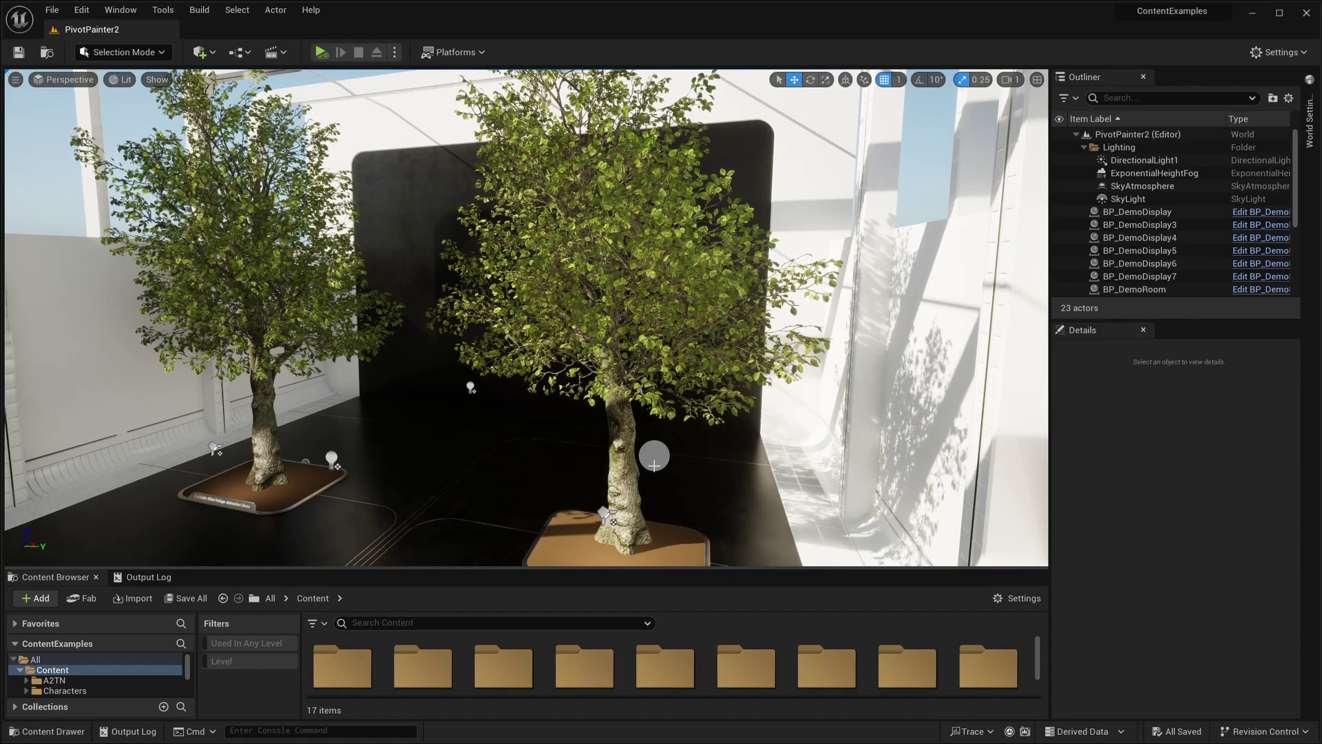
pyautogui.press('w')
pyautogui.moveTo(655, 456); pyautogui.dragTo(655, 456, button='right')
pyautogui.press('d')
pyautogui.press('w')
pyautogui.press('F12')
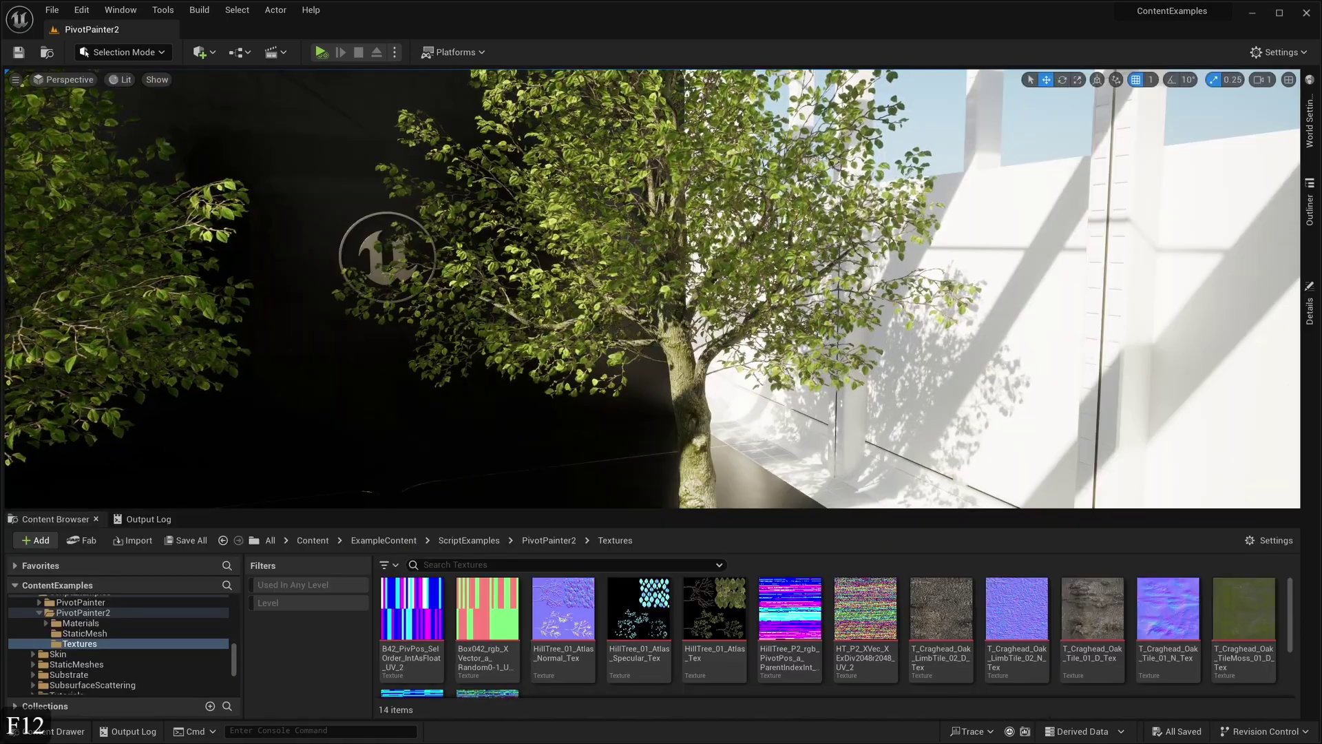
# Step: Select the tree standing on the Intense Wind Foliage Animation Demo base
pyautogui.moveTo(991, 414); pyautogui.dragTo(991, 415, button='right')
pyautogui.press('s')
pyautogui.press('q')
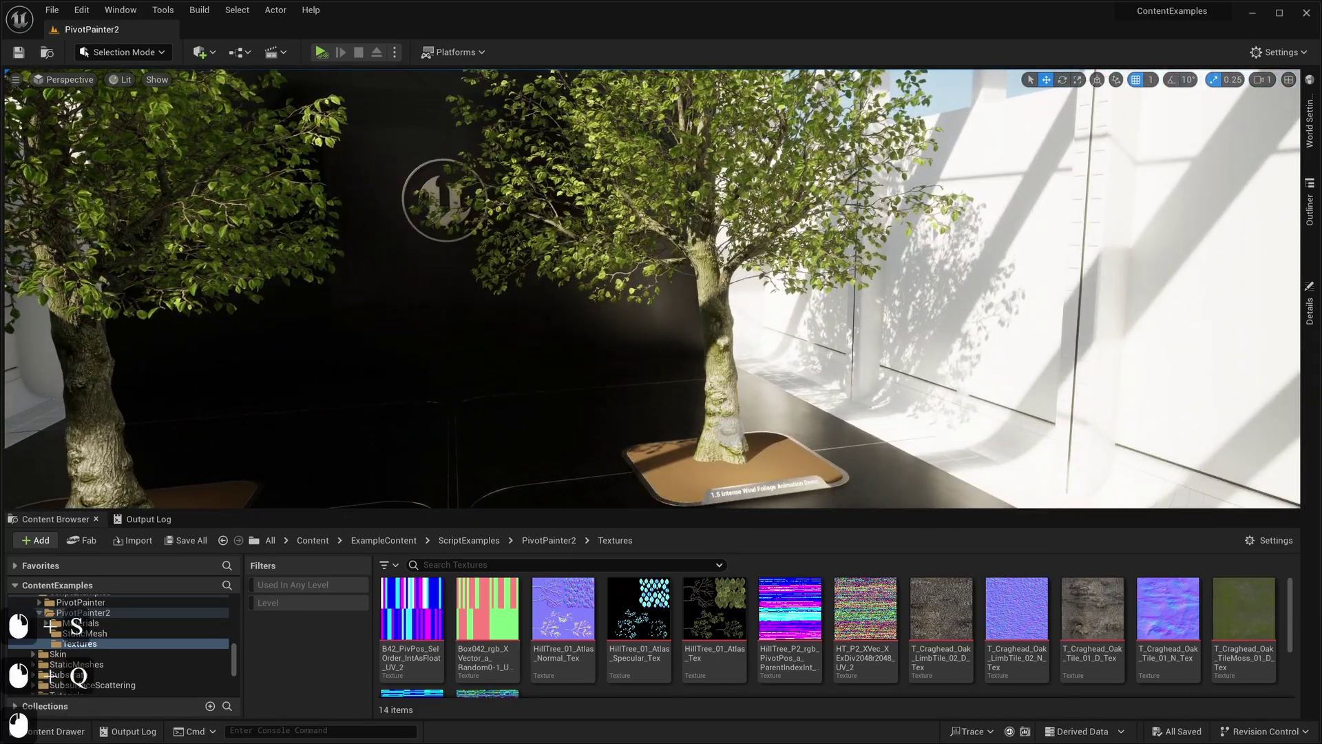
pyautogui.click(433, 194)
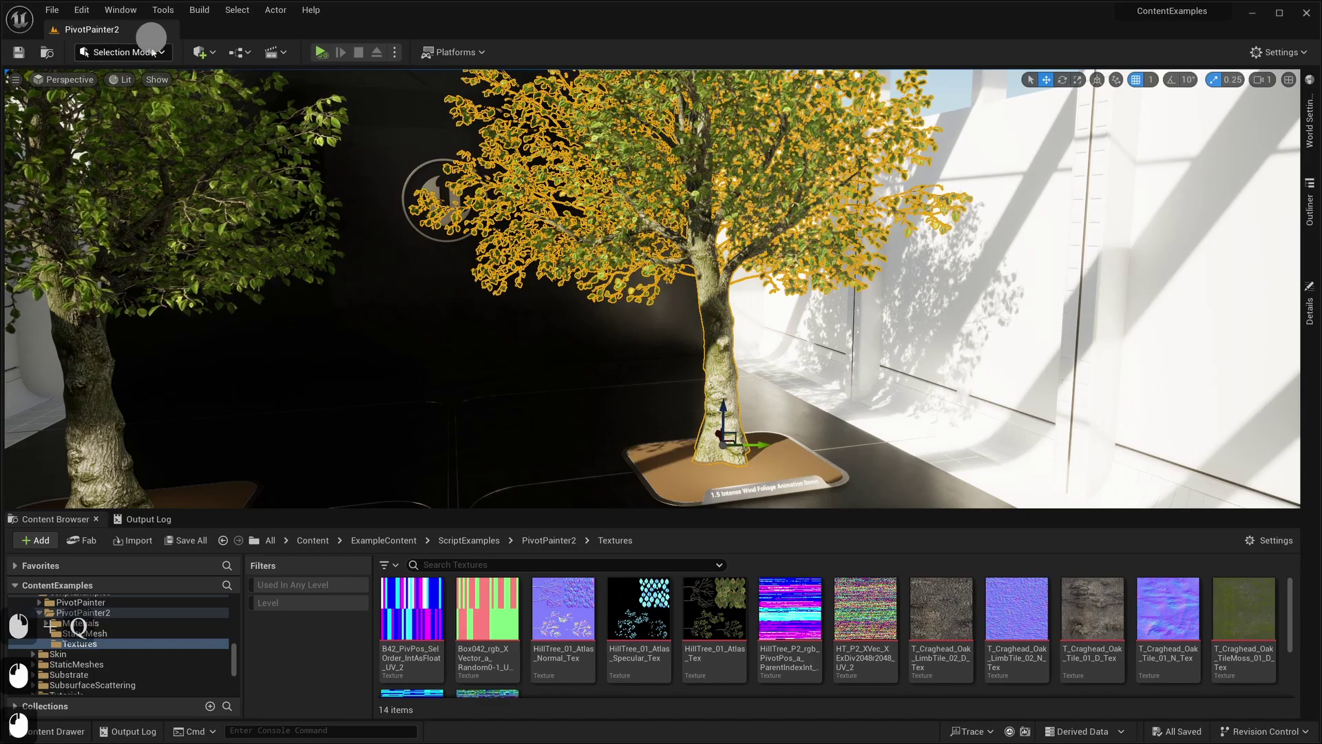
# Step: Switch to Modeling Mode and start the EVA Pivot Painter 2 tool on the selected tree, accepting UV Channel 1
pyautogui.click(124, 52)
pyautogui.click(117, 130)
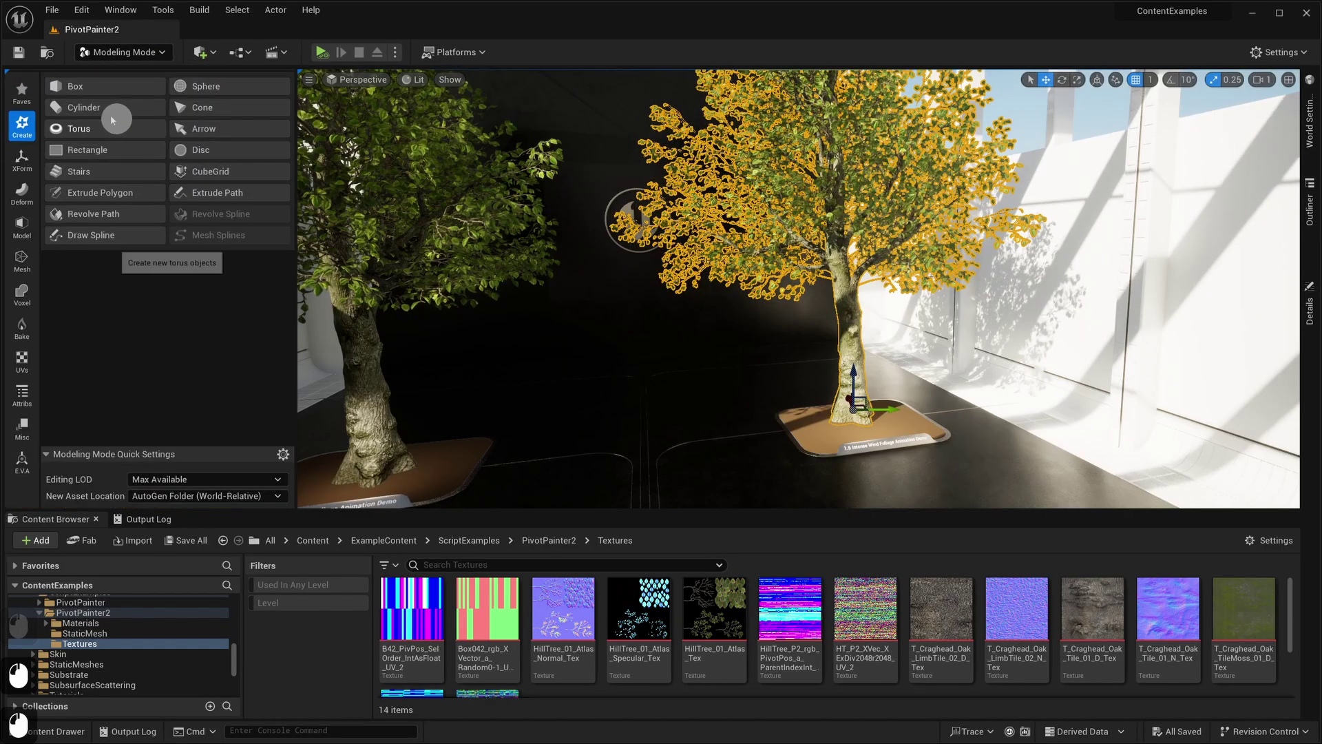
pyautogui.click(24, 461)
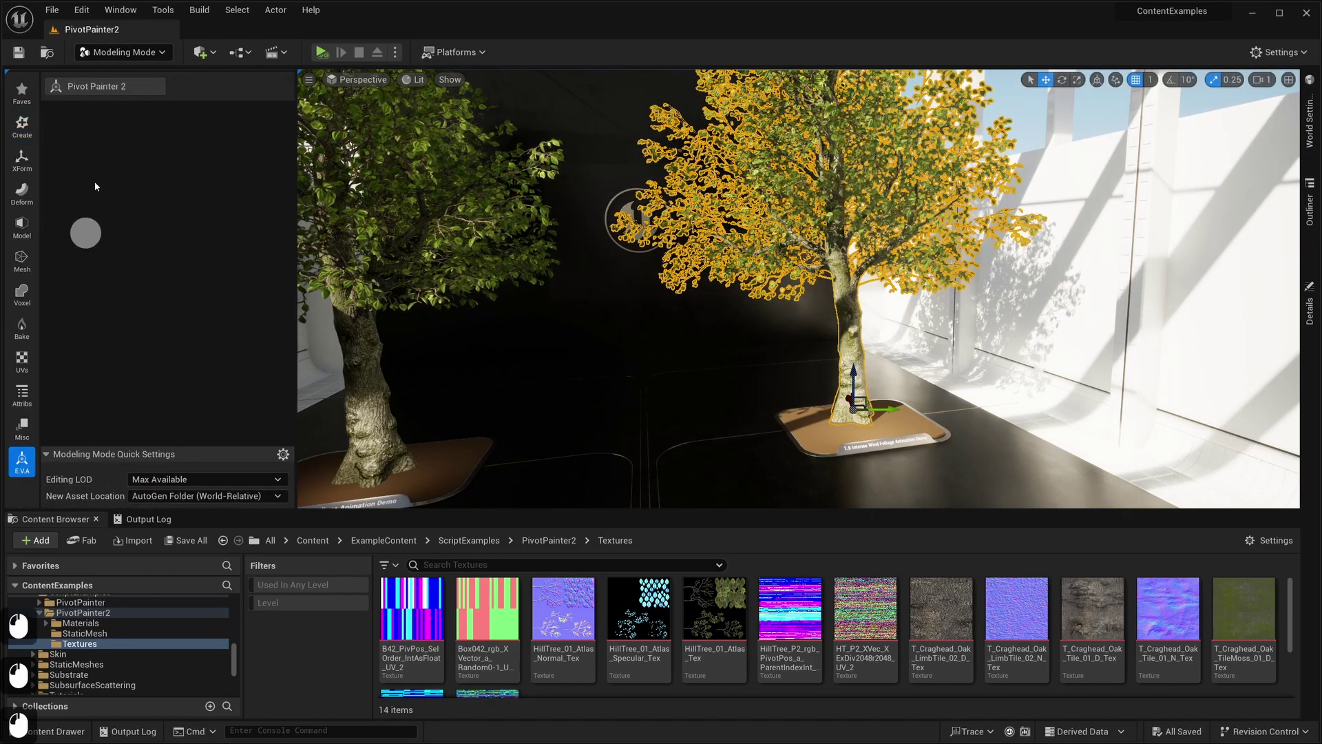
pyautogui.click(111, 87)
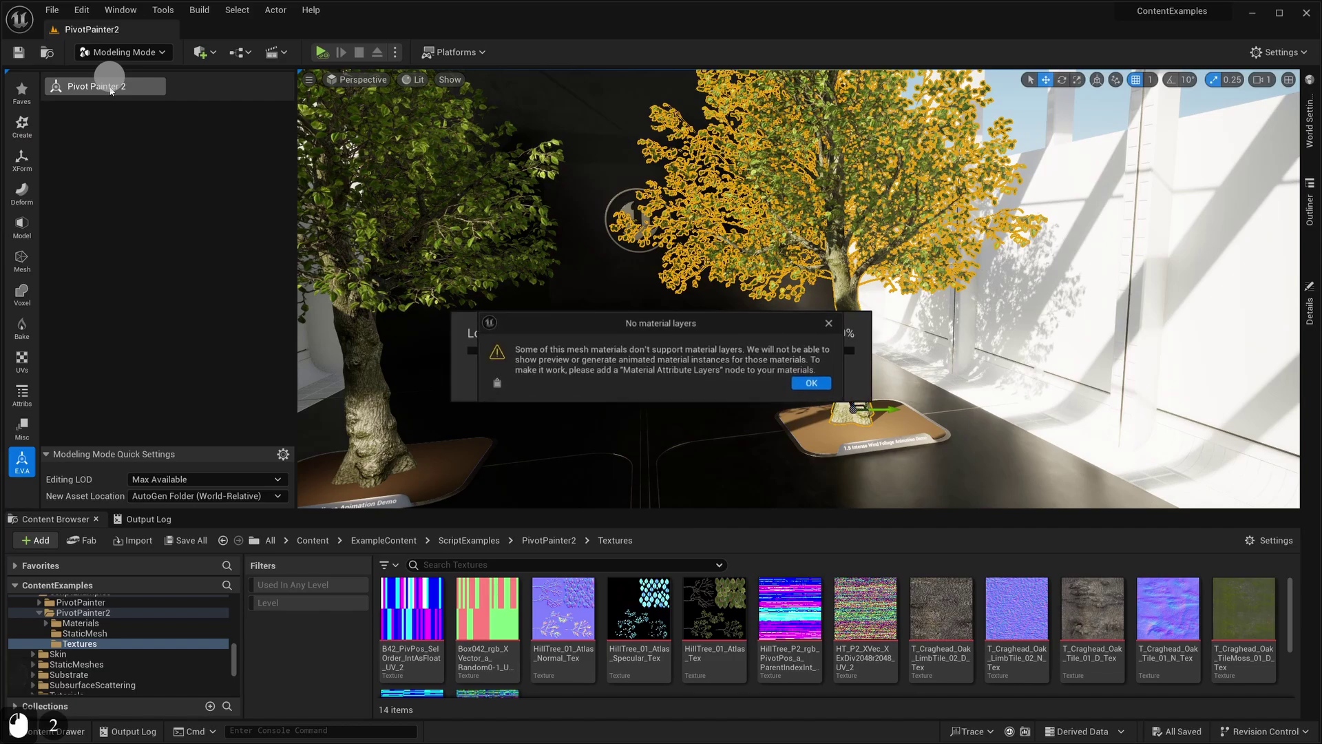
pyautogui.click(814, 384)
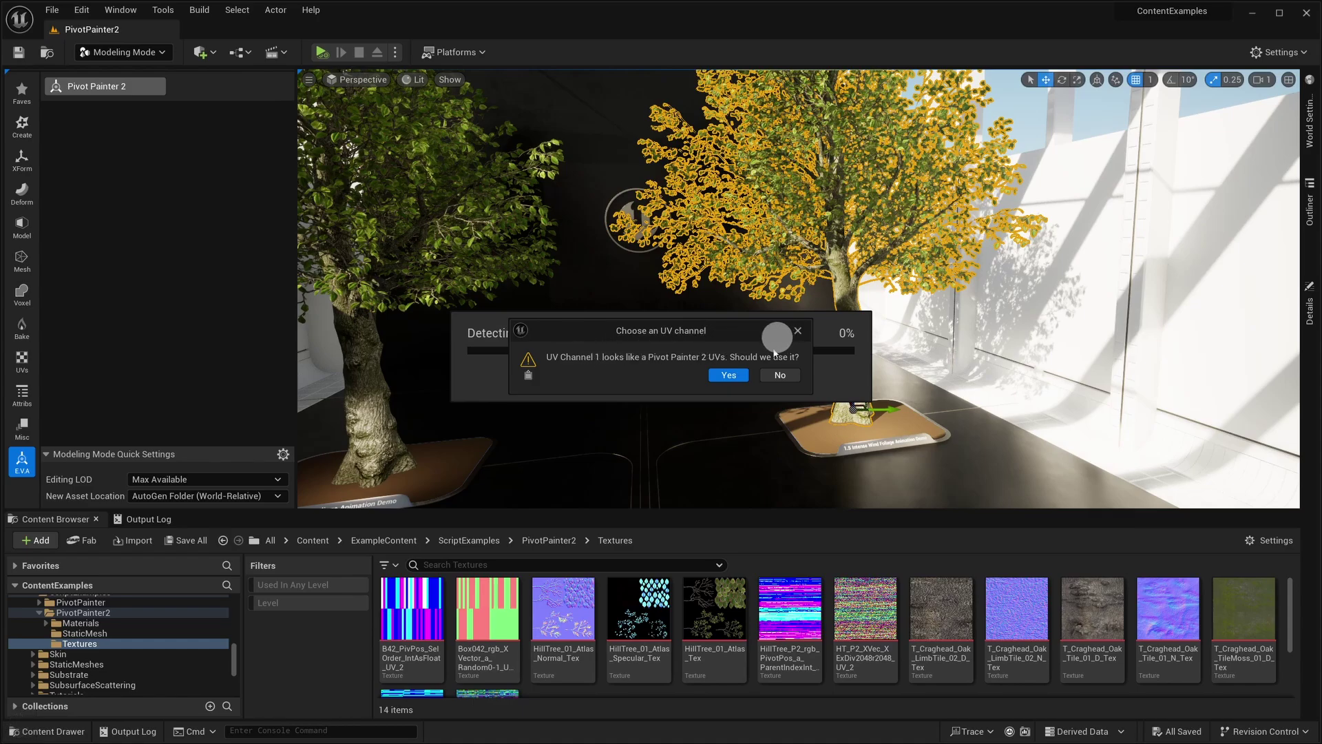
pyautogui.click(728, 376)
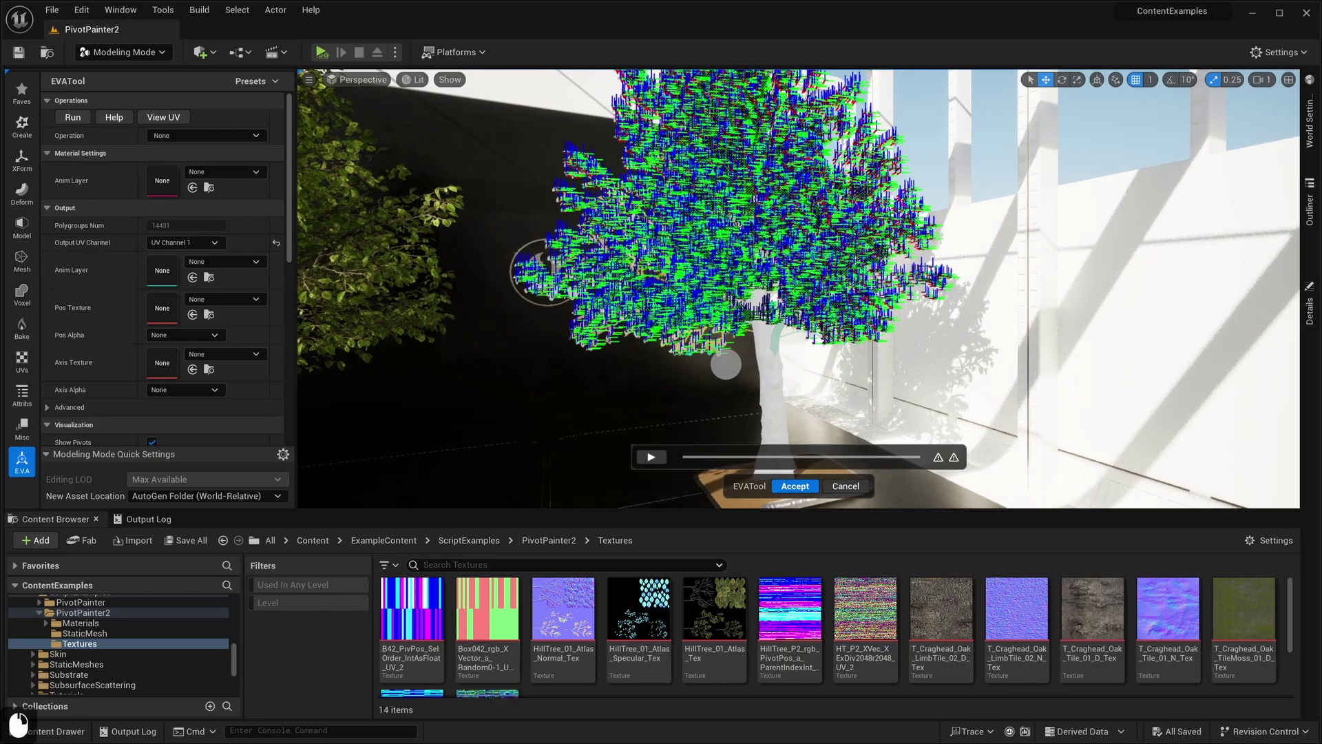
# Step: Turn off Show Pivots in the tool's visualization settings so only the tree's coloured polygroups are drawn
pyautogui.press('w')
pyautogui.moveTo(726, 364); pyautogui.dragTo(629, 360, button='right')
pyautogui.press('w')
pyautogui.press('w')
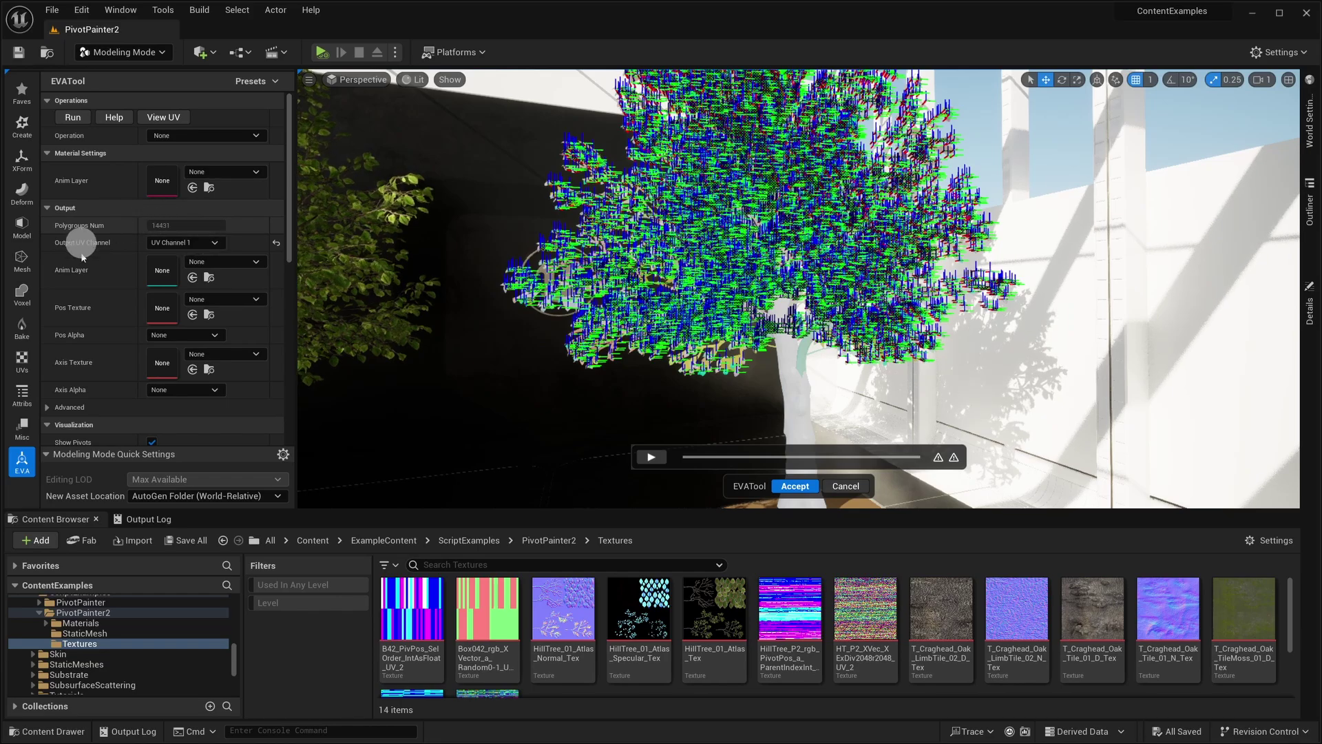
pyautogui.scroll(-1, 84, 246)
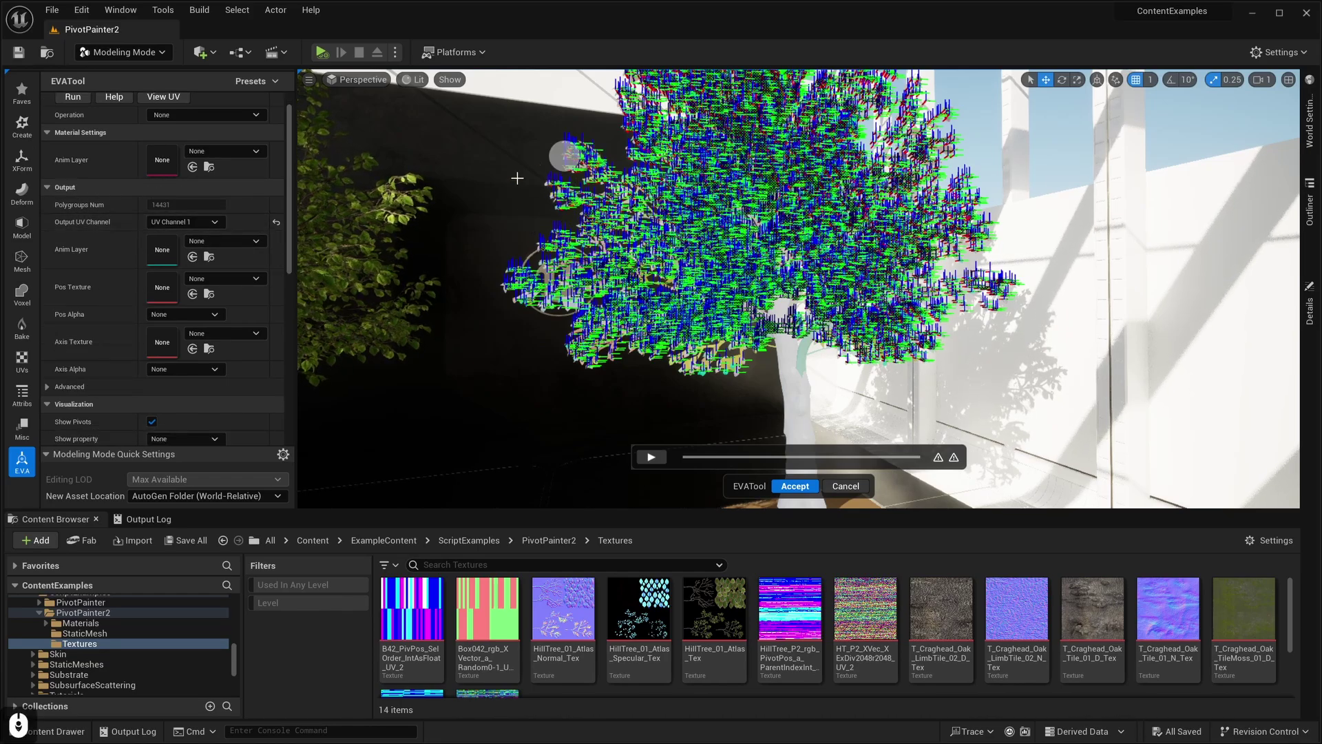
pyautogui.scroll(7, 867, 237)
pyautogui.scroll(14, 868, 236)
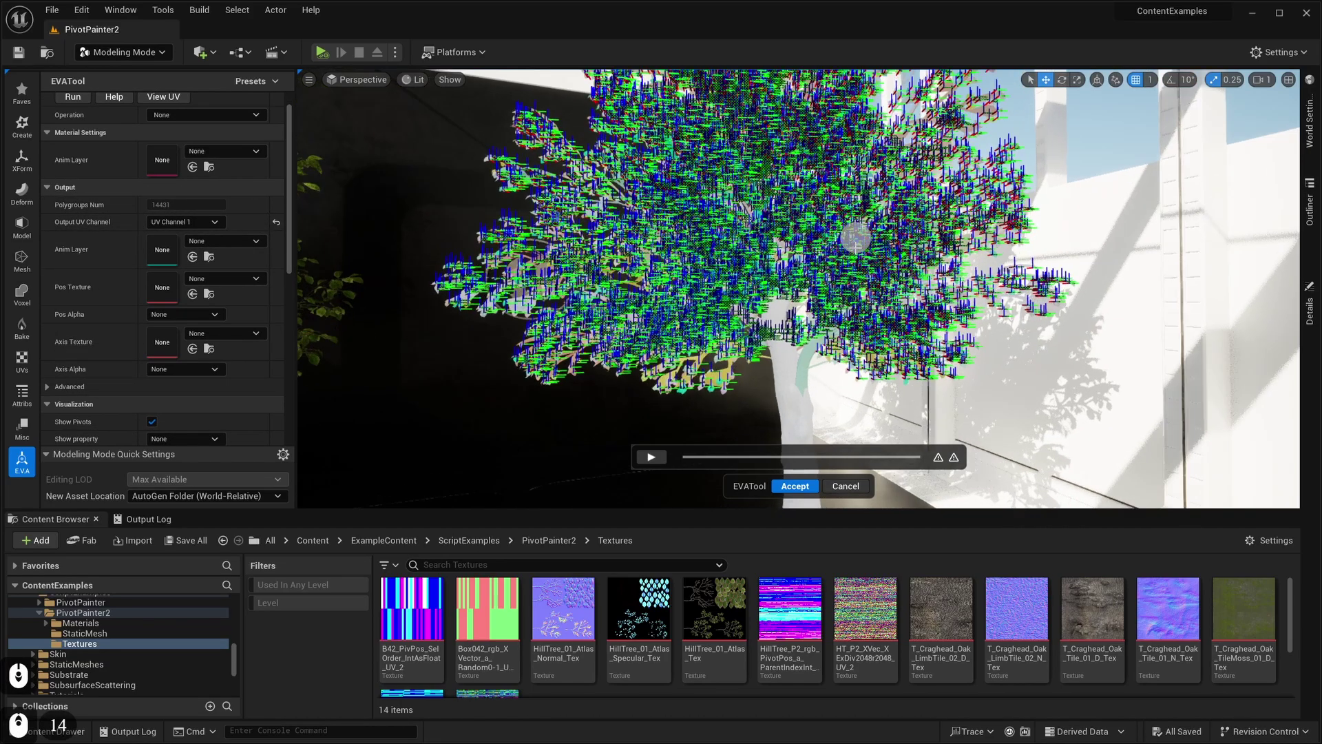
pyautogui.scroll(-13, 85, 278)
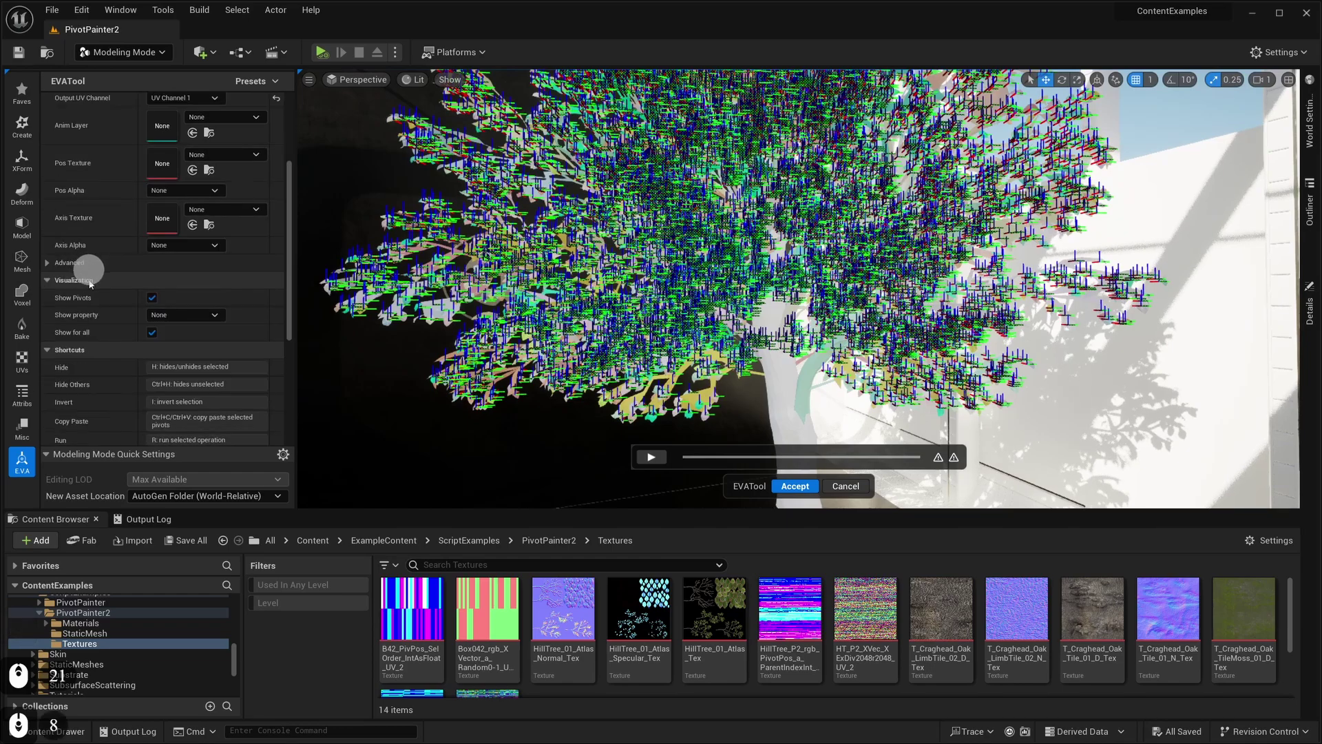
pyautogui.scroll(3, 79, 248)
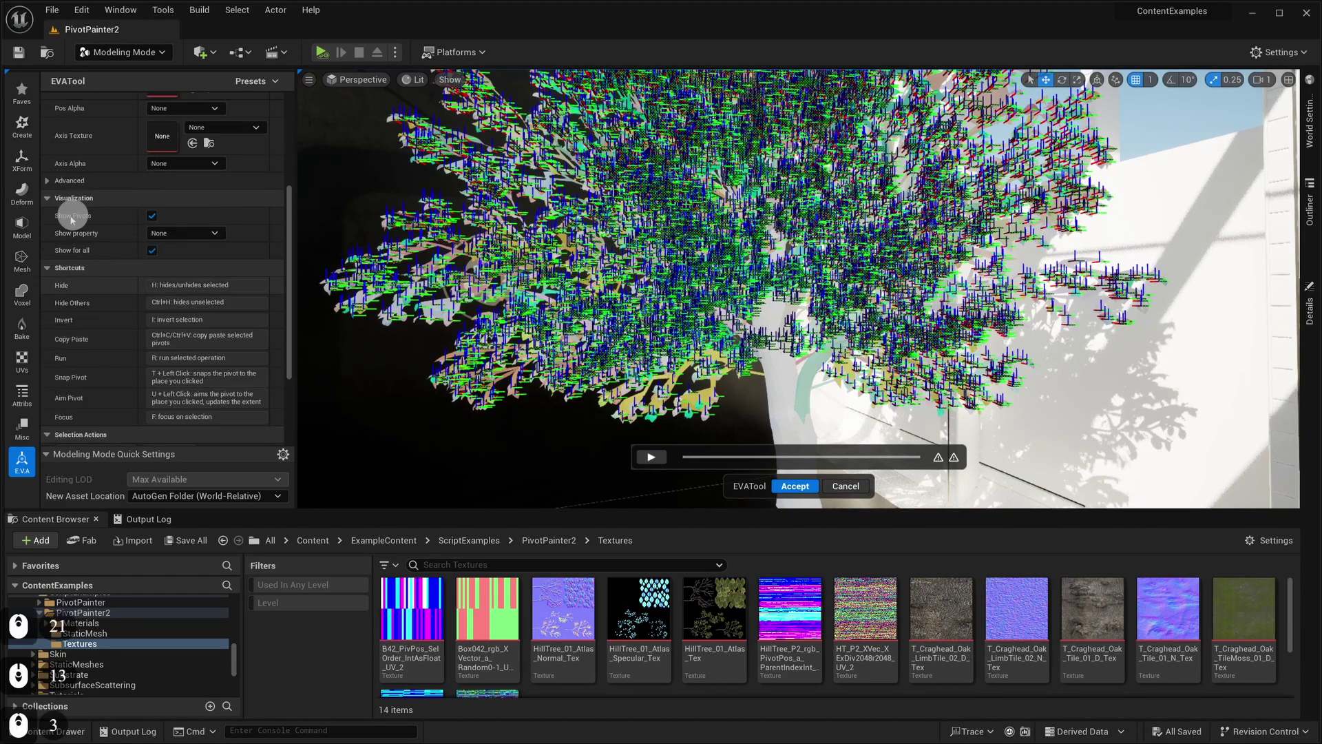
pyautogui.click(152, 216)
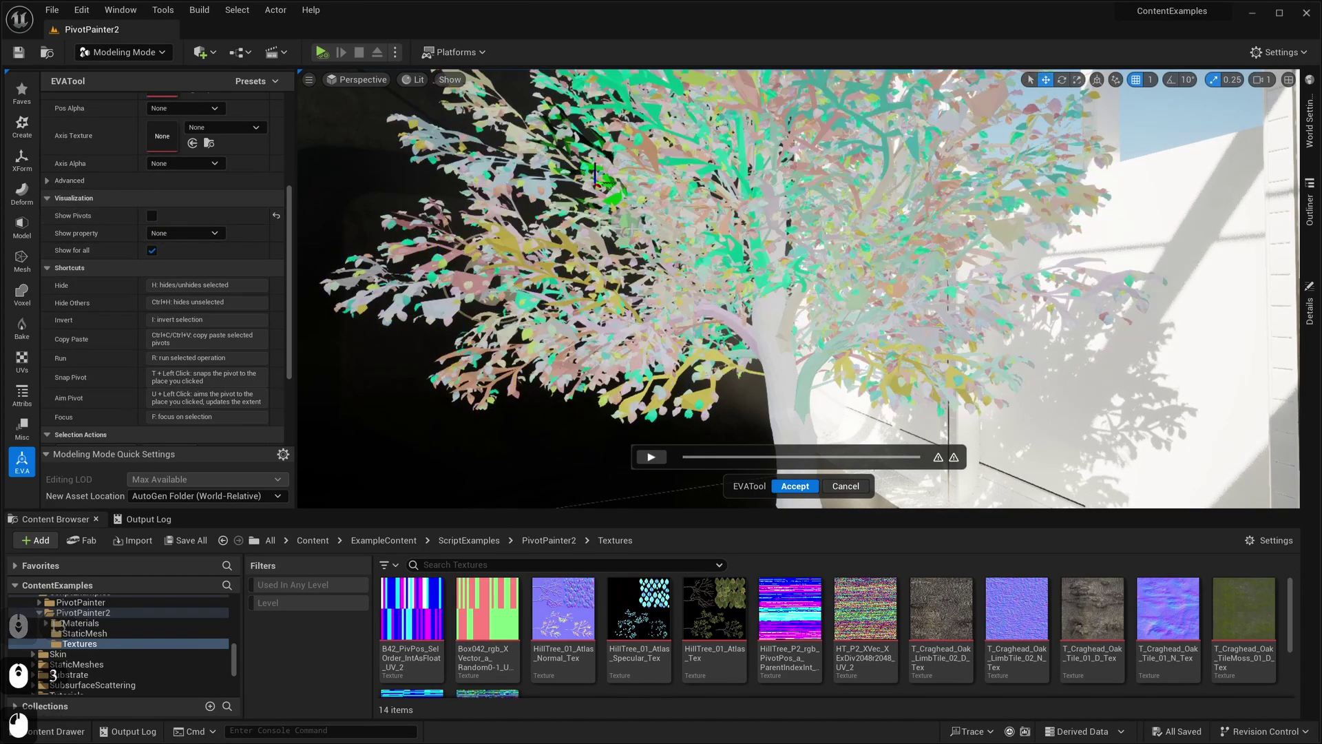
# Step: Examine the tree's coloured polygroups on the branches, leaves and trunk from several distances
pyautogui.press('w')
pyautogui.moveTo(648, 218); pyautogui.dragTo(709, 265, button='right')
pyautogui.press('w')
pyautogui.press('s')
pyautogui.press('e')
pyautogui.press('s')
pyautogui.press('q')
pyautogui.press('w')
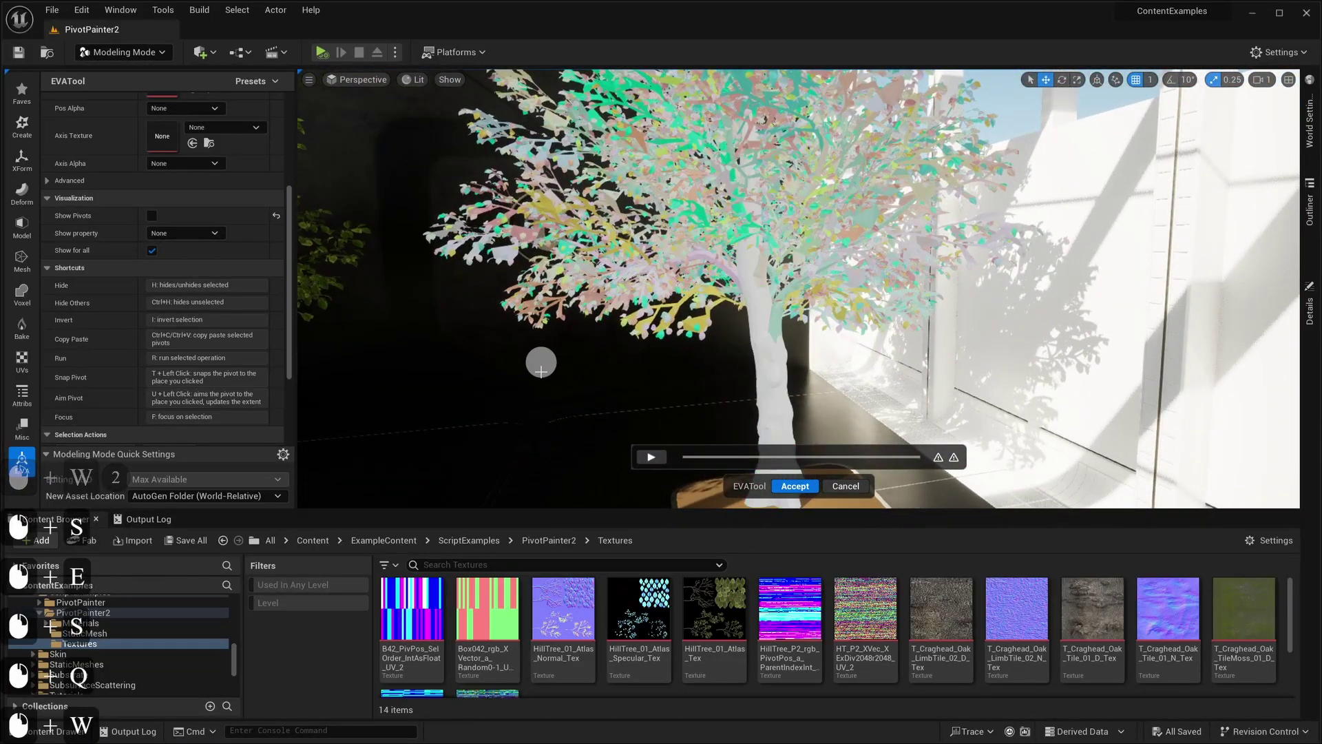
# Step: Set the Anim Layer in the material settings to the DA_Foliage data asset
pyautogui.scroll(14, 206, 345)
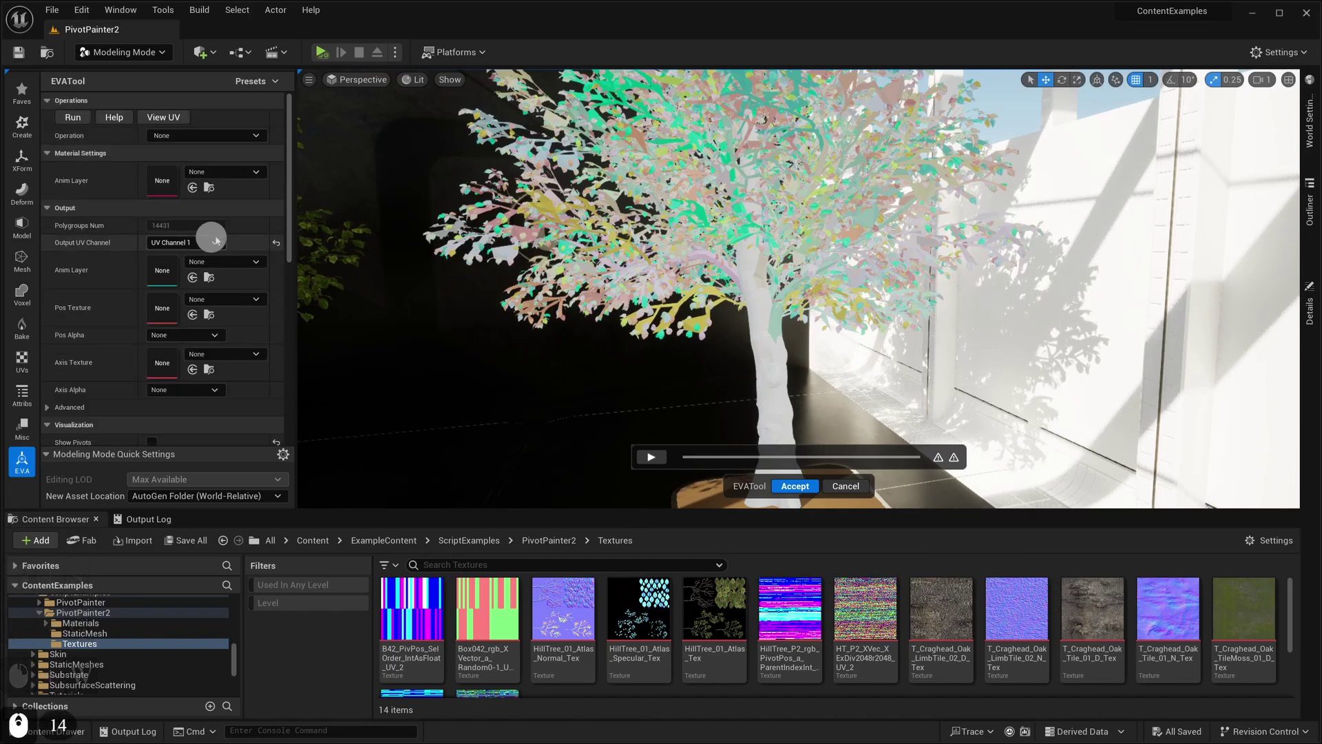
pyautogui.click(241, 172)
pyautogui.write('folia')
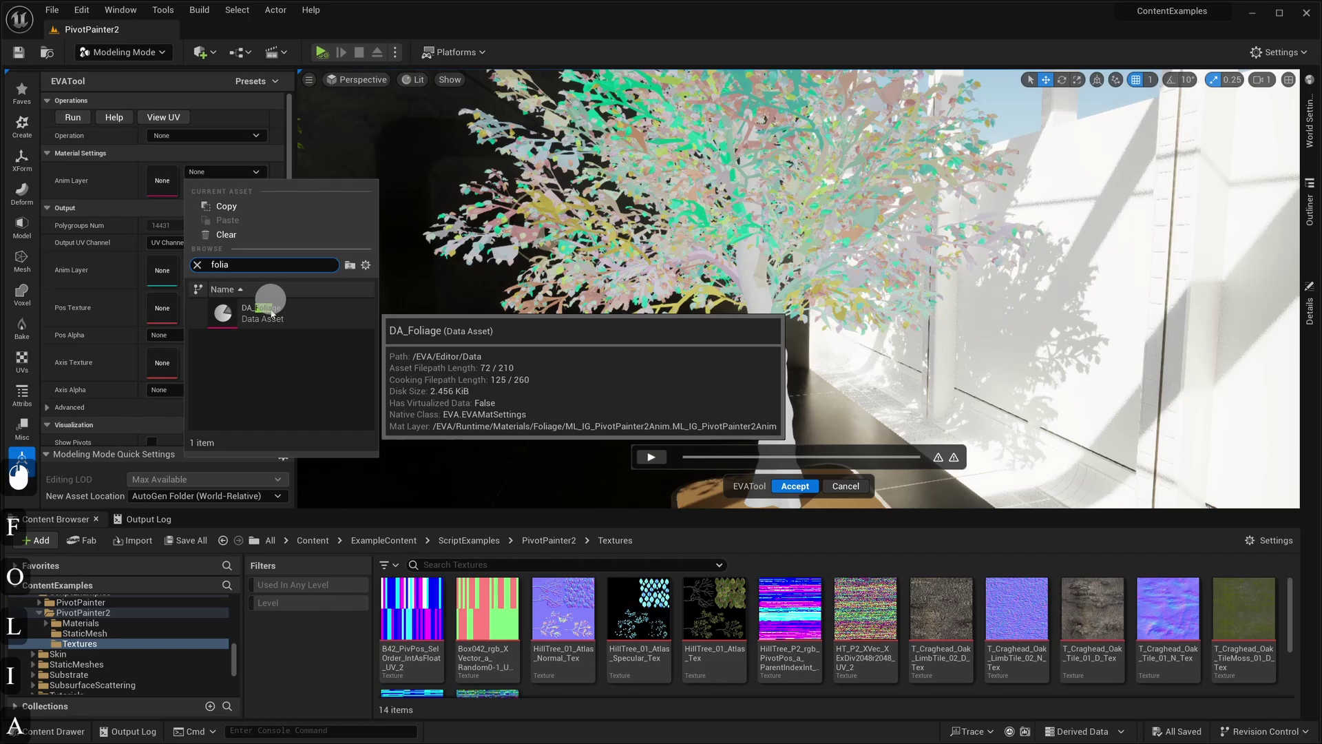
pyautogui.click(262, 308)
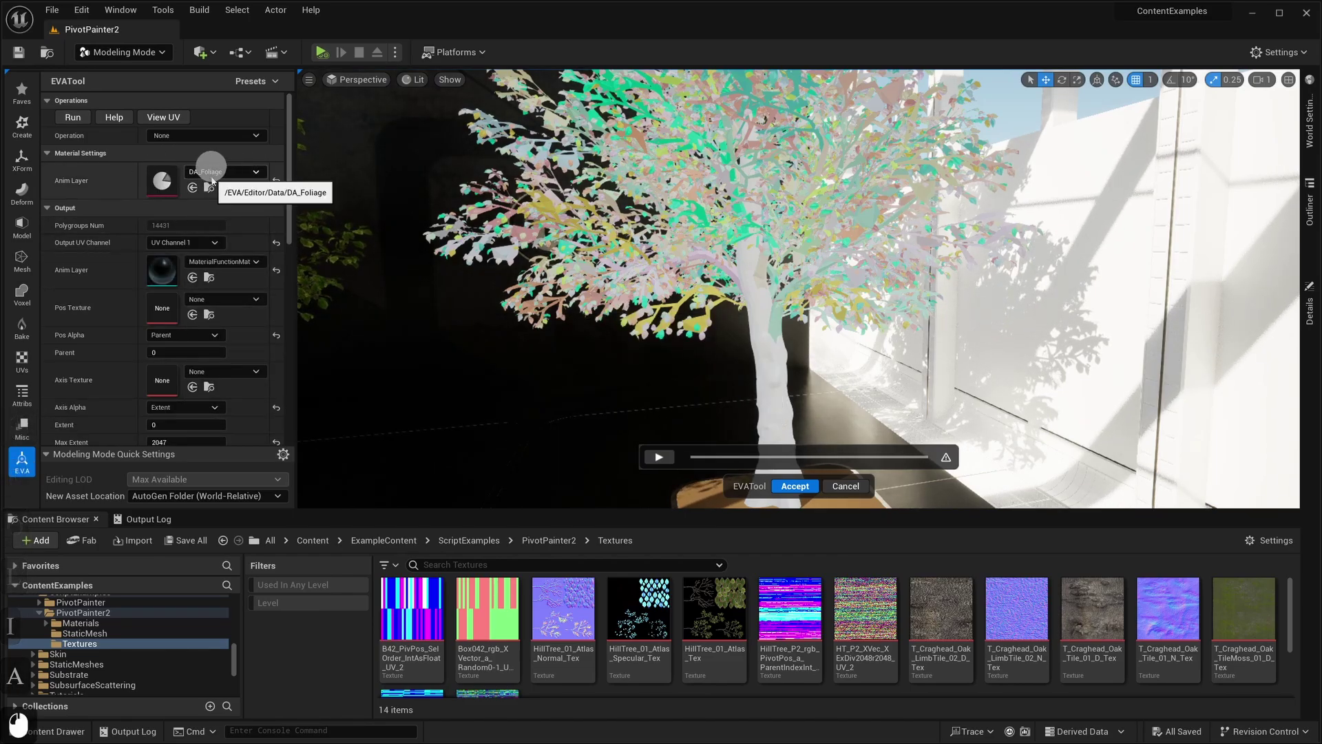
# Step: Select the tree's trunk to check its pivot before any textures are loaded, and clear the selection
pyautogui.moveTo(516, 367); pyautogui.dragTo(532, 361, button='right')
pyautogui.moveTo(515, 366); pyautogui.dragTo(516, 366)
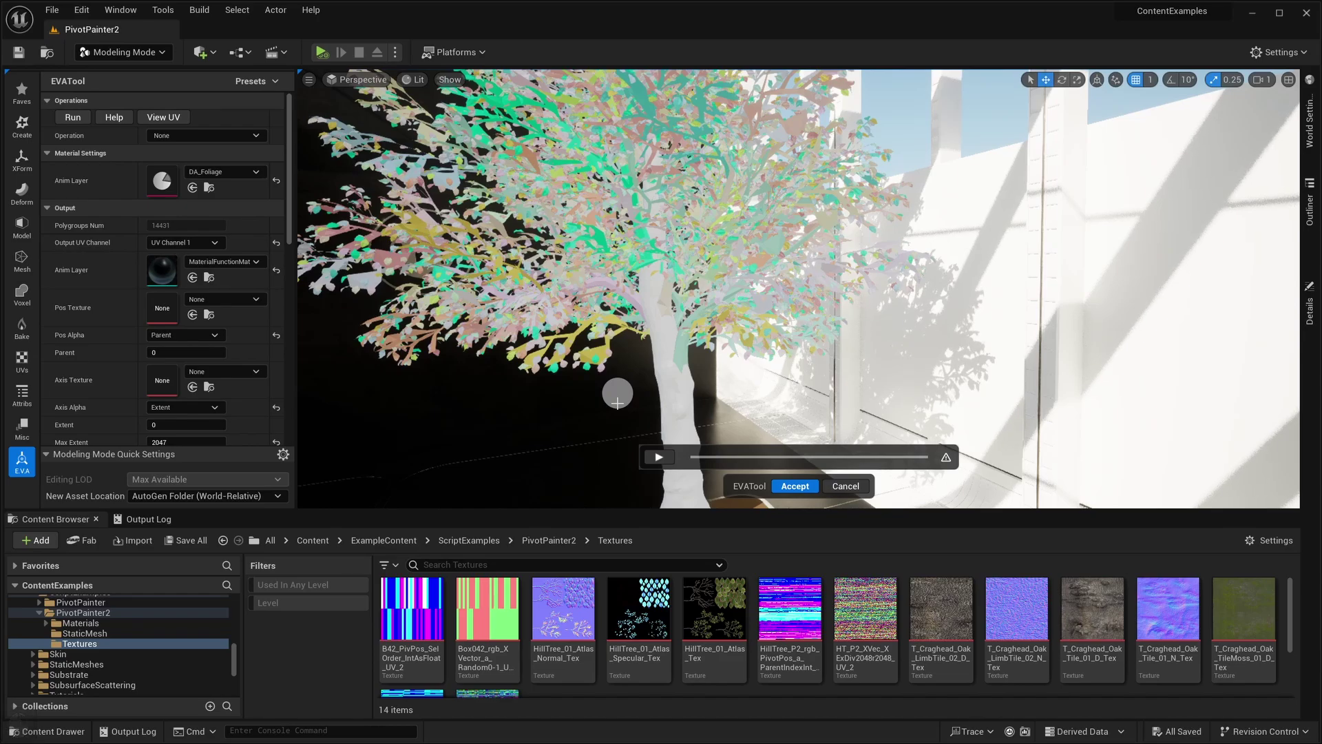
pyautogui.moveTo(593, 403); pyautogui.dragTo(593, 403)
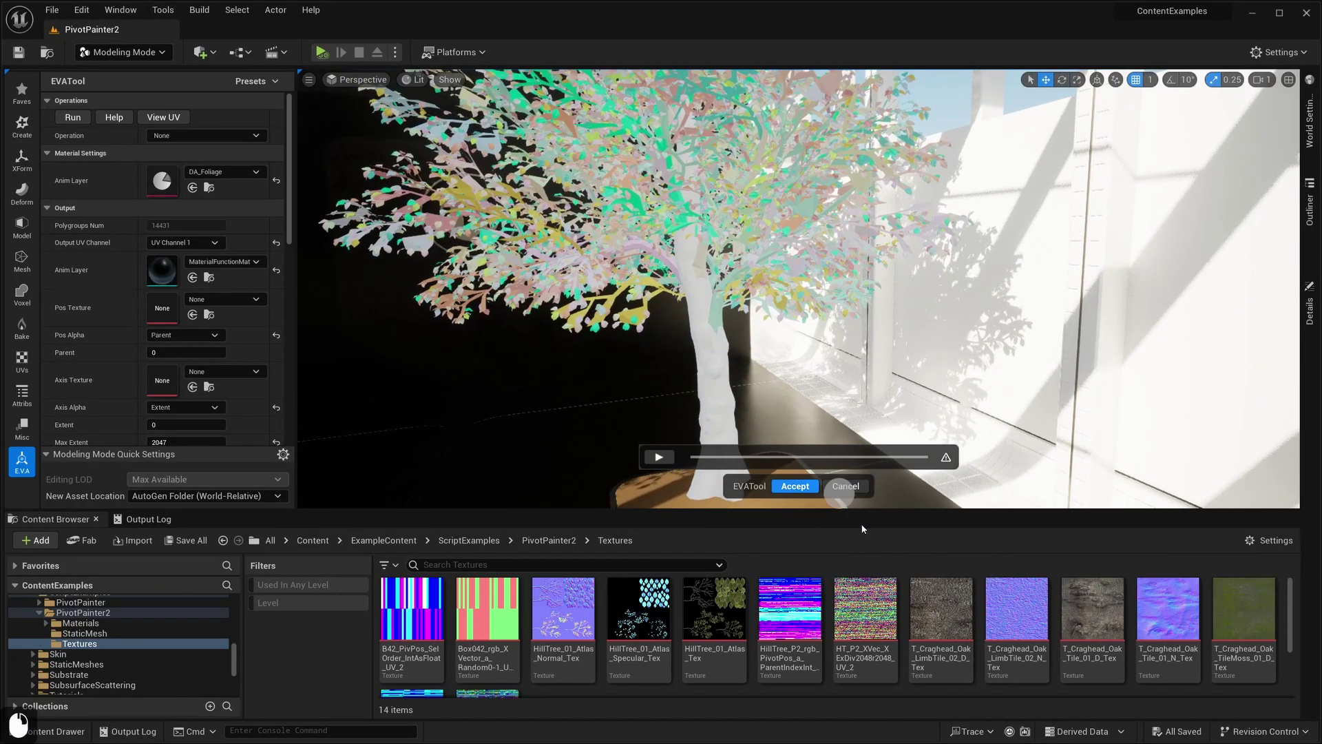
pyautogui.click(705, 390)
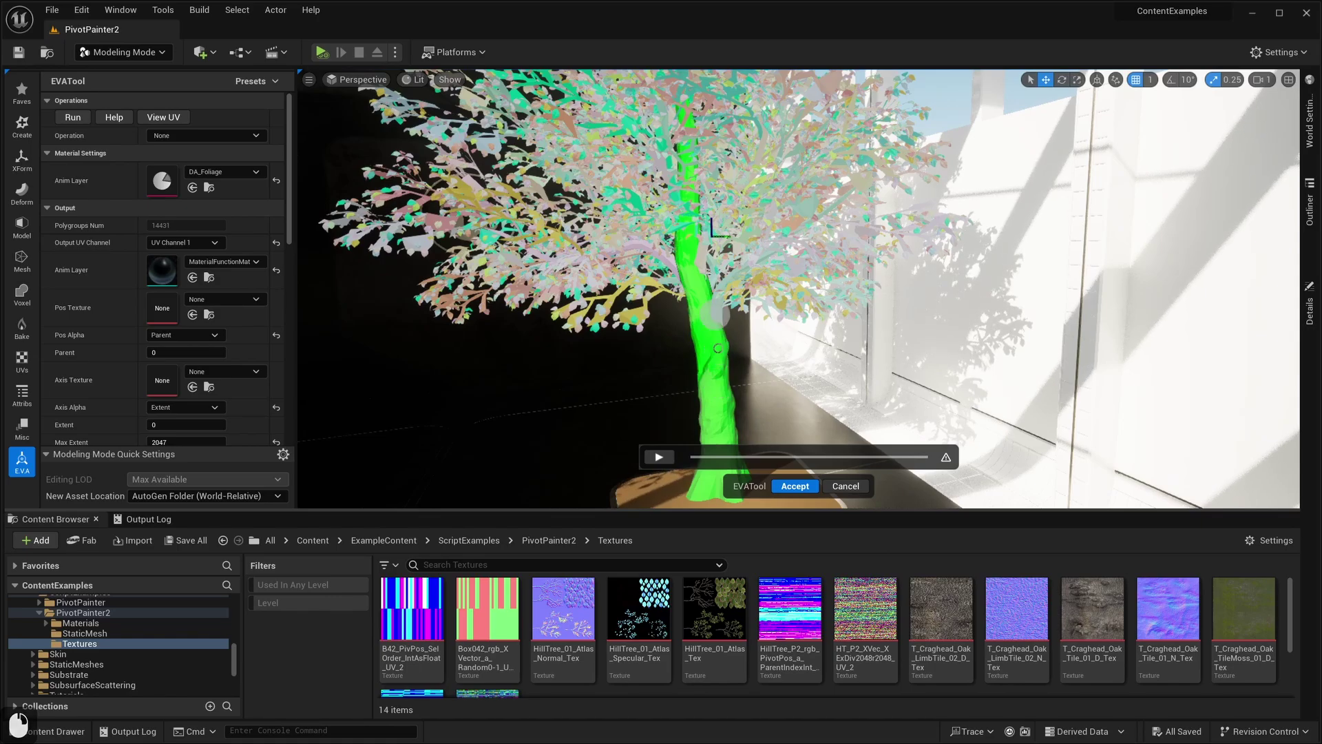
pyautogui.moveTo(782, 357); pyautogui.dragTo(778, 377)
# Step: Assign HillTree_P2_rgb_PivotPos_a_ParentIndexInt_UV_2 as the Pos Texture and the HT_P2_XVec texture as the Axis Texture
pyautogui.moveTo(788, 607)
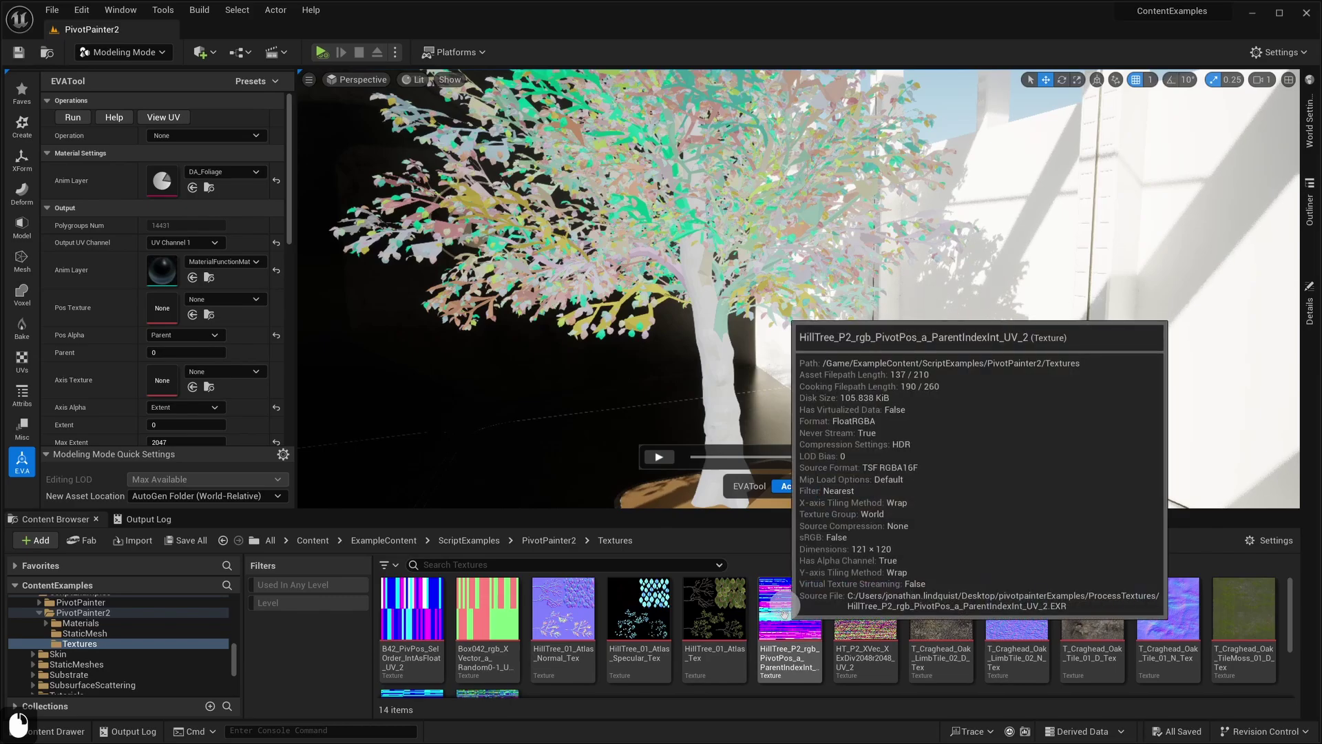
pyautogui.moveTo(783, 610); pyautogui.dragTo(233, 310)
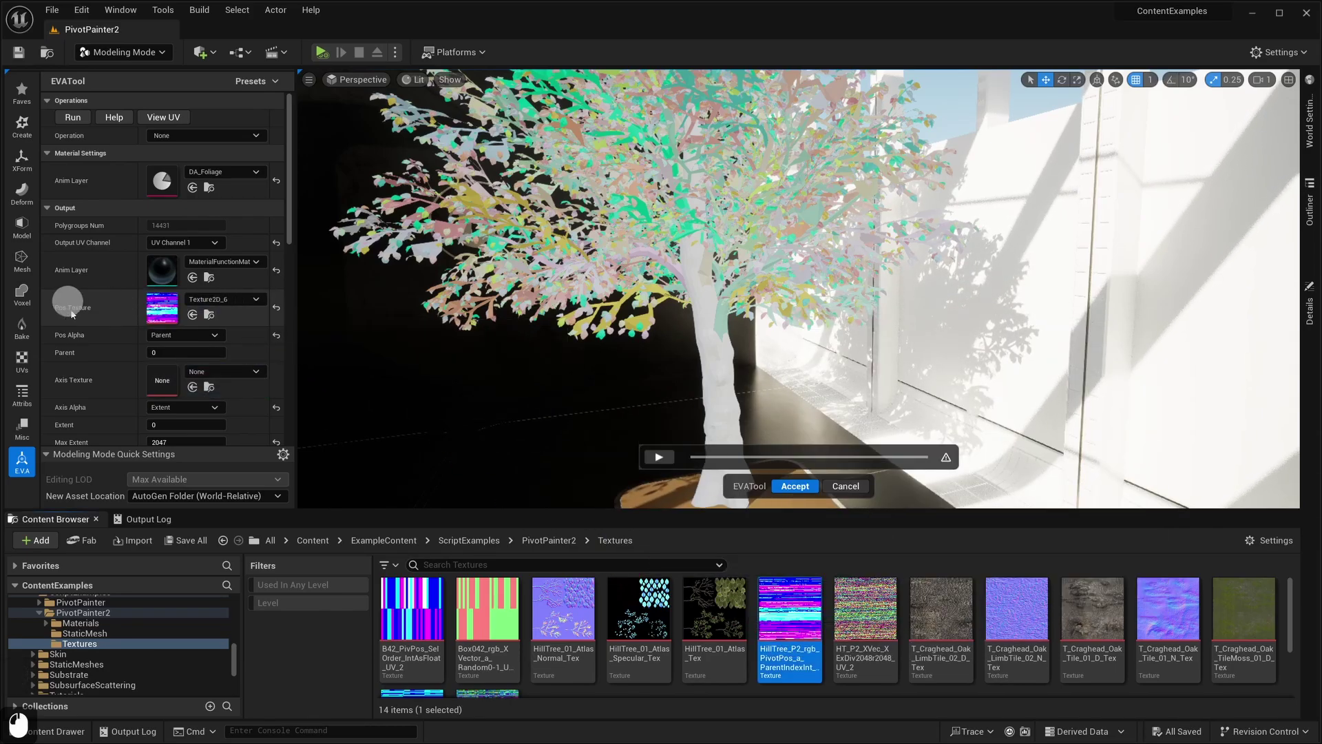
pyautogui.moveTo(867, 612); pyautogui.dragTo(171, 379)
# Step: Select the tree's trunk and hide all unselected parts to isolate it
pyautogui.moveTo(508, 376); pyautogui.dragTo(508, 376, button='right')
pyautogui.moveTo(508, 375); pyautogui.dragTo(508, 375)
pyautogui.moveTo(508, 375); pyautogui.dragTo(509, 376, button='right')
pyautogui.press('w')
pyautogui.click(695, 377)
pyautogui.moveTo(837, 345); pyautogui.dragTo(836, 344, button='right')
pyautogui.press('s')
pyautogui.press('w')
pyautogui.press('s')
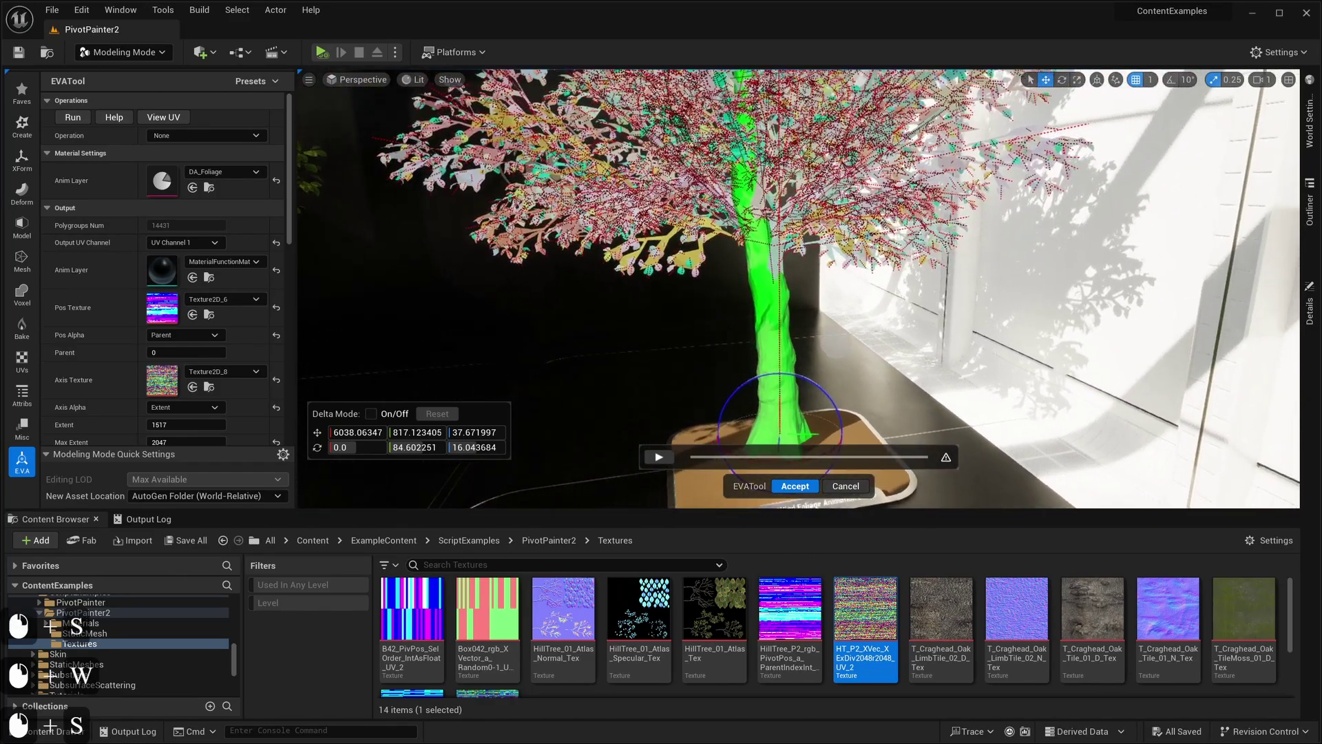
pyautogui.press('ctrl')
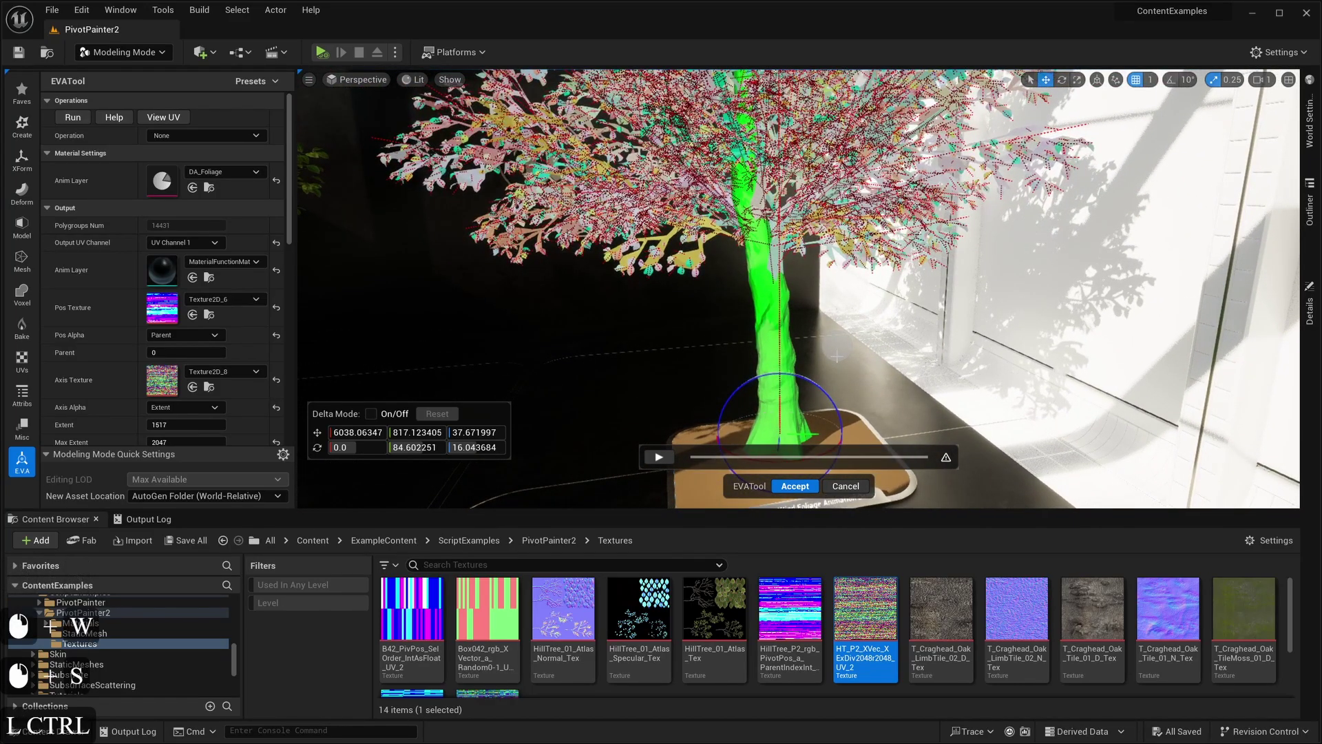
pyautogui.hotkey('ctrl', 'h')
# Step: Examine the isolated trunk's pivot axis and extent from base to tip, and unhide the other parts
pyautogui.moveTo(880, 336); pyautogui.dragTo(873, 272, button='right')
pyautogui.moveTo(761, 219); pyautogui.dragTo(785, 191)
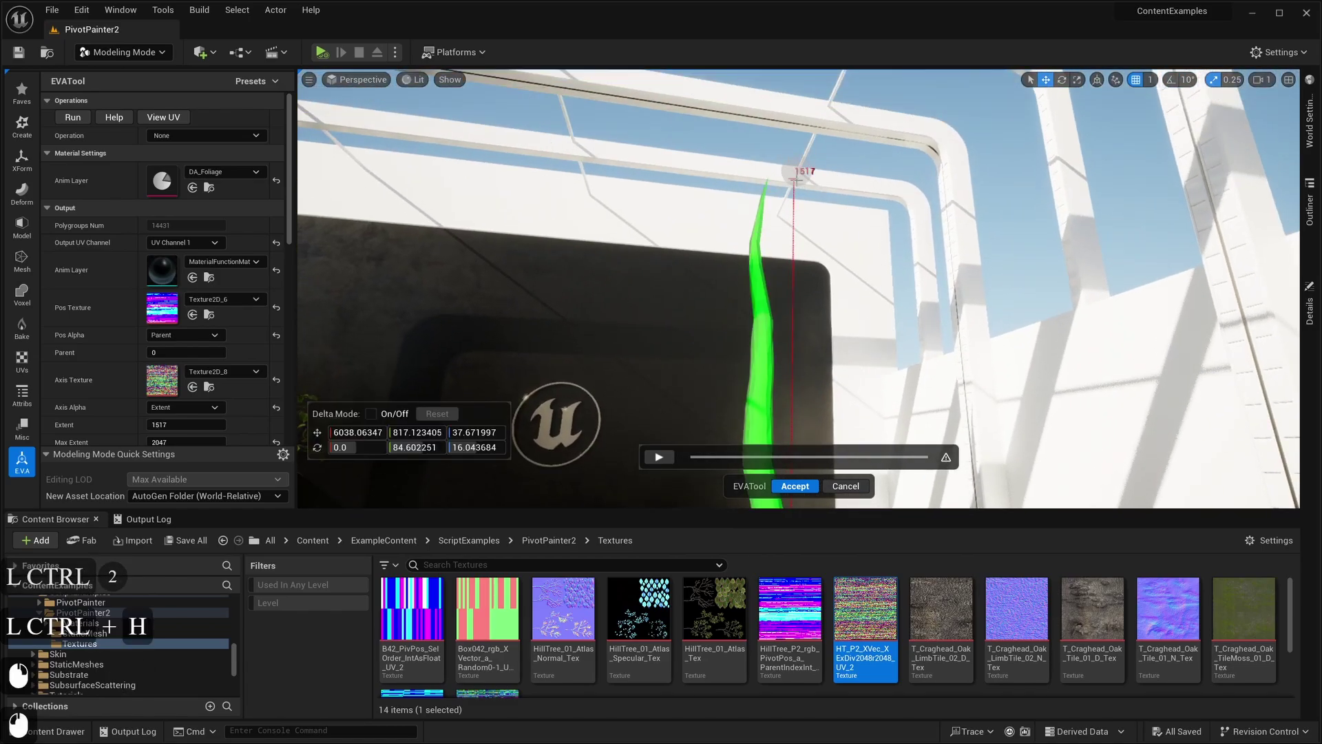
pyautogui.press('d')
pyautogui.press('d')
pyautogui.moveTo(866, 201); pyautogui.dragTo(866, 202, button='right')
pyautogui.press('e')
pyautogui.press('s')
pyautogui.press('a')
pyautogui.press('w')
pyautogui.press('w')
pyautogui.press('q')
pyautogui.press('s')
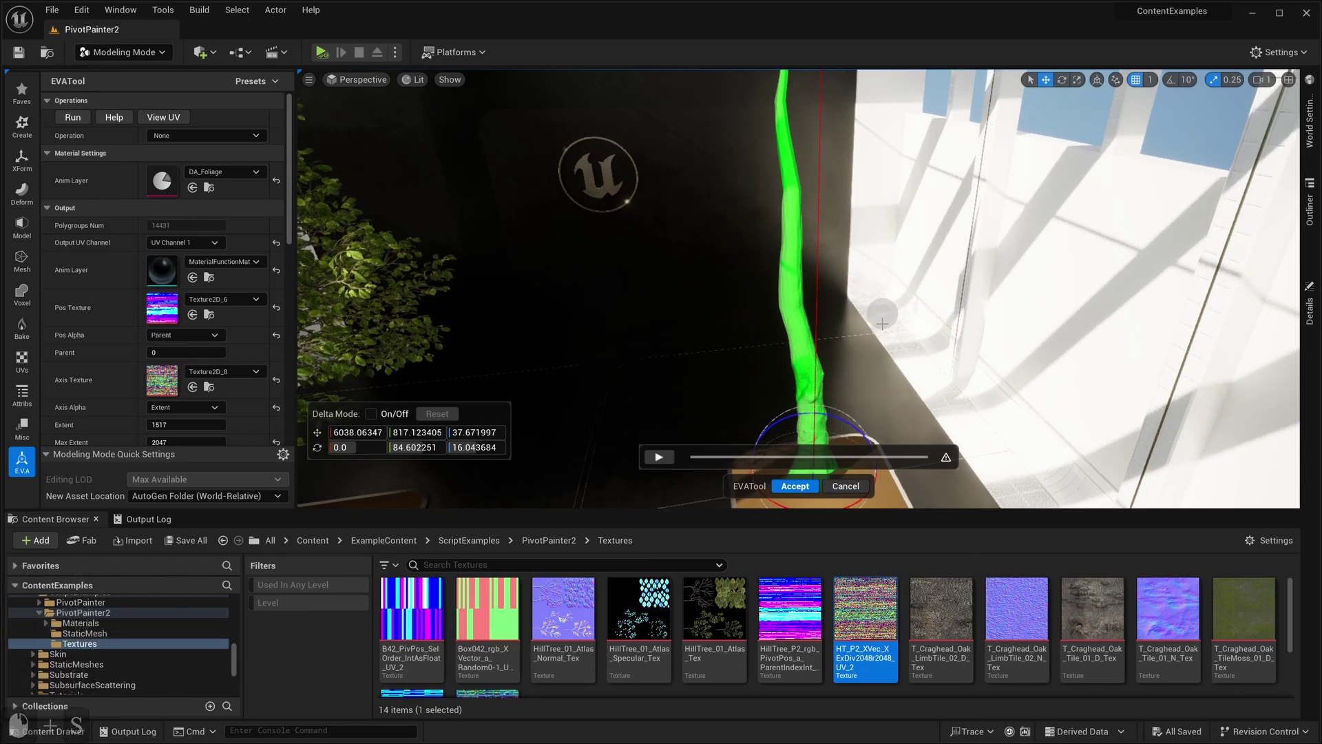
pyautogui.press('h')
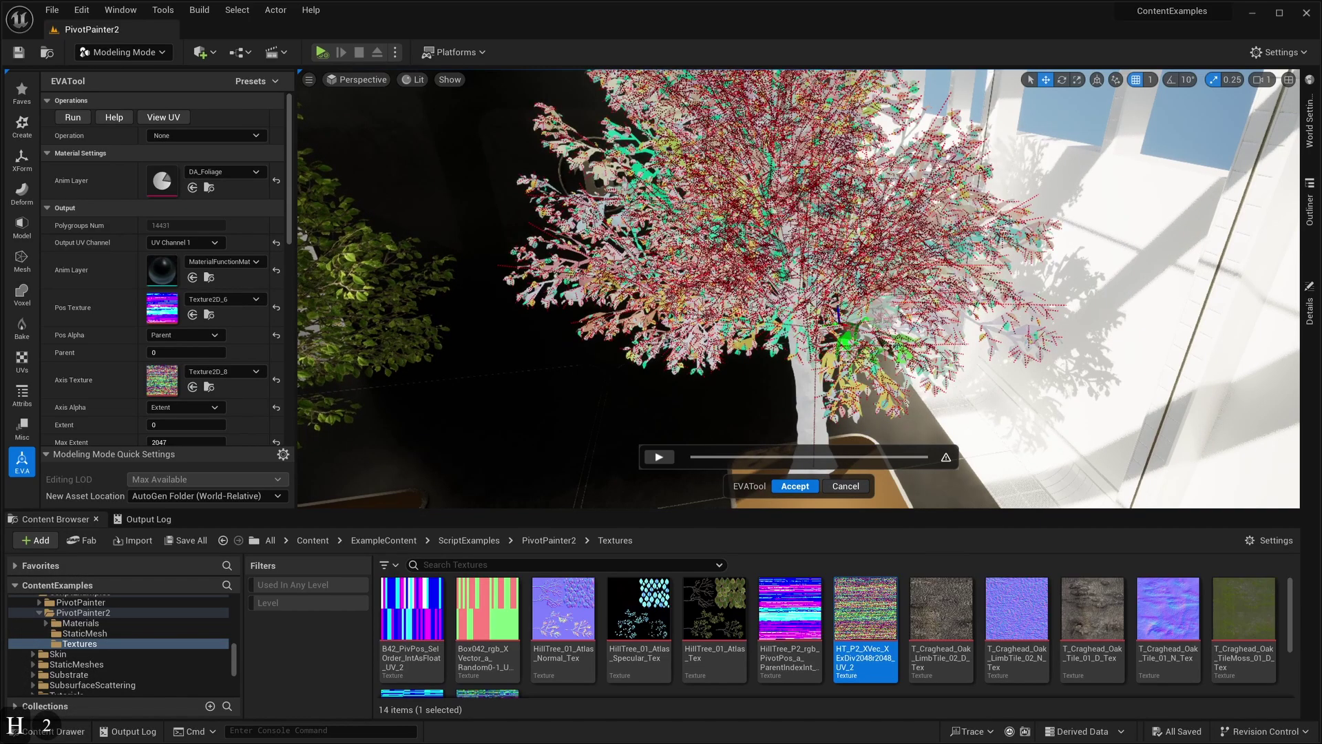
# Step: Reselect the trunk, isolate it once more, and bring the hidden branches and leaves back
pyautogui.click(806, 398)
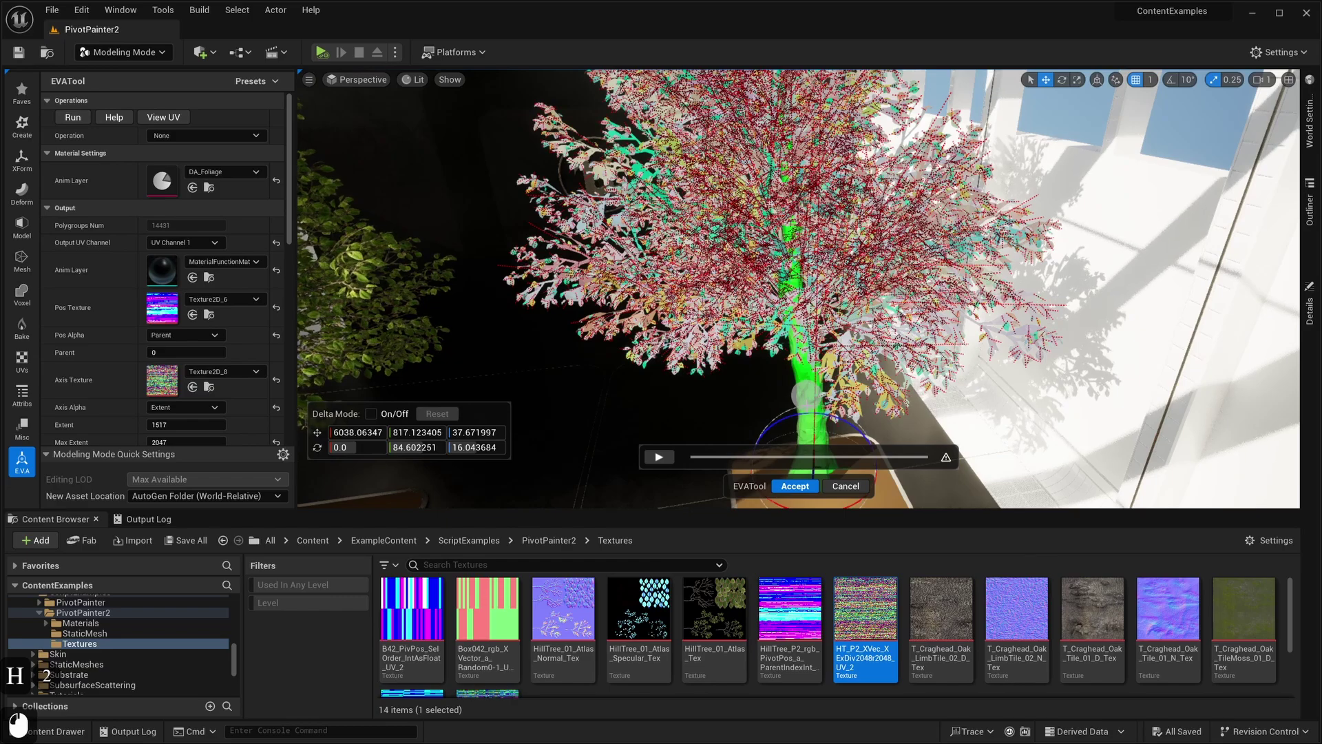
pyautogui.press('ctrl')
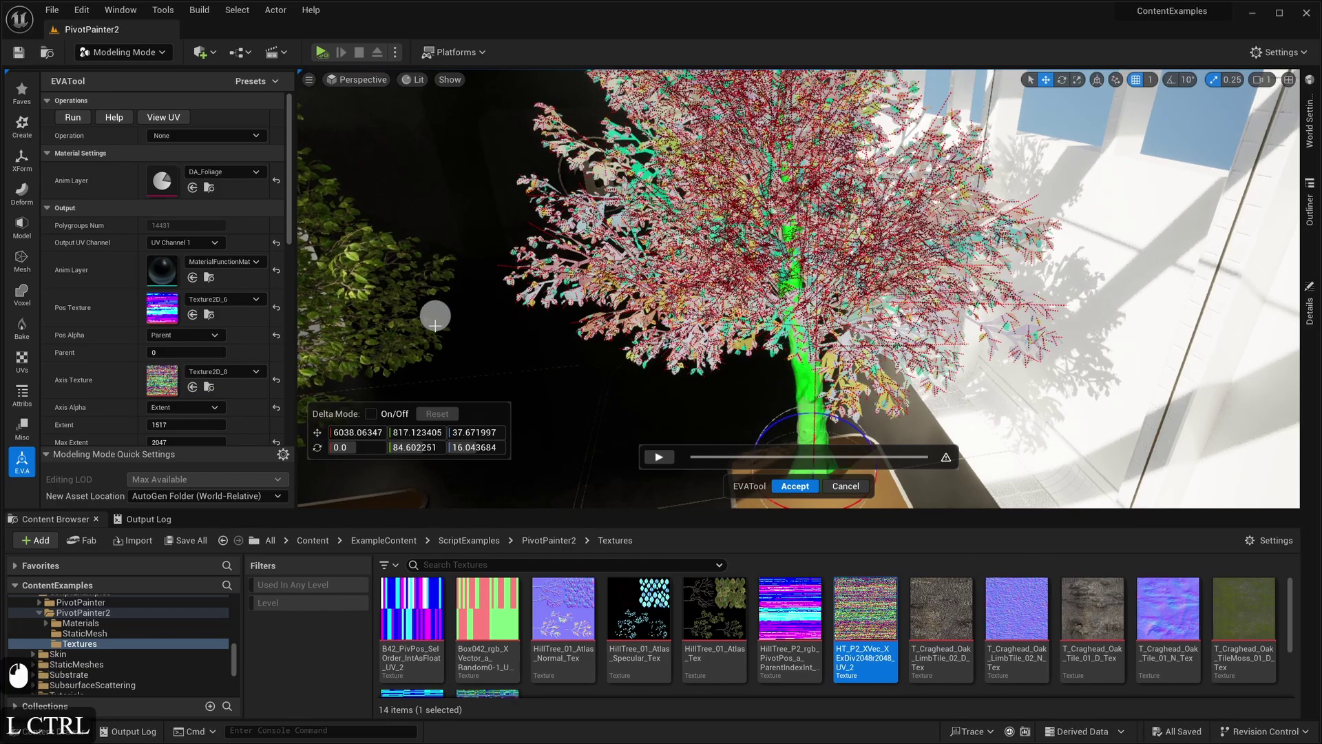
pyautogui.hotkey('ctrl', 'h')
pyautogui.moveTo(656, 349); pyautogui.dragTo(658, 356, button='right')
pyautogui.press('h')
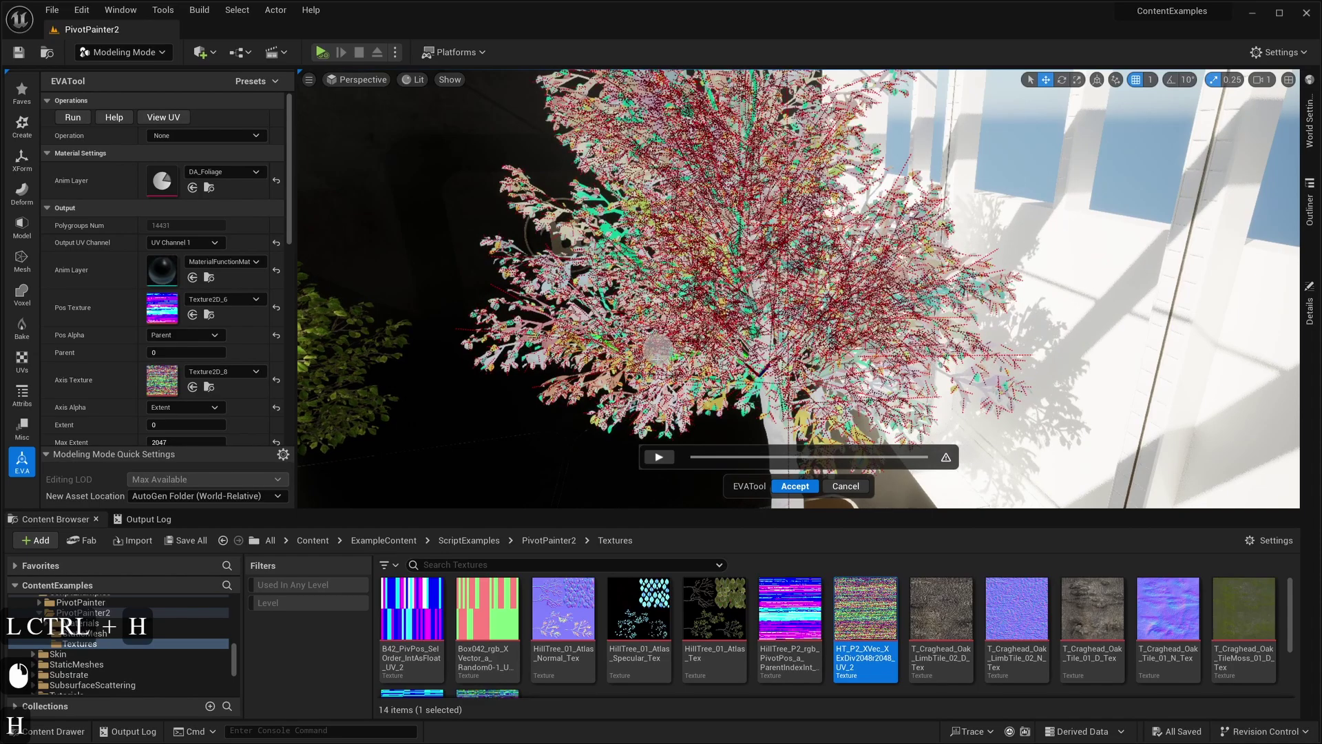
# Step: Select the trunk again and set the tool's operation to [Pivot]Select
pyautogui.press('w')
pyautogui.moveTo(522, 405); pyautogui.dragTo(520, 408, button='right')
pyautogui.click(737, 400)
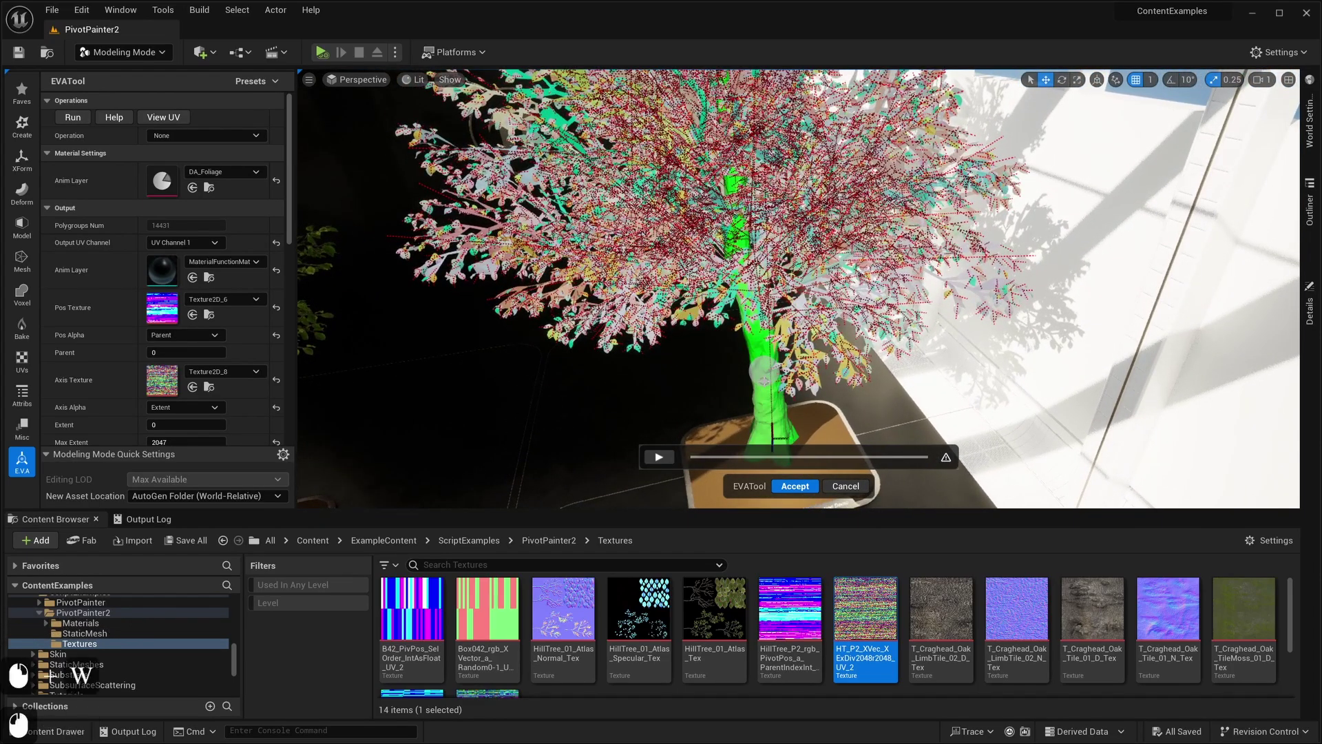
pyautogui.scroll(4, 243, 221)
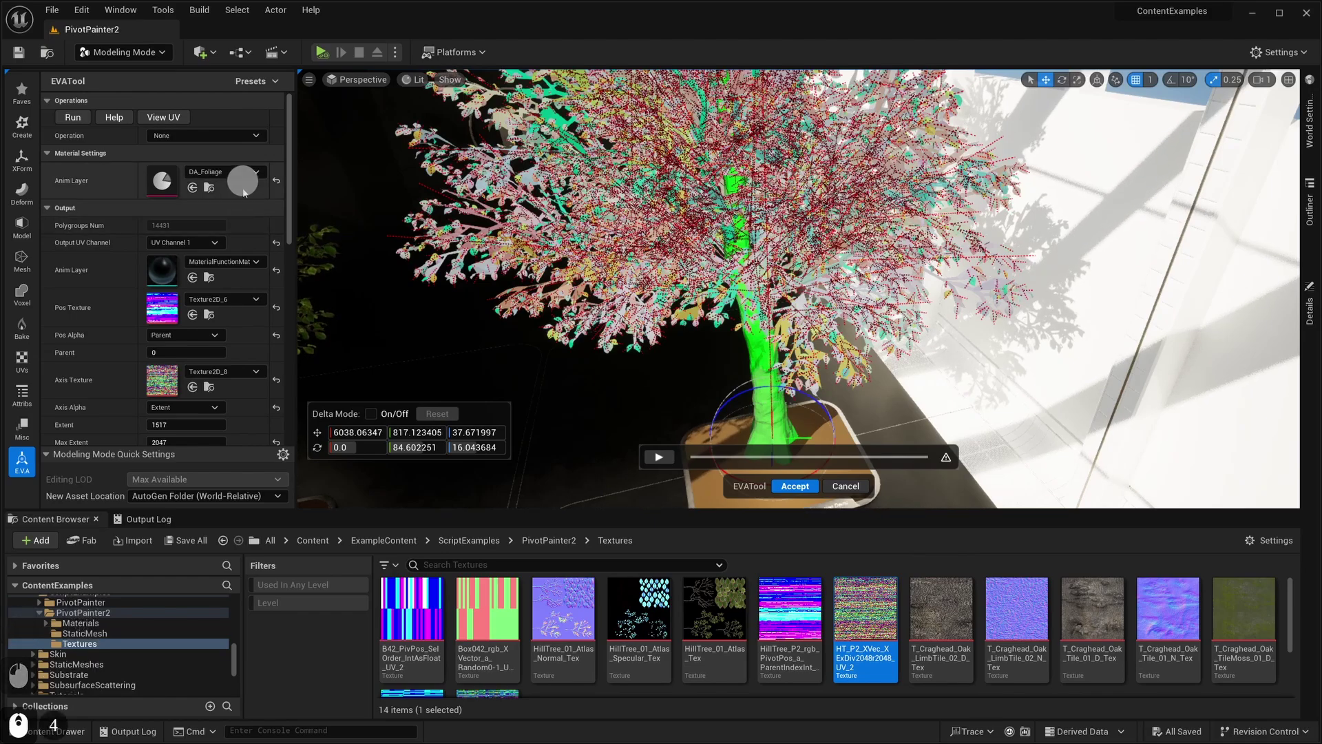
pyautogui.click(224, 135)
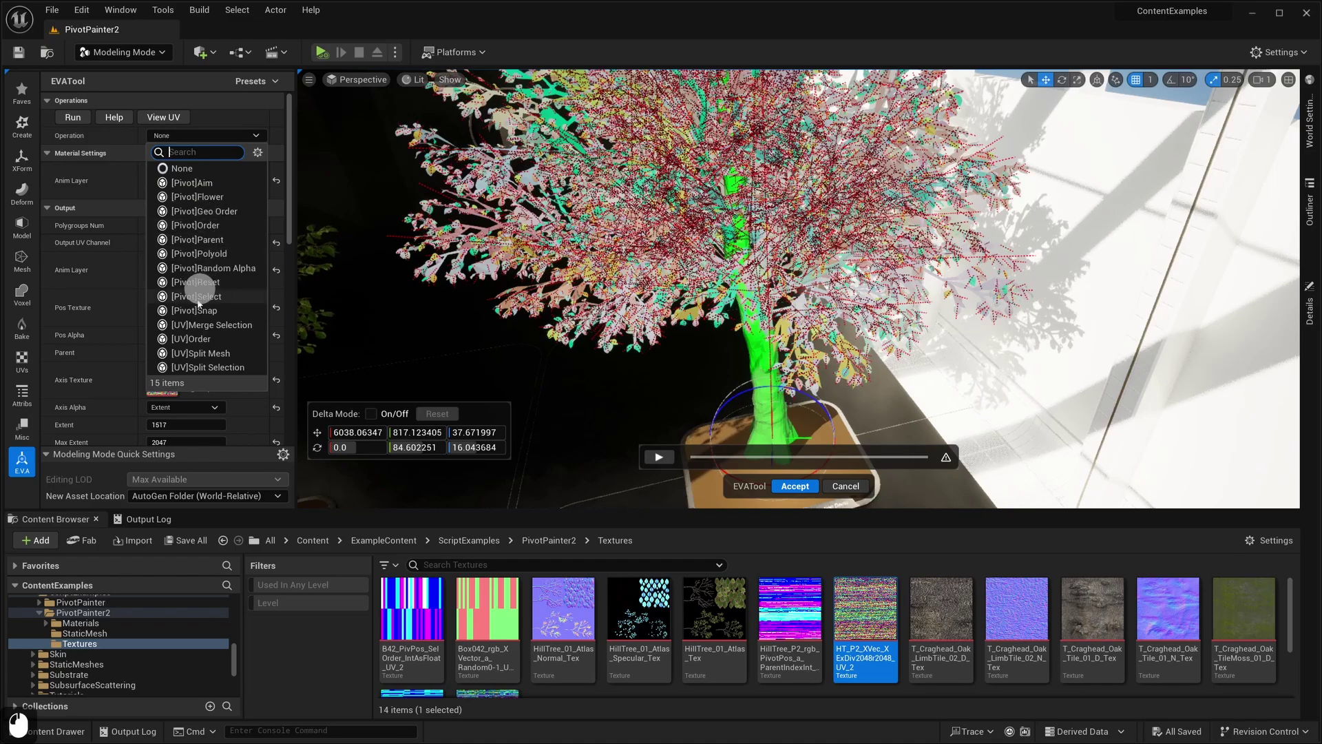
pyautogui.click(228, 296)
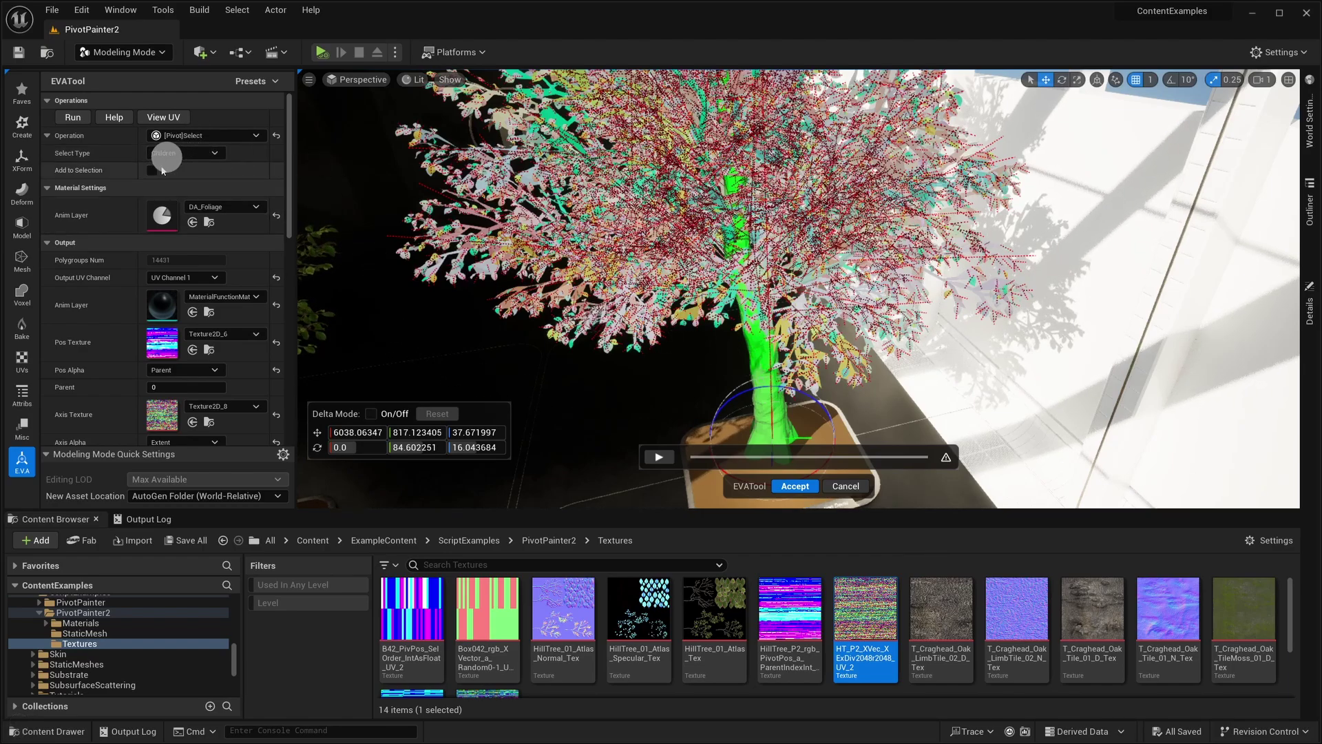
# Step: Select the trunk's child branches and hide all unselected parts
pyautogui.click(73, 117)
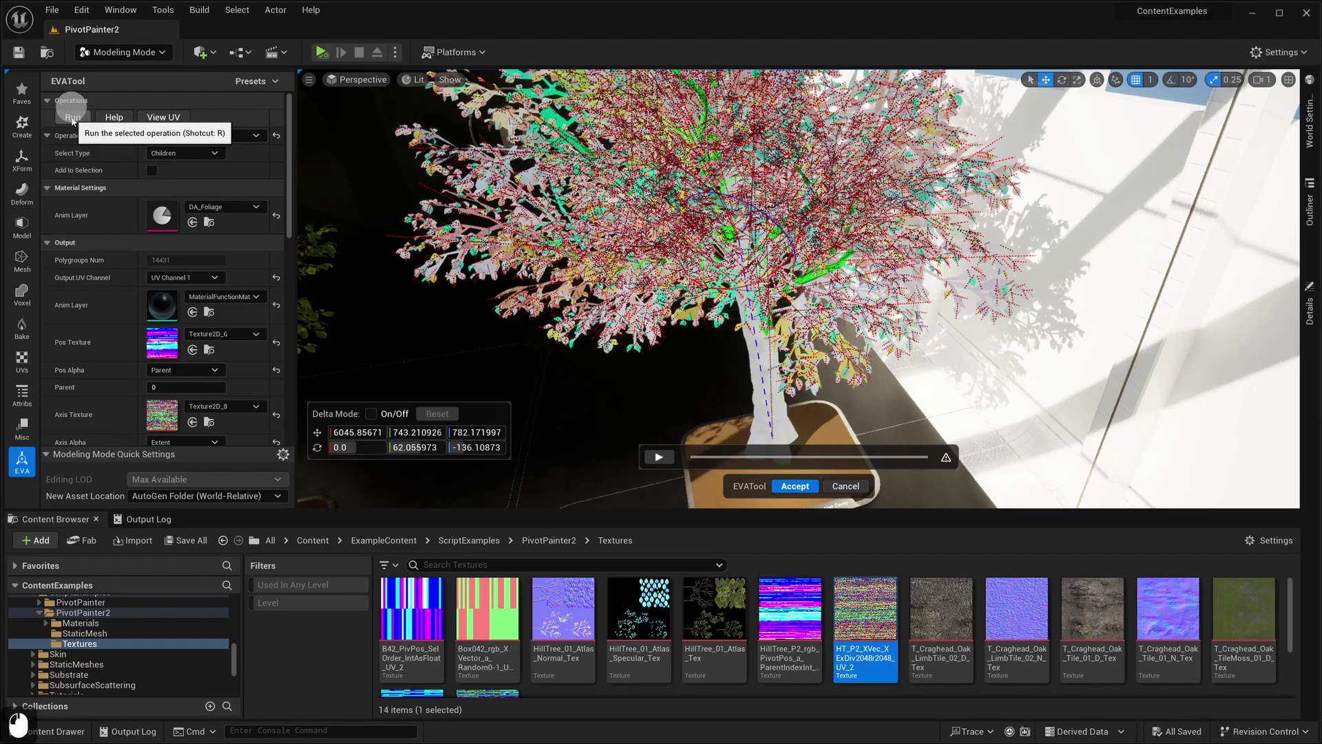
pyautogui.moveTo(342, 184); pyautogui.dragTo(344, 185, button='right')
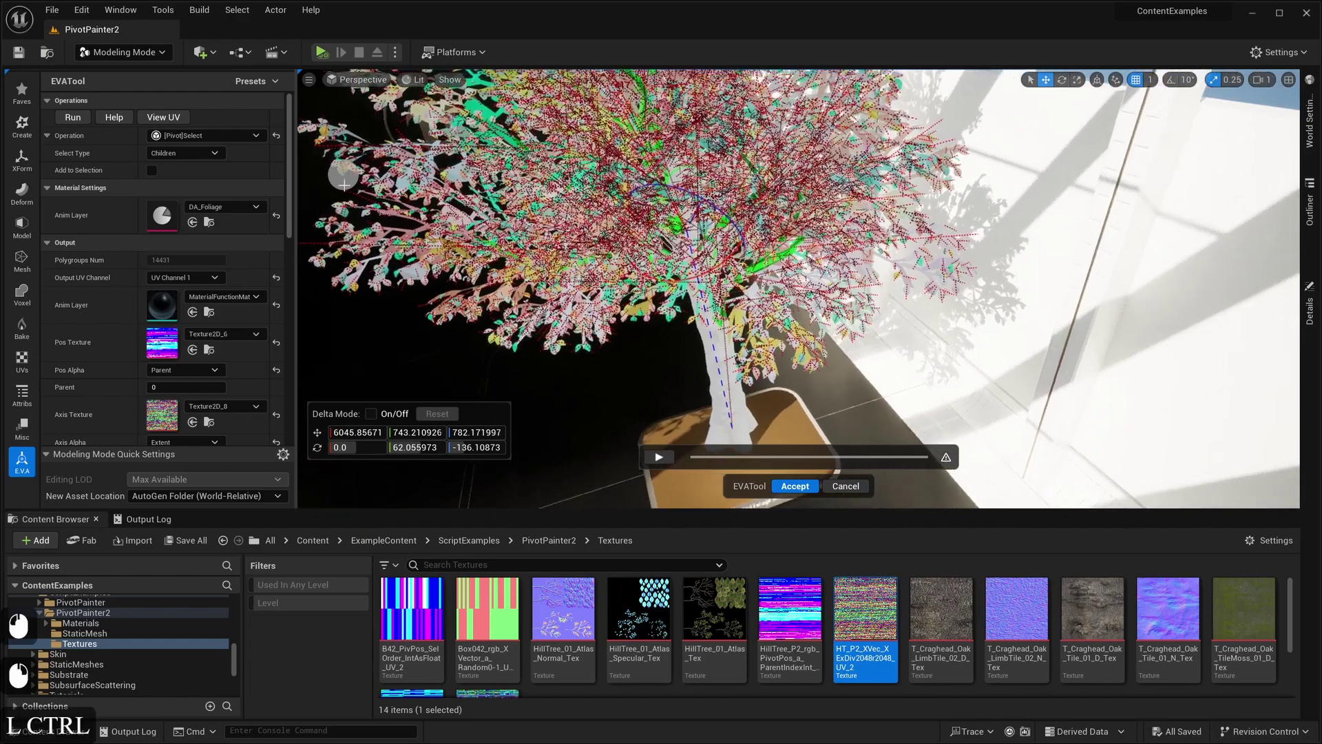
pyautogui.hotkey('ctrl', 'h')
# Step: Examine the isolated child branches from base to tip
pyautogui.press('d')
pyautogui.moveTo(457, 233); pyautogui.dragTo(456, 235, button='right')
pyautogui.press('w')
pyautogui.press('a')
pyautogui.press('s')
pyautogui.press('a')
pyautogui.press('s')
pyautogui.press('w')
pyautogui.press('d')
pyautogui.press('a')
pyautogui.press('s')
pyautogui.press('ctrl')
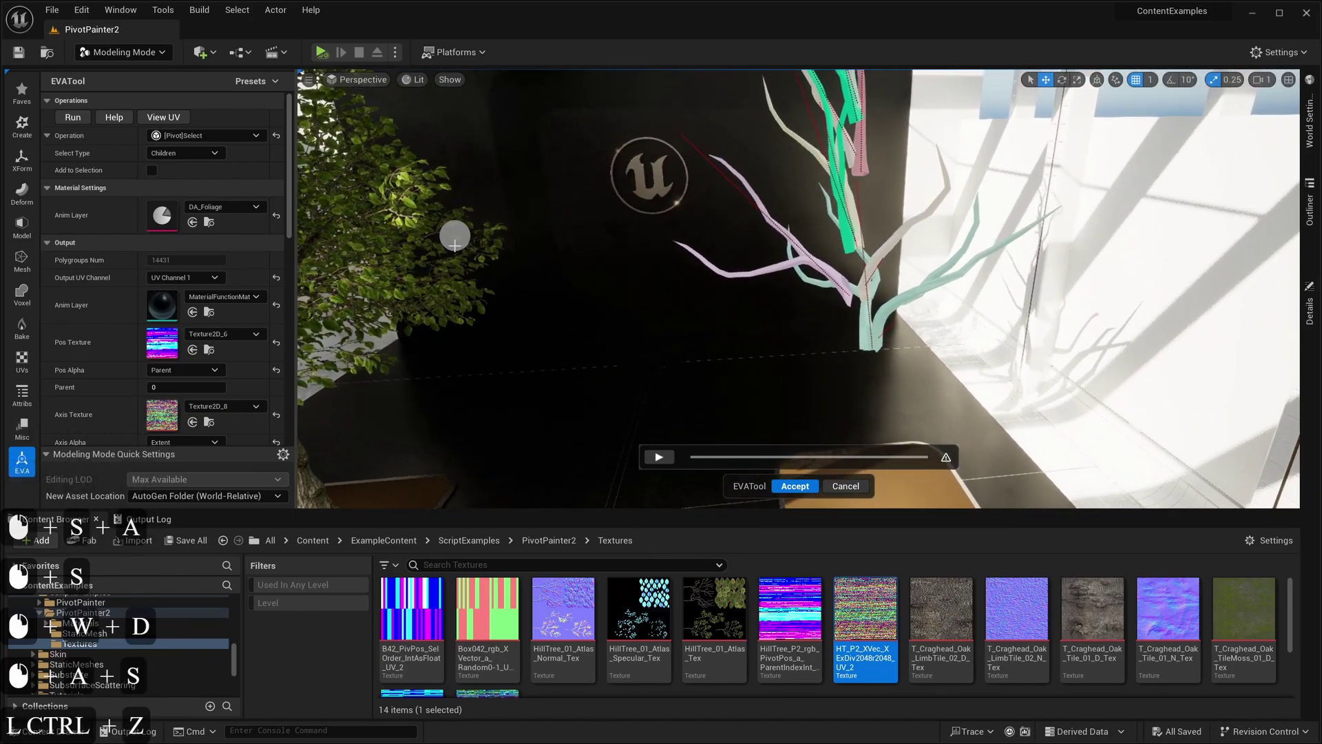
# Step: Undo the last hide and reselect the trunk
pyautogui.hotkey('ctrl', 'z')
pyautogui.click(867, 404)
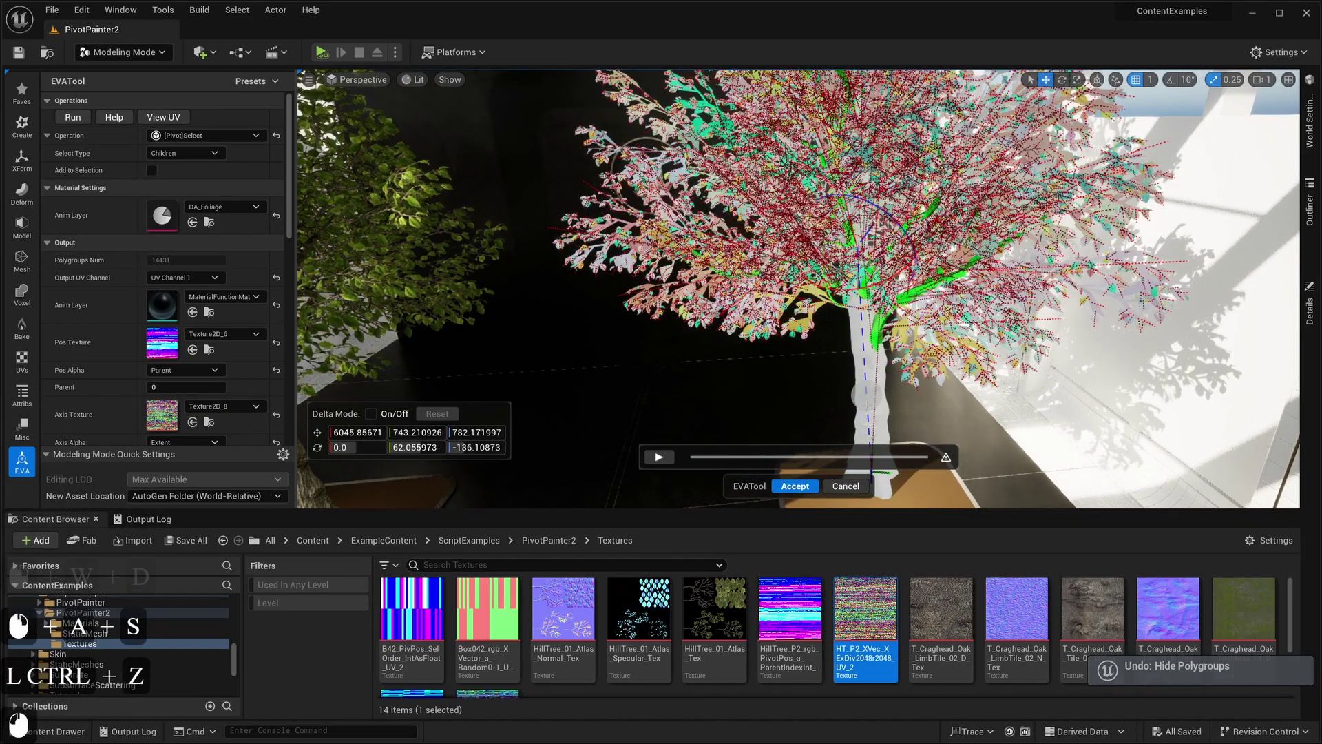
# Step: Enable Add to Selection, select the trunk together with its children, and hide all unselected parts
pyautogui.click(152, 169)
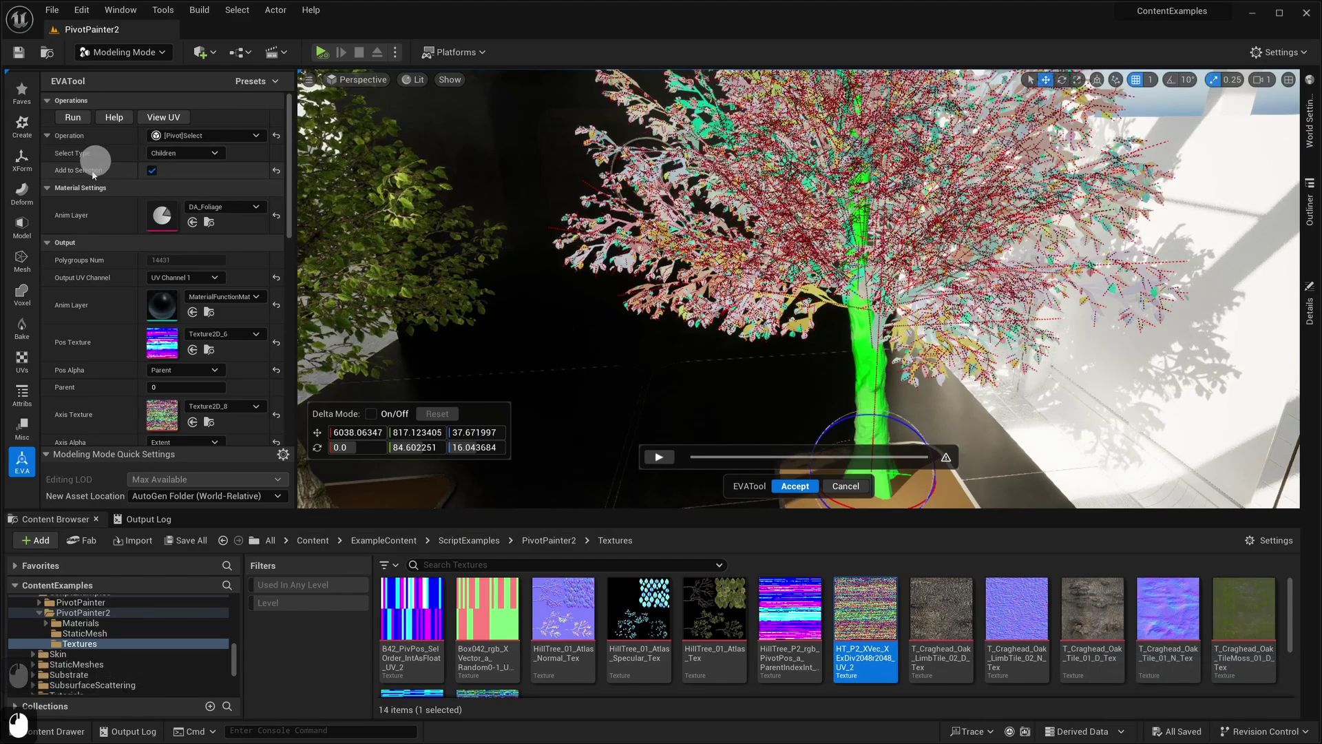
pyautogui.click(71, 118)
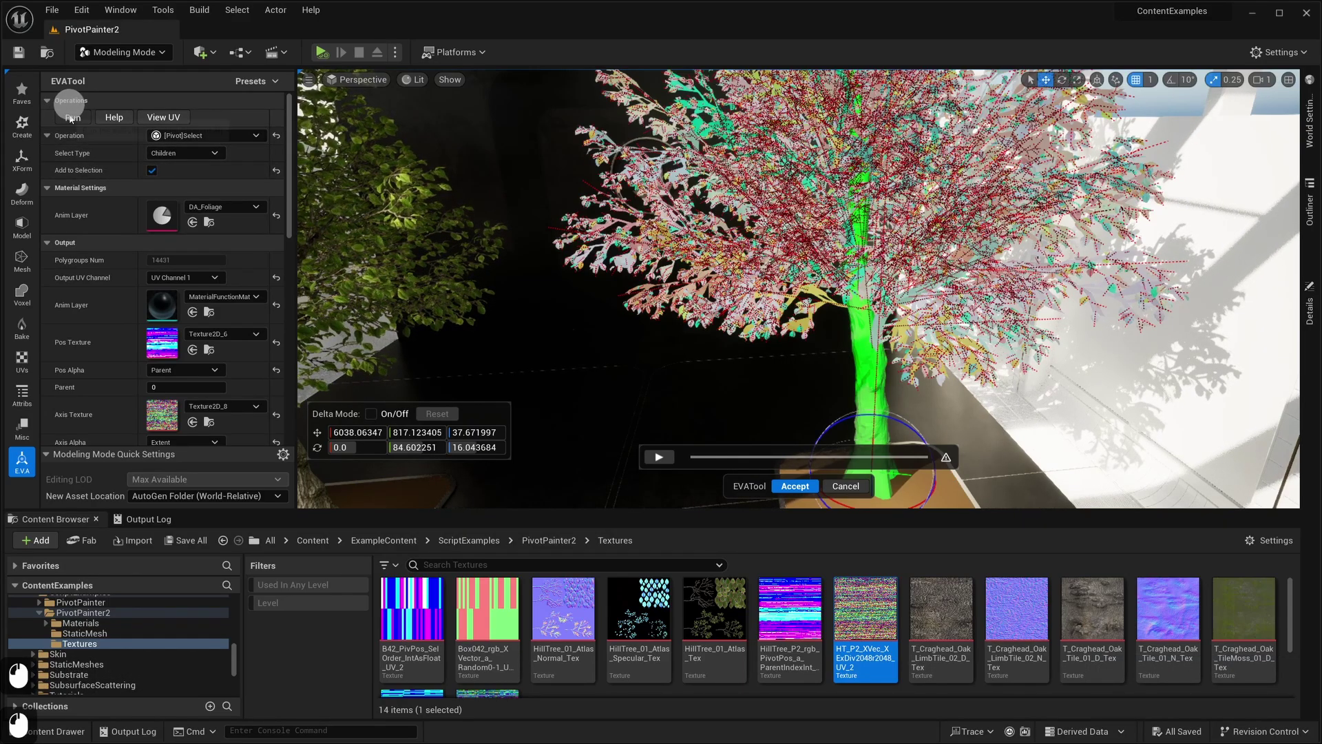
pyautogui.hotkey('ctrl', 'h')
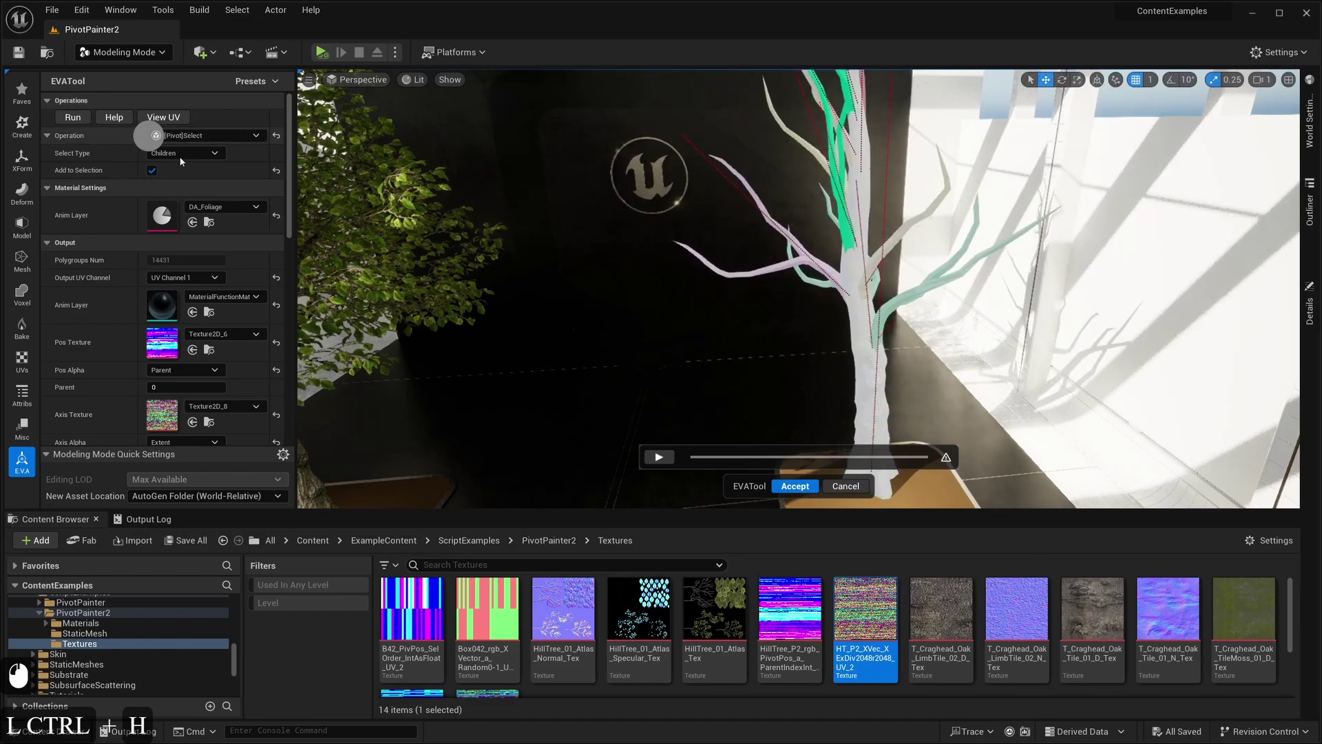
# Step: Select a branch growing from the isolated trunk and examine where it attaches
pyautogui.moveTo(586, 269); pyautogui.dragTo(586, 269, button='right')
pyautogui.press('d')
pyautogui.press('w')
pyautogui.press('s')
pyautogui.press('w')
pyautogui.press('a')
pyautogui.press('s')
pyautogui.click(776, 185)
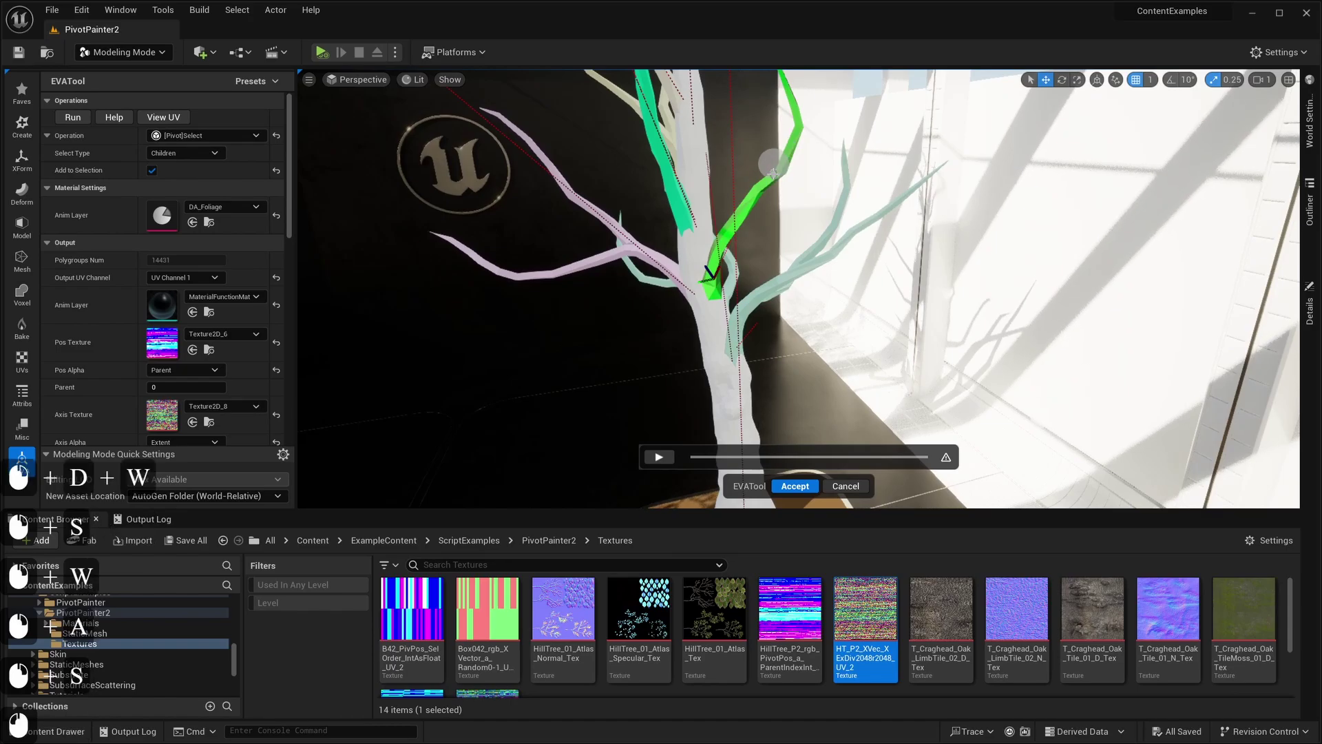
pyautogui.moveTo(776, 185); pyautogui.dragTo(886, 152, button='right')
pyautogui.press('a')
pyautogui.press('w')
pyautogui.press('d')
pyautogui.moveTo(838, 204)
pyautogui.mouseDown(button='right')
pyautogui.moveTo(852, 234)
pyautogui.moveTo(850, 193)
pyautogui.mouseUp(button='right')
pyautogui.press('w')
pyautogui.press('s')
# Step: Select the lower forked branch and examine its pivot and its link to the trunk up close
pyautogui.click(849, 236)
pyautogui.press('a')
pyautogui.press('w')
pyautogui.press('s')
pyautogui.press('d')
pyautogui.moveTo(786, 301); pyautogui.dragTo(841, 254, button='right')
pyautogui.press('w')
pyautogui.press('a')
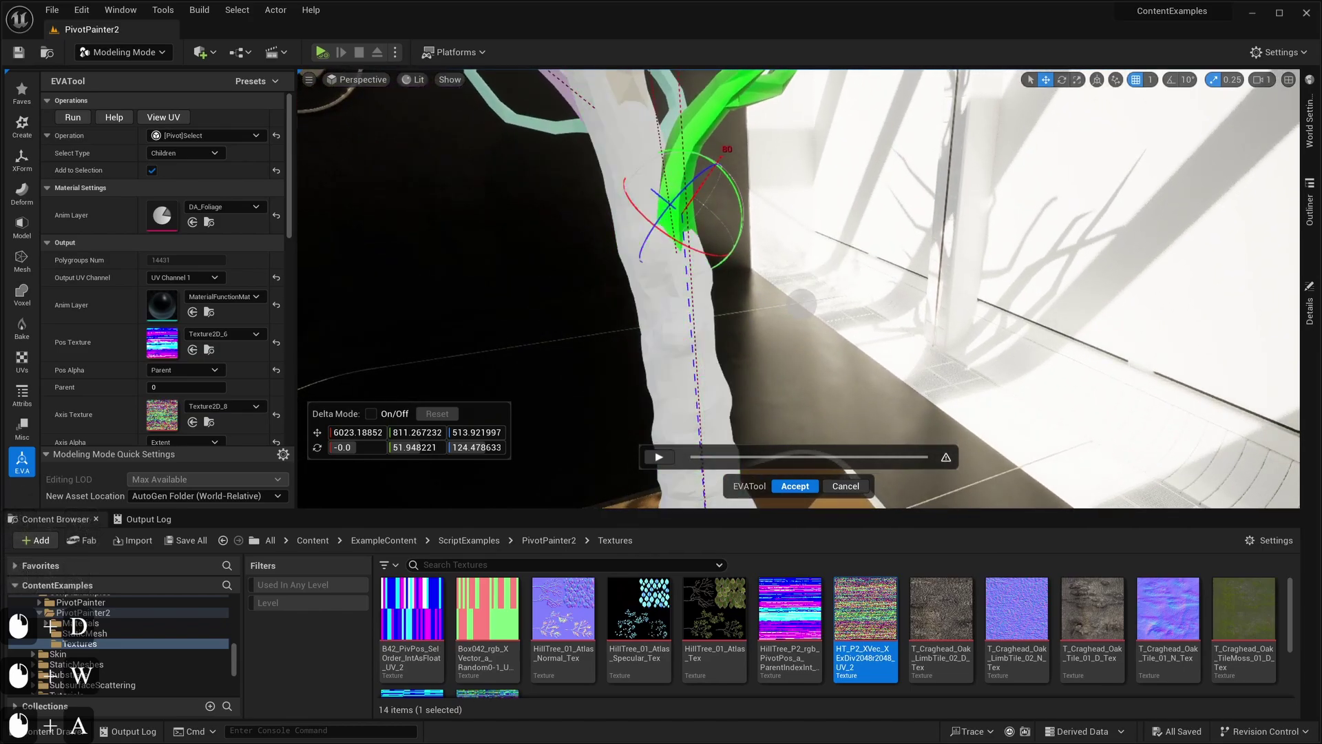
# Step: Examine the extent of the selected forked branch and the isolated trunk-and-branch structure as a whole
pyautogui.moveTo(801, 304); pyautogui.dragTo(801, 307, button='right')
pyautogui.press('s')
pyautogui.press('e')
pyautogui.press('a')
pyautogui.press('s')
pyautogui.press('s')
pyautogui.press('w')
pyautogui.press('s')
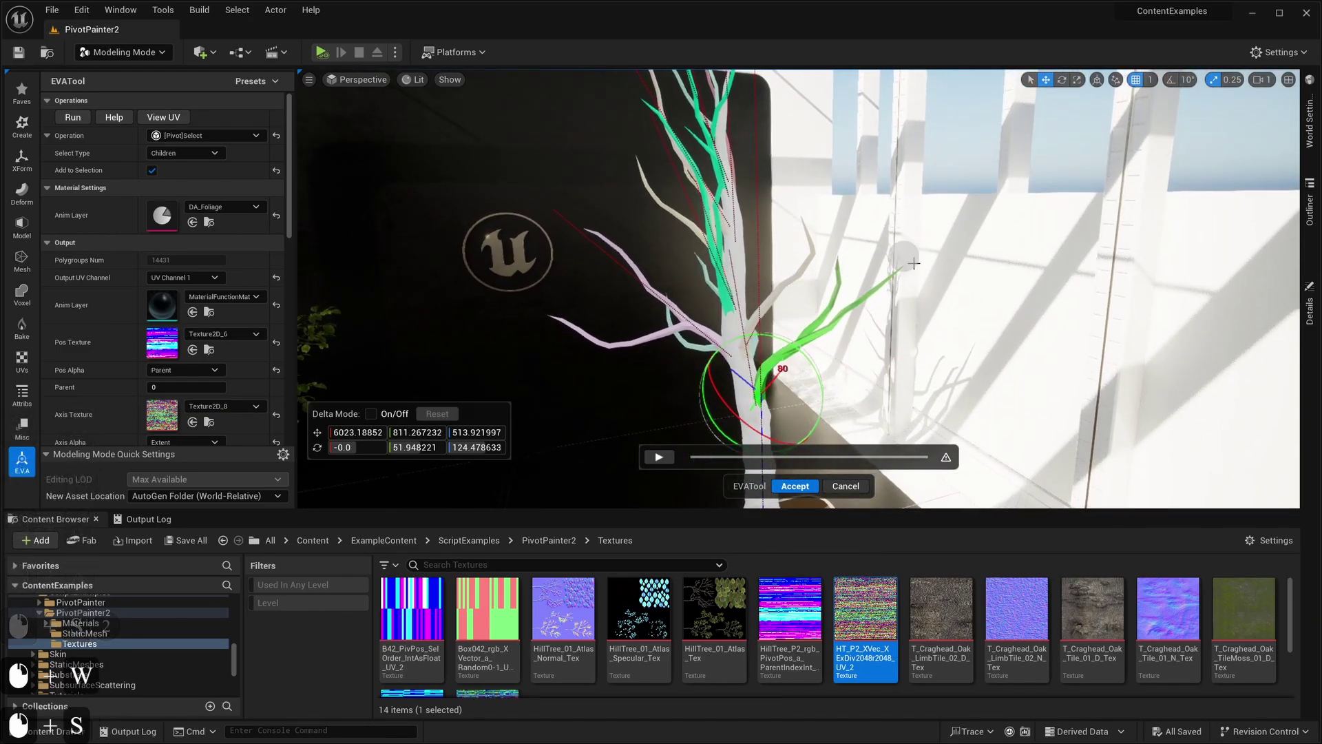
pyautogui.moveTo(914, 263); pyautogui.dragTo(916, 266, button='right')
pyautogui.press('s')
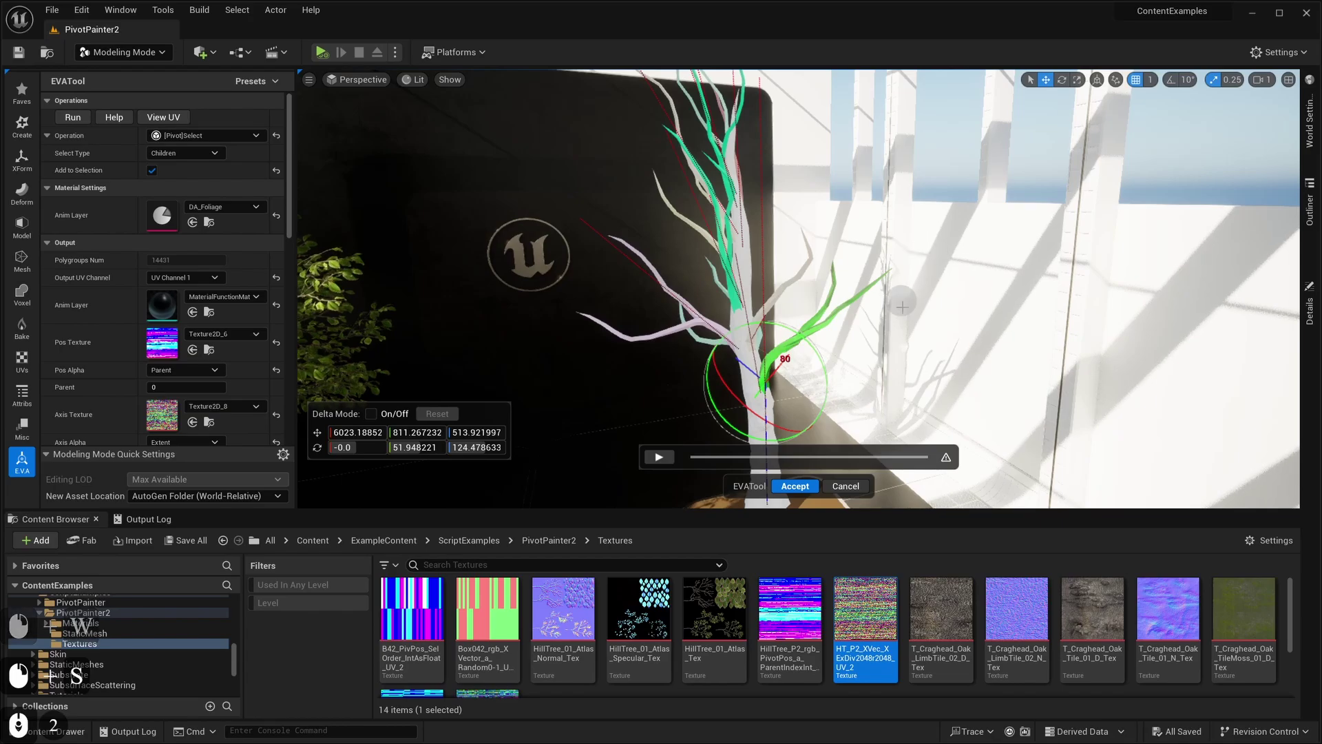
# Step: Unhide the rest of the tree and open the UV view with the whole UV layout in frame
pyautogui.press('h')
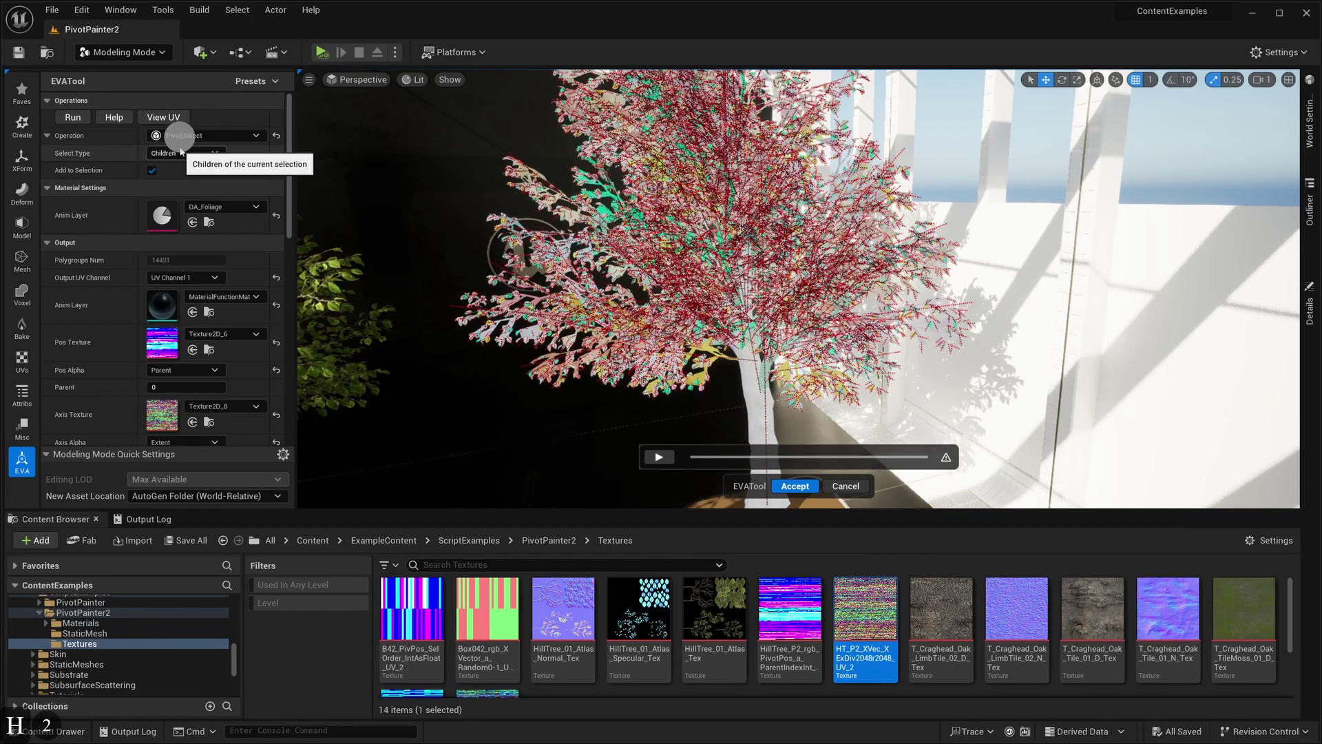
pyautogui.click(172, 118)
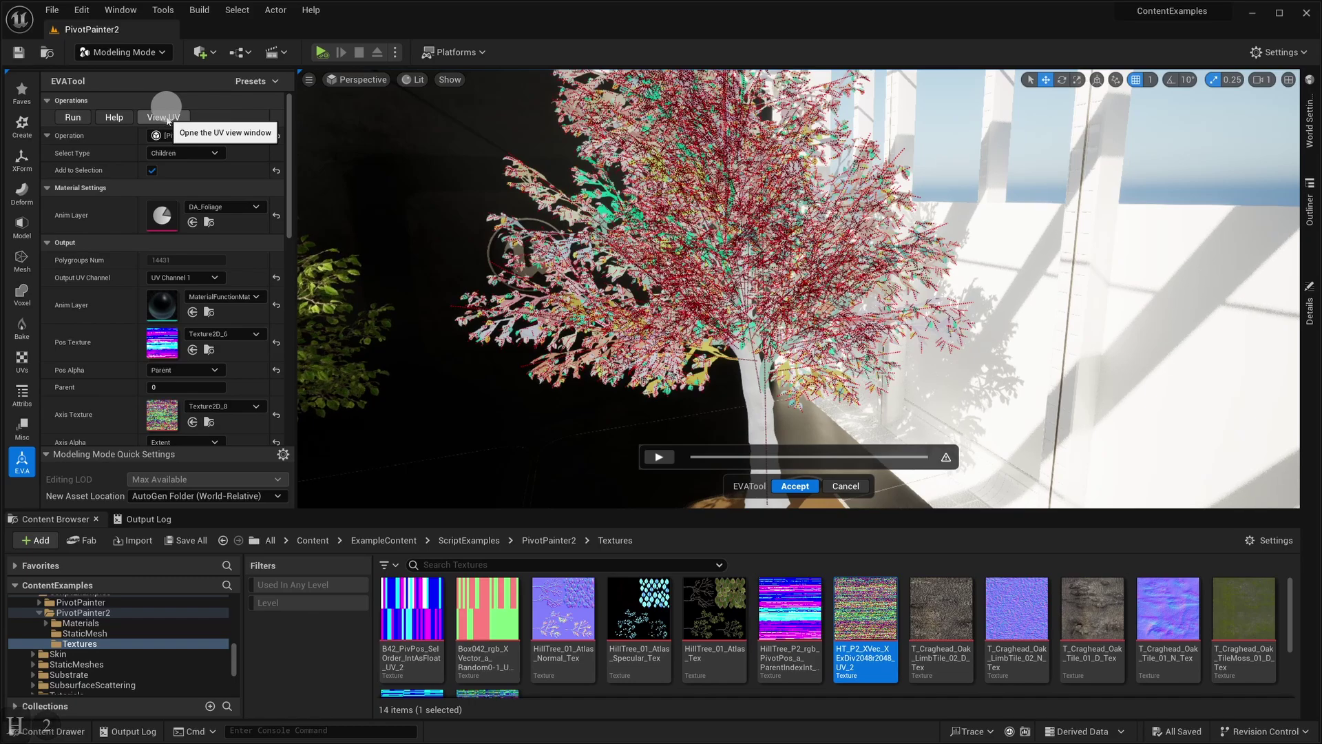
pyautogui.click(169, 120)
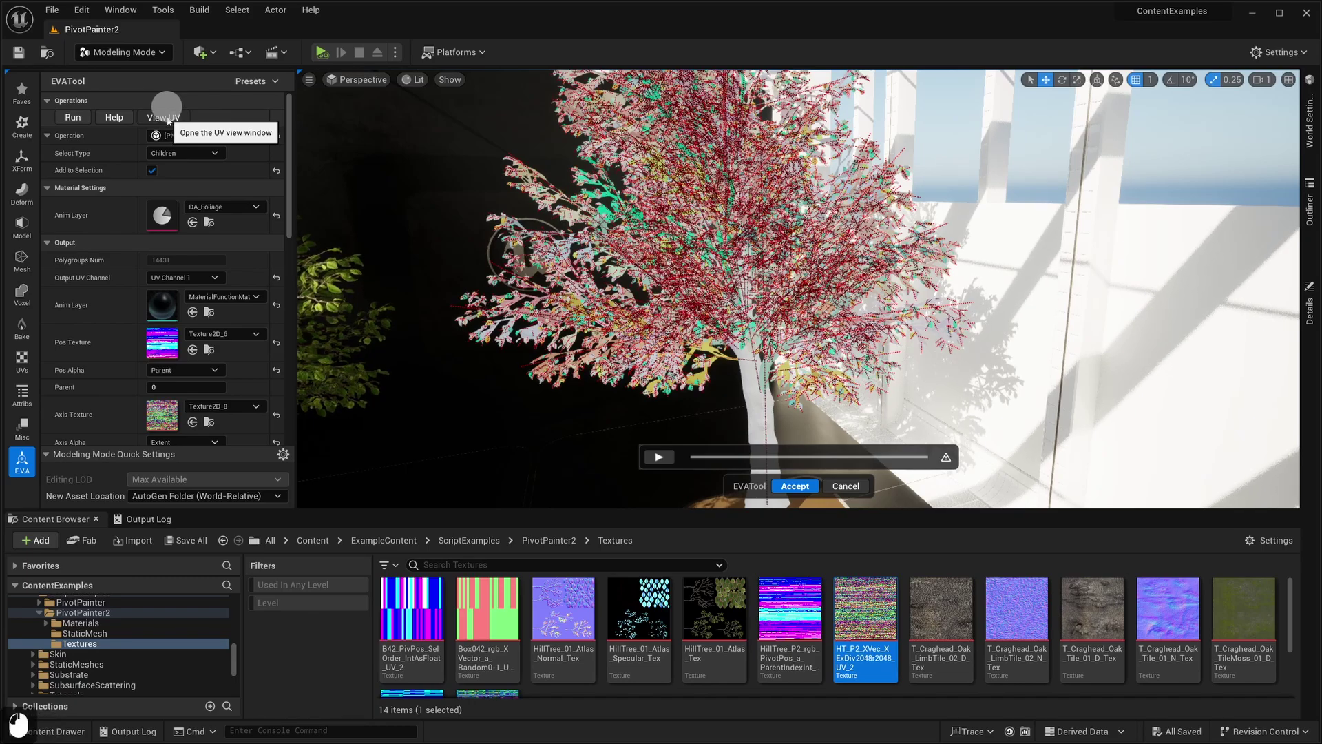
pyautogui.scroll(-20, 730, 258)
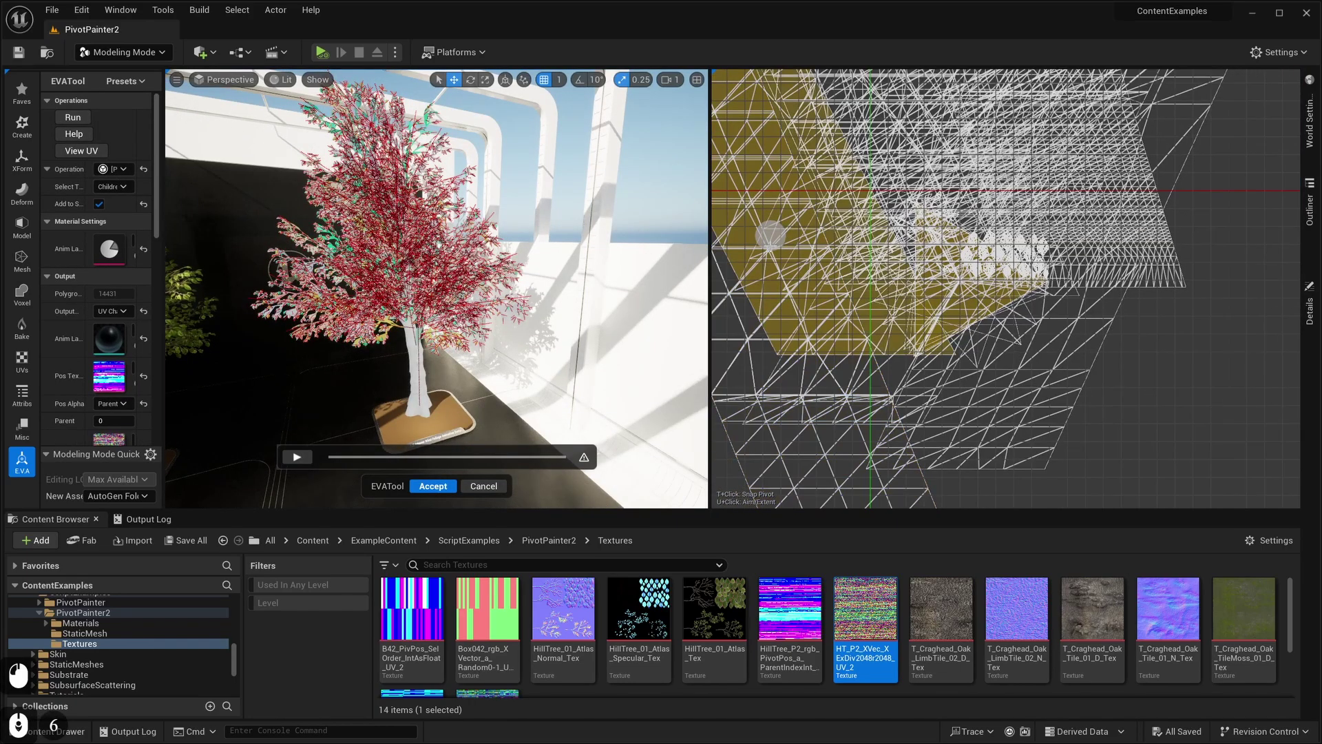
pyautogui.moveTo(980, 230); pyautogui.dragTo(1064, 283, button='right')
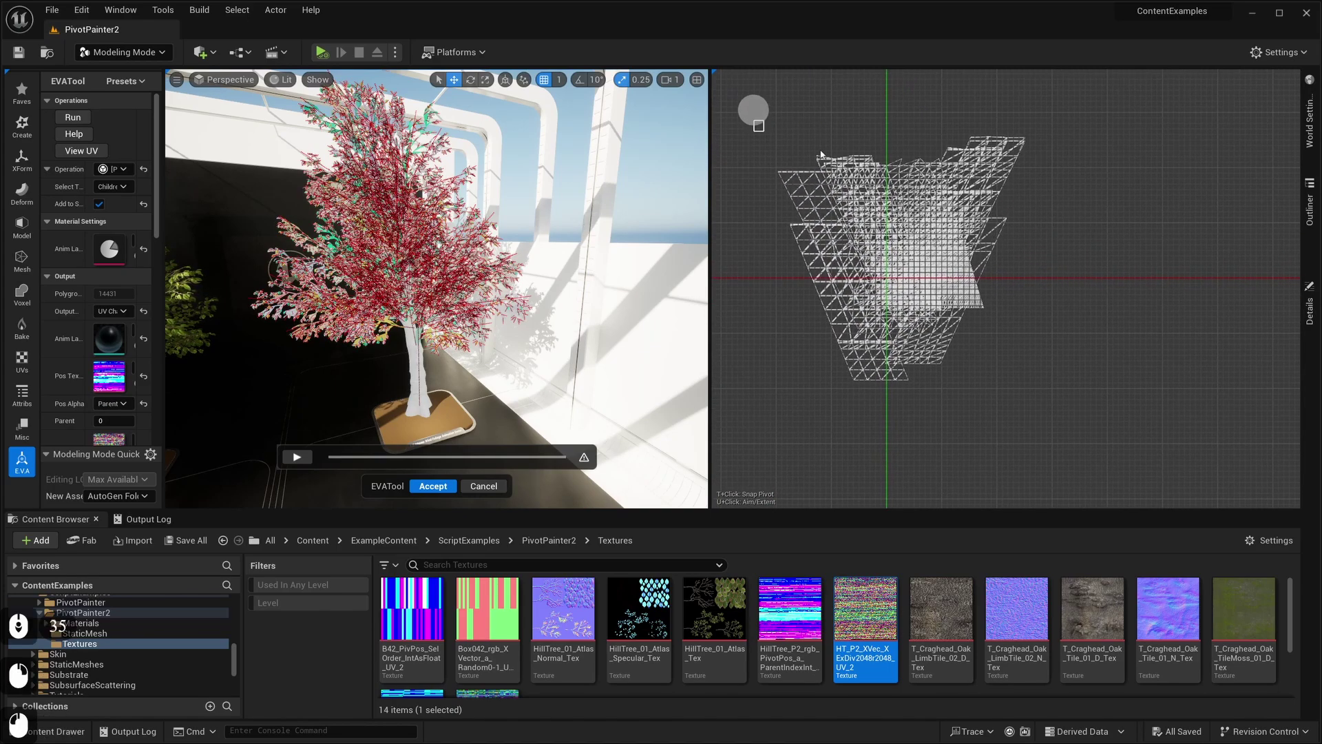
# Step: Box-select the large overlapping bark UVs in the UV view and hide the parts they belong to
pyautogui.moveTo(755, 120); pyautogui.dragTo(1042, 254)
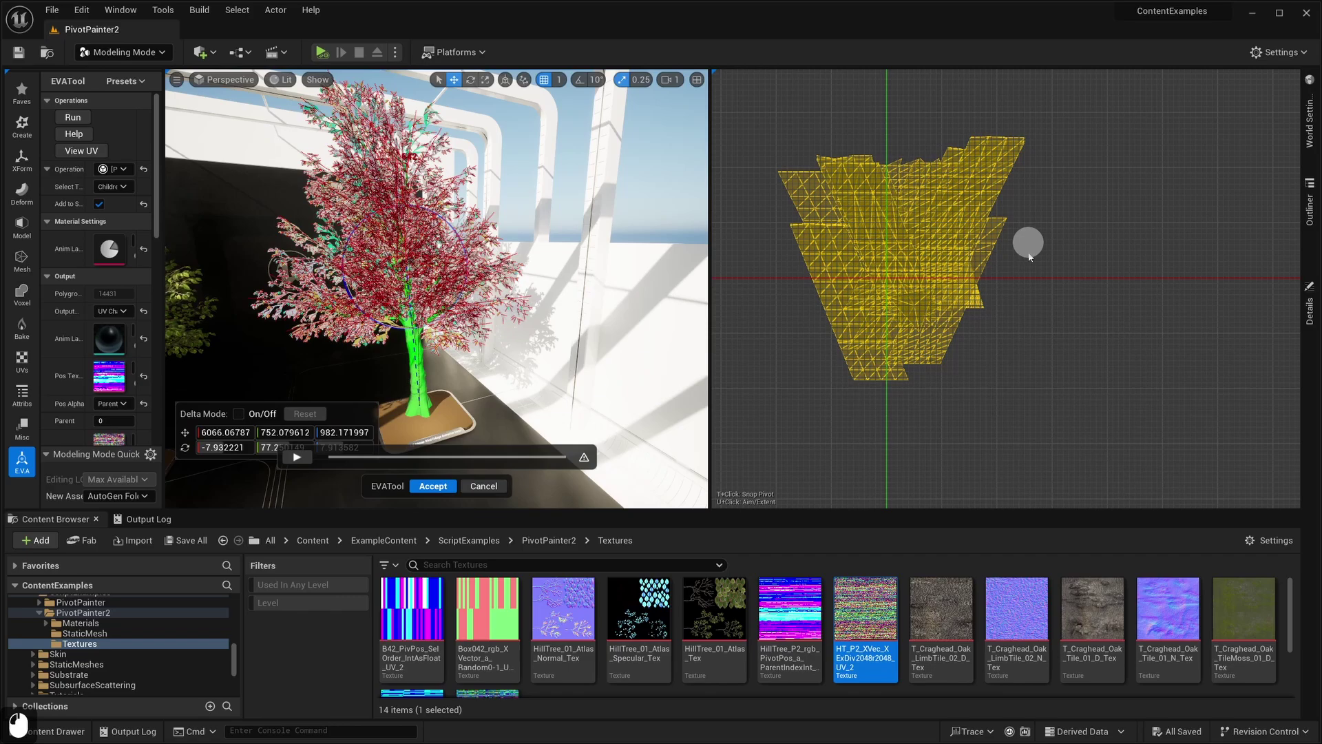
pyautogui.scroll(20, 910, 317)
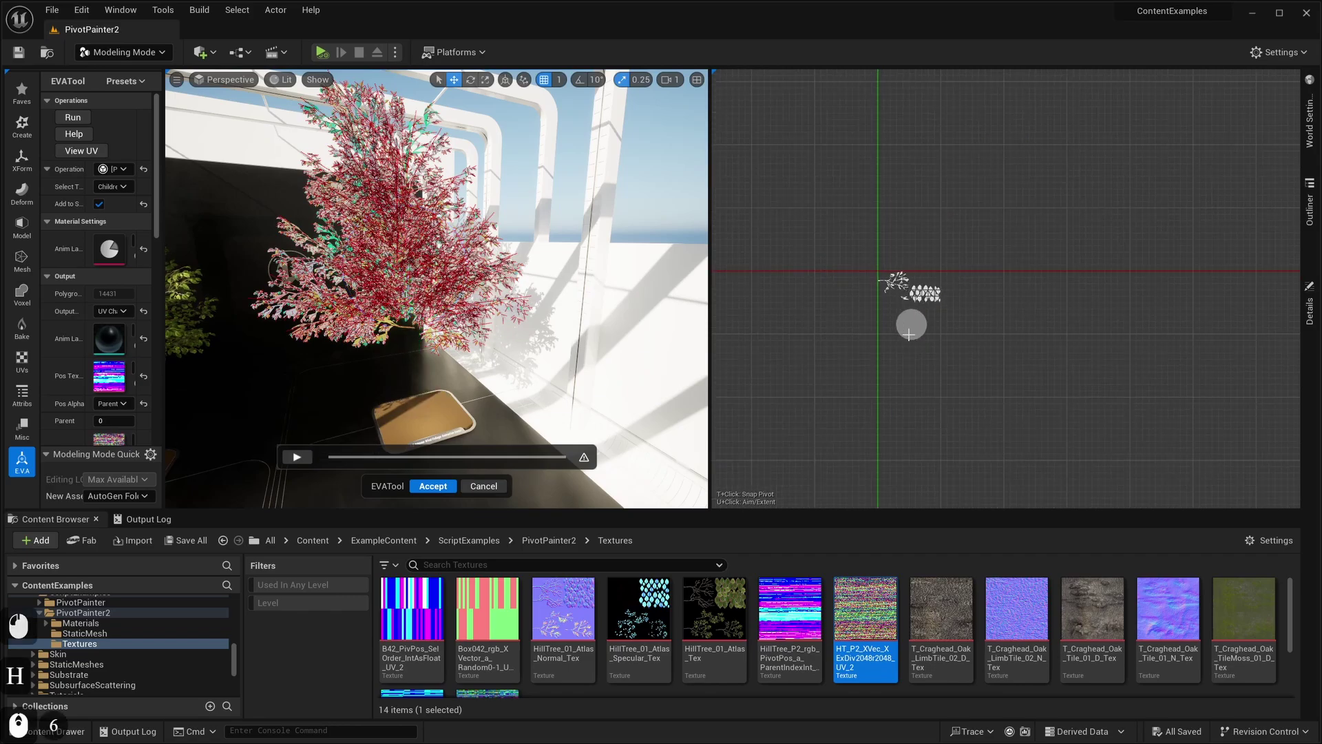
pyautogui.scroll(7, 958, 241)
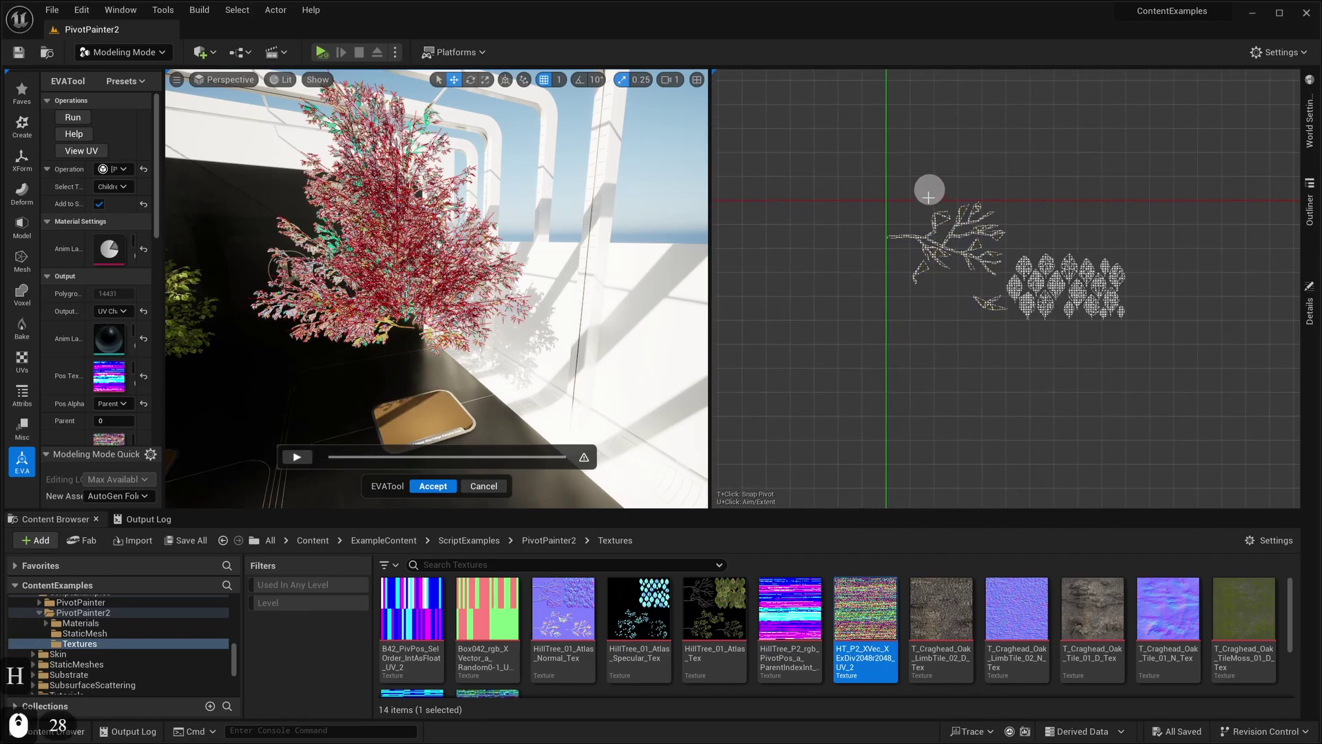
# Step: Select the twig UVs, switch the selection to the leaf UVs, and isolate the leaves by hiding all unselected parts
pyautogui.moveTo(908, 191); pyautogui.dragTo(968, 295)
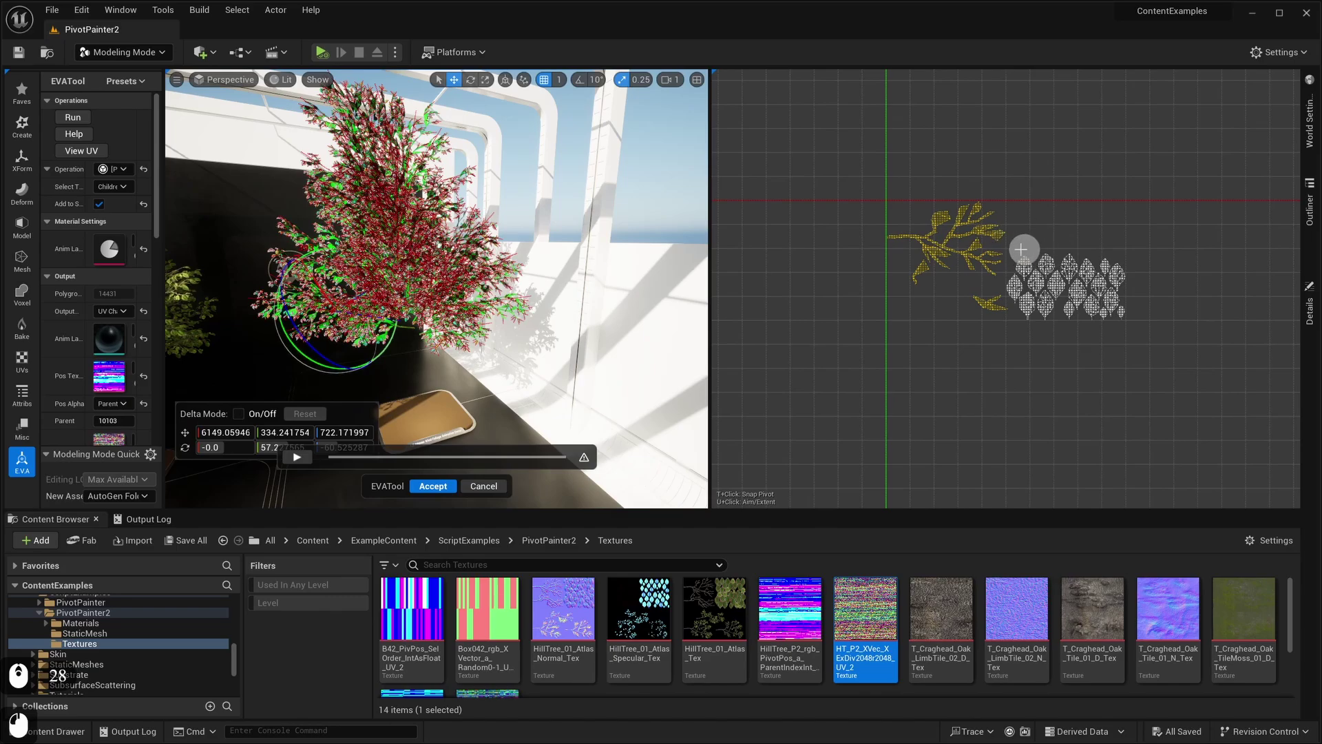
pyautogui.moveTo(1016, 243); pyautogui.dragTo(1137, 332)
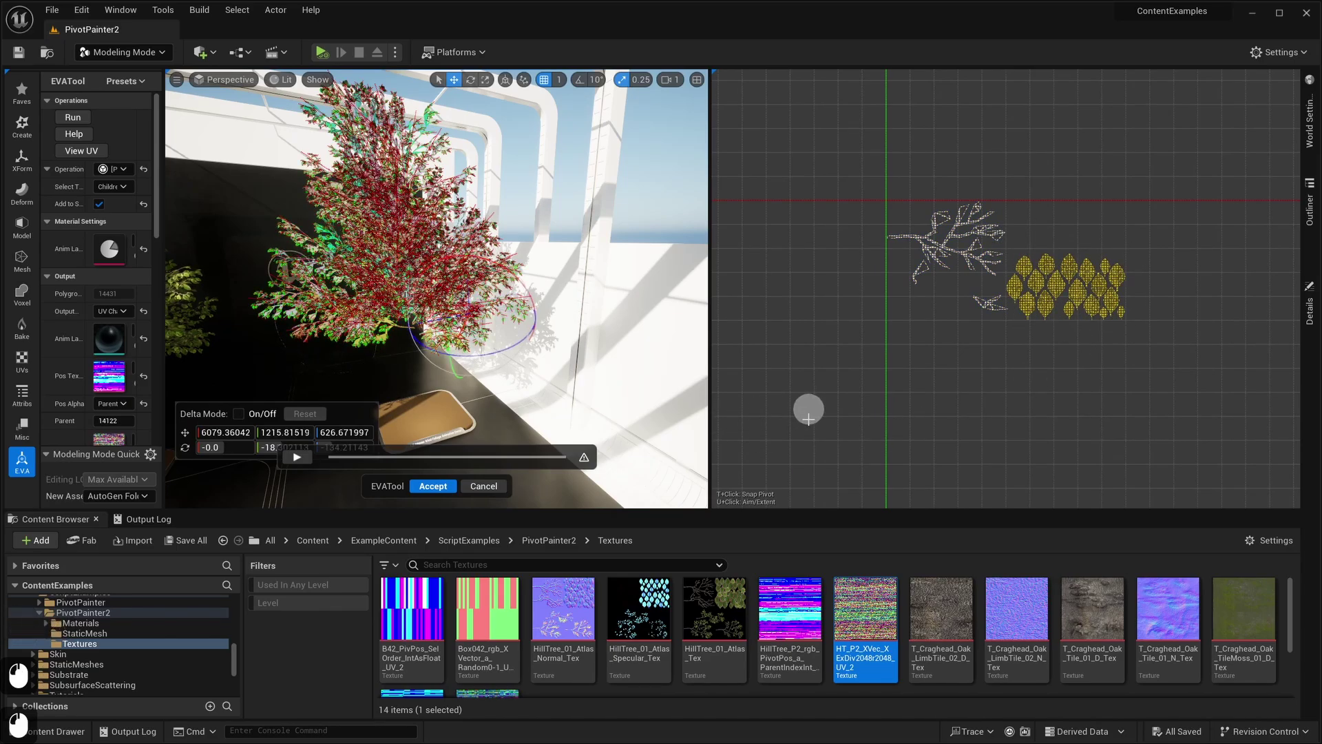
pyautogui.hotkey('ctrl', 'h')
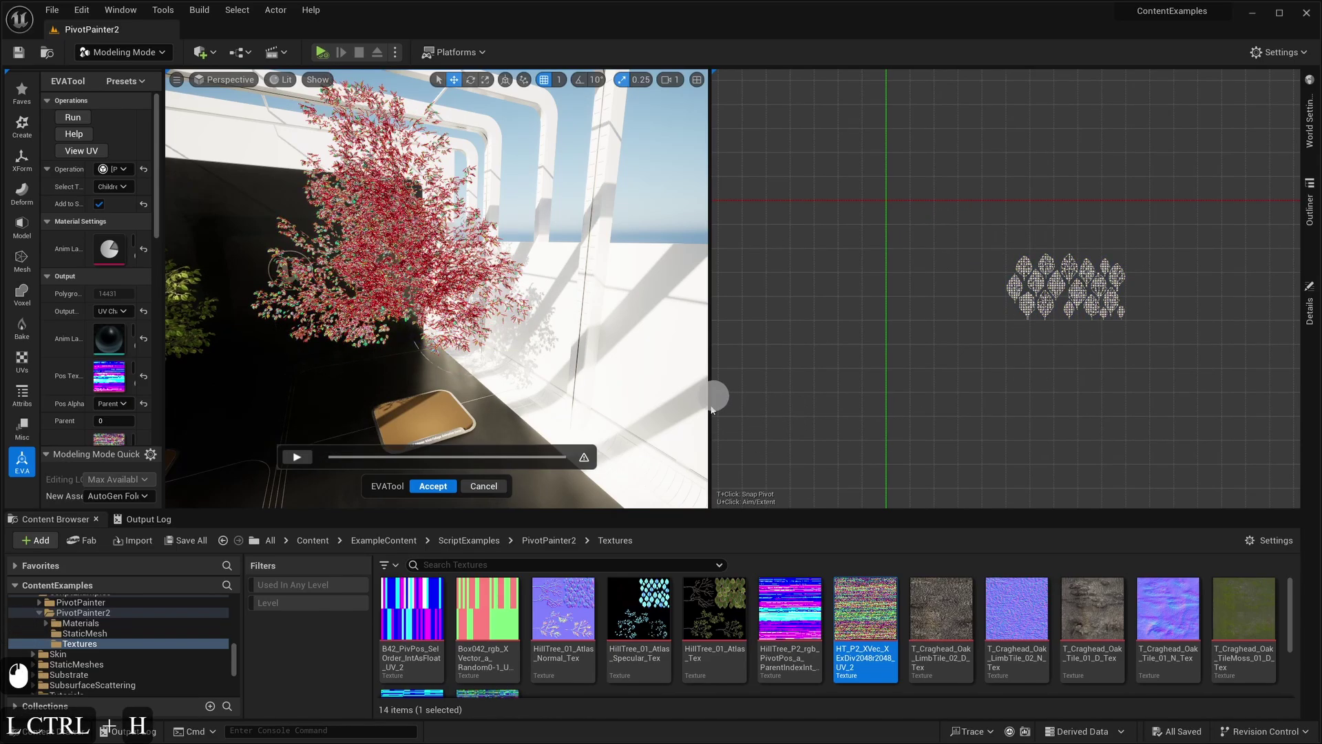
pyautogui.moveTo(625, 362); pyautogui.dragTo(618, 359, button='right')
pyautogui.press('w')
pyautogui.press('s')
pyautogui.press('d')
pyautogui.press('a')
# Step: Turn off the Show Extents visualization and widen the tool's settings area
pyautogui.scroll(-13, 137, 411)
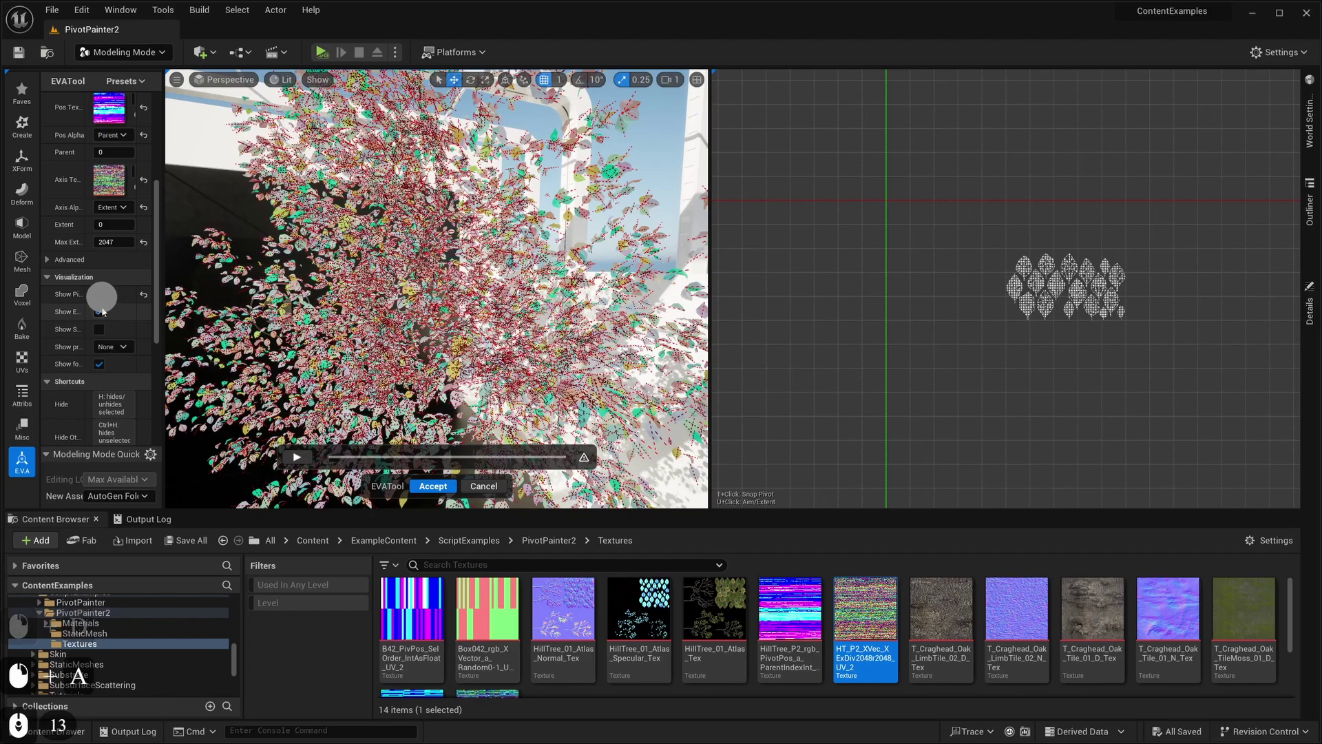
pyautogui.click(99, 312)
pyautogui.click(99, 313)
pyautogui.click(99, 314)
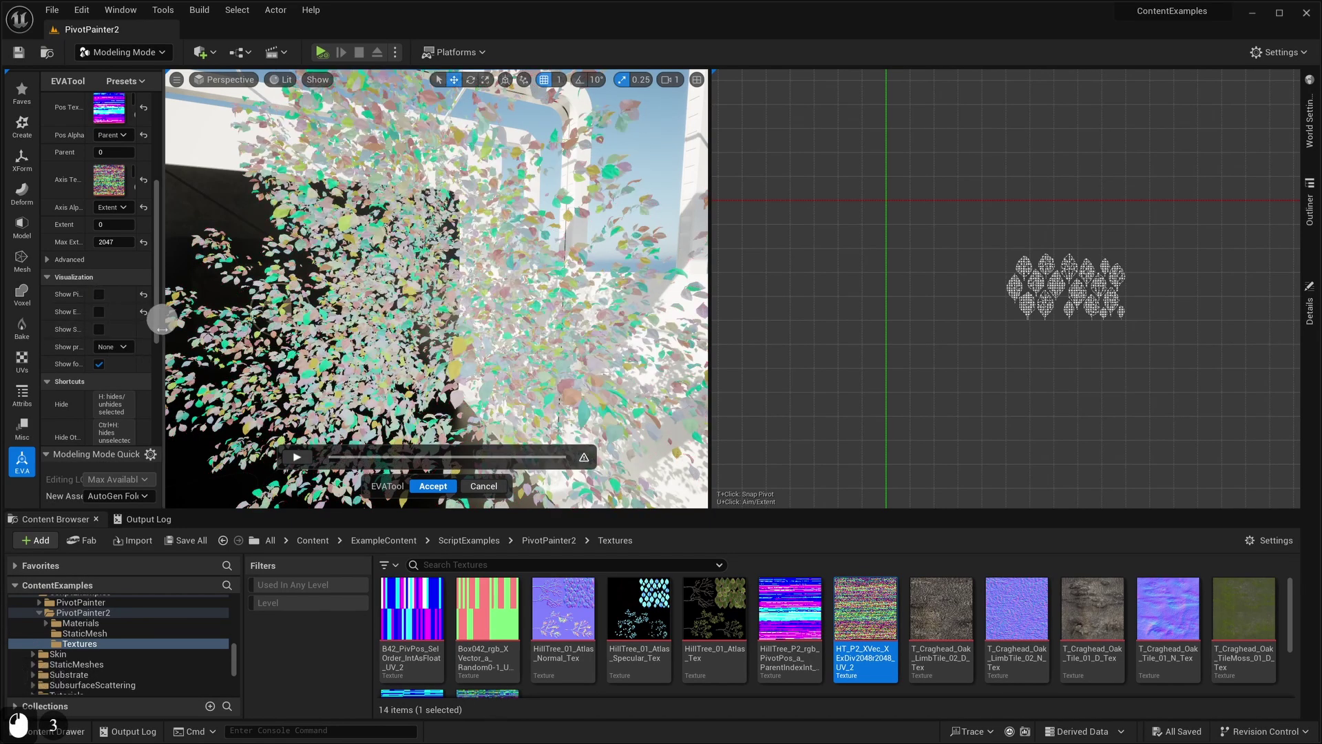
pyautogui.moveTo(163, 331); pyautogui.dragTo(207, 330)
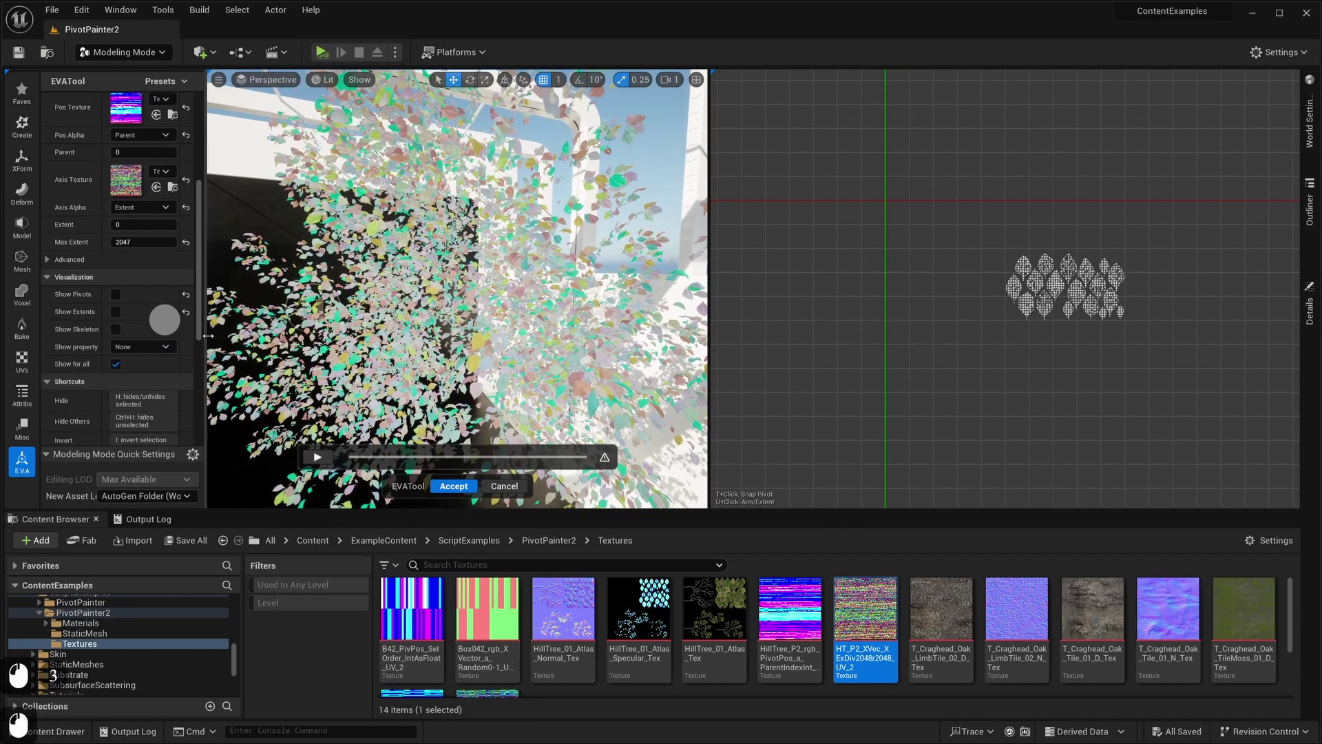
# Step: Toggle the Show Skeleton and Show Extents visualizations on and back off
pyautogui.click(117, 331)
pyautogui.click(117, 331)
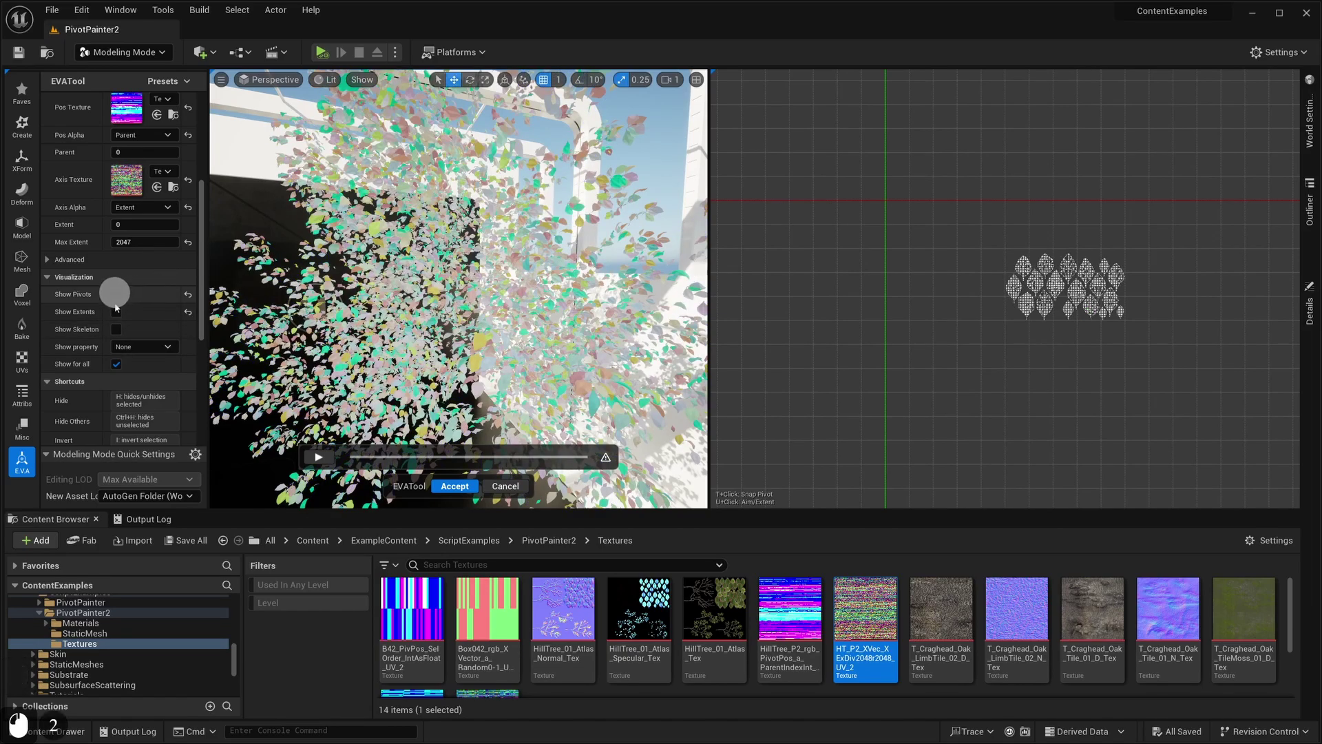
pyautogui.click(116, 311)
pyautogui.click(116, 312)
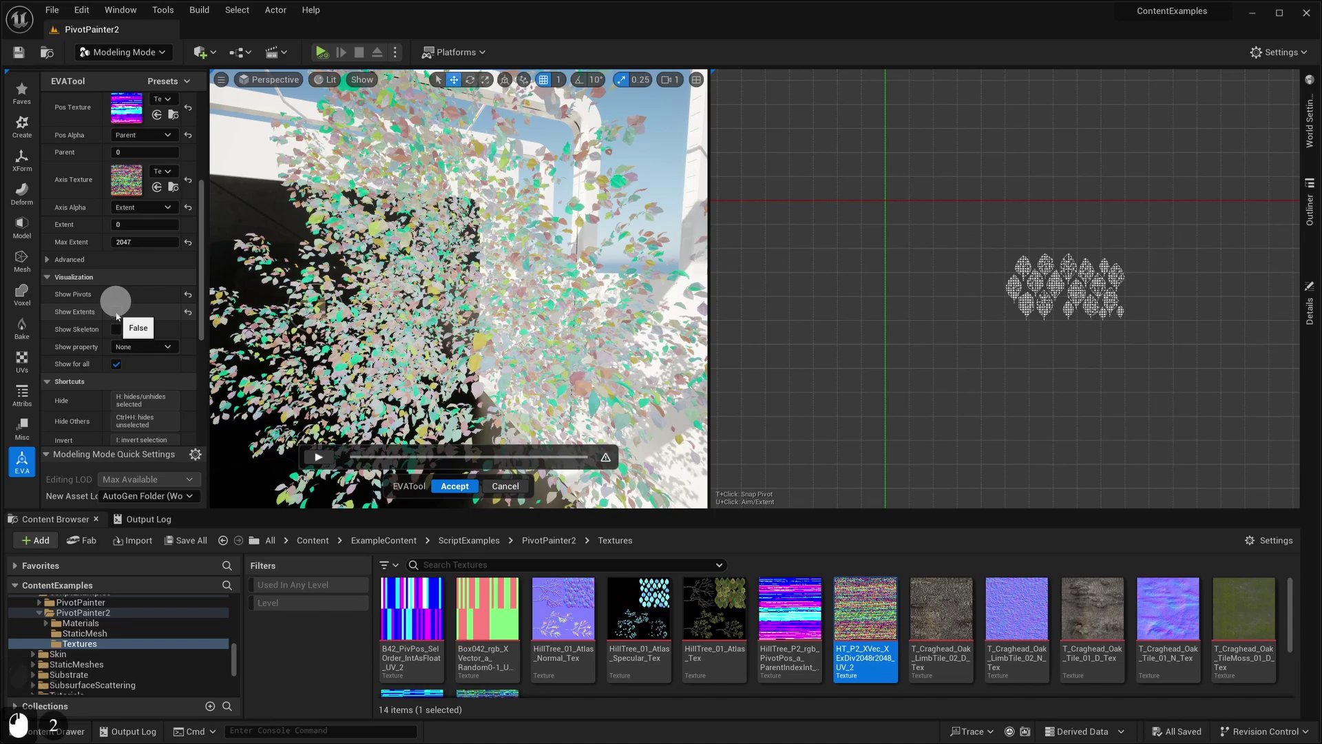
# Step: Unhide the trunk and branches and select a single leaf in the tree's crown
pyautogui.moveTo(869, 297); pyautogui.dragTo(848, 304, button='right')
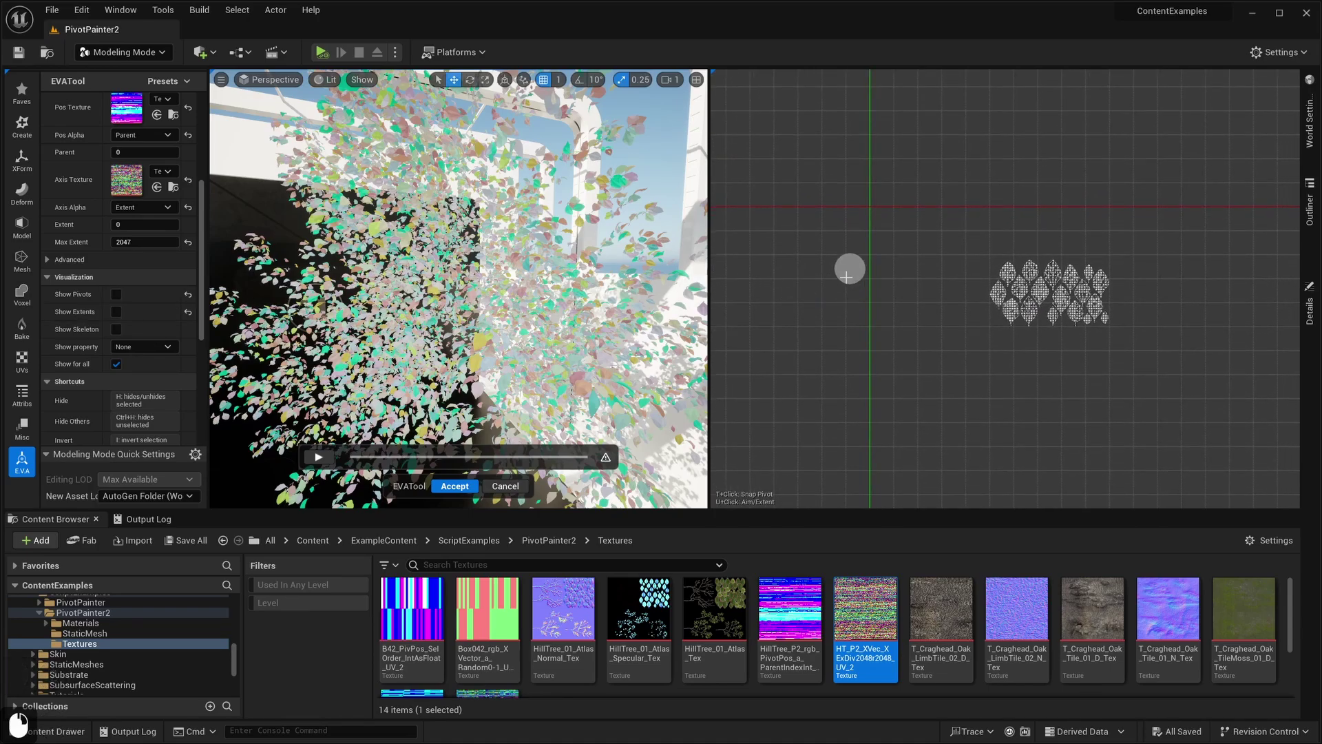
pyautogui.scroll(-1, 834, 262)
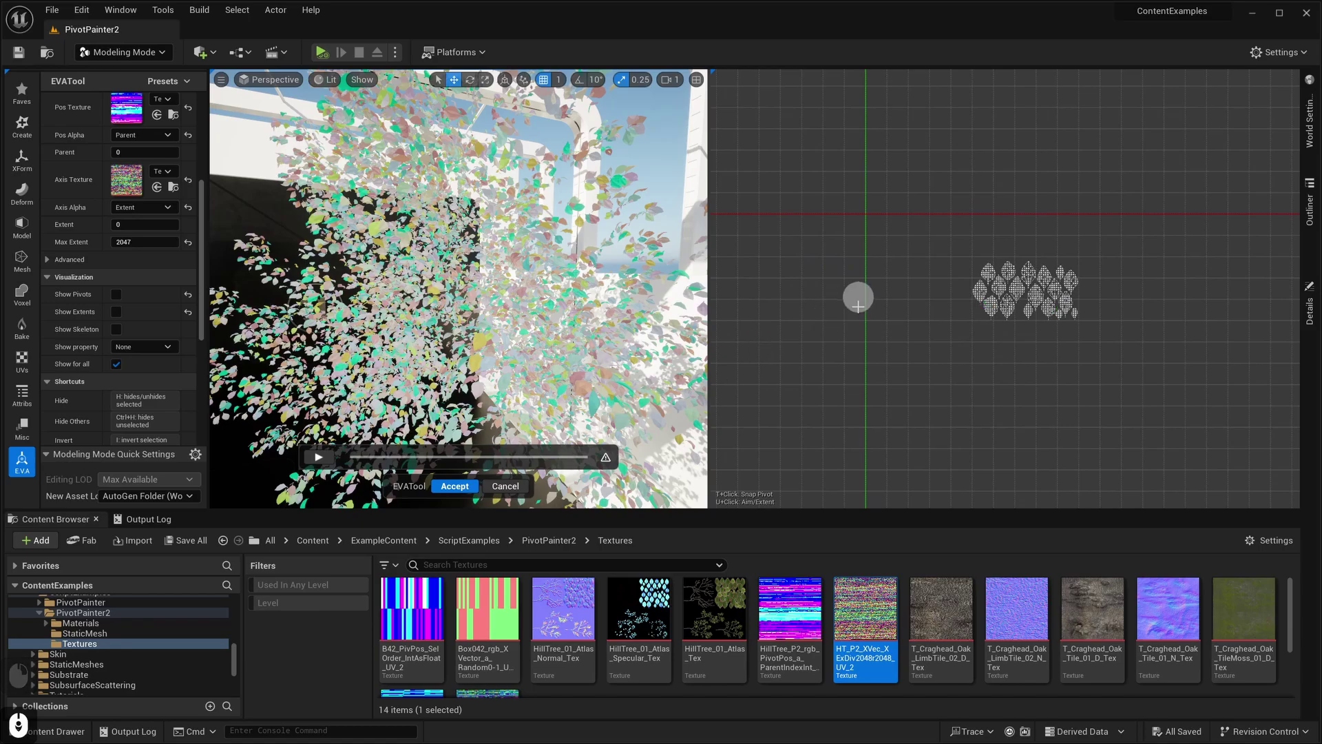
pyautogui.press('h')
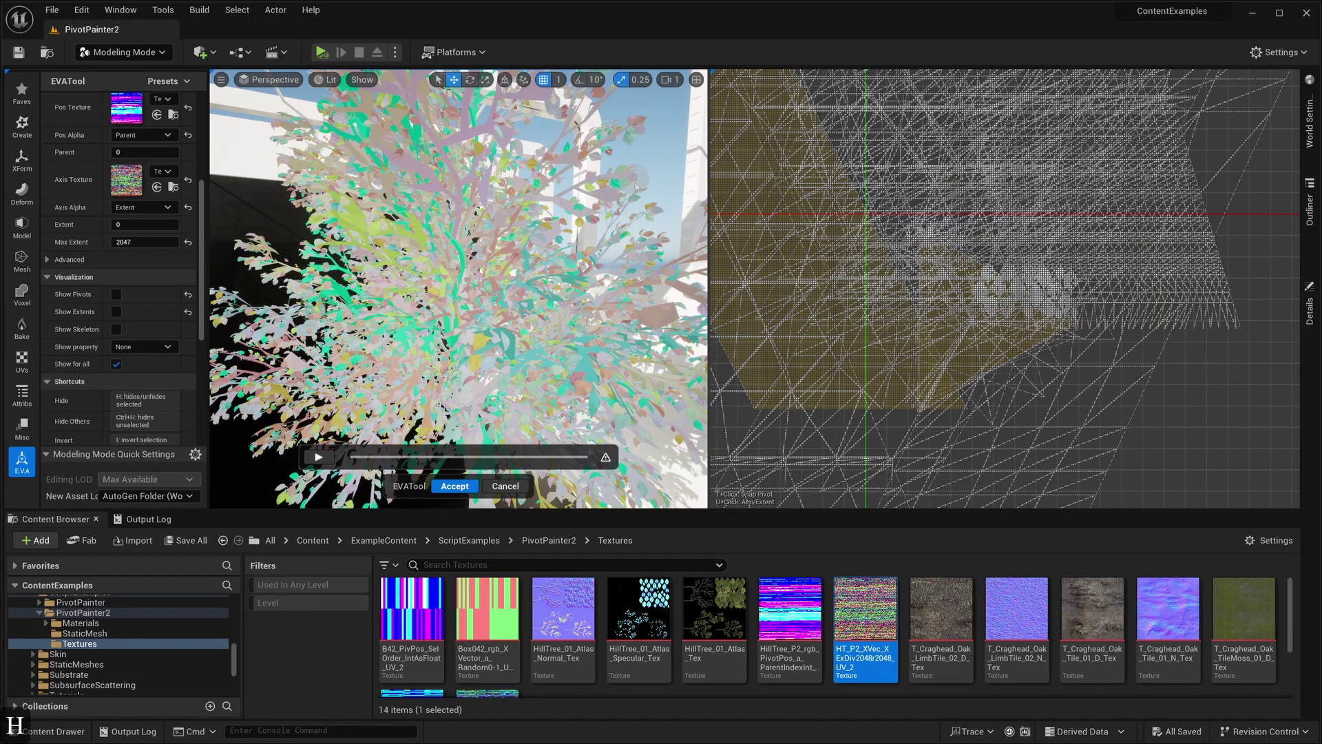
pyautogui.moveTo(637, 136); pyautogui.dragTo(638, 136, button='right')
pyautogui.press('w')
pyautogui.press('e')
pyautogui.press('d')
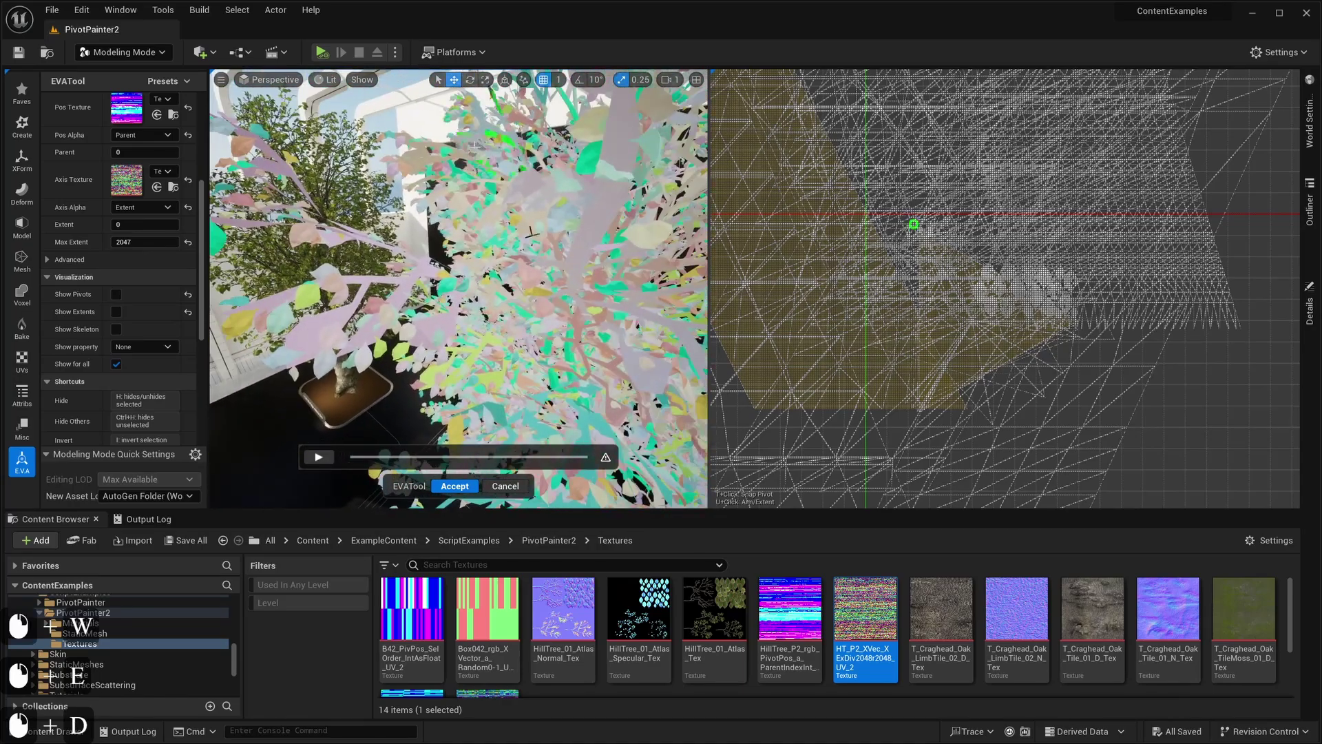
pyautogui.click(590, 124)
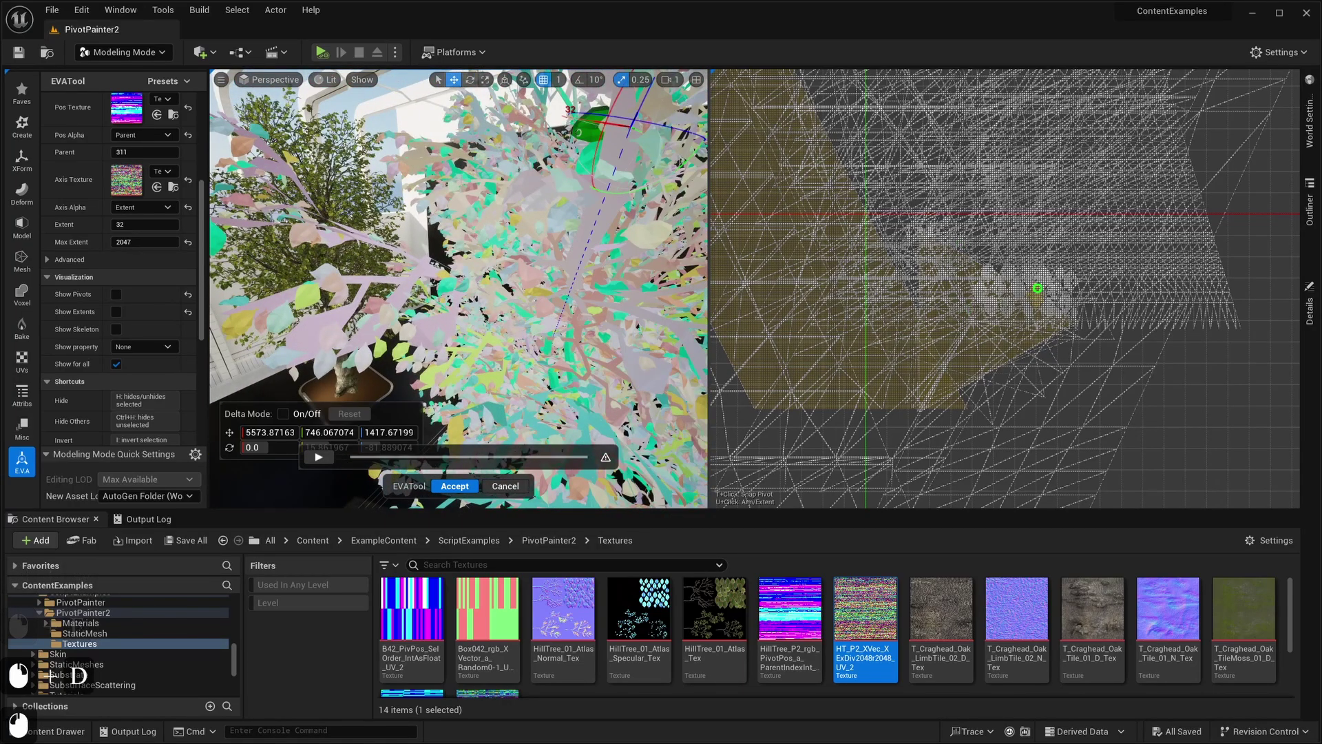
# Step: Set the select type of the pivot selection to Parents
pyautogui.scroll(19, 145, 303)
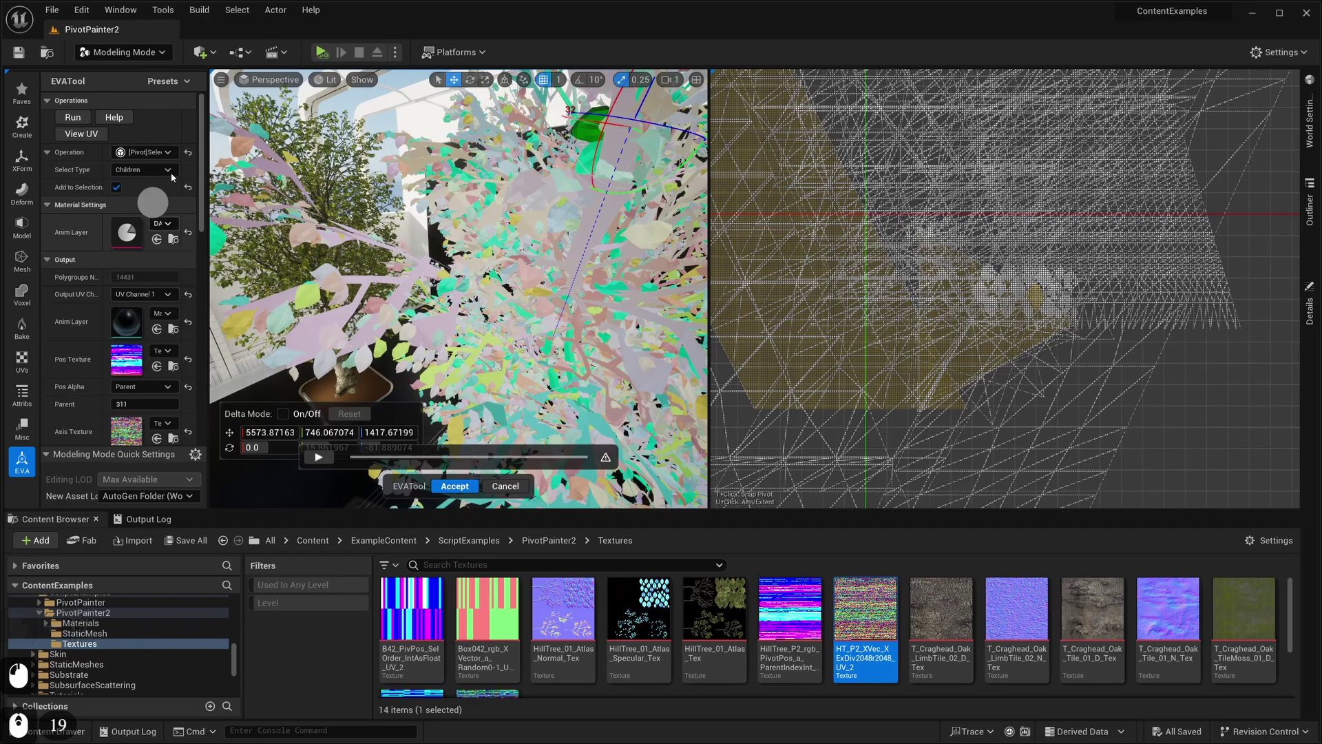
pyautogui.click(138, 170)
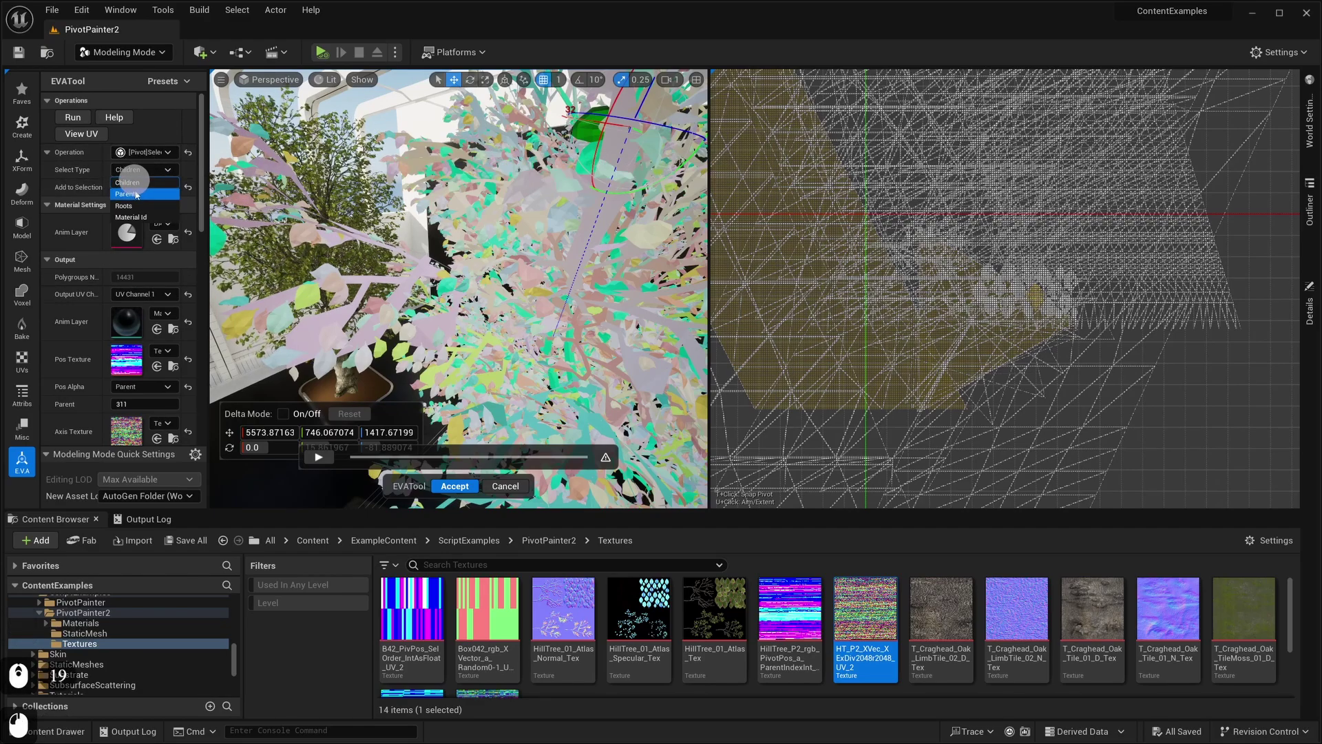
pyautogui.click(136, 195)
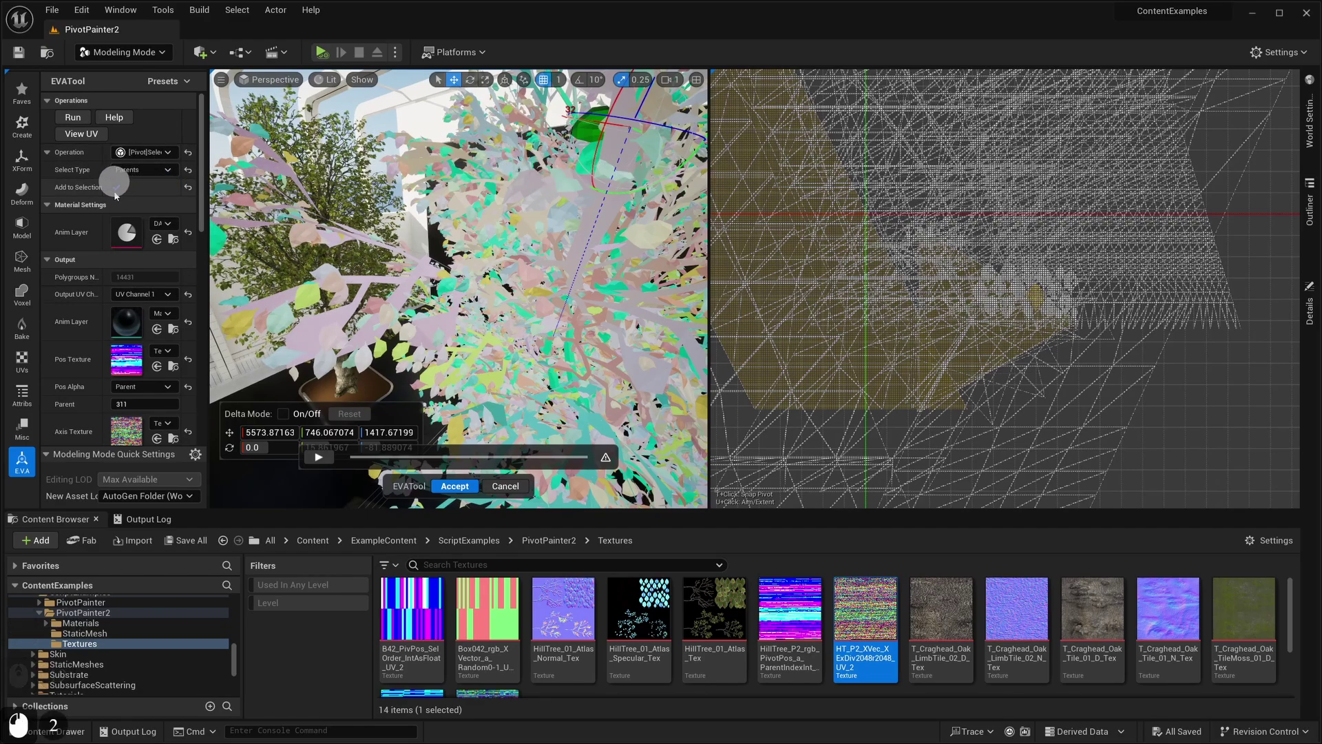
# Step: Run the Parents selection three times to add the leaf's parents up to the trunk to the selection
pyautogui.click(71, 120)
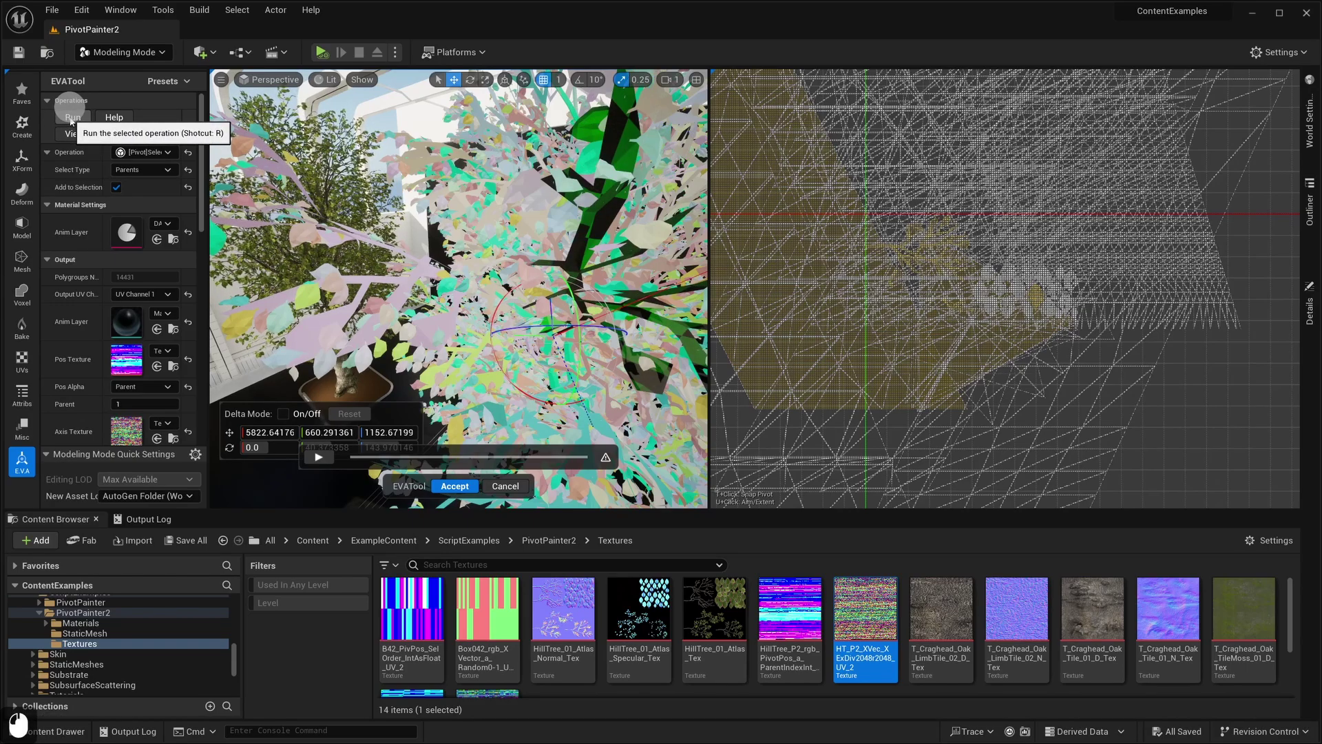
pyautogui.click(71, 121)
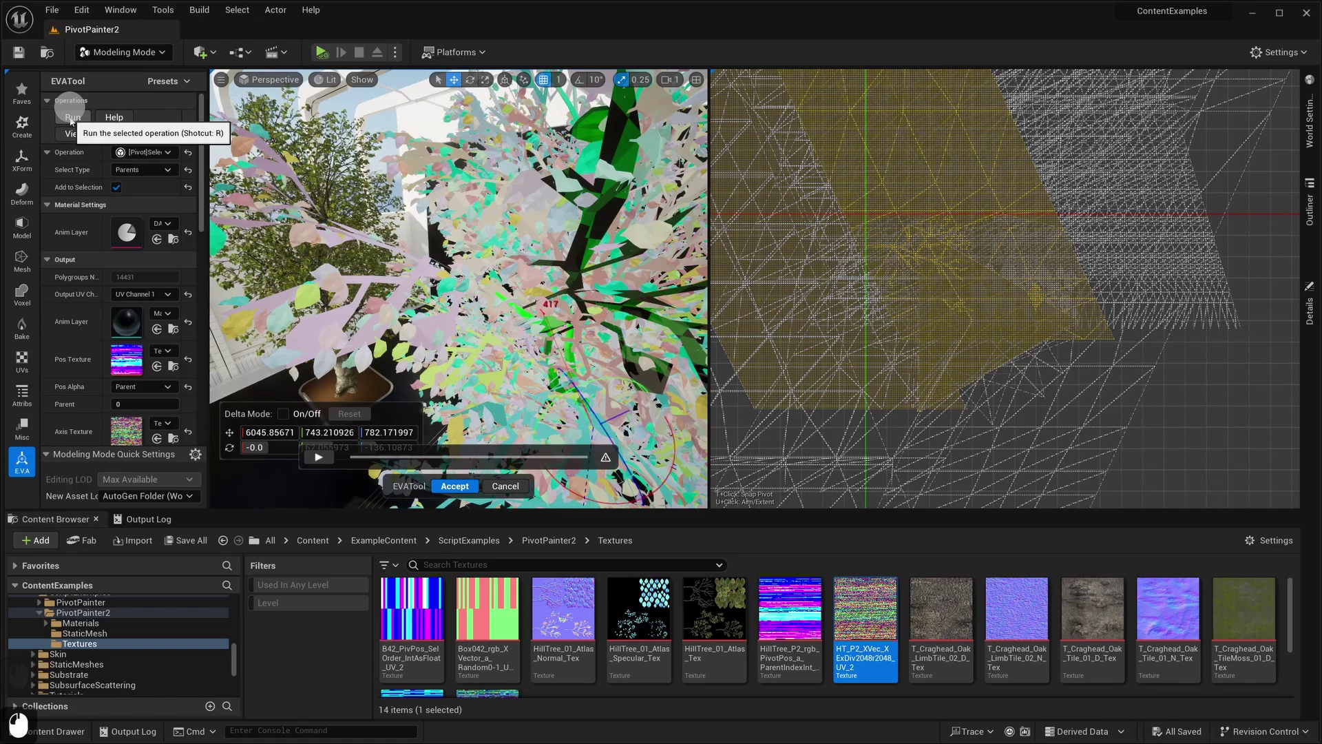
pyautogui.click(71, 120)
# Step: Isolate the selected leaf with its twig, branch and trunk by hiding all unselected parts of the tree
pyautogui.press('a')
pyautogui.press('s')
pyautogui.moveTo(342, 212); pyautogui.dragTo(343, 212, button='right')
pyautogui.press('w')
pyautogui.press('q')
pyautogui.press('s')
pyautogui.press('d')
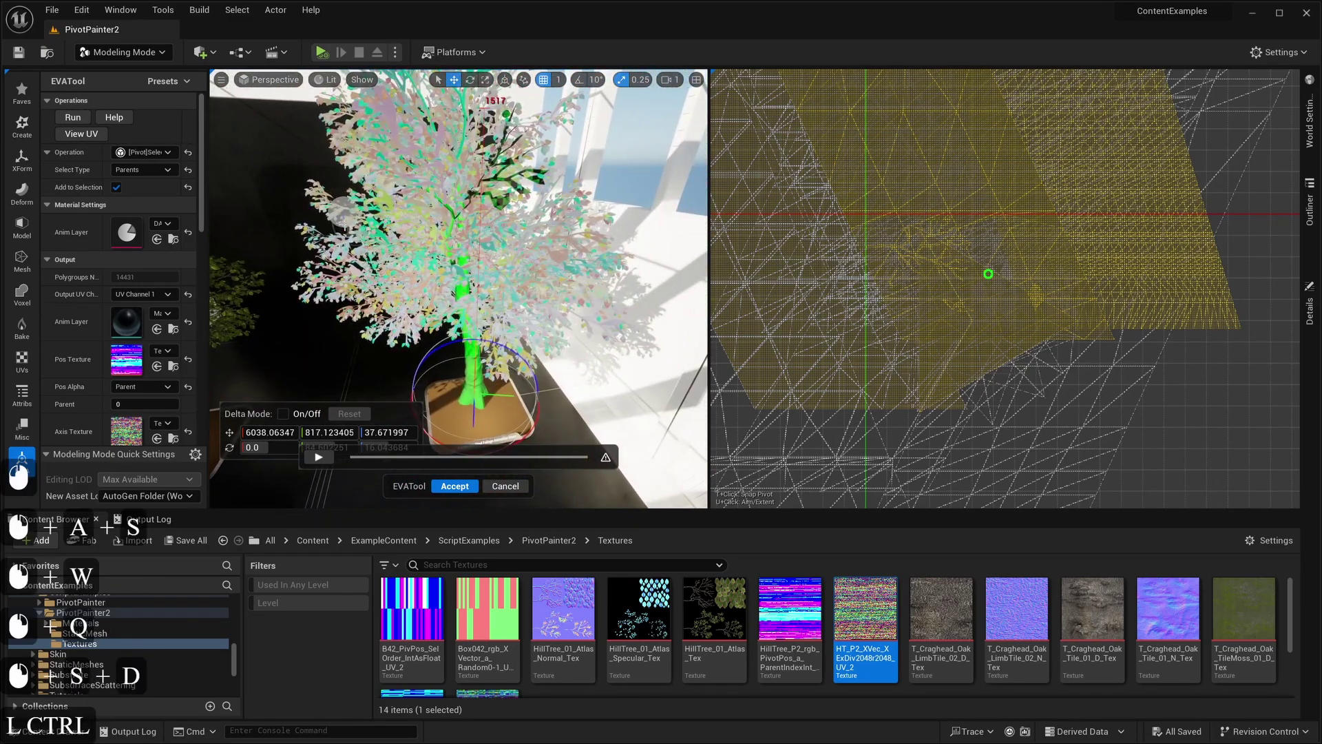
pyautogui.hotkey('ctrl', 'h')
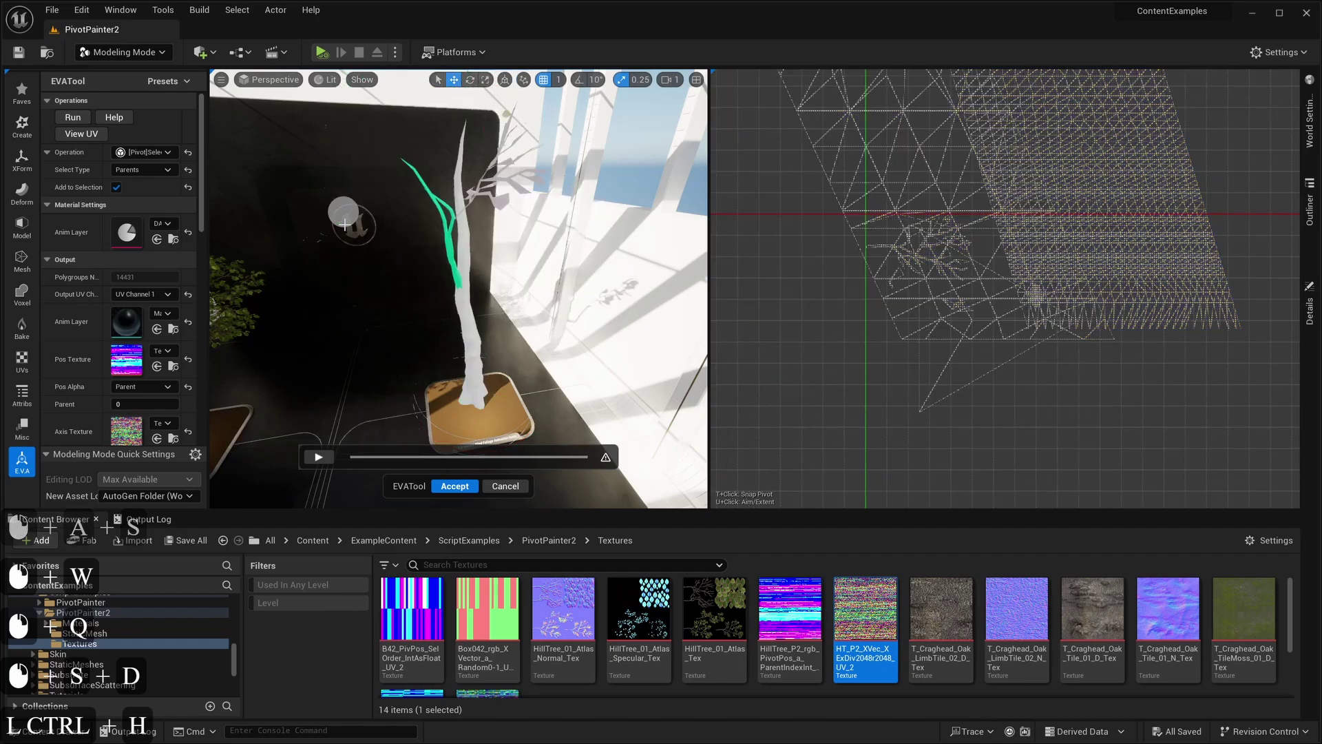
# Step: Select the trunk in the isolated tree, and select its main branch through the branch's island in the UV view
pyautogui.moveTo(468, 275); pyautogui.dragTo(468, 275, button='right')
pyautogui.press('w')
pyautogui.press('w')
pyautogui.moveTo(556, 300); pyautogui.dragTo(557, 300, button='right')
pyautogui.press('d')
pyautogui.press('s')
pyautogui.click(434, 384)
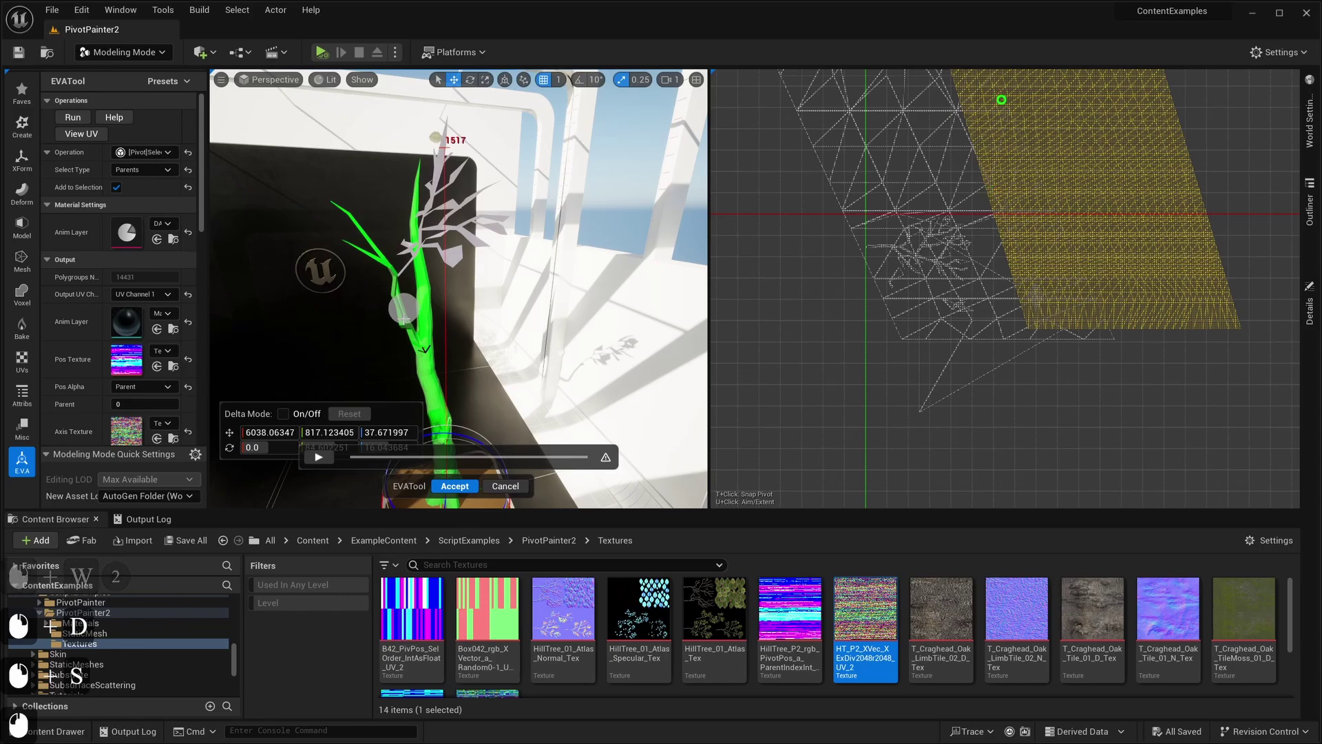
pyautogui.click(942, 87)
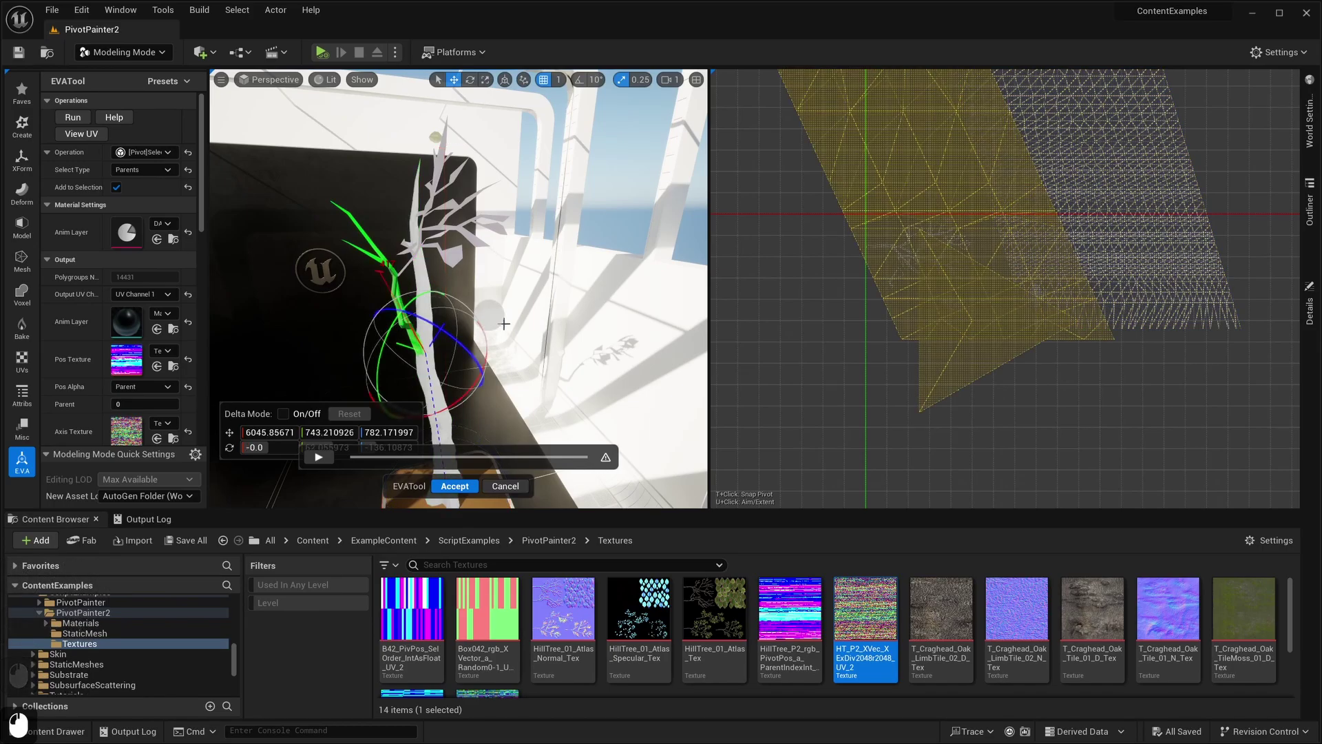
# Step: Examine the isolated trunk and branches from several sides and select the single leaf
pyautogui.moveTo(504, 324); pyautogui.dragTo(431, 276, button='right')
pyautogui.press('w')
pyautogui.press('a')
pyautogui.click(439, 267)
pyautogui.press('e')
pyautogui.press('a')
pyautogui.press('d')
pyautogui.press('w')
pyautogui.press('d')
pyautogui.press('s')
pyautogui.press('w')
pyautogui.click(325, 203)
pyautogui.press('s')
pyautogui.moveTo(510, 152); pyautogui.dragTo(525, 151, button='right')
pyautogui.press('a')
pyautogui.press('q')
pyautogui.press('s')
pyautogui.press('d')
pyautogui.press('w')
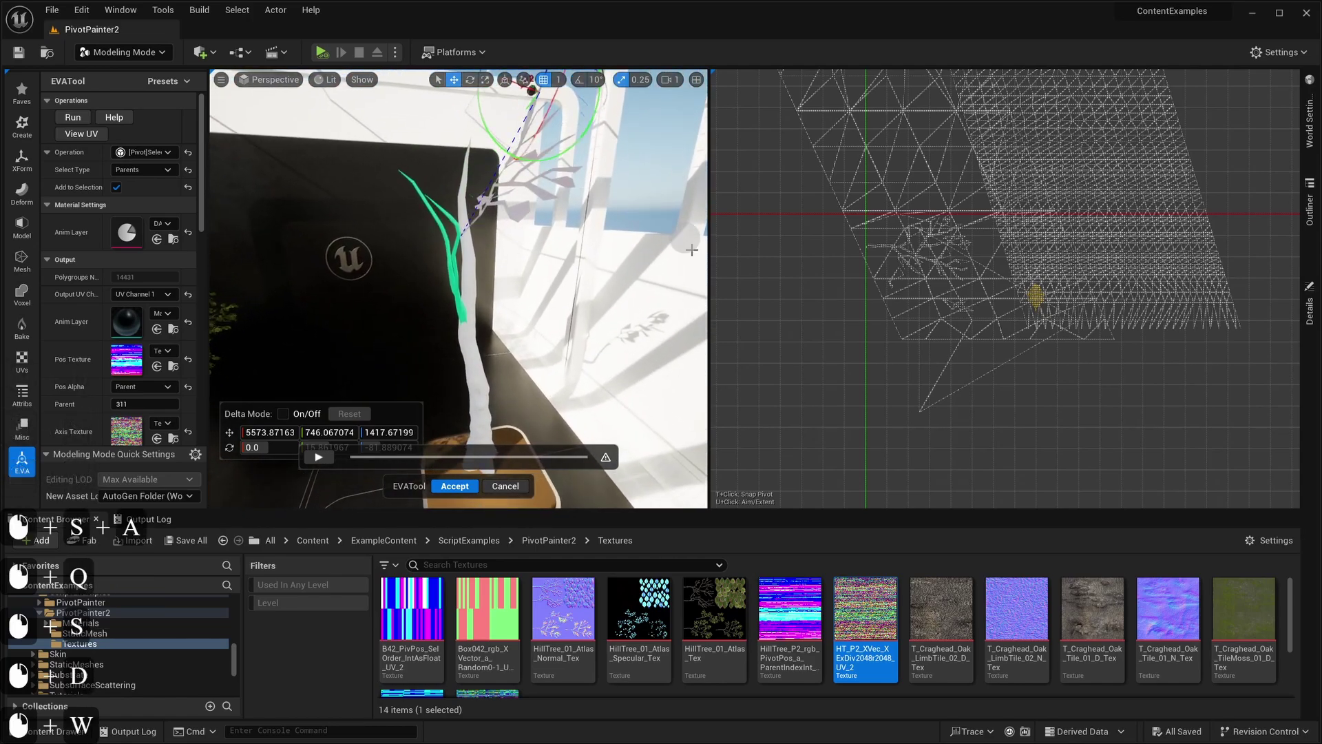
# Step: Select the twig through its branching island in the UV view, isolate it and reselect it there
pyautogui.click(918, 230)
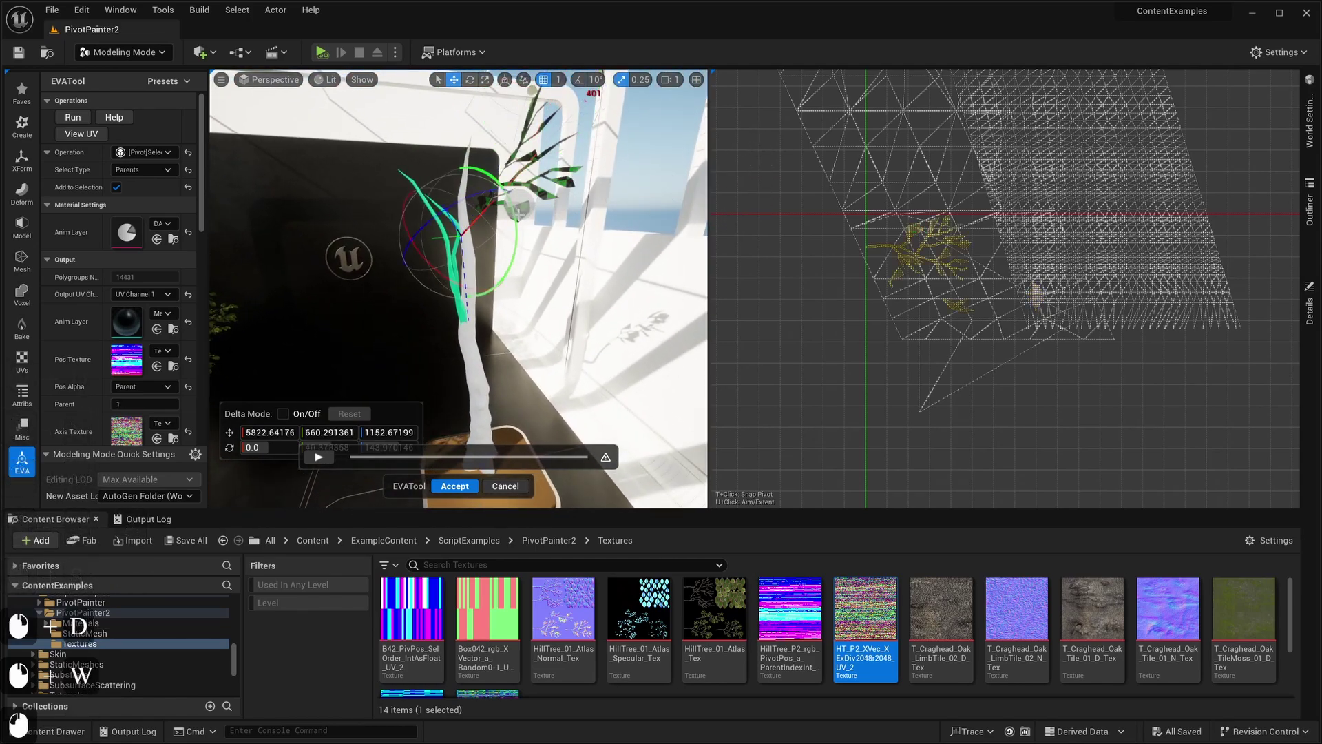
pyautogui.hotkey('ctrl', 'h')
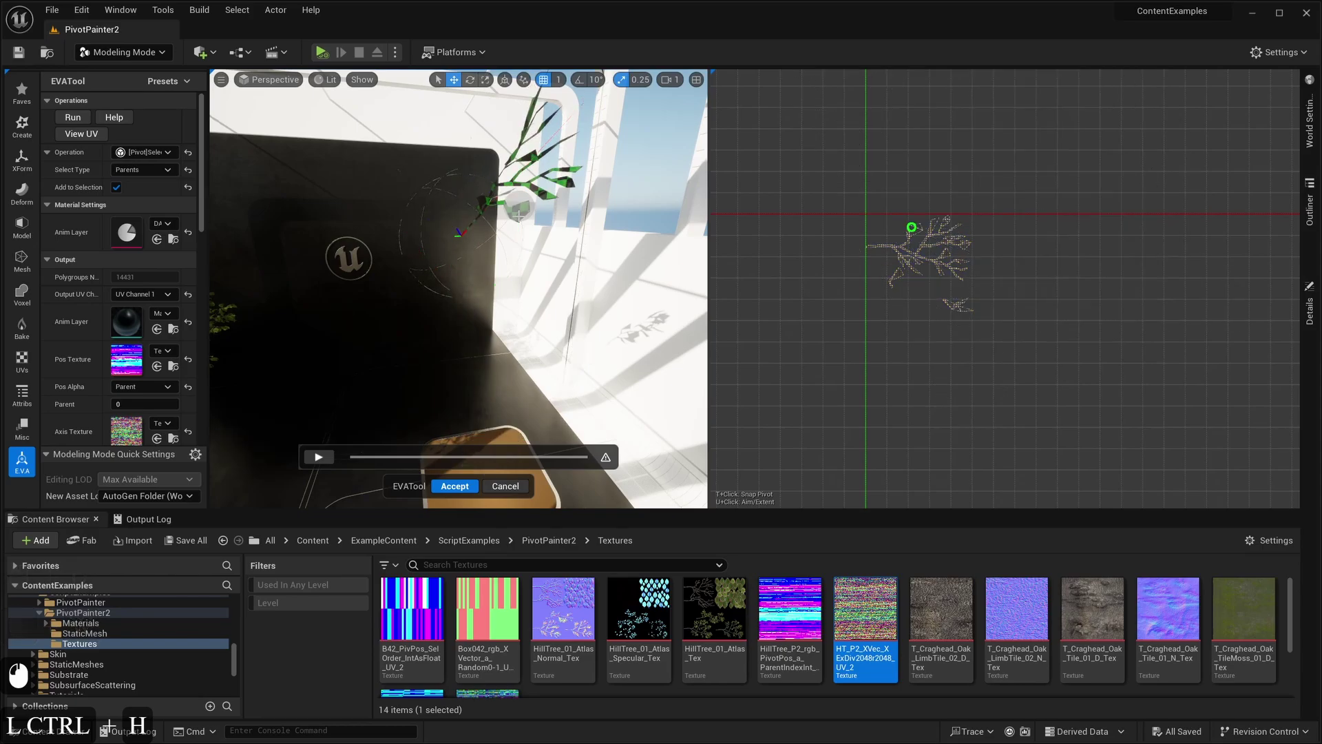
pyautogui.scroll(10, 992, 236)
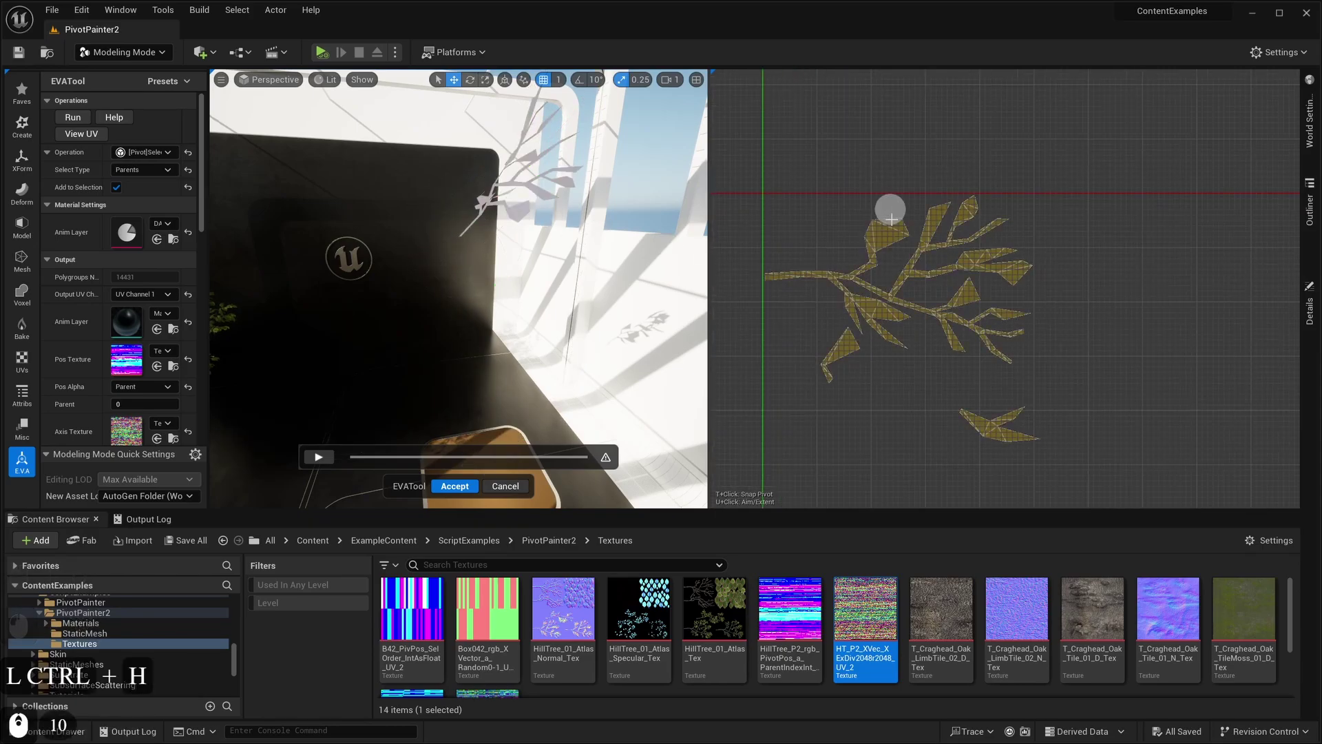
pyautogui.click(888, 230)
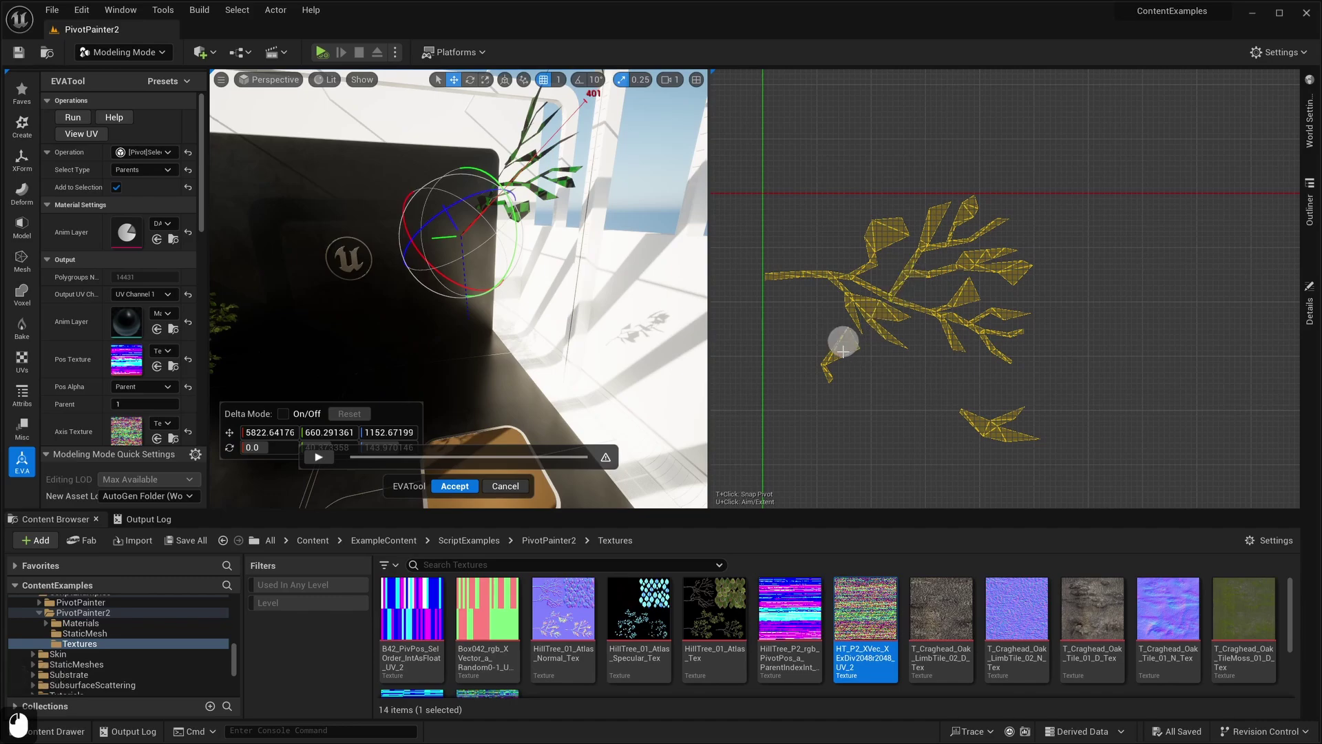
# Step: Unhide the whole tree, then select a forked branch through its long UV island and isolate it
pyautogui.moveTo(634, 317); pyautogui.dragTo(619, 311, button='right')
pyautogui.press('s')
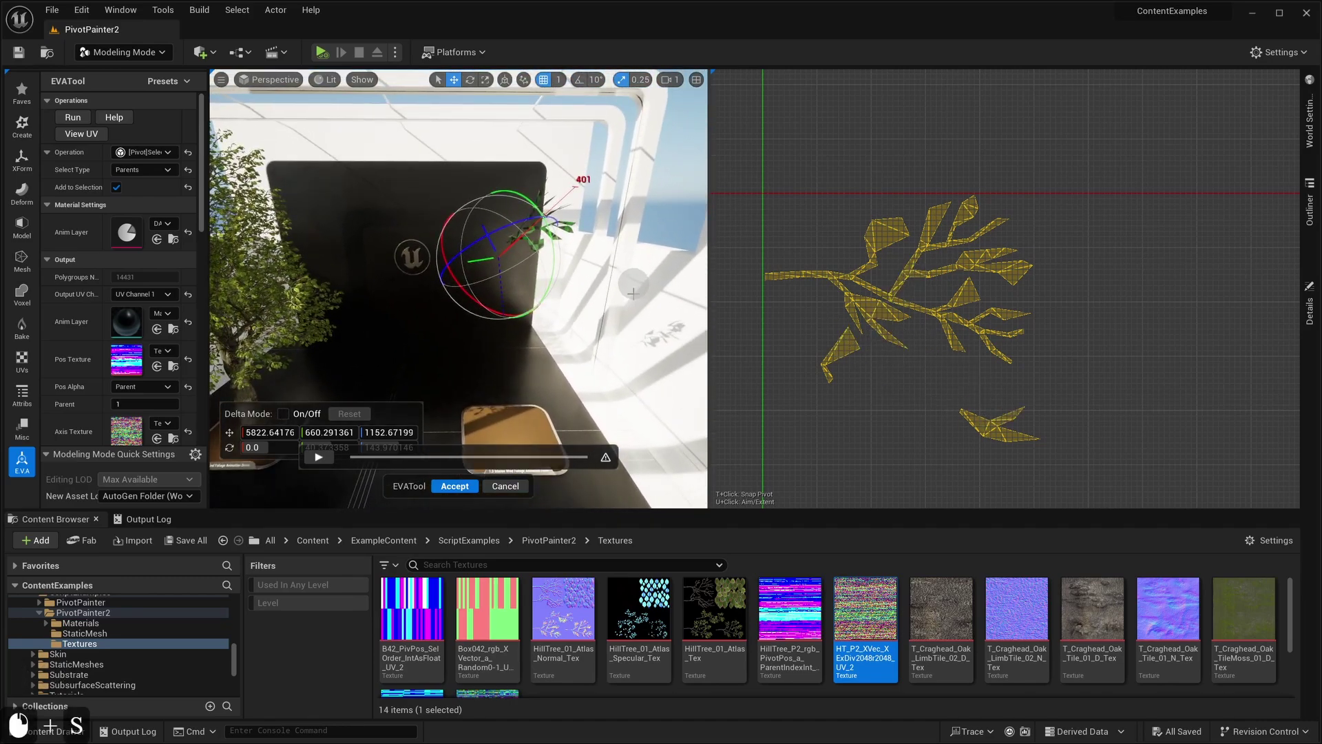
pyautogui.press('h')
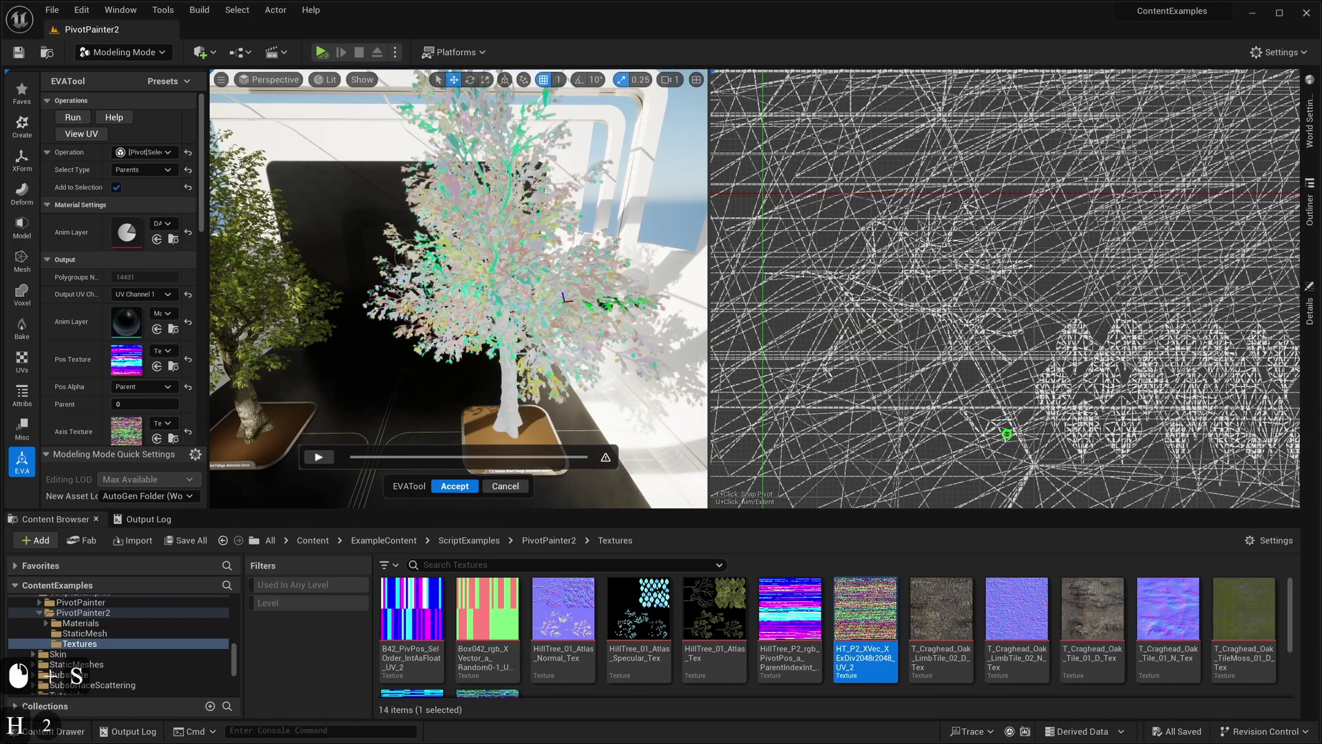
pyautogui.scroll(-15, 947, 263)
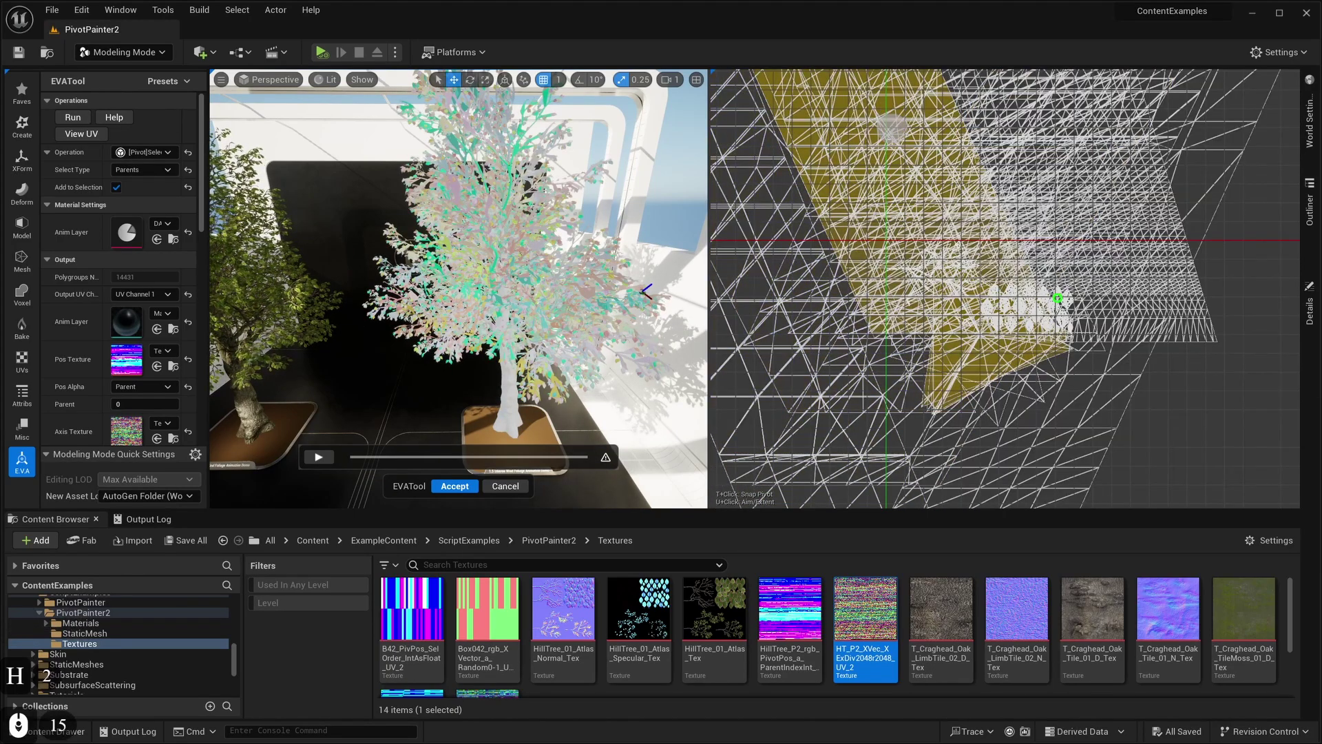
pyautogui.click(892, 139)
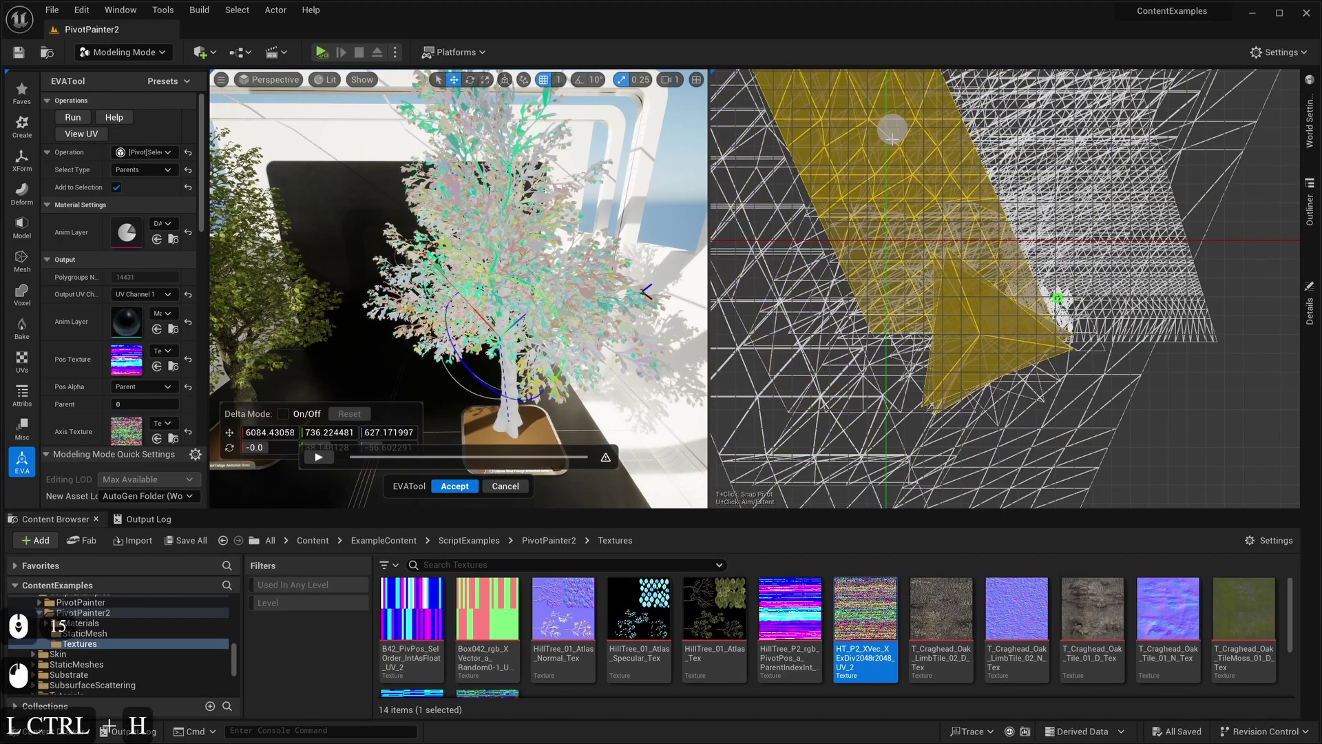
pyautogui.hotkey('ctrl', 'h')
pyautogui.scroll(-4, 733, 257)
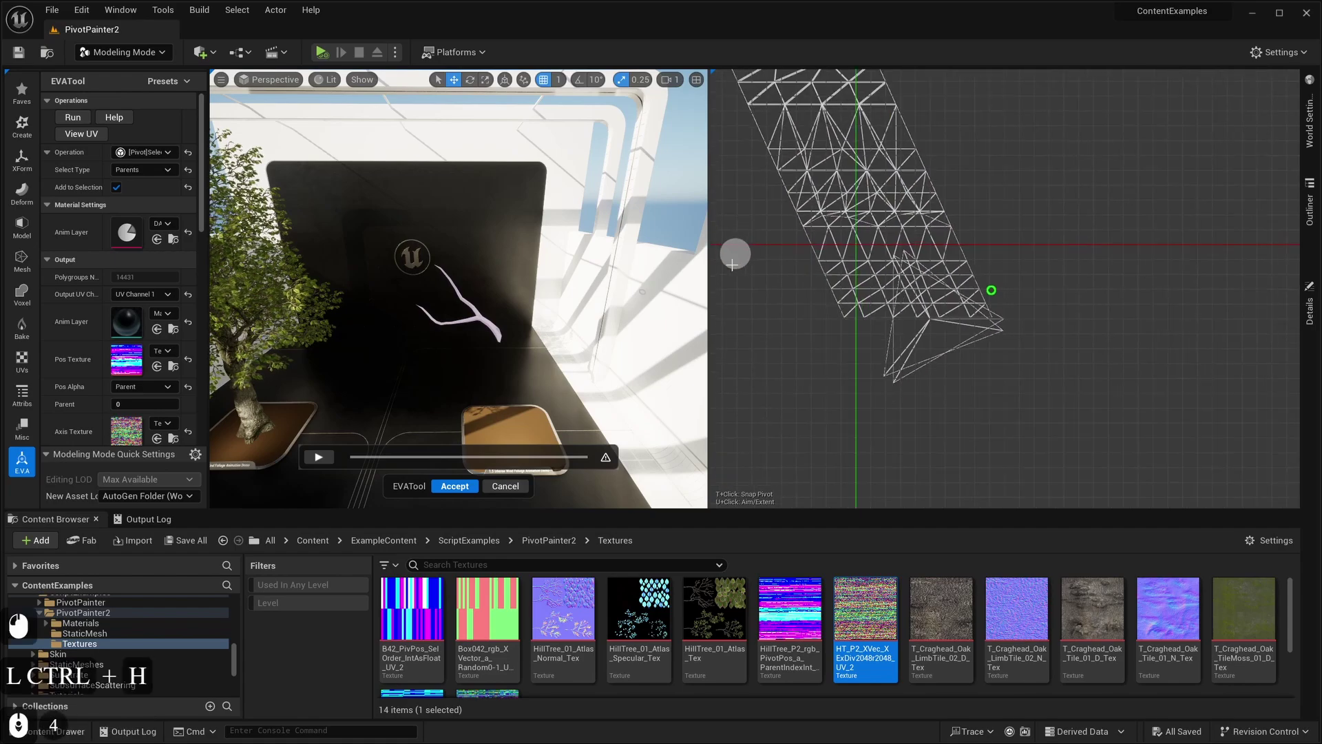
pyautogui.scroll(-8, 733, 258)
pyautogui.click(855, 309)
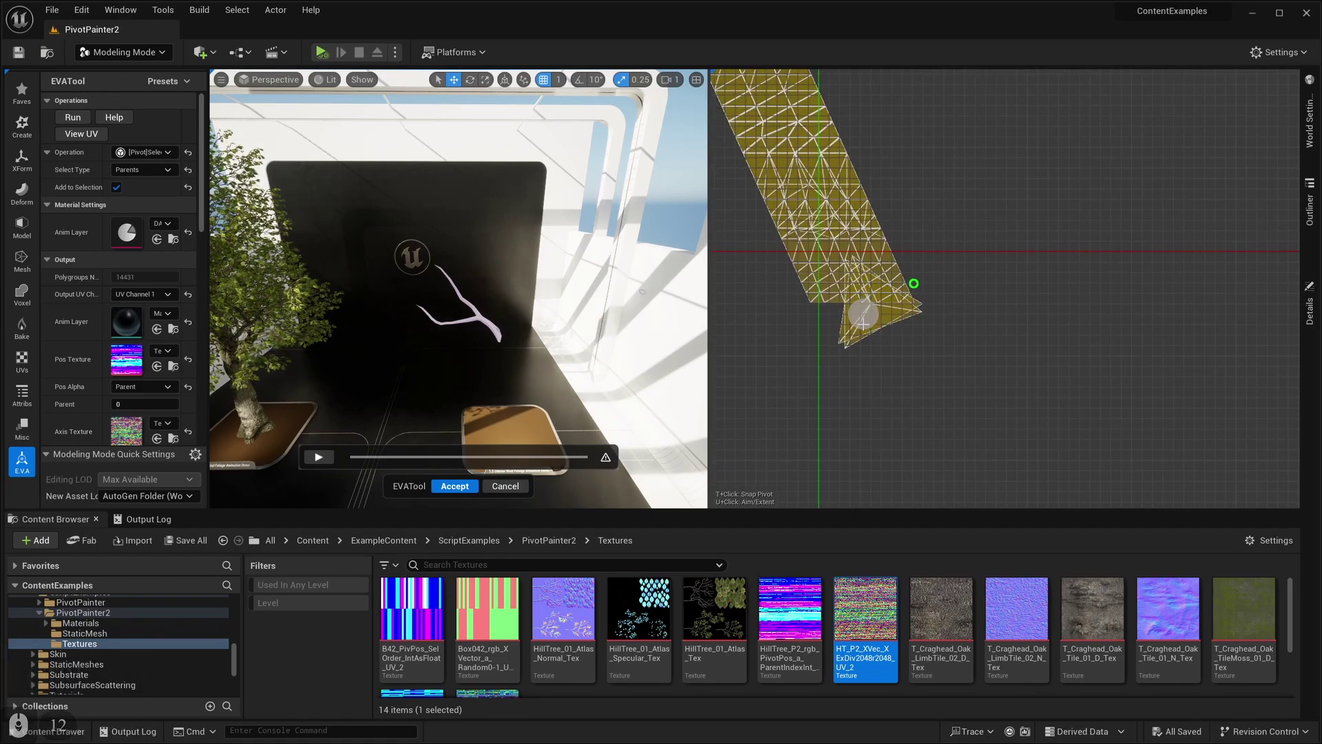
# Step: Try snapping the isolated branch's pivot to a vertex at the lower end of its UV island
pyautogui.press('t')
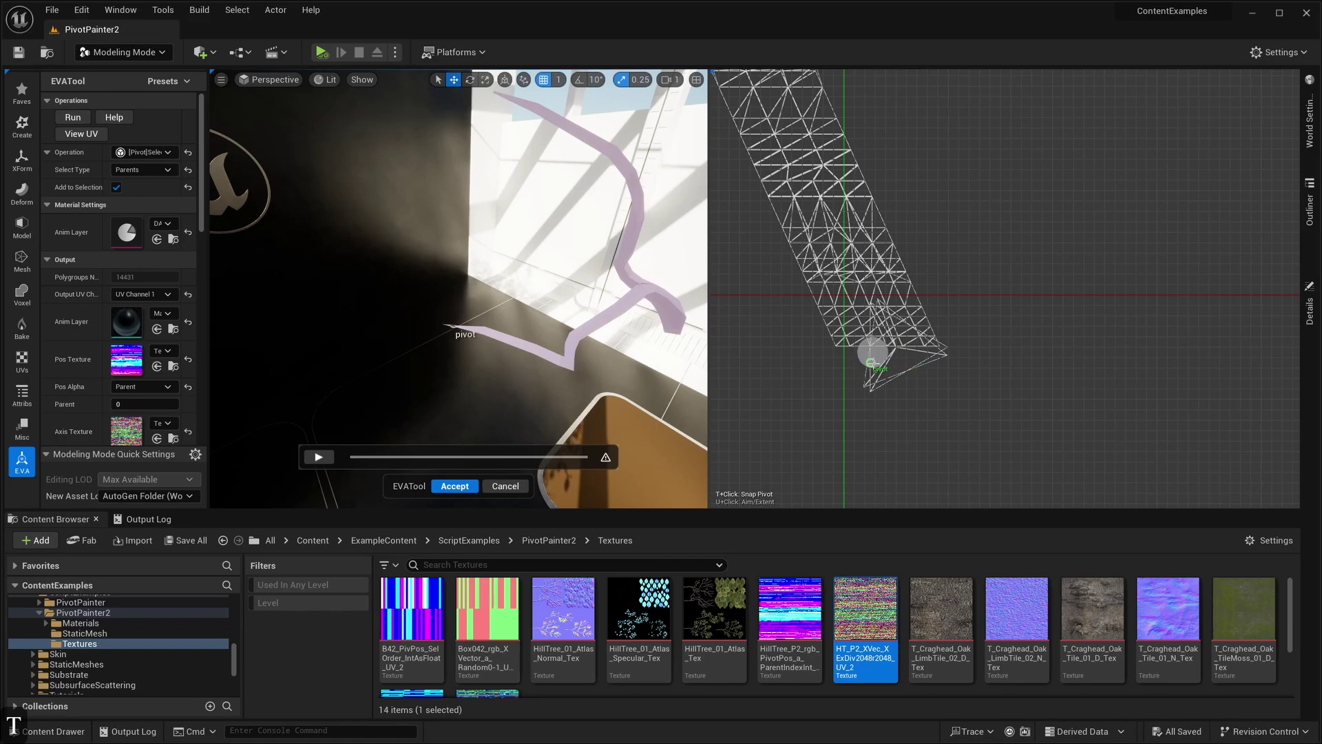
pyautogui.click(644, 313)
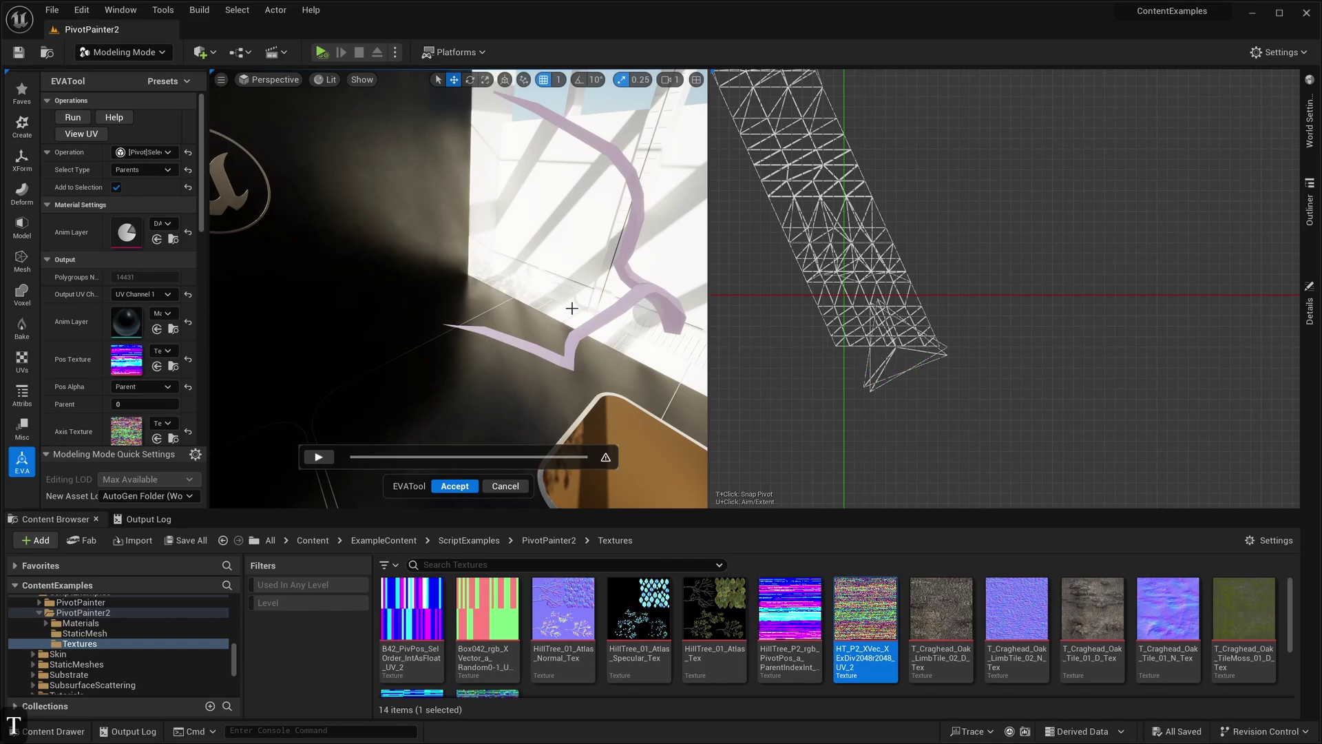
pyautogui.click(882, 353)
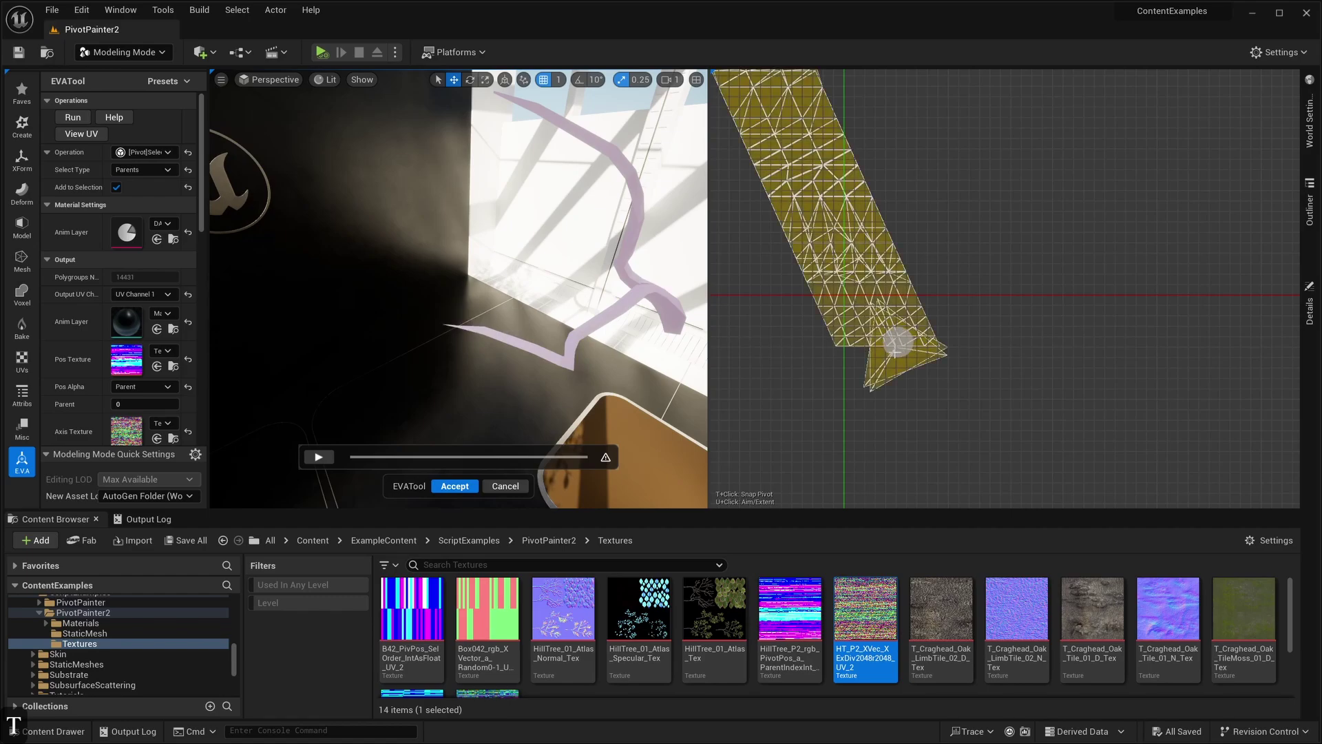
pyautogui.click(985, 358)
pyautogui.scroll(-3, 988, 357)
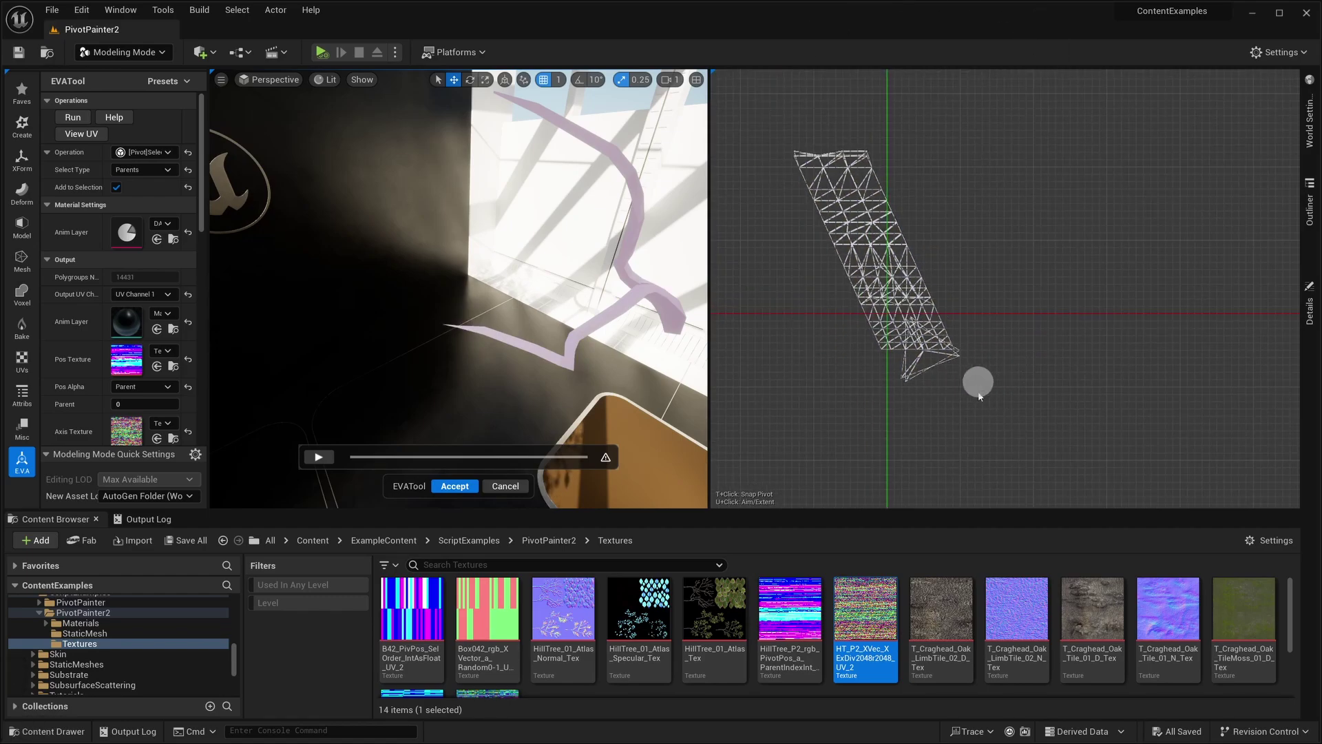
pyautogui.scroll(-3, 979, 397)
pyautogui.scroll(5, 981, 386)
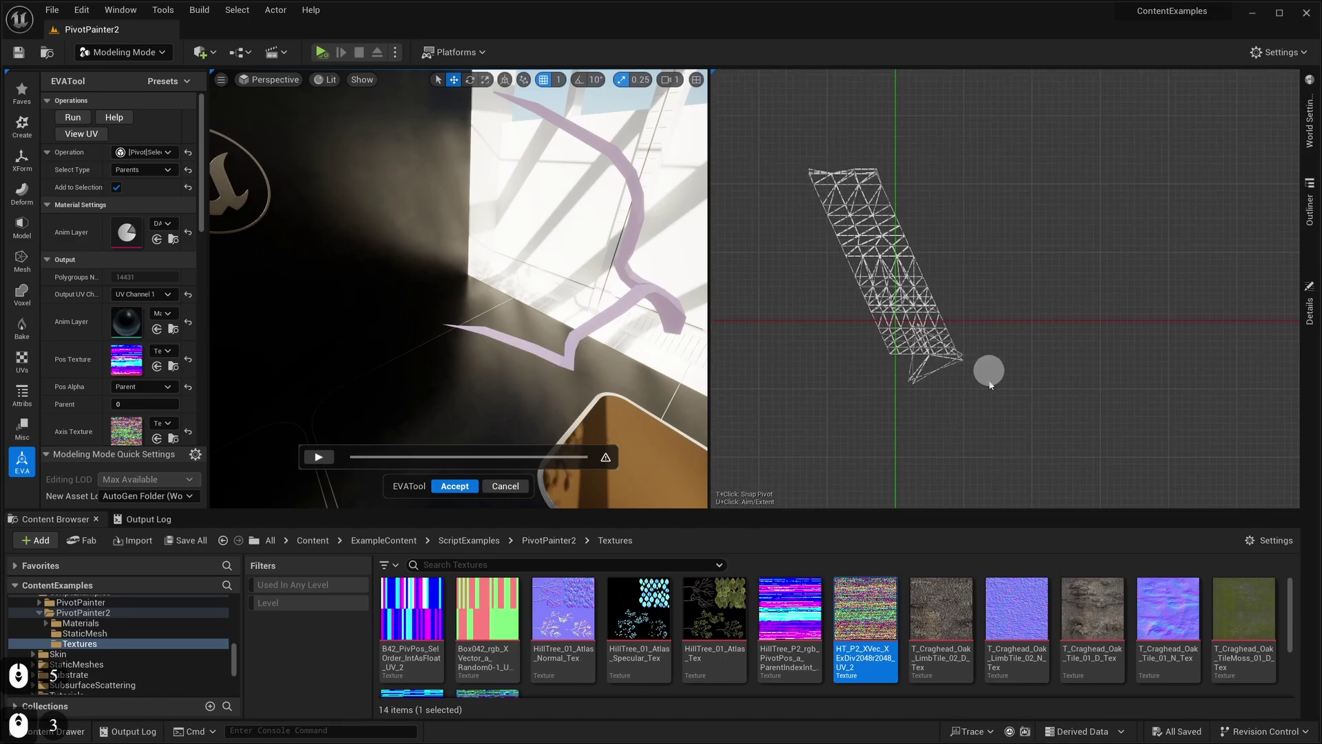
pyautogui.press('d')
pyautogui.moveTo(624, 325); pyautogui.dragTo(624, 325, button='right')
pyautogui.press('s')
pyautogui.press('e')
pyautogui.press('a')
pyautogui.press('w')
pyautogui.press('s')
pyautogui.press('a')
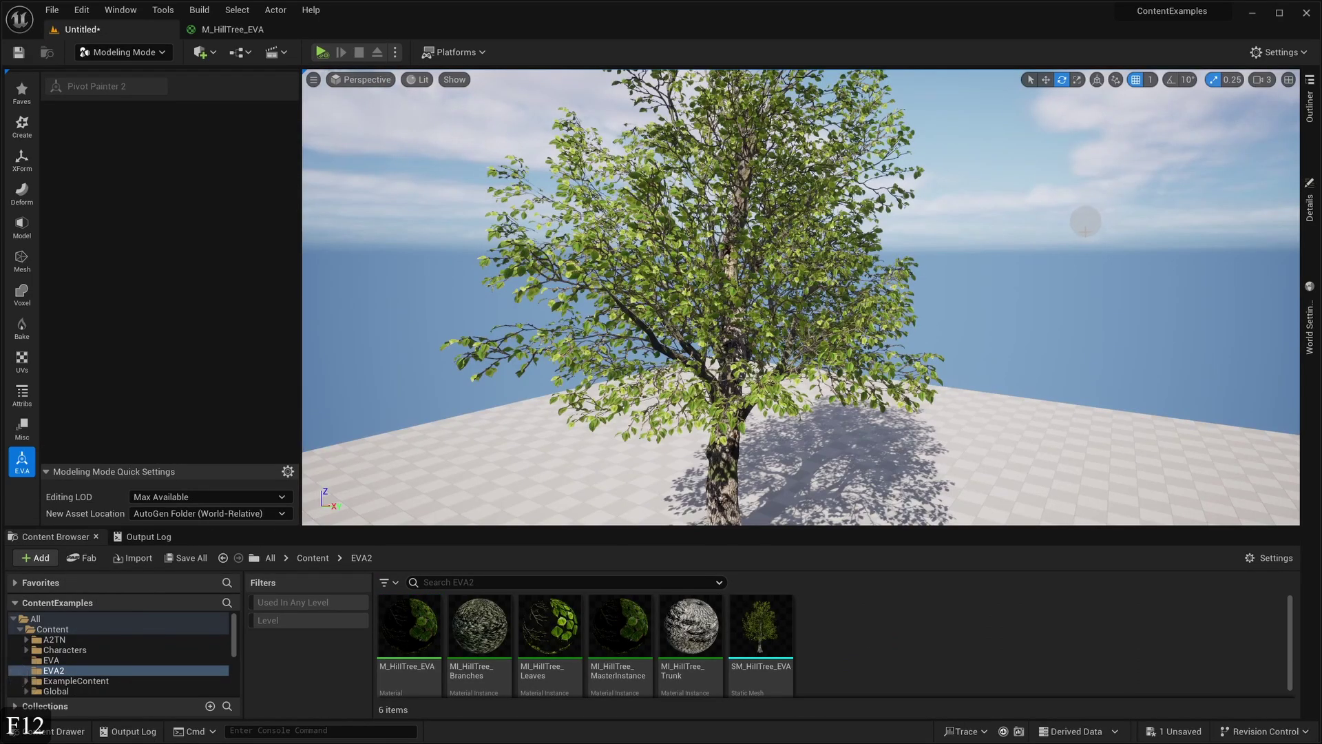
# Step: Switch to the M_HillTree_EVA material graph and select the Material Attribute Layers node
pyautogui.moveTo(1085, 221); pyautogui.dragTo(1080, 227, button='right')
pyautogui.press('w')
pyautogui.scroll(-3, 1078, 221)
pyautogui.press('s')
pyautogui.press('q')
pyautogui.press('s')
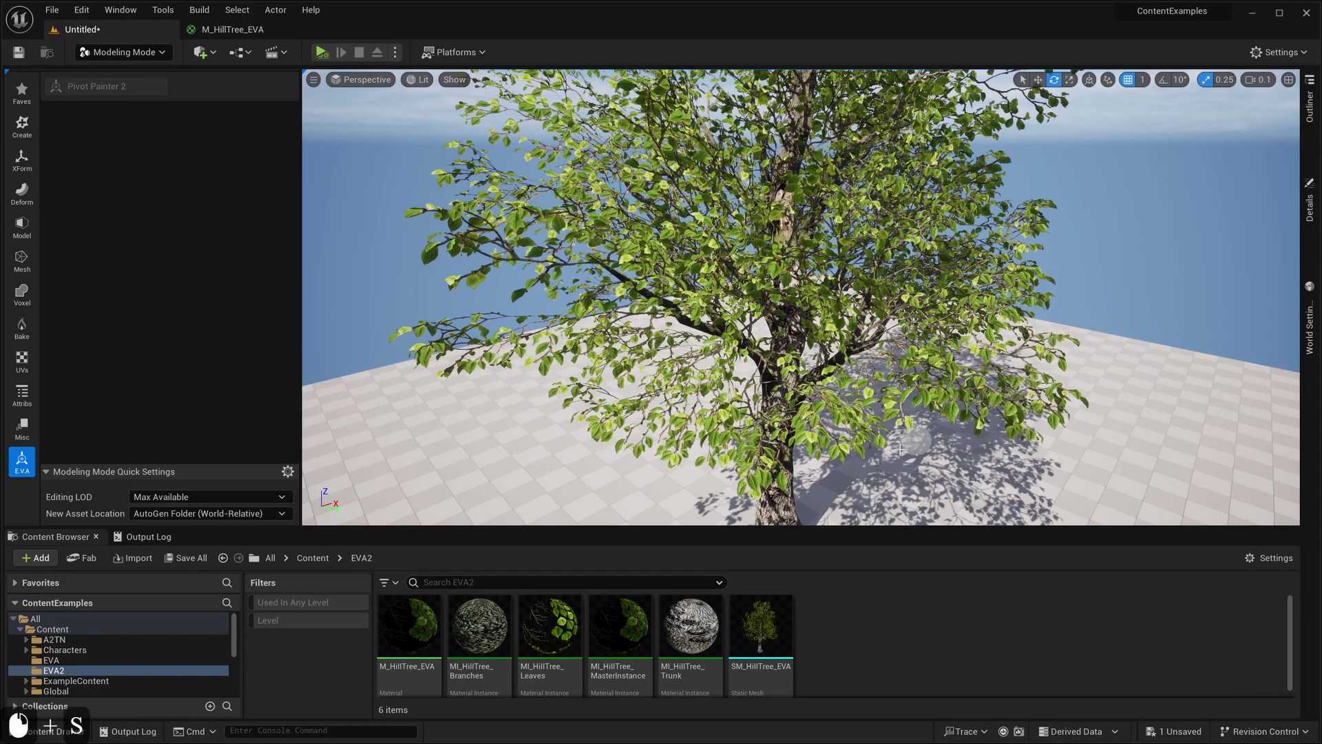
pyautogui.moveTo(403, 628)
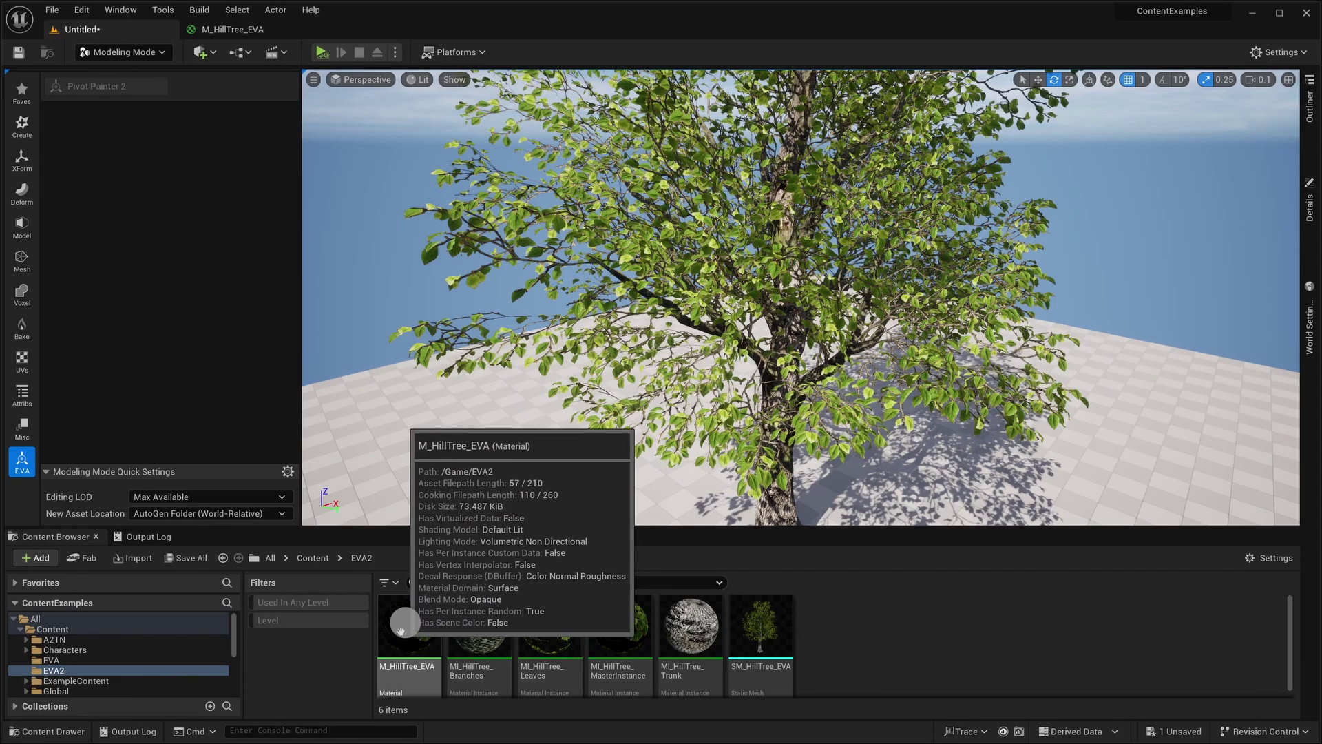
pyautogui.click(260, 31)
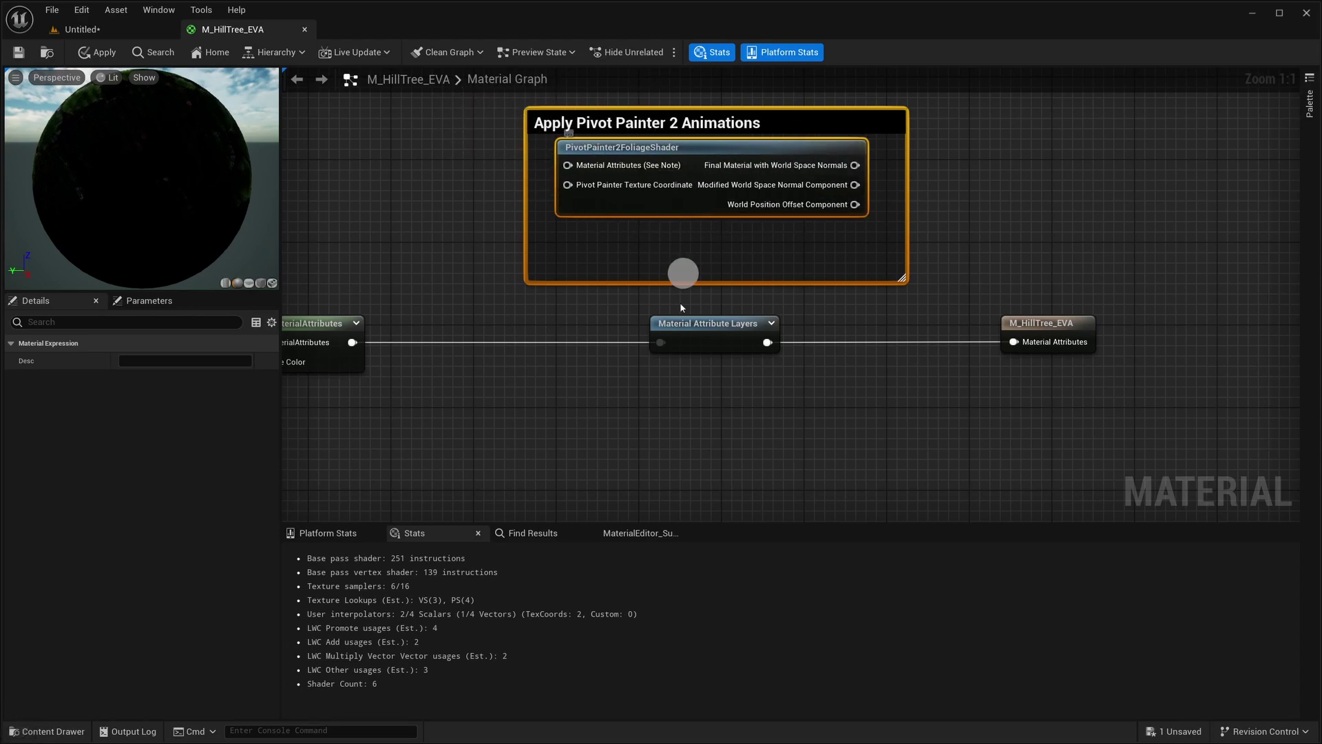
pyautogui.click(700, 325)
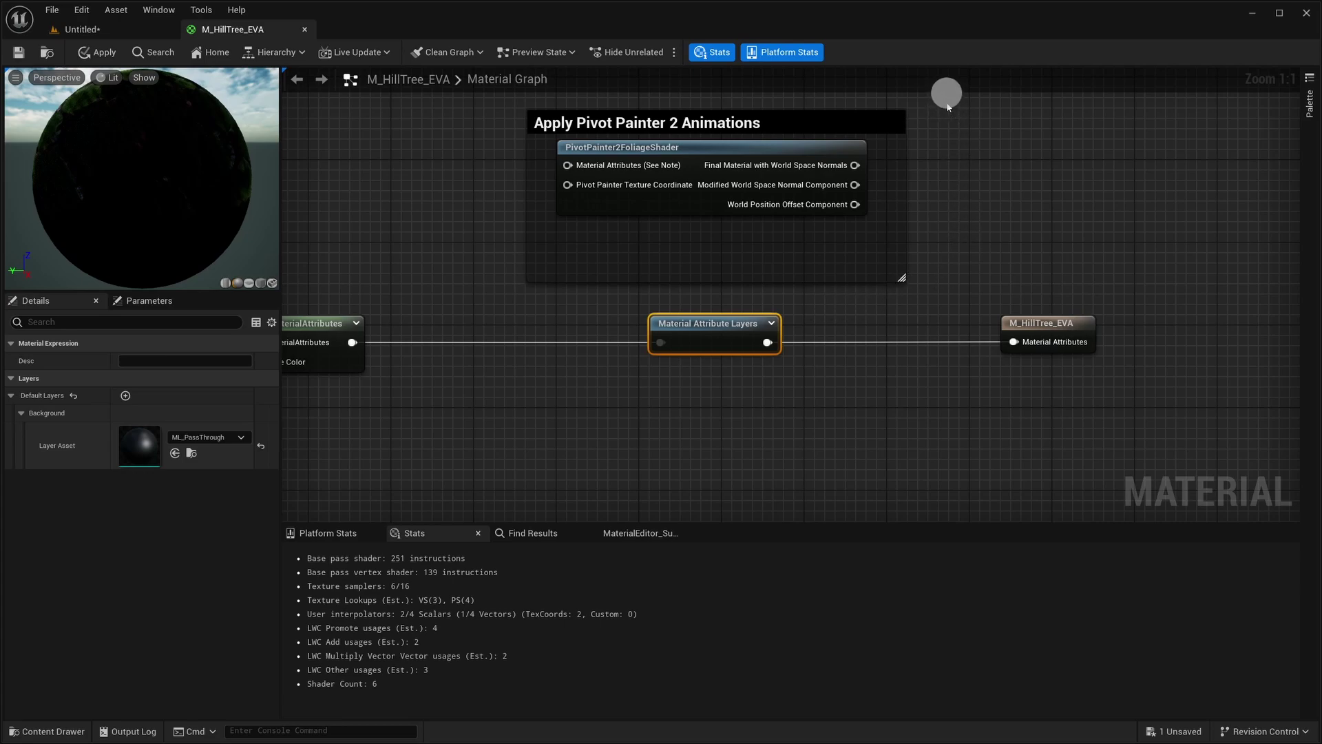
# Step: Delete the Apply Pivot Painter 2 Animations comment with its PivotPainter2FoliageShader node and save the material
pyautogui.moveTo(948, 106)
pyautogui.mouseDown()
pyautogui.moveTo(941, 91)
pyautogui.moveTo(841, 215)
pyautogui.mouseUp()
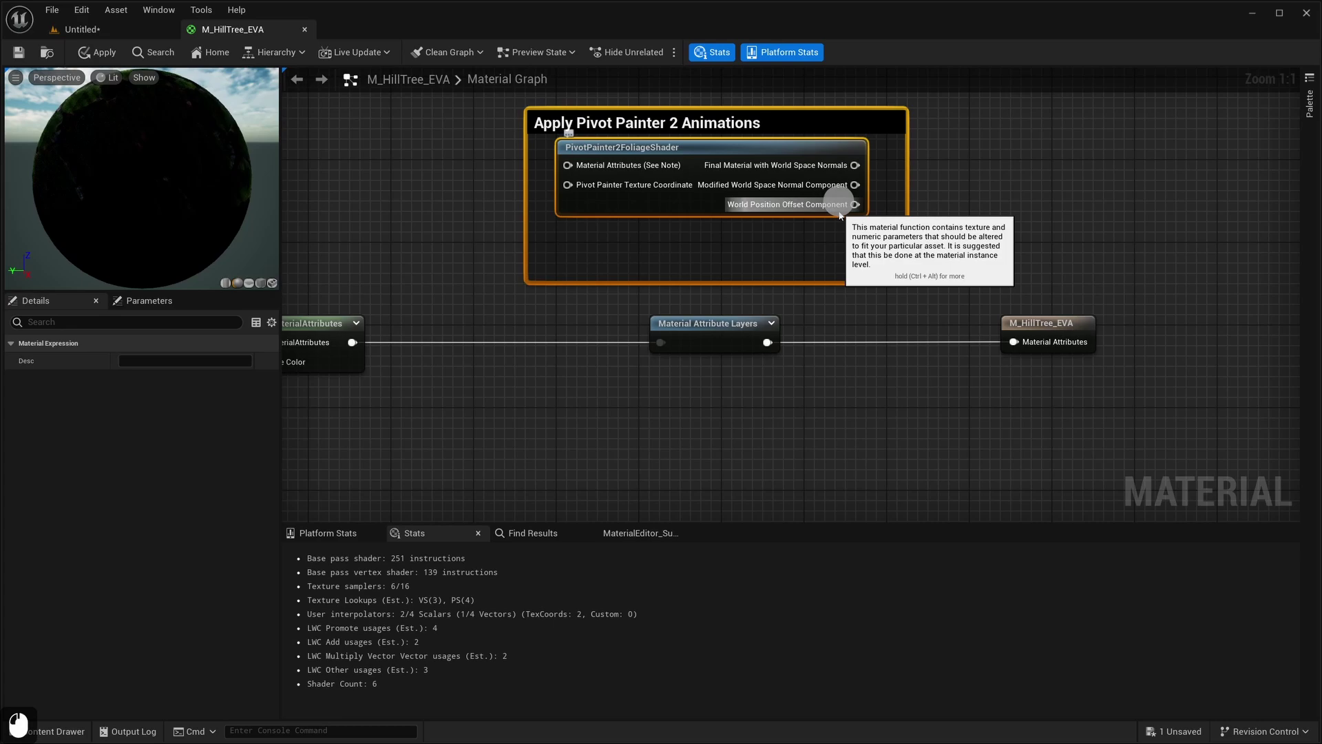
pyautogui.press('Delete')
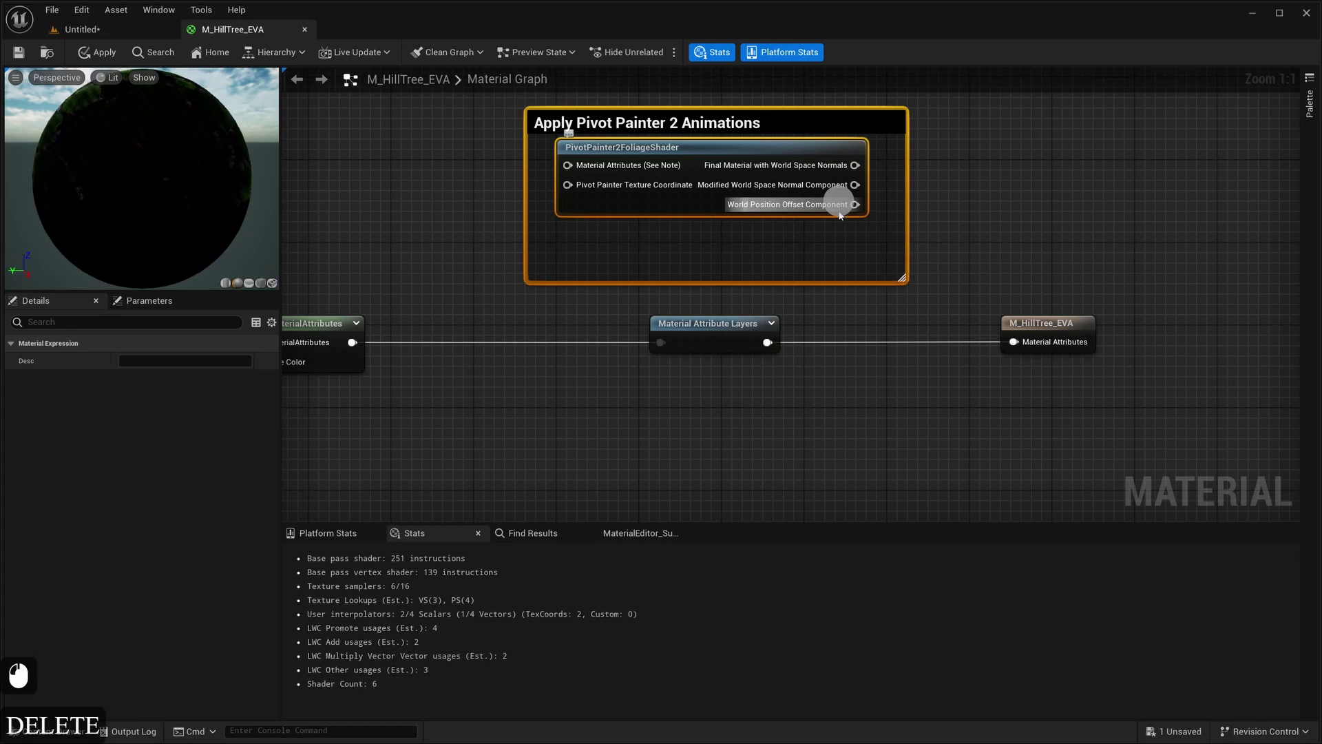
pyautogui.moveTo(693, 245); pyautogui.dragTo(746, 371)
pyautogui.click(19, 52)
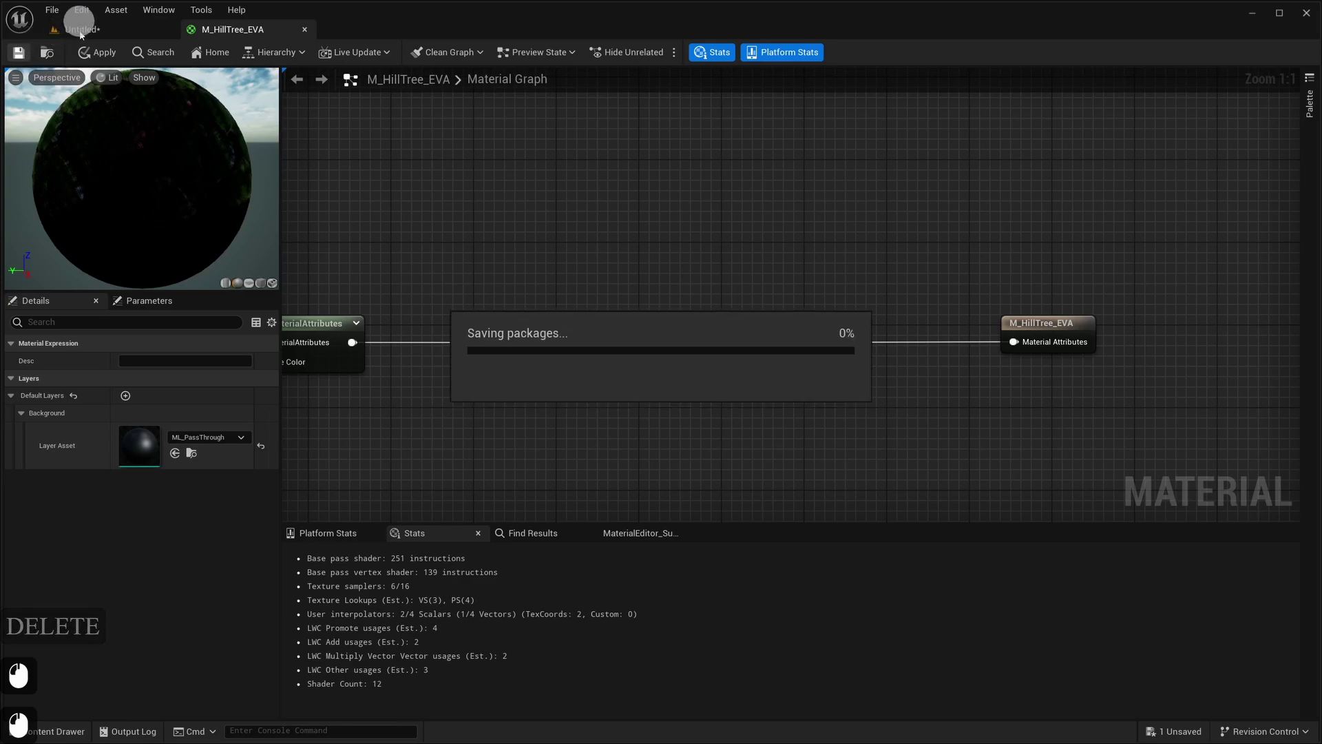
# Step: Return to the level, select the hill tree and start the Pivot Painter 2 tool on it, acknowledging the UV channel notice
pyautogui.click(82, 31)
pyautogui.press('s')
pyautogui.moveTo(563, 386)
pyautogui.mouseDown(button='right')
pyautogui.moveTo(556, 358)
pyautogui.moveTo(563, 372)
pyautogui.mouseUp(button='right')
pyautogui.press('q')
pyautogui.click(563, 372)
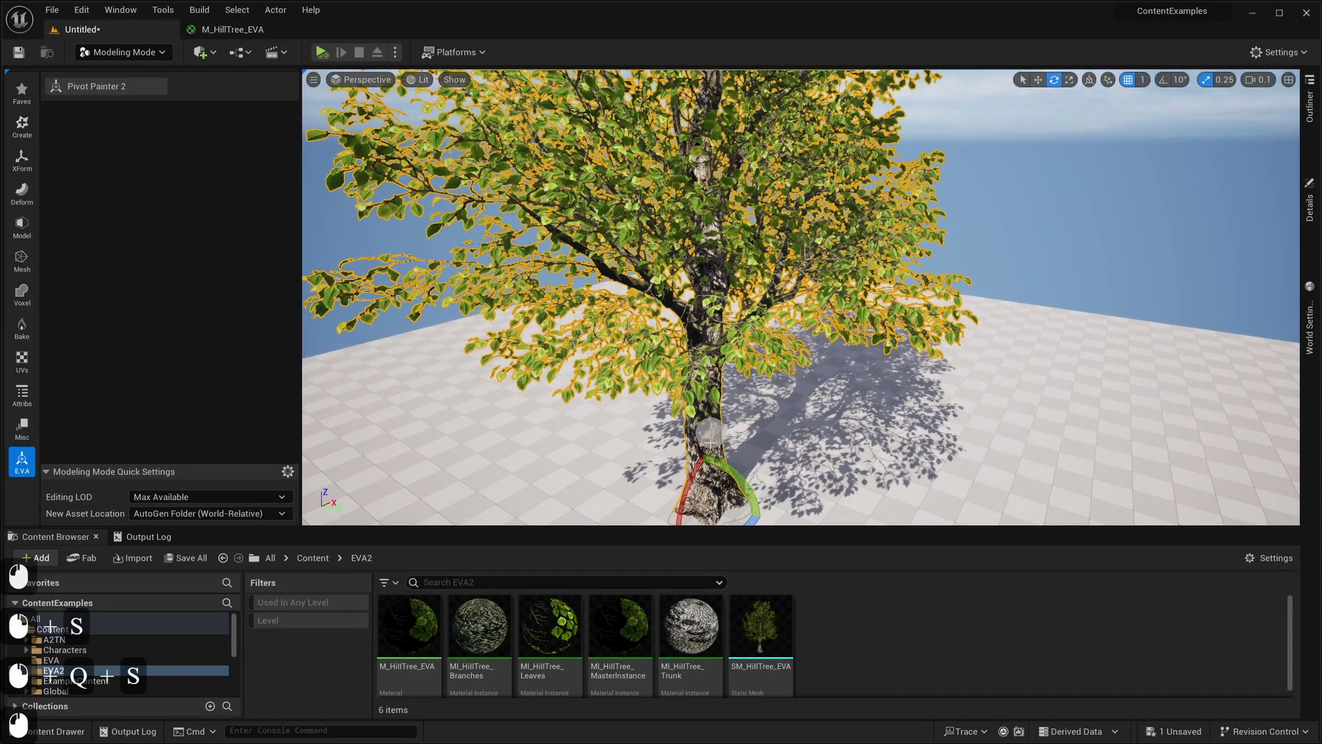
pyautogui.click(92, 87)
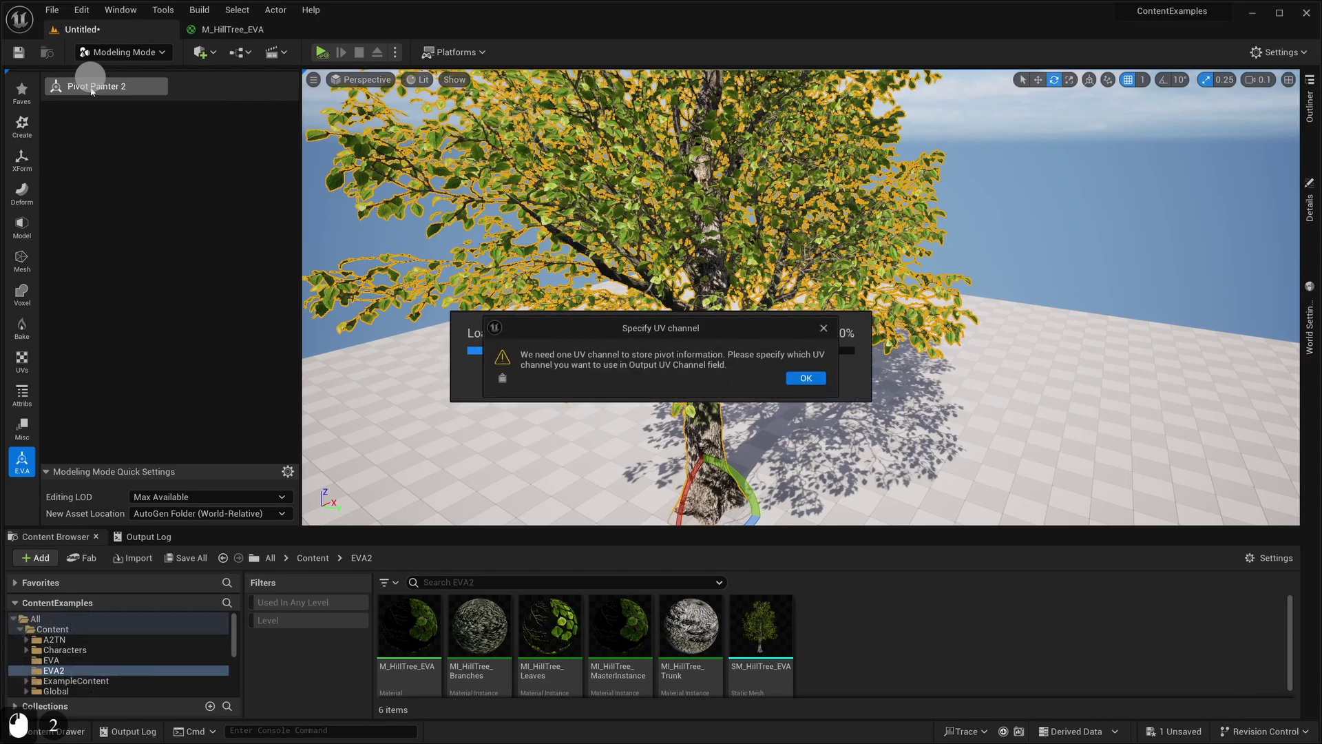
pyautogui.click(804, 378)
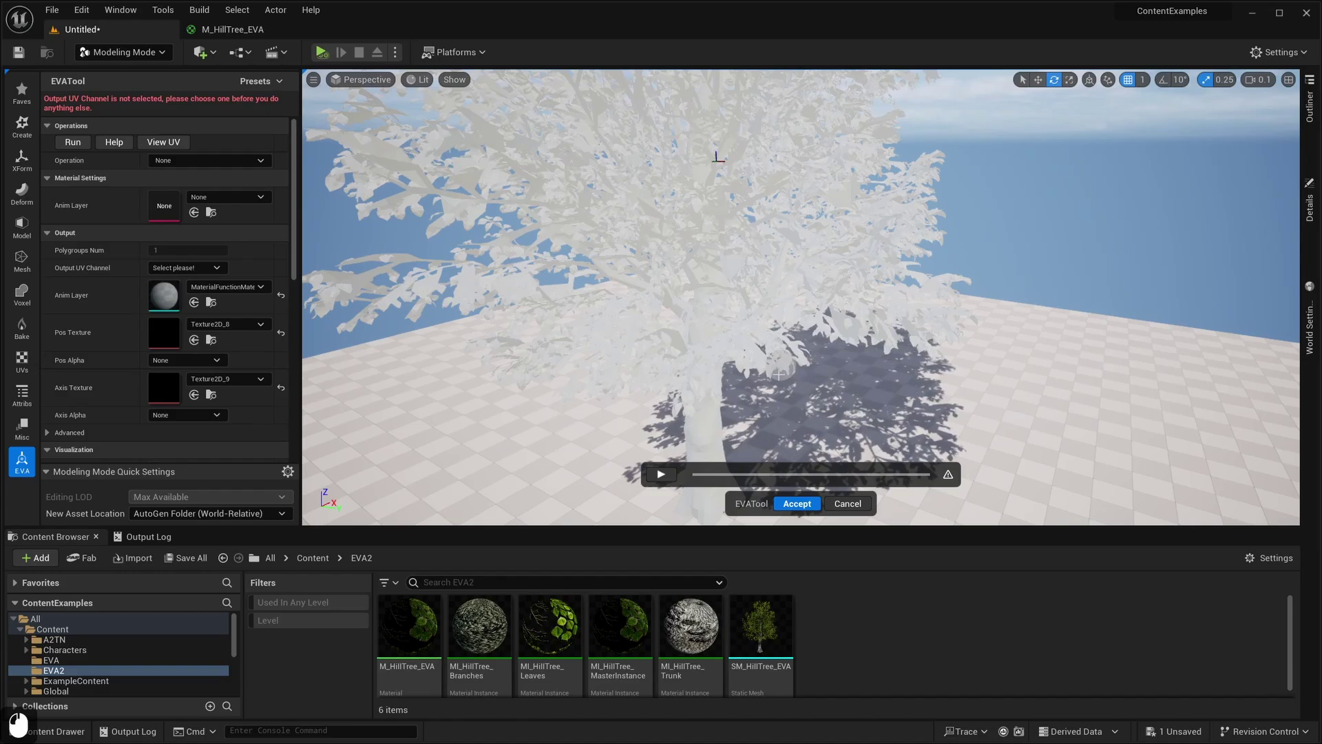
# Step: Set the tool's output UV channel to UV Channel 1, accepting the creation of a new channel
pyautogui.click(209, 269)
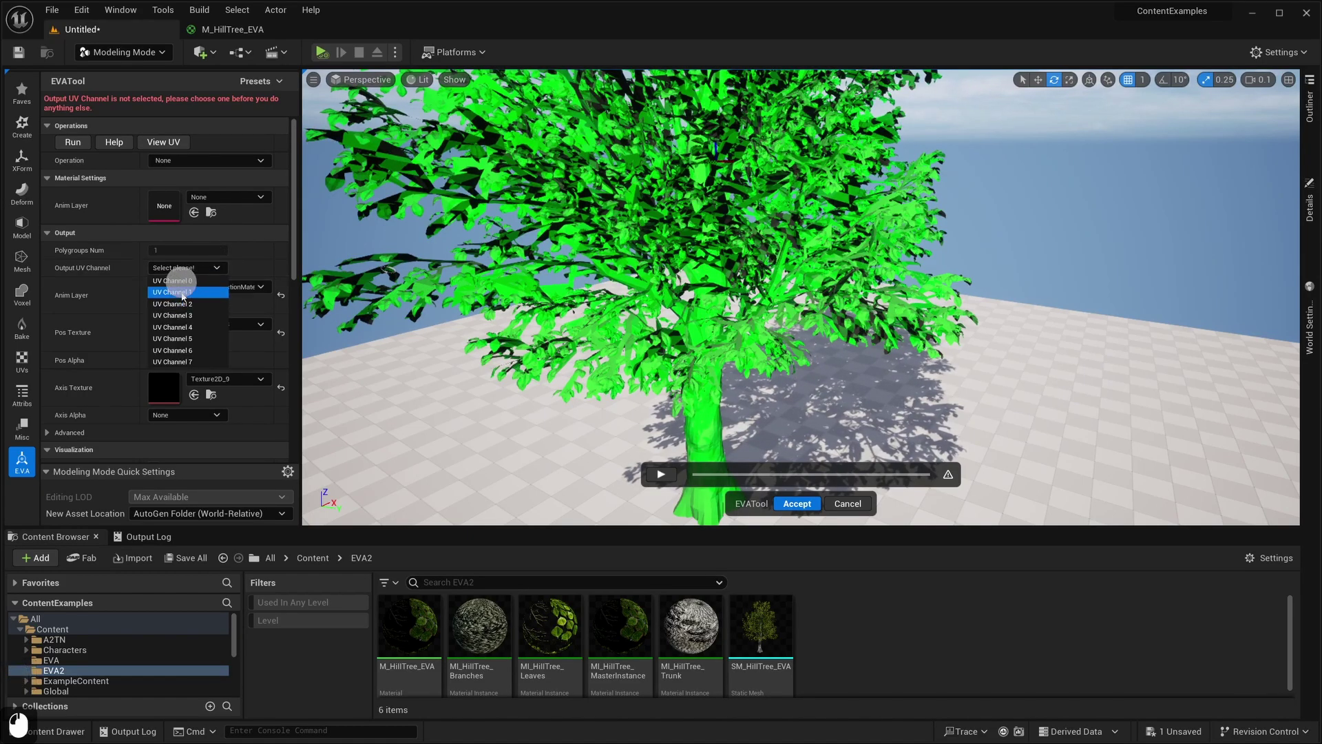
pyautogui.click(183, 292)
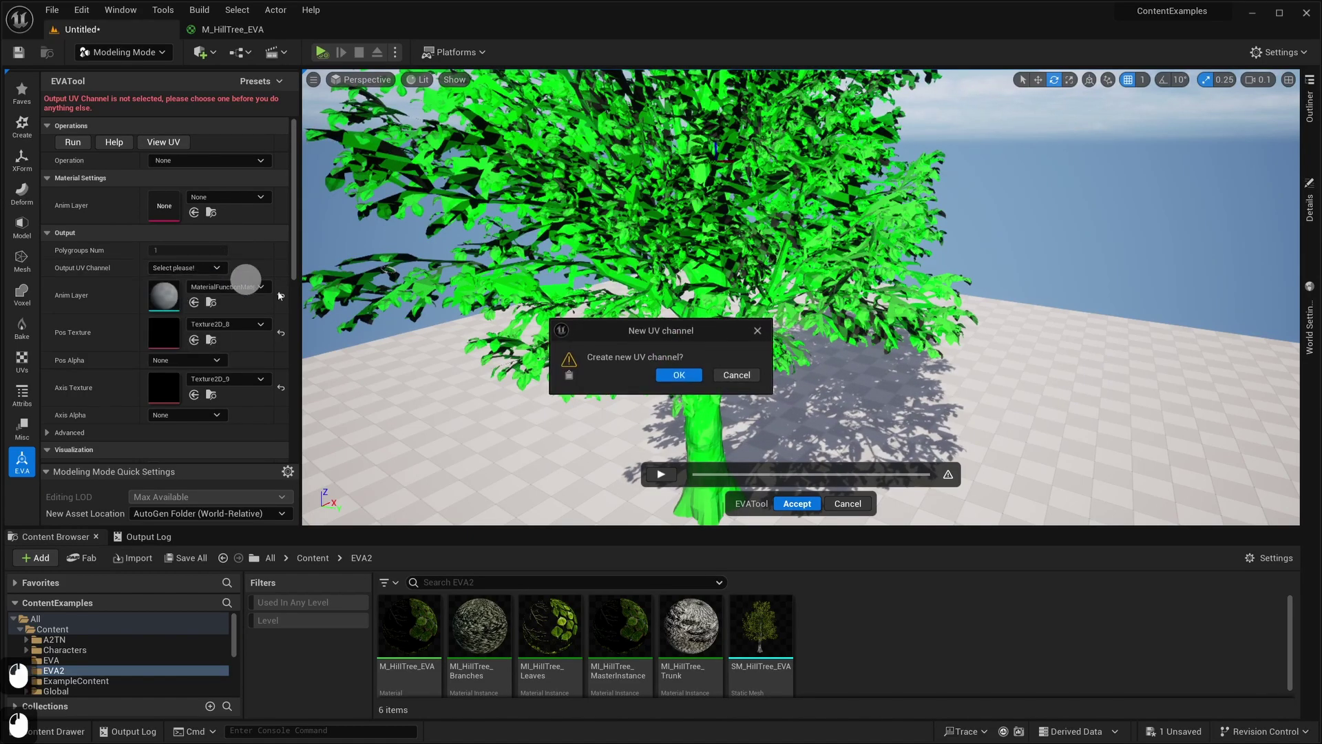
pyautogui.click(678, 376)
# Step: Enlarge the level viewport by shrinking the content browser, and reframe the hill tree
pyautogui.press('s')
pyautogui.moveTo(842, 422); pyautogui.dragTo(846, 411, button='right')
pyautogui.press('q')
pyautogui.press('w')
pyautogui.press('w')
pyautogui.press('d')
pyautogui.press('a')
pyautogui.press('w')
pyautogui.press('a')
pyautogui.press('s')
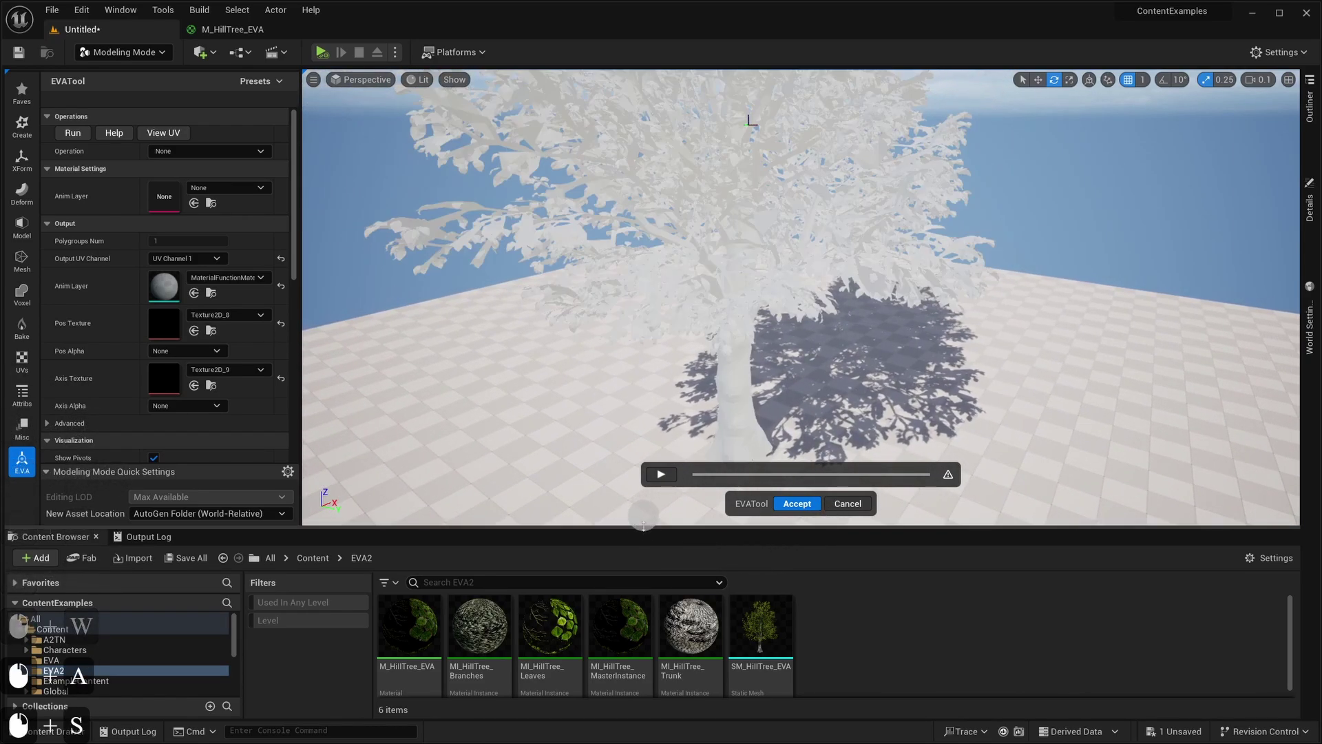
pyautogui.moveTo(643, 526); pyautogui.dragTo(642, 598)
pyautogui.press('s')
pyautogui.moveTo(754, 421); pyautogui.dragTo(754, 421, button='right')
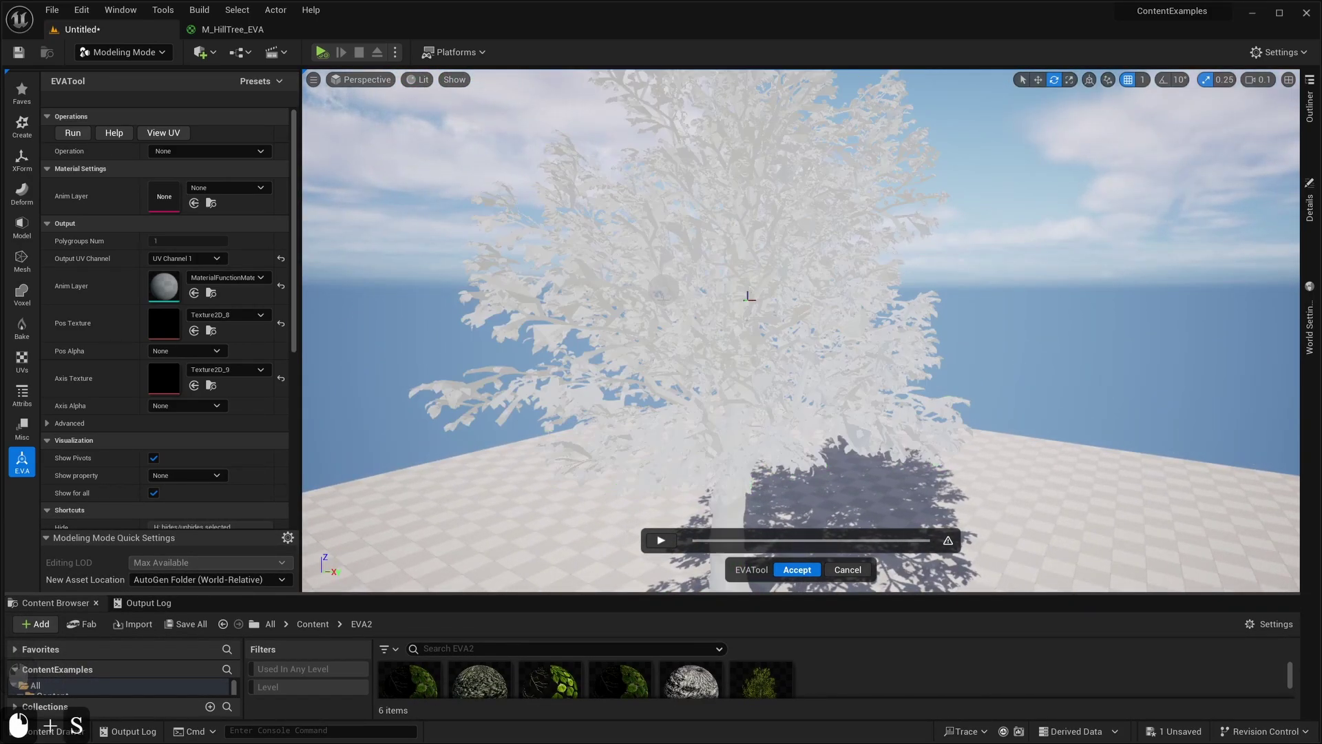
pyautogui.moveTo(664, 290); pyautogui.dragTo(687, 342, button='right')
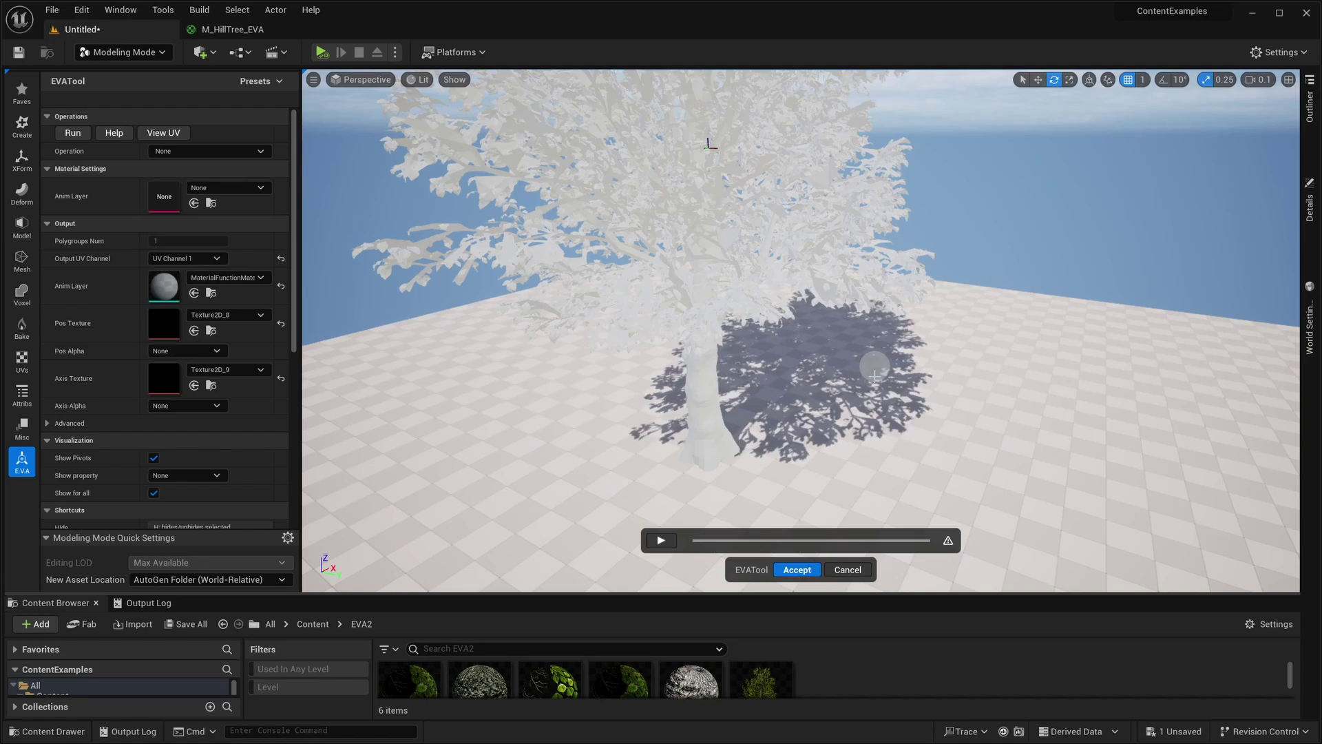
# Step: Assign the DA_Foliage data asset as the animation layer in the material settings
pyautogui.click(231, 189)
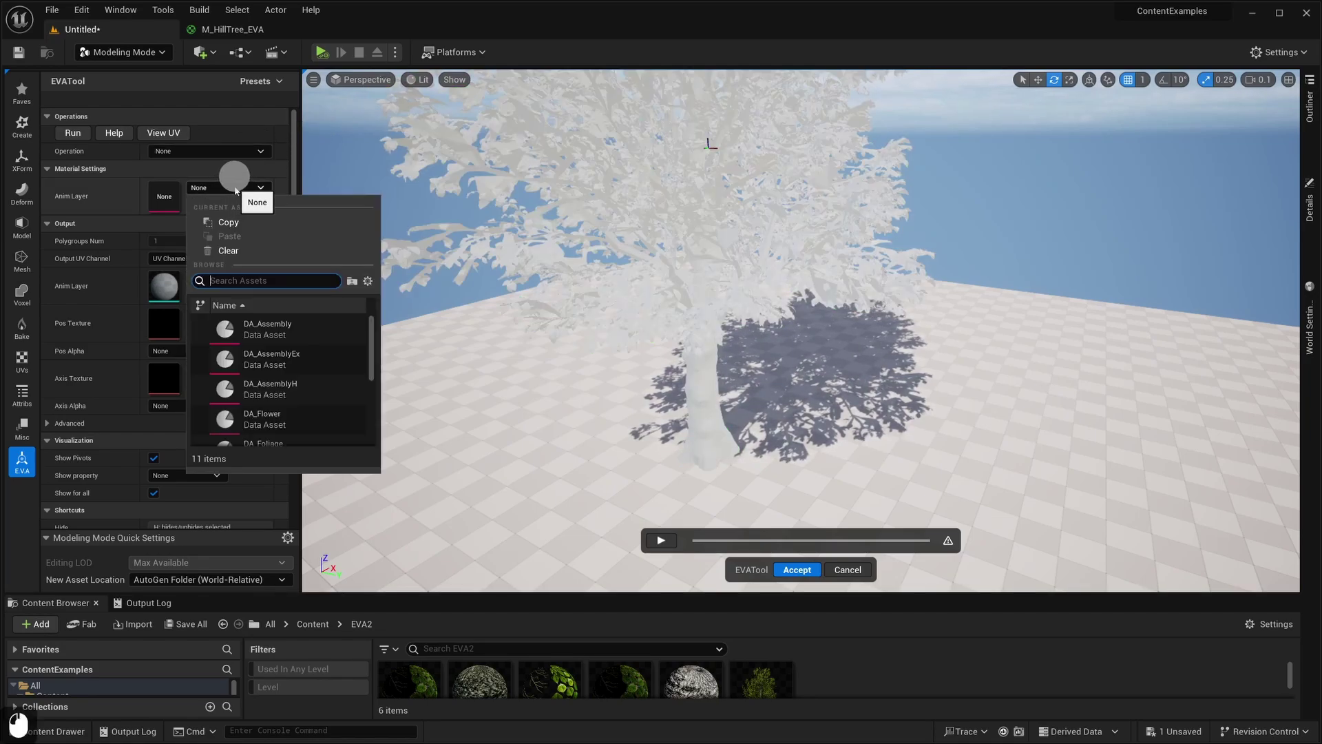
pyautogui.write('foliage')
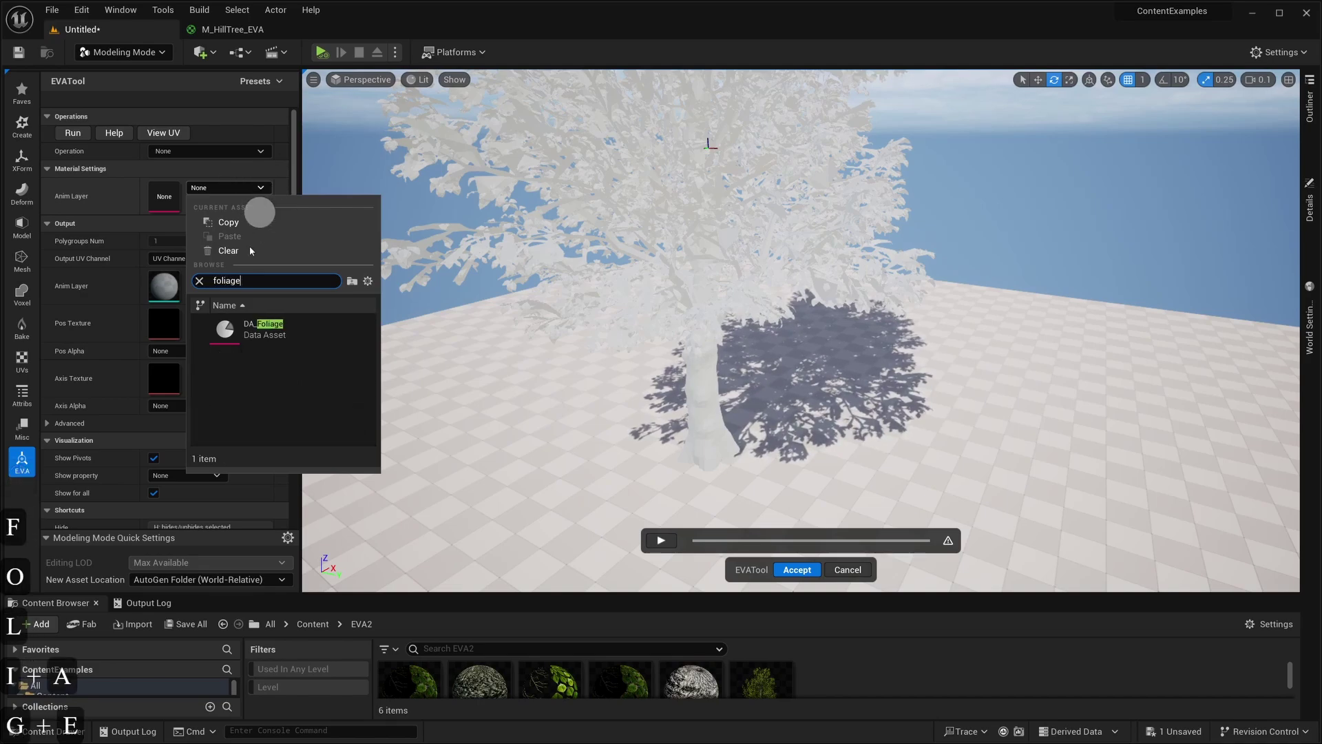
pyautogui.click(266, 331)
pyautogui.doubleClick(267, 332)
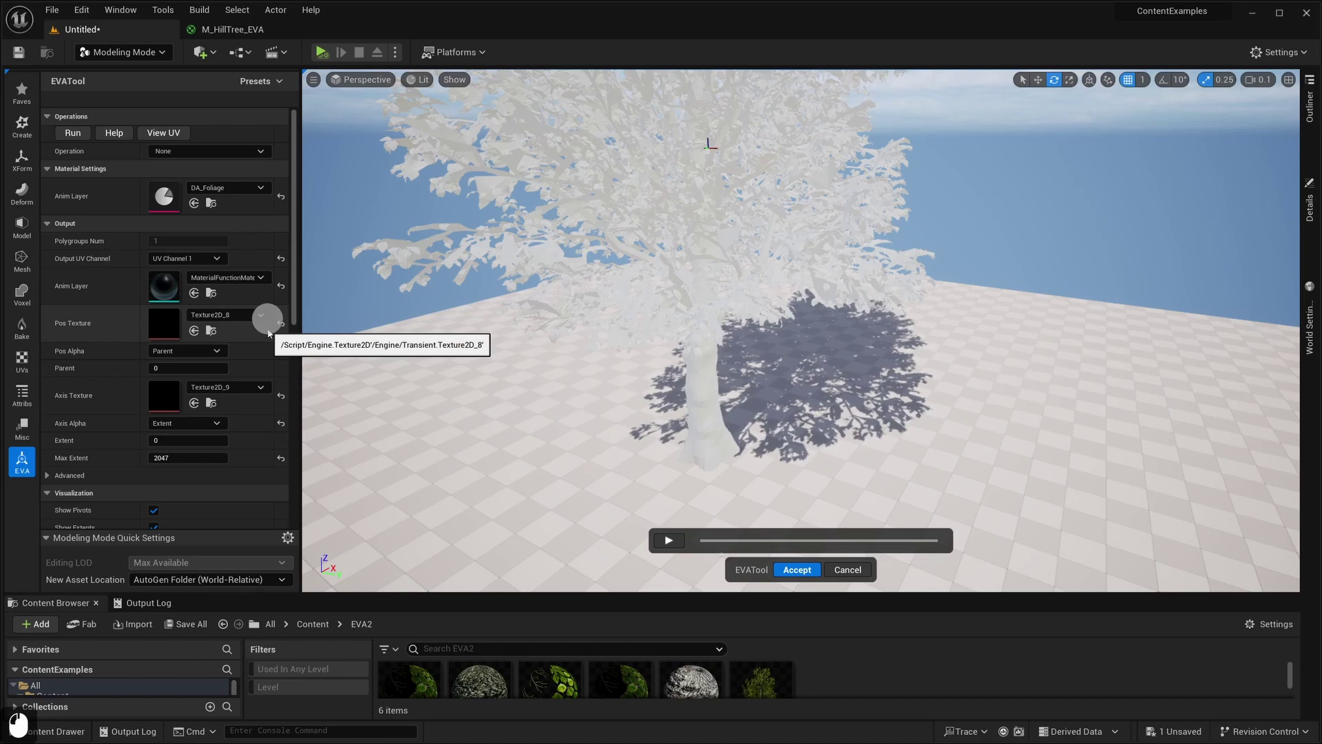
# Step: Examine the fixed max extent setting in the DA_Foliage data asset, closing it and the M_HillTree_EVA material to return to the level
pyautogui.doubleClick(164, 200)
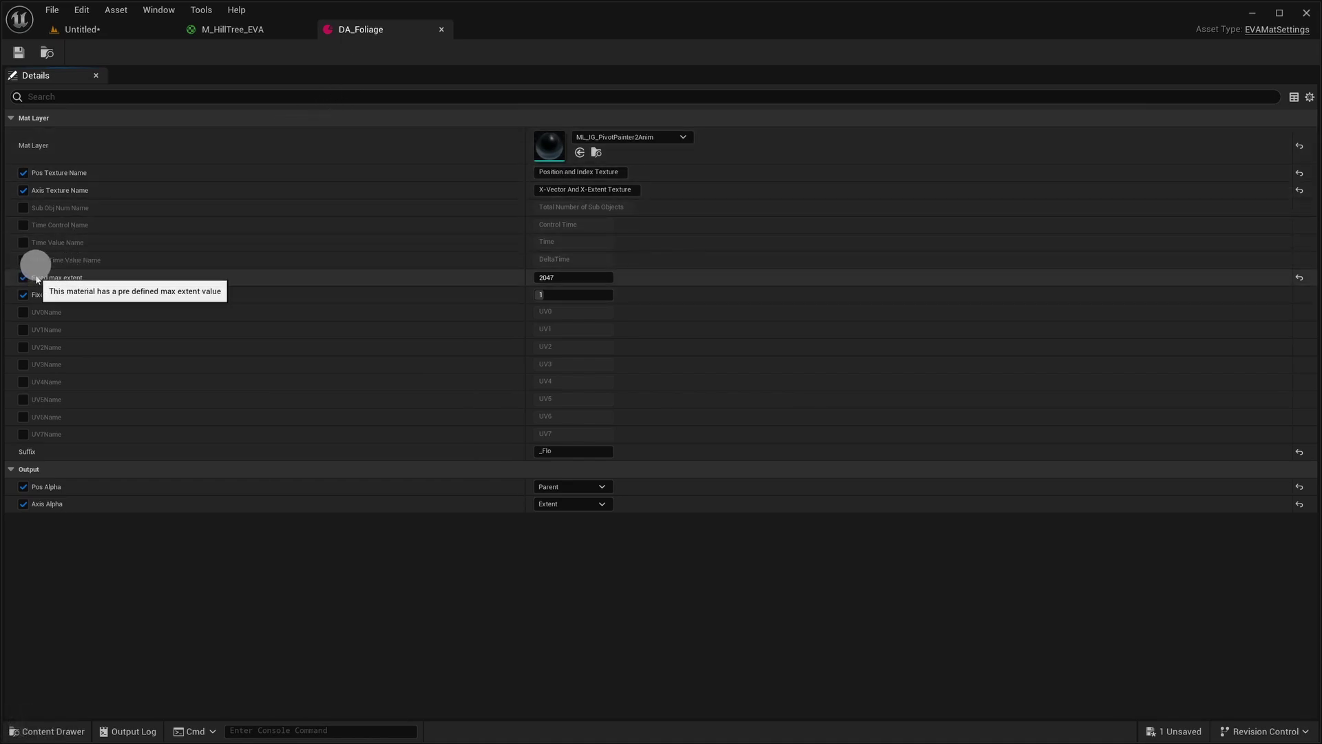
pyautogui.moveTo(45, 281)
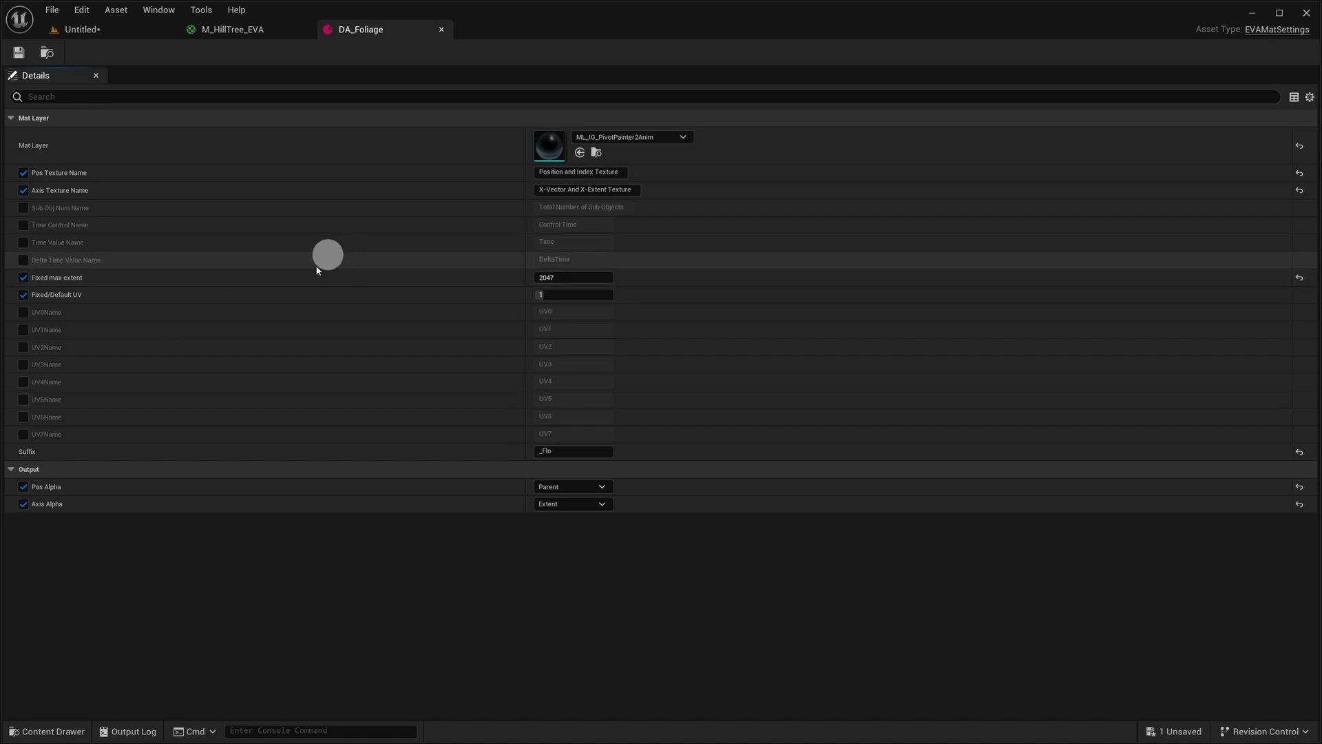
pyautogui.click(36, 282)
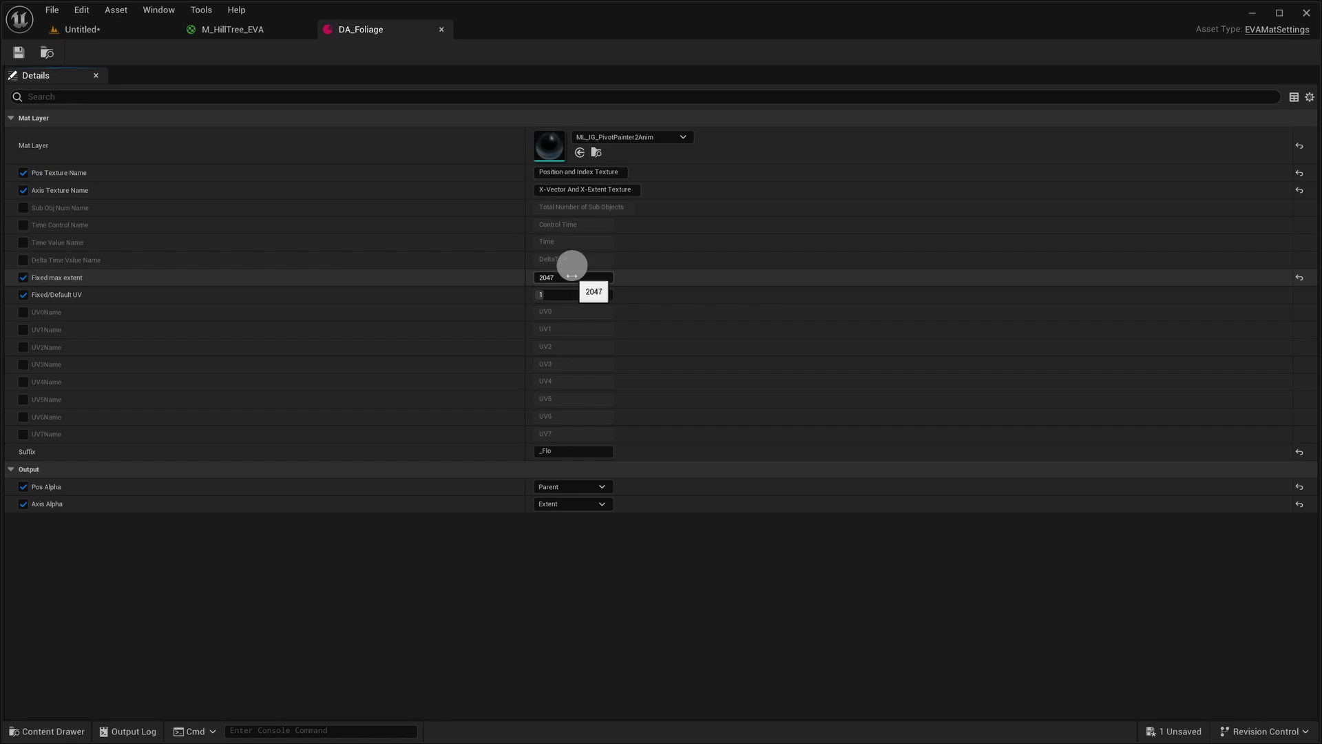
pyautogui.click(442, 31)
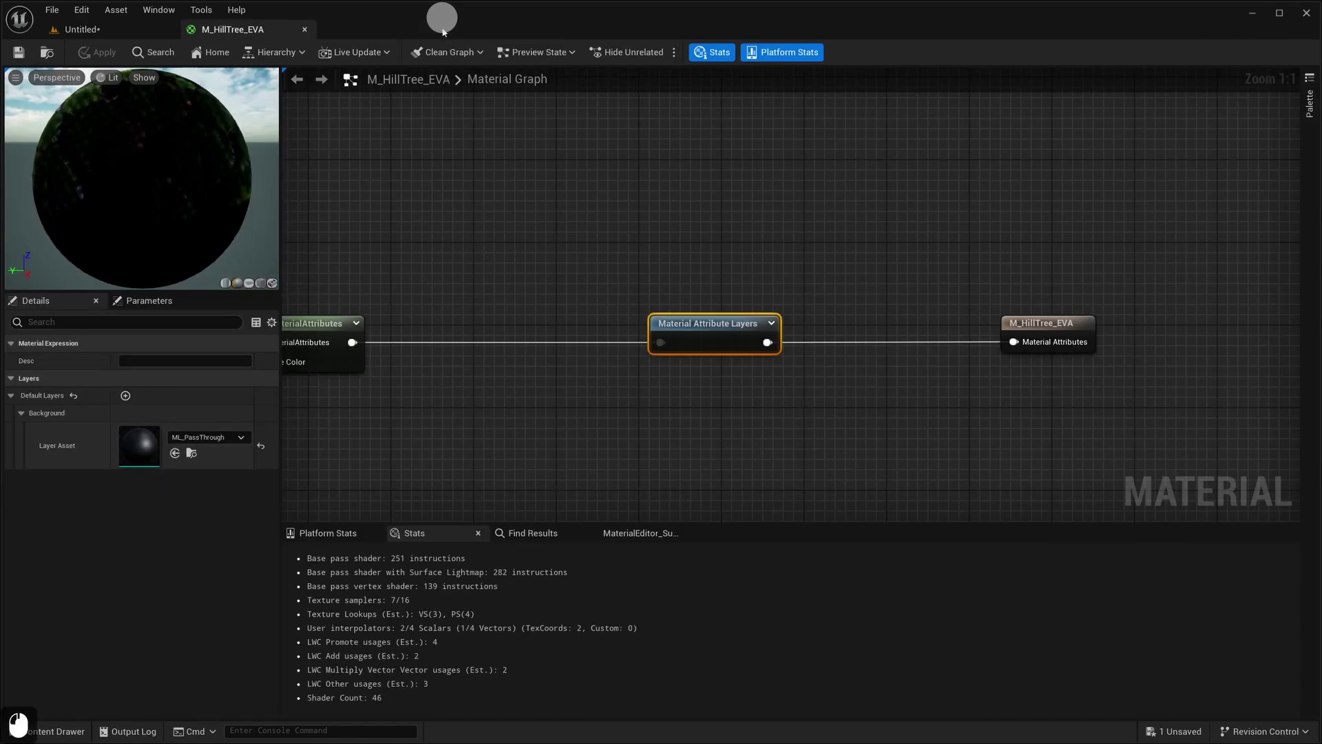
pyautogui.click(305, 30)
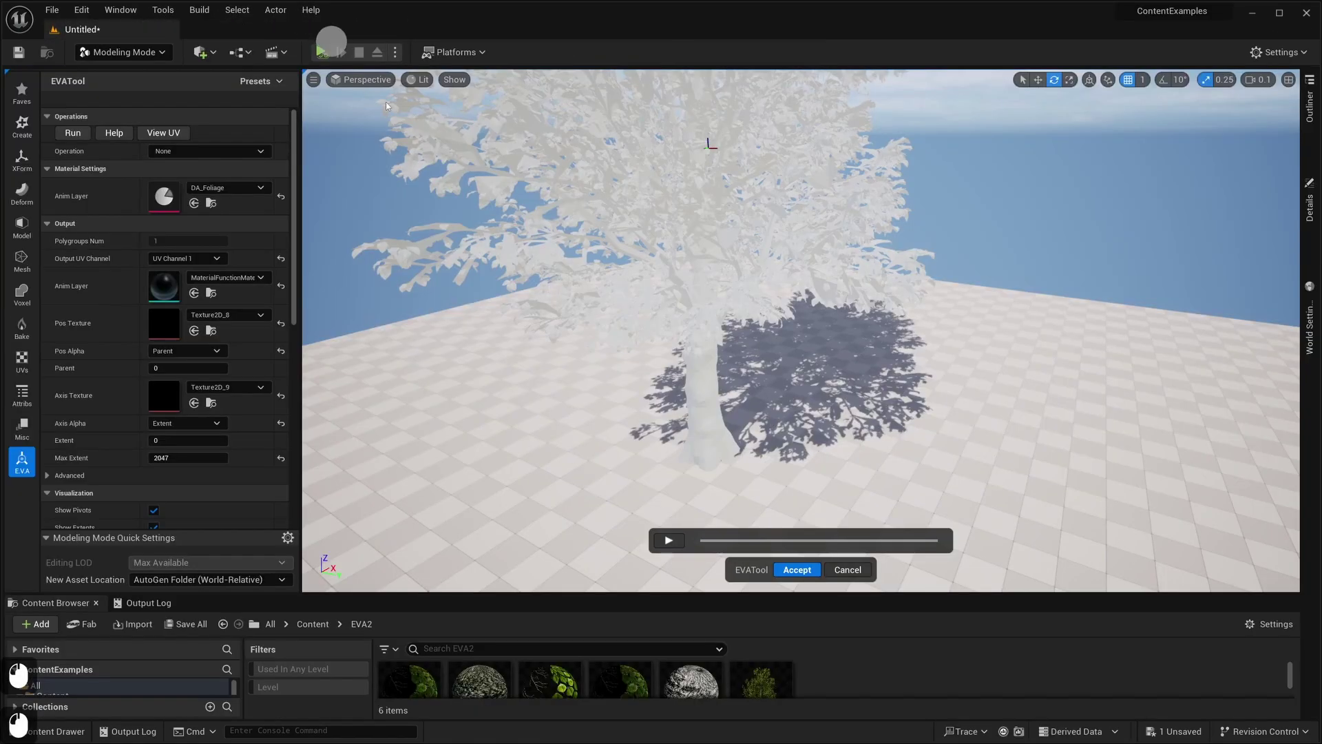
# Step: Select the whole hill tree and try stretching its pivot's X extent to about 409
pyautogui.click(686, 390)
pyautogui.moveTo(757, 390); pyautogui.dragTo(836, 404, button='right')
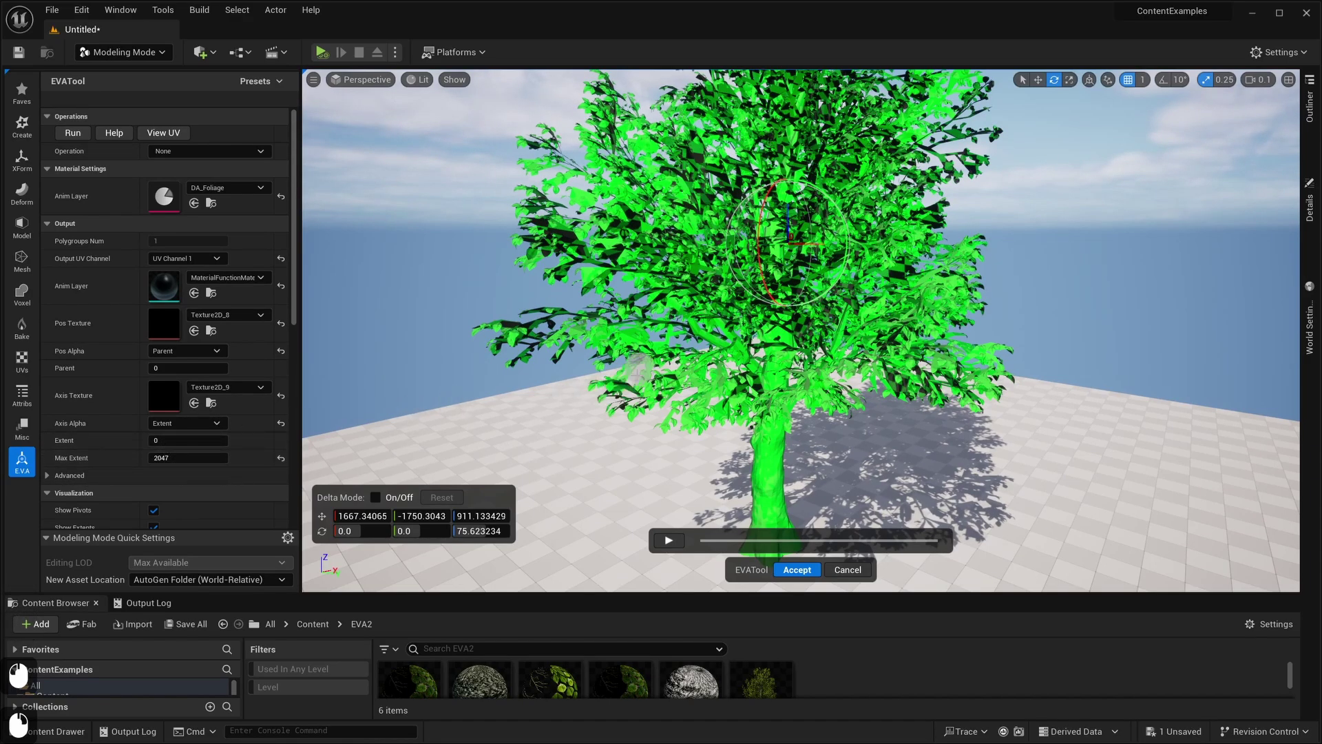
pyautogui.moveTo(639, 372); pyautogui.dragTo(616, 394, button='right')
pyautogui.moveTo(806, 210); pyautogui.dragTo(818, 206, button='right')
pyautogui.press('w')
pyautogui.press('w')
pyautogui.press('e')
pyautogui.scroll(1, 818, 206)
pyautogui.press('e')
pyautogui.press('e')
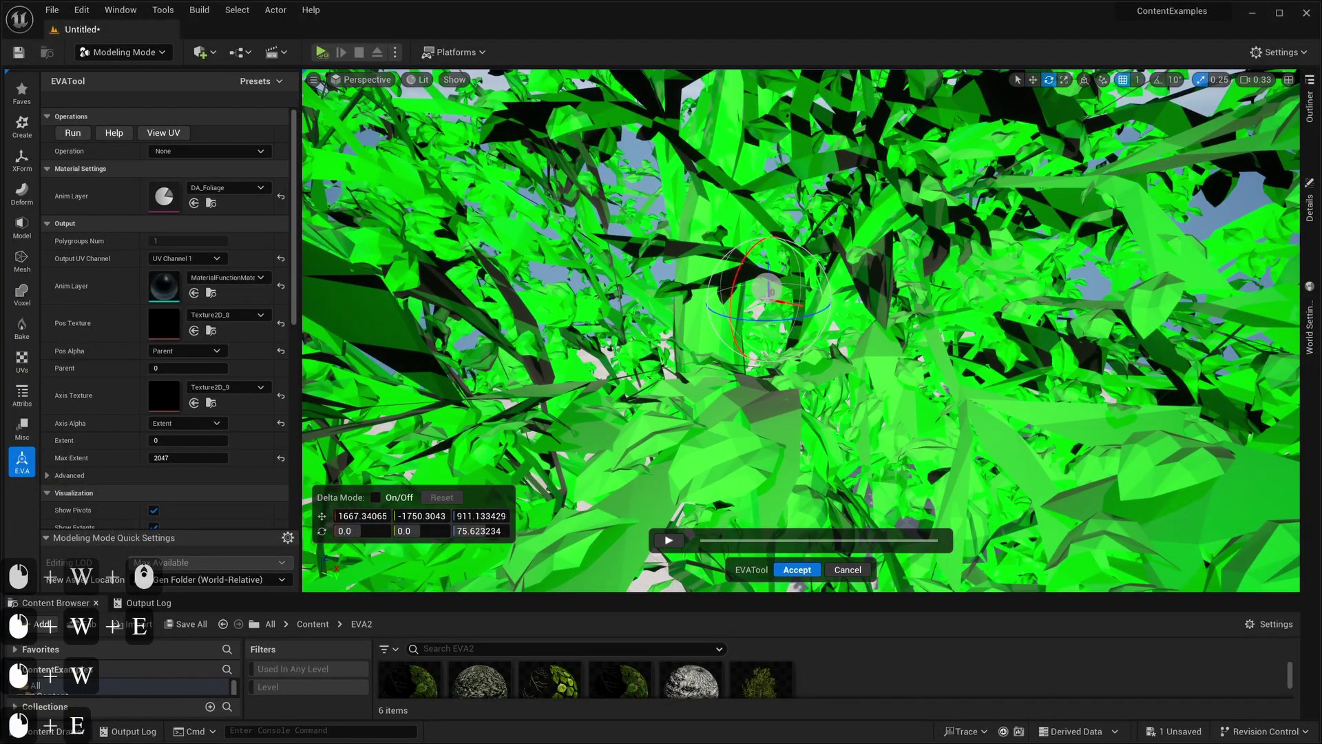
pyautogui.press('s')
pyautogui.press('d')
pyautogui.moveTo(993, 326); pyautogui.dragTo(920, 262, button='right')
pyautogui.click(1101, 360)
pyautogui.press('s')
pyautogui.press('w')
pyautogui.press('d')
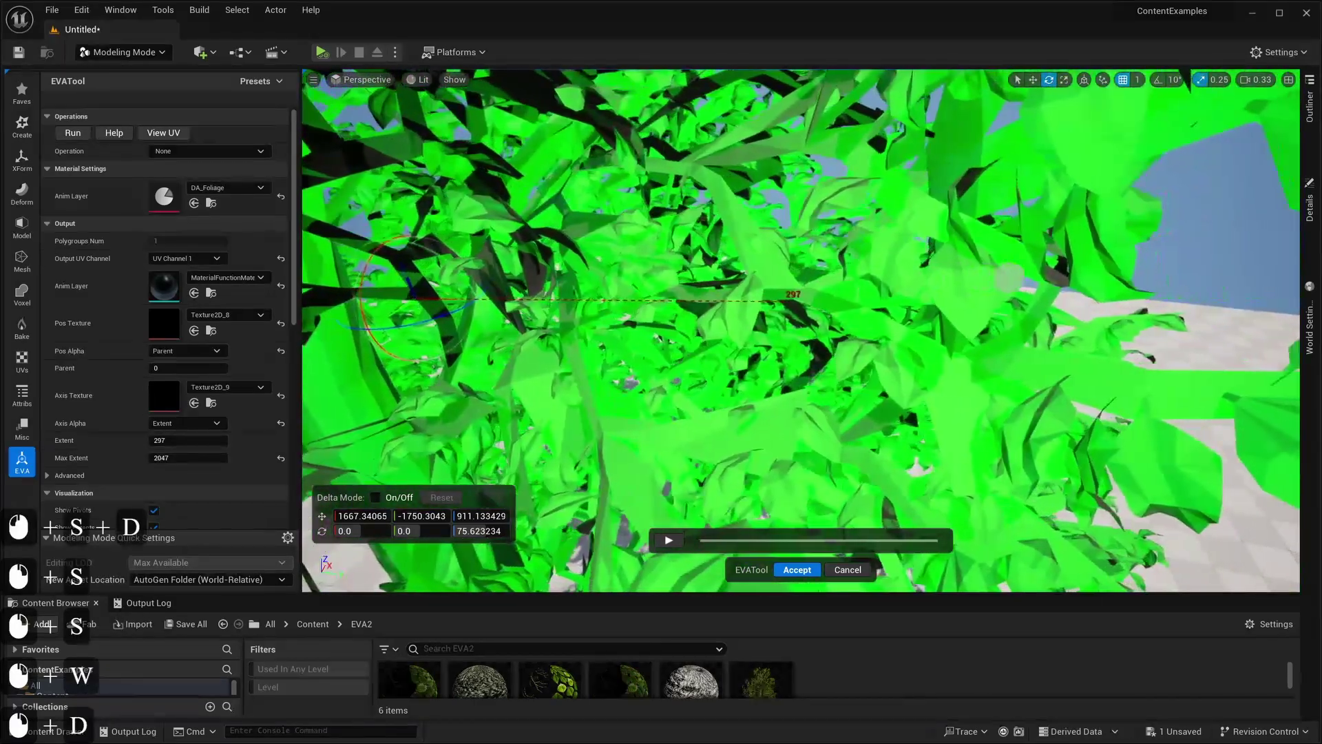
pyautogui.moveTo(786, 301); pyautogui.dragTo(963, 308)
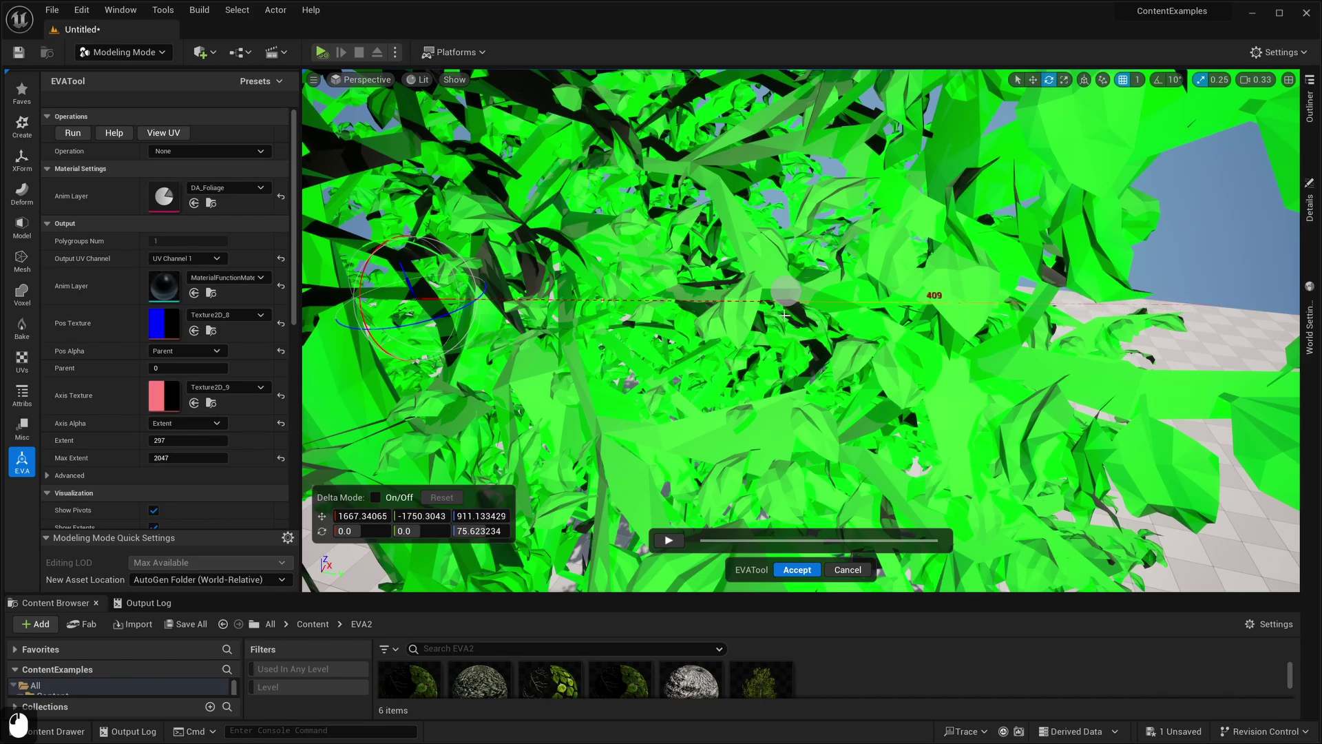
# Step: Choose the [UV]Split Mesh operation for the hill tree and set its split method to UV Shells
pyautogui.press('s')
pyautogui.press('q')
pyautogui.press('e')
pyautogui.moveTo(449, 327); pyautogui.dragTo(314, 343, button='right')
pyautogui.moveTo(794, 267)
pyautogui.mouseDown(button='right')
pyautogui.moveTo(794, 221)
pyautogui.moveTo(793, 277)
pyautogui.mouseUp(button='right')
pyautogui.press('w')
pyautogui.press('q')
pyautogui.press('s')
pyautogui.press('s')
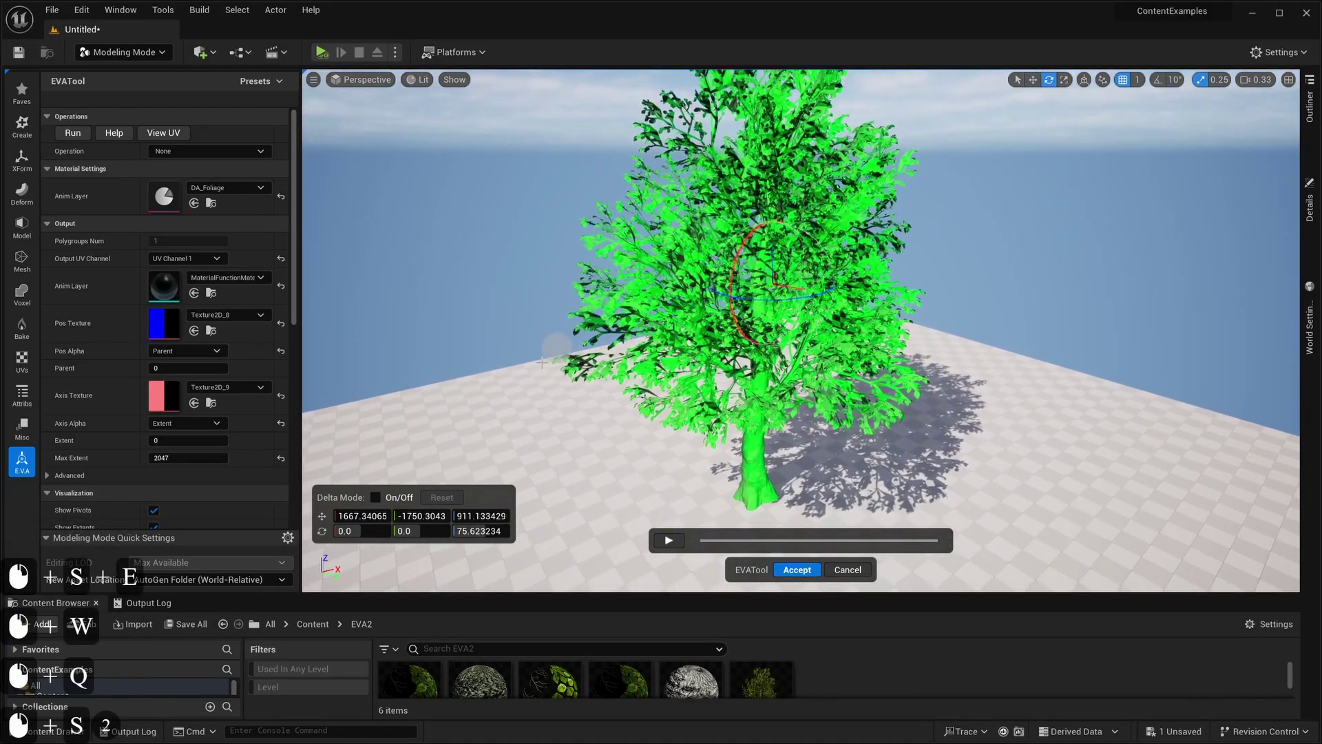
pyautogui.moveTo(490, 499); pyautogui.dragTo(515, 629)
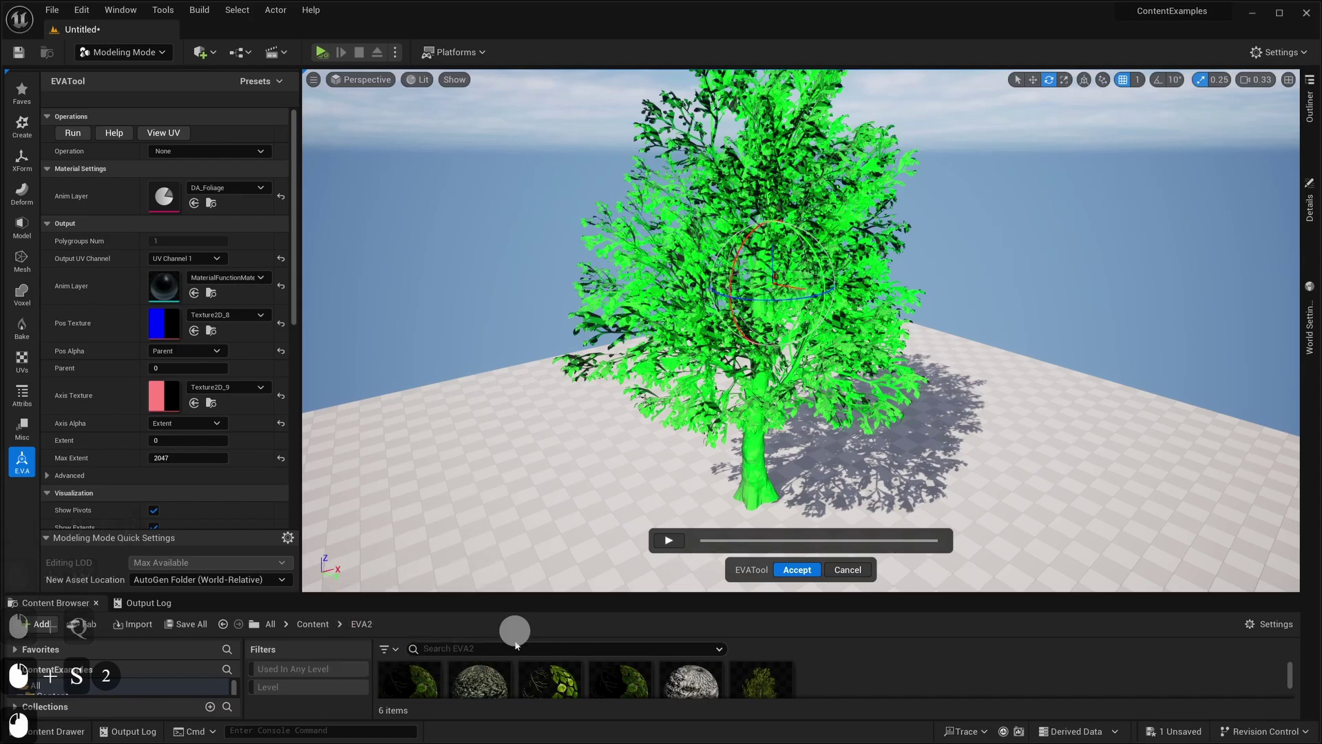
pyautogui.moveTo(578, 486); pyautogui.dragTo(574, 498, button='right')
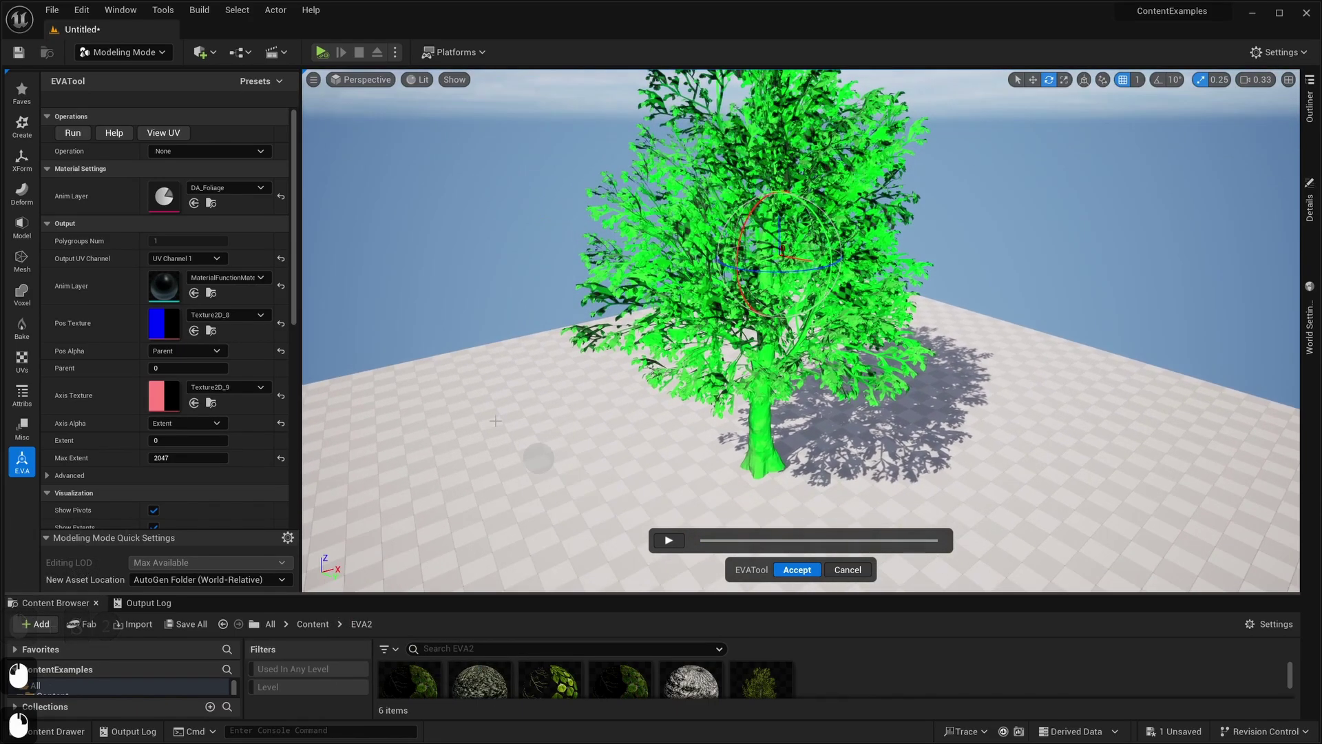
pyautogui.click(225, 152)
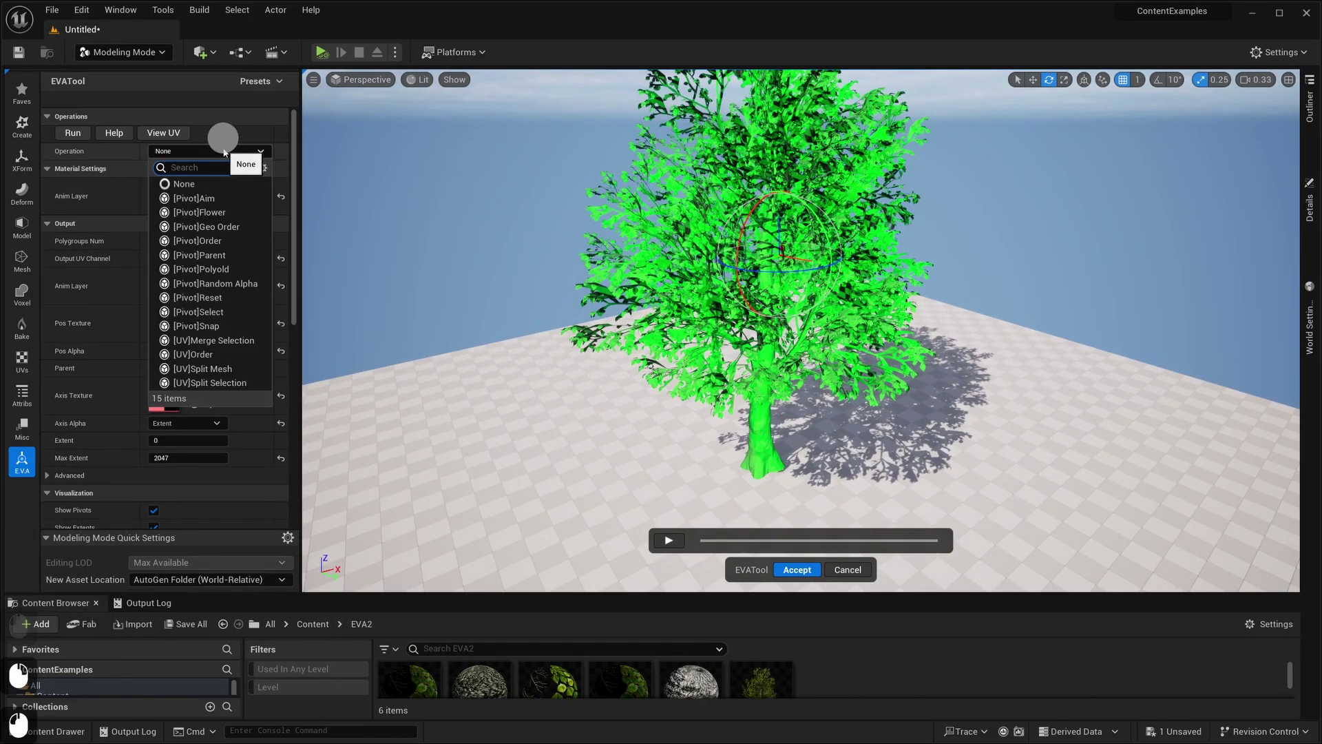
pyautogui.click(219, 368)
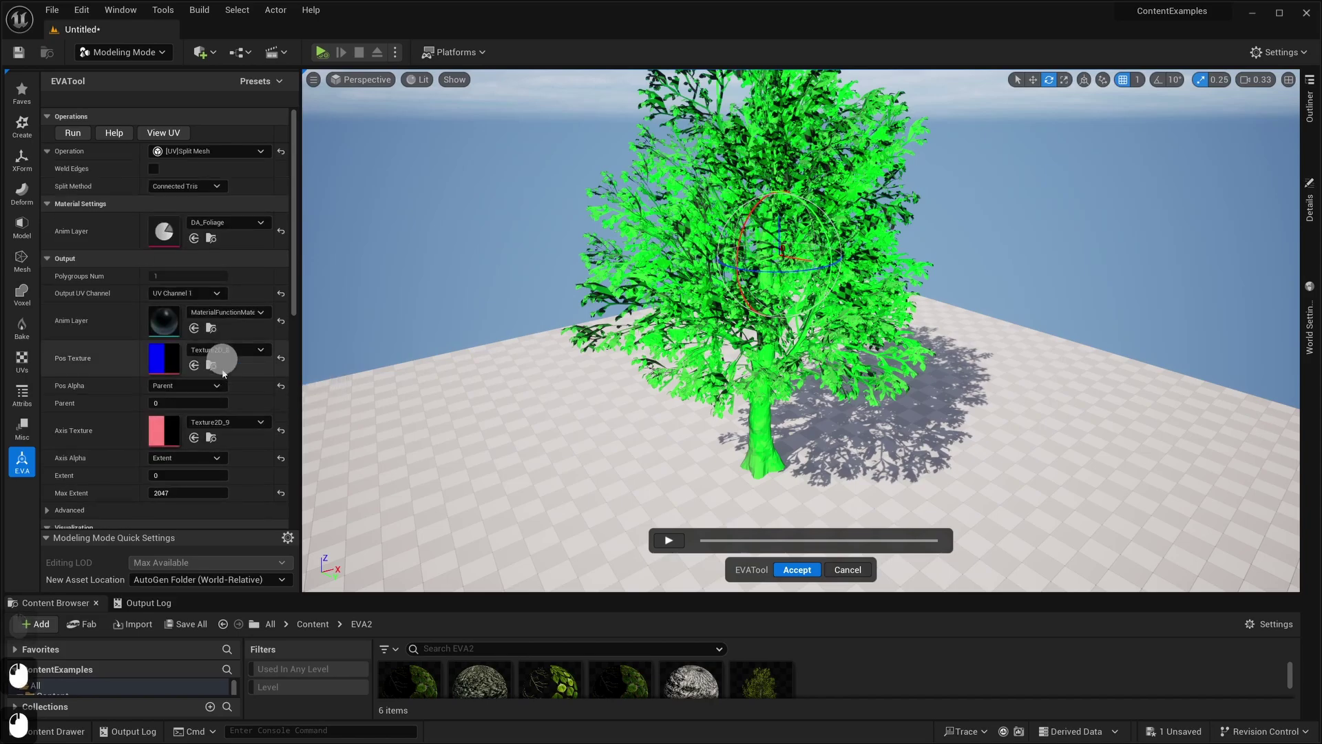
pyautogui.click(196, 186)
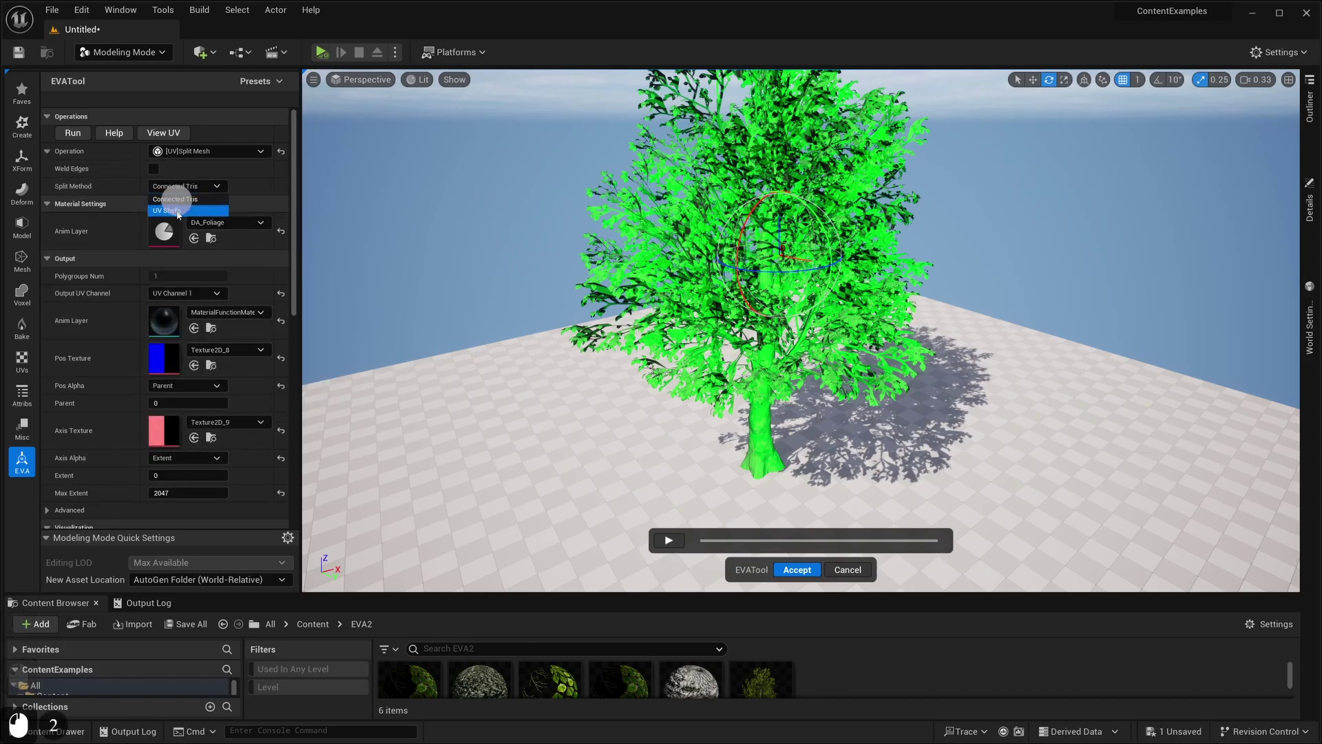
pyautogui.click(177, 210)
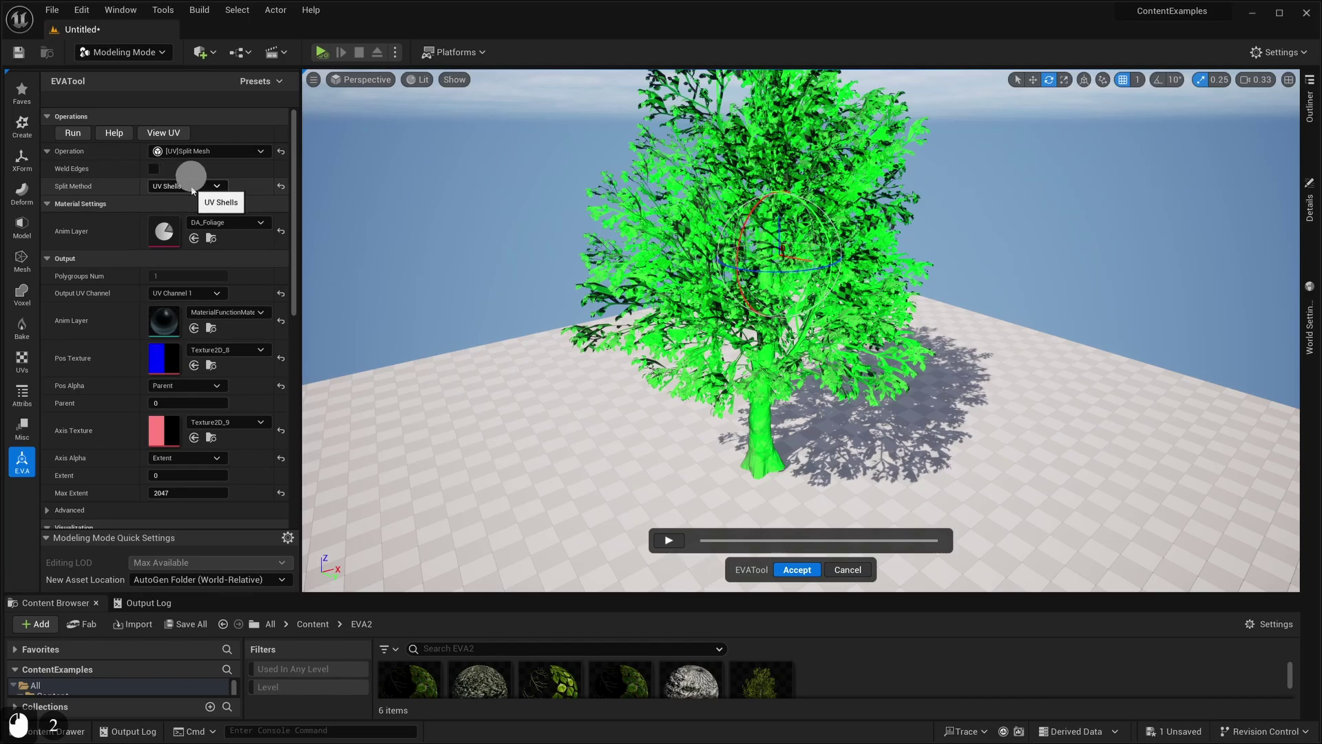
# Step: Run the mesh split, accept generating the polygroups, and check the polygroup count and pivots across the tree
pyautogui.moveTo(501, 245)
pyautogui.mouseDown(button='right')
pyautogui.moveTo(524, 217)
pyautogui.moveTo(496, 242)
pyautogui.moveTo(513, 233)
pyautogui.mouseUp(button='right')
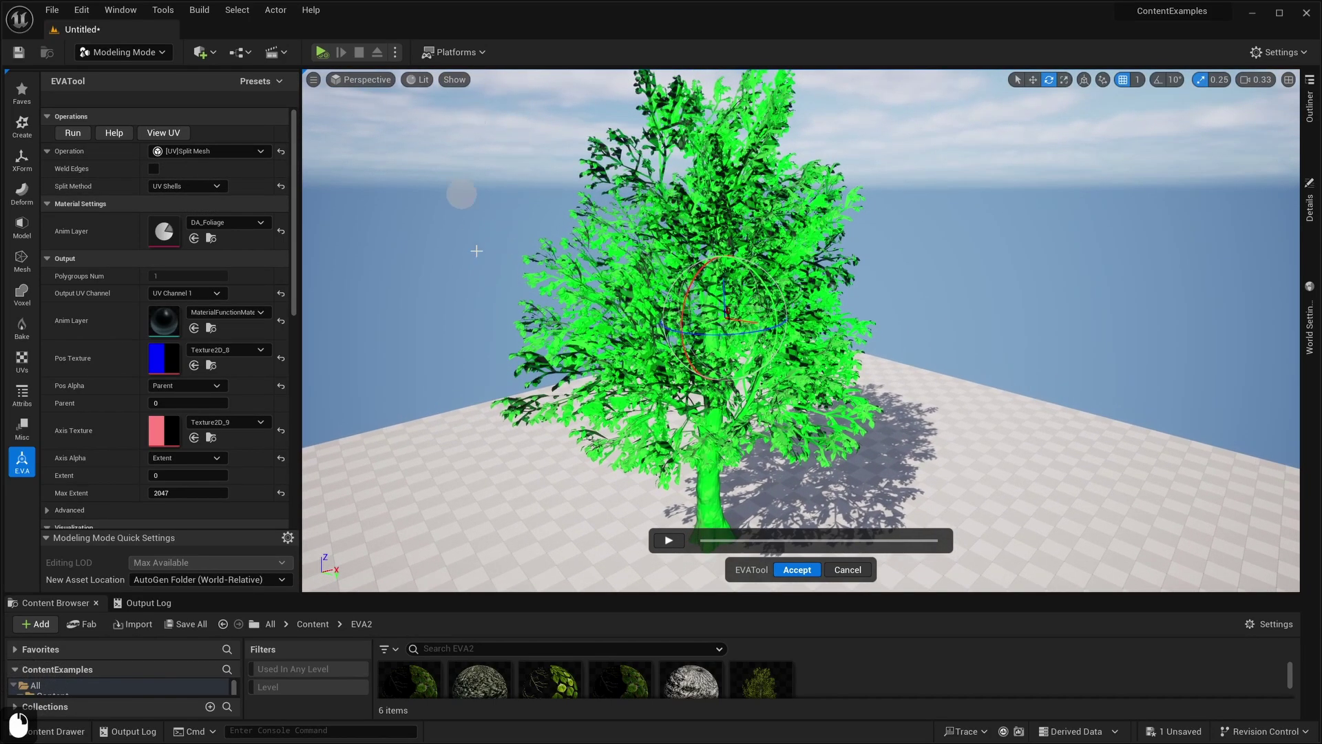
pyautogui.click(73, 133)
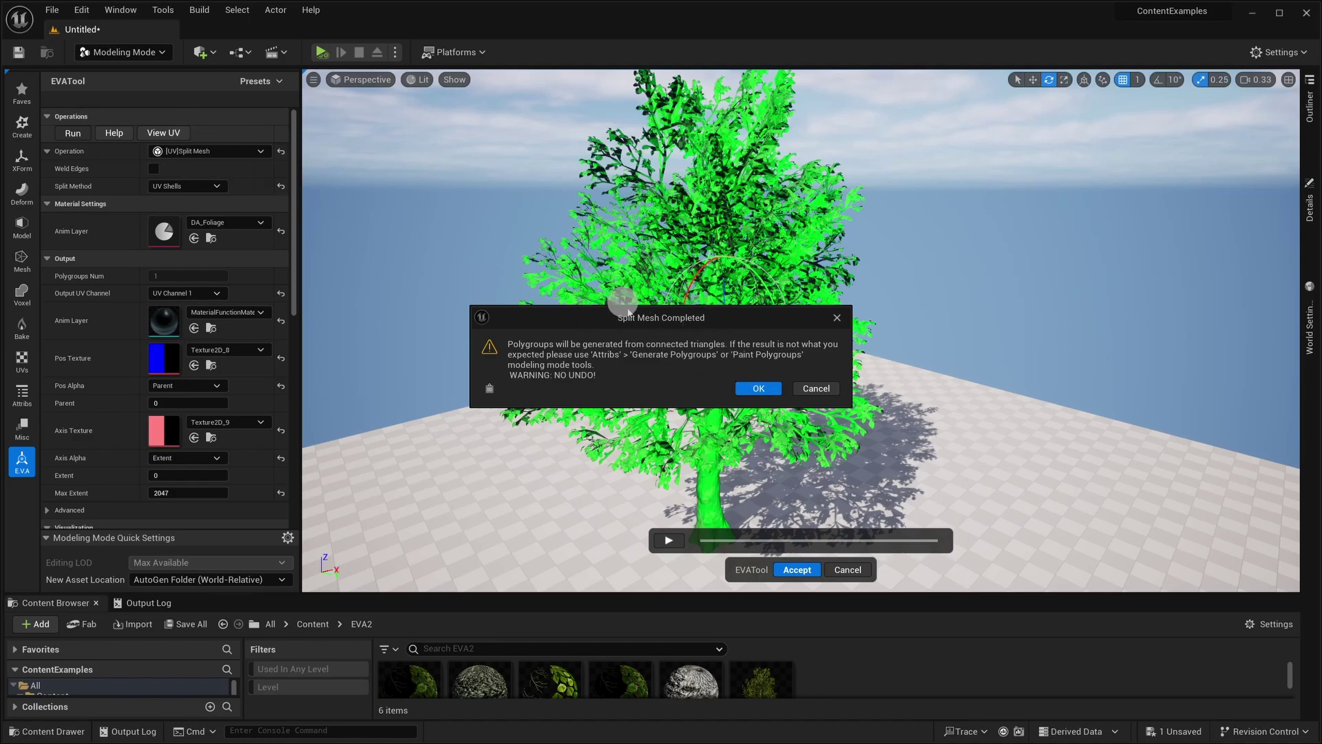
pyautogui.click(759, 388)
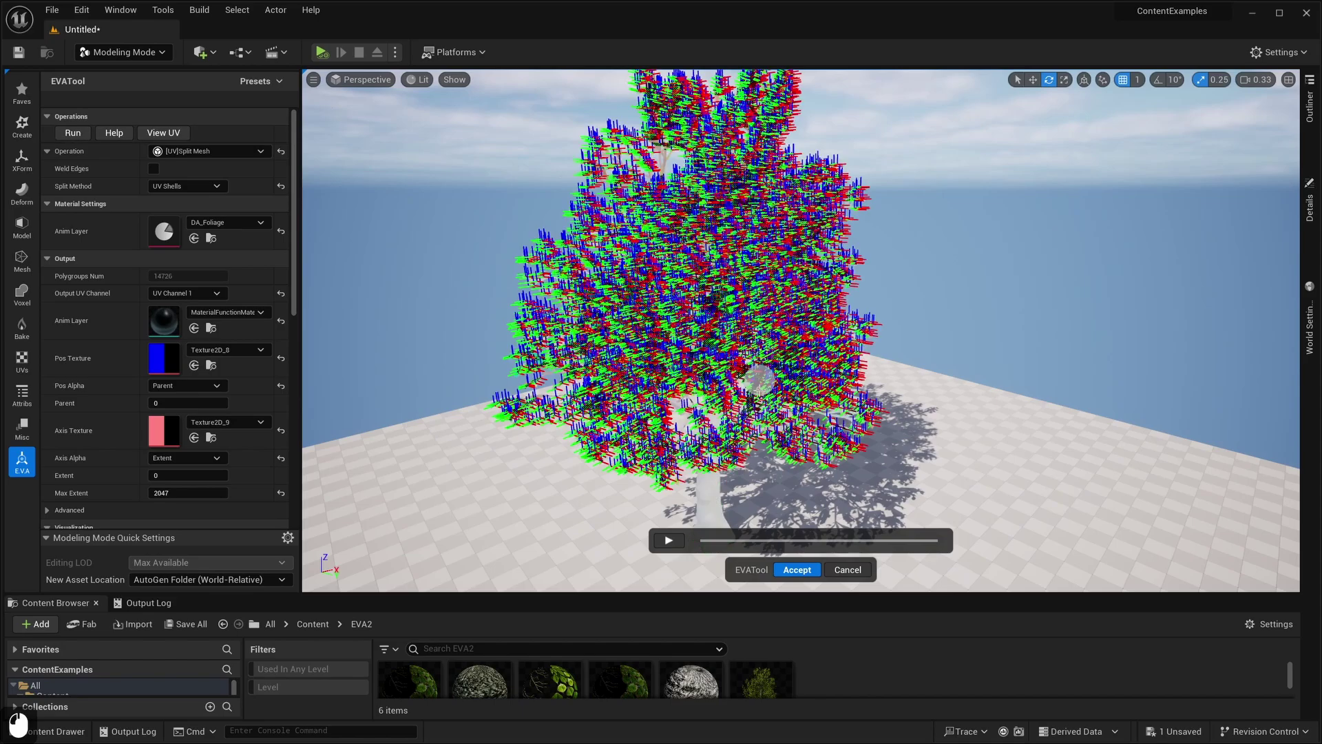
pyautogui.moveTo(984, 340)
pyautogui.mouseDown(button='right')
pyautogui.moveTo(983, 372)
pyautogui.moveTo(984, 340)
pyautogui.mouseUp(button='right')
pyautogui.press('w')
pyautogui.press('s')
pyautogui.press('q')
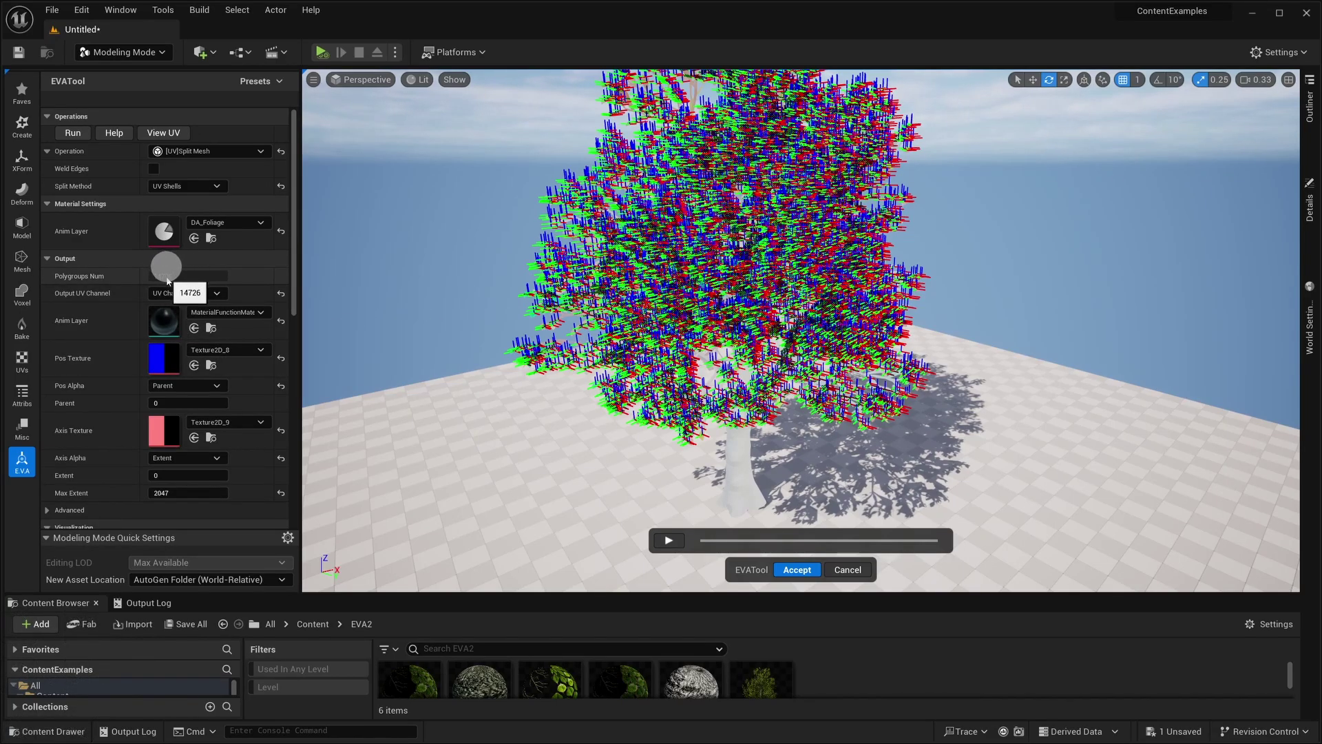
pyautogui.moveTo(459, 367); pyautogui.dragTo(465, 369, button='right')
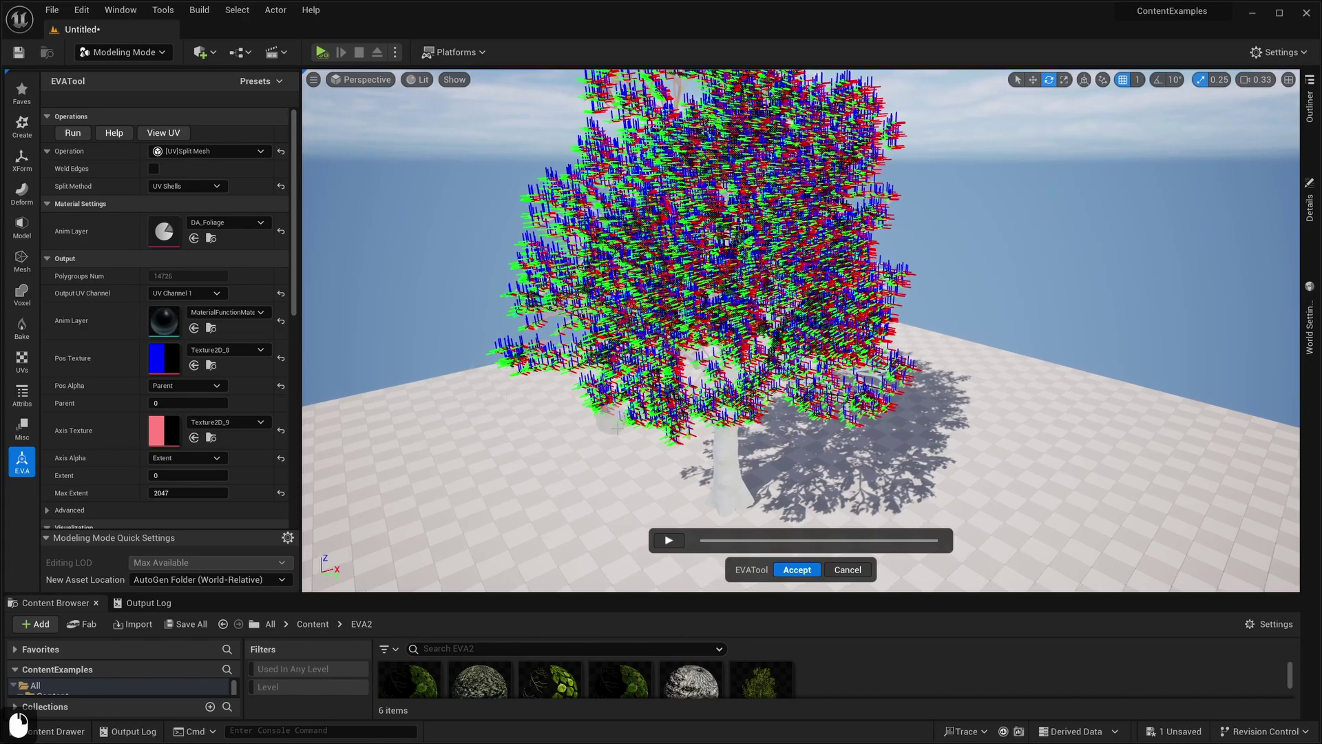
# Step: Turn off the display of pivots and extents, and check the split tree's part colours and generated textures
pyautogui.scroll(-8, 153, 374)
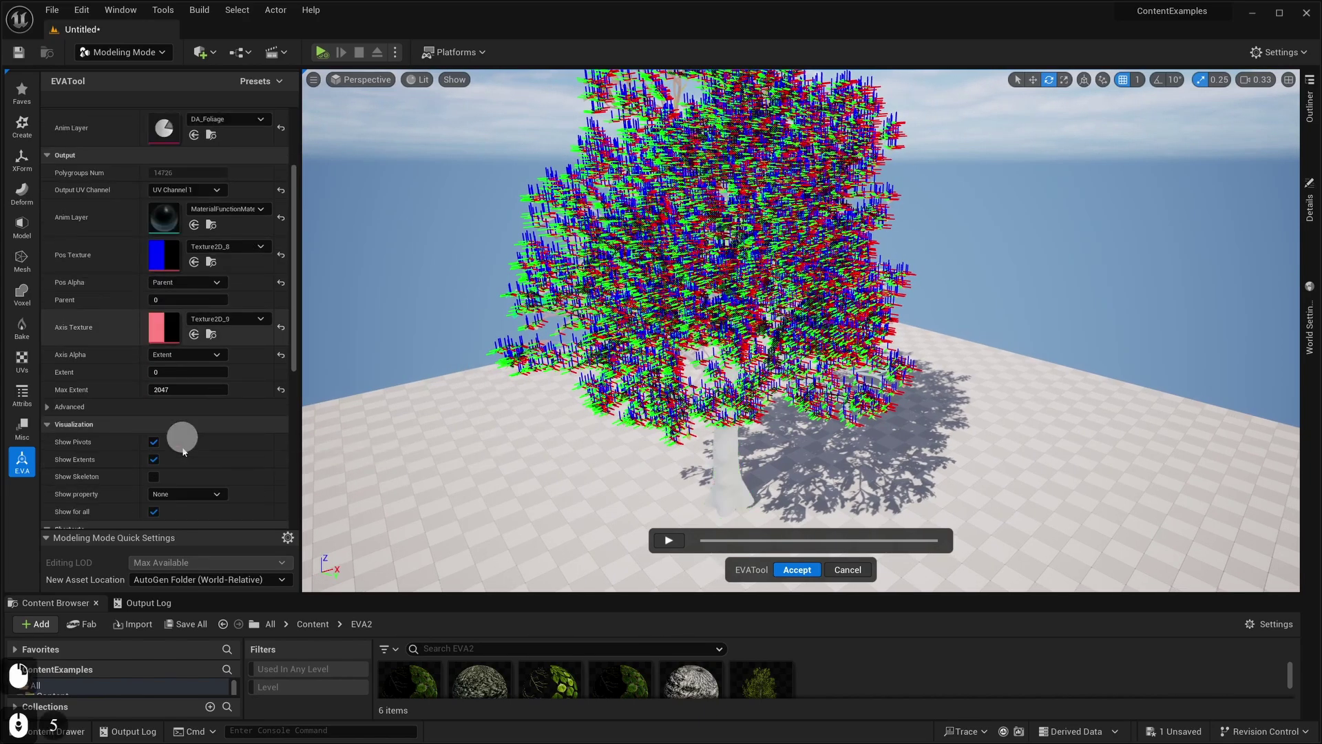
pyautogui.click(153, 379)
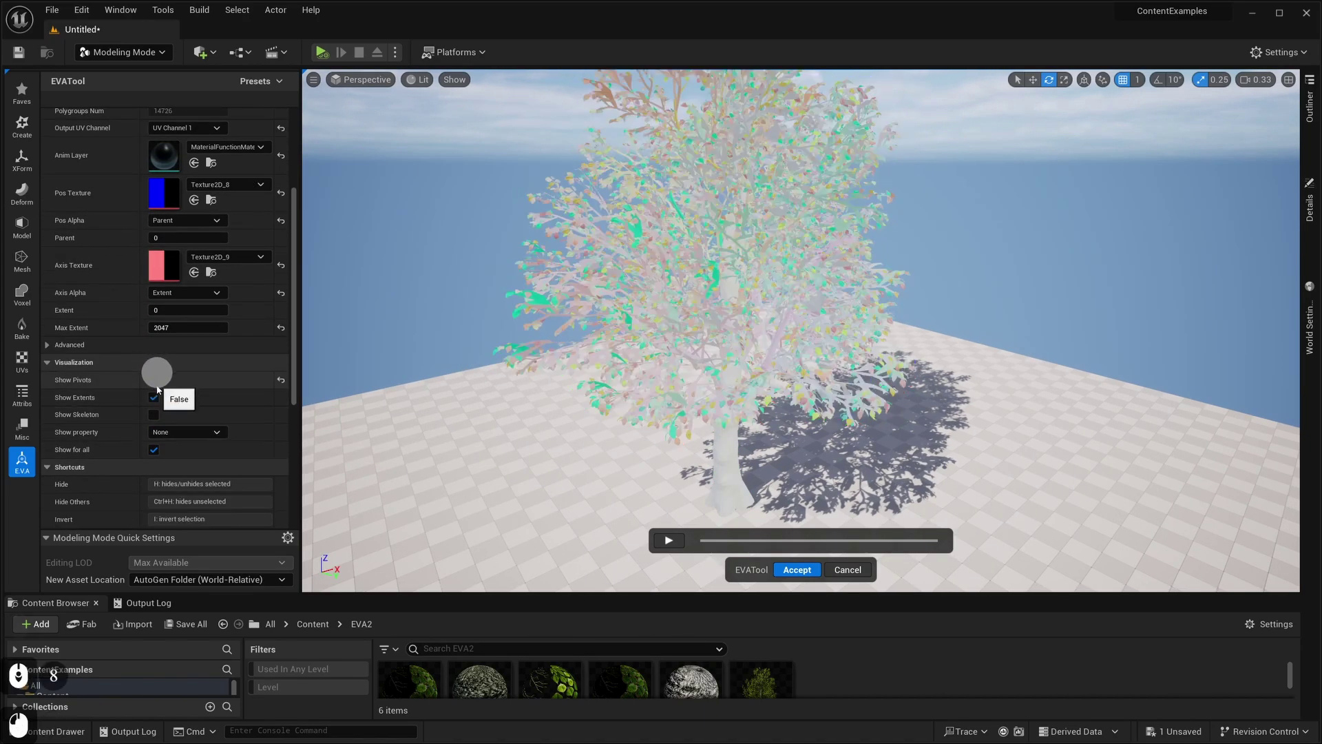
pyautogui.click(153, 397)
pyautogui.moveTo(438, 425)
pyautogui.mouseDown(button='right')
pyautogui.moveTo(483, 447)
pyautogui.moveTo(439, 455)
pyautogui.moveTo(438, 399)
pyautogui.moveTo(438, 413)
pyautogui.mouseUp(button='right')
pyautogui.press('w')
pyautogui.press('e')
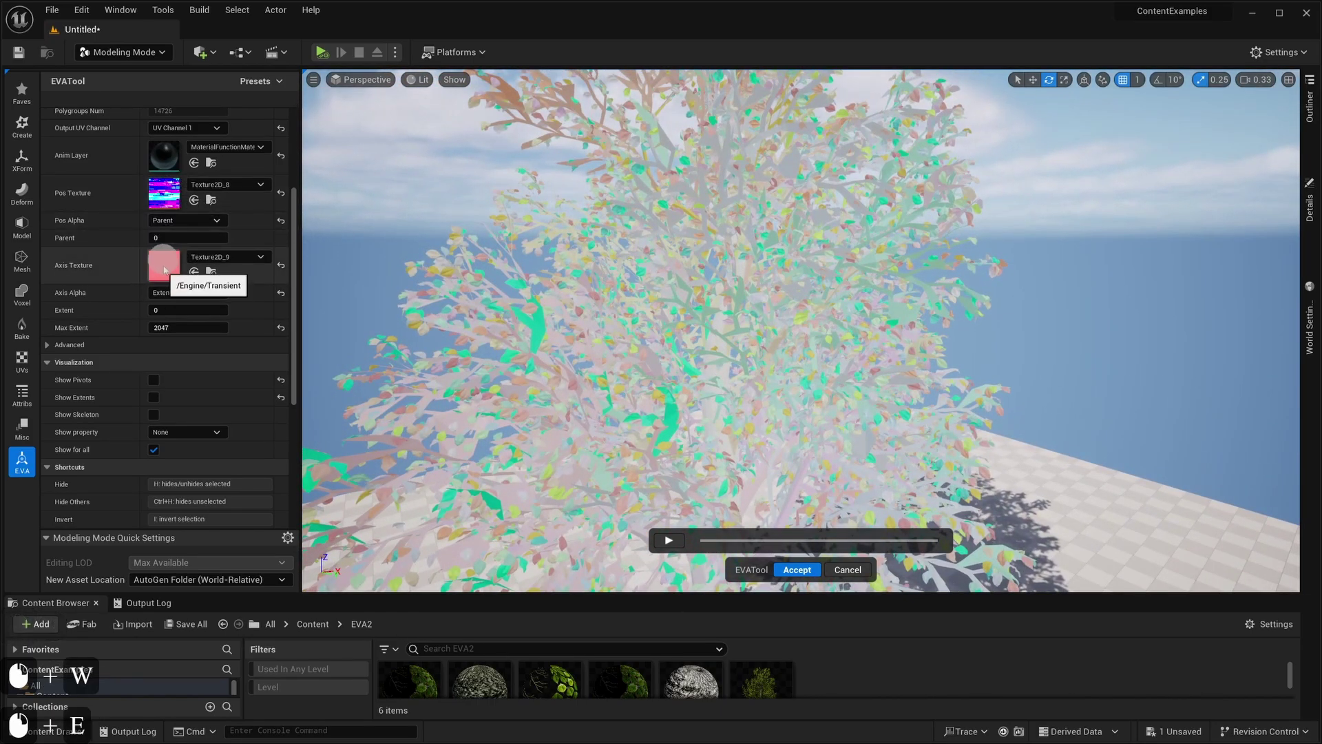
pyautogui.press('s')
pyautogui.moveTo(732, 251); pyautogui.dragTo(732, 279, button='right')
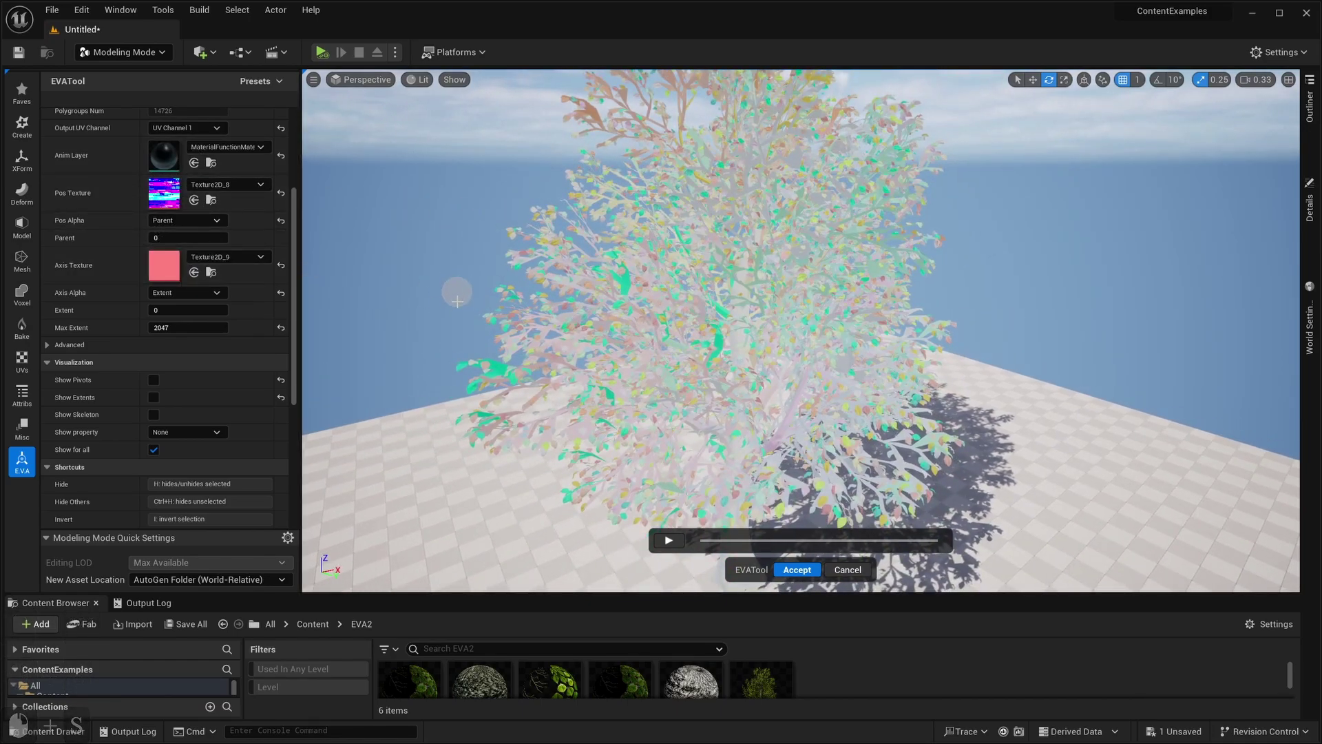
# Step: Select the tree's trunk and hide all the unselected parts
pyautogui.press('s')
pyautogui.moveTo(457, 289); pyautogui.dragTo(467, 303, button='right')
pyautogui.press('q')
pyautogui.press('w')
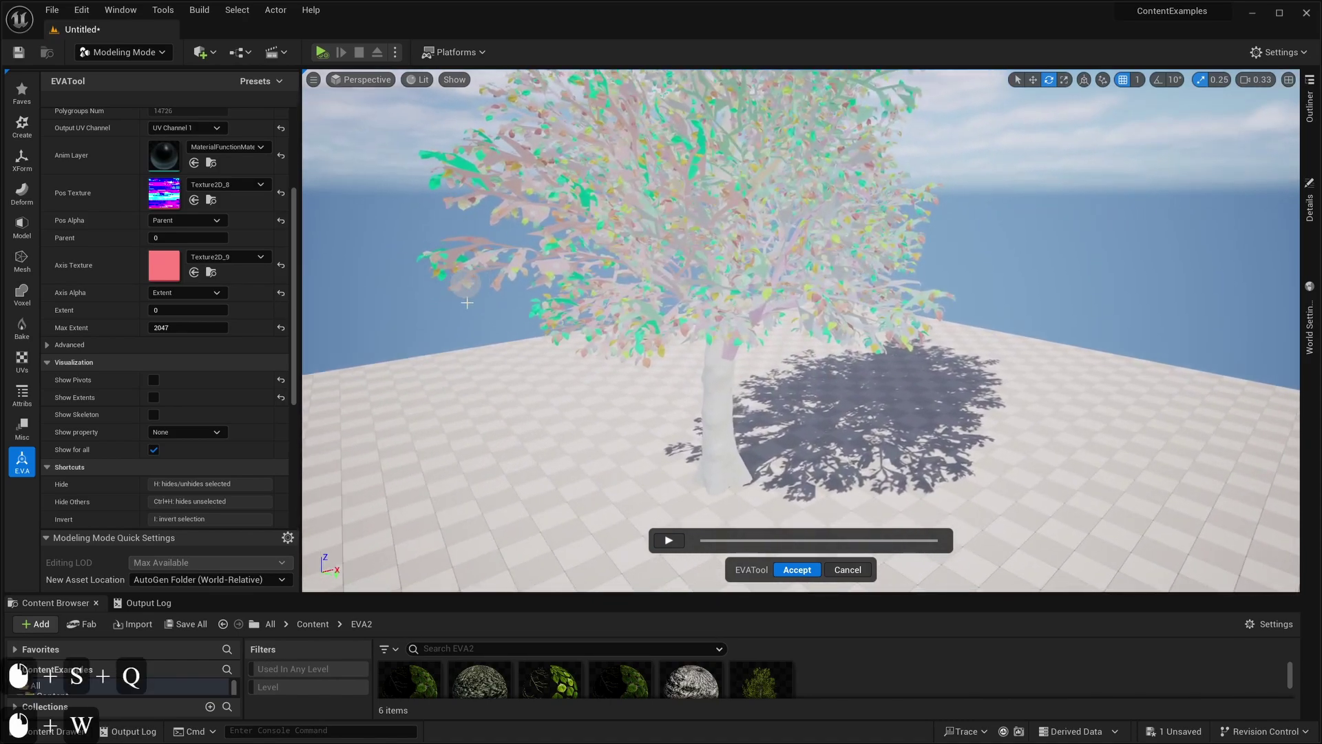
pyautogui.click(716, 435)
pyautogui.hotkey('ctrl', 'h')
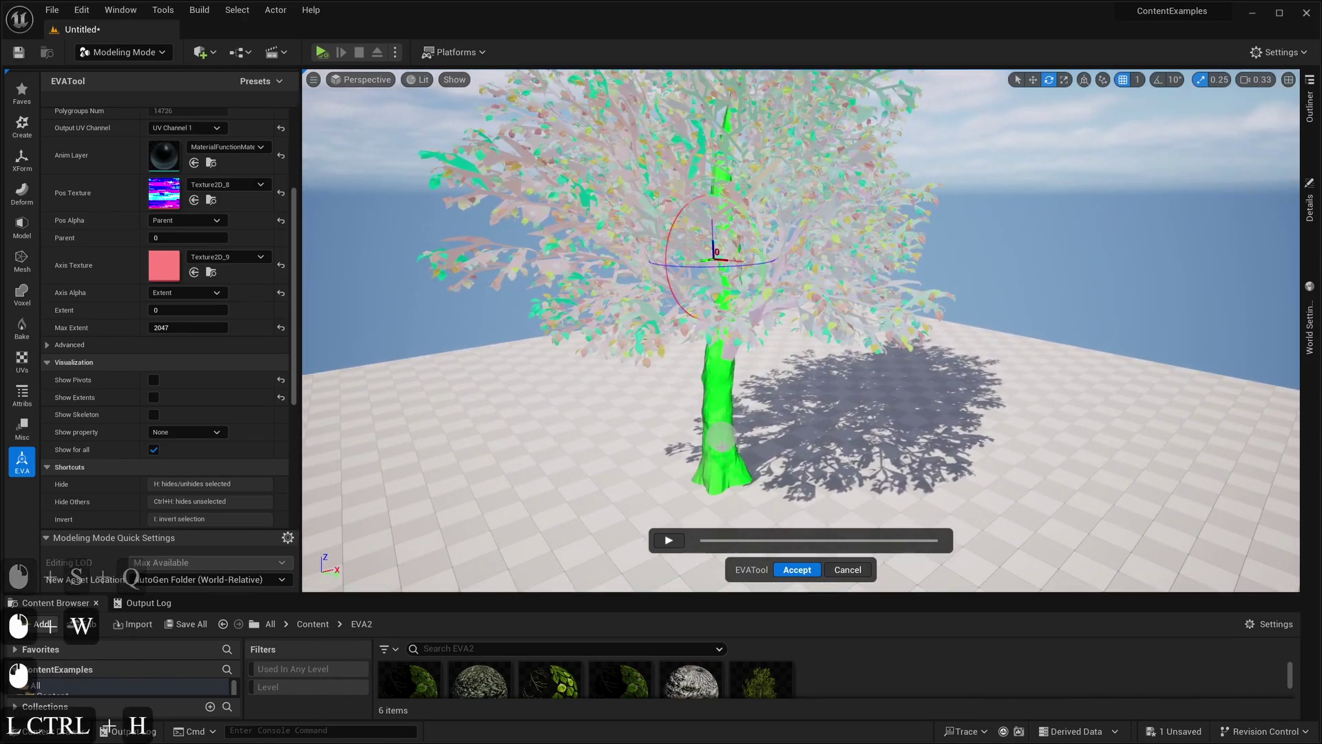
# Step: Bring the hidden parts of the tree back into view around the isolated trunk
pyautogui.click(760, 380)
pyautogui.click(714, 358)
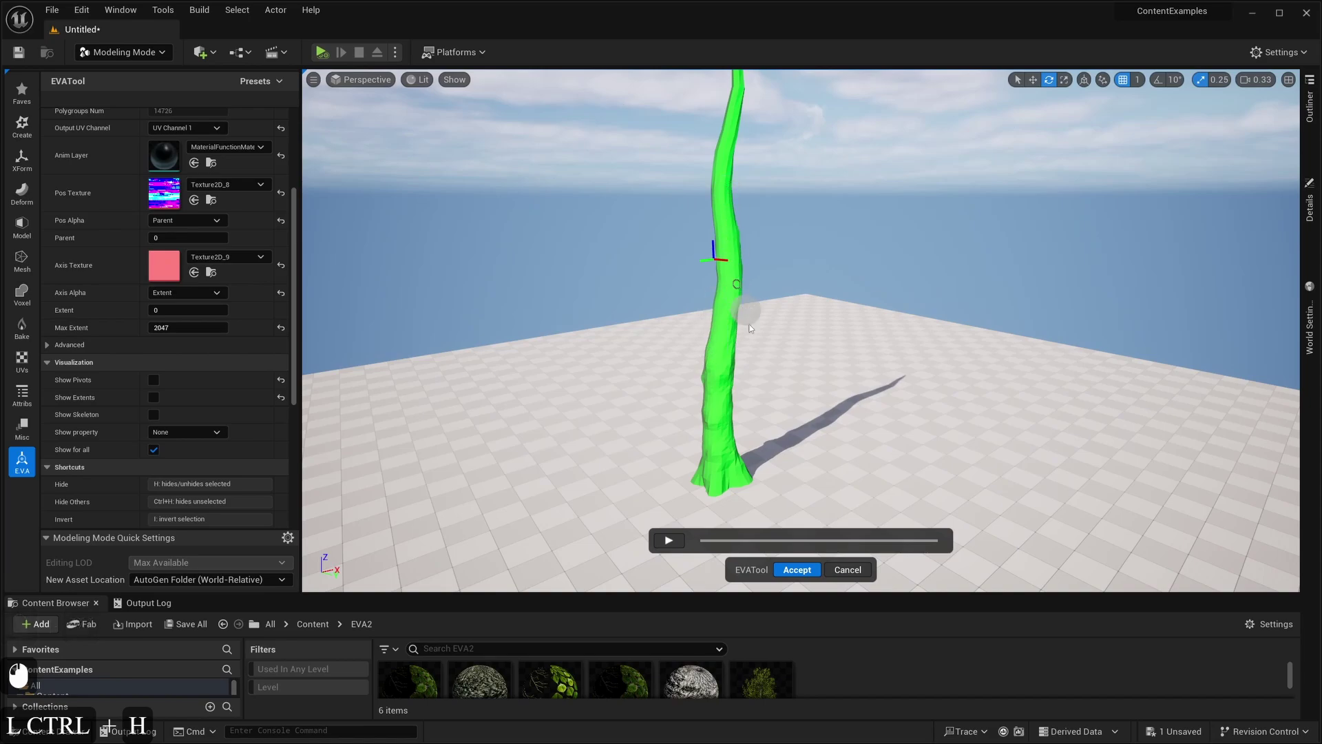
pyautogui.click(746, 363)
pyautogui.click(717, 378)
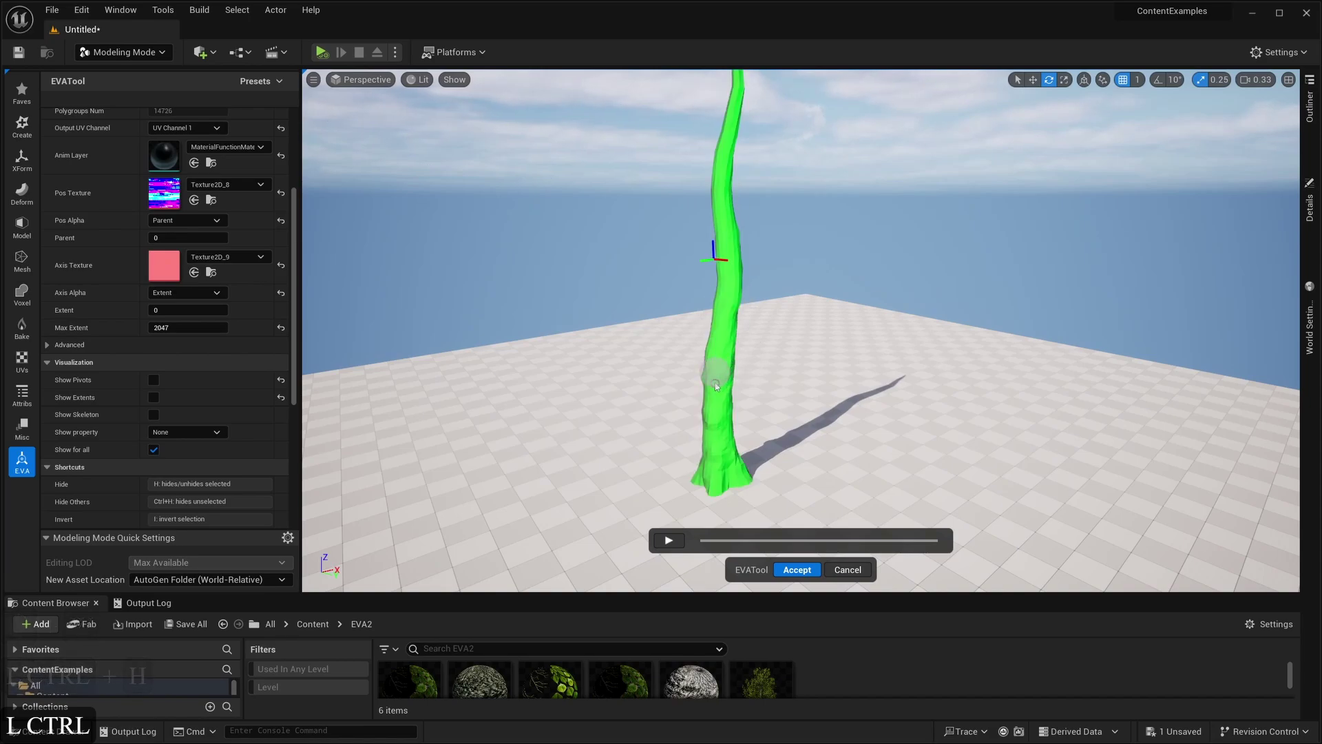
pyautogui.hotkey('ctrl', 'h')
# Step: Examine the coloured parts of the whole tree from several angles and distances
pyautogui.moveTo(848, 405); pyautogui.dragTo(844, 400, button='right')
pyautogui.press('s')
pyautogui.press('w')
pyautogui.press('w')
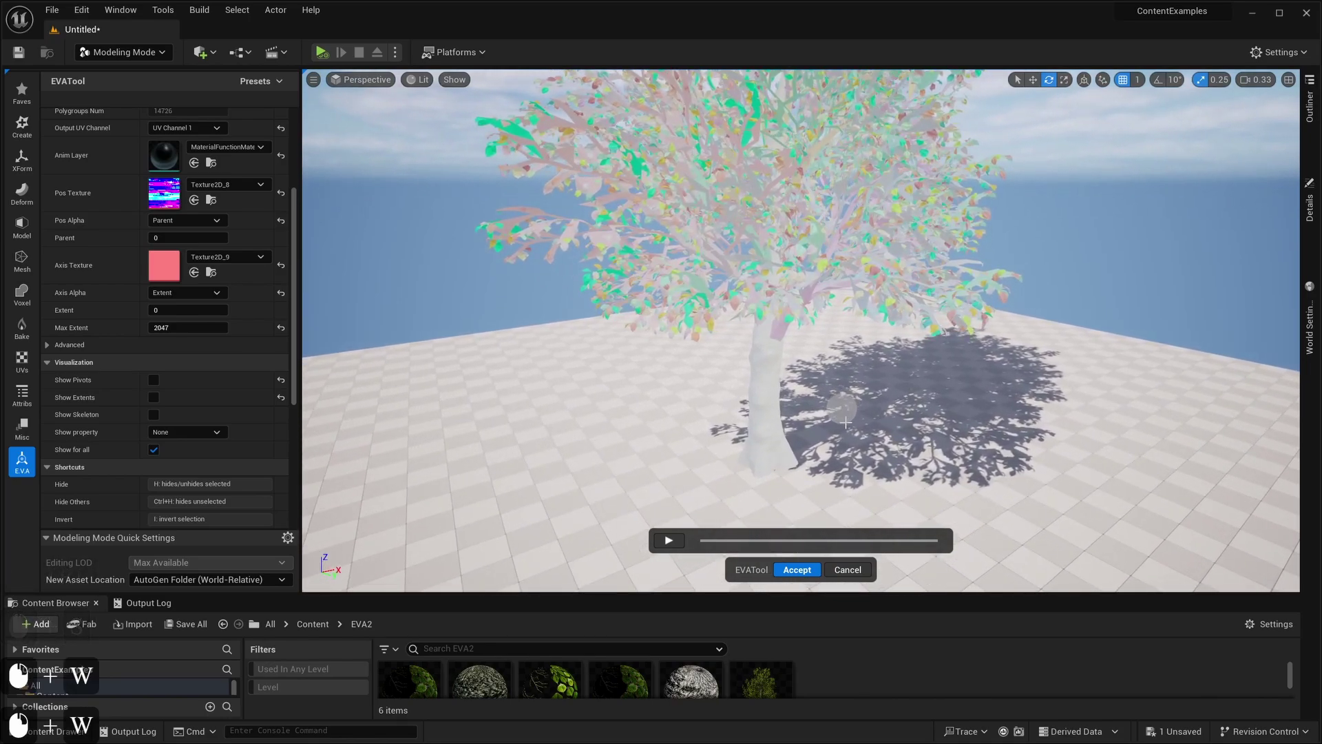
pyautogui.moveTo(851, 432)
pyautogui.mouseDown(button='right')
pyautogui.moveTo(849, 343)
pyautogui.moveTo(852, 423)
pyautogui.mouseUp(button='right')
pyautogui.press('s')
pyautogui.press('d')
pyautogui.press('w')
pyautogui.press('a')
pyautogui.press('s')
pyautogui.press('a')
pyautogui.press('w')
pyautogui.press('s')
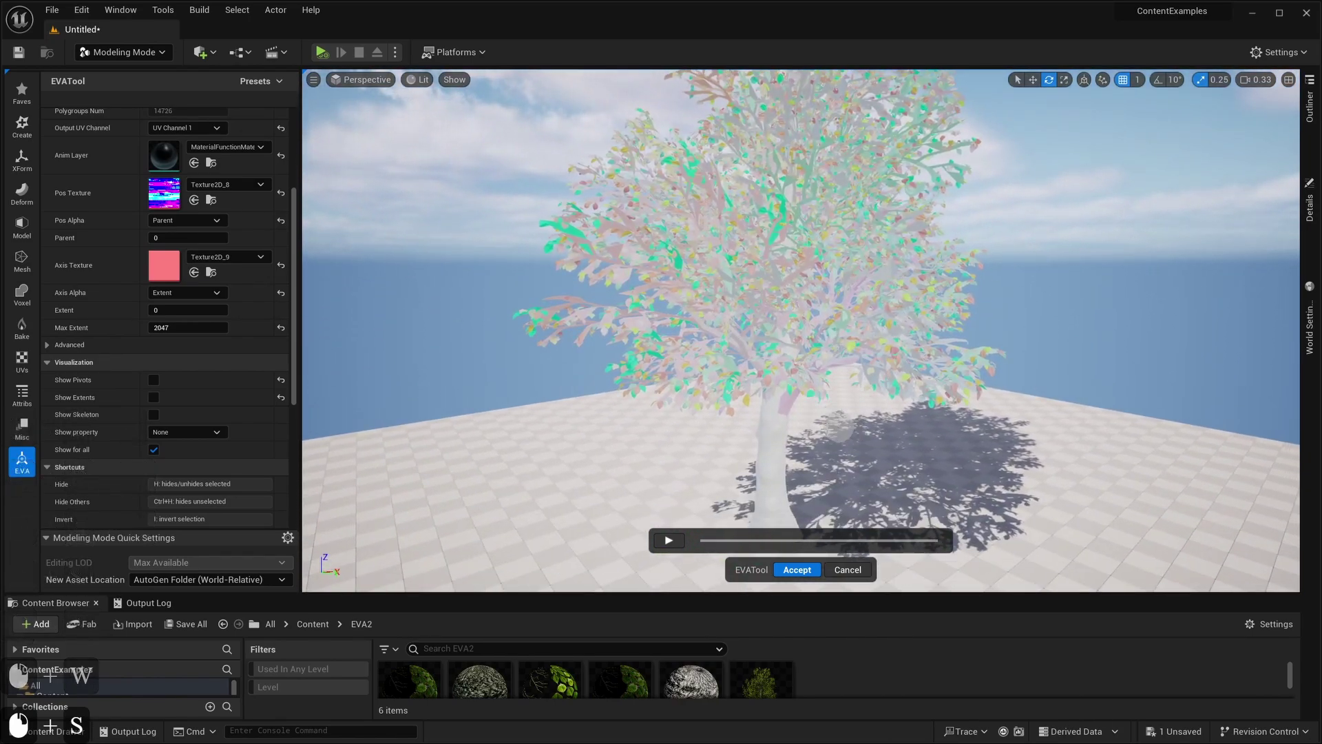
# Step: Open the UV view beside the viewport and show the tree's UV layout
pyautogui.scroll(10, 221, 172)
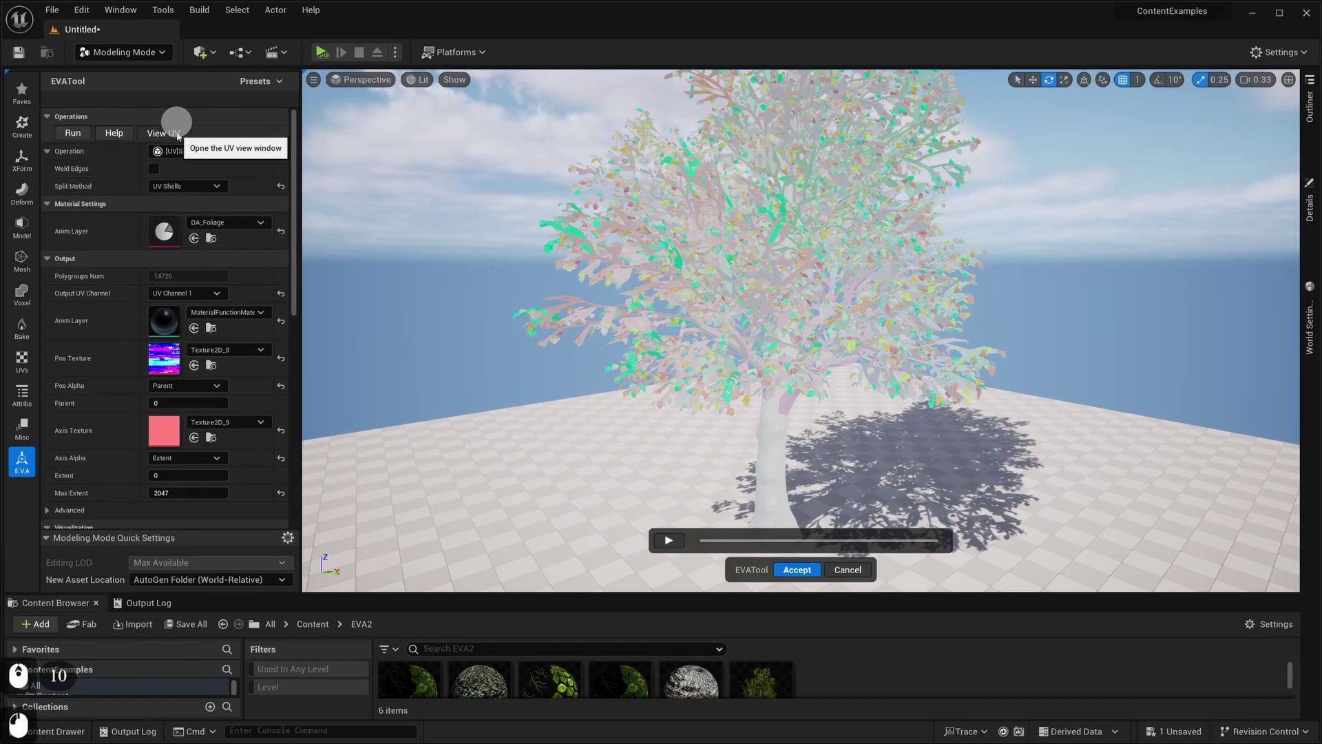
pyautogui.click(177, 135)
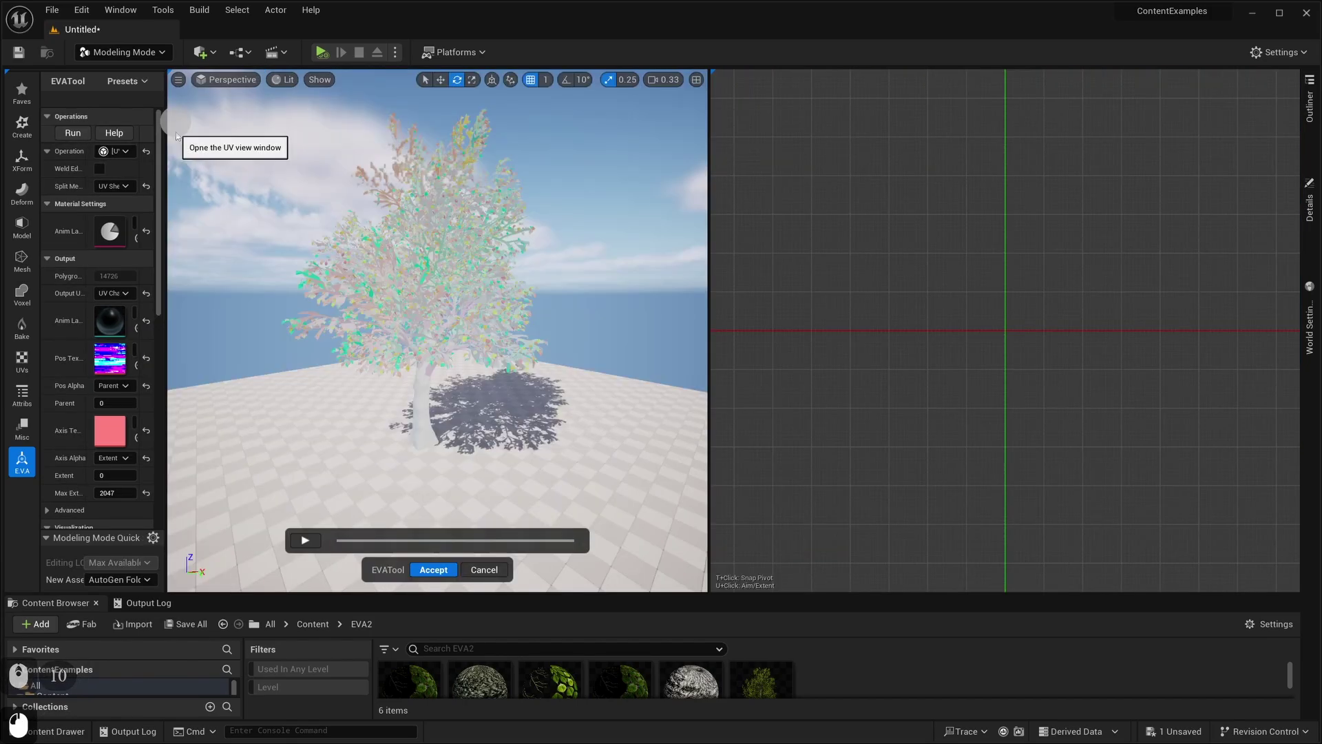
pyautogui.click(921, 369)
pyautogui.scroll(-15, 921, 370)
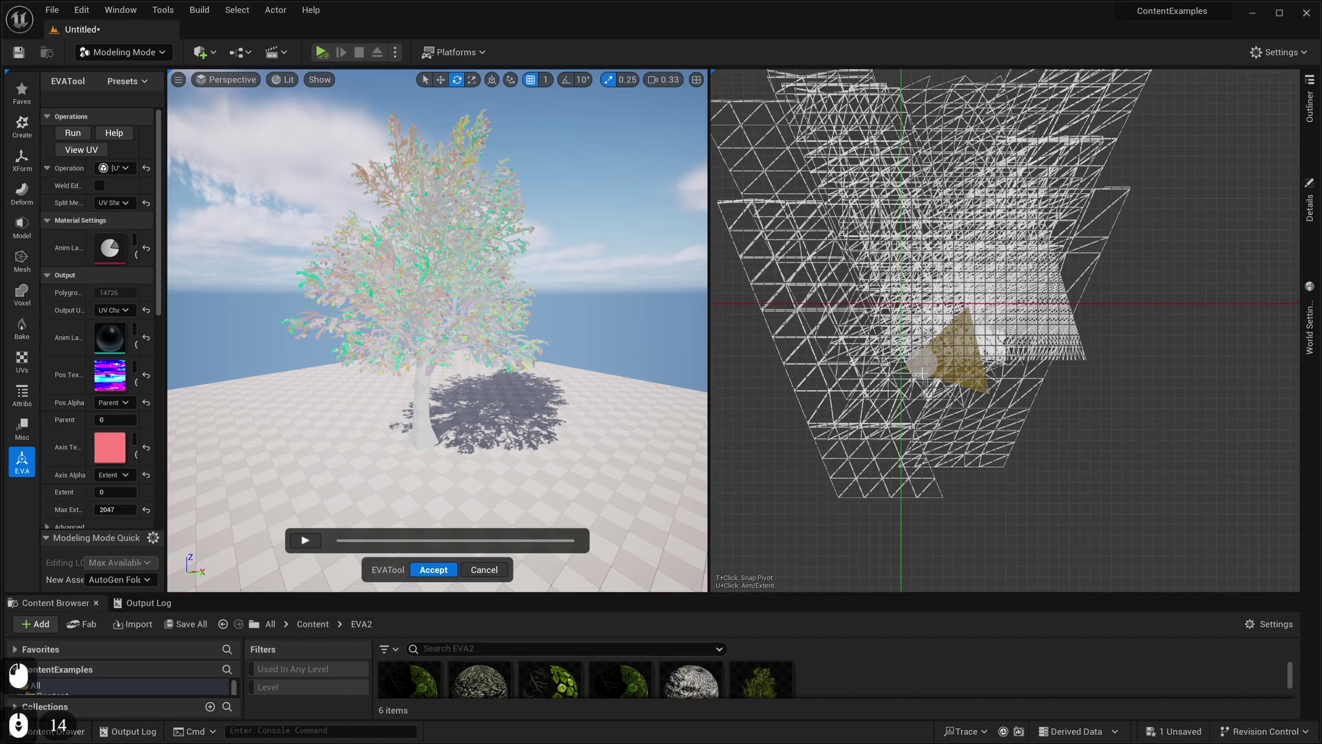
# Step: Select the large UV shells of the trunk and main branches and hide all the unselected parts
pyautogui.moveTo(1051, 403); pyautogui.dragTo(1049, 435, button='right')
pyautogui.moveTo(765, 161); pyautogui.dragTo(1087, 282)
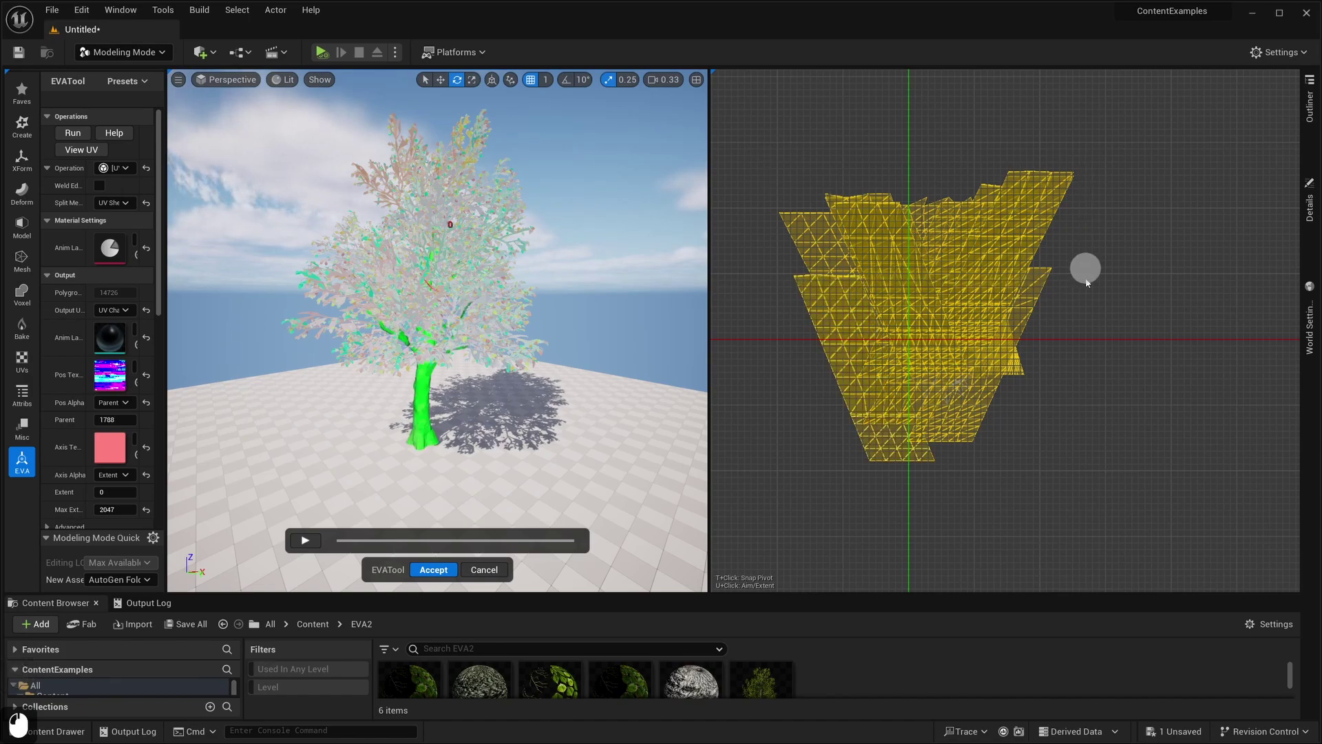
pyautogui.press('ctrl')
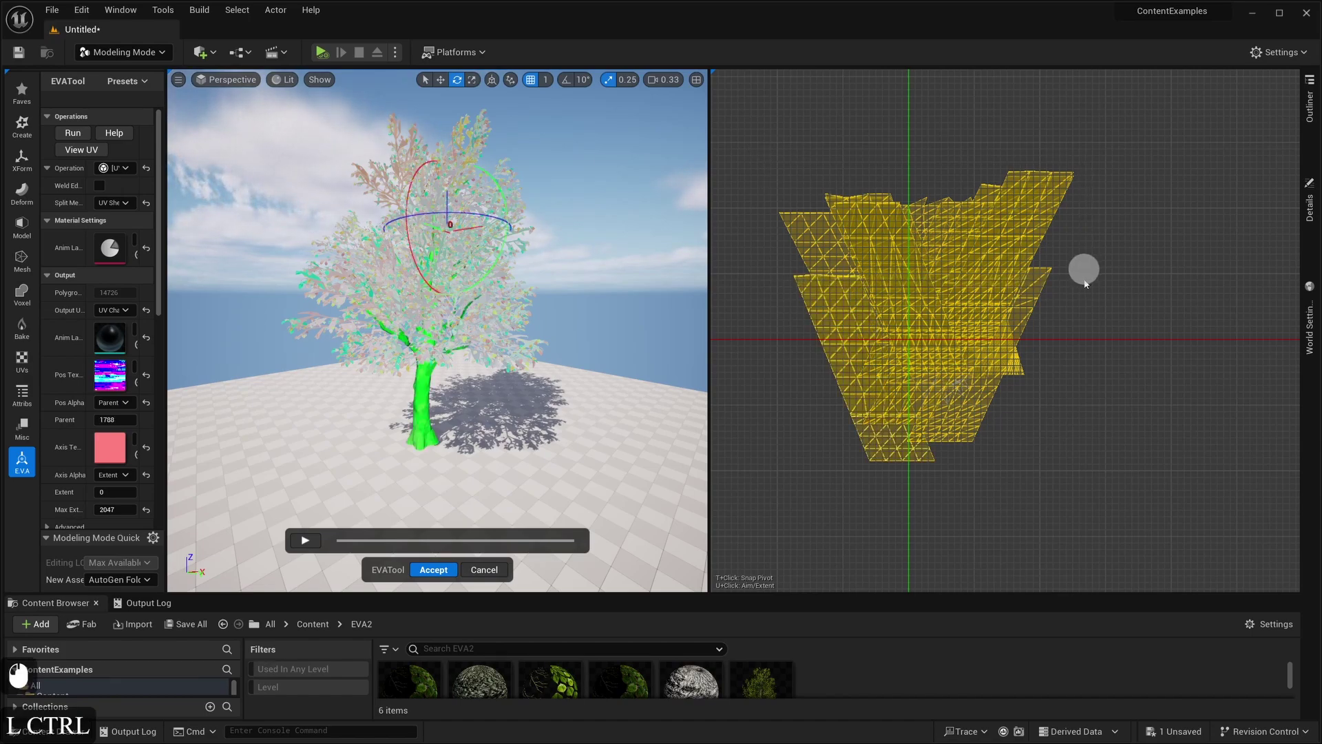
pyautogui.hotkey('ctrl', 'h')
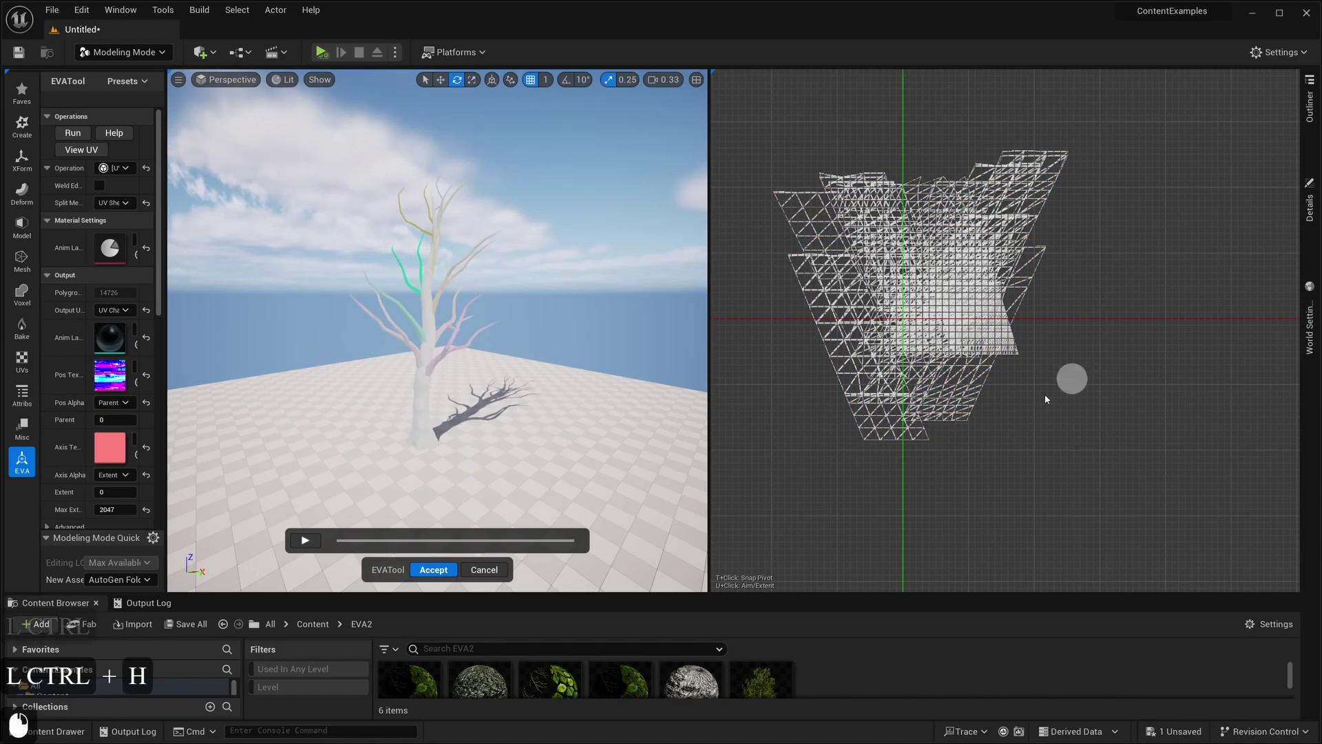
pyautogui.moveTo(564, 463); pyautogui.dragTo(536, 470, button='right')
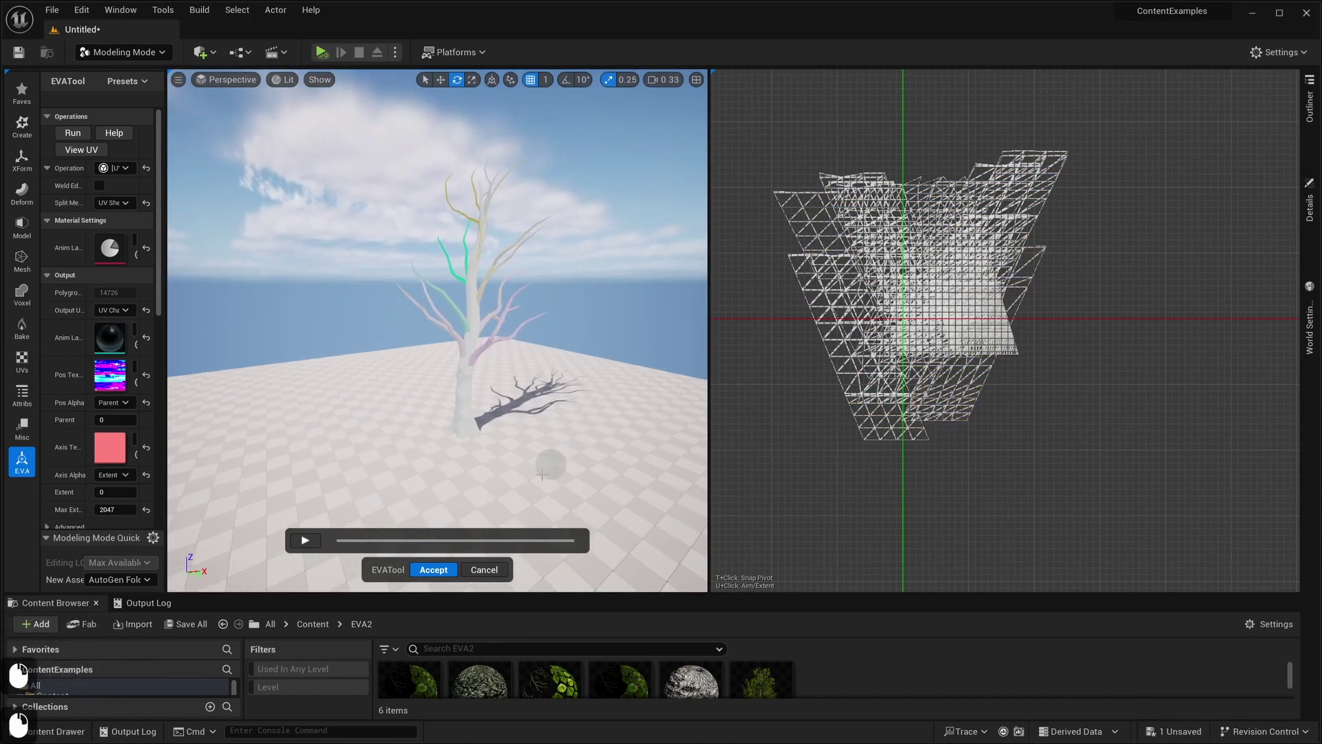
pyautogui.scroll(7, 467, 435)
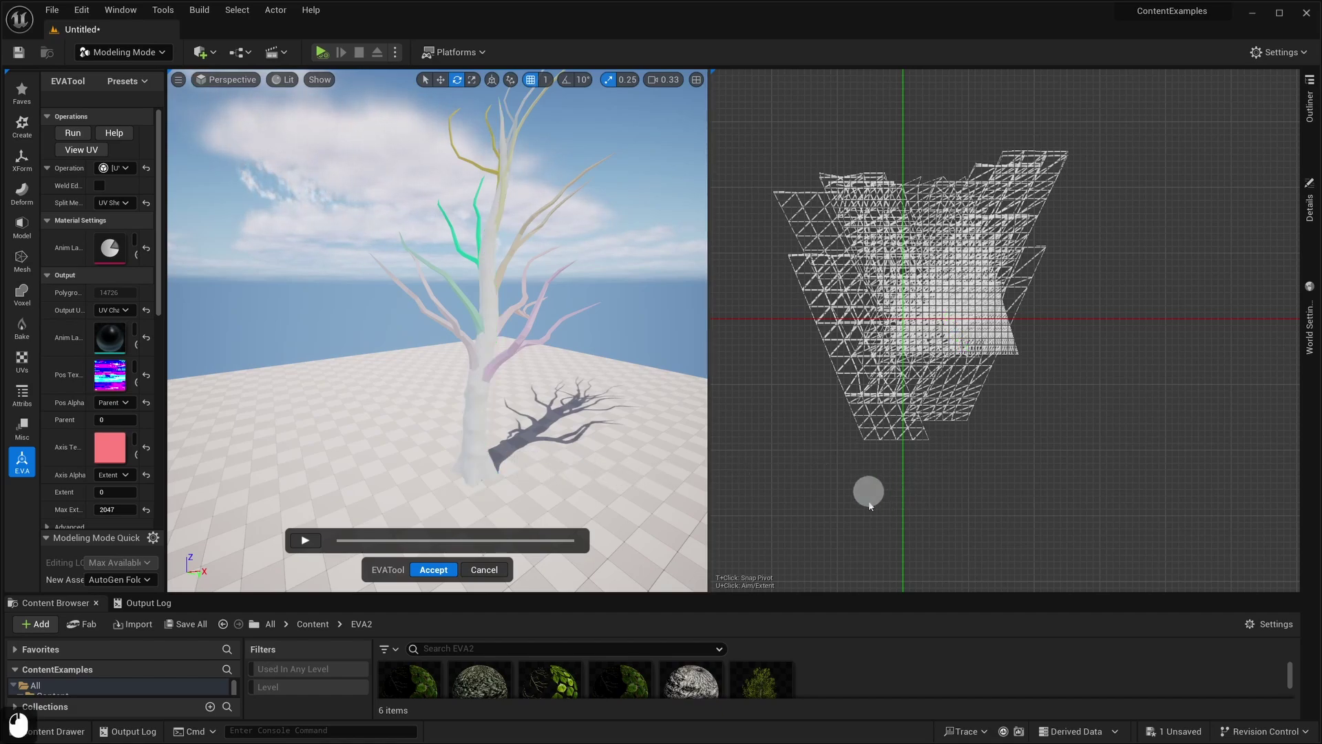
# Step: Preview pivot snapping at several points of the branch shells in the UV view
pyautogui.press('t')
pyautogui.click(984, 348)
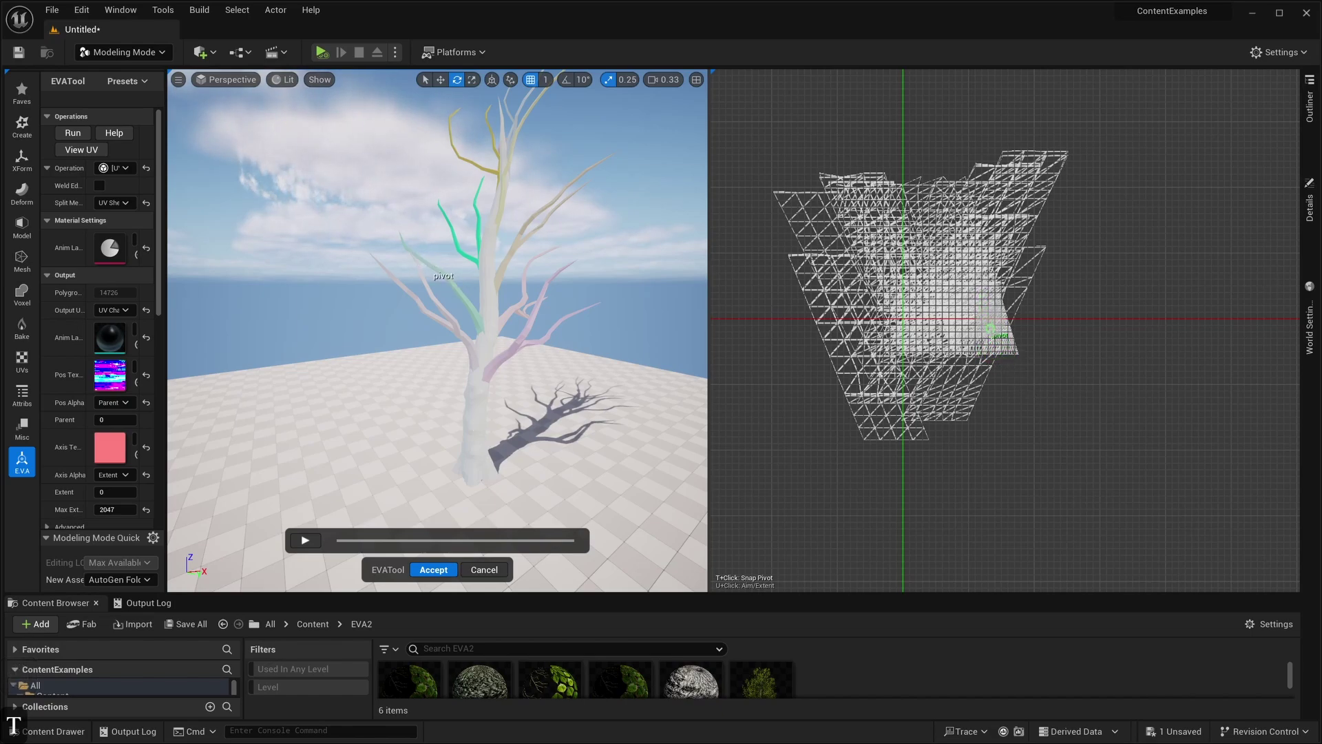
pyautogui.click(965, 418)
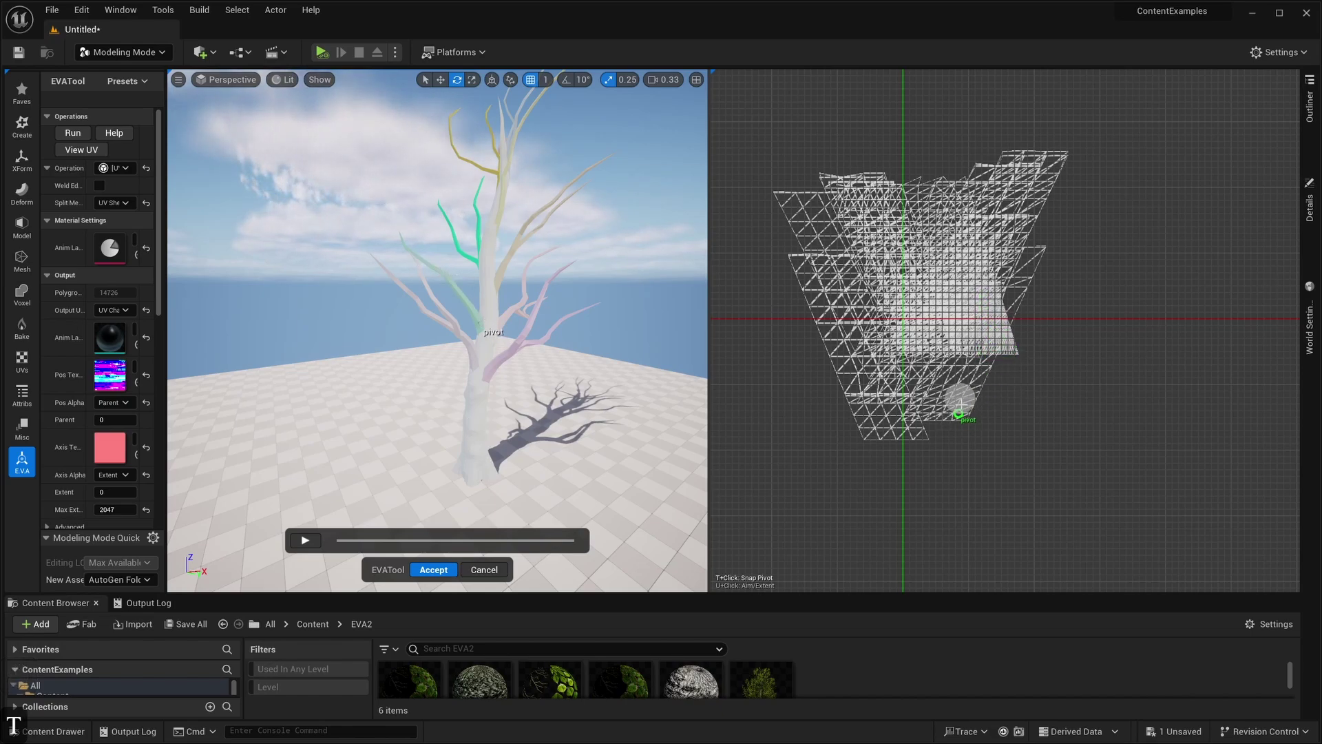
pyautogui.click(962, 406)
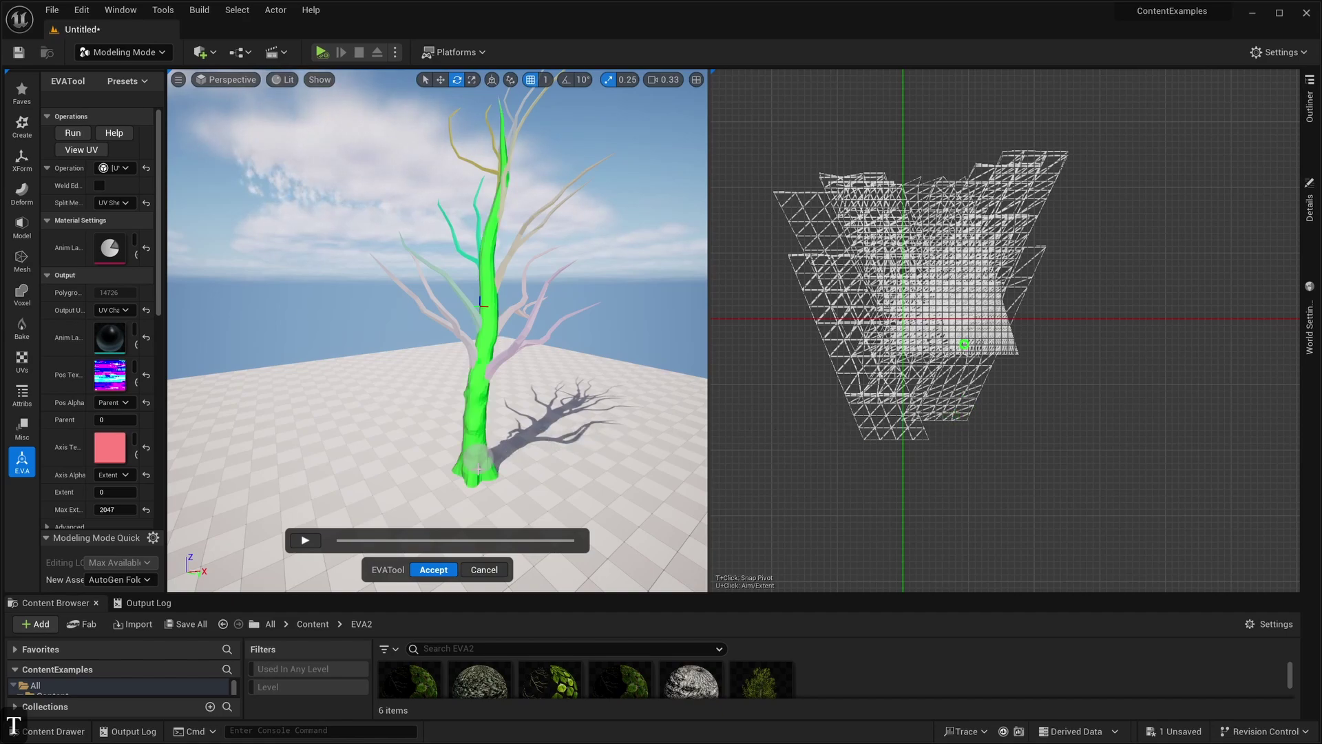
# Step: Select all the trunk and branch shells in the UV view and turn on the display of pivots
pyautogui.moveTo(828, 495); pyautogui.dragTo(861, 401, button='right')
pyautogui.scroll(2, 878, 332)
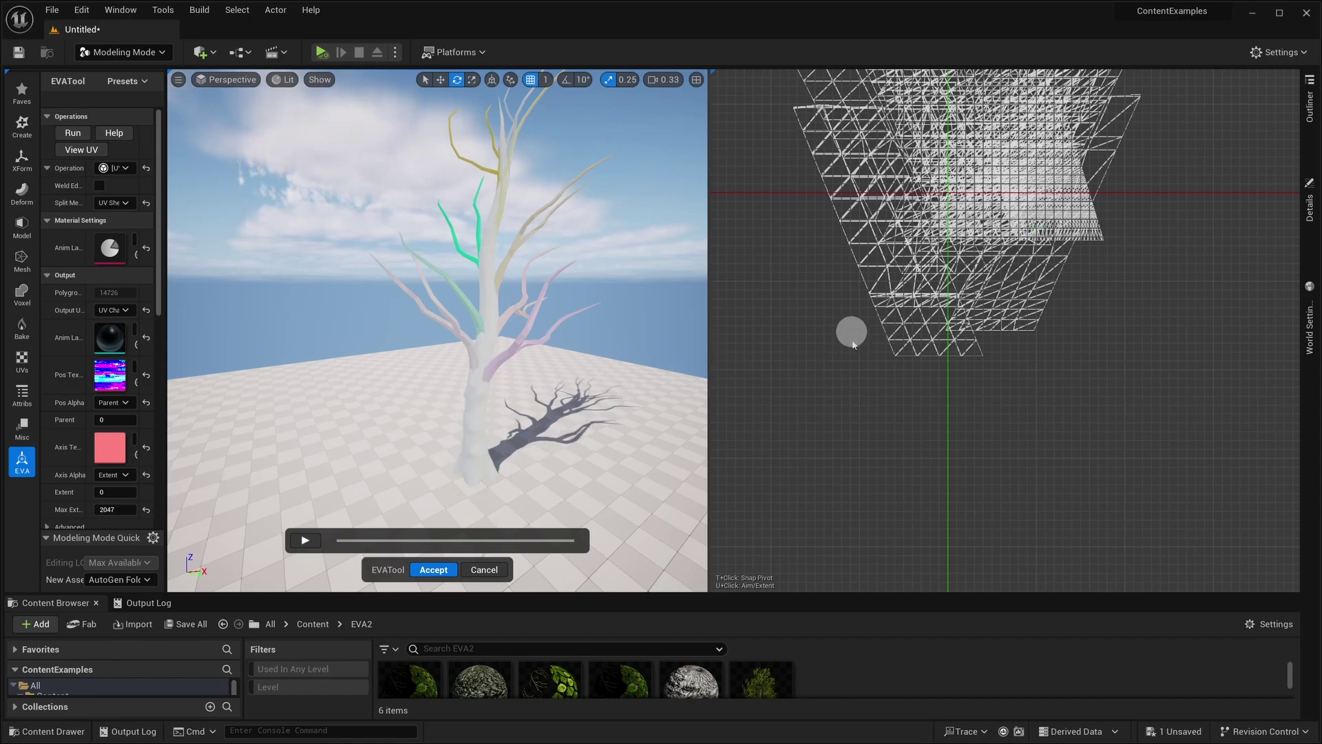
pyautogui.scroll(-3, 853, 344)
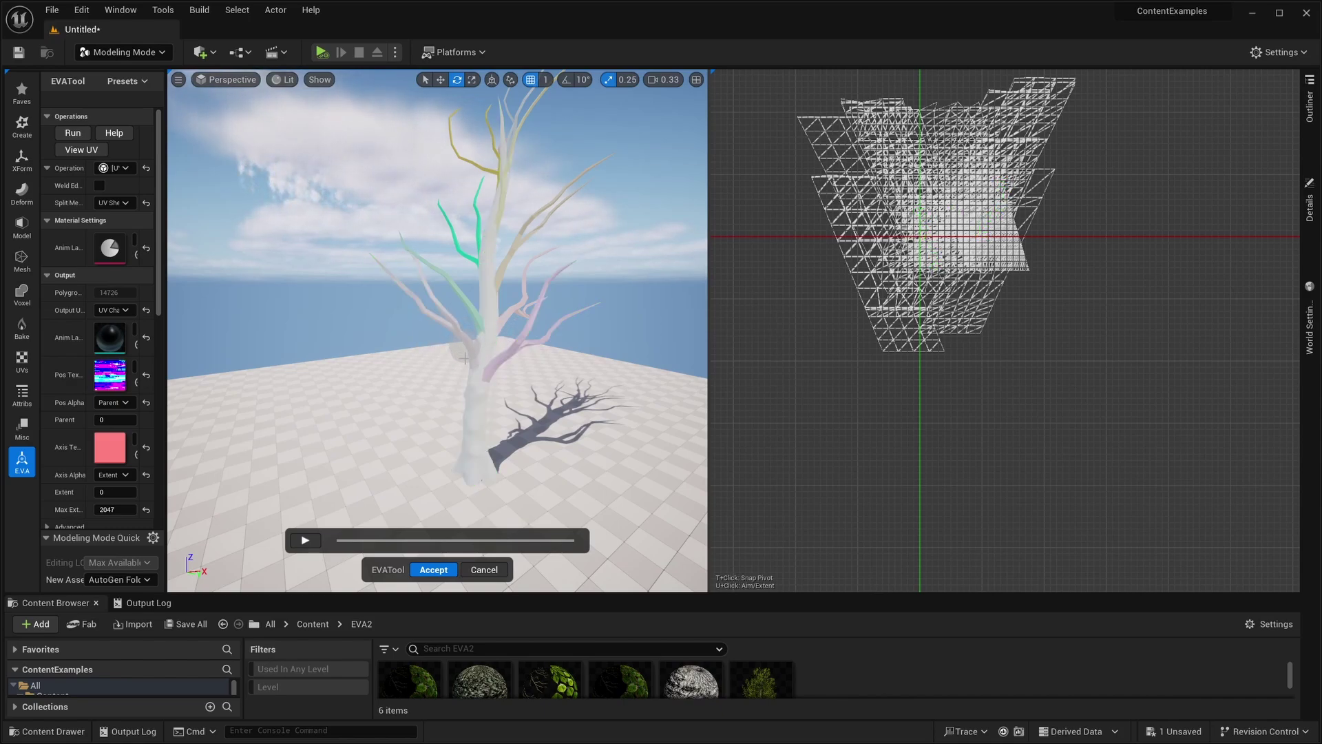
pyautogui.scroll(-3, 956, 471)
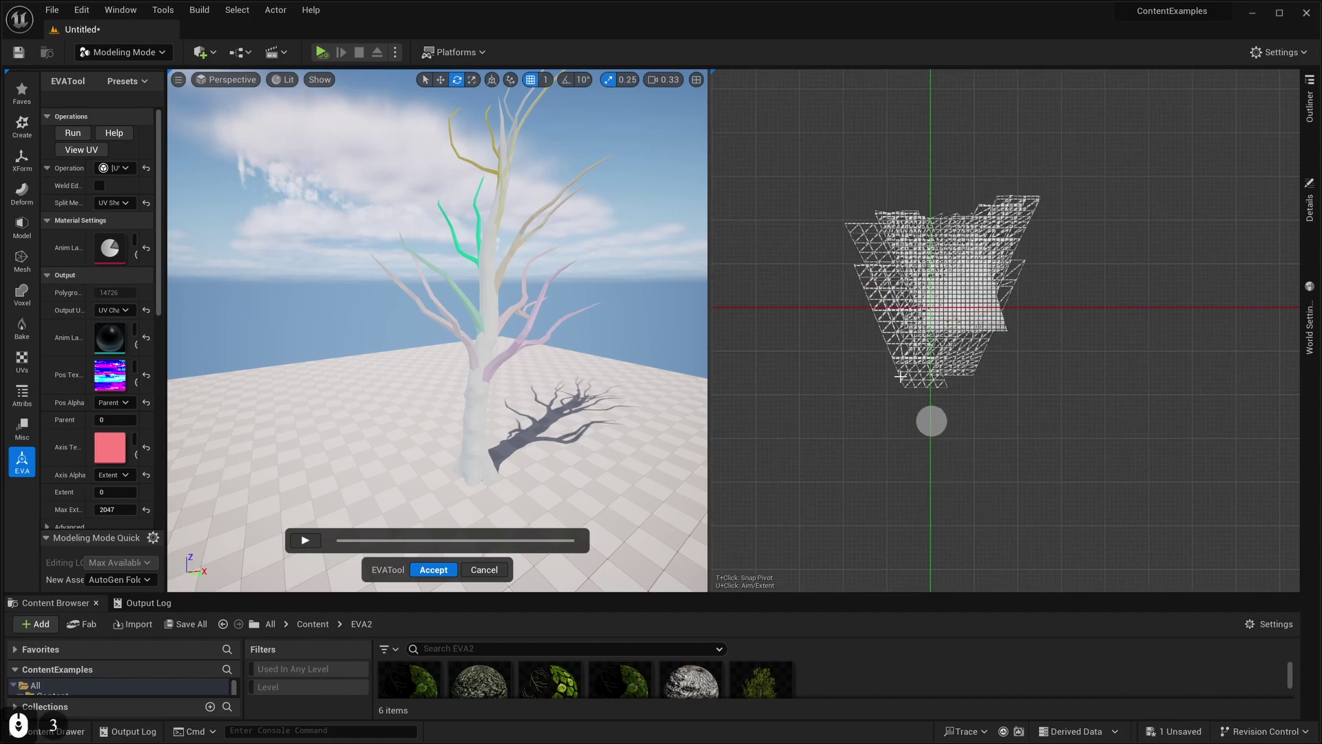
pyautogui.moveTo(858, 236); pyautogui.dragTo(1031, 524)
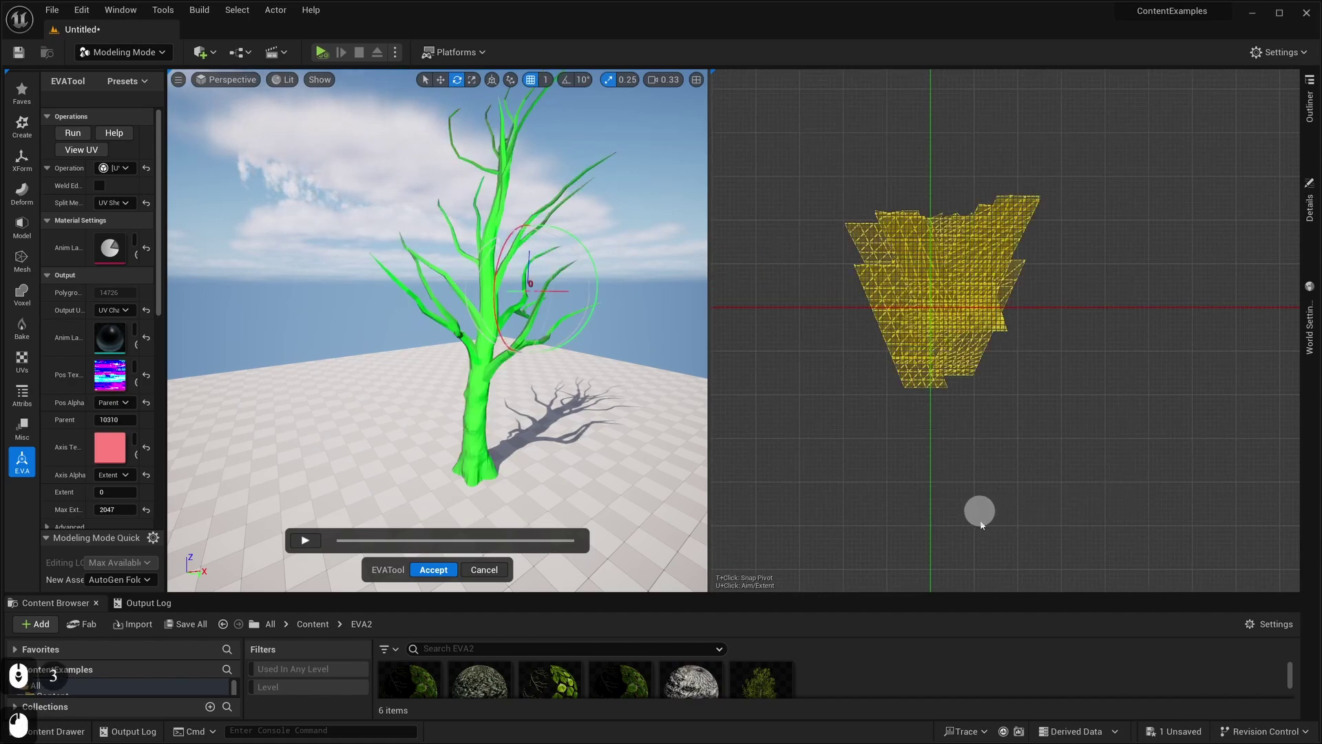
pyautogui.scroll(-7, 98, 412)
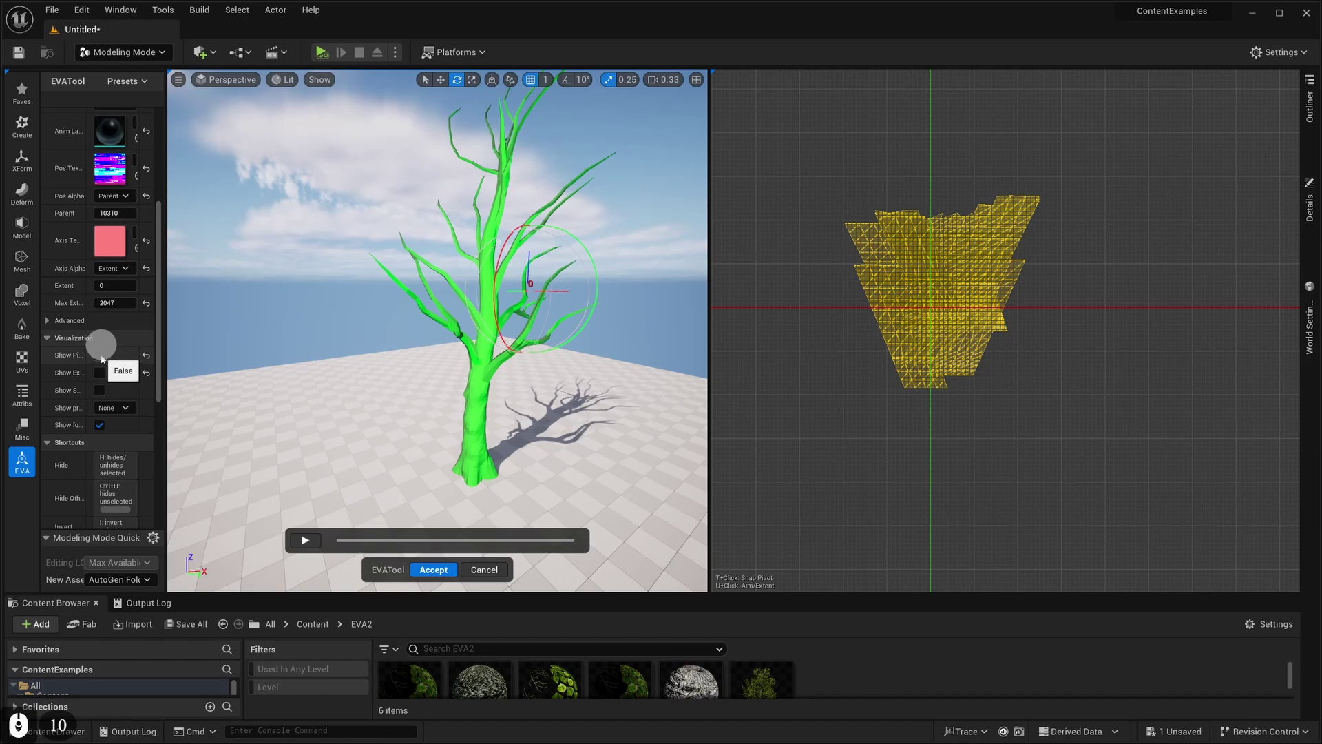
pyautogui.scroll(7, 130, 431)
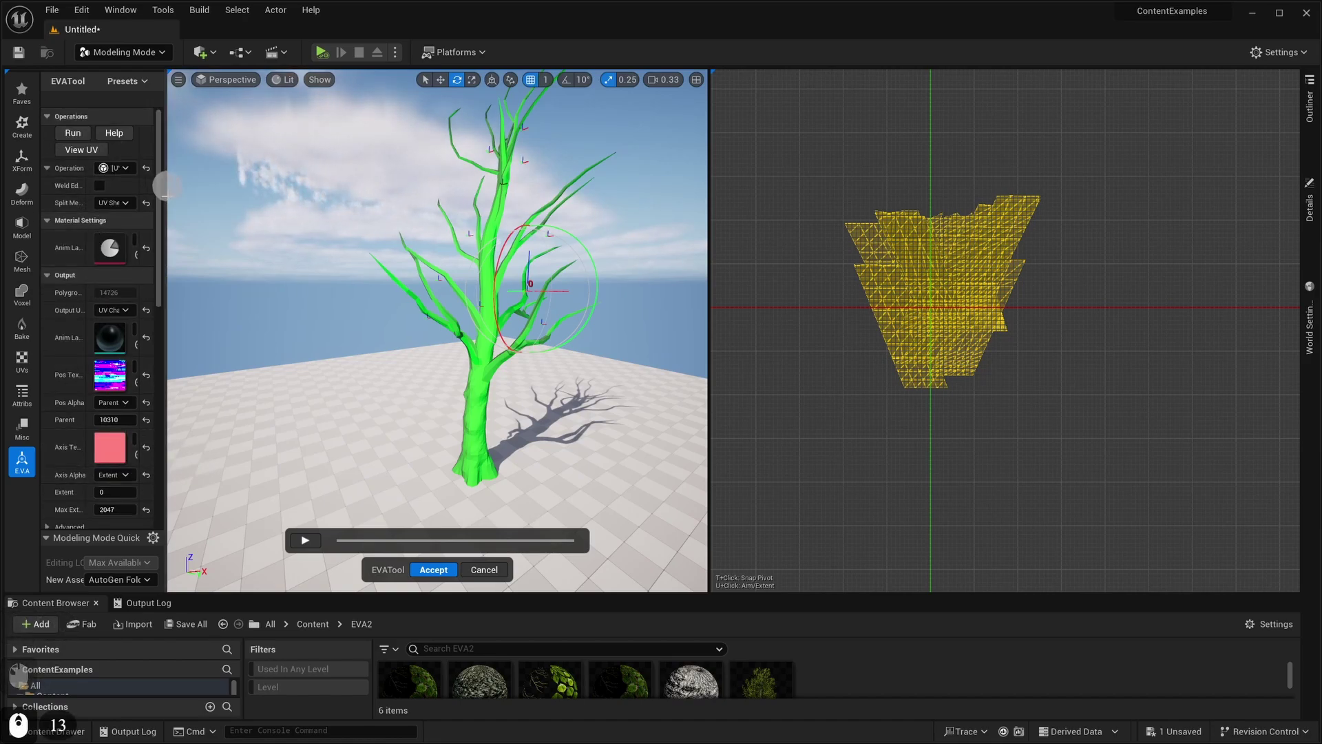
# Step: Snap the selected parts' pivots with the [Pivot]Snap operation, using UV space and the Bottom (Max V) side
pyautogui.moveTo(166, 197); pyautogui.dragTo(219, 196)
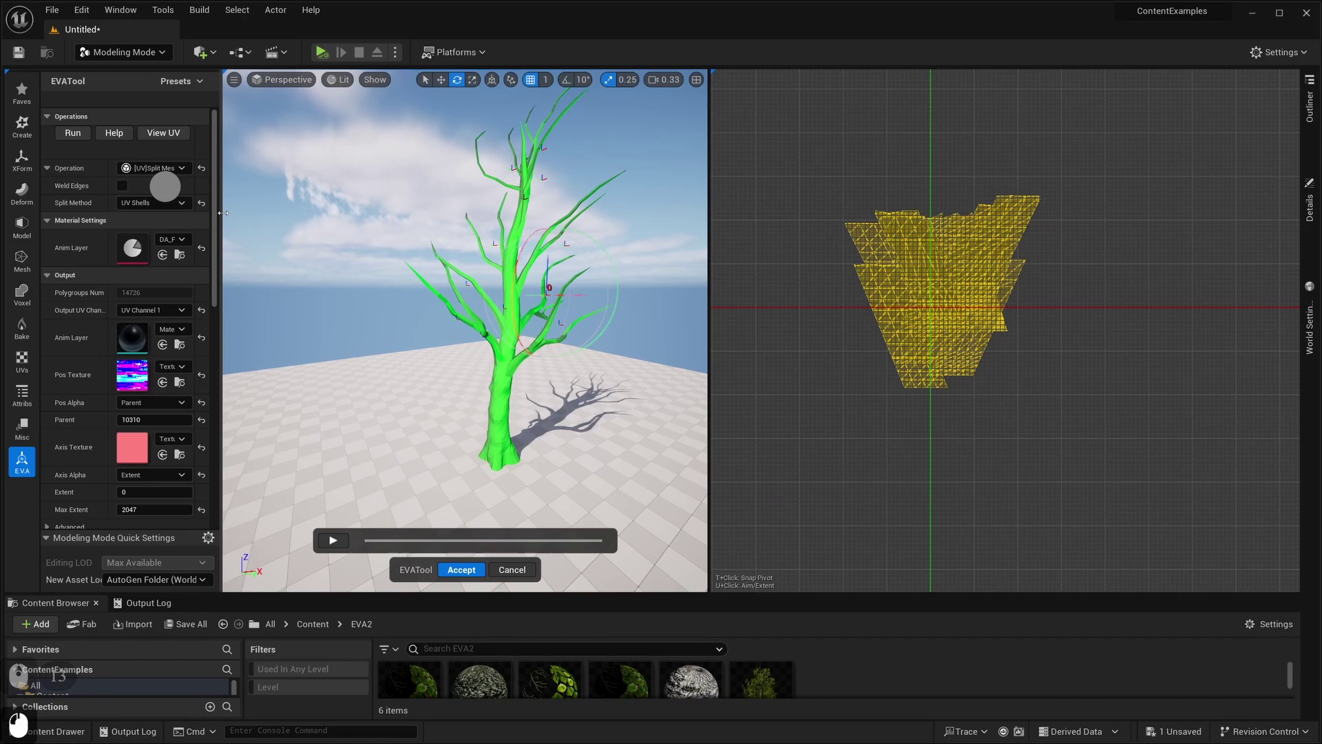
pyautogui.click(171, 169)
pyautogui.click(167, 343)
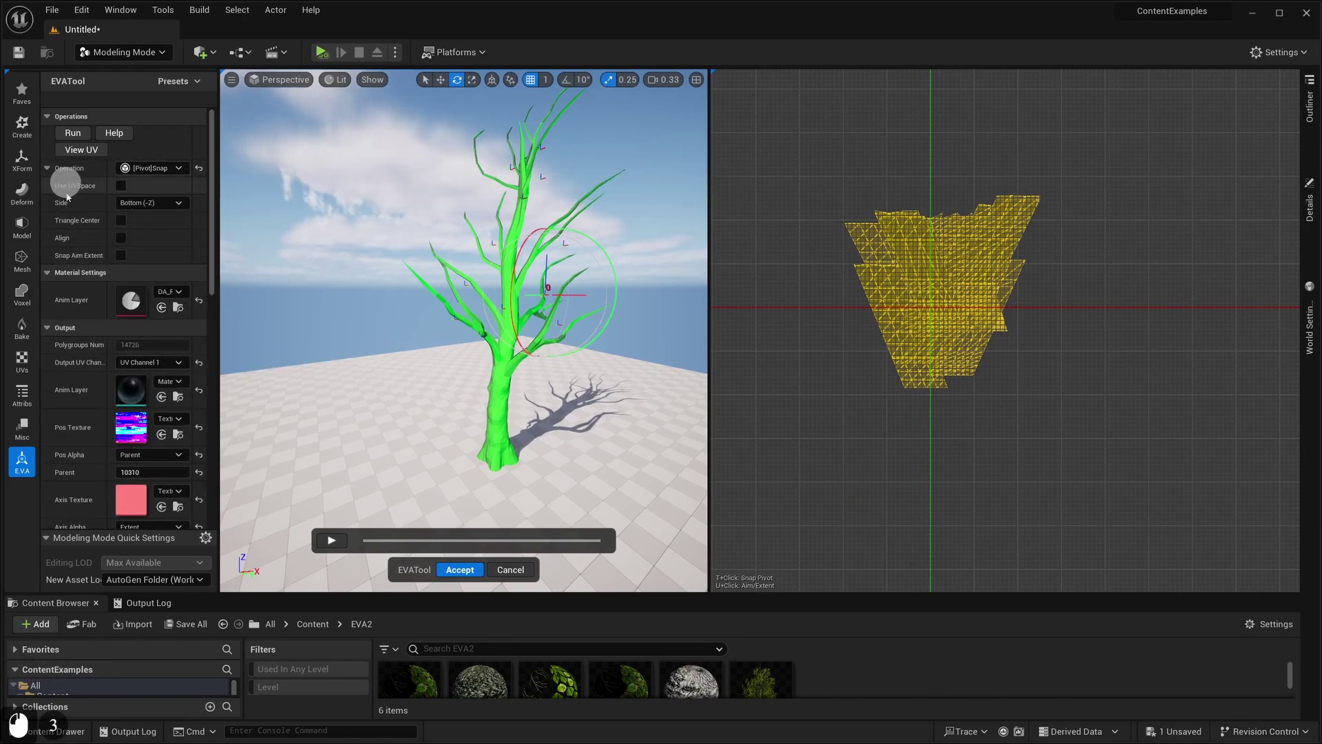
pyautogui.click(121, 186)
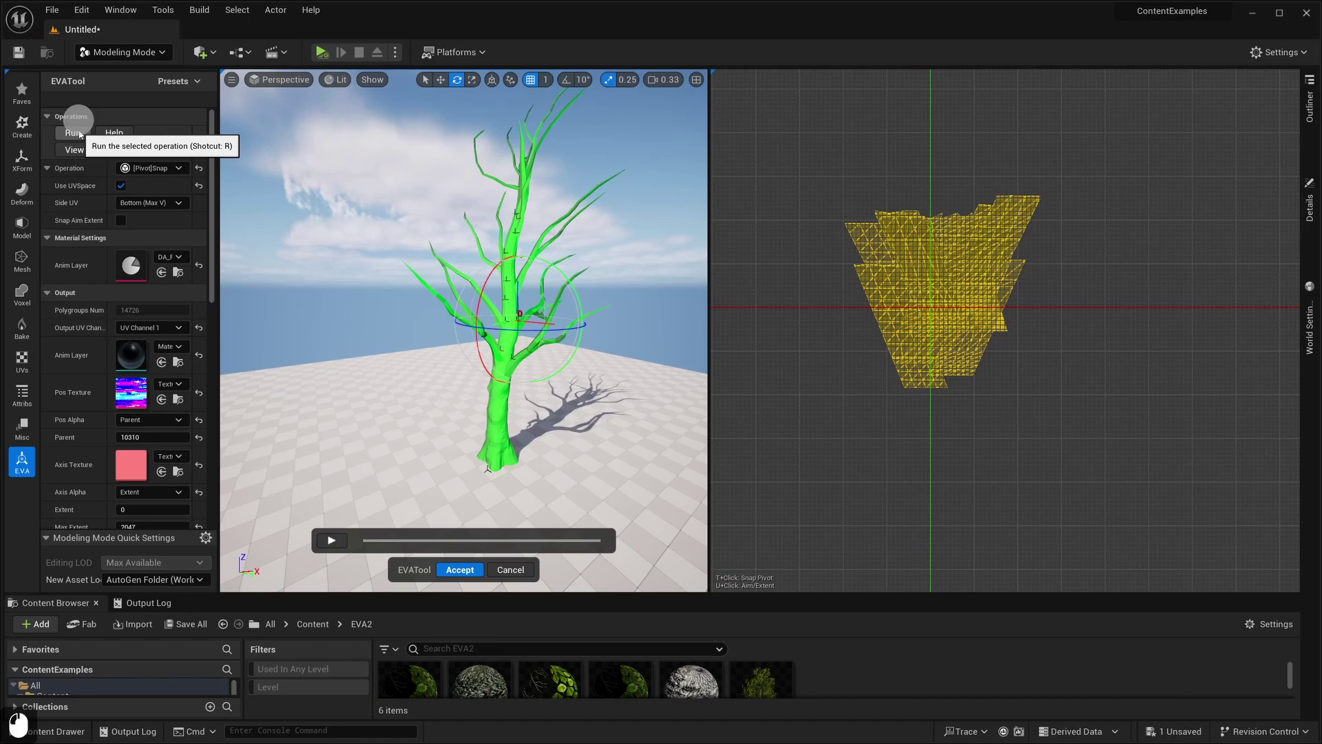
# Step: Check the snapped pivots at the branch bases, selecting single branches and then restoring the full trunk-and-branch selection
pyautogui.moveTo(404, 372); pyautogui.dragTo(404, 373, button='right')
pyautogui.press('w')
pyautogui.press('a')
pyautogui.press('d')
pyautogui.click(468, 378)
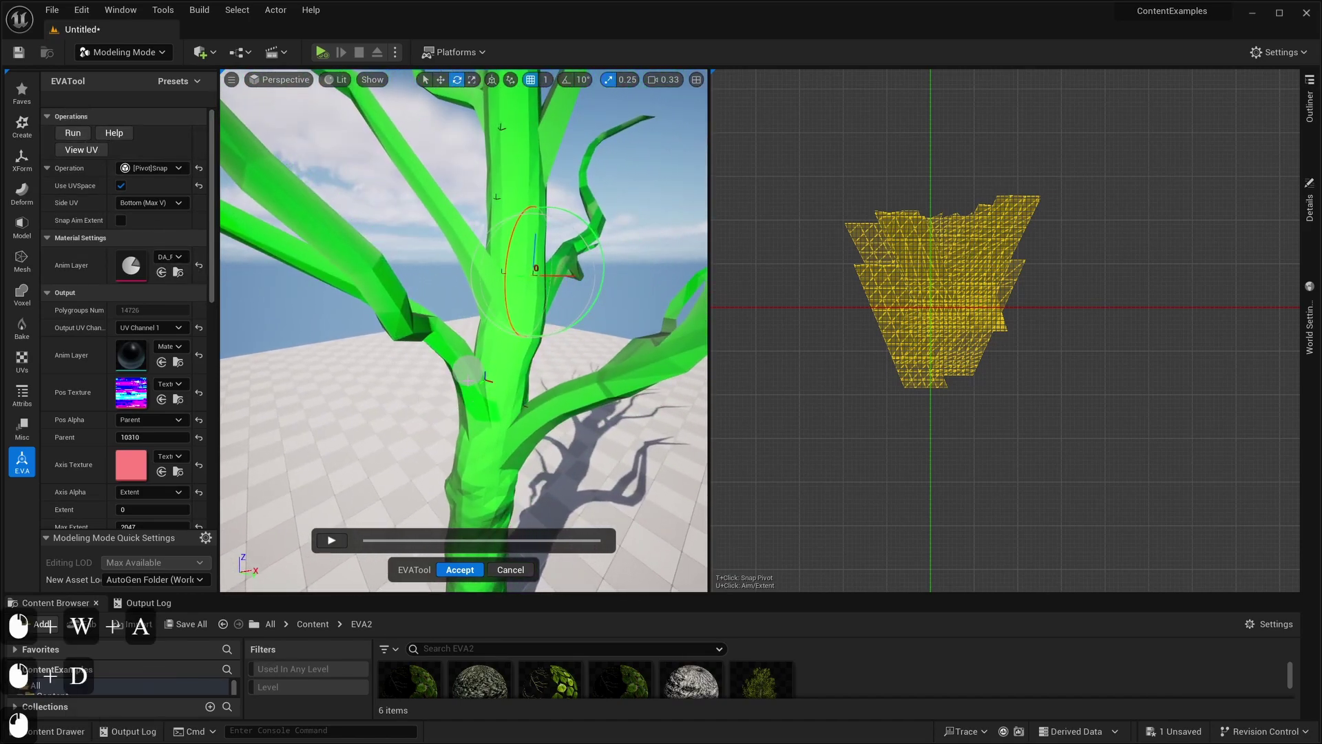
pyautogui.click(476, 379)
pyautogui.click(456, 226)
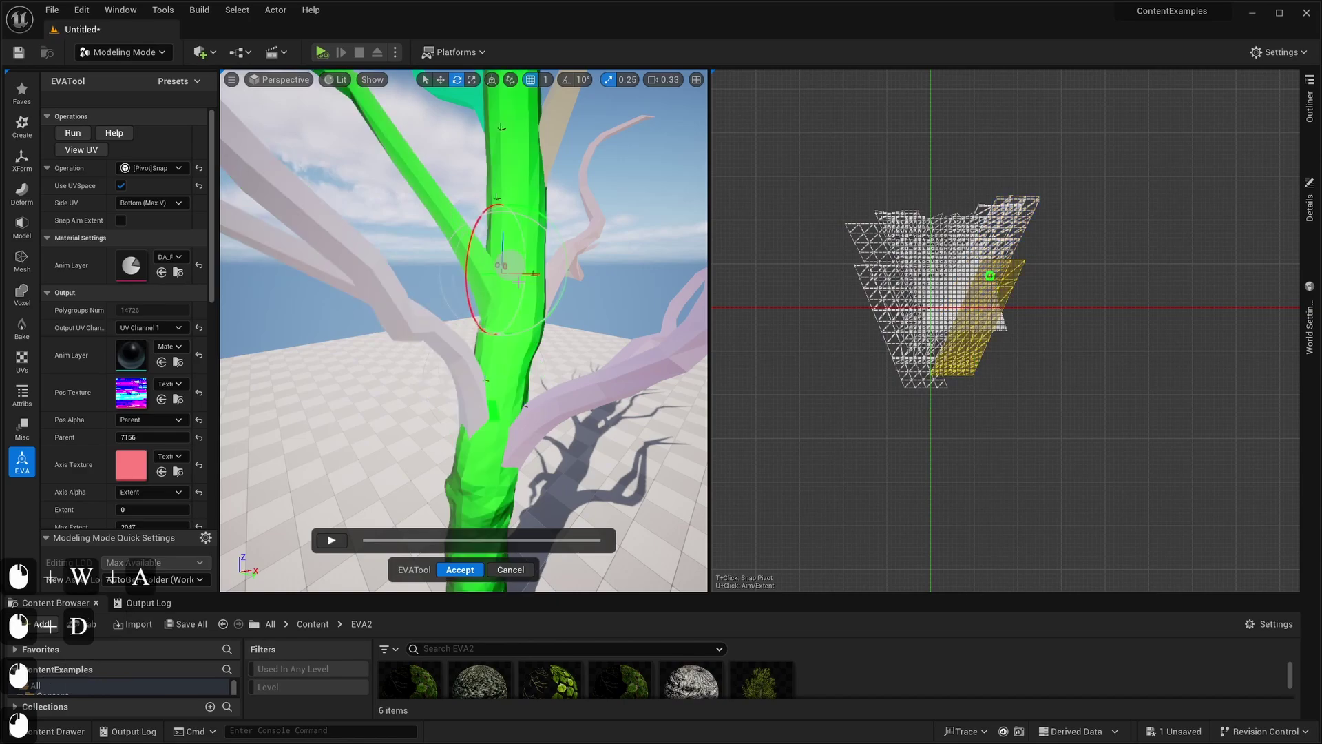
pyautogui.scroll(-2, 406, 248)
pyautogui.scroll(-4, 406, 248)
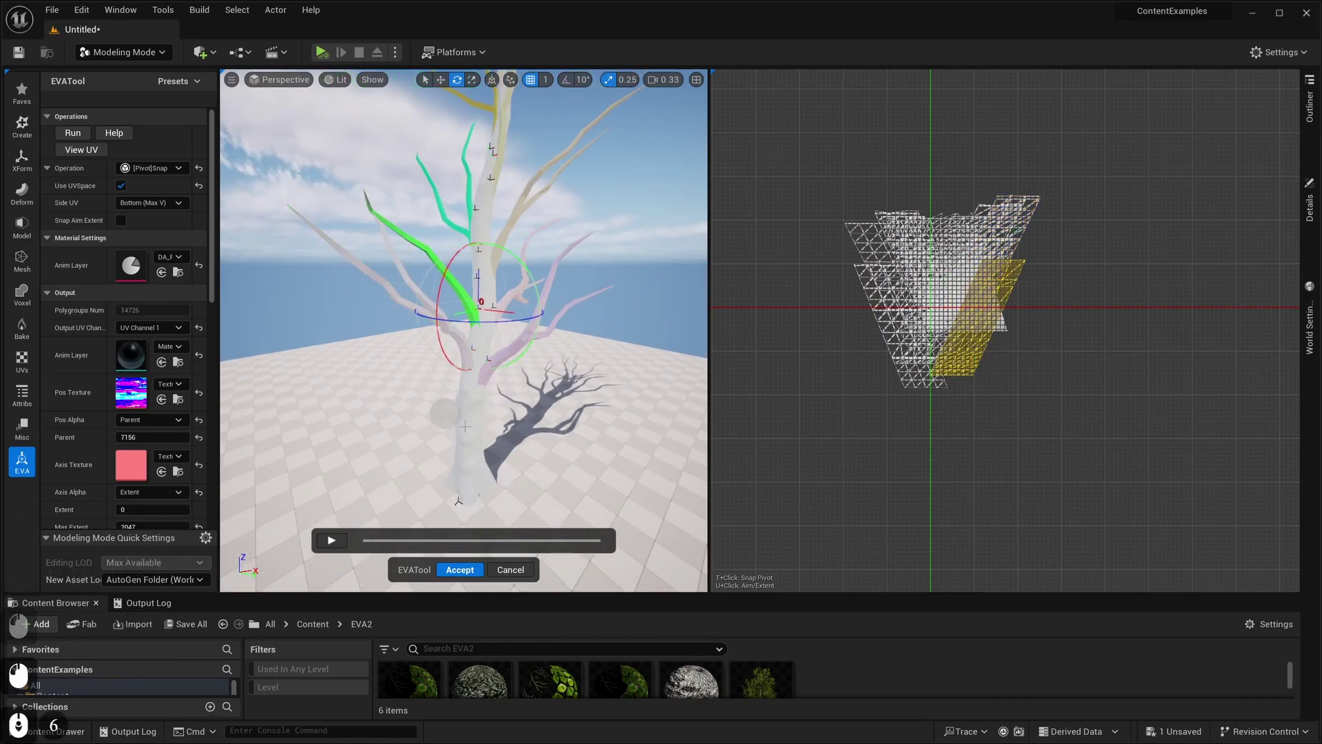
pyautogui.scroll(-4, 554, 412)
pyautogui.click(555, 417)
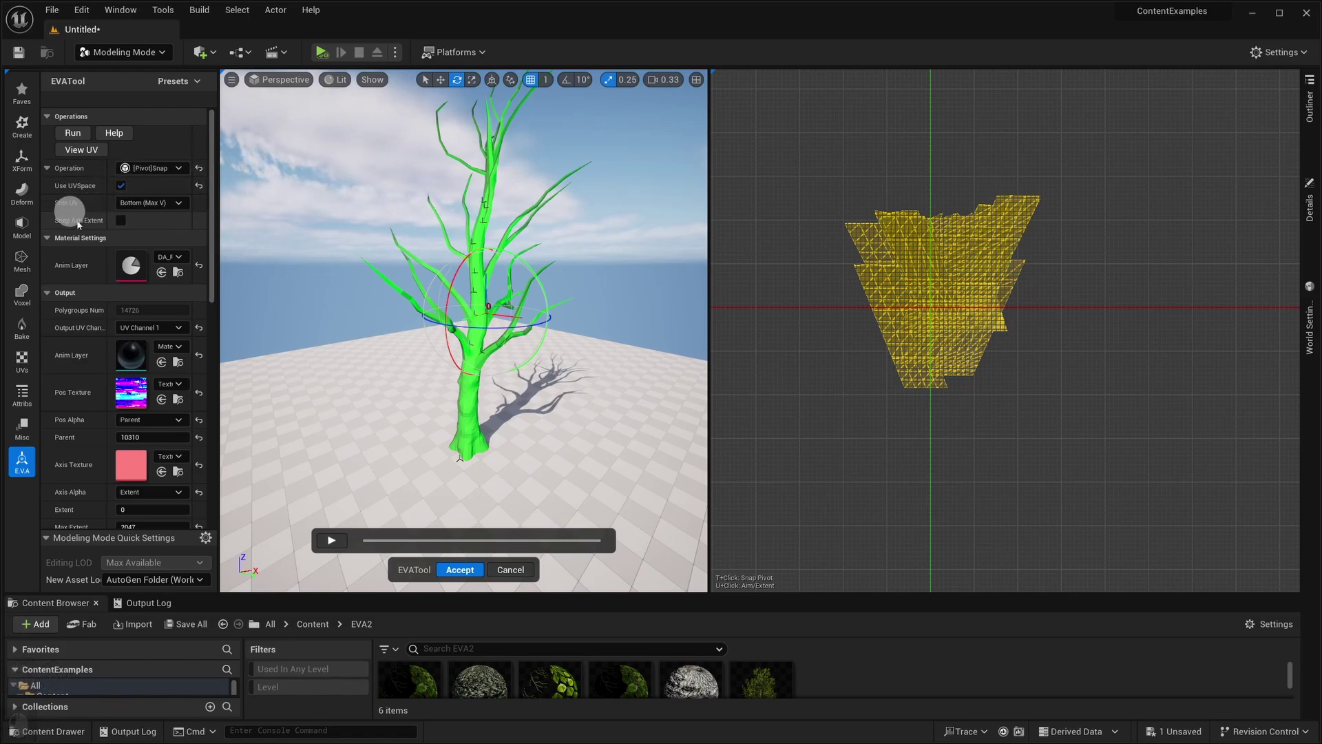
# Step: Run the pivot snap on the selected parts with Snap Aim Extent enabled and the UV side set to Top (Min V)
pyautogui.click(122, 221)
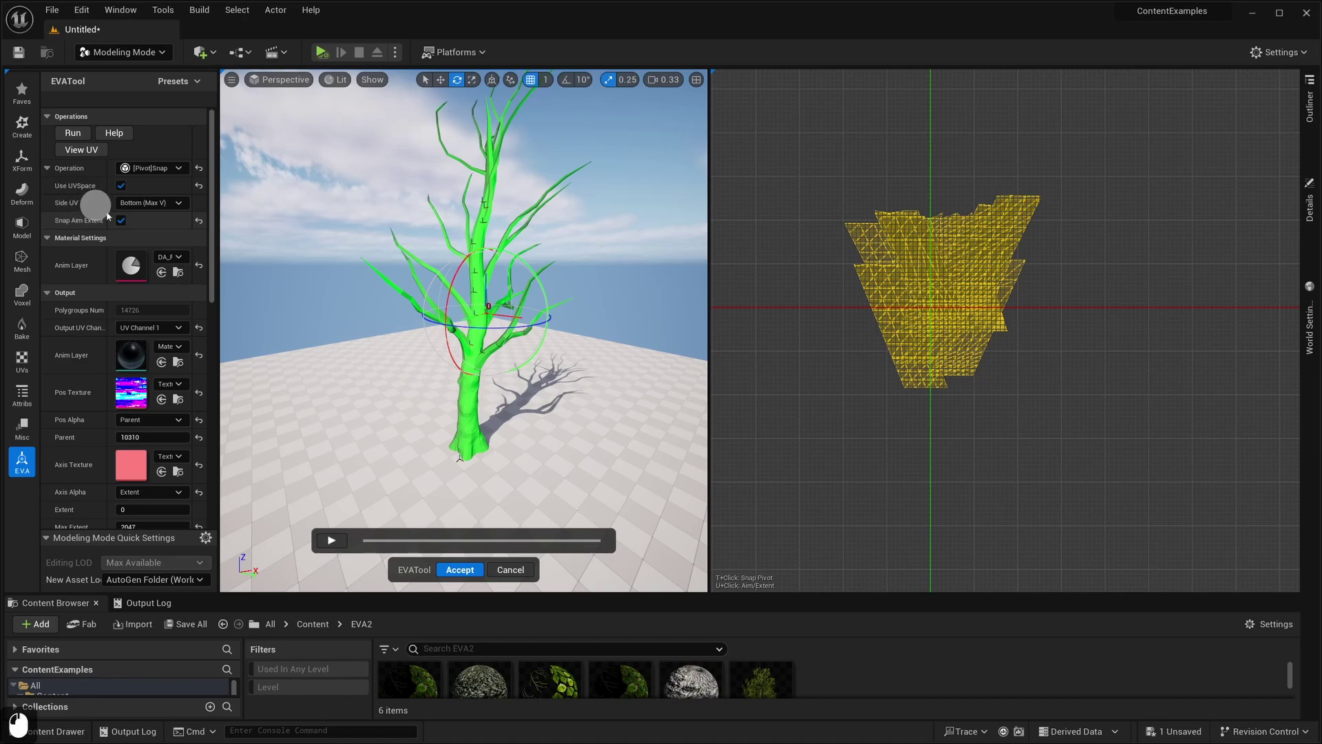
pyautogui.click(147, 203)
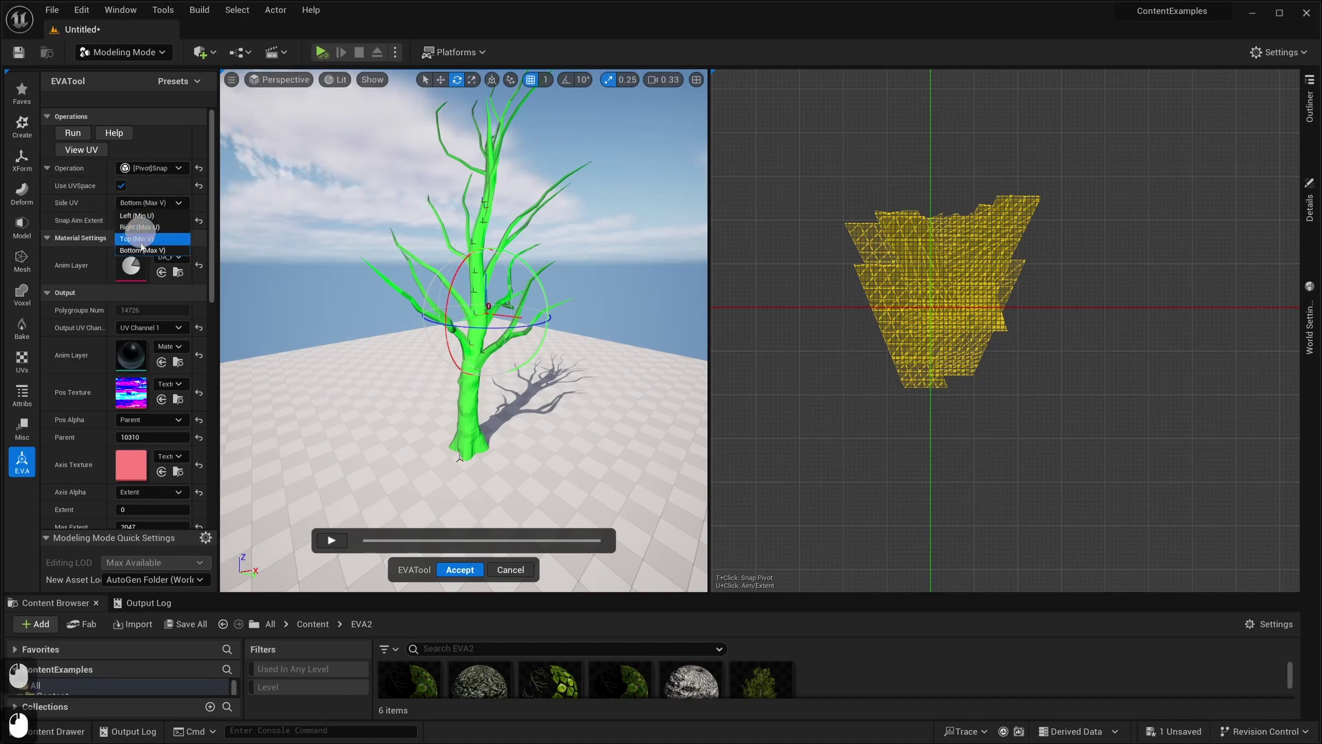
pyautogui.click(141, 239)
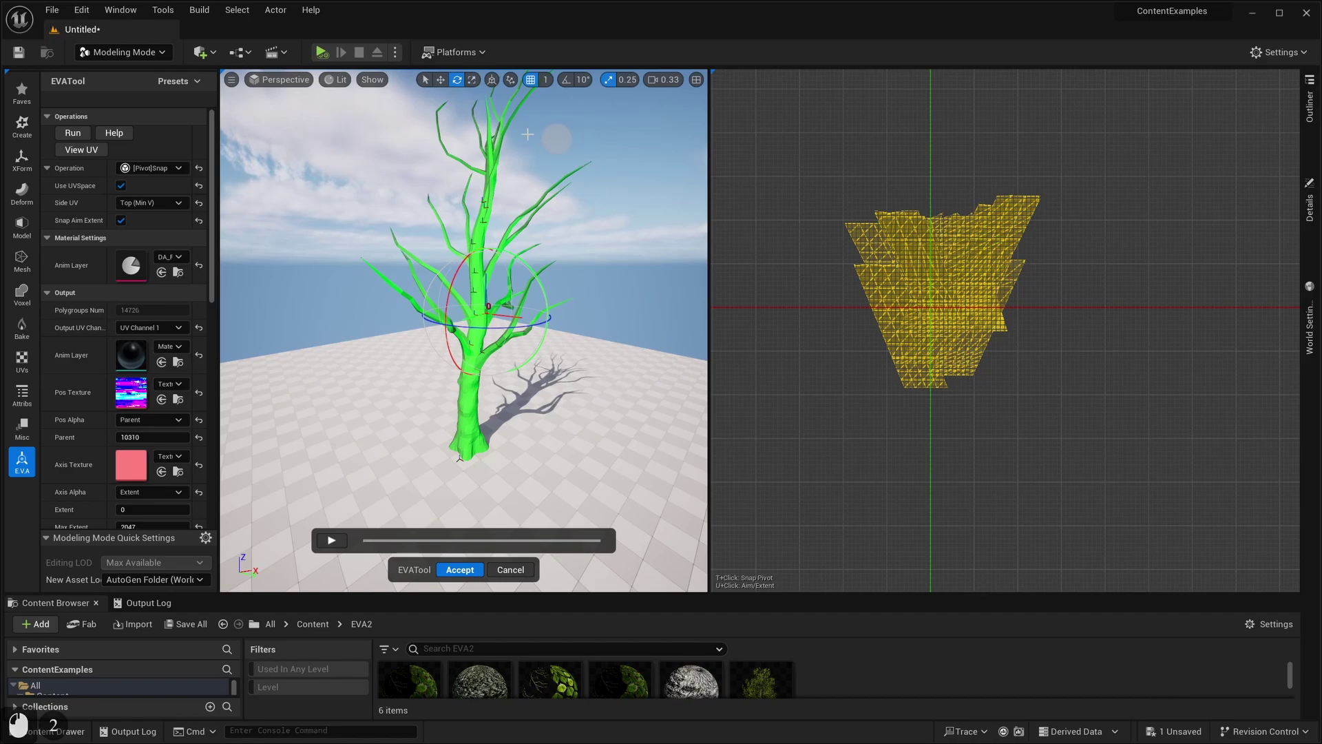
pyautogui.press('d')
pyautogui.press('d')
pyautogui.moveTo(549, 153); pyautogui.dragTo(550, 153, button='right')
pyautogui.press('w')
pyautogui.press('s')
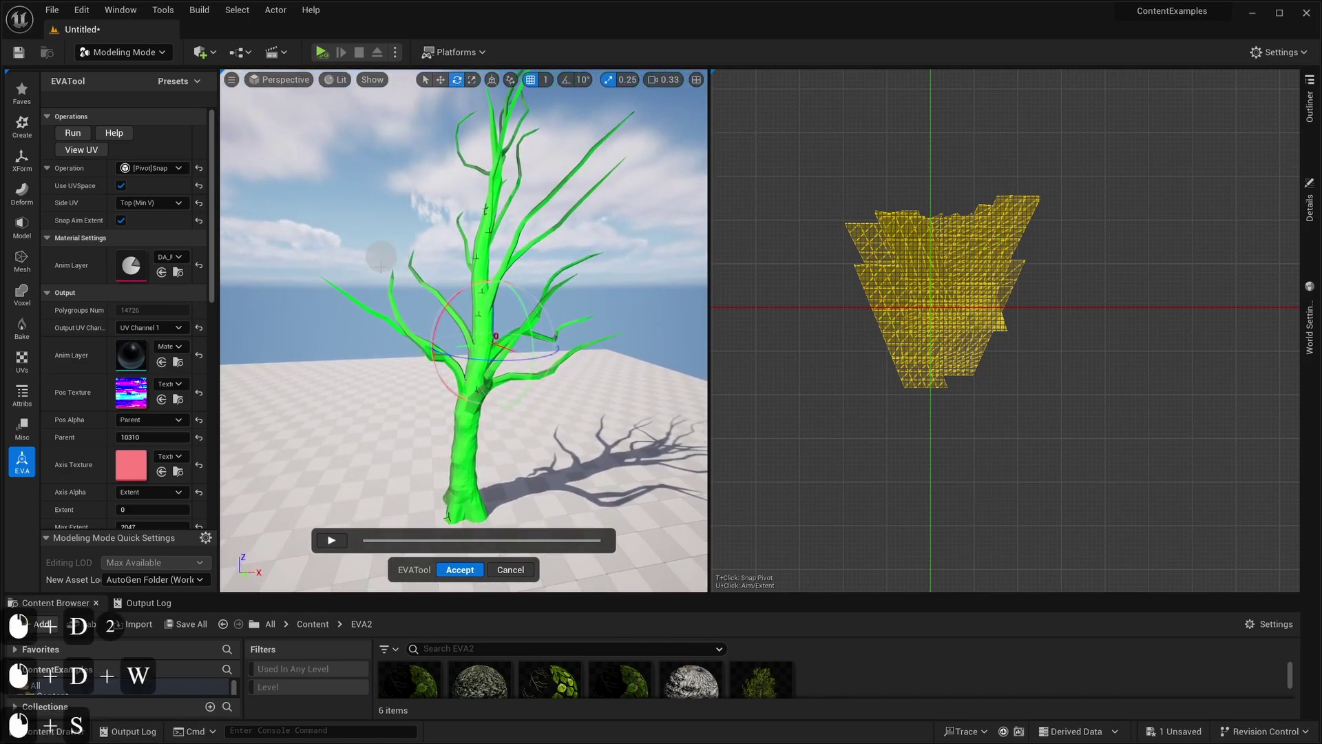
pyautogui.click(73, 135)
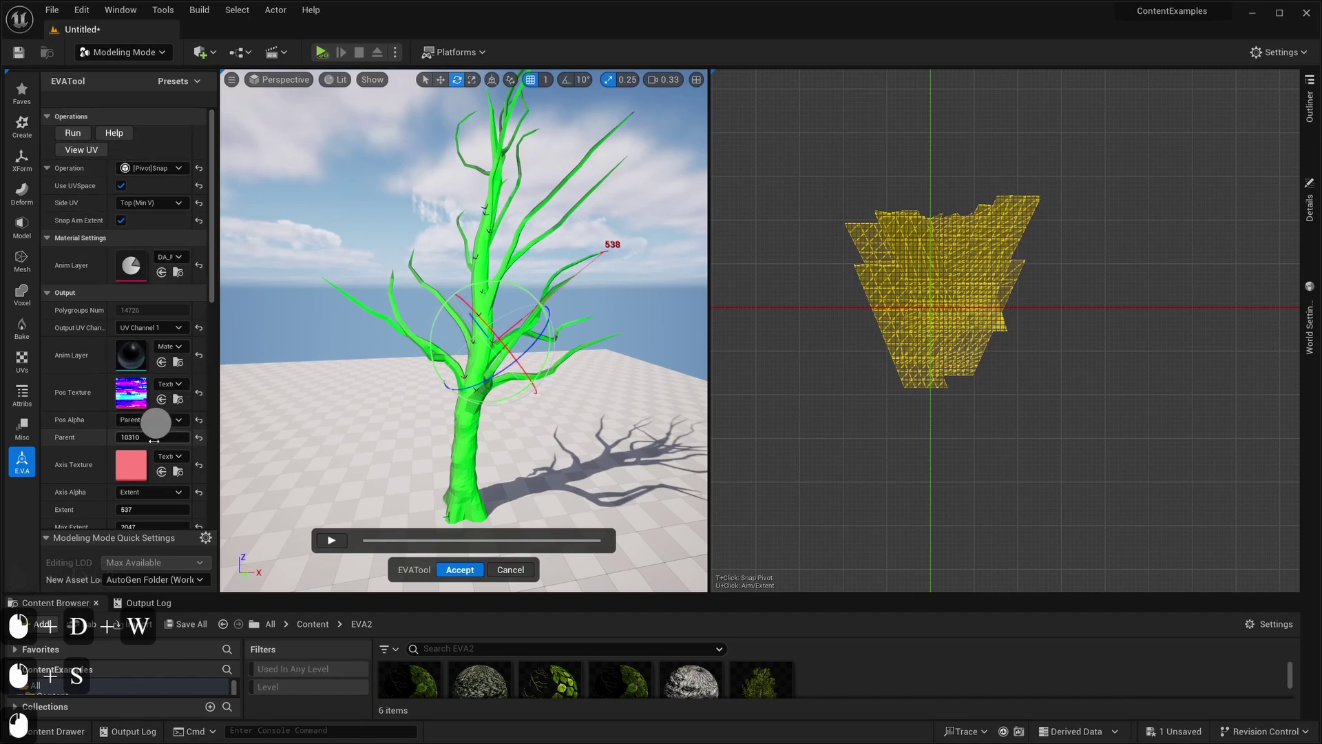
# Step: Turn on the display of extents for the tree's trunk and branches
pyautogui.scroll(-6, 138, 420)
pyautogui.scroll(2, 136, 410)
pyautogui.scroll(-2, 135, 409)
pyautogui.click(121, 348)
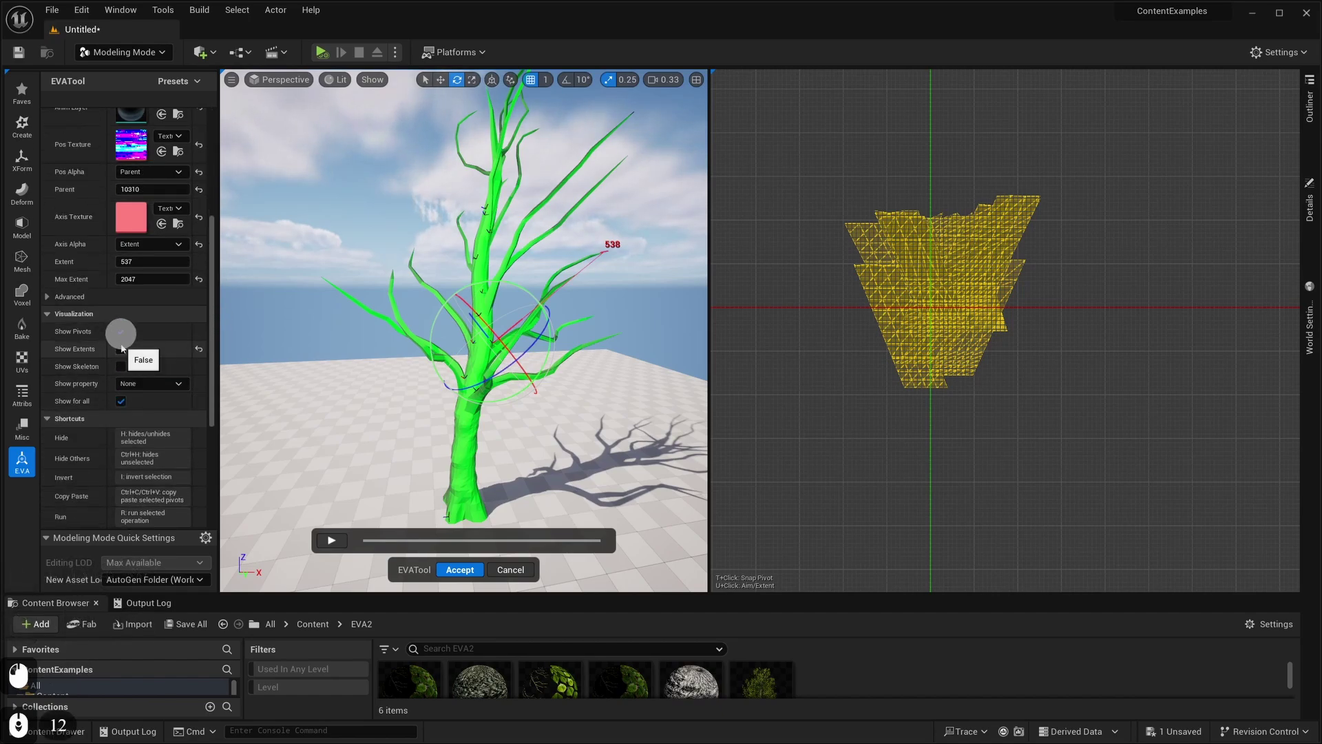
# Step: Examine the pivots and extent lines along the trunk and branches up close from several angles
pyautogui.press('a')
pyautogui.moveTo(259, 326); pyautogui.dragTo(286, 348, button='right')
pyautogui.press('w')
pyautogui.press('d')
pyautogui.press('w')
pyautogui.press('d')
pyautogui.press('w')
pyautogui.press('e')
pyautogui.press('s')
pyautogui.press('a')
pyautogui.press('s')
pyautogui.press('a')
pyautogui.press('d')
pyautogui.press('w')
pyautogui.moveTo(622, 306); pyautogui.dragTo(581, 209, button='right')
pyautogui.press('d')
pyautogui.press('s')
pyautogui.press('a')
pyautogui.press('w')
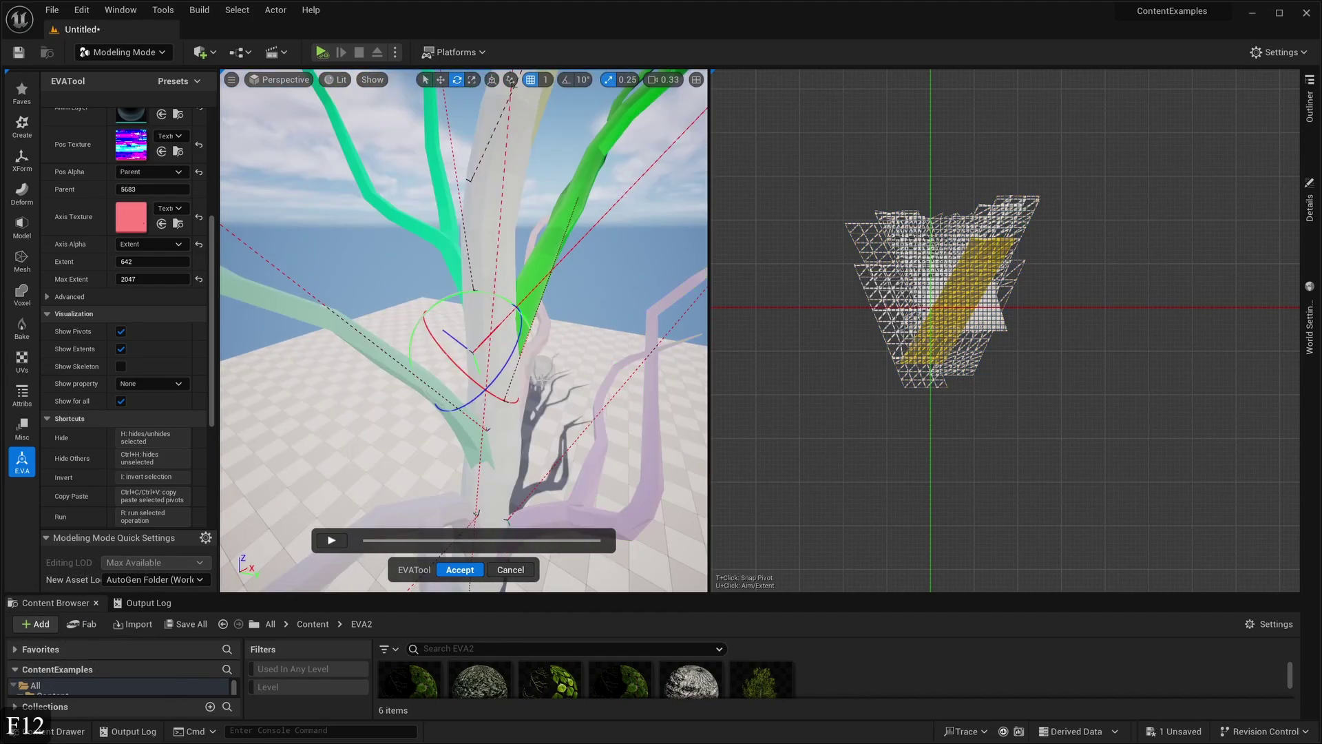
# Step: Isolate the central forked trunk by selecting it and hiding all other parts of the tree
pyautogui.moveTo(594, 329); pyautogui.dragTo(596, 328, button='right')
pyautogui.press('w')
pyautogui.press('d')
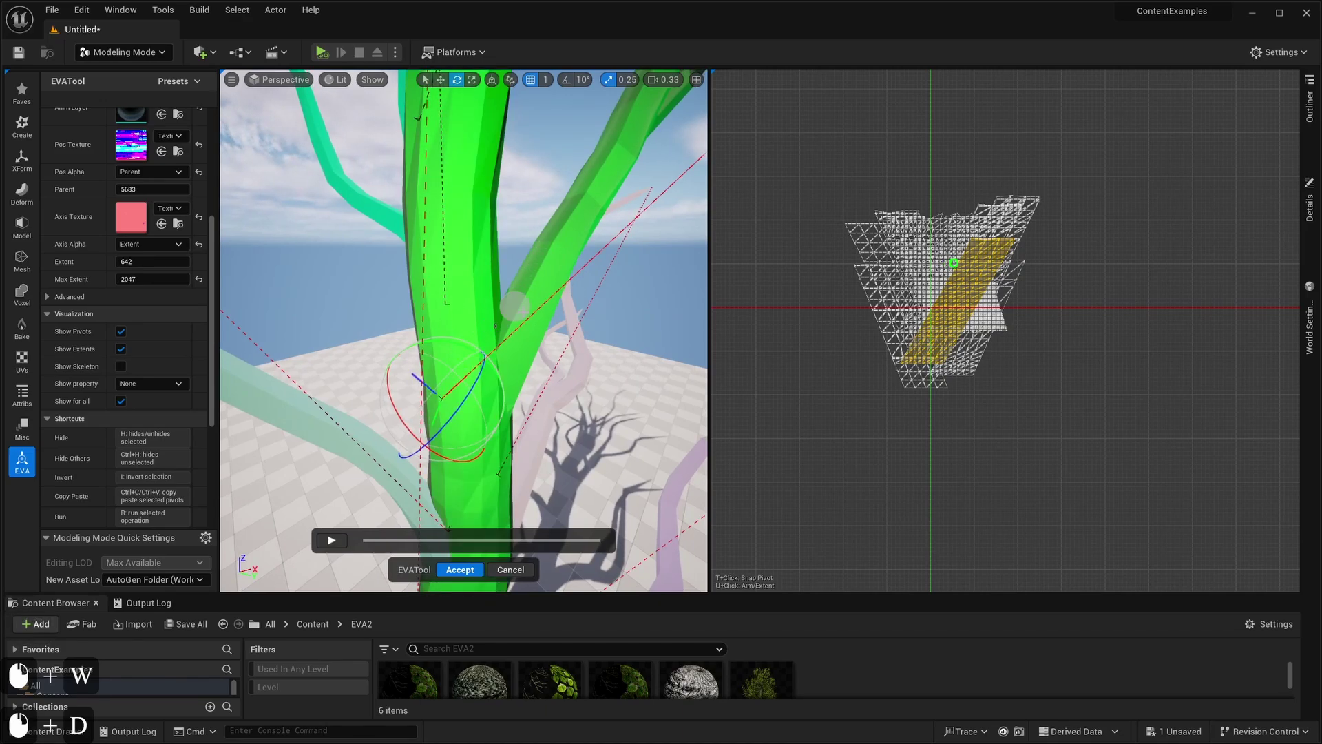
pyautogui.press('ctrl')
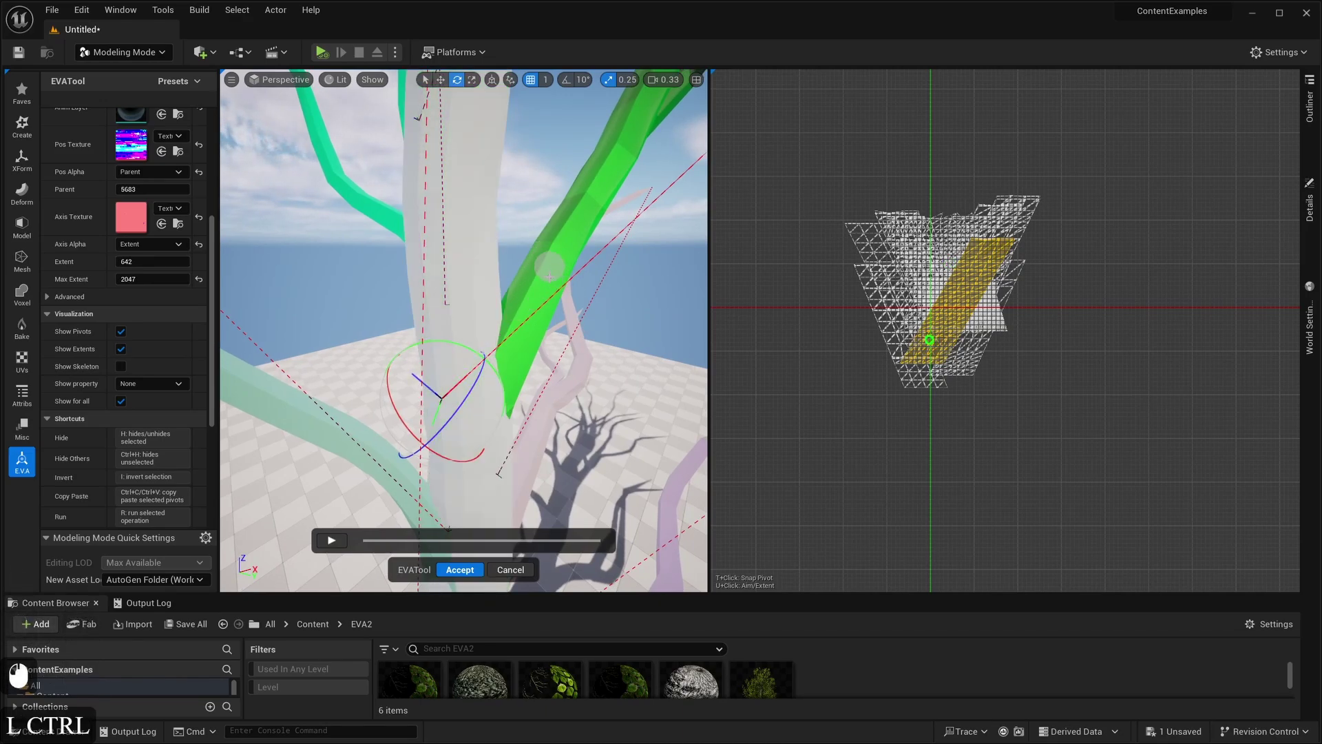
pyautogui.hotkey('ctrl', 'h')
# Step: Snap the isolated trunk's pivot to a point on its surface slightly above the base
pyautogui.moveTo(543, 331); pyautogui.dragTo(566, 289, button='right')
pyautogui.press('a')
pyautogui.press('w')
pyautogui.press('d')
pyautogui.press('s')
pyautogui.press('w')
pyautogui.press('a')
pyautogui.press('a')
pyautogui.press('w')
pyautogui.click(516, 369)
pyautogui.press('d')
pyautogui.press('a')
pyautogui.press('a')
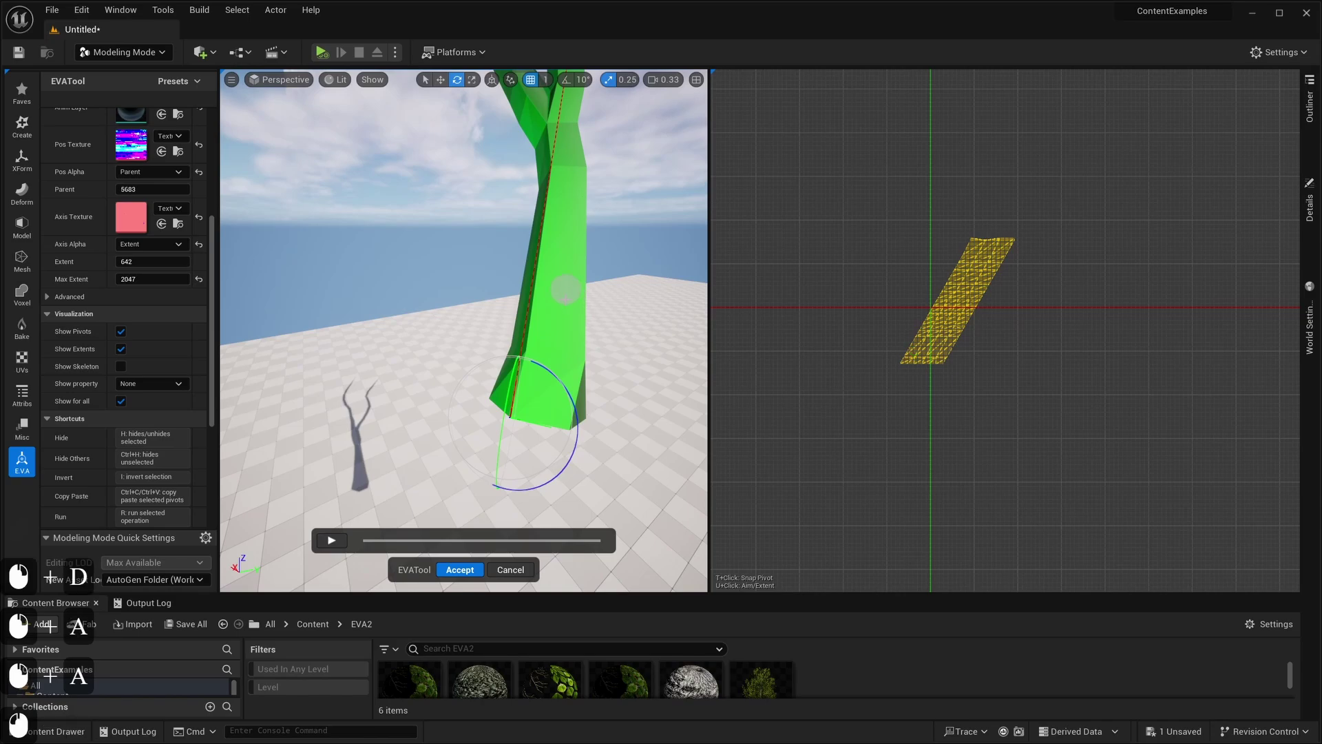
pyautogui.press('t')
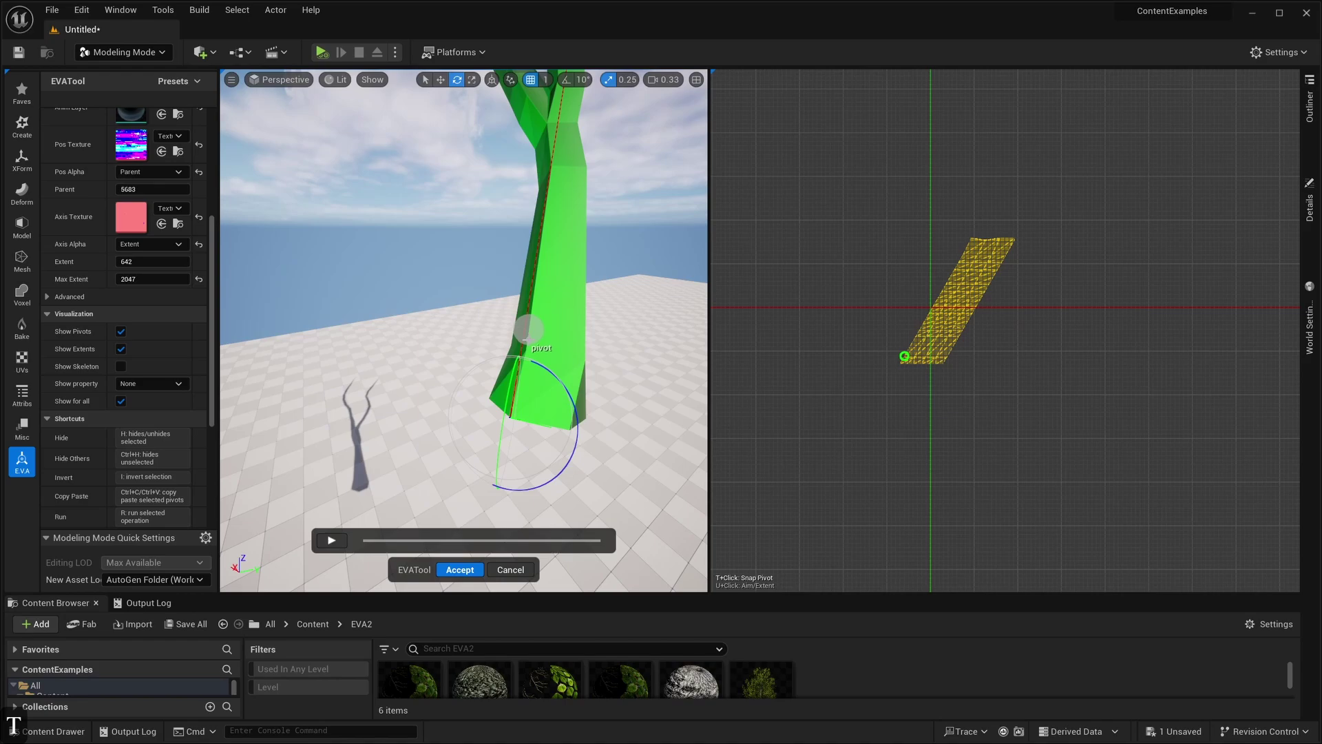
pyautogui.click(527, 330)
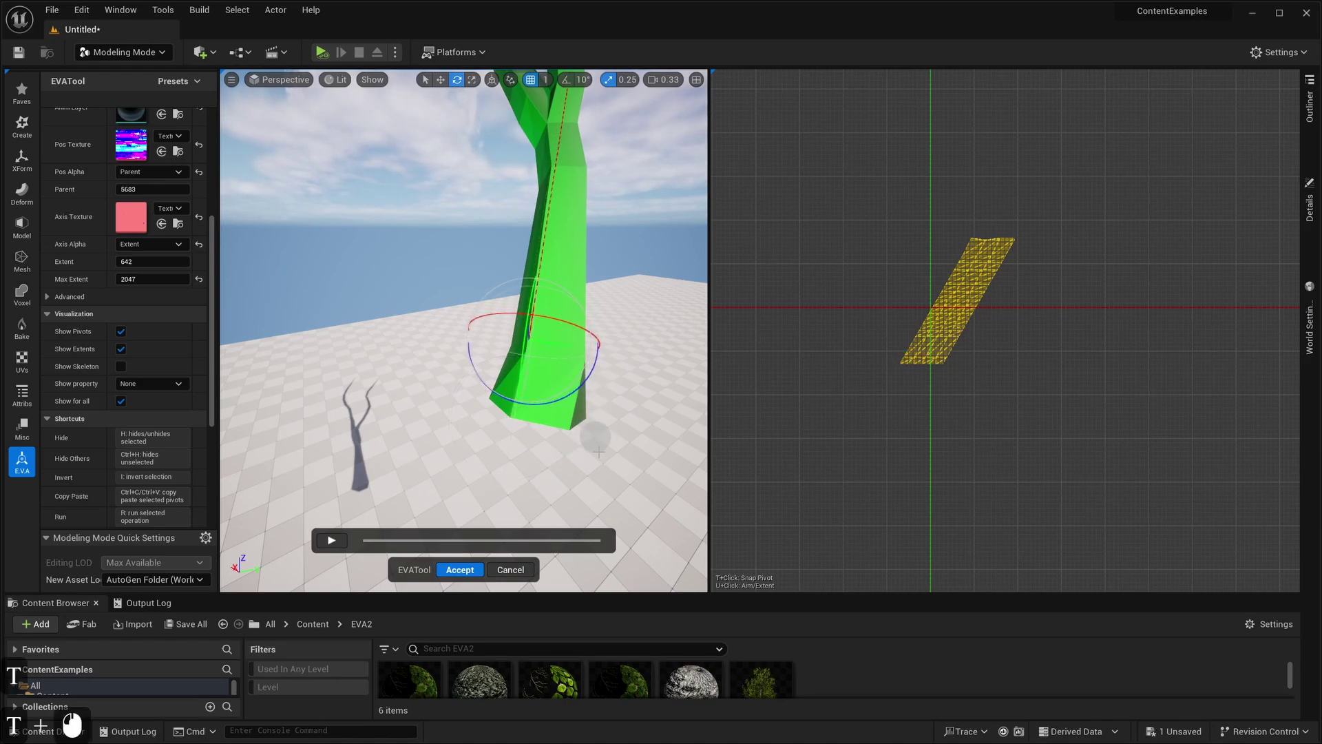
# Step: Aim the trunk's pivot and extent near the tip of one fork, then re-aim them near the tip of the other fork
pyautogui.press('d')
pyautogui.moveTo(599, 452); pyautogui.dragTo(508, 501, button='right')
pyautogui.press('s')
pyautogui.press('w')
pyautogui.press('e')
pyautogui.press('w')
pyautogui.press('e')
pyautogui.press('w')
pyautogui.press('e')
pyautogui.press('s')
pyautogui.press('d')
pyautogui.press('d')
pyautogui.press('s')
pyautogui.press('w')
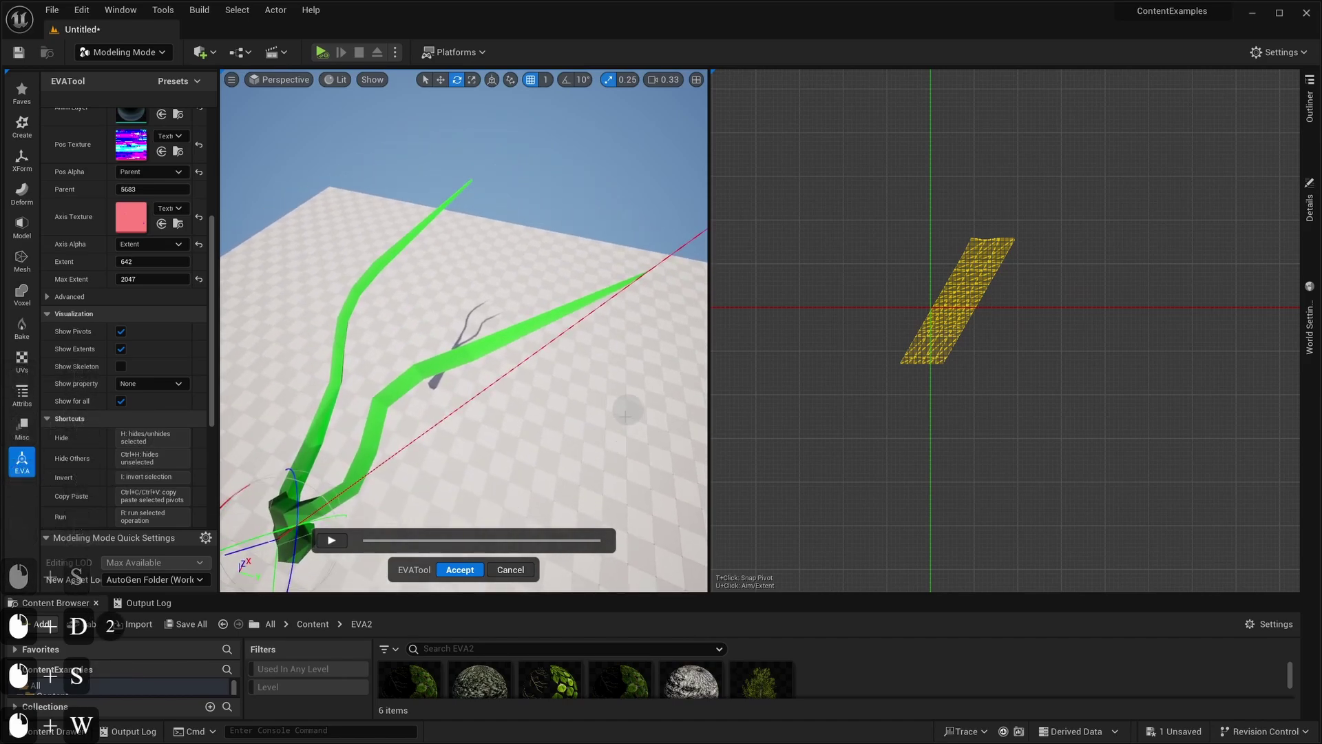
pyautogui.press('u')
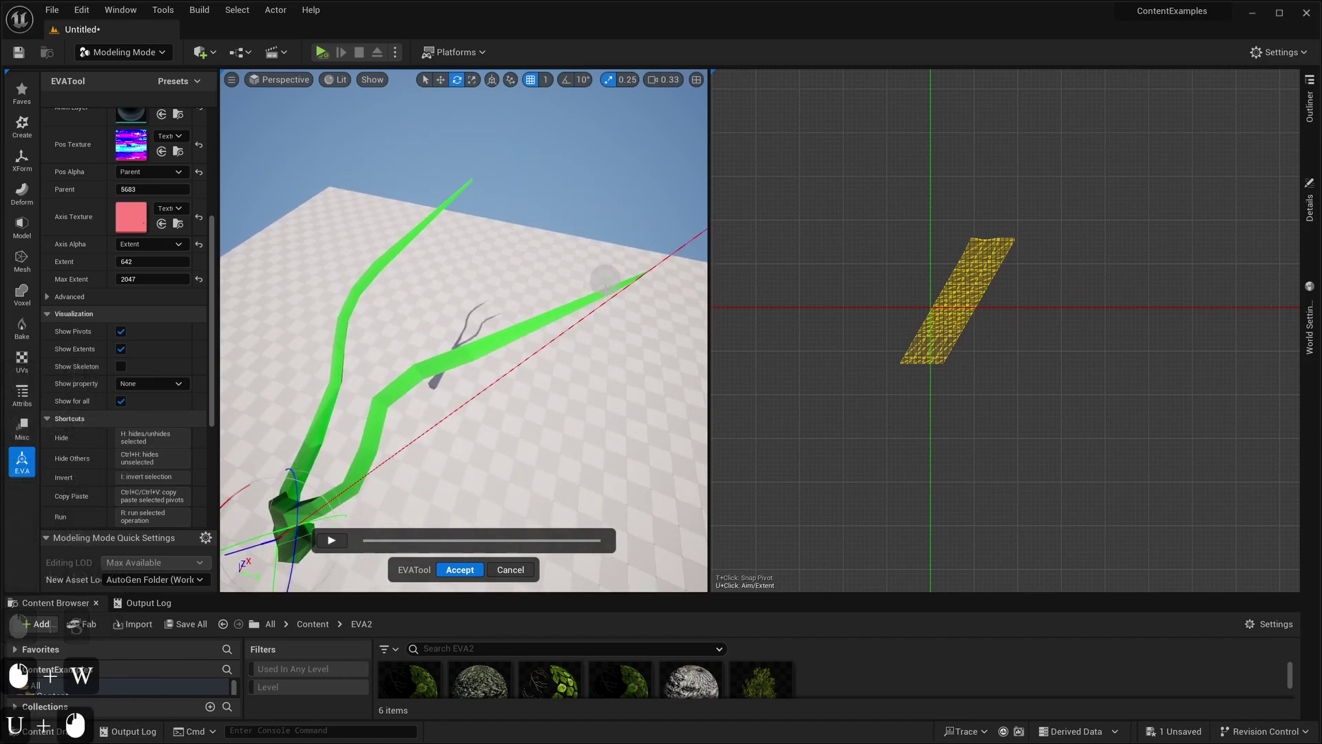
pyautogui.click(605, 279)
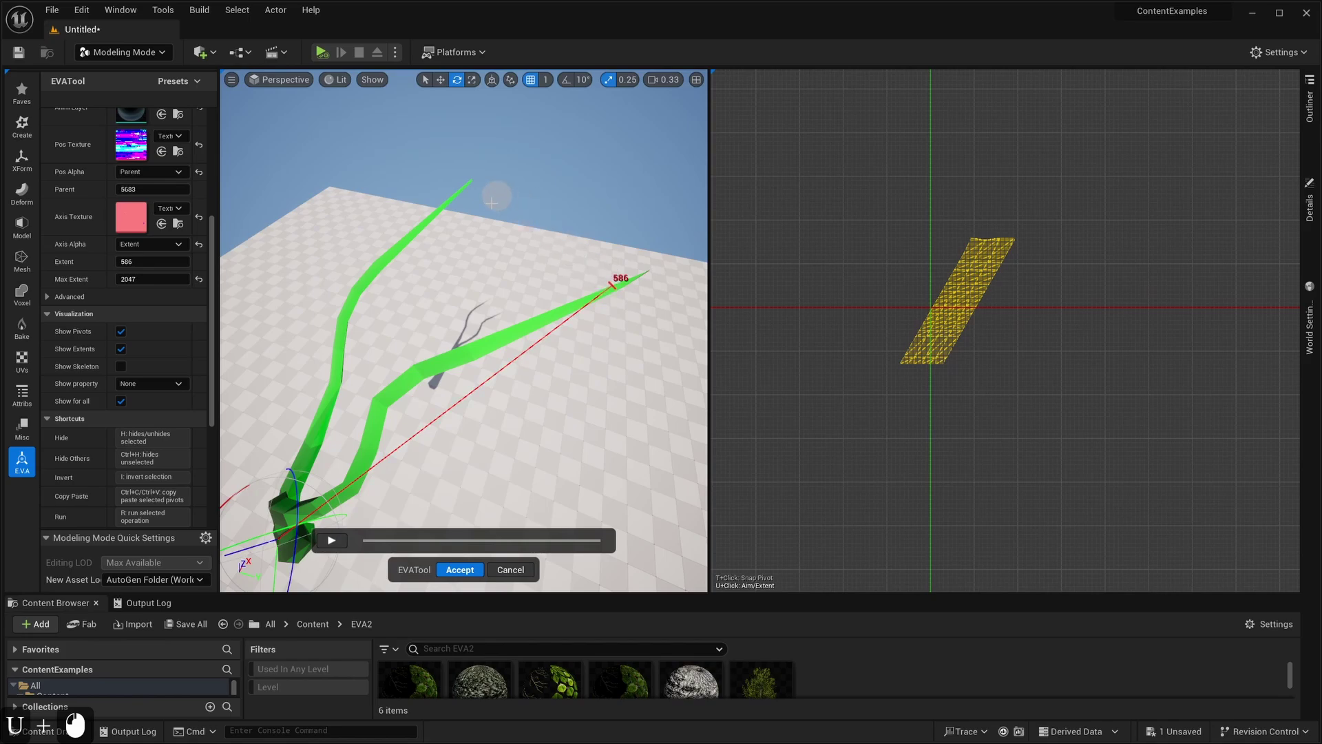
pyautogui.press('u')
pyautogui.click(453, 197)
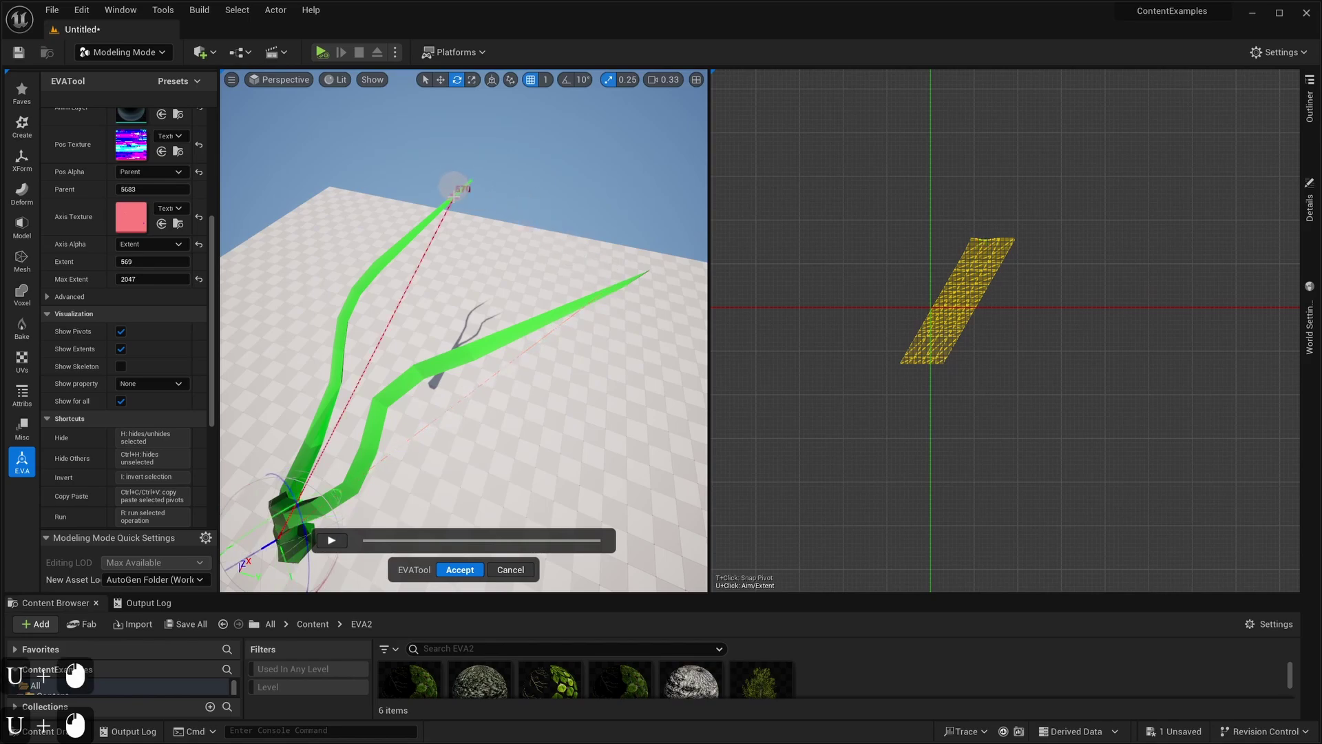
# Step: Snap the trunk's pivot to its base by picking a point near the lower end of its UV strip
pyautogui.moveTo(496, 220); pyautogui.dragTo(496, 221, button='right')
pyautogui.press('a')
pyautogui.press('w')
pyautogui.press('d')
pyautogui.press('e')
pyautogui.press('d')
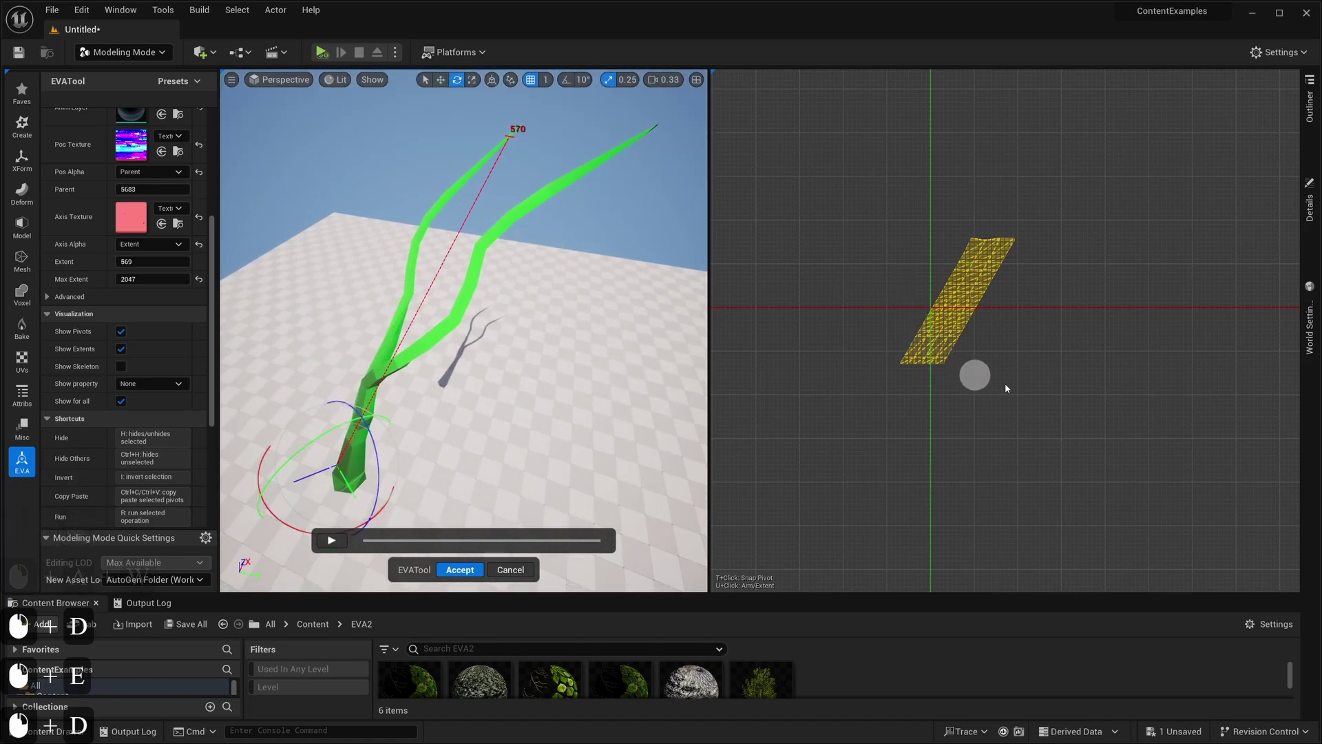
pyautogui.moveTo(1014, 379); pyautogui.dragTo(972, 390, button='right')
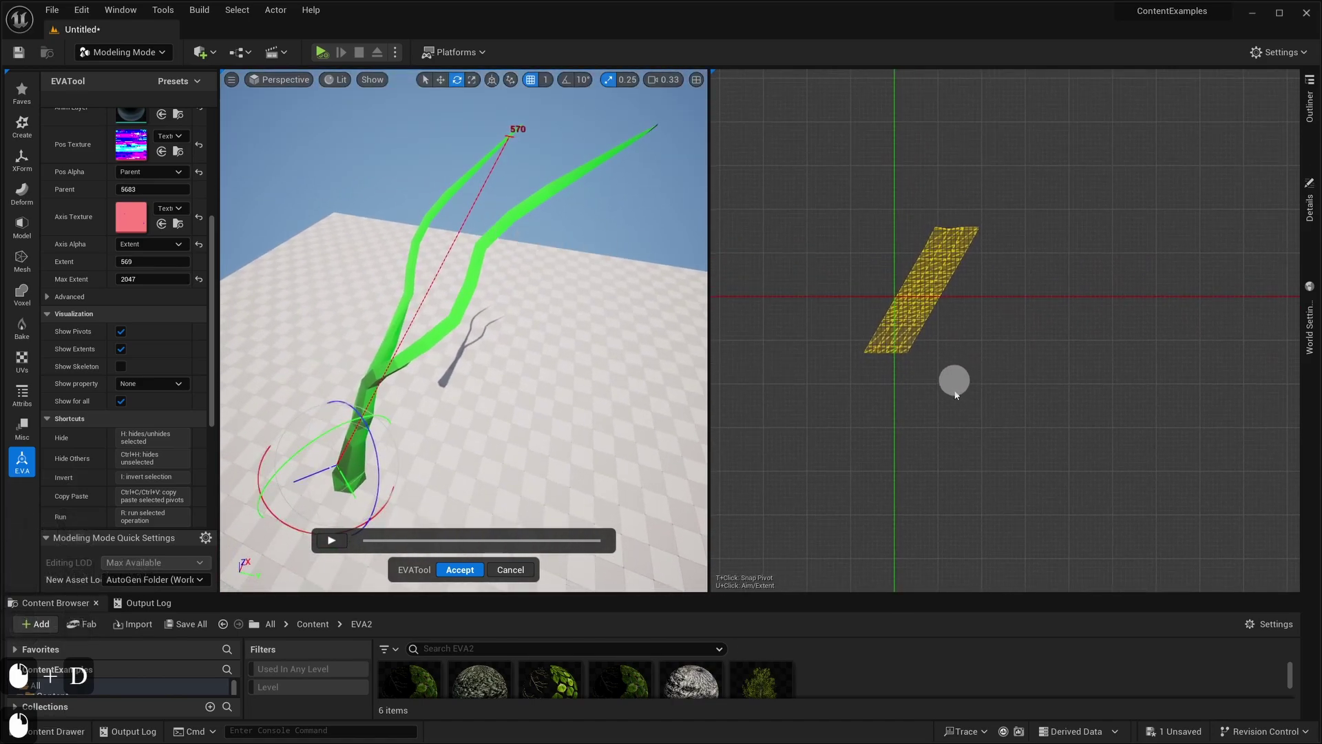
pyautogui.press('t')
pyautogui.click(882, 353)
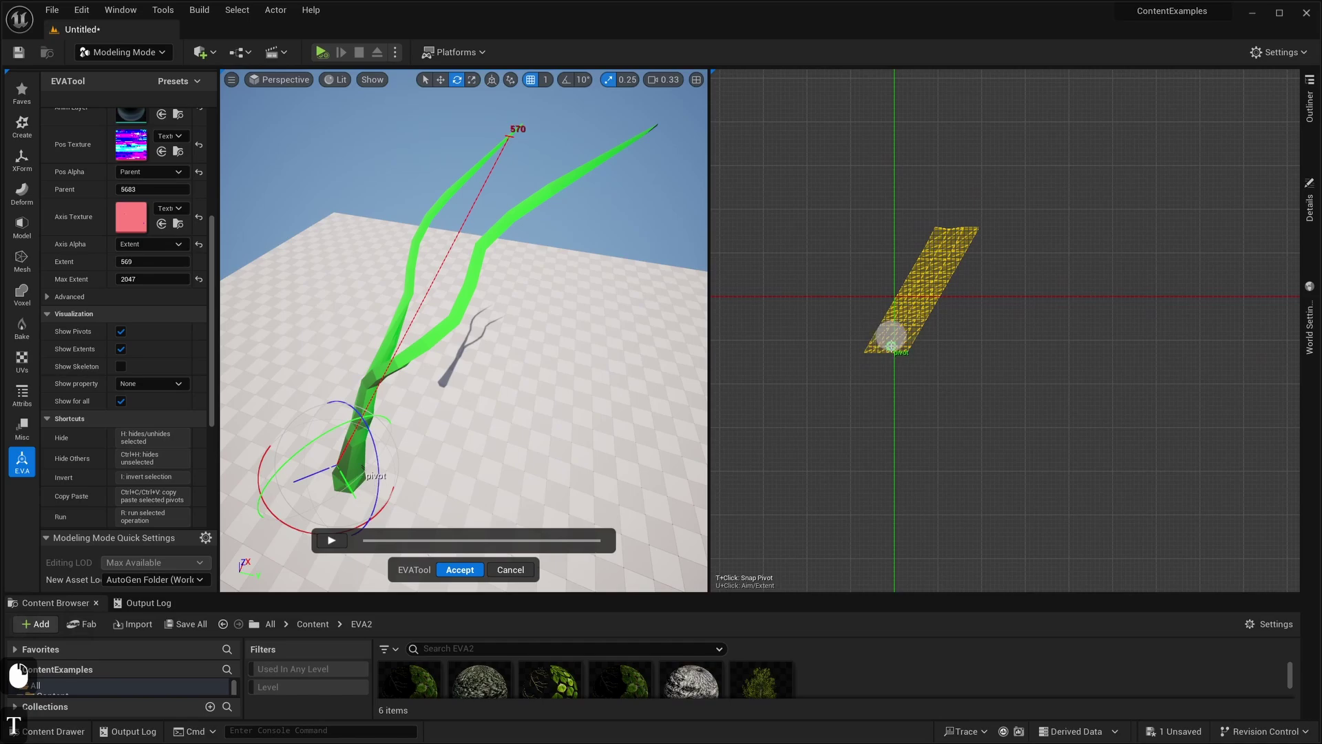
pyautogui.press('t')
pyautogui.click(891, 342)
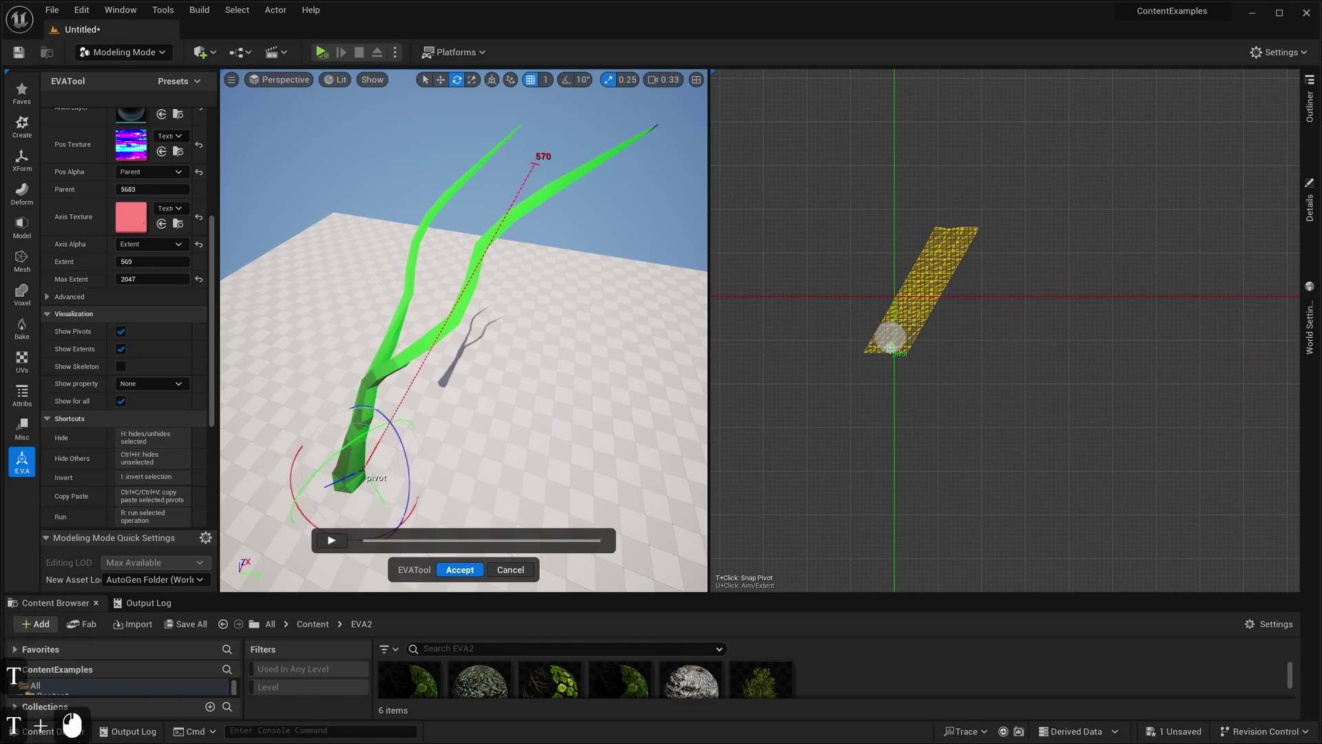
pyautogui.press('t')
# Step: Aim the trunk's pivot and extent by picking a point near the upper end of its UV strip
pyautogui.press('u')
pyautogui.click(953, 221)
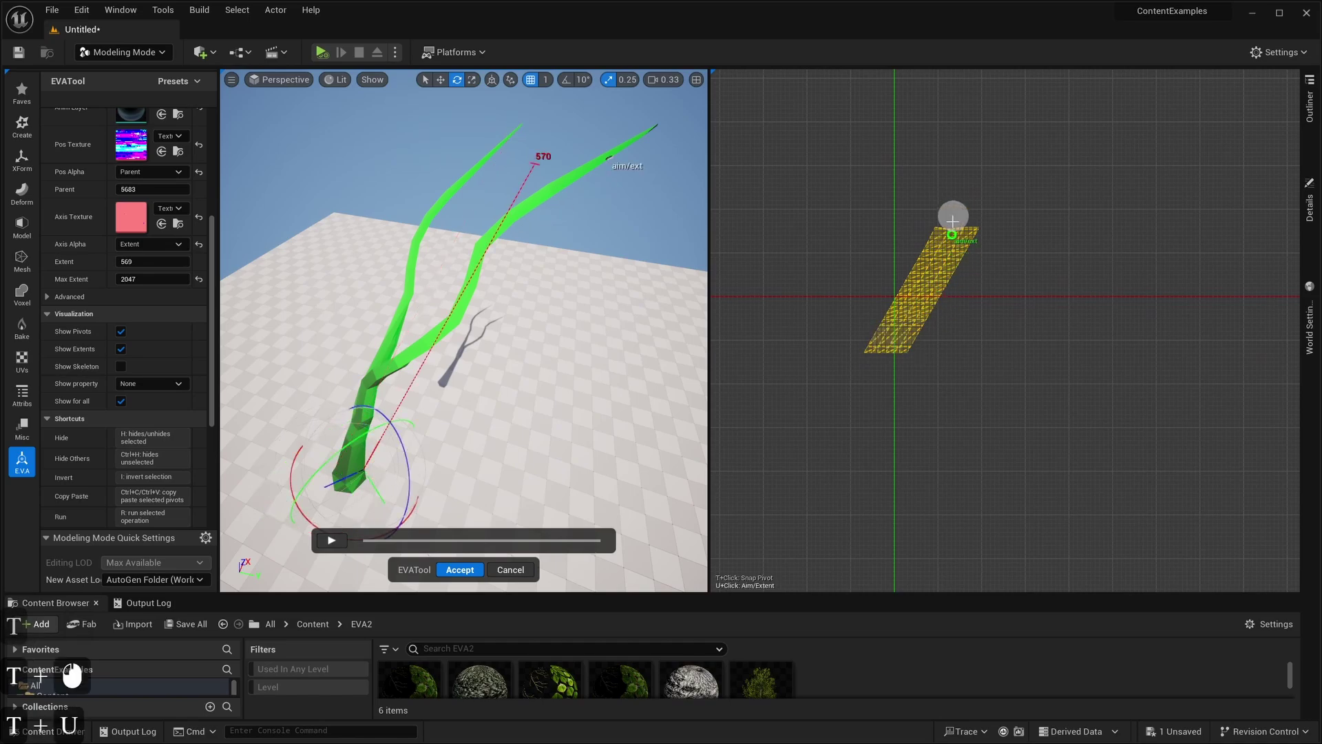
pyautogui.click(959, 222)
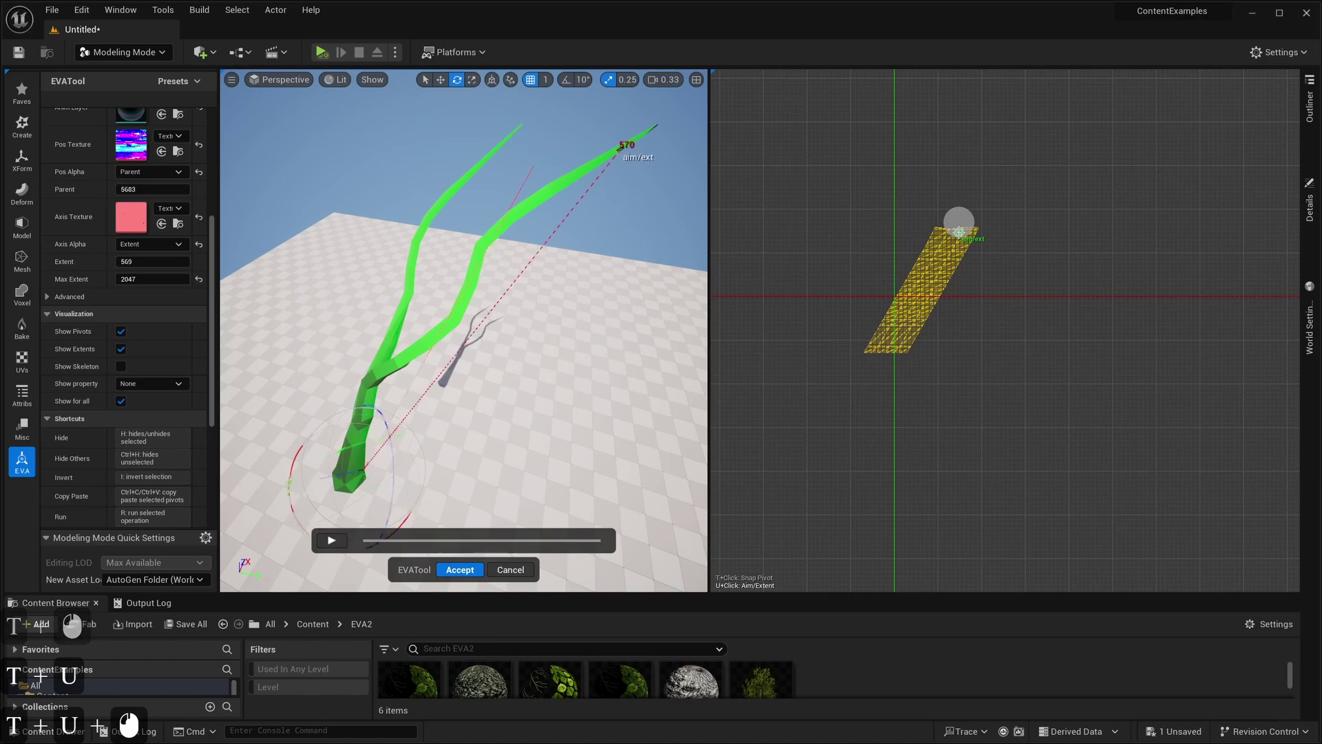
# Step: Unhide all parts of the tree
pyautogui.press('a')
pyautogui.press('w')
pyautogui.moveTo(539, 407); pyautogui.dragTo(539, 372, button='right')
pyautogui.press('q')
pyautogui.press('s')
pyautogui.press('h')
pyautogui.press('h')
# Step: Turn off the display of pivots and extents for the tree
pyautogui.scroll(-4, 898, 293)
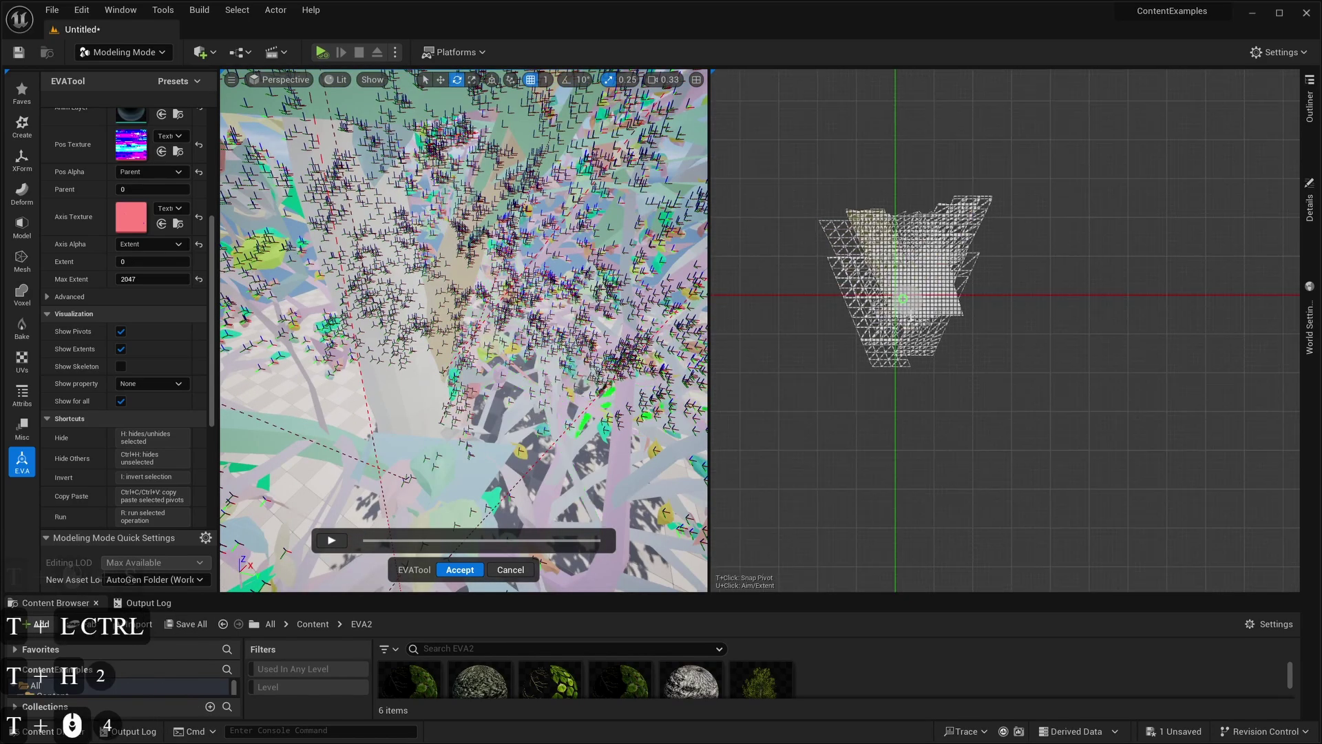
pyautogui.moveTo(1025, 373); pyautogui.dragTo(1100, 264, button='right')
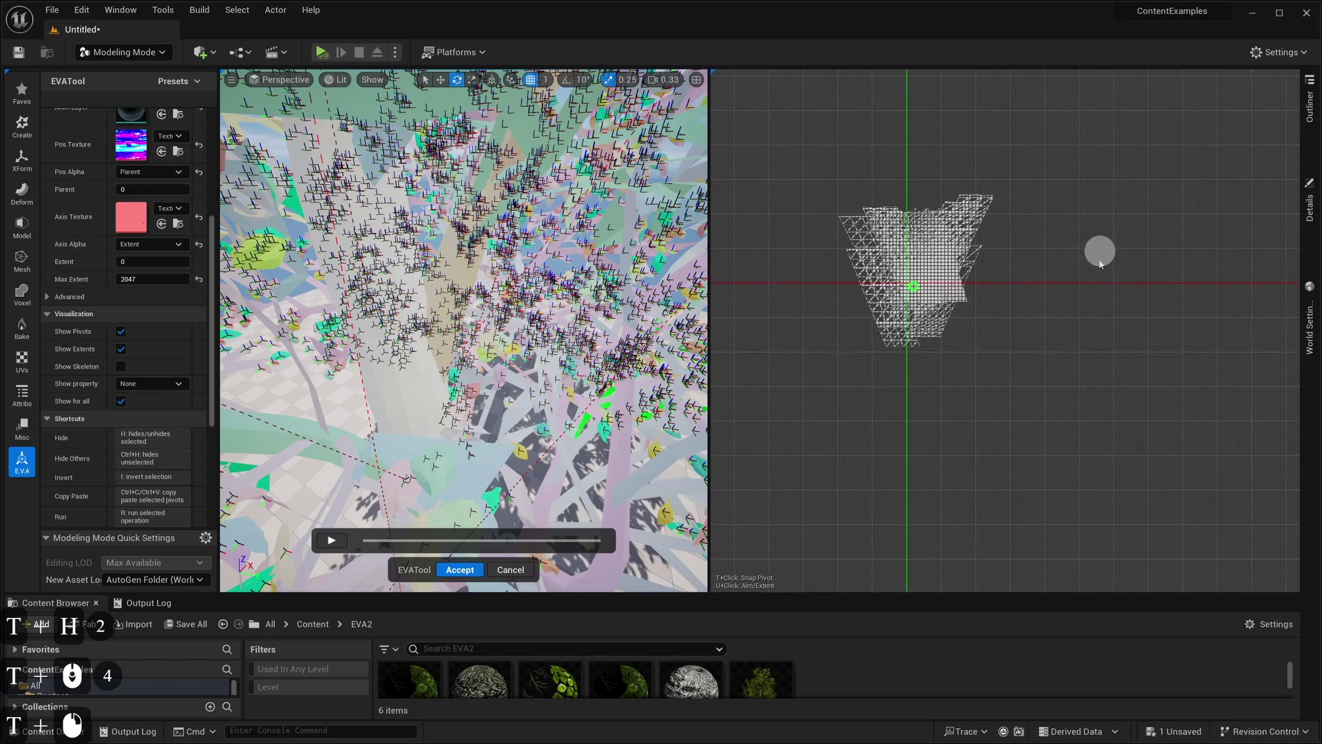
pyautogui.scroll(-2, 124, 275)
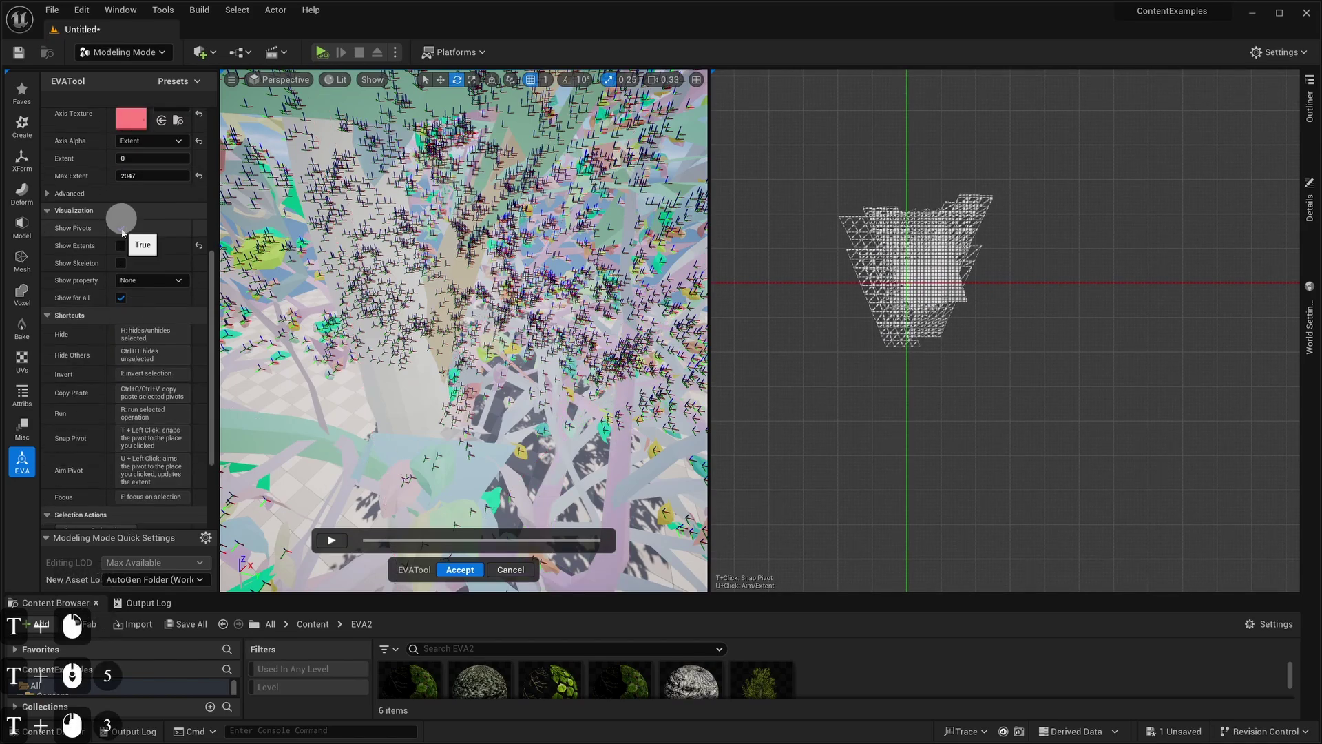
pyautogui.click(120, 228)
pyautogui.click(121, 245)
# Step: Select the large trunk and branch UV strips in the UV view and hide those parts
pyautogui.click(596, 313)
pyautogui.moveTo(990, 363); pyautogui.dragTo(1054, 467, button='right')
pyautogui.scroll(4, 964, 419)
pyautogui.moveTo(810, 209); pyautogui.dragTo(1045, 344)
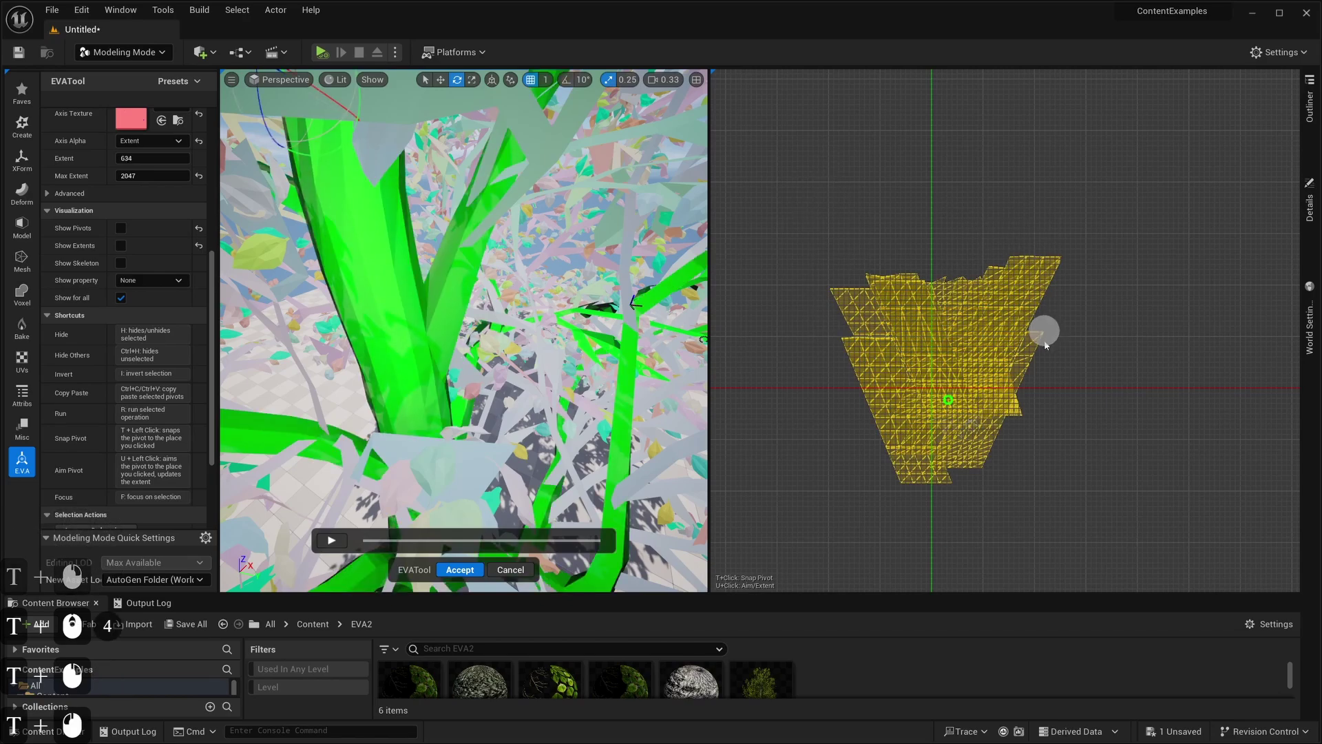
pyautogui.press('h')
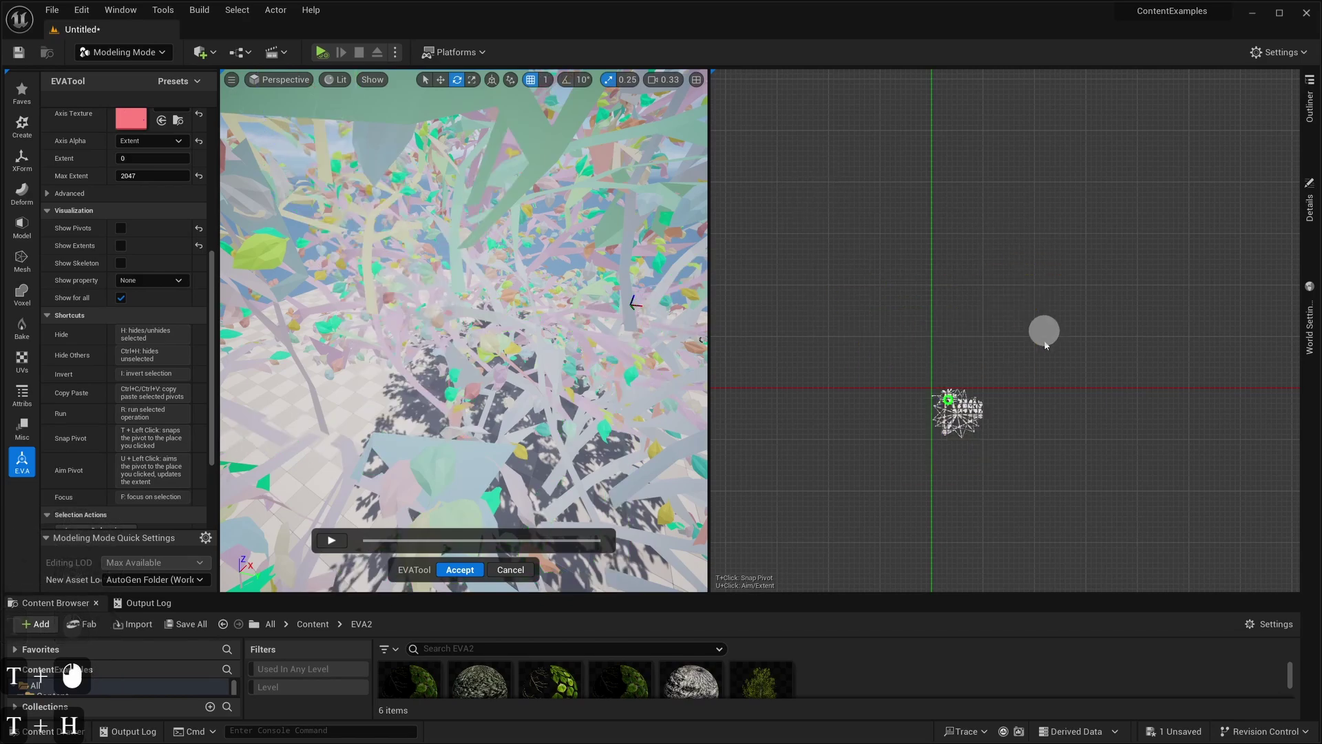
# Step: Isolate the overlapping star-shaped UV triangles by selecting them and hiding all other remaining parts
pyautogui.scroll(10, 1004, 464)
pyautogui.moveTo(959, 431); pyautogui.dragTo(1045, 478, button='right')
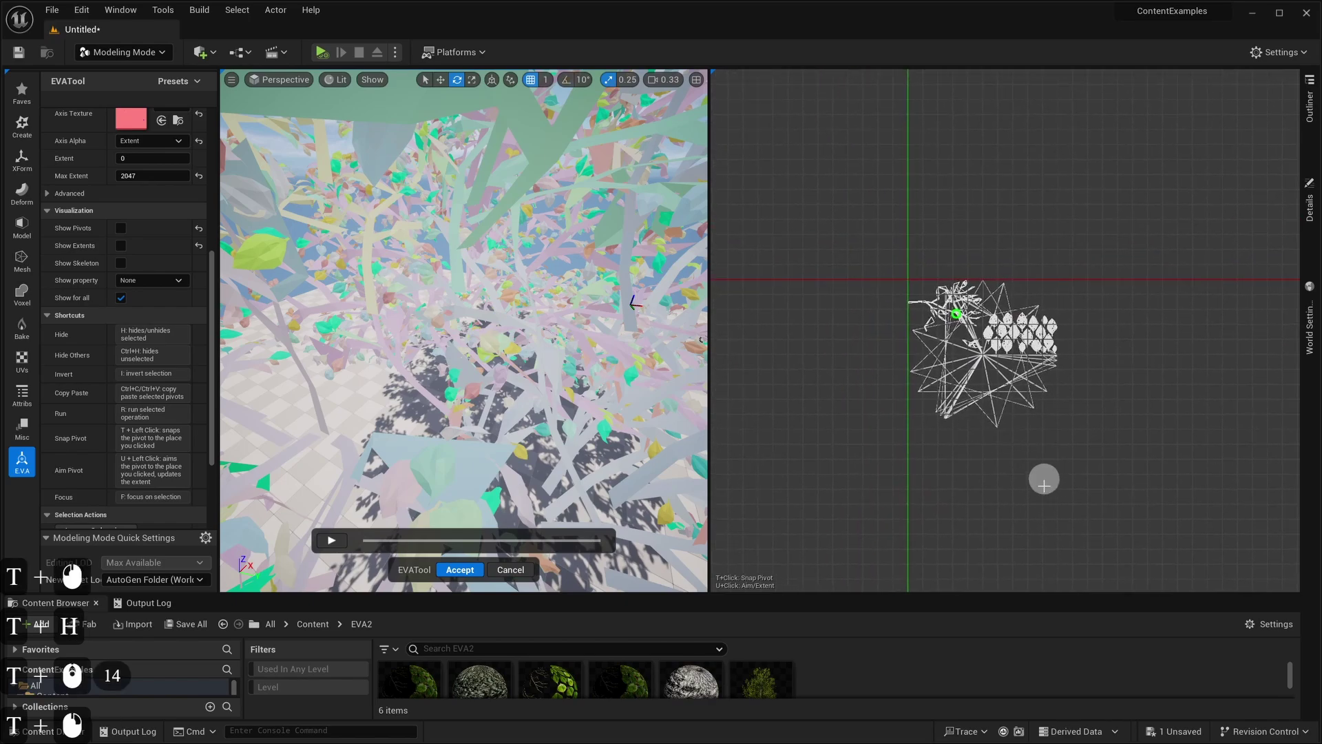
pyautogui.moveTo(1051, 466); pyautogui.dragTo(888, 379)
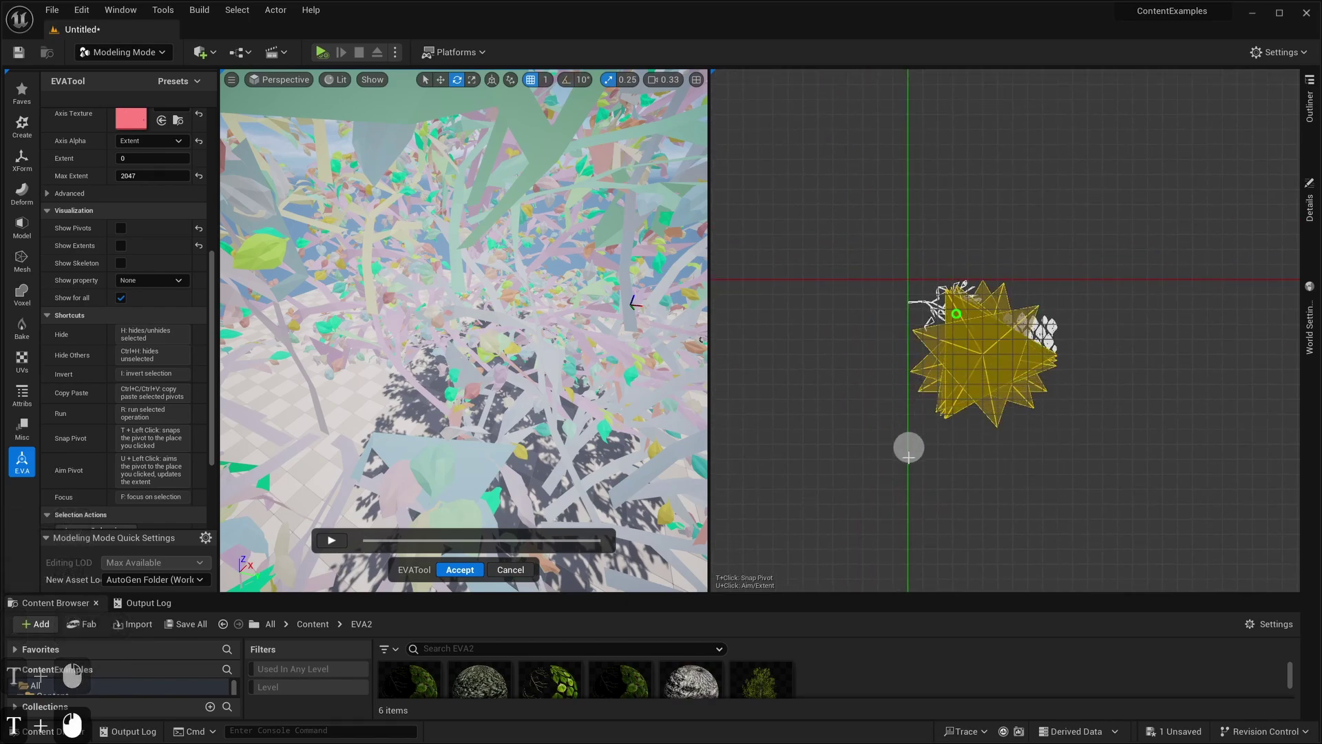
pyautogui.hotkey('ctrl', 'h')
pyautogui.scroll(5, 1064, 438)
pyautogui.moveTo(1056, 434); pyautogui.dragTo(1121, 444, button='right')
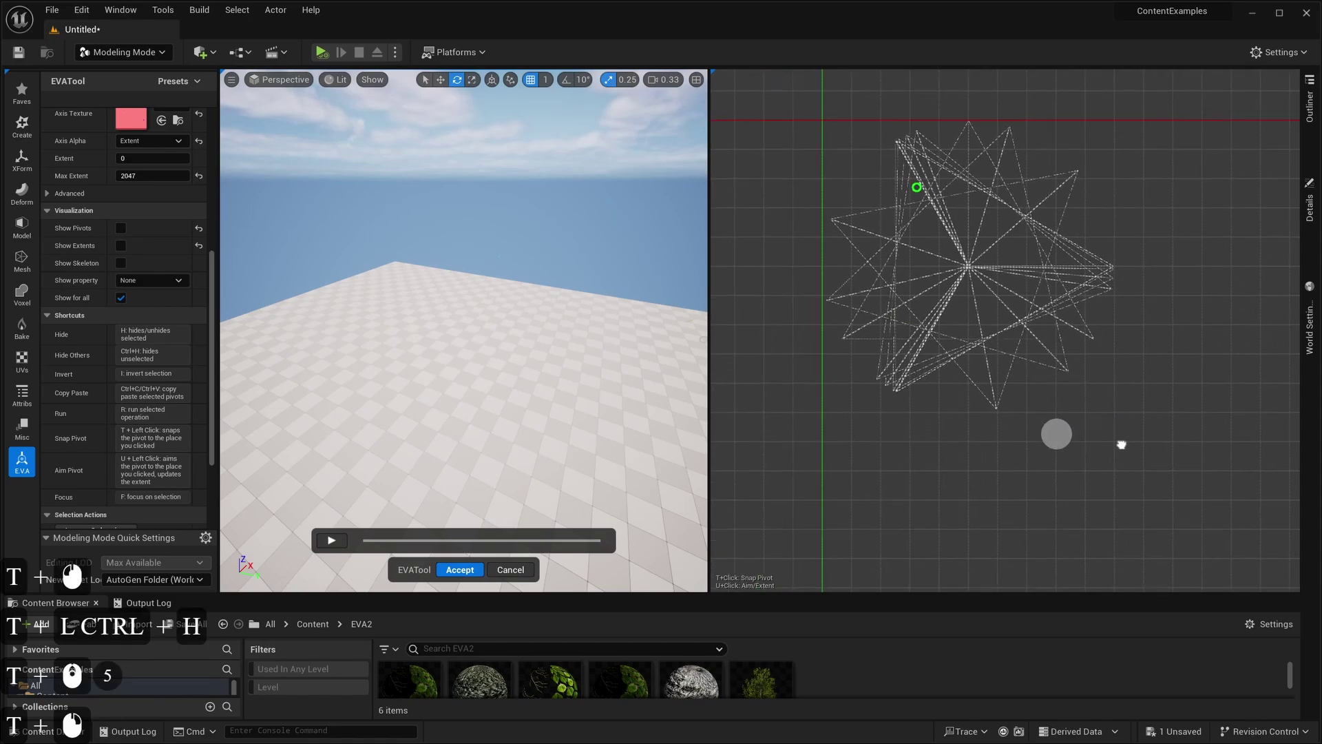
pyautogui.scroll(-3, 927, 403)
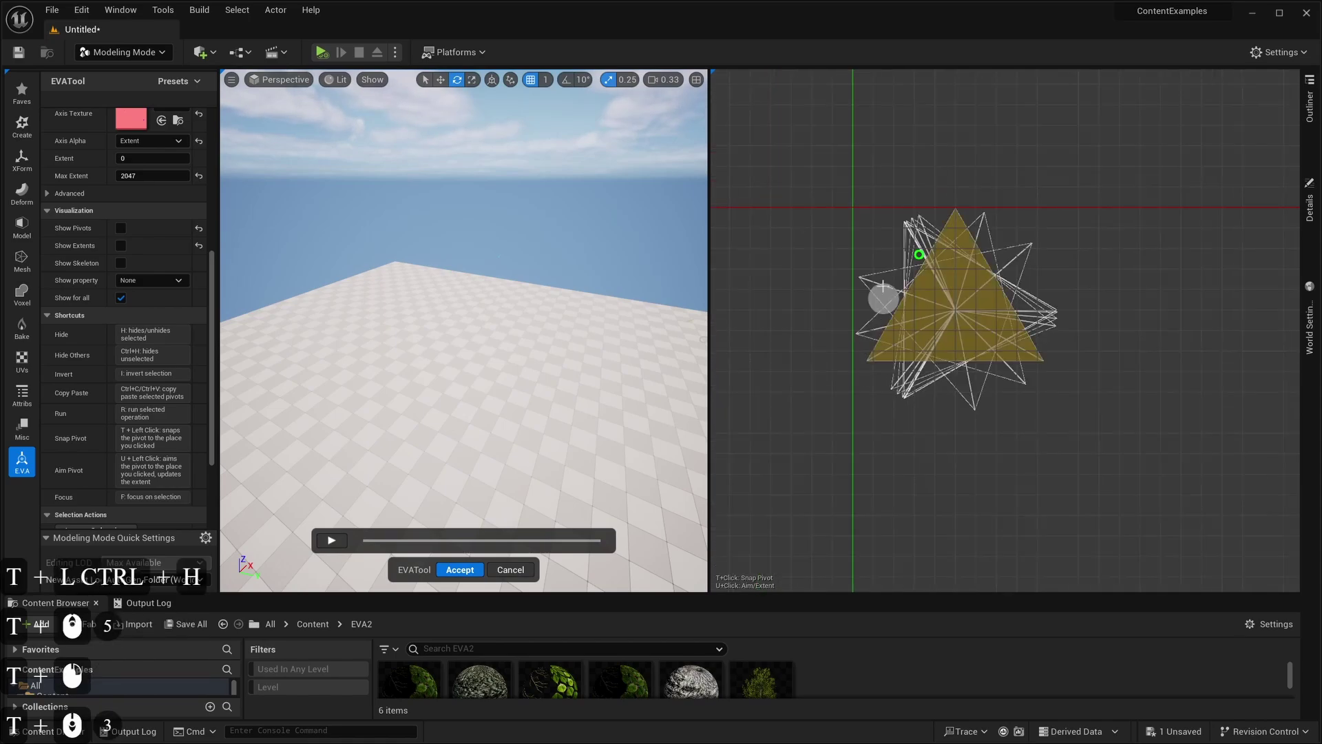
# Step: Select the cluster of UV triangles with a shared lower-left corner and examine its small triangular mesh pieces
pyautogui.moveTo(873, 371); pyautogui.dragTo(916, 436)
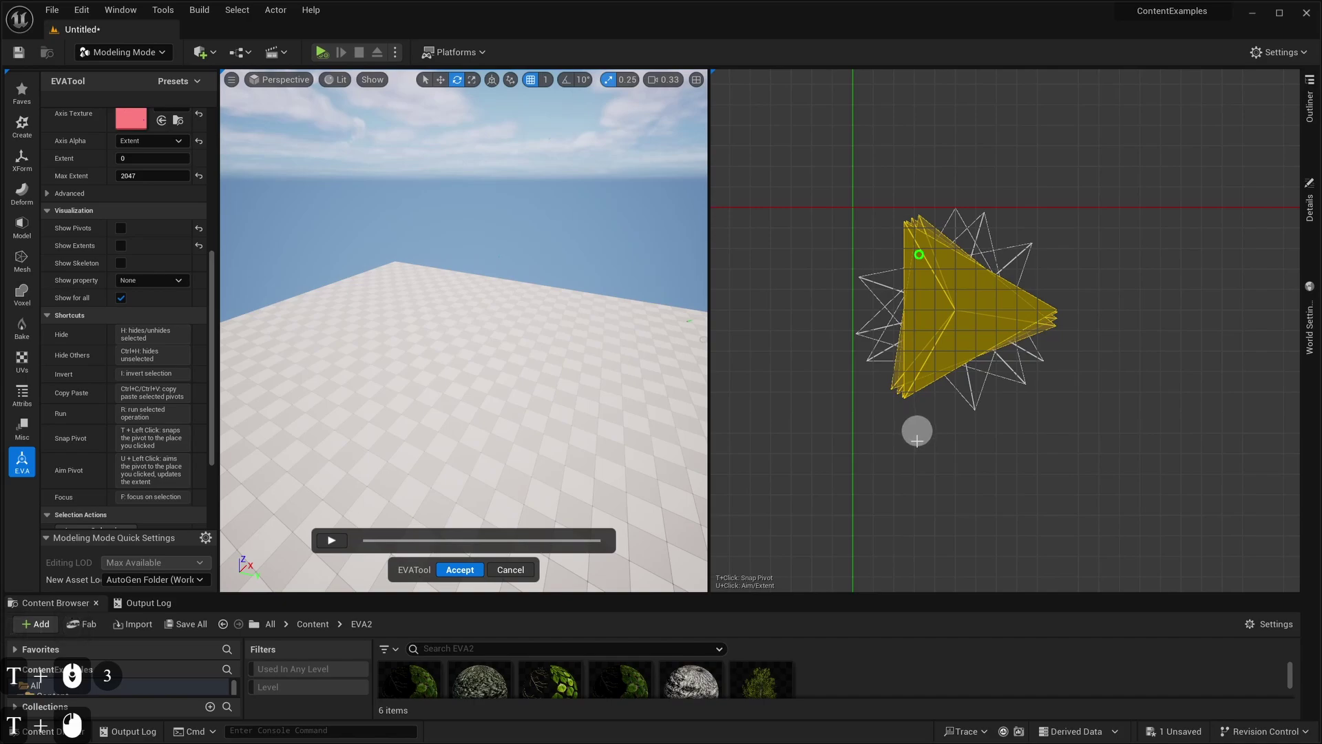
pyautogui.scroll(2, 918, 427)
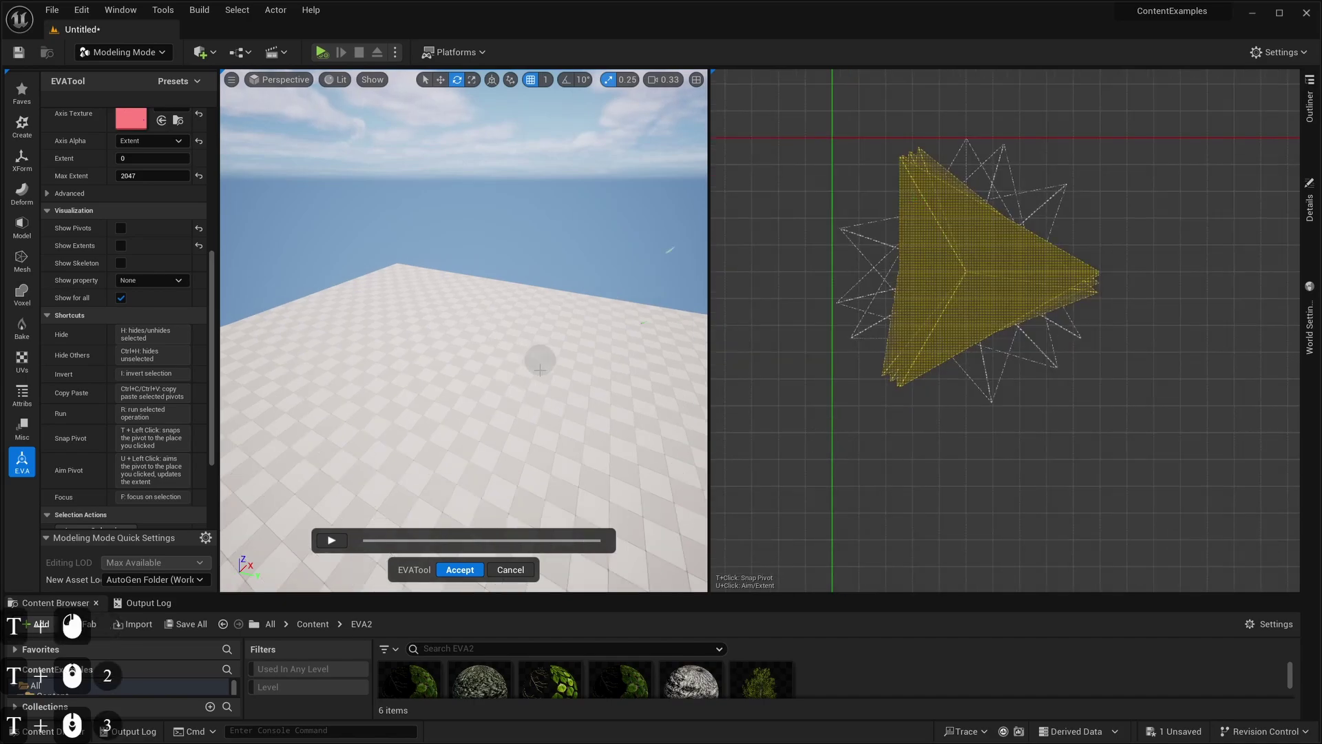
pyautogui.scroll(-4, 560, 352)
pyautogui.moveTo(560, 342); pyautogui.dragTo(566, 353, button='right')
pyautogui.scroll(-2, 562, 338)
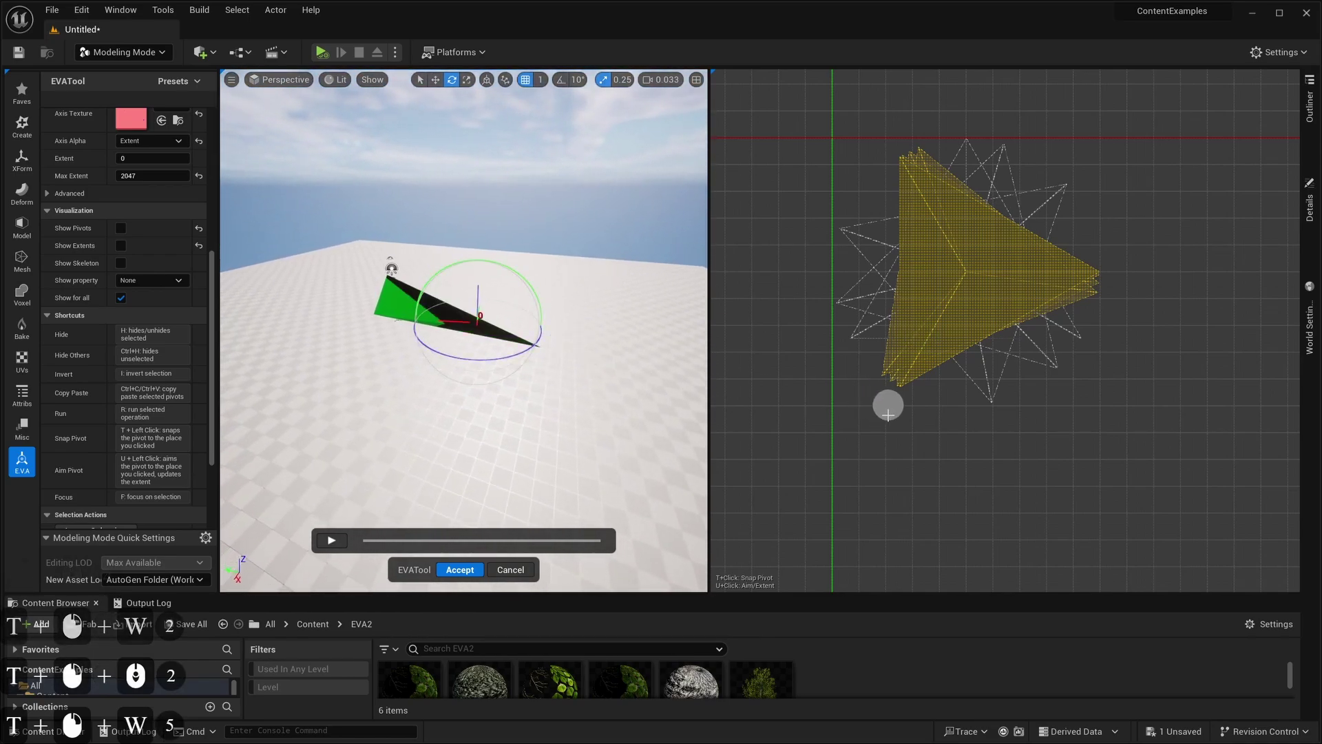
# Step: Snap the selected triangles' pivots to the lower-left corner of their UVs
pyautogui.click(903, 166)
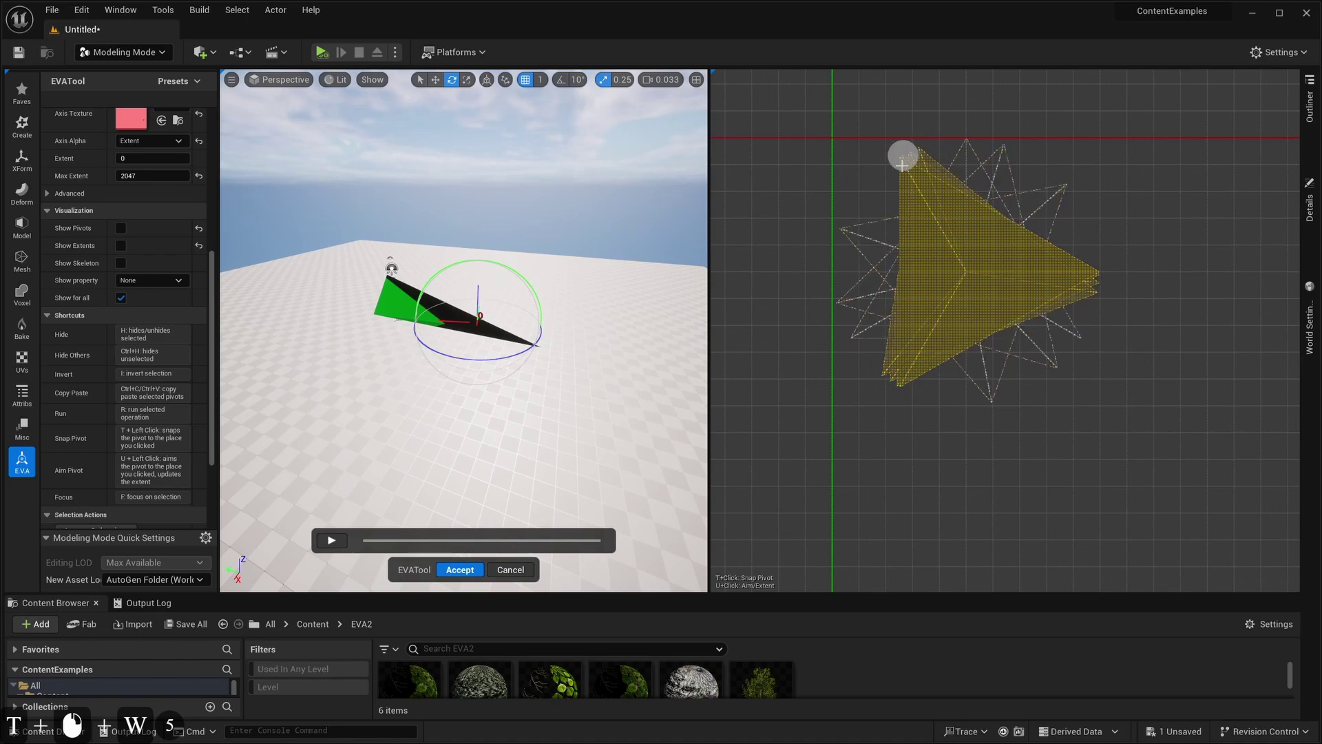
pyautogui.moveTo(868, 145); pyautogui.dragTo(934, 184)
pyautogui.click(905, 378)
pyautogui.press('t')
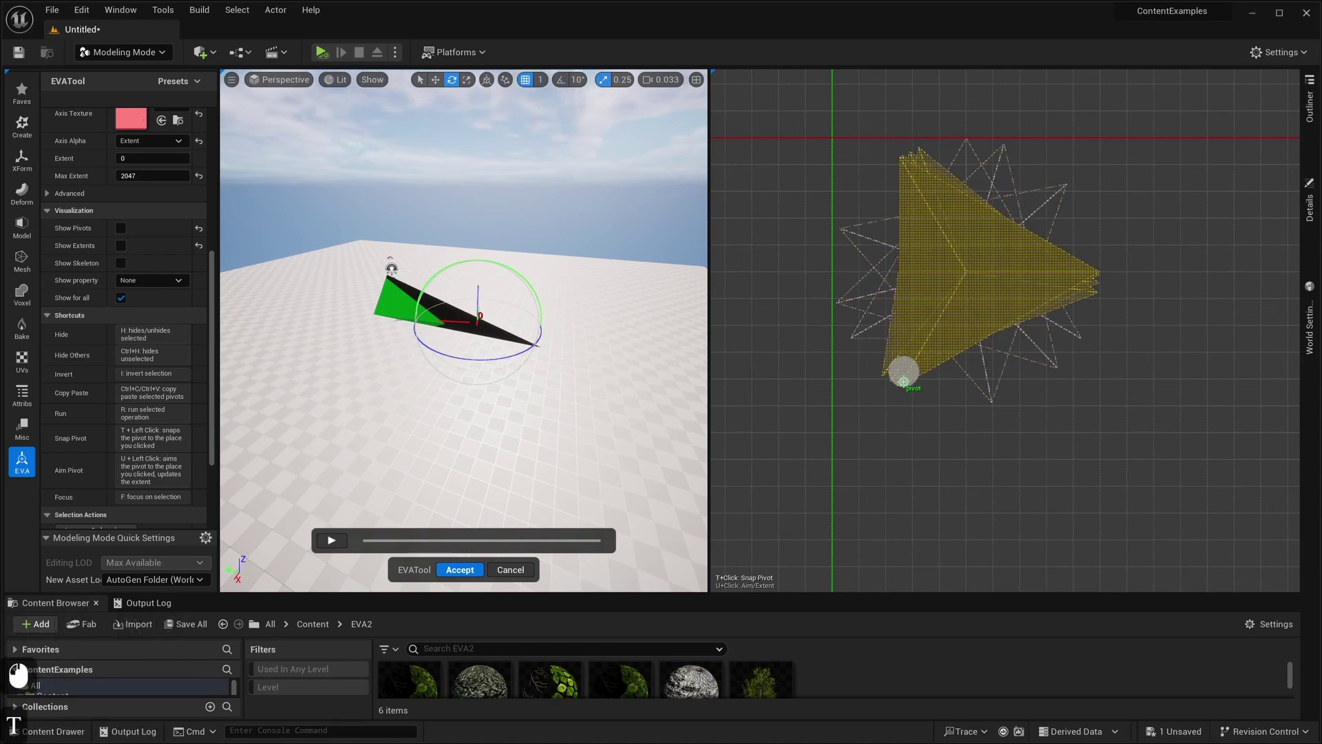
pyautogui.scroll(9, 904, 378)
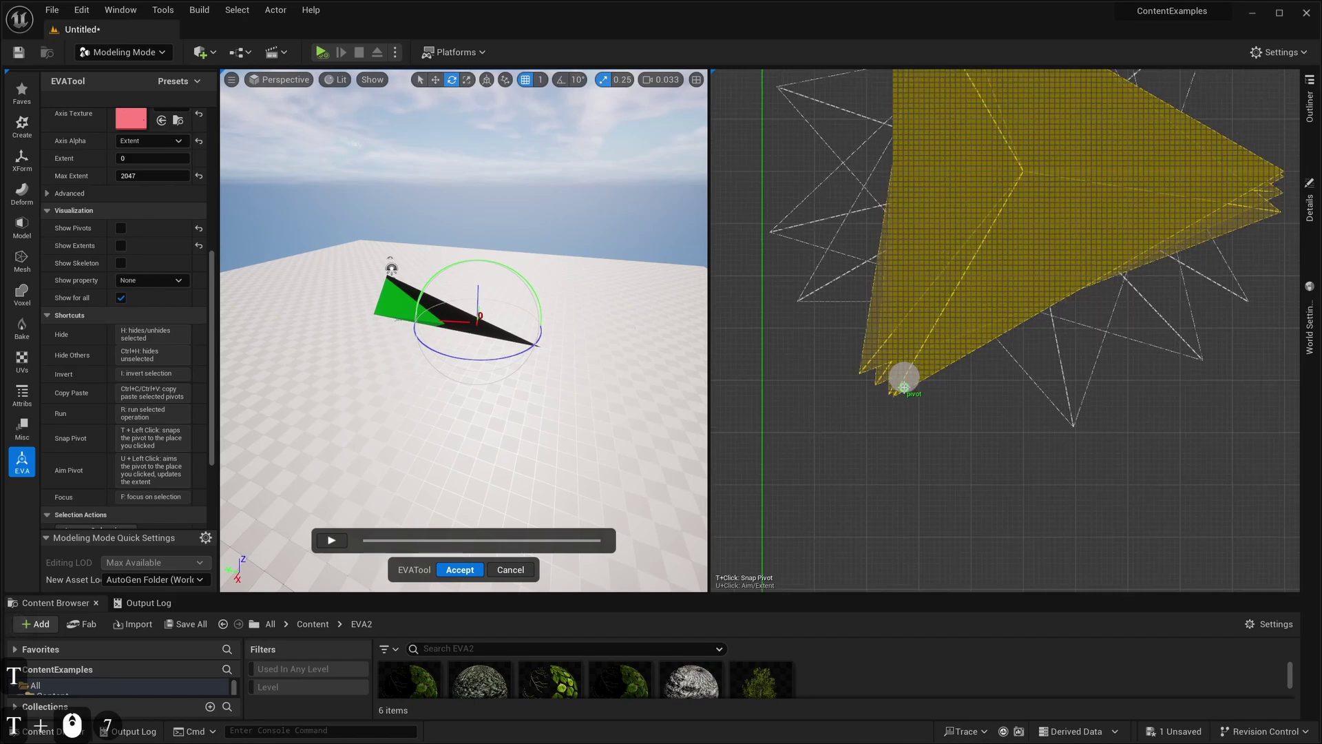
pyautogui.press('t')
pyautogui.click(883, 390)
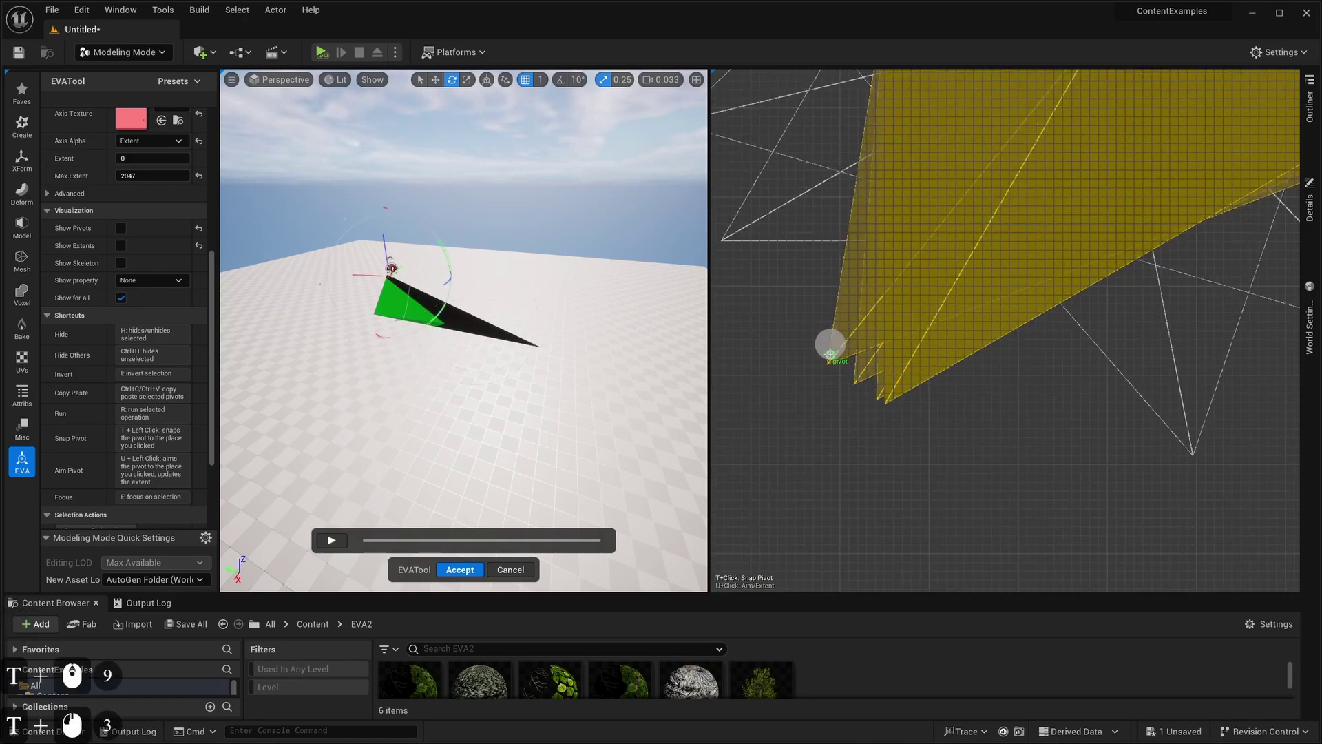
# Step: Select the remaining UV triangles of the star and snap their pivots to the leftmost UV corners
pyautogui.scroll(-5, 830, 348)
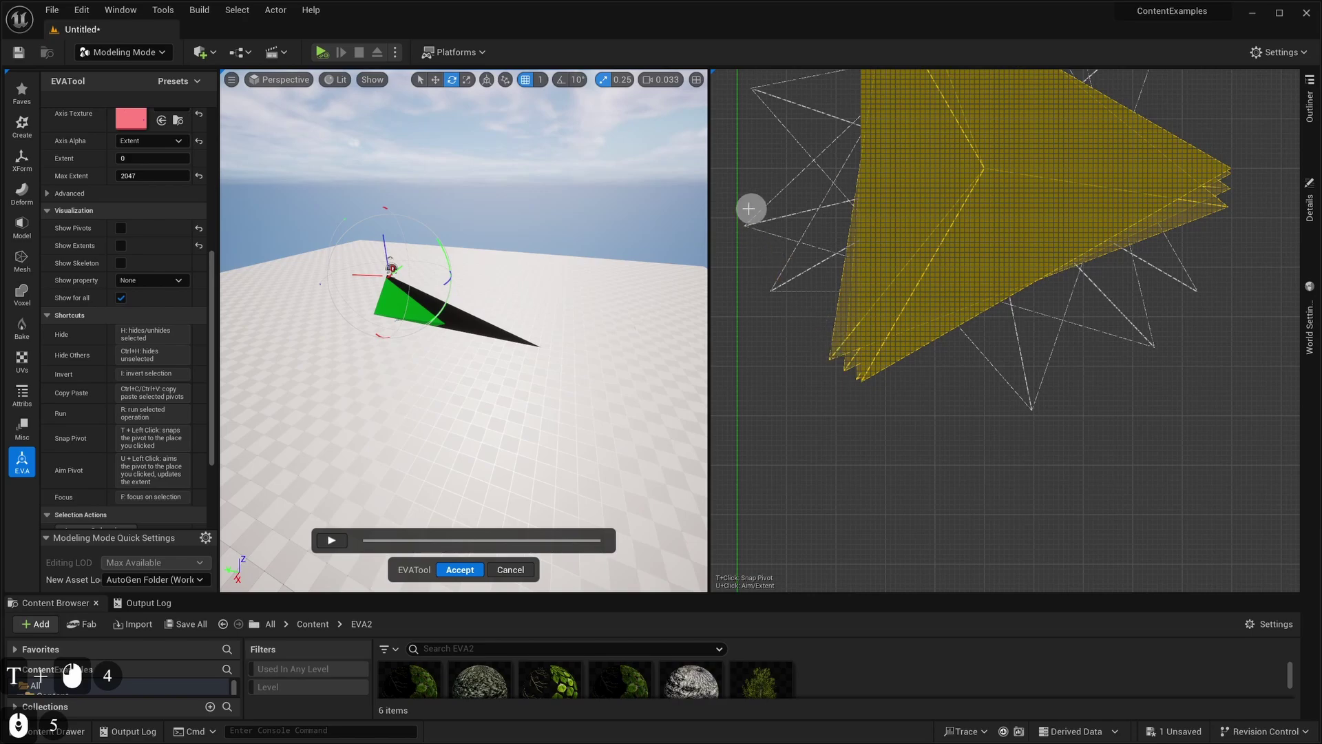
pyautogui.scroll(-3, 735, 186)
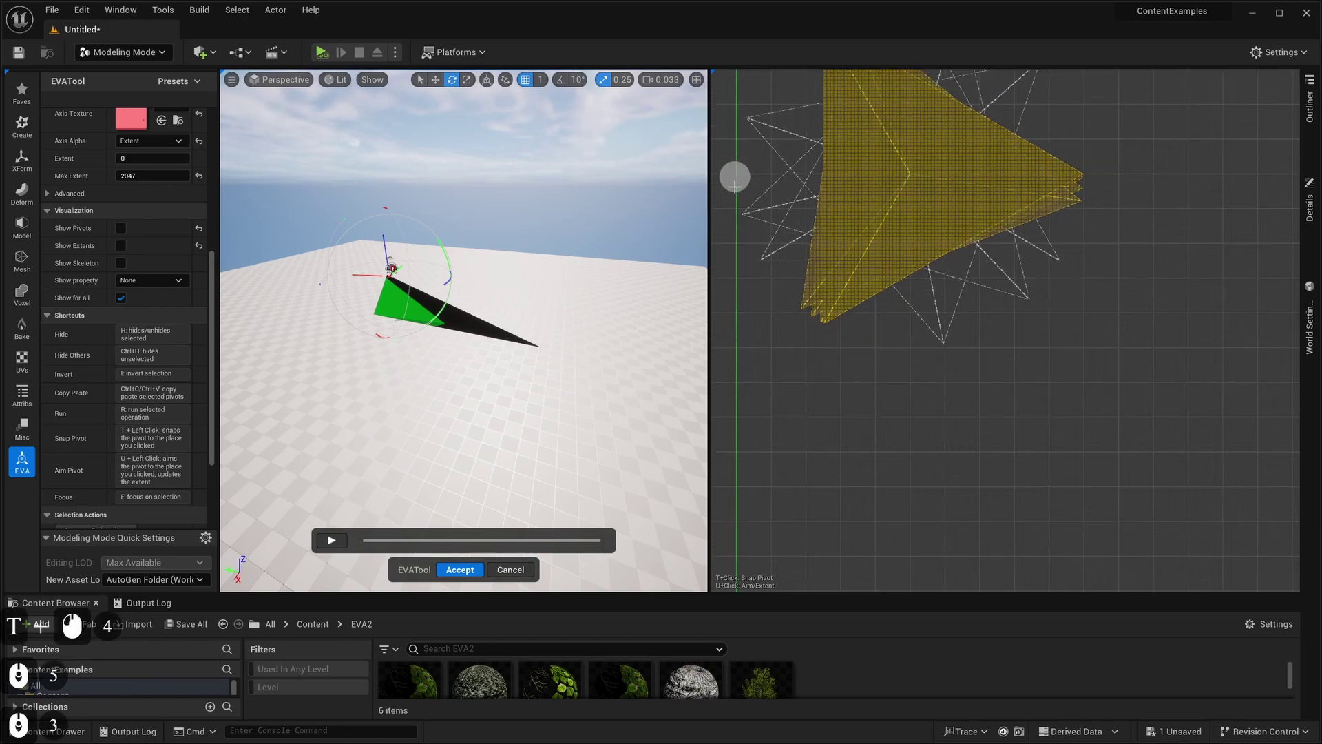
pyautogui.moveTo(735, 186); pyautogui.dragTo(753, 205, button='right')
pyautogui.moveTo(770, 144); pyautogui.dragTo(824, 347)
pyautogui.press('t')
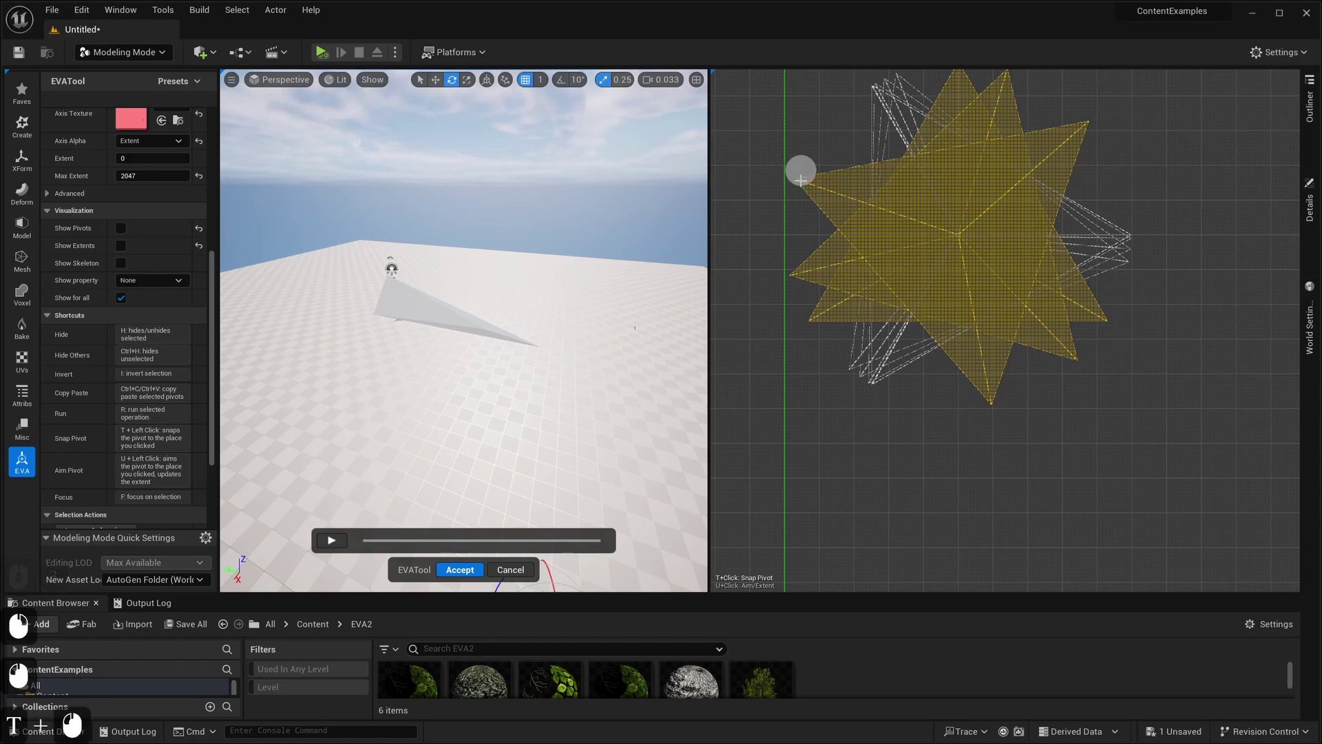
pyautogui.click(797, 272)
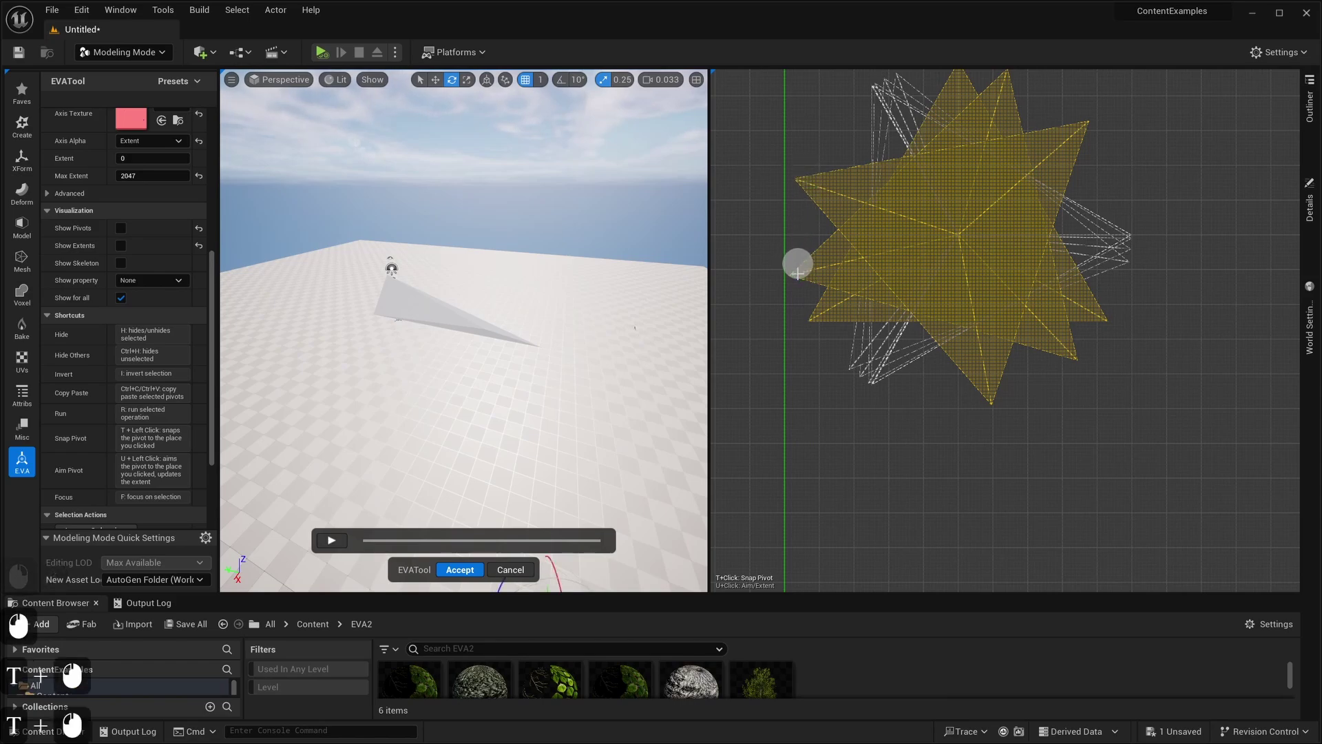
# Step: Select all the UV triangles of the star and aim their extents at the star's shared centre point
pyautogui.click(815, 309)
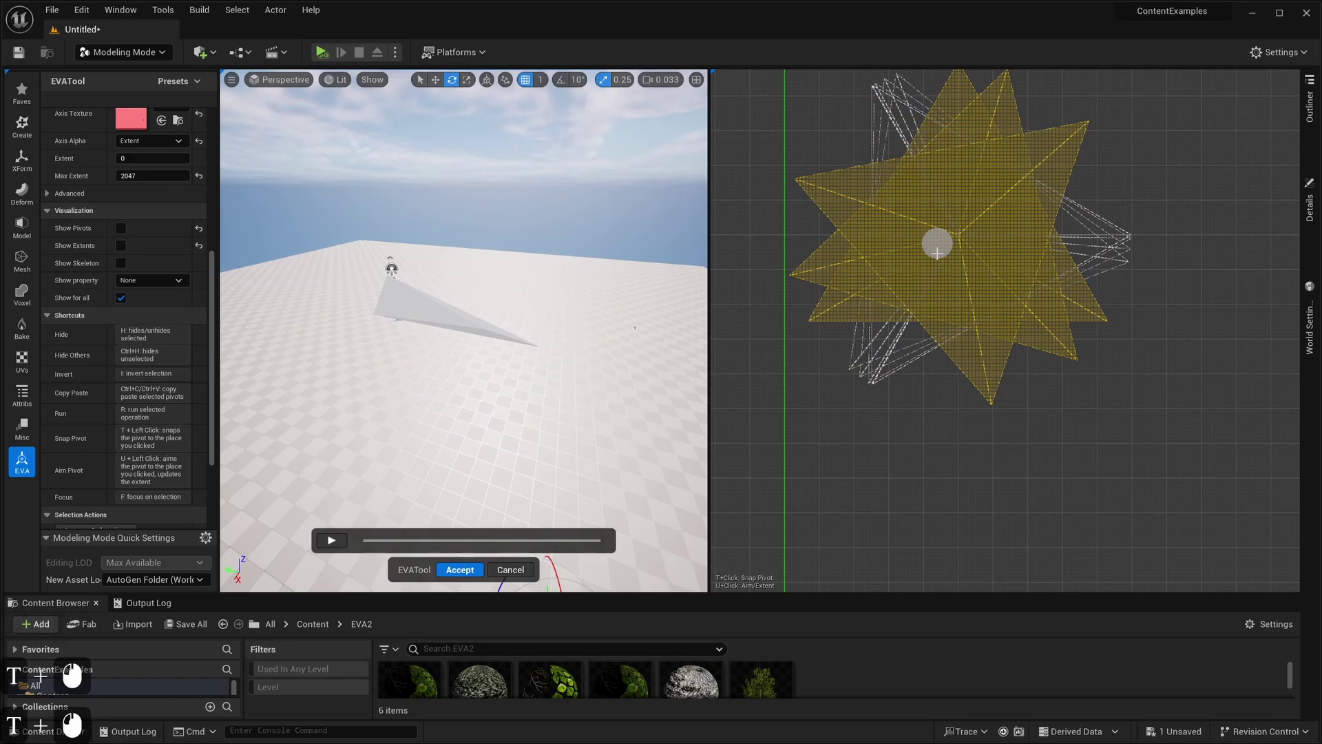
pyautogui.click(834, 95)
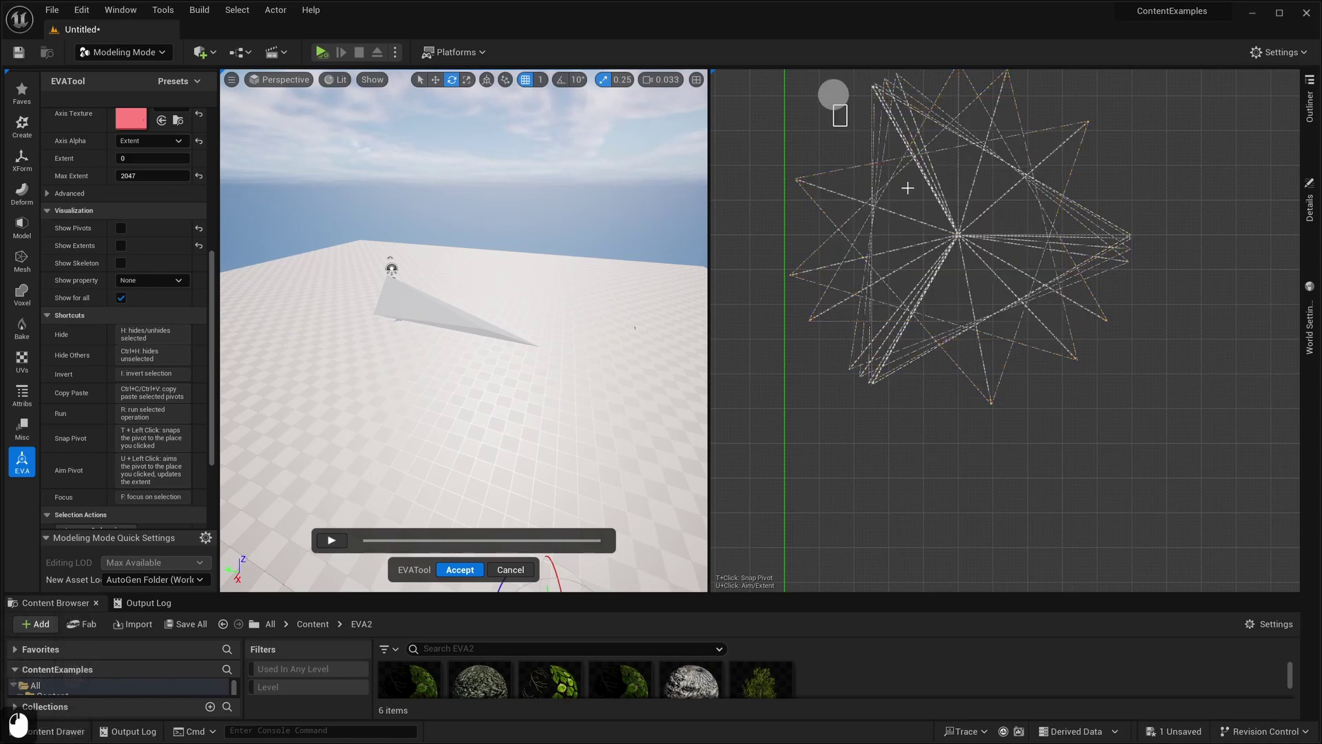
pyautogui.moveTo(833, 95); pyautogui.dragTo(1111, 394)
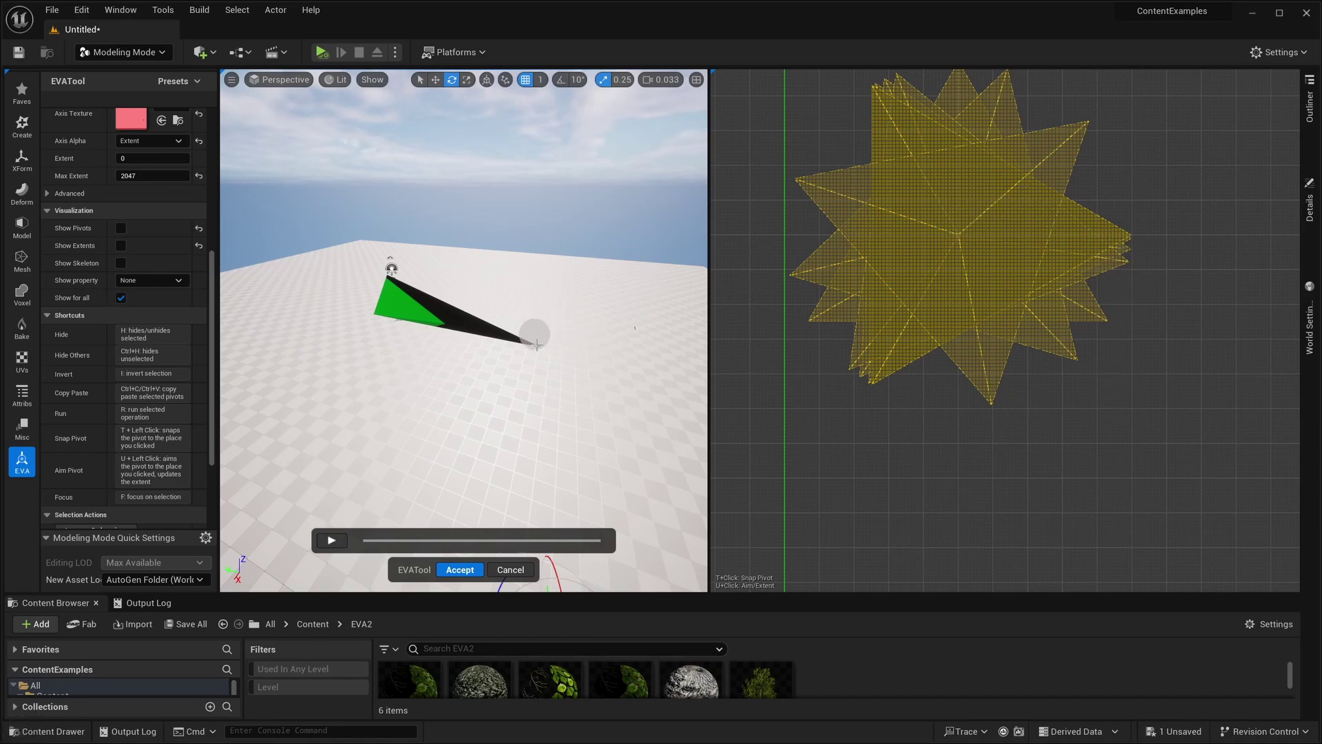
pyautogui.press('u')
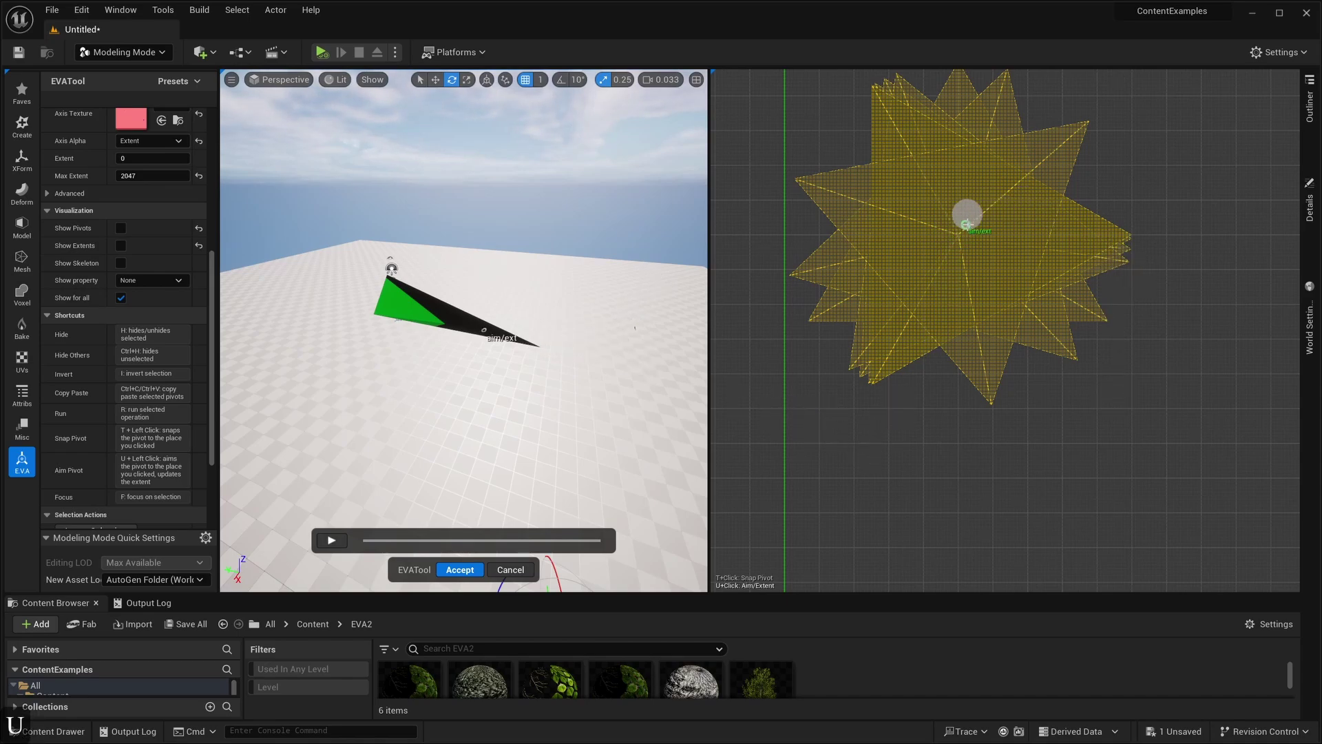
pyautogui.click(961, 236)
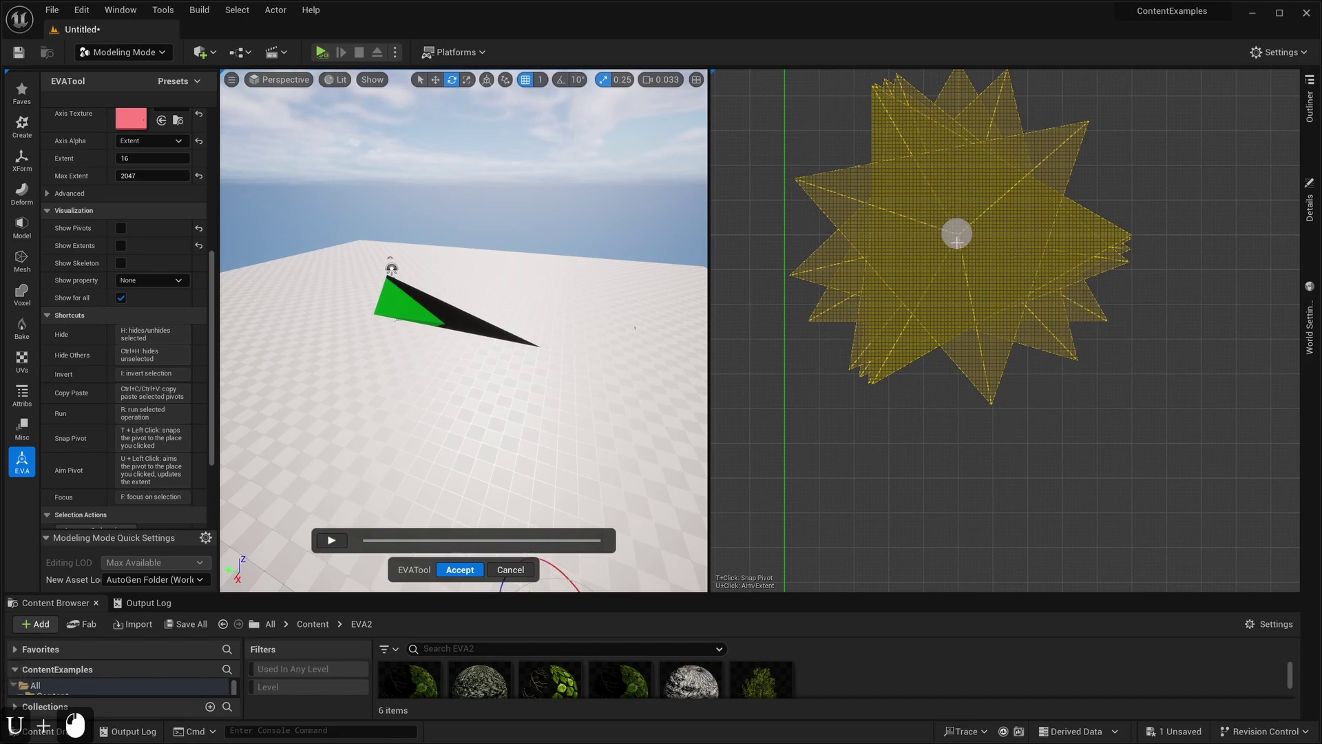
# Step: Turn on the display of pivots and extents for the parts
pyautogui.scroll(-5, 959, 230)
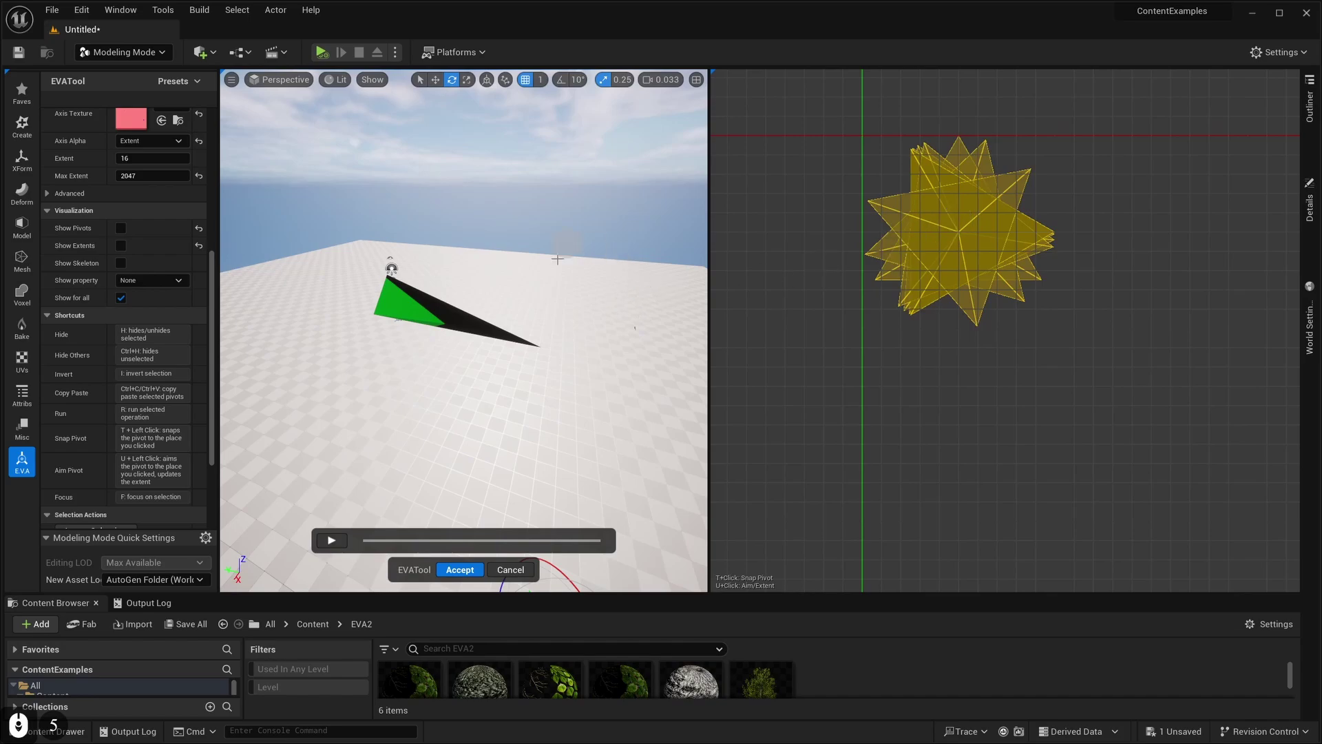
pyautogui.moveTo(571, 272); pyautogui.dragTo(591, 297, button='right')
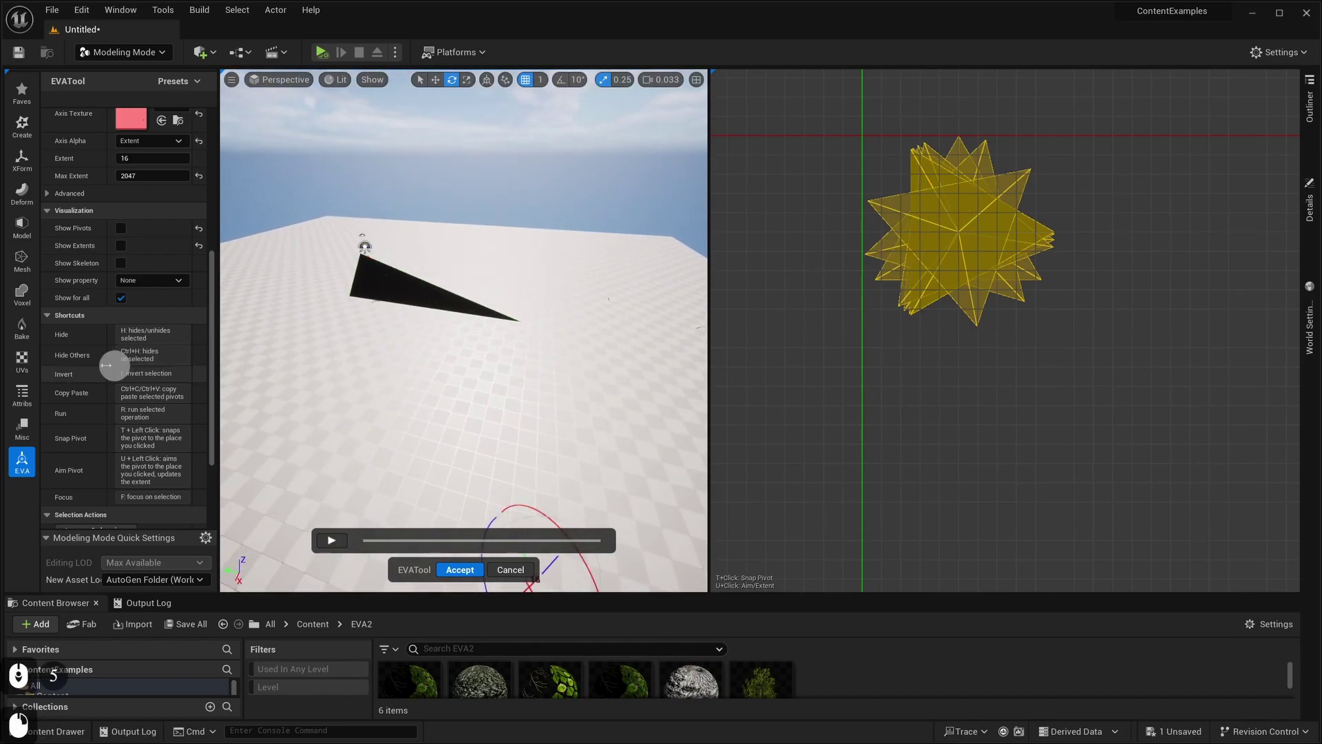
pyautogui.scroll(3, 123, 277)
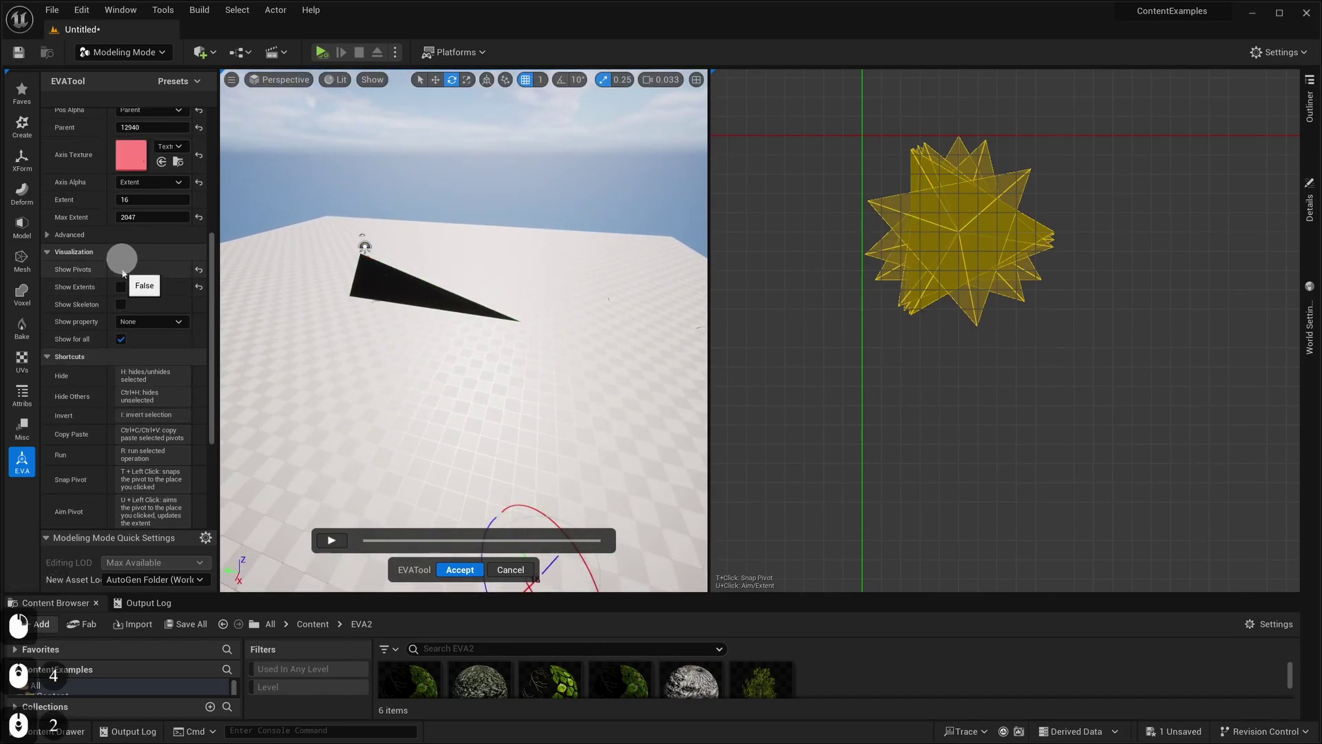
pyautogui.click(122, 270)
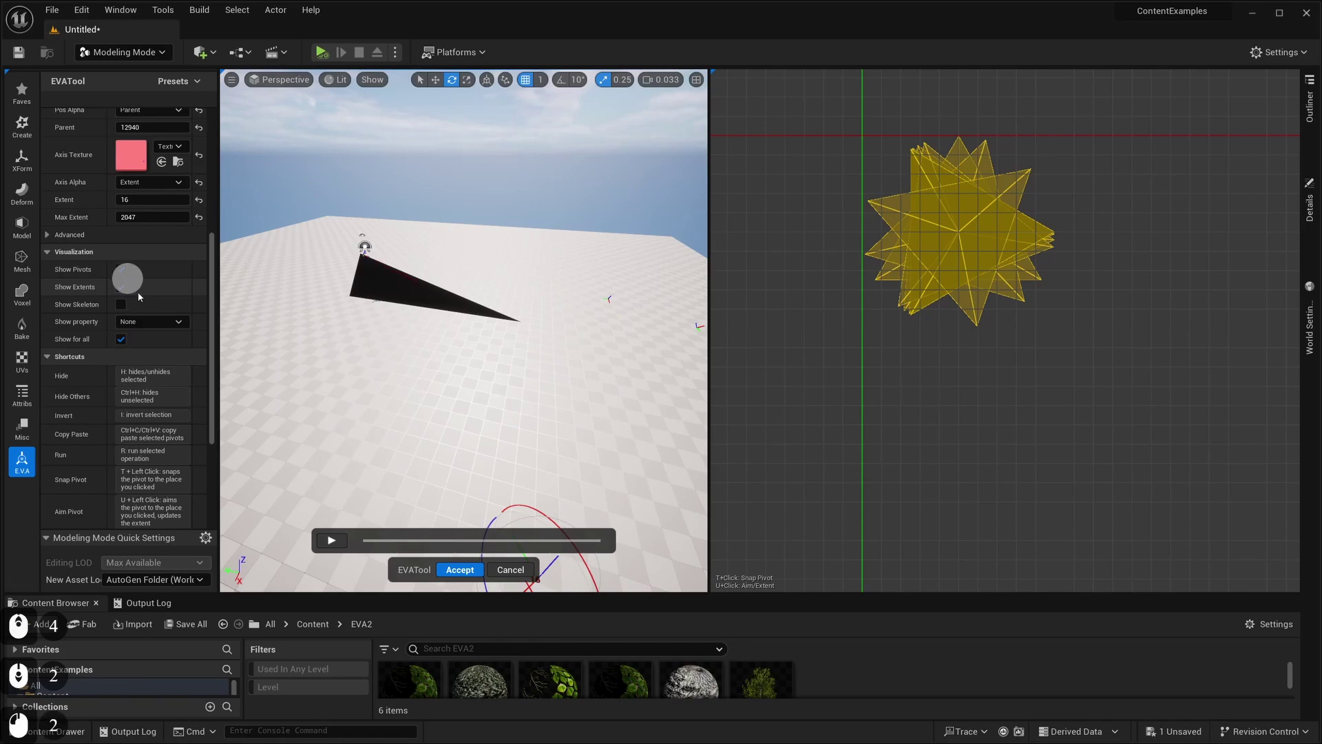
# Step: Examine the small triangular piece's pivot and extent line from several sides in the 3D view
pyautogui.moveTo(357, 378); pyautogui.dragTo(502, 248, button='right')
pyautogui.scroll(-2, 357, 378)
pyautogui.press('e')
pyautogui.press('e')
pyautogui.press('w')
pyautogui.scroll(3, 357, 378)
pyautogui.press('a')
pyautogui.press('d')
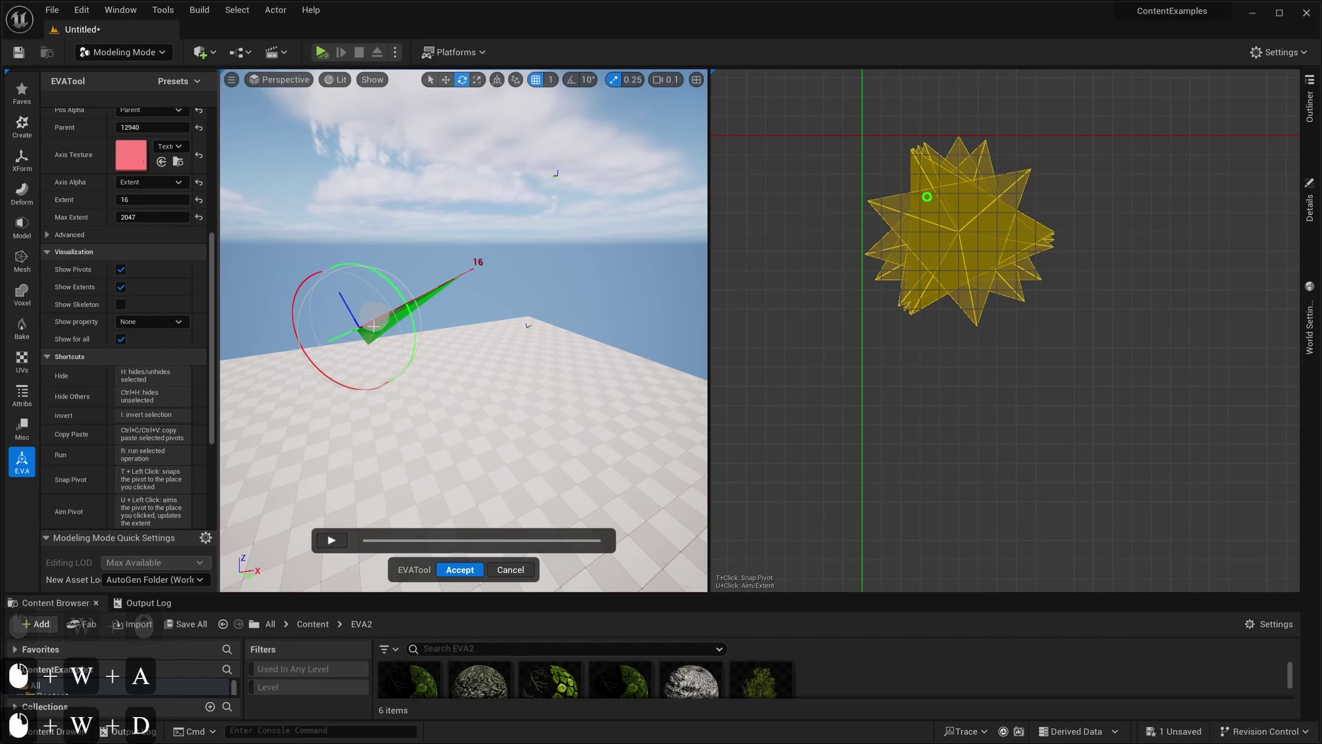
pyautogui.press('w')
pyautogui.moveTo(374, 315)
pyautogui.mouseDown(button='right')
pyautogui.moveTo(454, 320)
pyautogui.moveTo(385, 323)
pyautogui.mouseUp(button='right')
pyautogui.press('a')
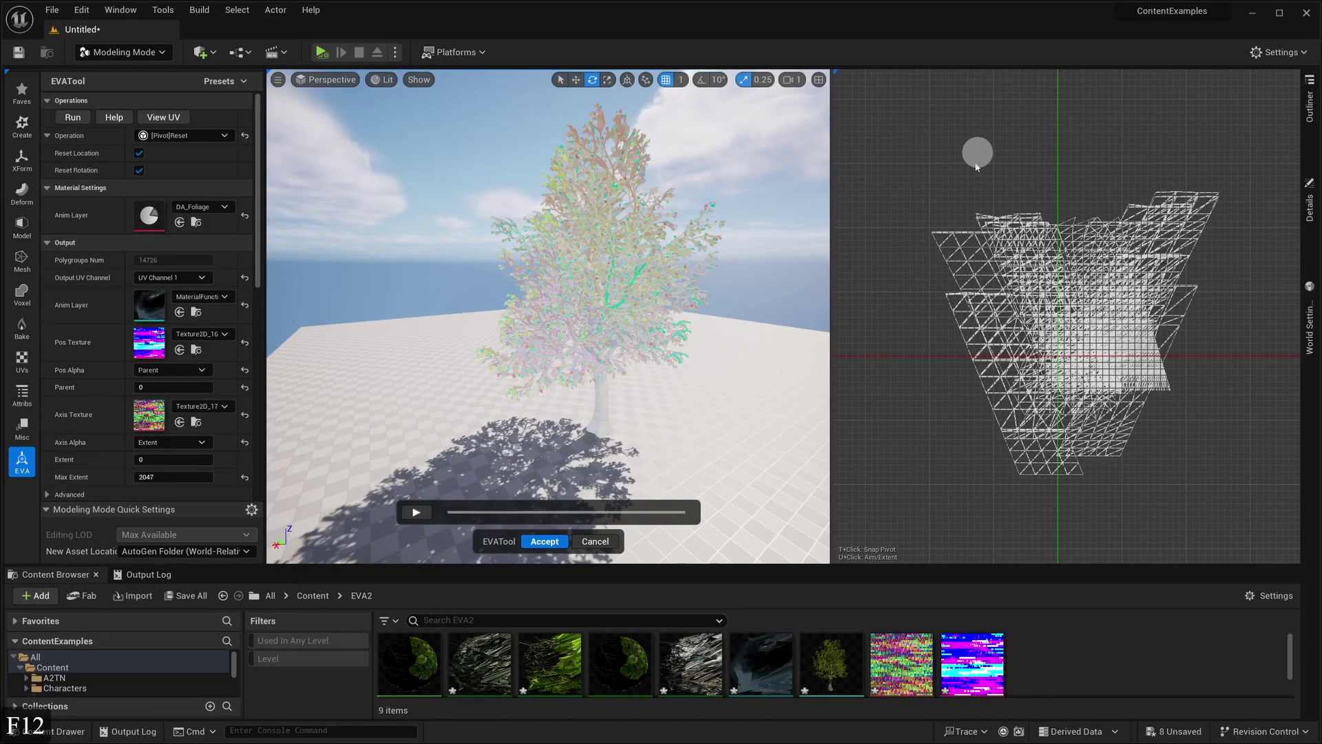
# Step: Hide the trunk and large branch parts and the star-shaped UV triangles, keeping the small branches and leaves
pyautogui.moveTo(891, 142); pyautogui.dragTo(1248, 298)
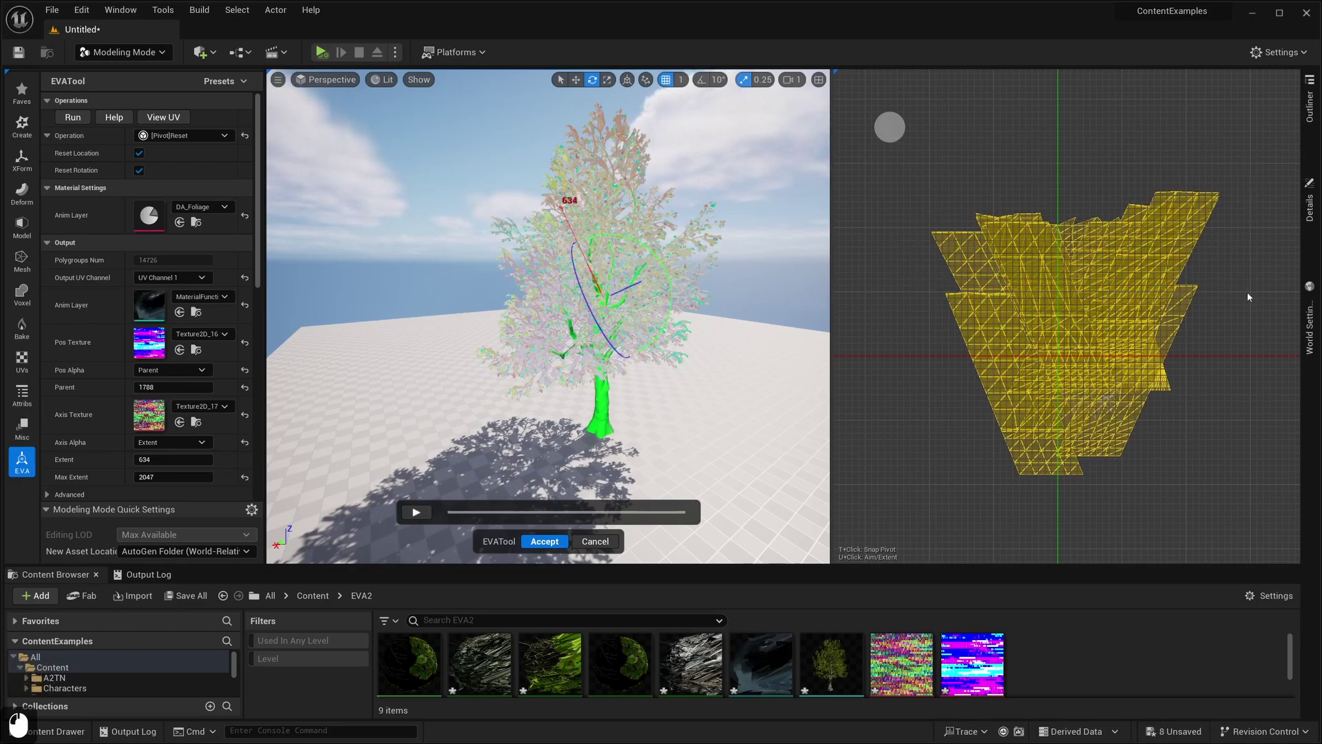
pyautogui.press('h')
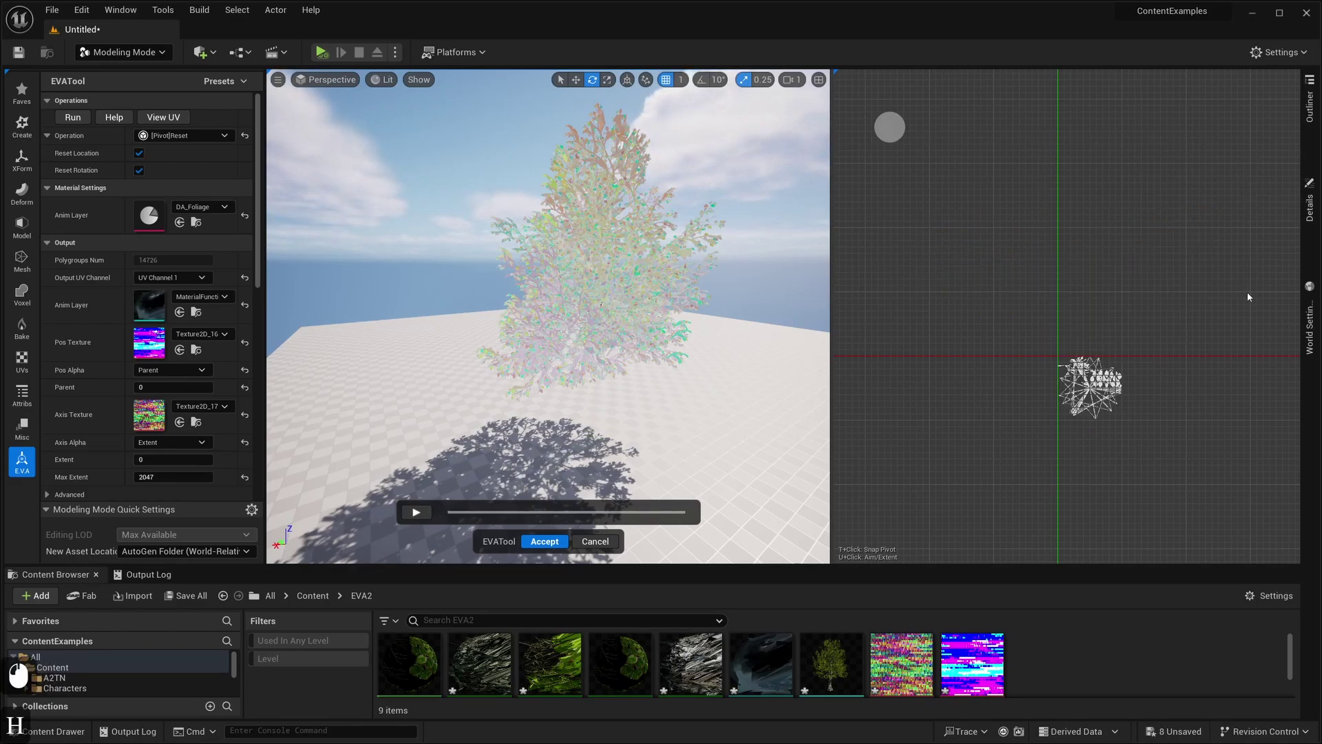
pyautogui.scroll(8, 1200, 448)
pyautogui.moveTo(1094, 428); pyautogui.dragTo(930, 358)
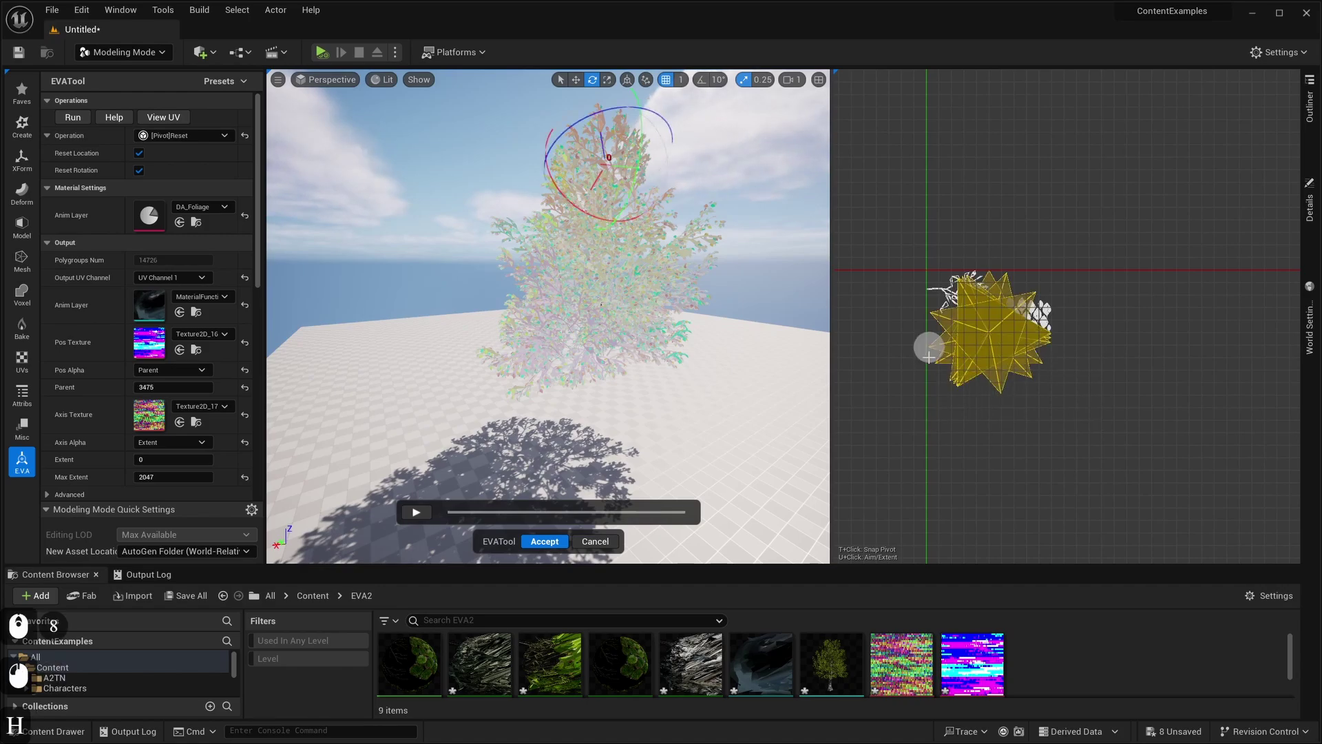
pyautogui.press('h')
# Step: Select all the leaf-shaped UV islands
pyautogui.scroll(8, 1019, 366)
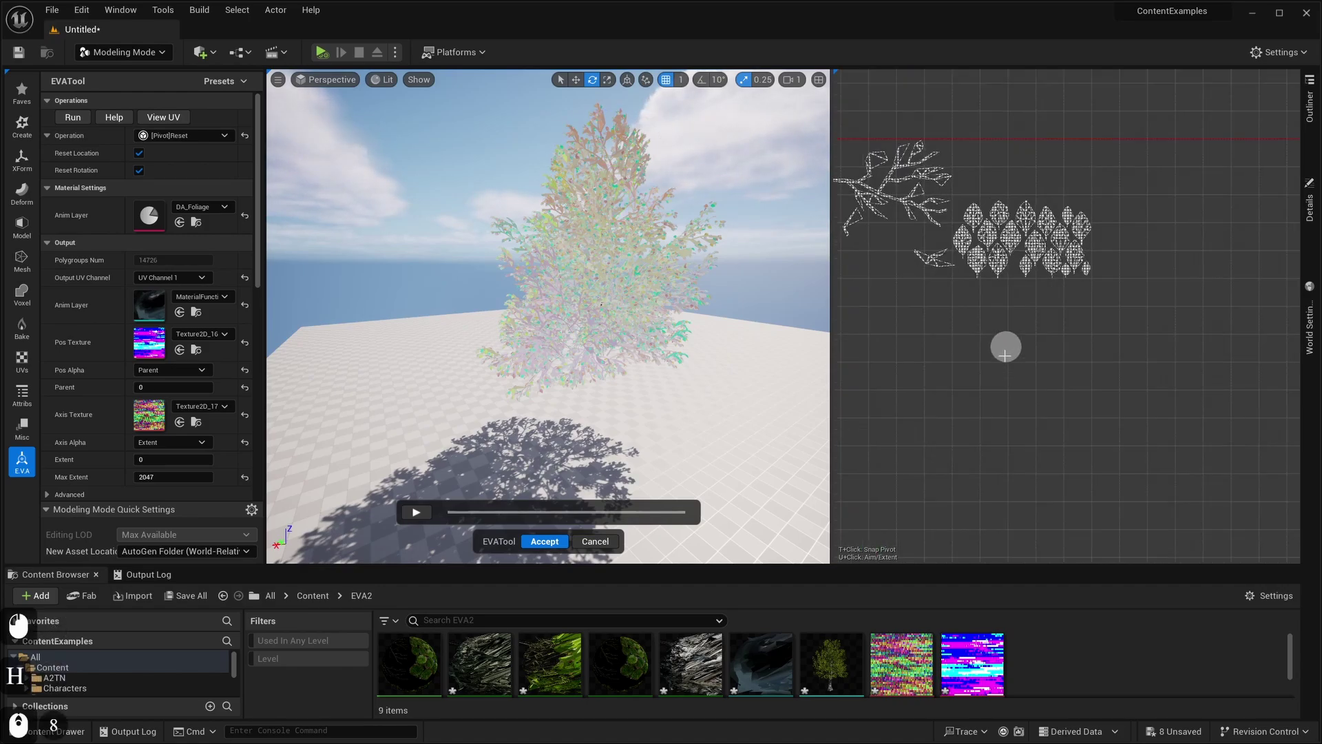
pyautogui.moveTo(1005, 345); pyautogui.dragTo(1117, 416, button='right')
pyautogui.scroll(5, 1021, 370)
pyautogui.moveTo(1019, 364); pyautogui.dragTo(1064, 459, button='right')
pyautogui.click(1012, 219)
pyautogui.click(1102, 186)
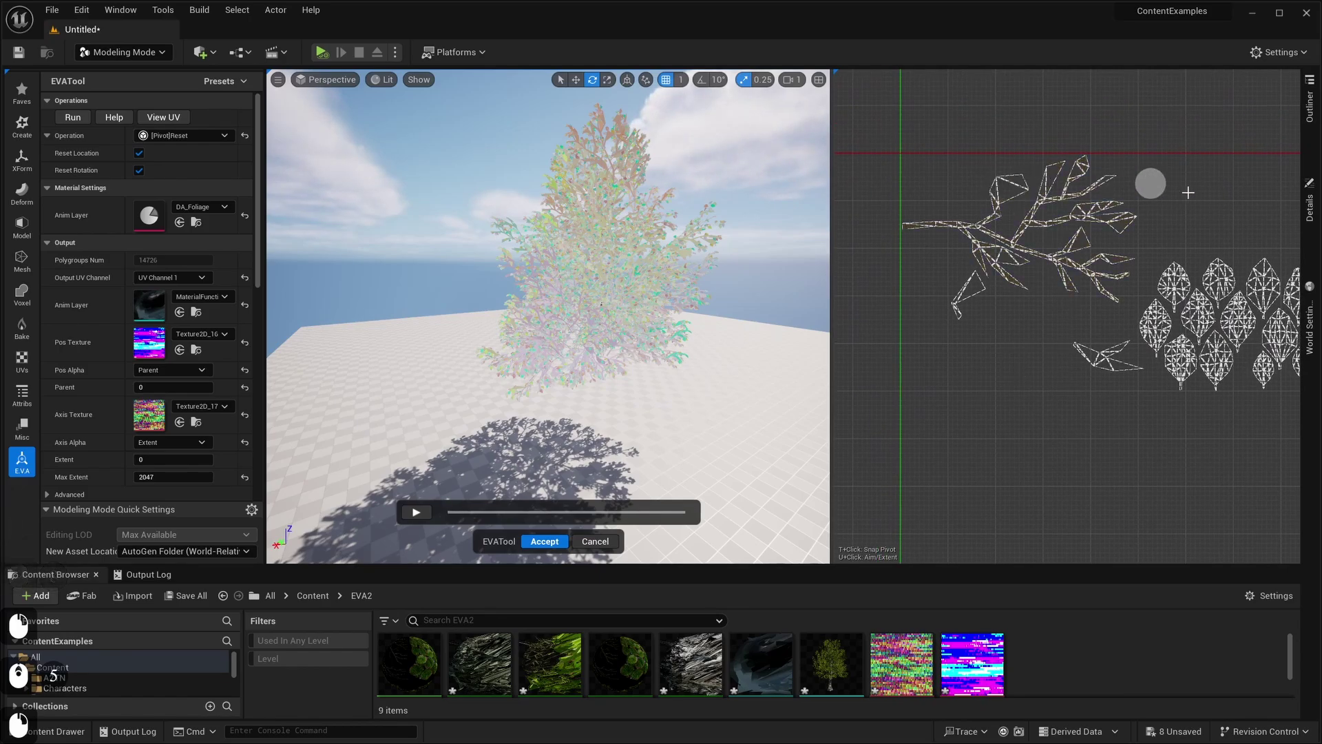
pyautogui.moveTo(1187, 189); pyautogui.dragTo(1047, 148, button='right')
pyautogui.moveTo(998, 226); pyautogui.dragTo(1295, 327)
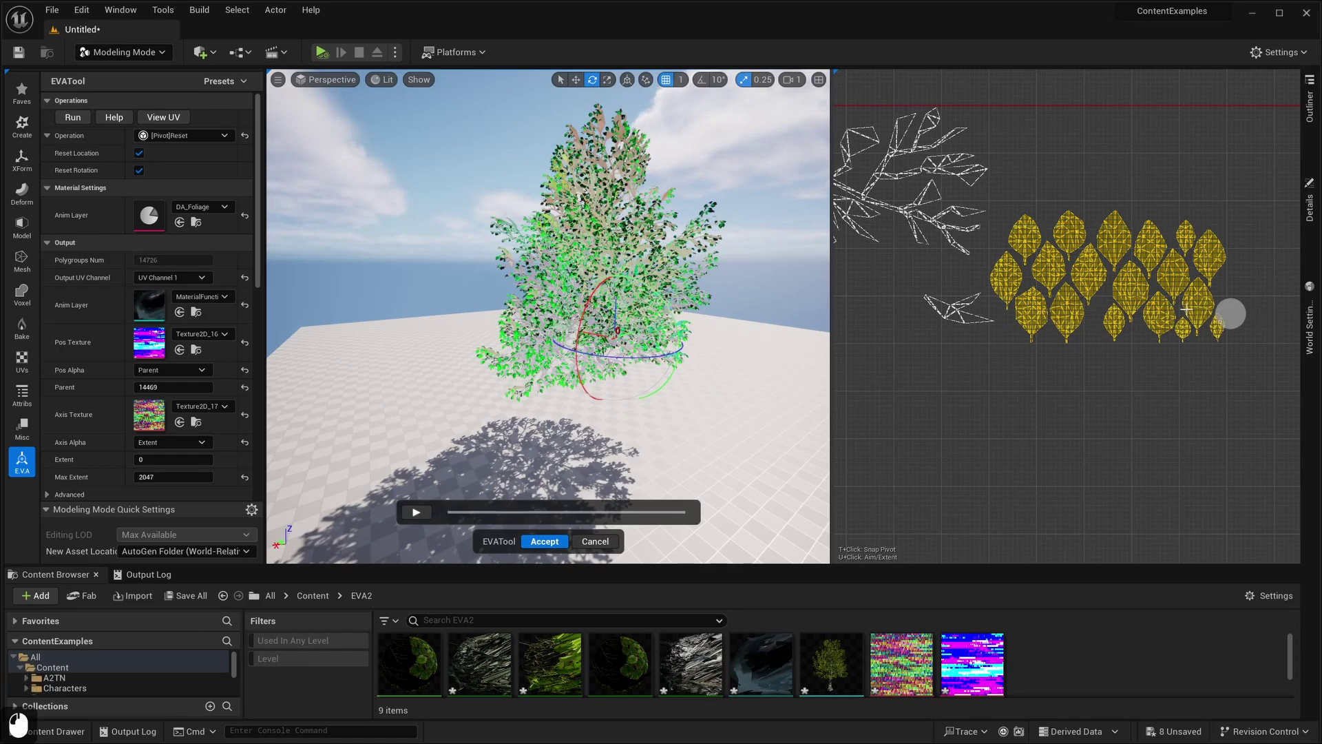
# Step: Use the [Pivot]Snap operation in UV space to snap the leaves' pivots to the Bottom (Max V) side
pyautogui.click(182, 136)
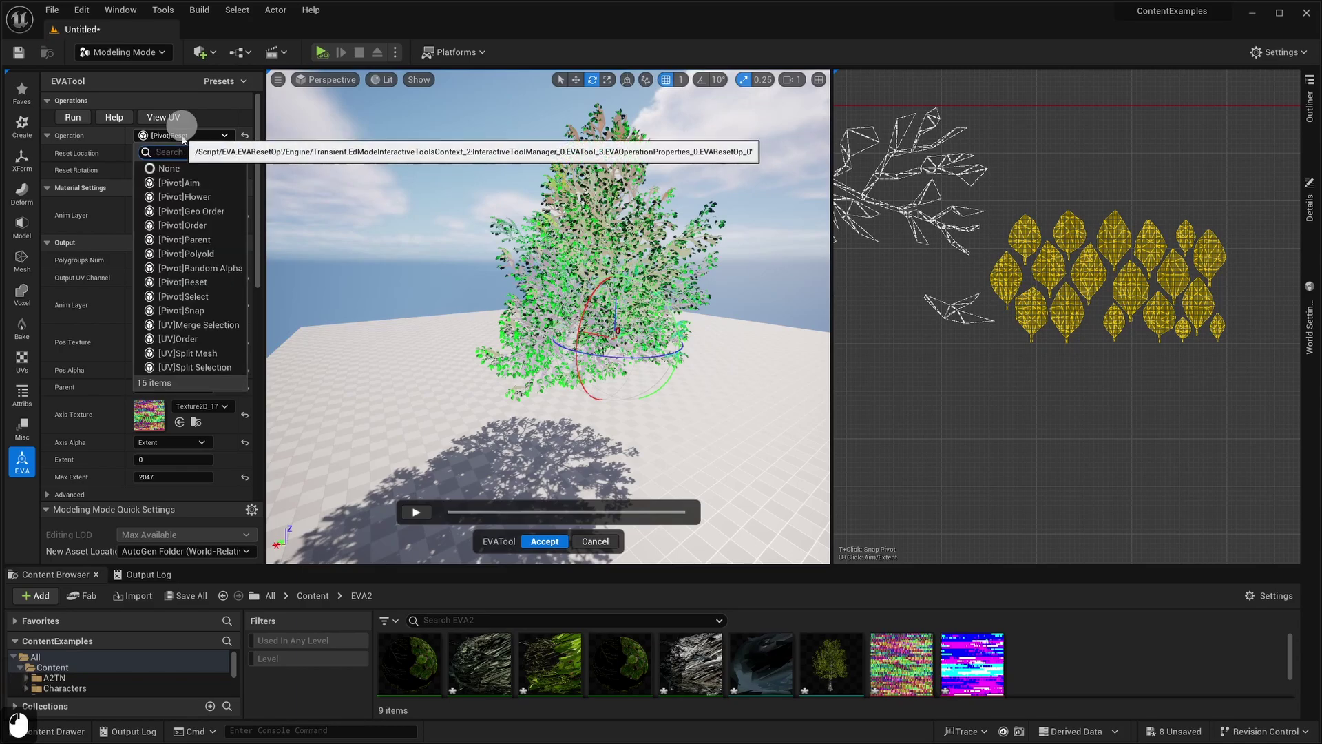
pyautogui.click(201, 312)
pyautogui.click(139, 153)
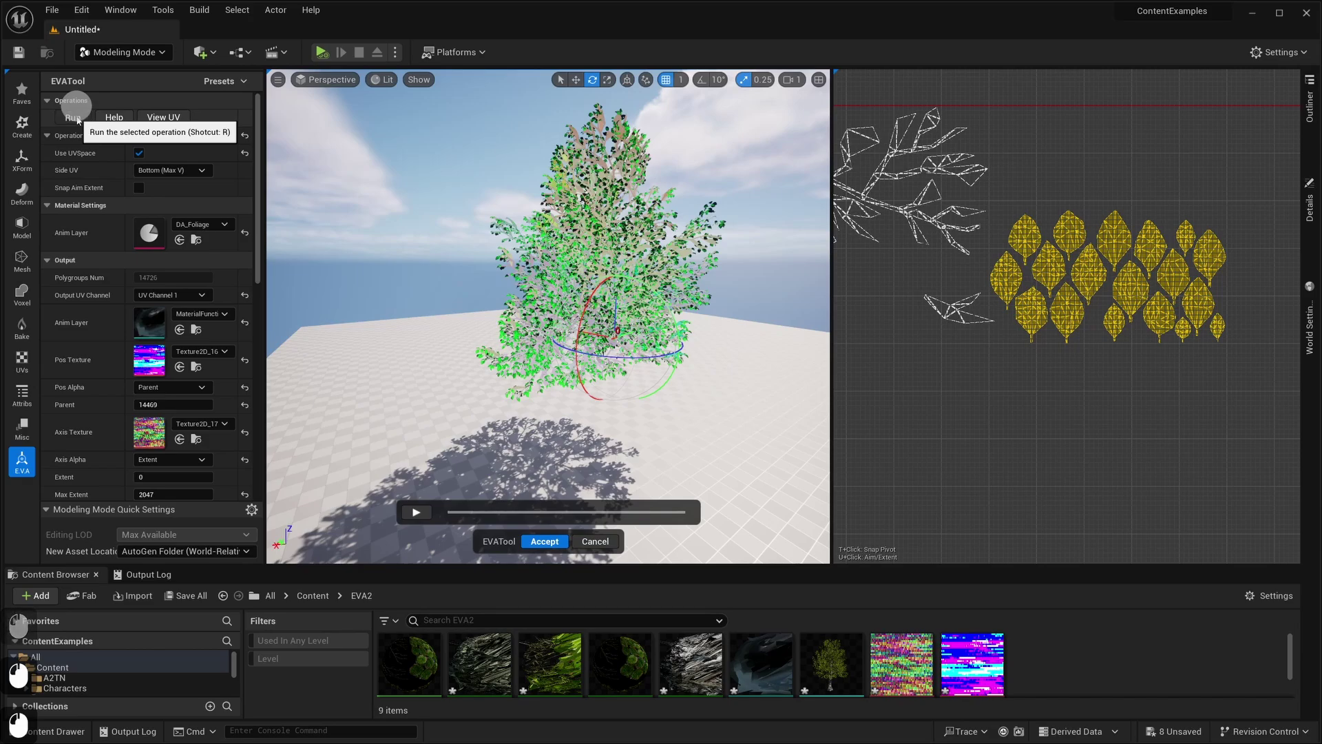
# Step: Snap the leaves' aim and extent to the Top (Min V) side of their UVs
pyautogui.click(178, 170)
pyautogui.click(156, 206)
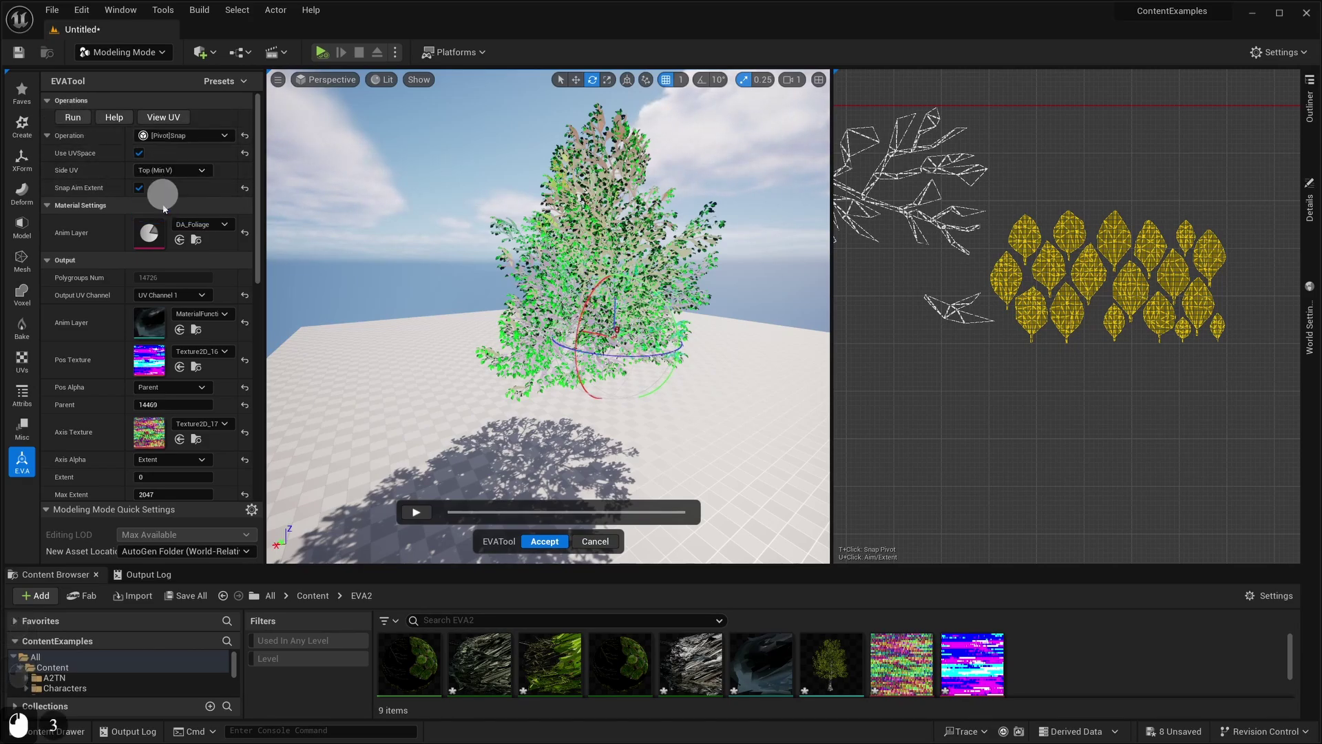
pyautogui.click(68, 118)
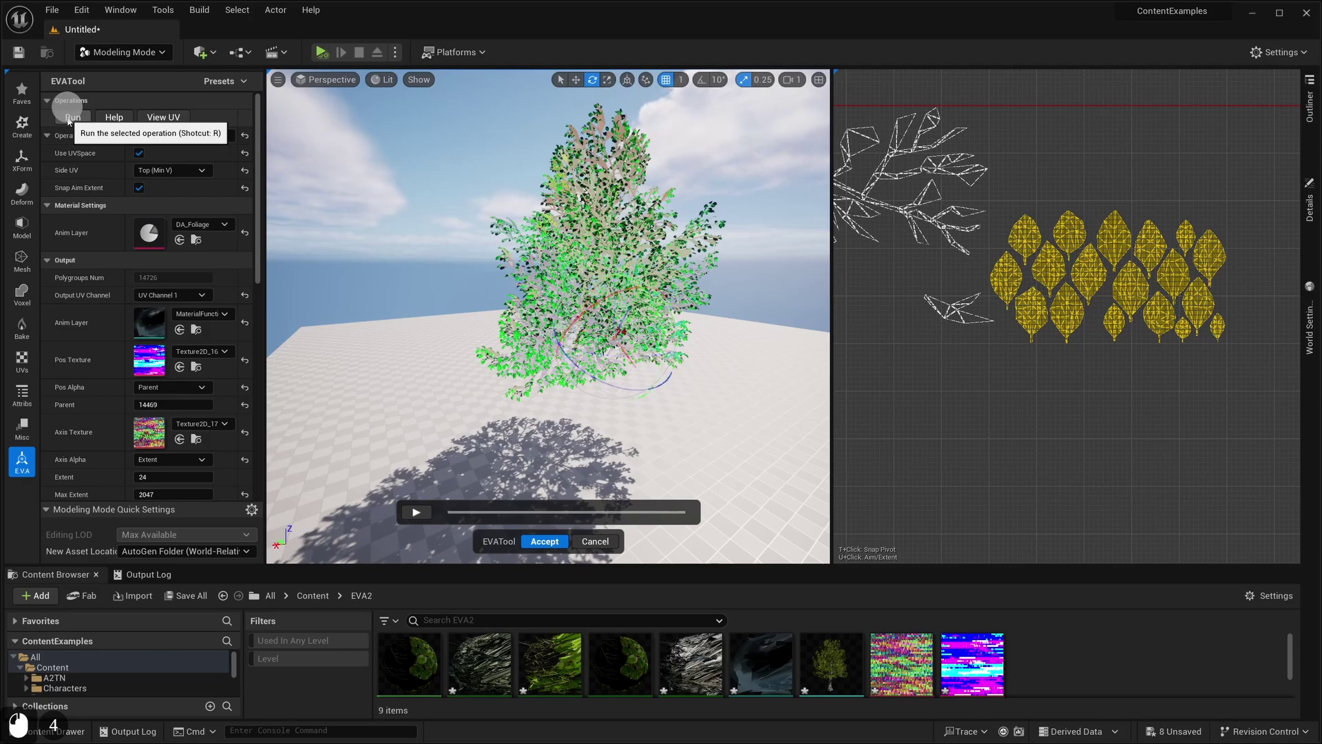
# Step: Select a single leaf and examine its pivot and extent line up close in the 3D view
pyautogui.moveTo(1108, 413); pyautogui.dragTo(1126, 400, button='right')
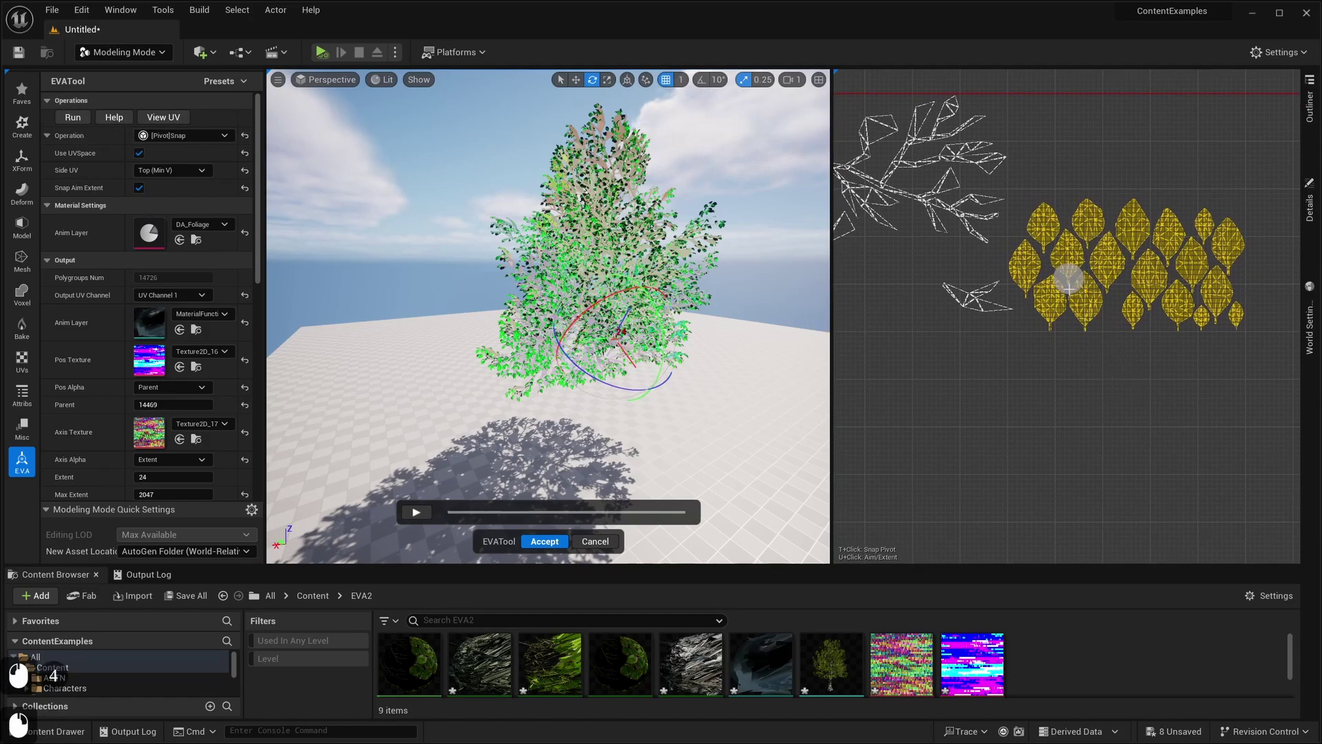
pyautogui.moveTo(752, 328); pyautogui.dragTo(766, 379, button='right')
pyautogui.scroll(13, 632, 283)
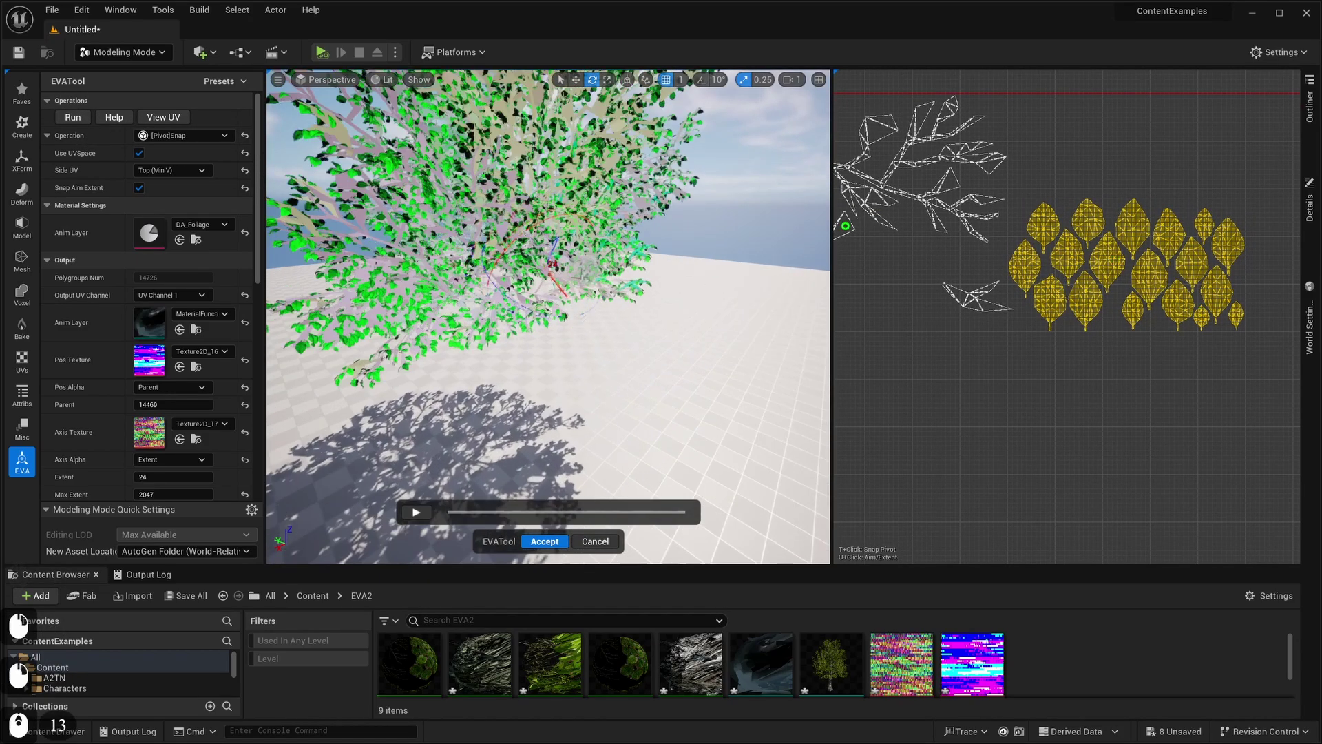
pyautogui.press('f')
pyautogui.press('w')
pyautogui.moveTo(583, 281); pyautogui.dragTo(585, 303, button='right')
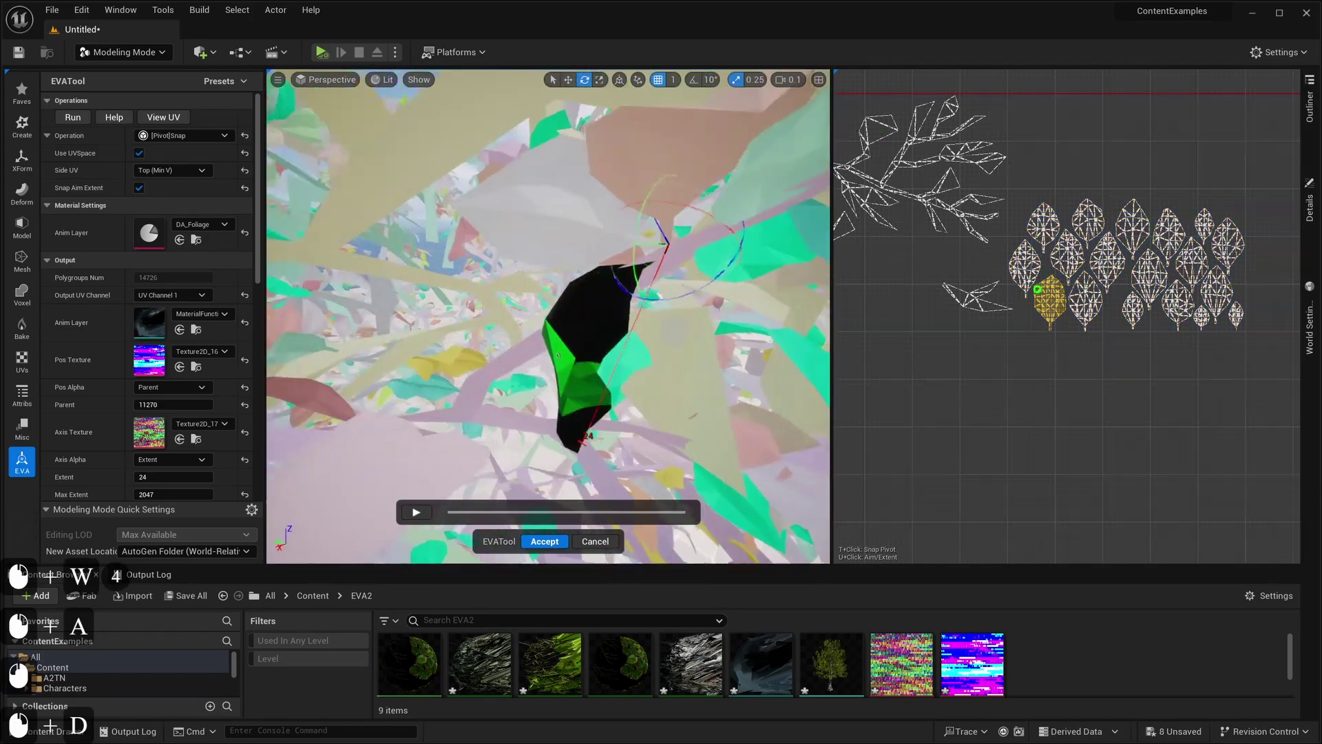
pyautogui.press('d')
pyautogui.moveTo(558, 355); pyautogui.dragTo(447, 353, button='right')
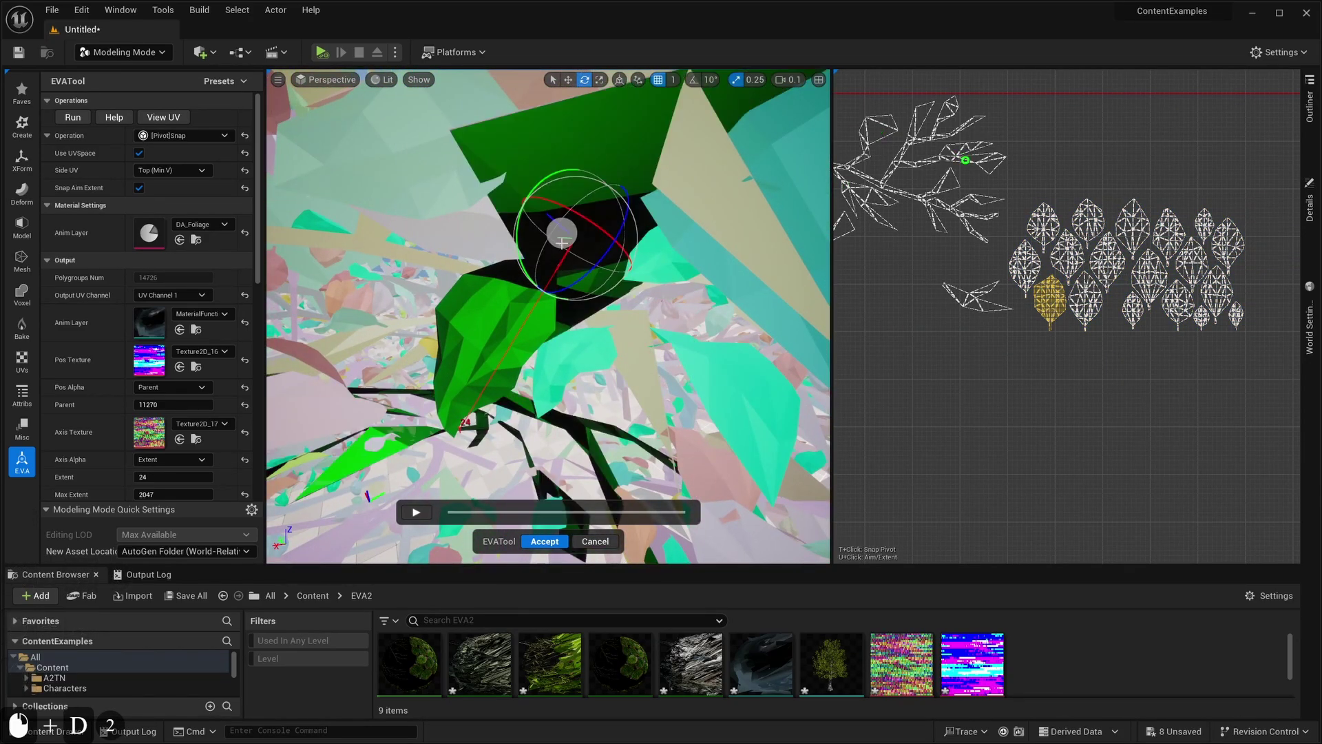
pyautogui.click(470, 401)
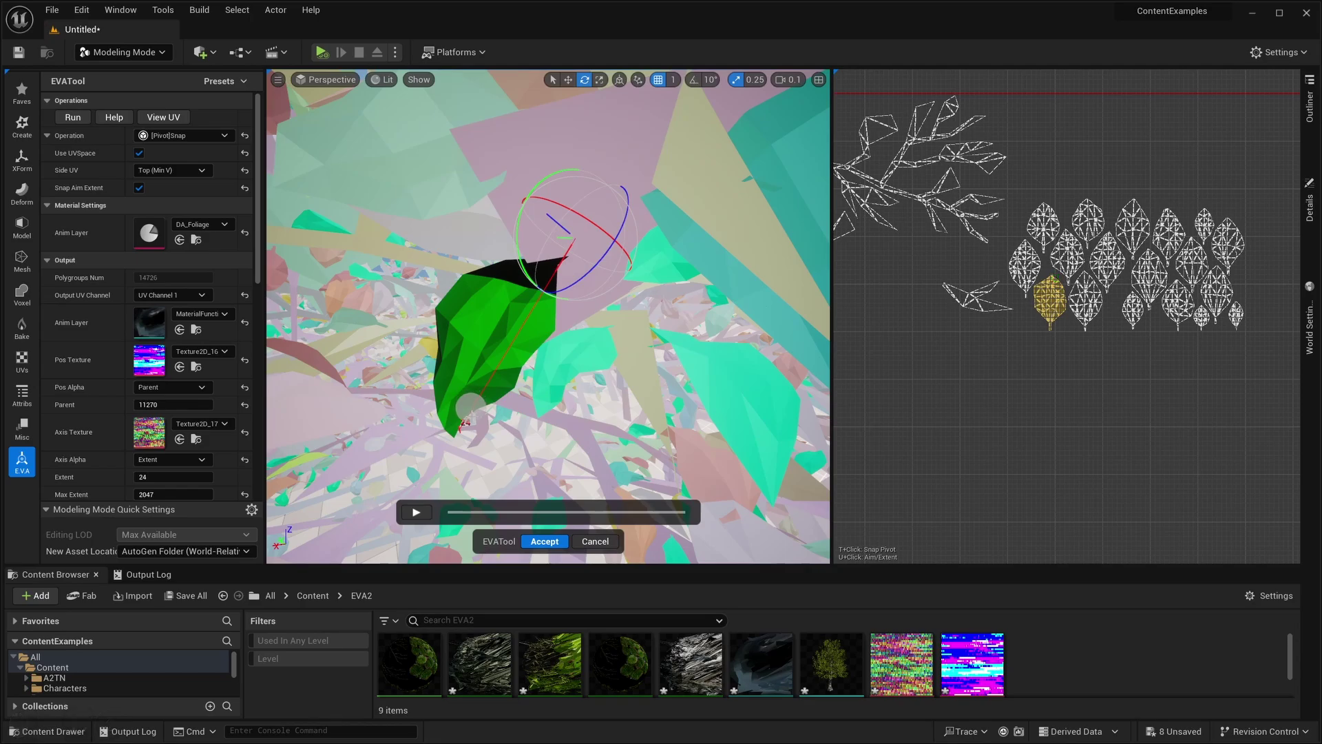
pyautogui.moveTo(503, 370); pyautogui.dragTo(507, 367, button='right')
pyautogui.press('s')
pyautogui.press('e')
# Step: Select the large branch-shaped UV island and examine its mesh parts up close among the leaves
pyautogui.moveTo(1022, 418); pyautogui.dragTo(1102, 420, button='right')
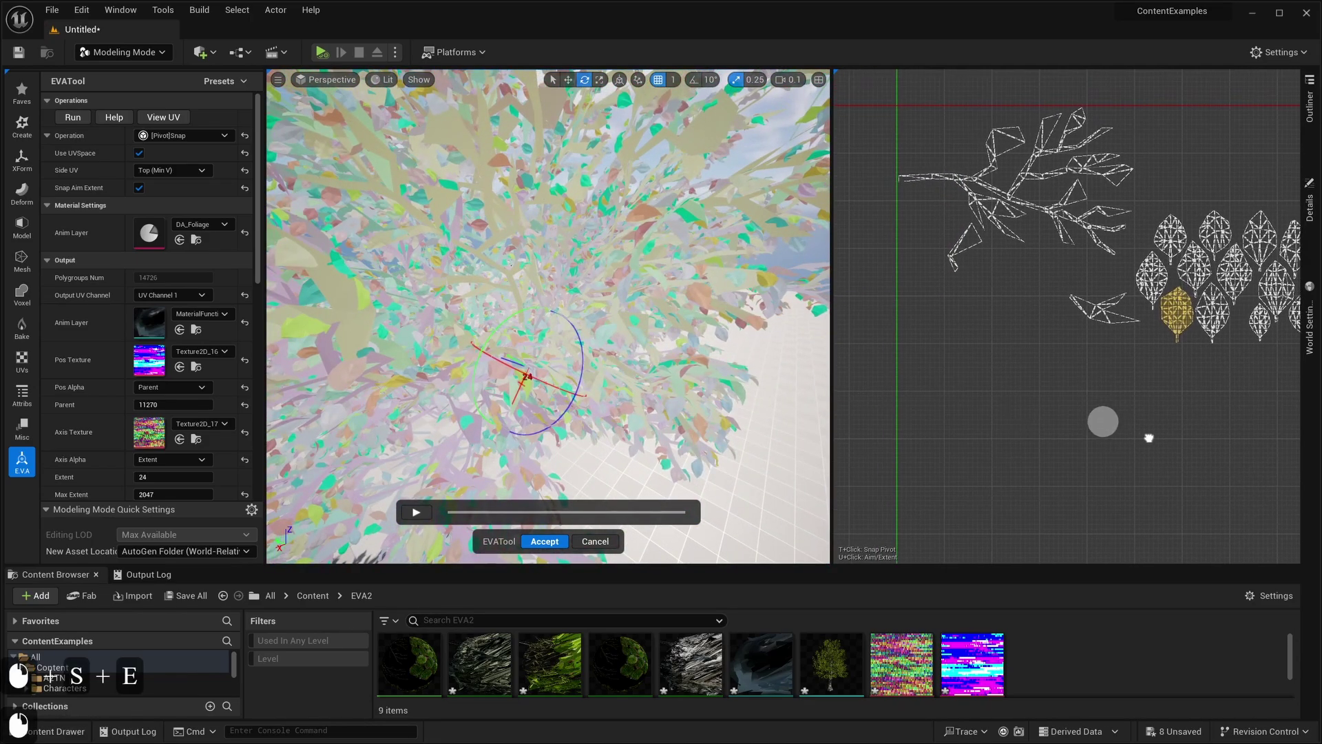
pyautogui.scroll(-3, 983, 361)
pyautogui.click(996, 202)
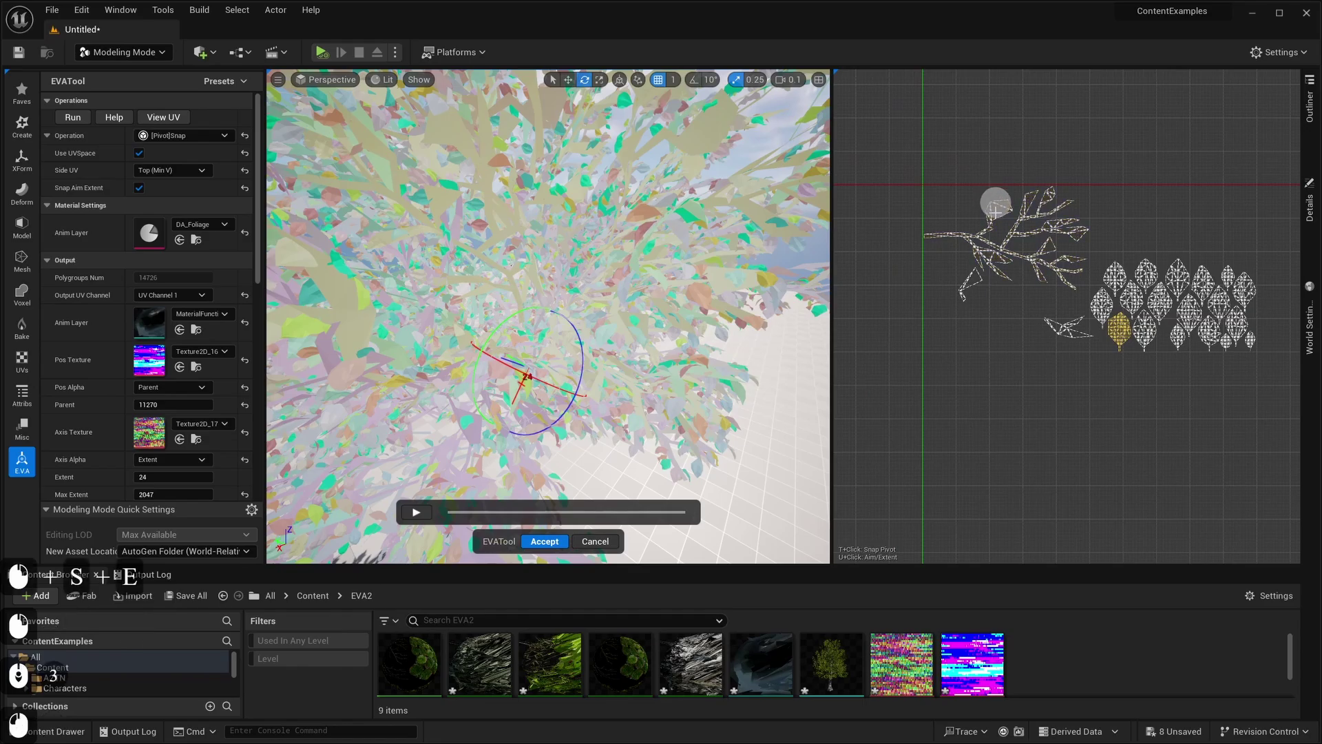
pyautogui.press('e')
pyautogui.moveTo(661, 296); pyautogui.dragTo(667, 234, button='right')
pyautogui.press('w')
pyautogui.press('e')
pyautogui.press('f')
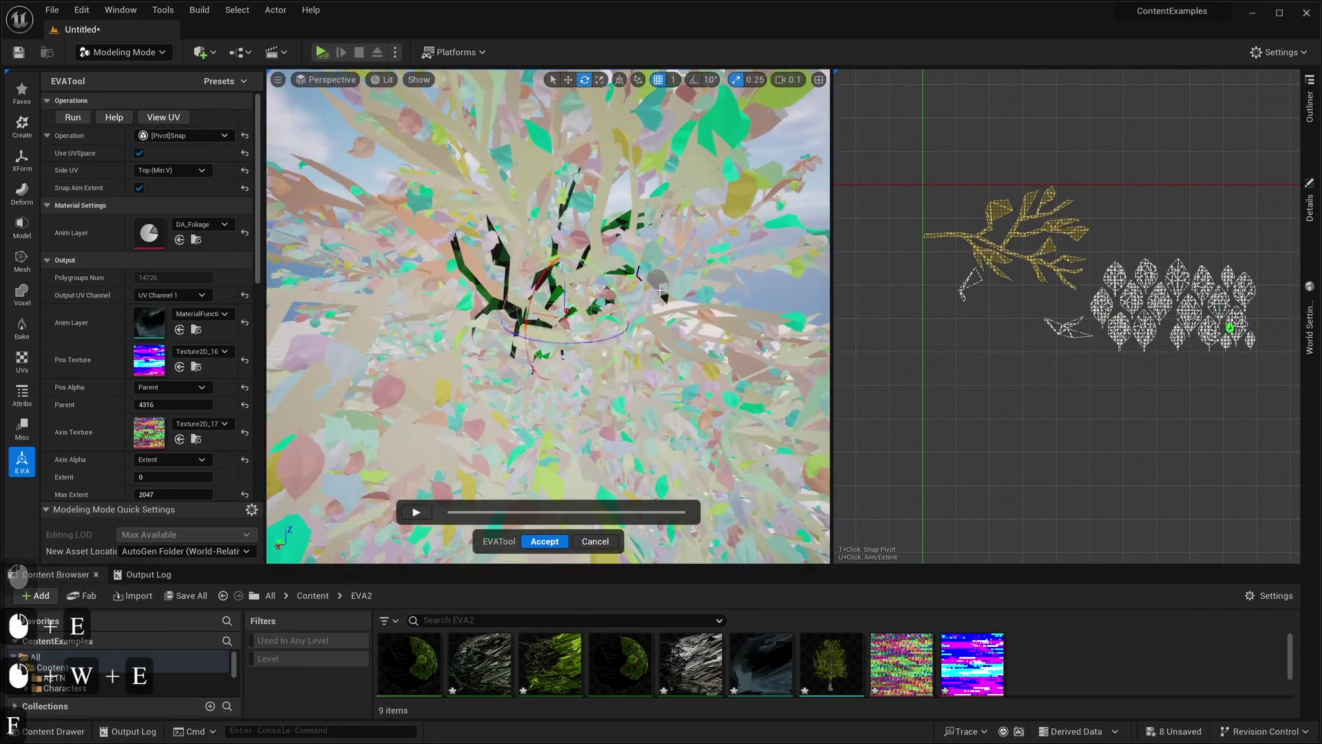
pyautogui.press('w')
pyautogui.moveTo(664, 296)
pyautogui.mouseDown(button='right')
pyautogui.moveTo(648, 303)
pyautogui.moveTo(662, 282)
pyautogui.moveTo(682, 303)
pyautogui.moveTo(717, 296)
pyautogui.moveTo(641, 268)
pyautogui.moveTo(675, 289)
pyautogui.moveTo(710, 276)
pyautogui.moveTo(647, 303)
pyautogui.mouseUp(button='right')
pyautogui.press('a')
pyautogui.press('a')
pyautogui.press('a')
pyautogui.press('a')
pyautogui.press('w')
pyautogui.press('e')
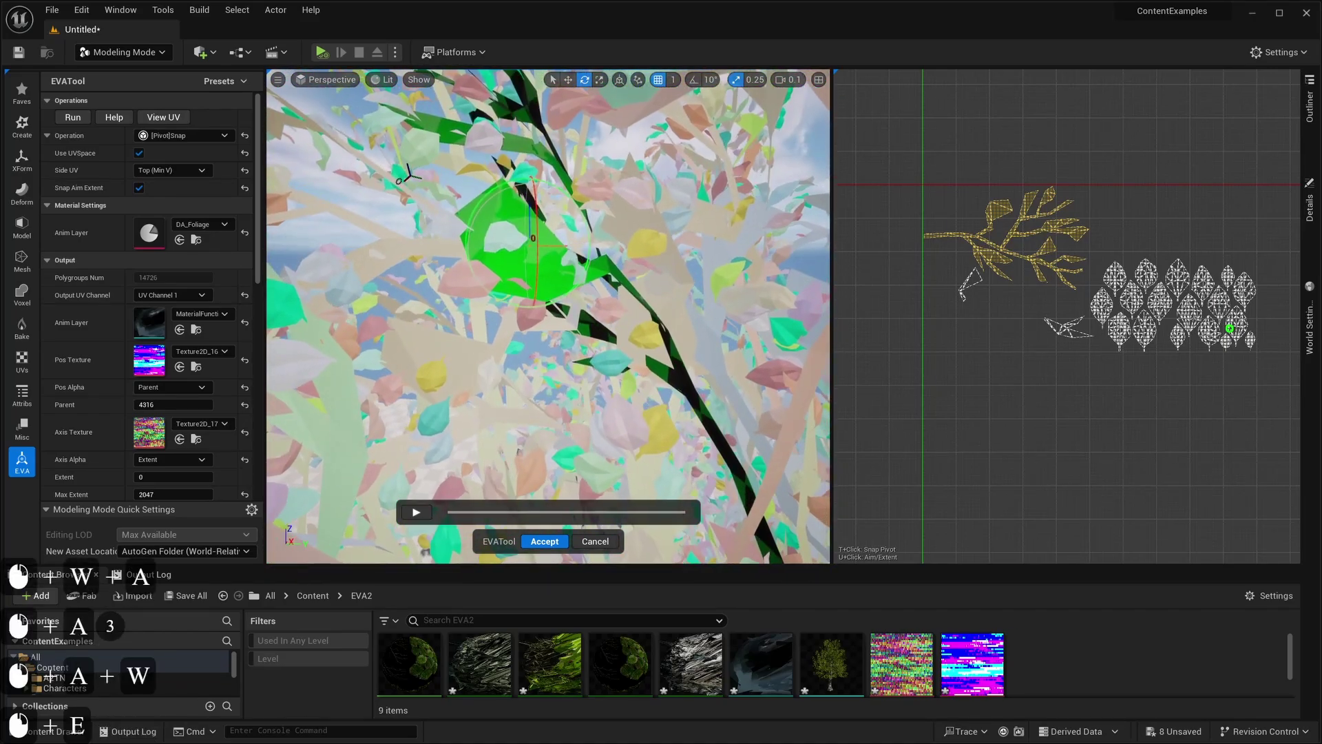
# Step: Isolate the branch UV islands by selecting them and hiding the leaves
pyautogui.click(967, 280)
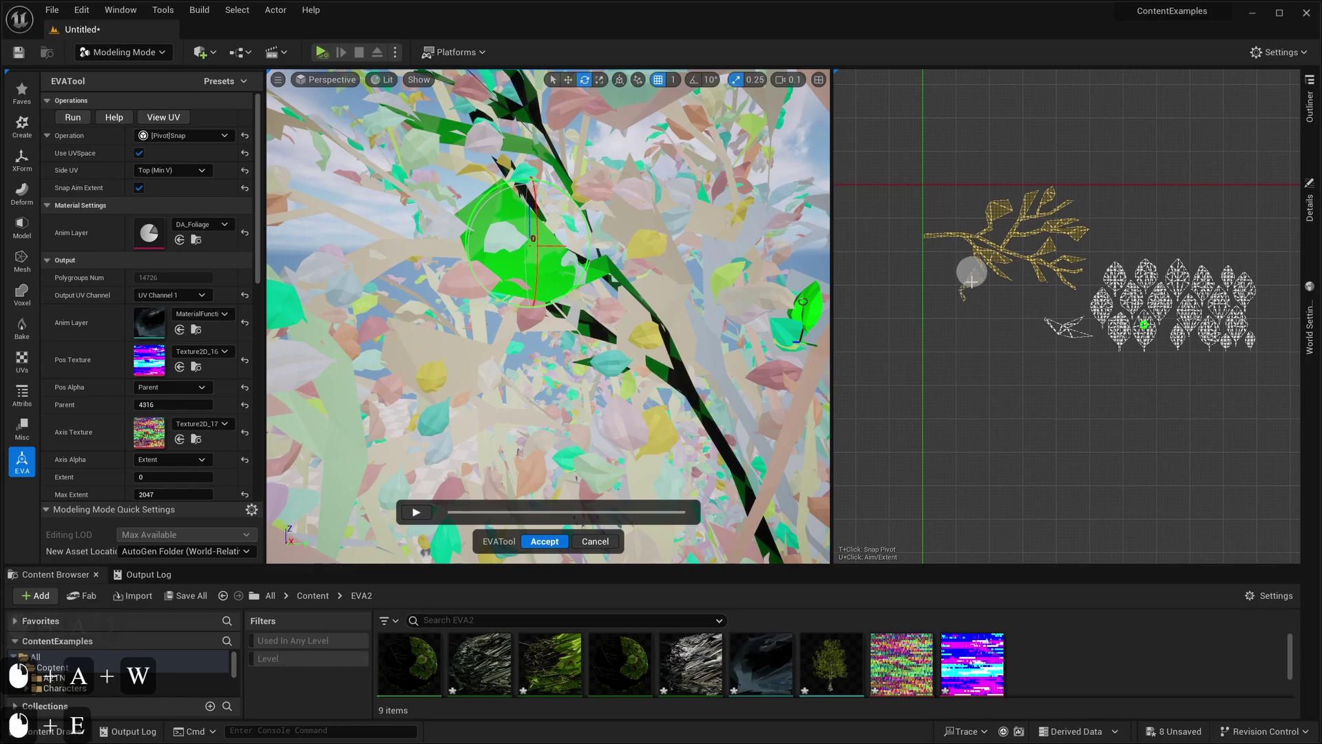
pyautogui.click(976, 284)
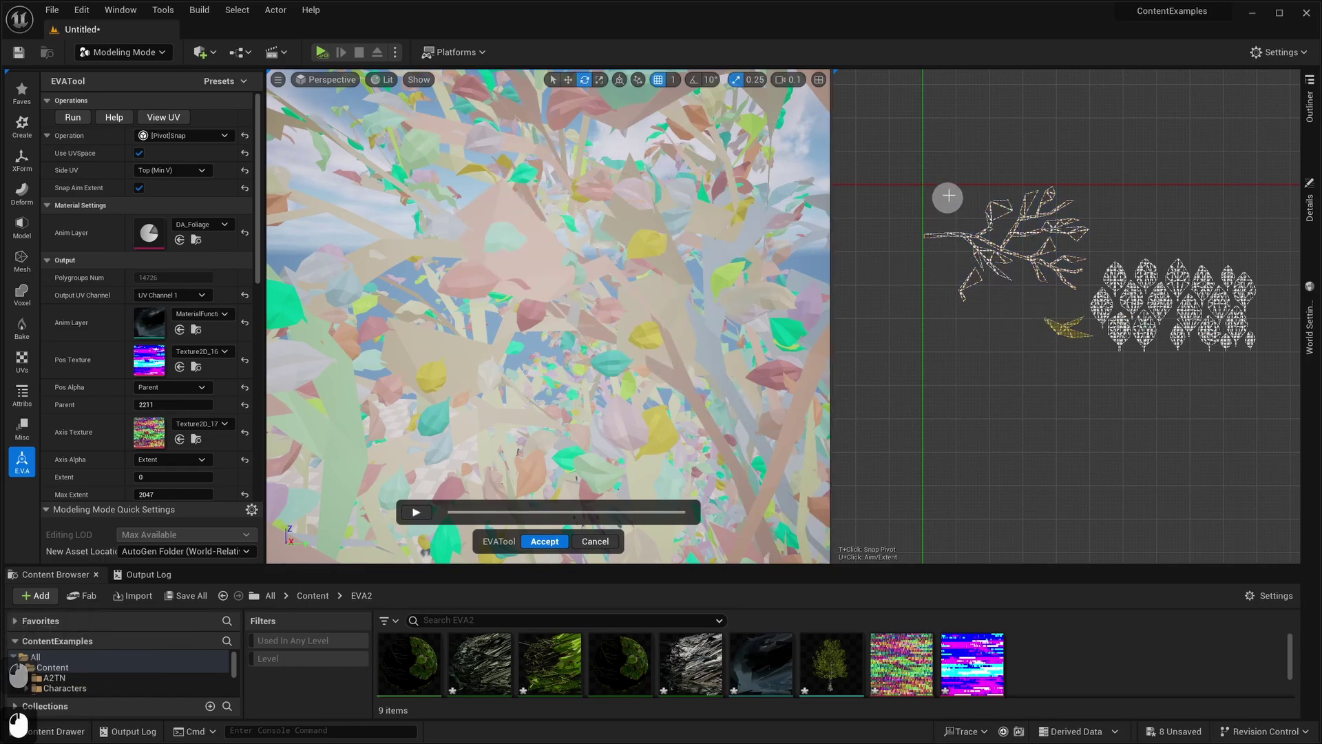
pyautogui.moveTo(948, 185); pyautogui.dragTo(1071, 359)
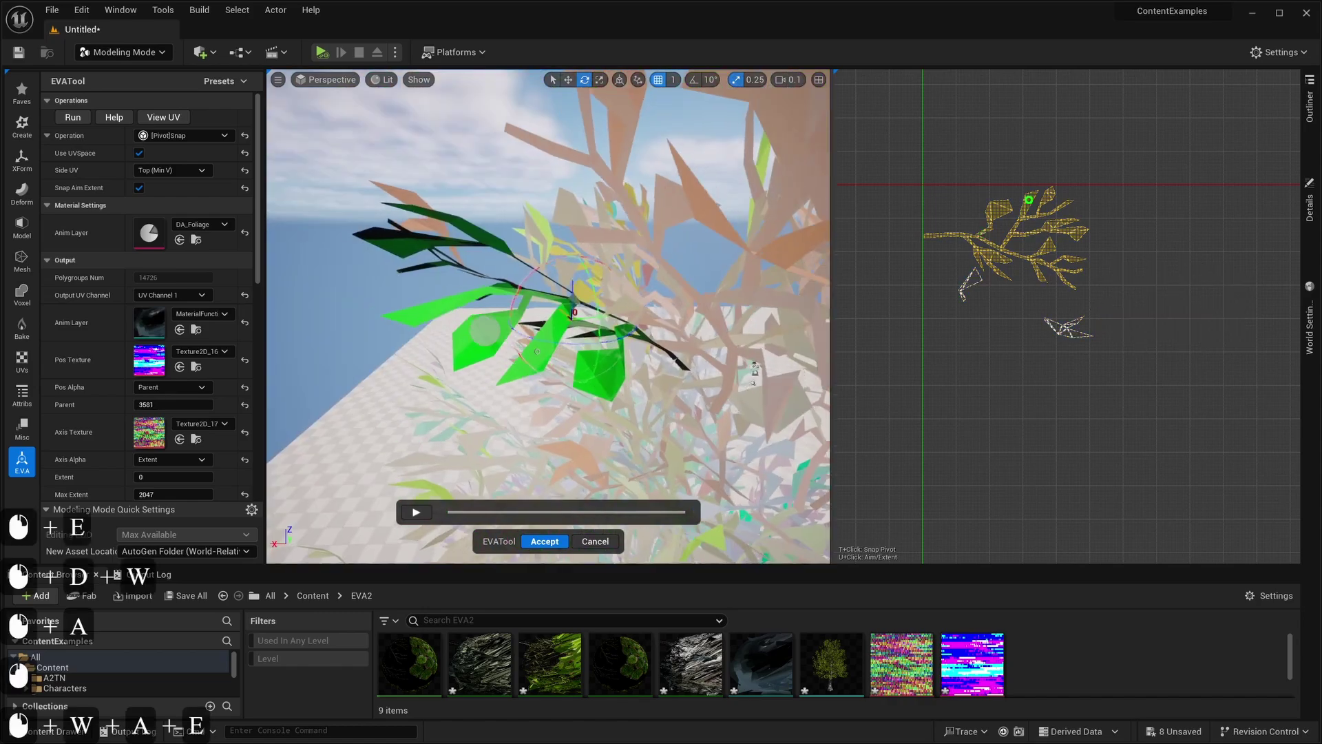
# Step: Examine the small branches in the 3D view and select the little detached piece to compare its UV direction
pyautogui.press('w')
pyautogui.press('e')
pyautogui.press('a')
pyautogui.moveTo(535, 303); pyautogui.dragTo(643, 242, button='right')
pyautogui.press('d')
pyautogui.press('s')
pyautogui.press('a')
pyautogui.press('w')
pyautogui.press('e')
pyautogui.click(643, 245)
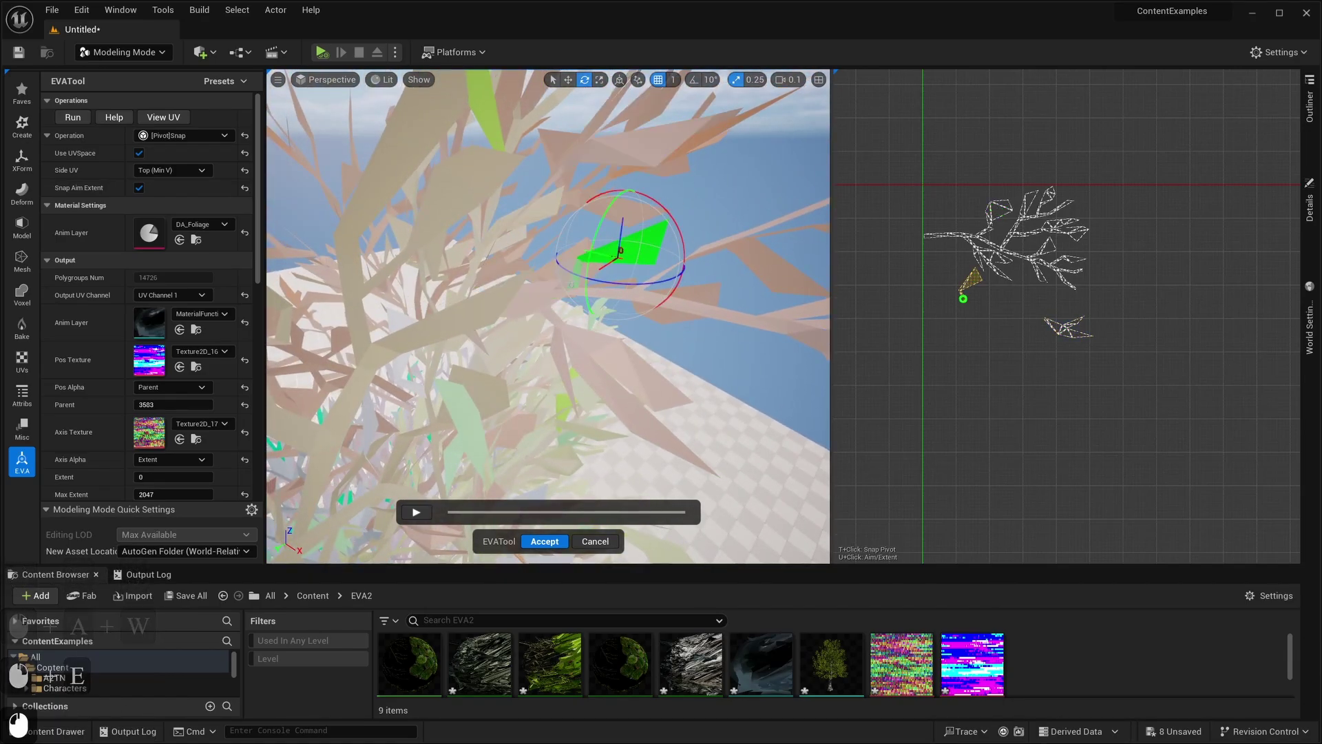
# Step: Select all the visible branch UV islands and snap their pivots to the base end of the large branch's stem
pyautogui.moveTo(1003, 362)
pyautogui.mouseDown(button='right')
pyautogui.moveTo(1019, 370)
pyautogui.moveTo(988, 371)
pyautogui.mouseUp(button='right')
pyautogui.moveTo(897, 165); pyautogui.dragTo(1159, 418)
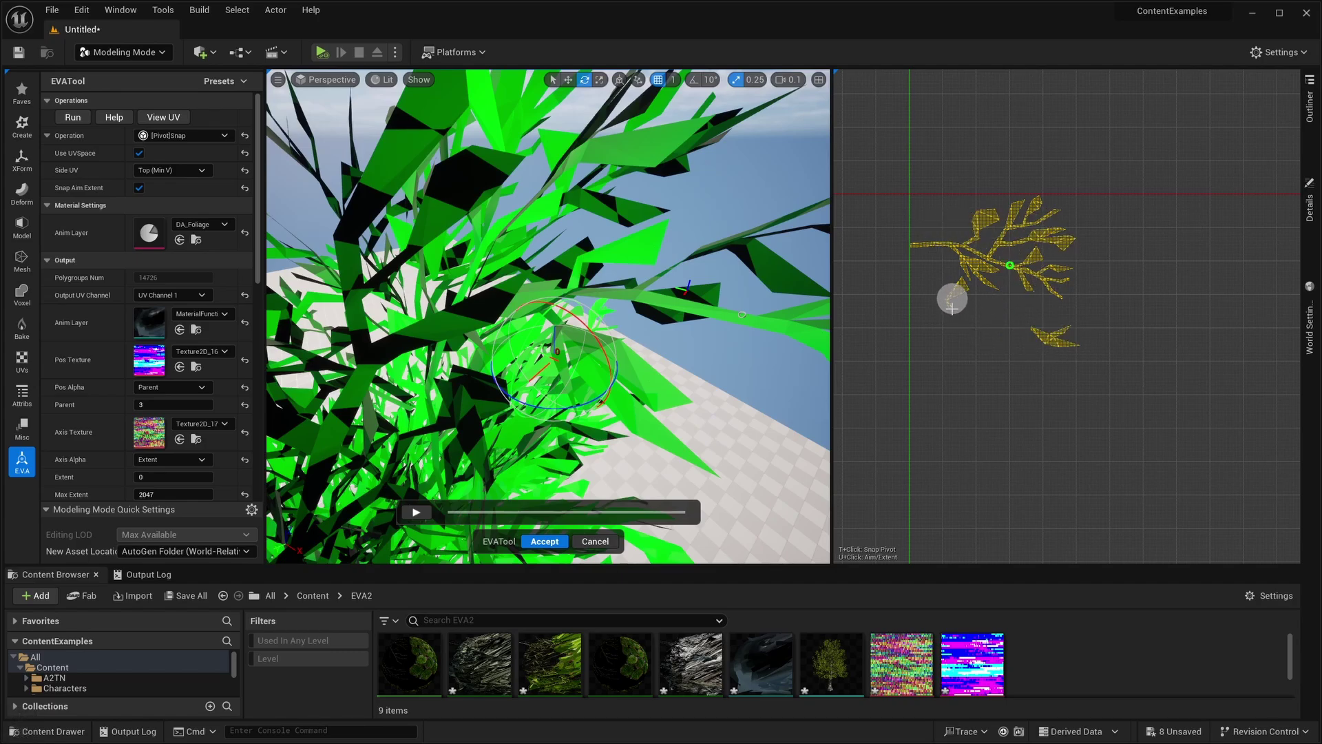
pyautogui.moveTo(958, 339); pyautogui.dragTo(912, 344, button='right')
pyautogui.press('w')
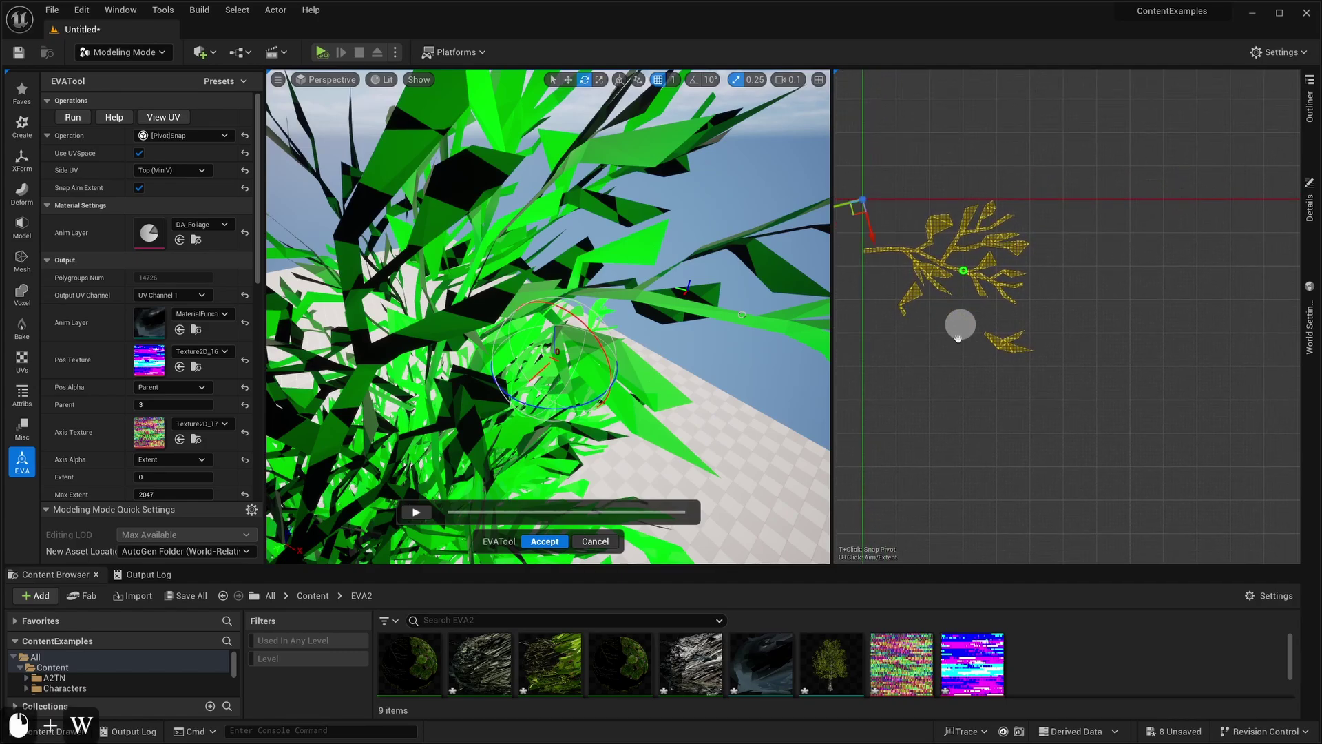
pyautogui.scroll(16, 964, 338)
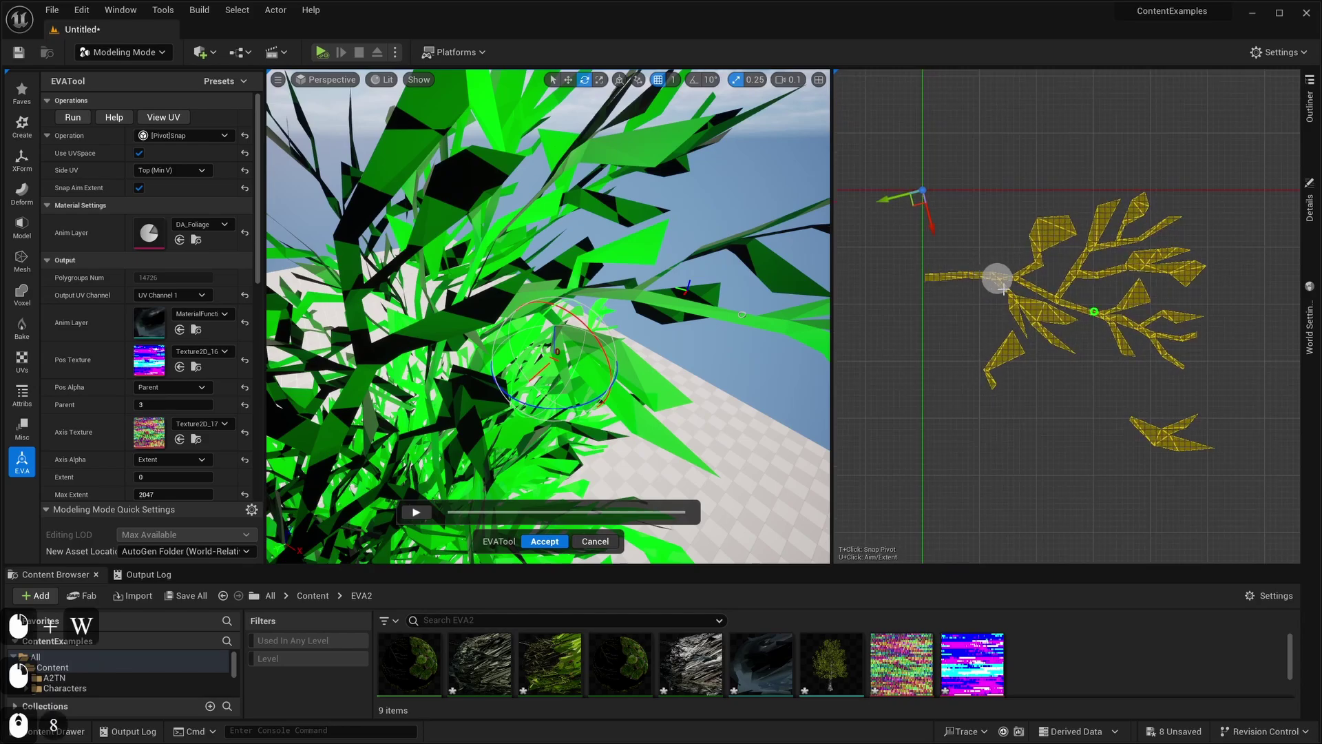
pyautogui.moveTo(981, 177); pyautogui.dragTo(1275, 563)
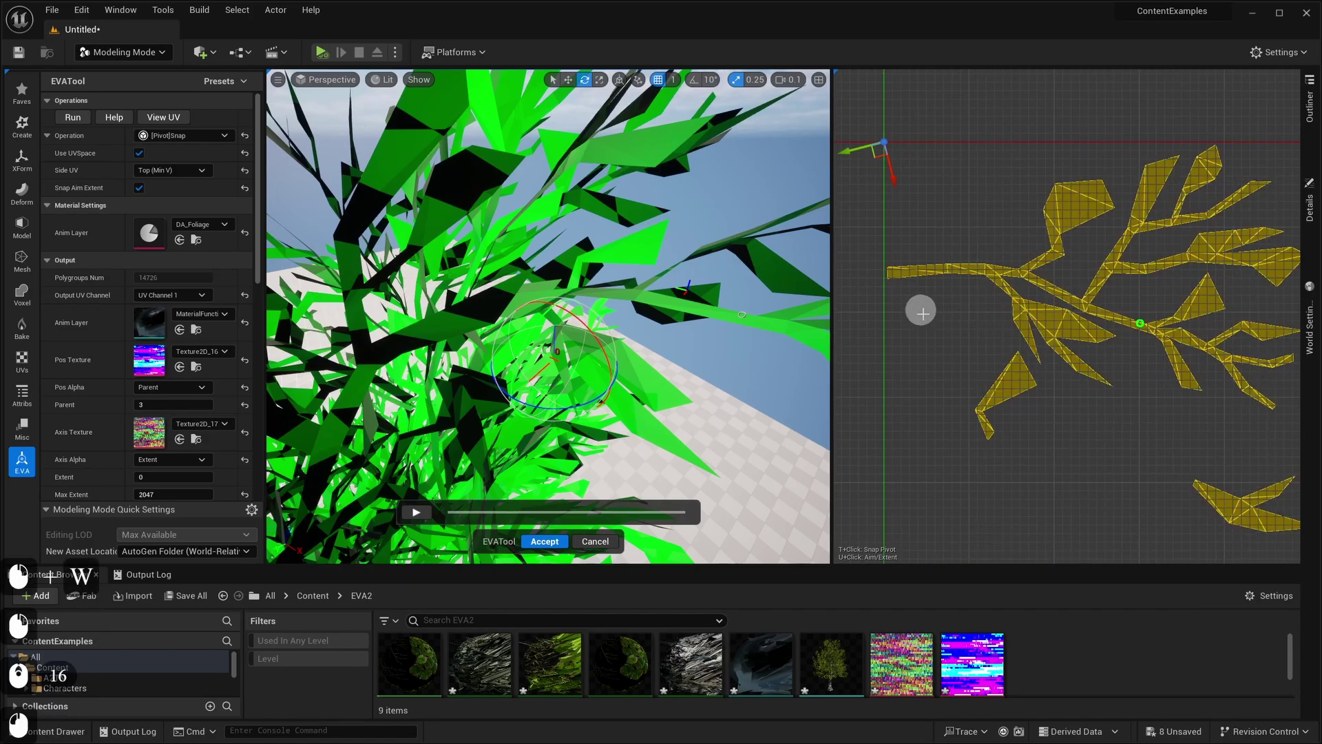
pyautogui.scroll(8, 922, 312)
pyautogui.press('t')
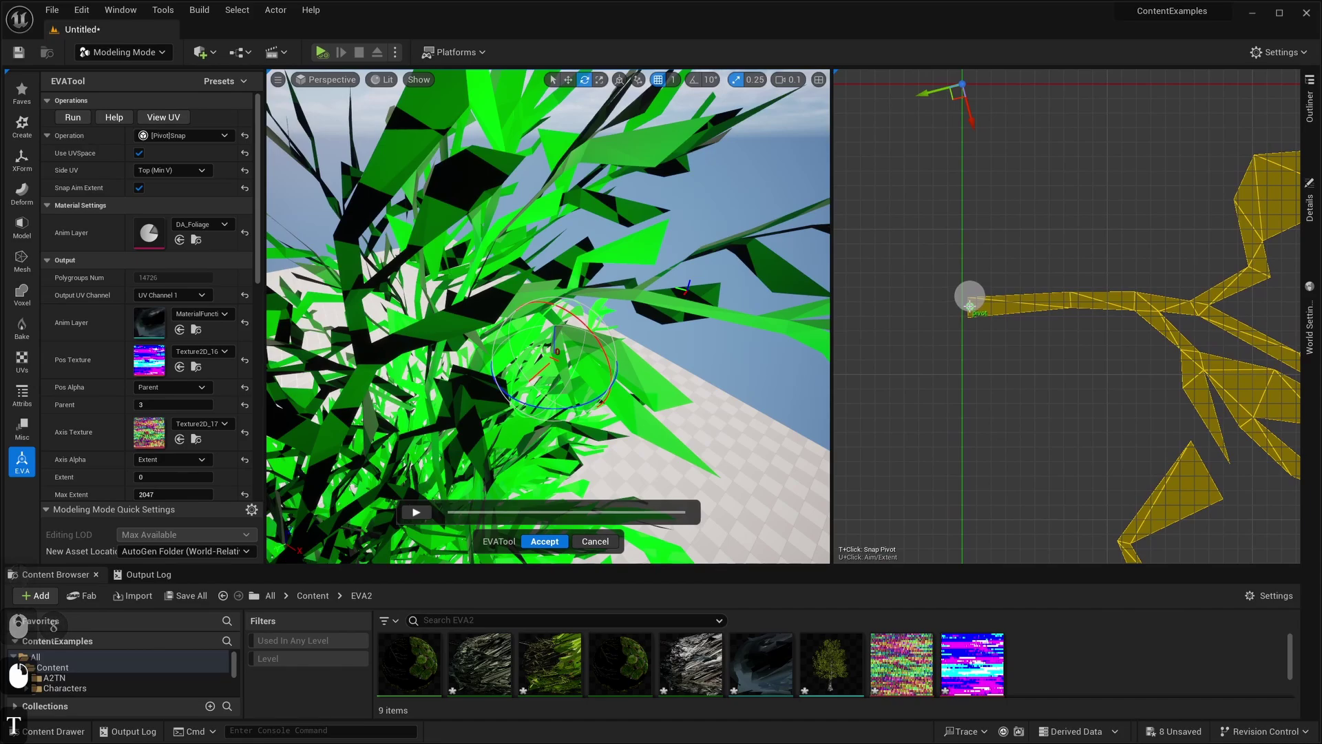
pyautogui.click(970, 308)
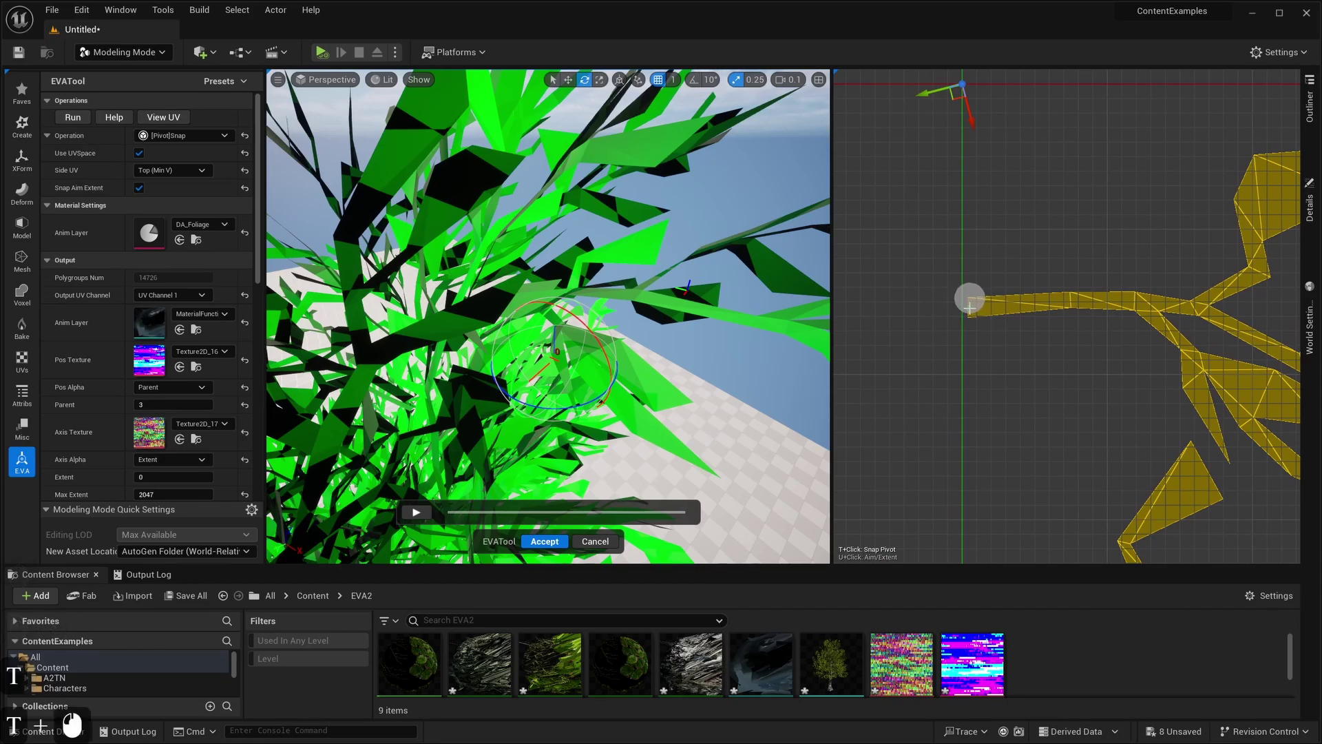
# Step: Snap the aim extent of the selected branches to the farthest leaf tip of the large branch island
pyautogui.scroll(-7, 1043, 379)
pyautogui.moveTo(1075, 401); pyautogui.dragTo(836, 404, button='right')
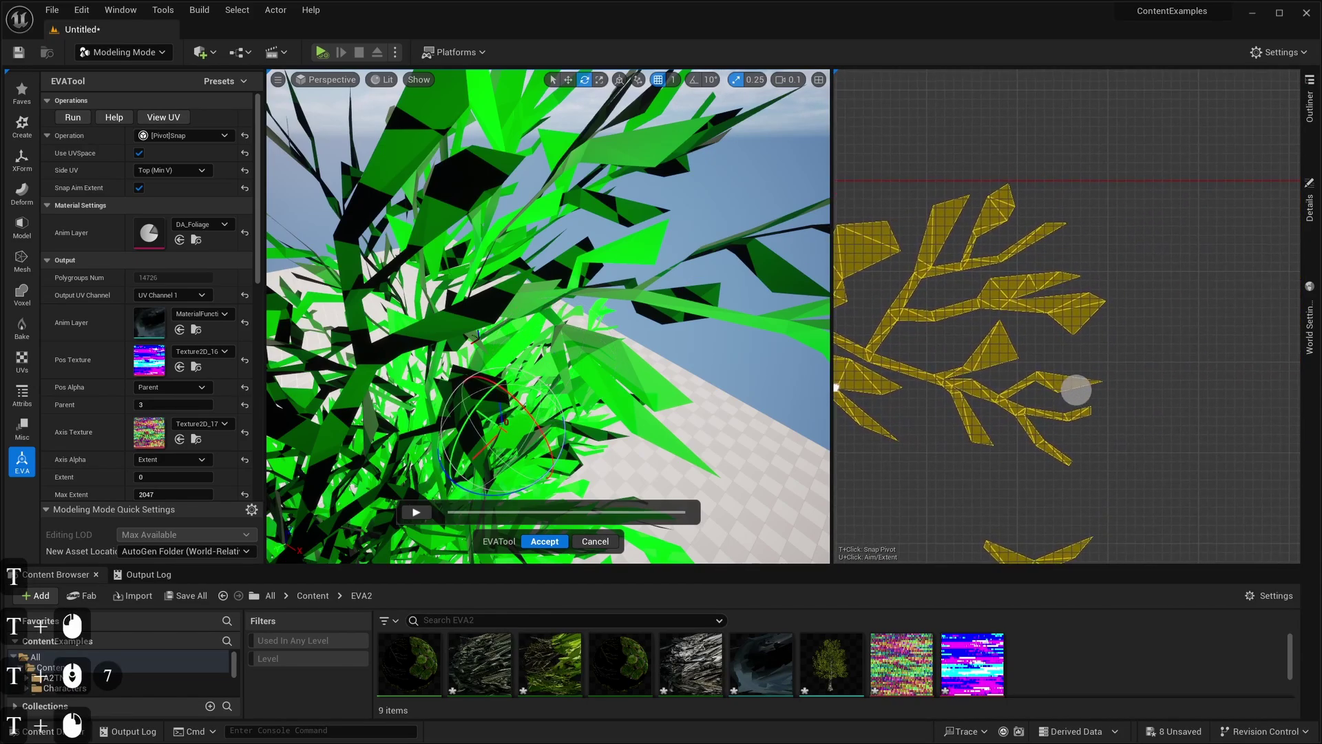
pyautogui.click(1107, 302)
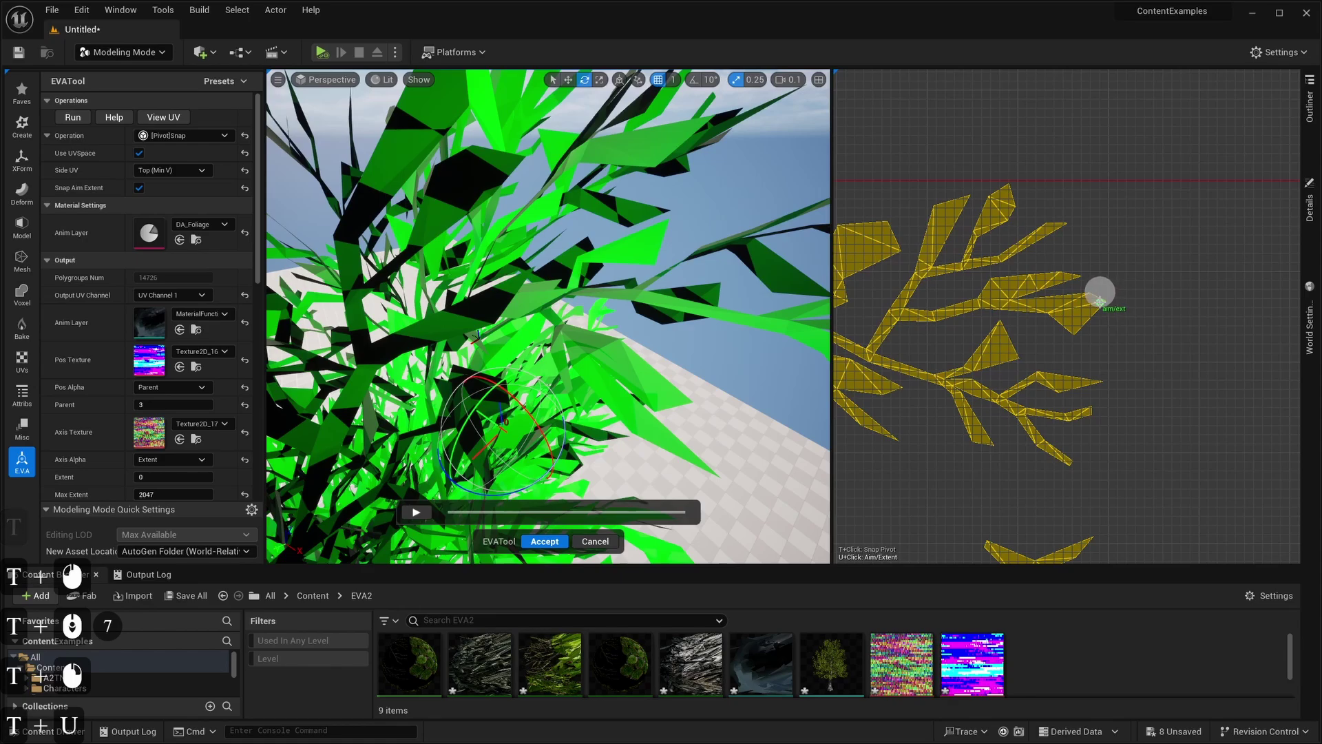
# Step: Aim the large branch cluster's pivot at its outer tip in UV space, and snap and aim the separate three-leaf cluster's pivot
pyautogui.click(1102, 302)
pyautogui.moveTo(1157, 406); pyautogui.dragTo(1193, 182, button='right')
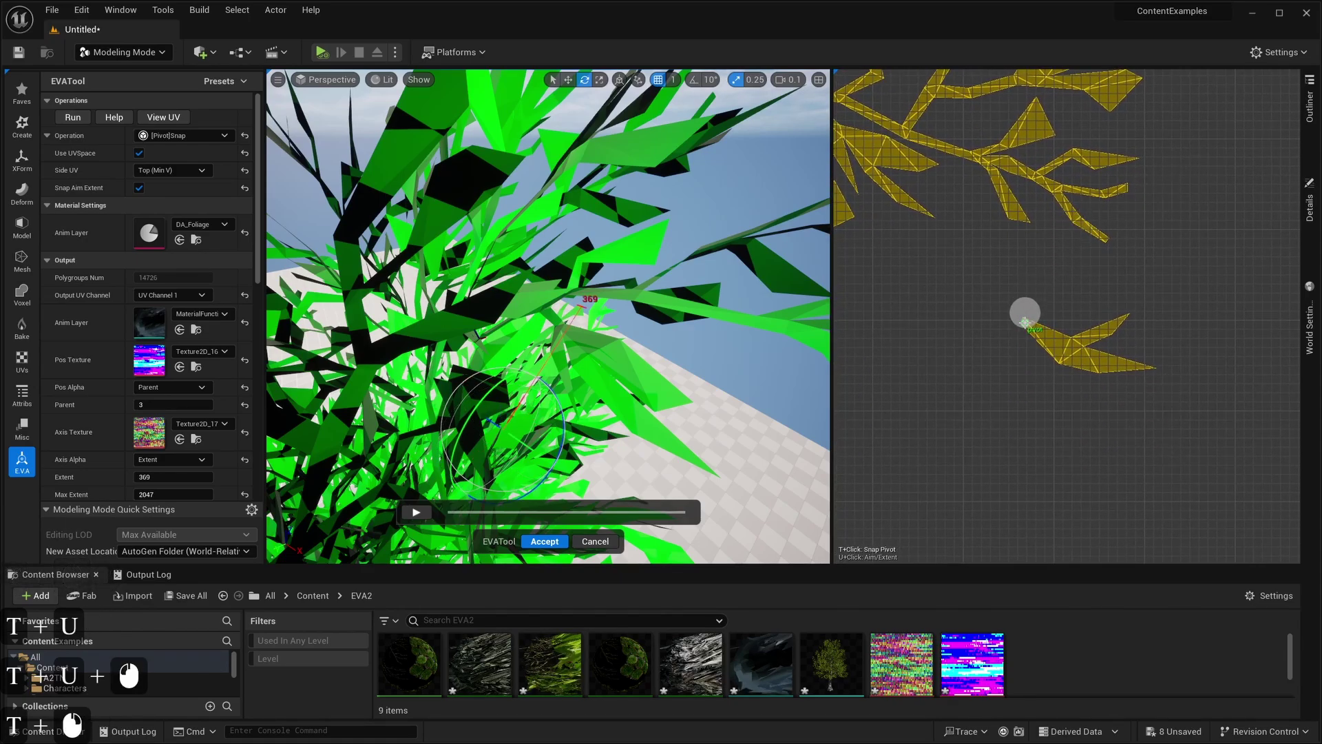
pyautogui.click(1026, 322)
pyautogui.press('u')
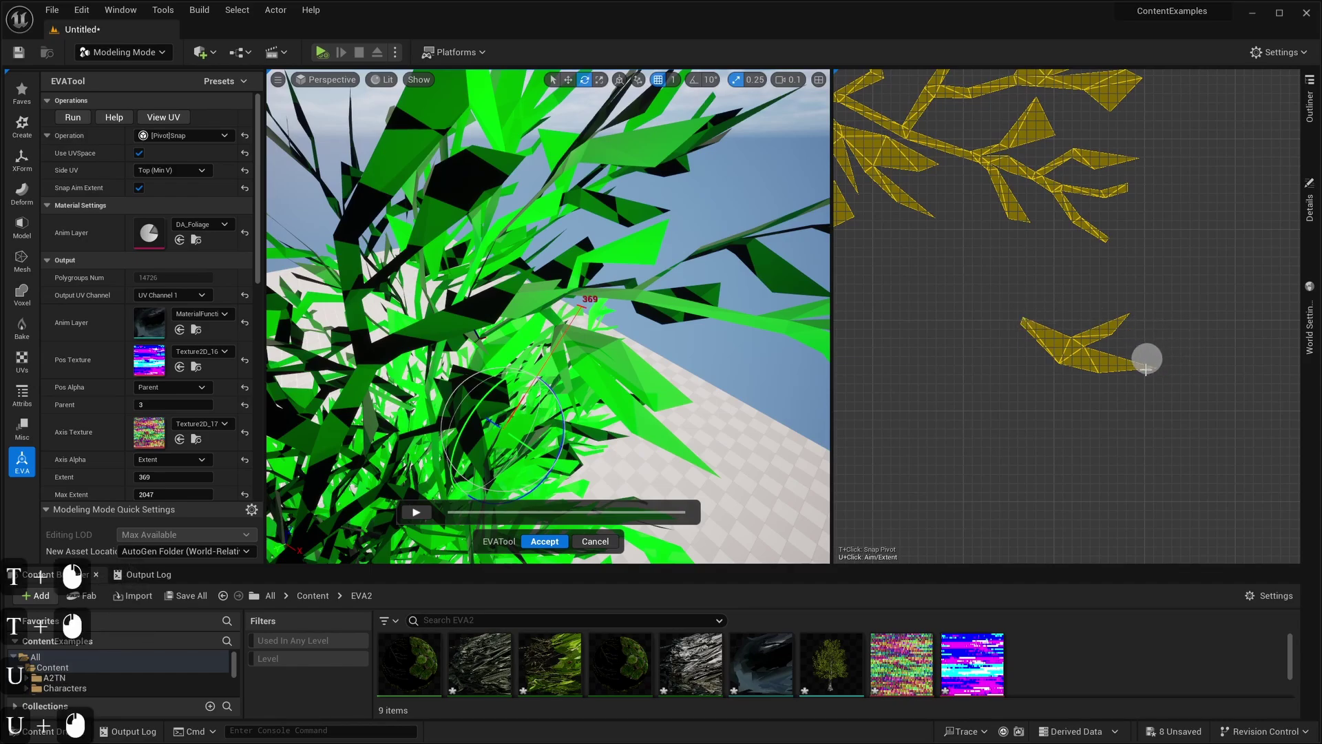
# Step: Snap the small single-leaf twig's pivot to its stem base in UV space and aim it at the leaf tip
pyautogui.moveTo(896, 406); pyautogui.dragTo(1171, 348, button='right')
pyautogui.scroll(-2, 1154, 334)
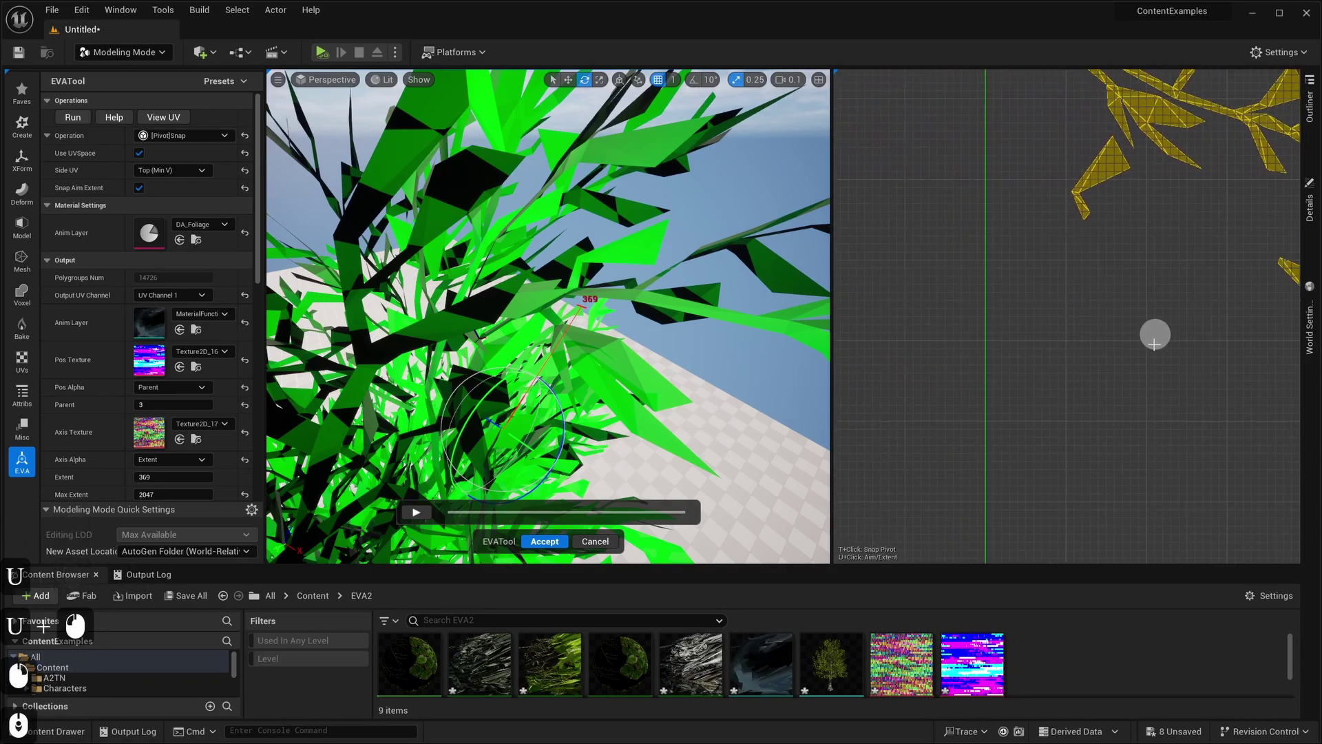
pyautogui.moveTo(1125, 287); pyautogui.dragTo(1051, 346, button='right')
pyautogui.scroll(3, 1036, 300)
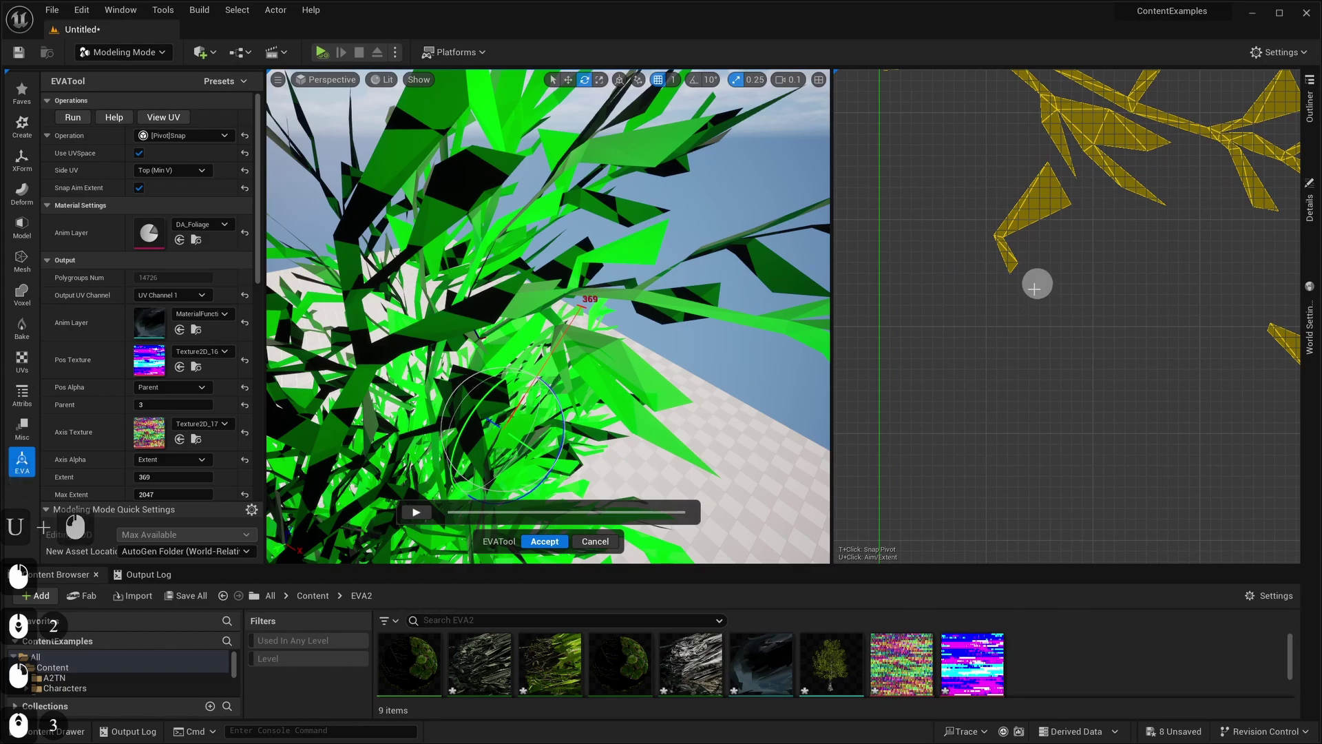
pyautogui.press('t')
pyautogui.click(1013, 265)
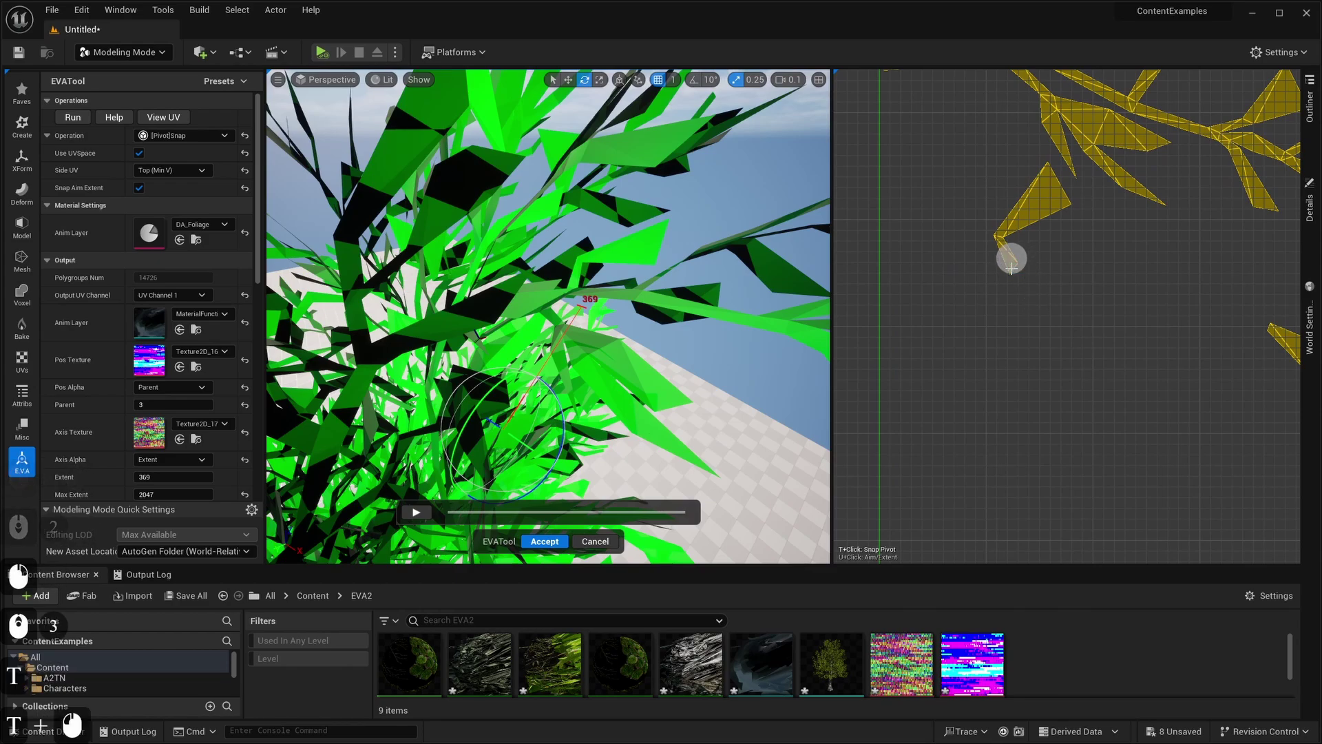
pyautogui.press('u')
pyautogui.click(1052, 169)
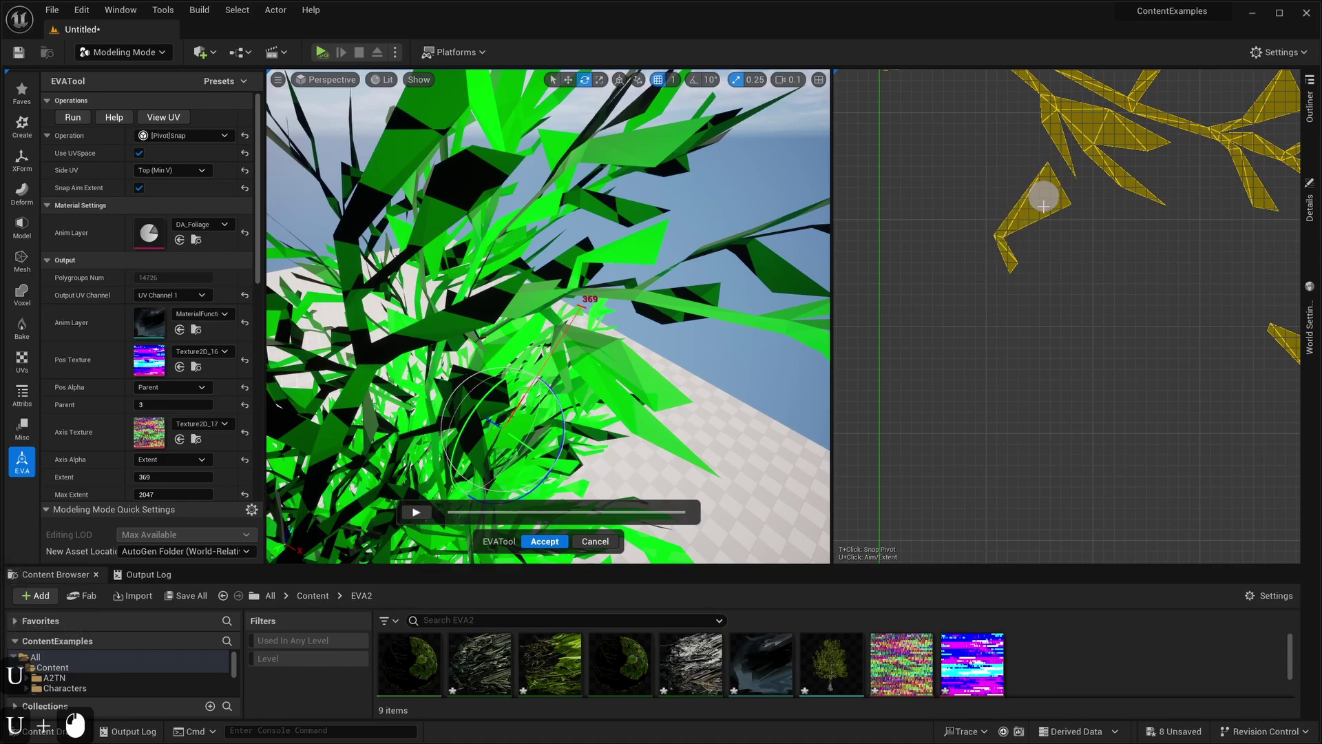
# Step: Inspect the snapped pivots and extents of the small single-leaf twigs and the large branch clusters in the 3D view
pyautogui.moveTo(1061, 229); pyautogui.dragTo(1035, 301, button='right')
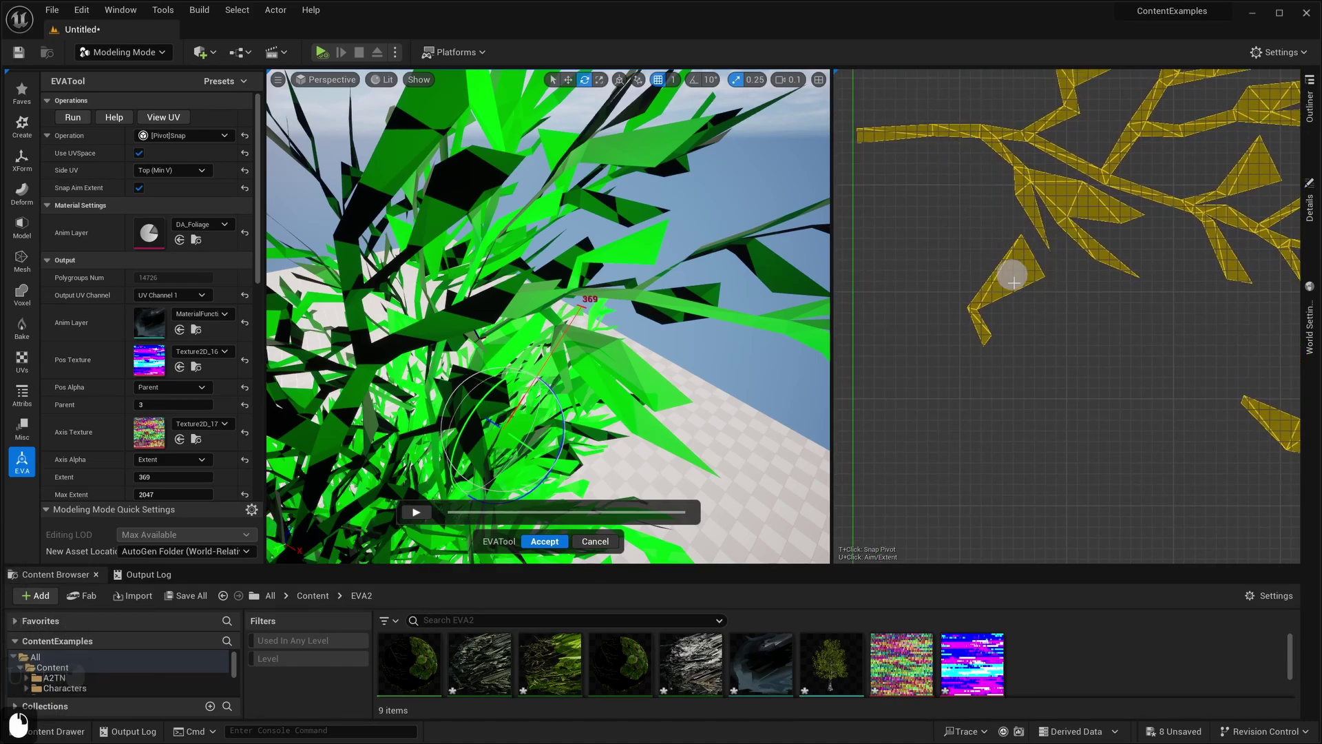
pyautogui.click(1014, 282)
pyautogui.moveTo(778, 265); pyautogui.dragTo(730, 255, button='right')
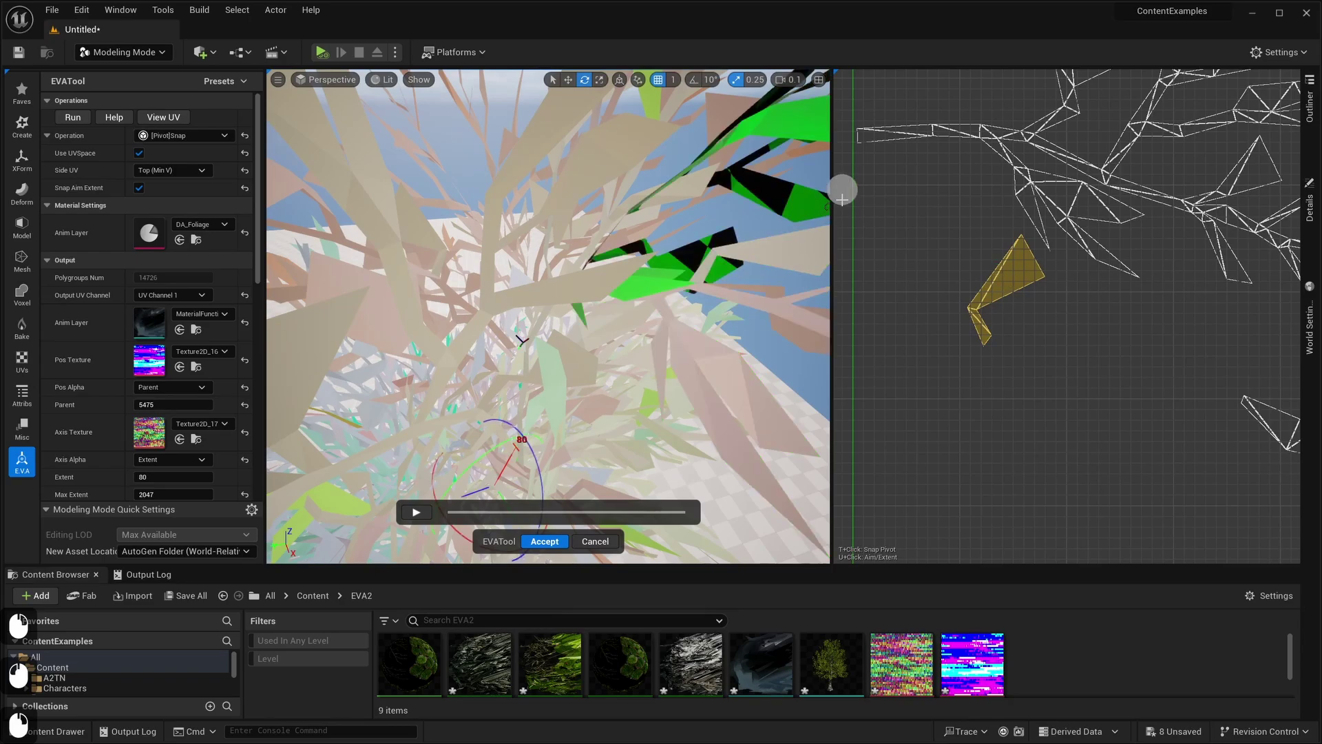
pyautogui.press('f')
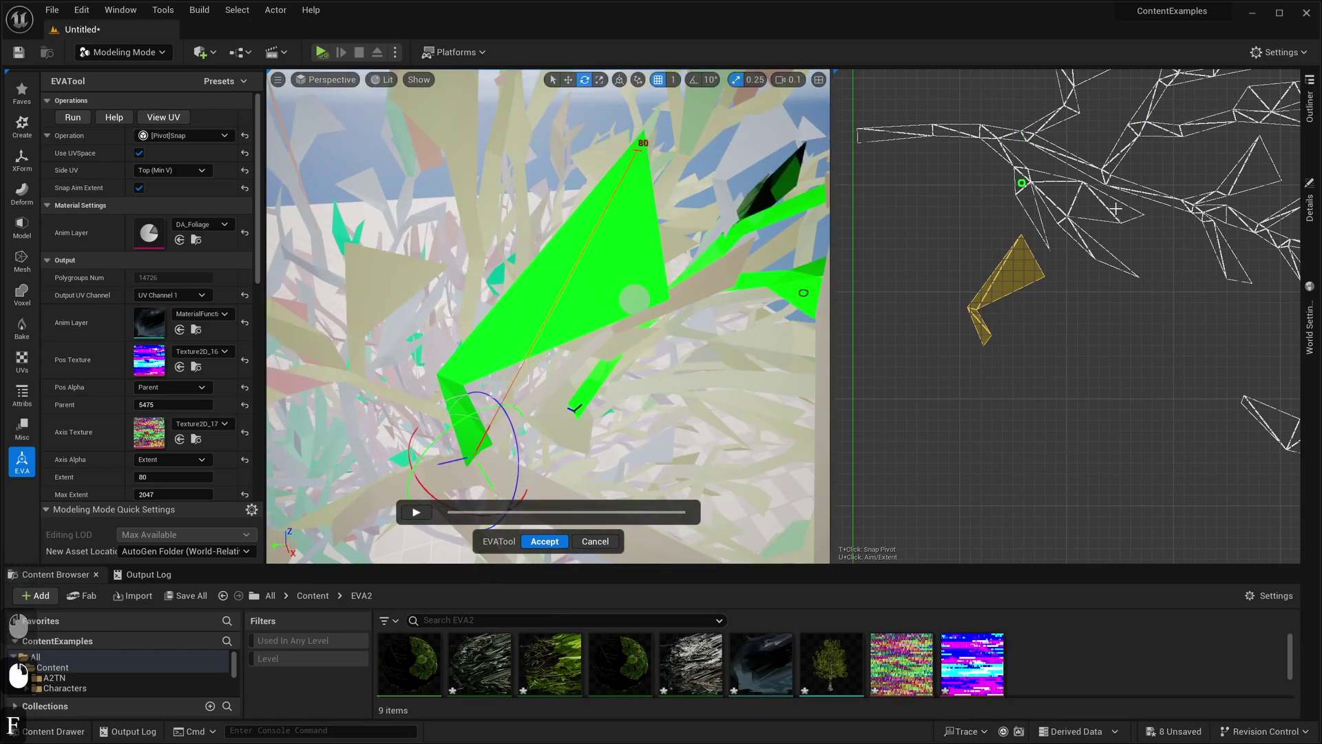
pyautogui.click(1032, 149)
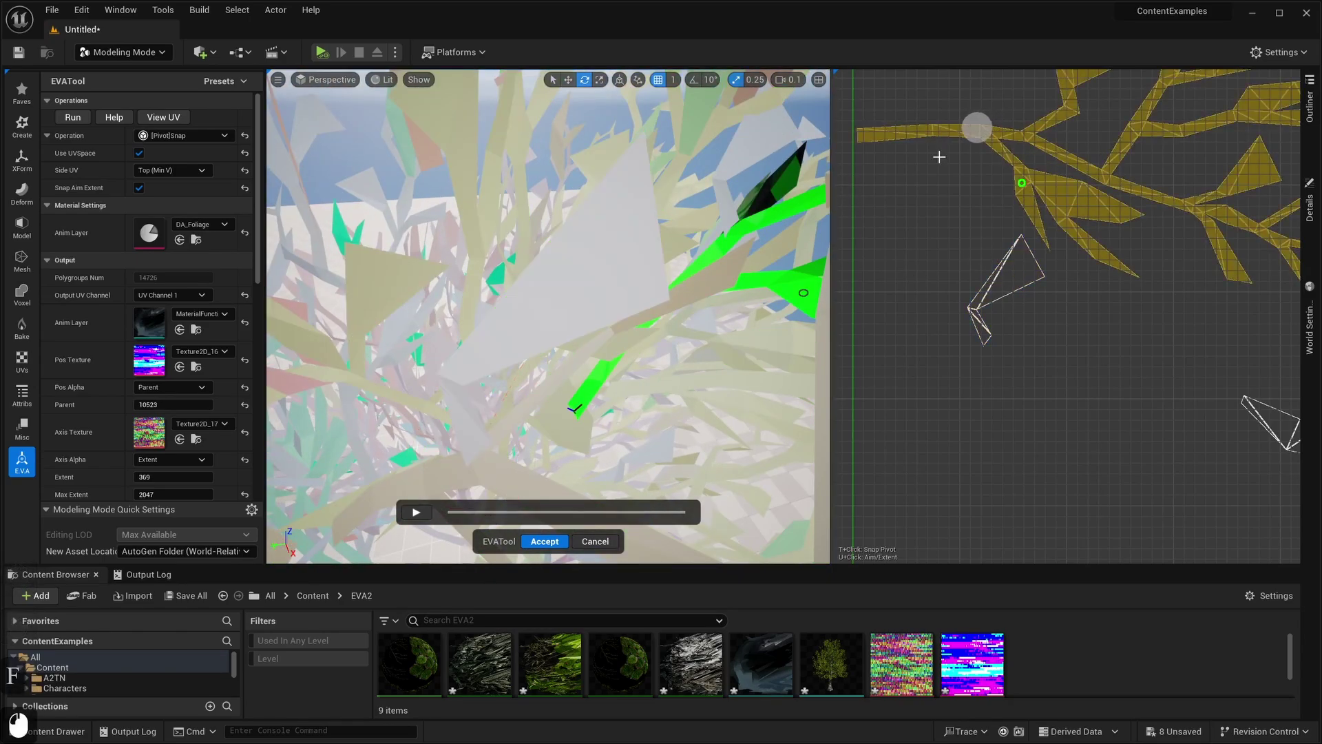
pyautogui.click(1020, 258)
pyautogui.press('f')
pyautogui.moveTo(574, 204); pyautogui.dragTo(610, 219, button='right')
pyautogui.press('w')
pyautogui.press('a')
pyautogui.press('e')
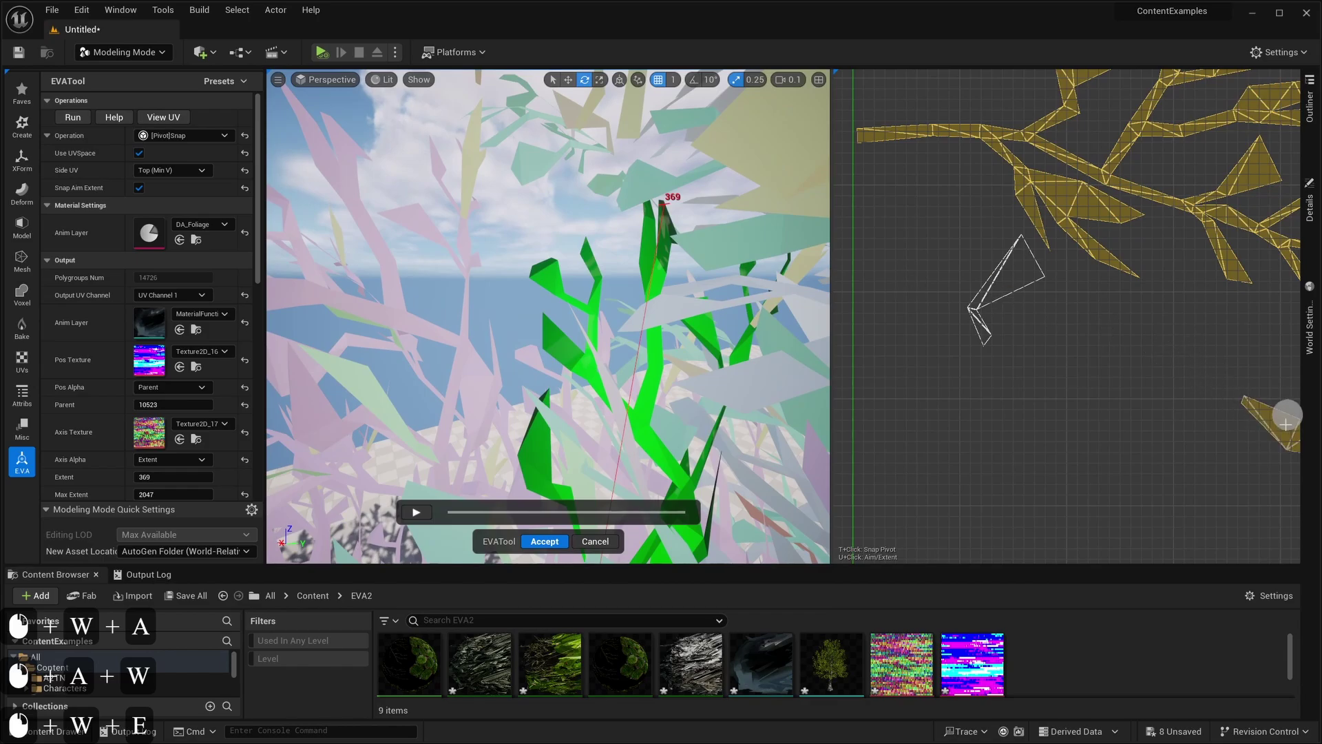
# Step: Select the three-leaf clusters in UV space and examine their pivot and extent on the tree
pyautogui.click(1274, 419)
pyautogui.moveTo(645, 416); pyautogui.dragTo(586, 434, button='right')
pyautogui.press('f')
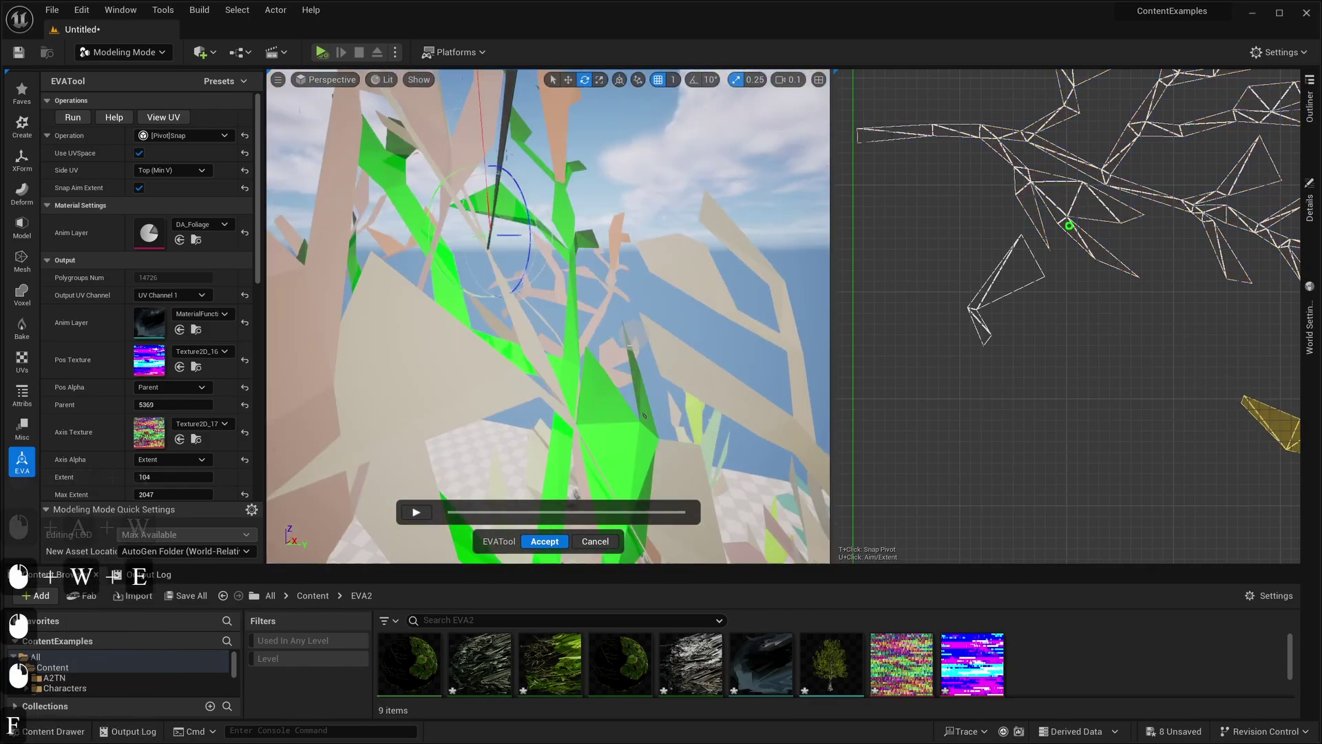
pyautogui.press('d')
pyautogui.press('d')
pyautogui.press('d')
pyautogui.moveTo(648, 338); pyautogui.dragTo(648, 328, button='right')
pyautogui.press('s')
pyautogui.press('q')
pyautogui.press('s')
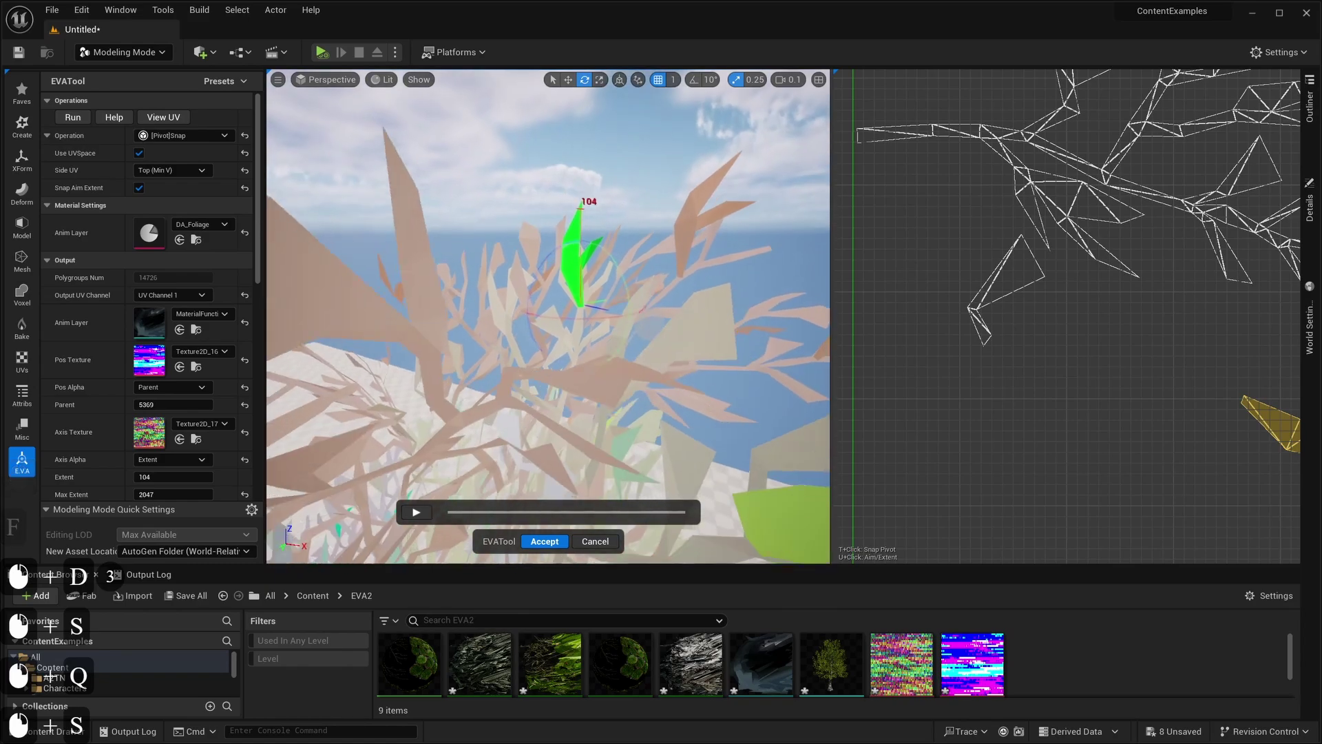
pyautogui.scroll(-6, 1135, 386)
pyautogui.moveTo(1108, 392); pyautogui.dragTo(1030, 360, button='right')
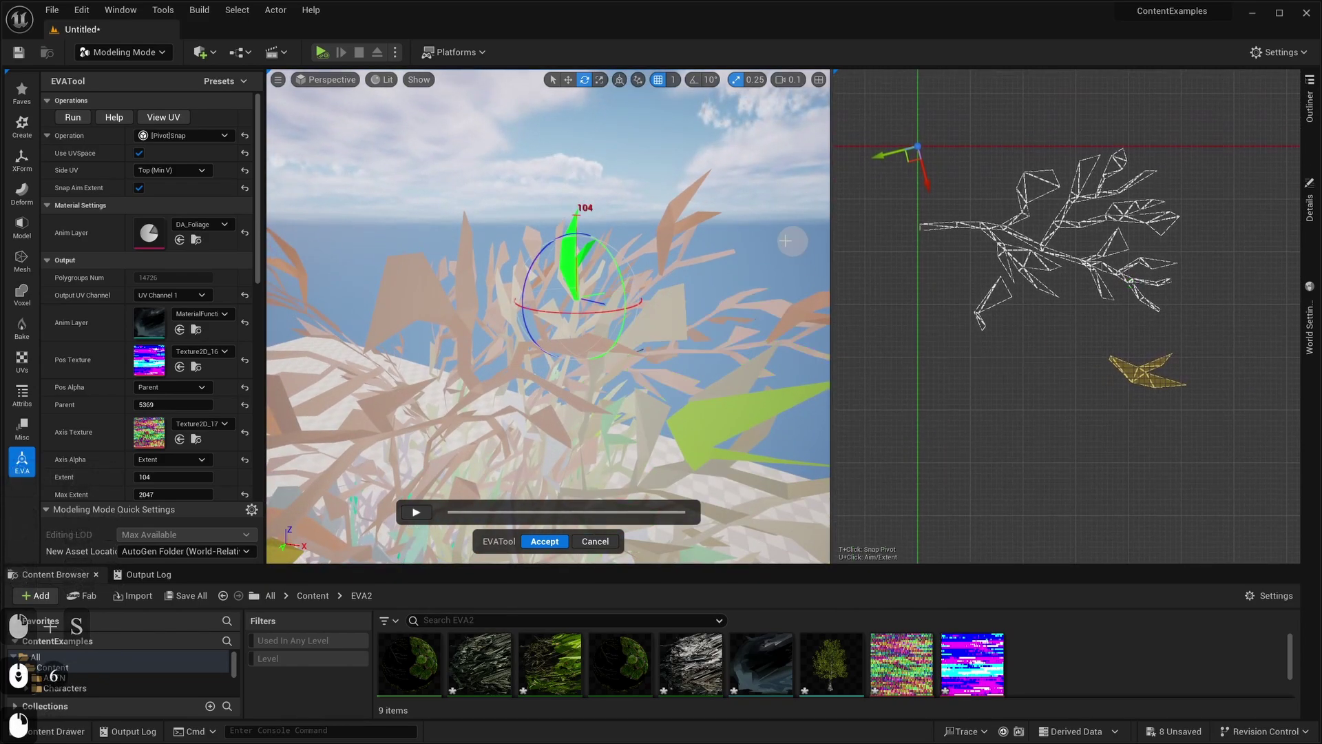
# Step: Examine the whole tree's crown and its color-coded foliage elements from a distance
pyautogui.moveTo(776, 227); pyautogui.dragTo(776, 227, button='right')
pyautogui.moveTo(775, 225); pyautogui.dragTo(775, 226, button='right')
pyautogui.press('q')
pyautogui.press('a')
pyautogui.press('w')
pyautogui.press('s')
pyautogui.press('q')
pyautogui.press('q')
pyautogui.press('s')
pyautogui.press('s')
pyautogui.press('q')
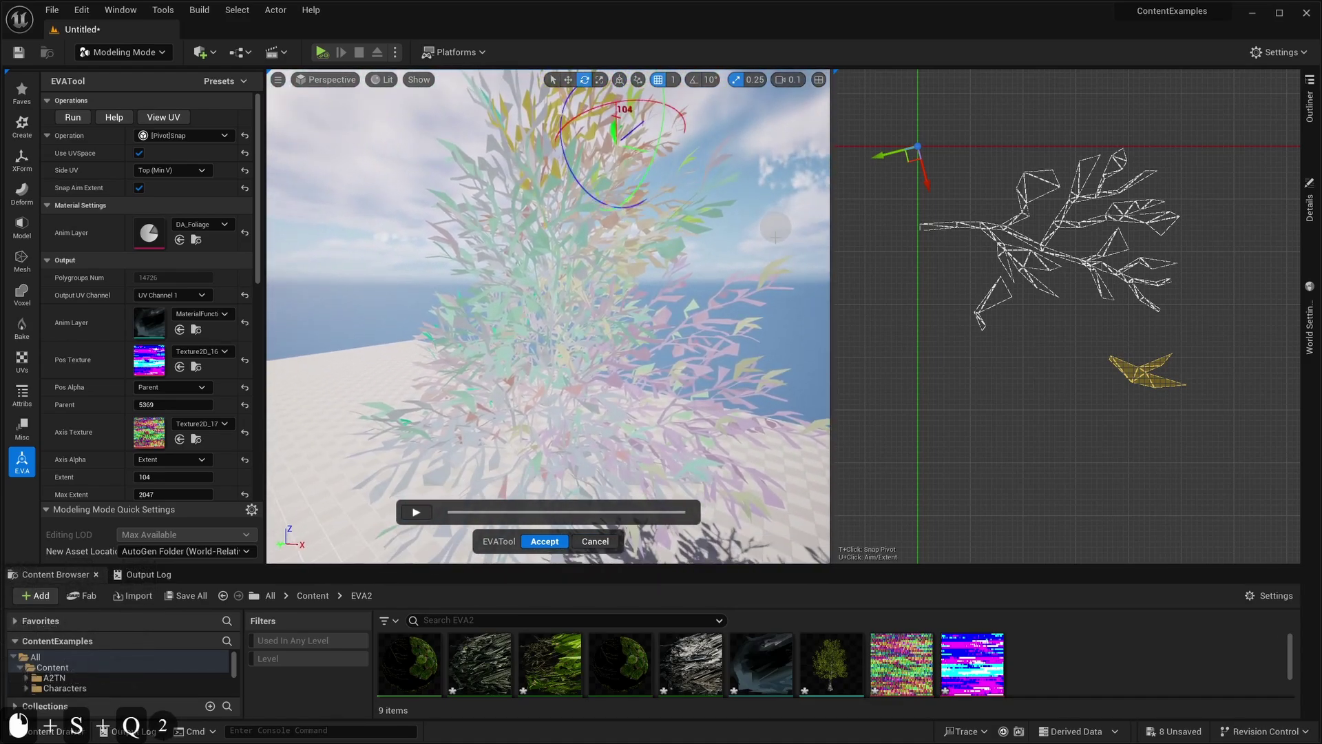
# Step: Commit the pivot edits made to the tree
pyautogui.press('F12')
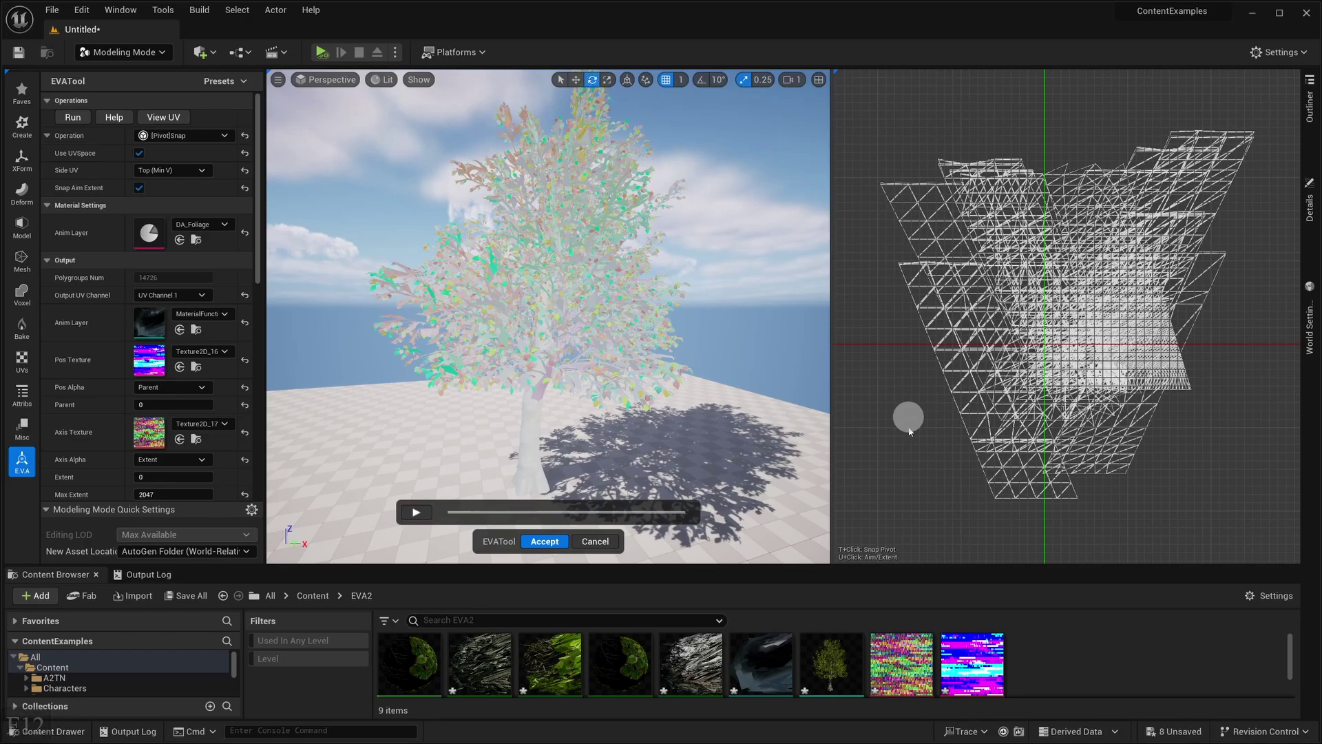
pyautogui.moveTo(763, 438); pyautogui.dragTo(762, 427, button='right')
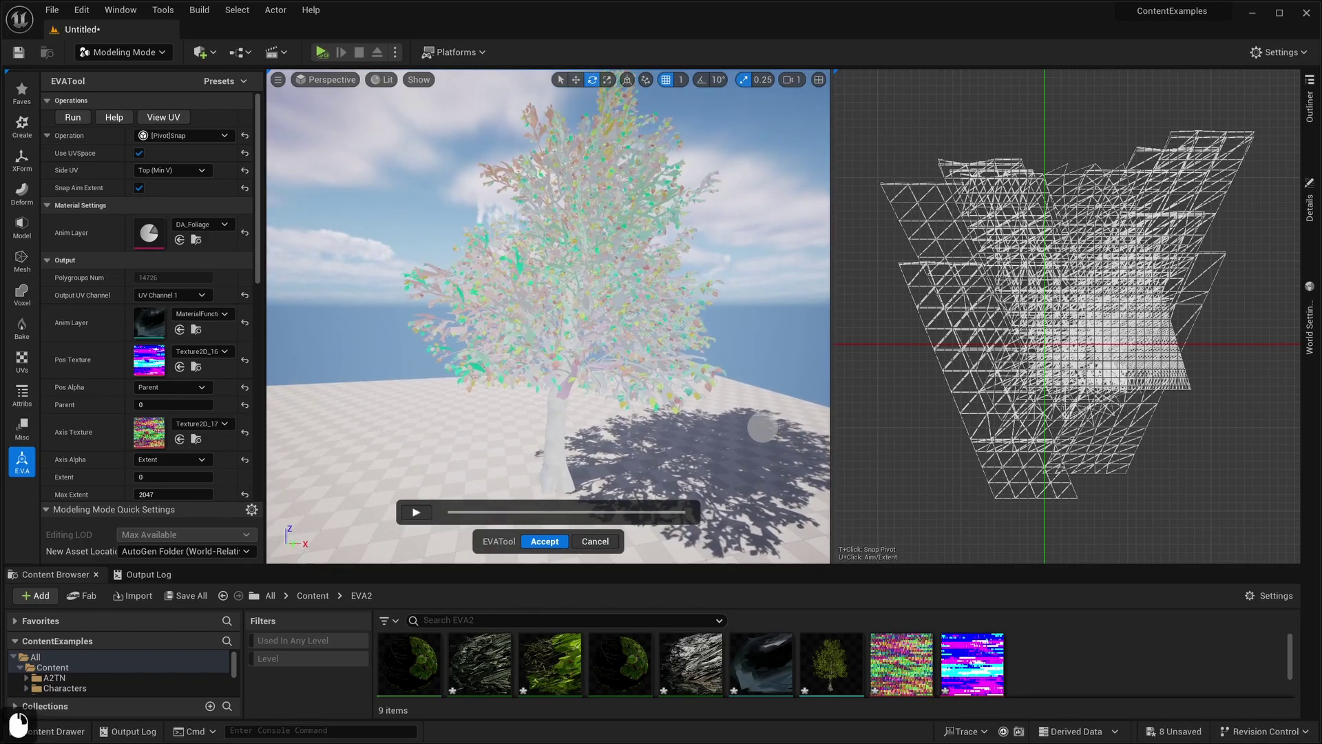
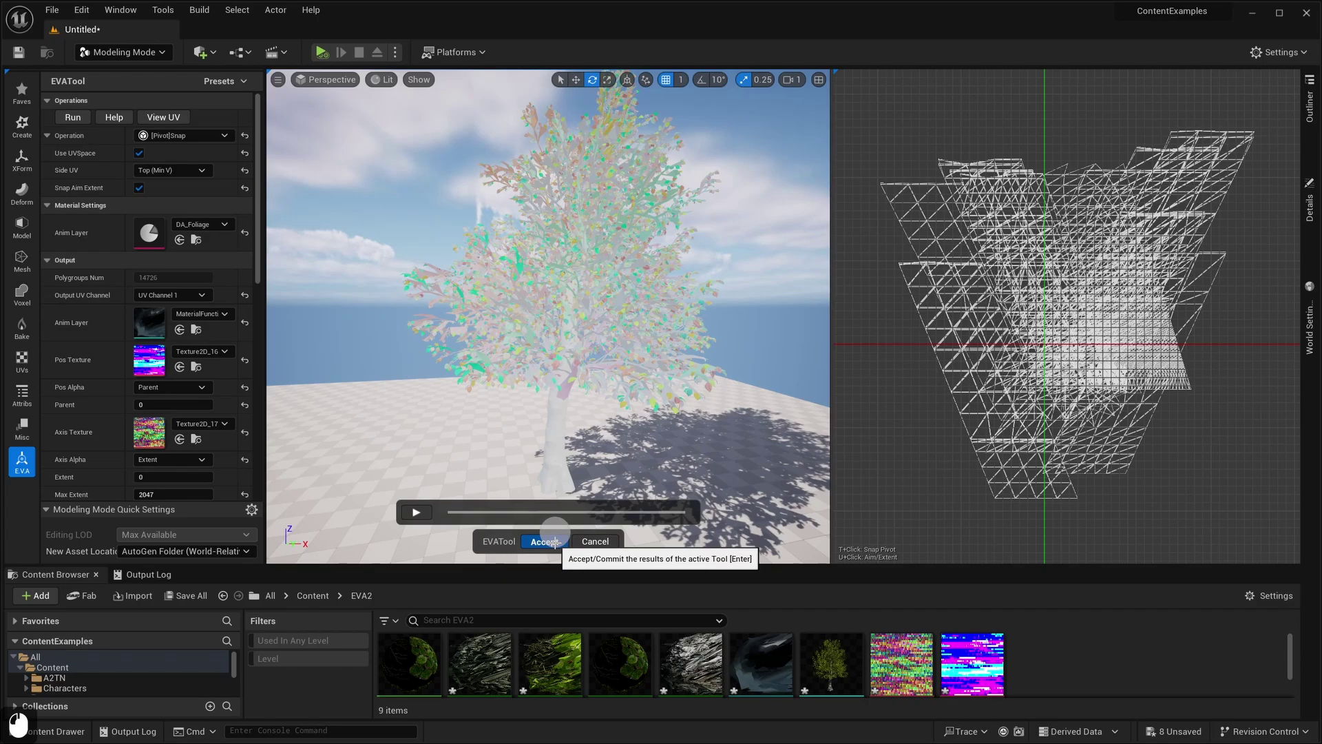
pyautogui.click(555, 542)
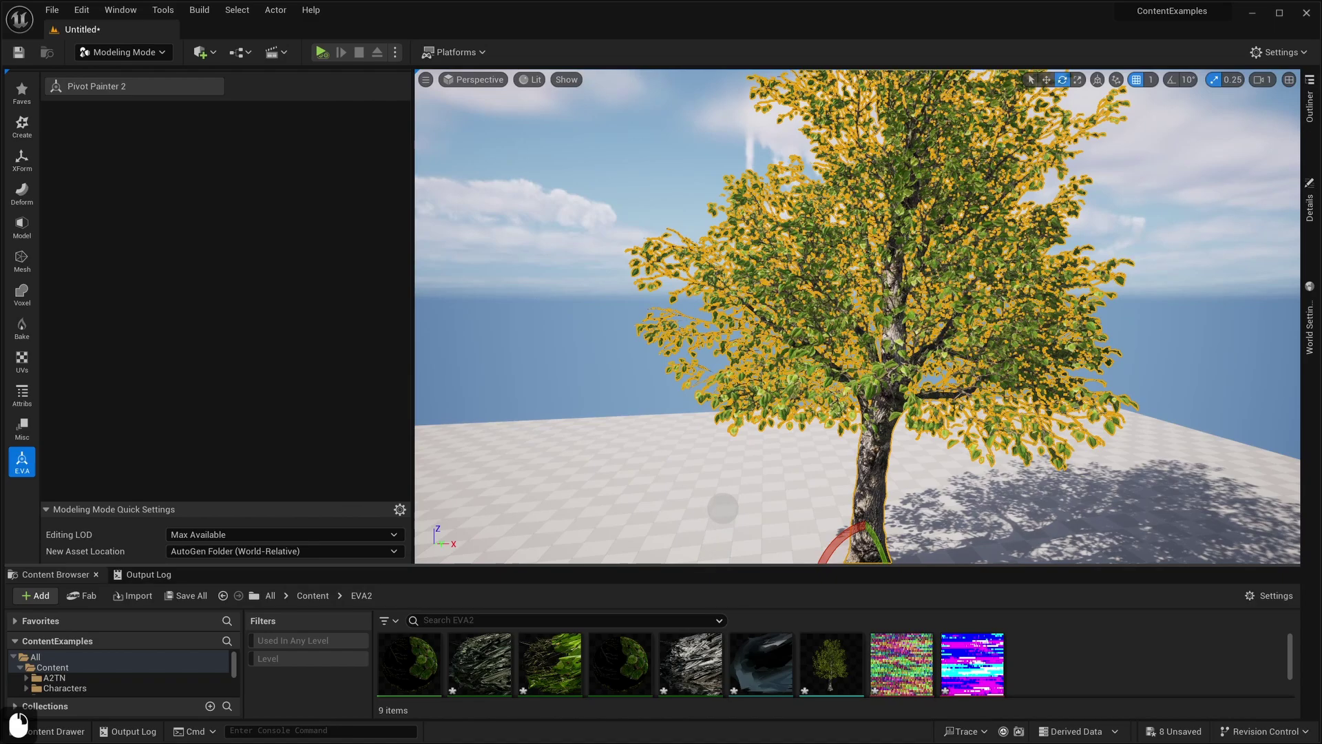
# Step: Examine the tree's foliage, branches and trunk with its regular materials displayed
pyautogui.moveTo(723, 508); pyautogui.dragTo(766, 538, button='right')
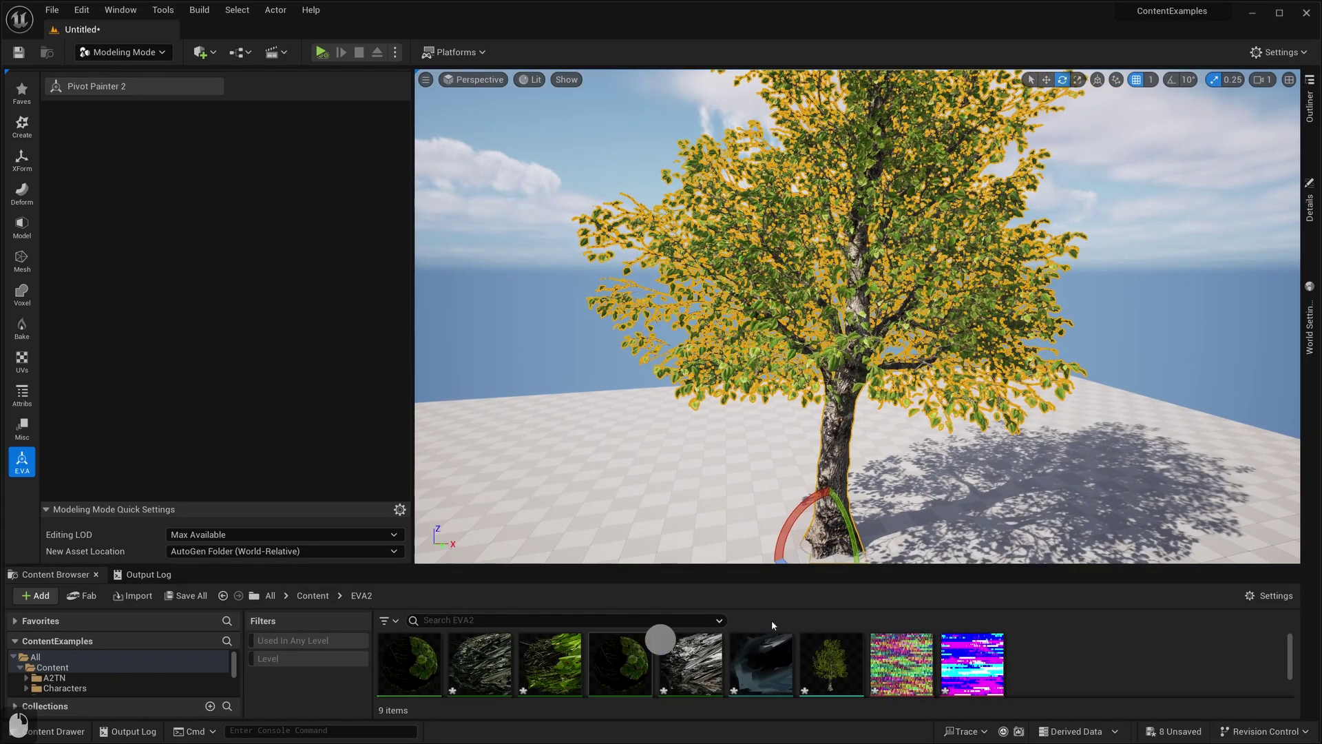
pyautogui.moveTo(971, 486); pyautogui.dragTo(972, 480, button='right')
pyautogui.press('w')
pyautogui.press('w')
pyautogui.press('w')
pyautogui.press('d')
pyautogui.press('s')
pyautogui.press('a')
pyautogui.press('q')
pyautogui.press('w')
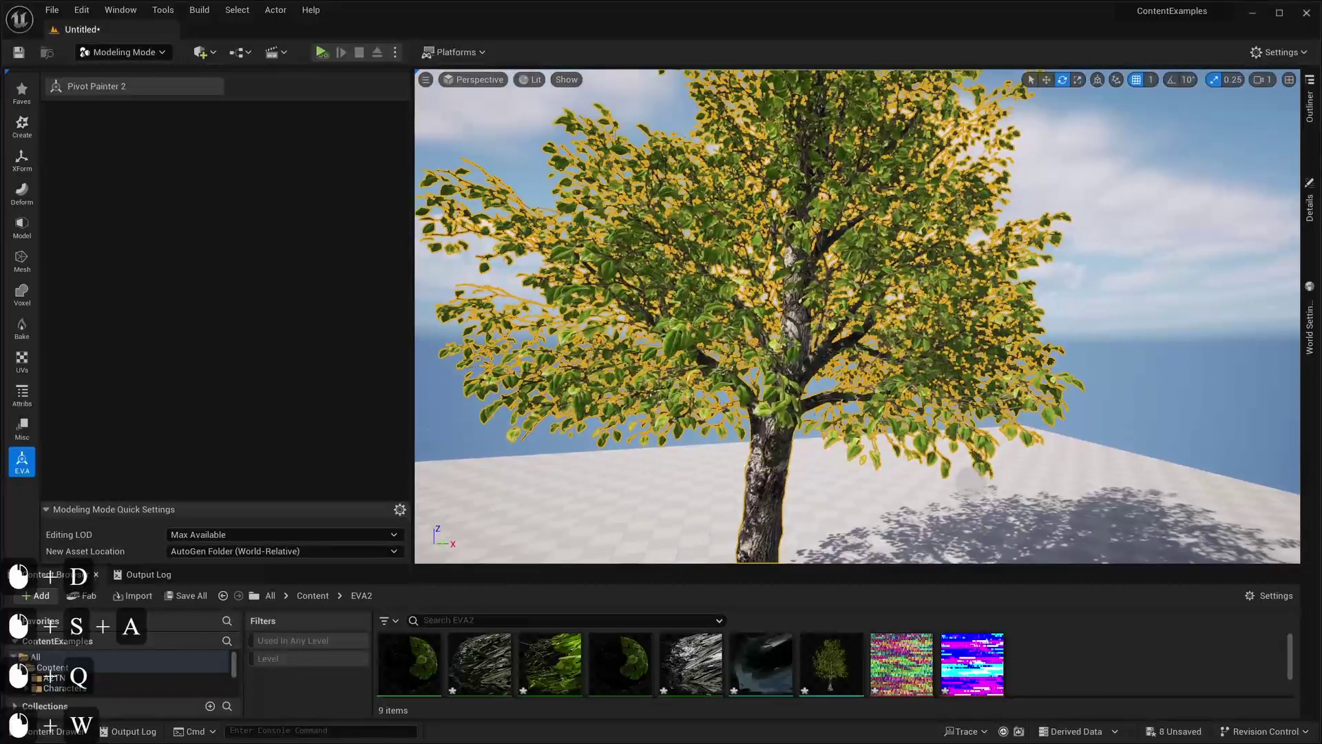
# Step: Start Pivot Painter 2 on the tree again and turn off the display of pivots and extents
pyautogui.click(158, 89)
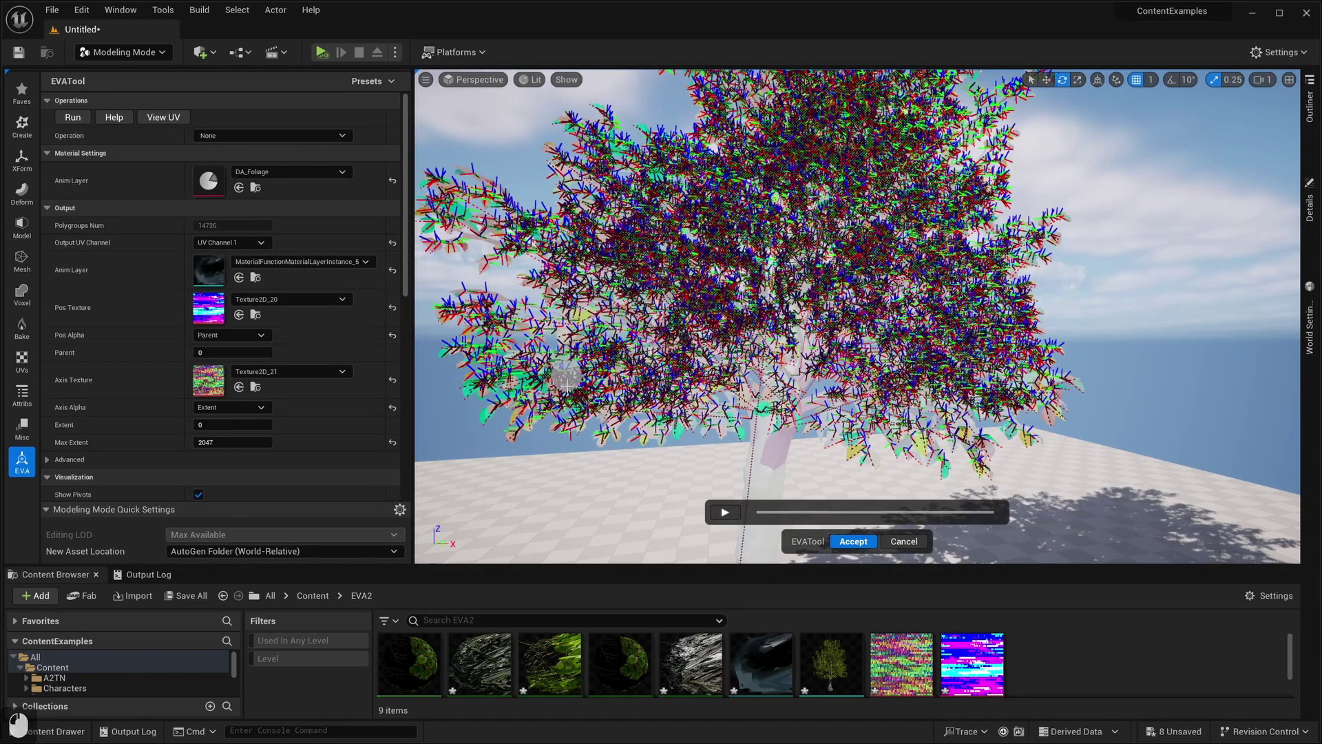
pyautogui.moveTo(568, 384); pyautogui.dragTo(635, 522, button='right')
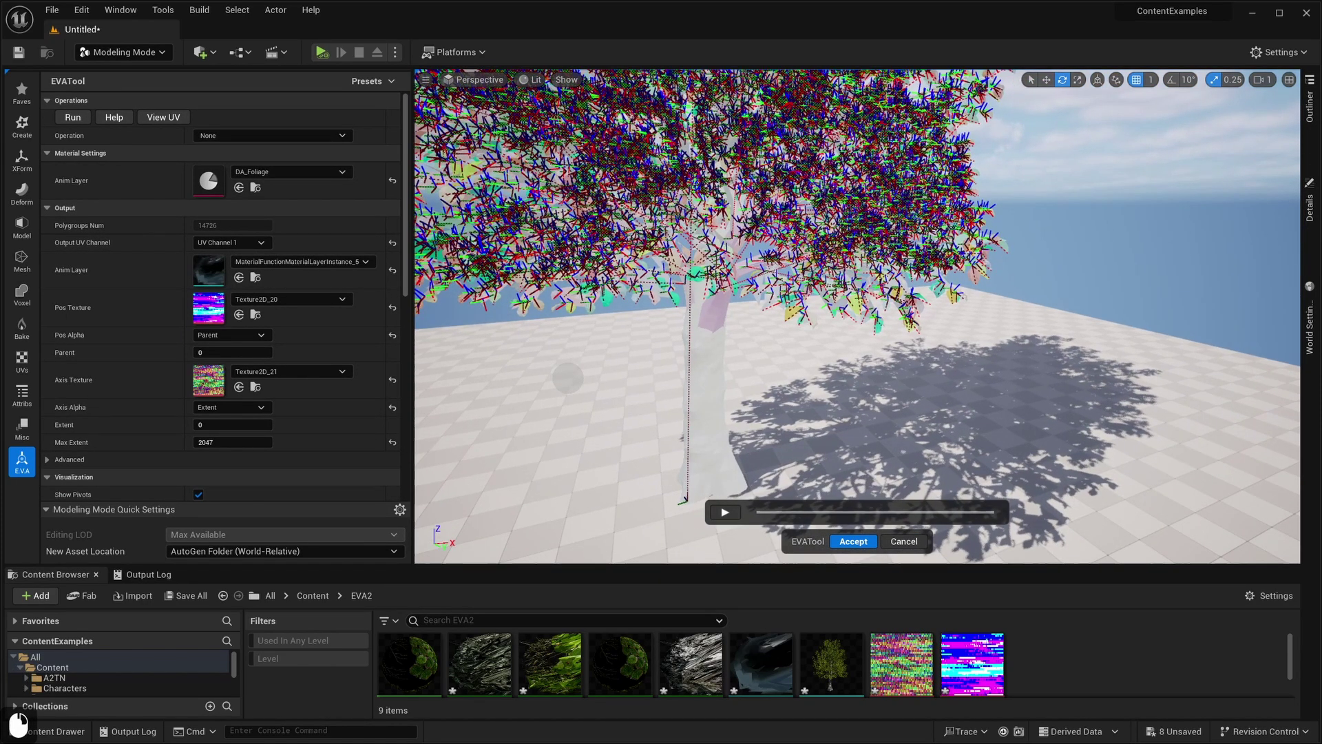
pyautogui.moveTo(568, 377); pyautogui.dragTo(568, 377, button='right')
pyautogui.scroll(-13, 307, 413)
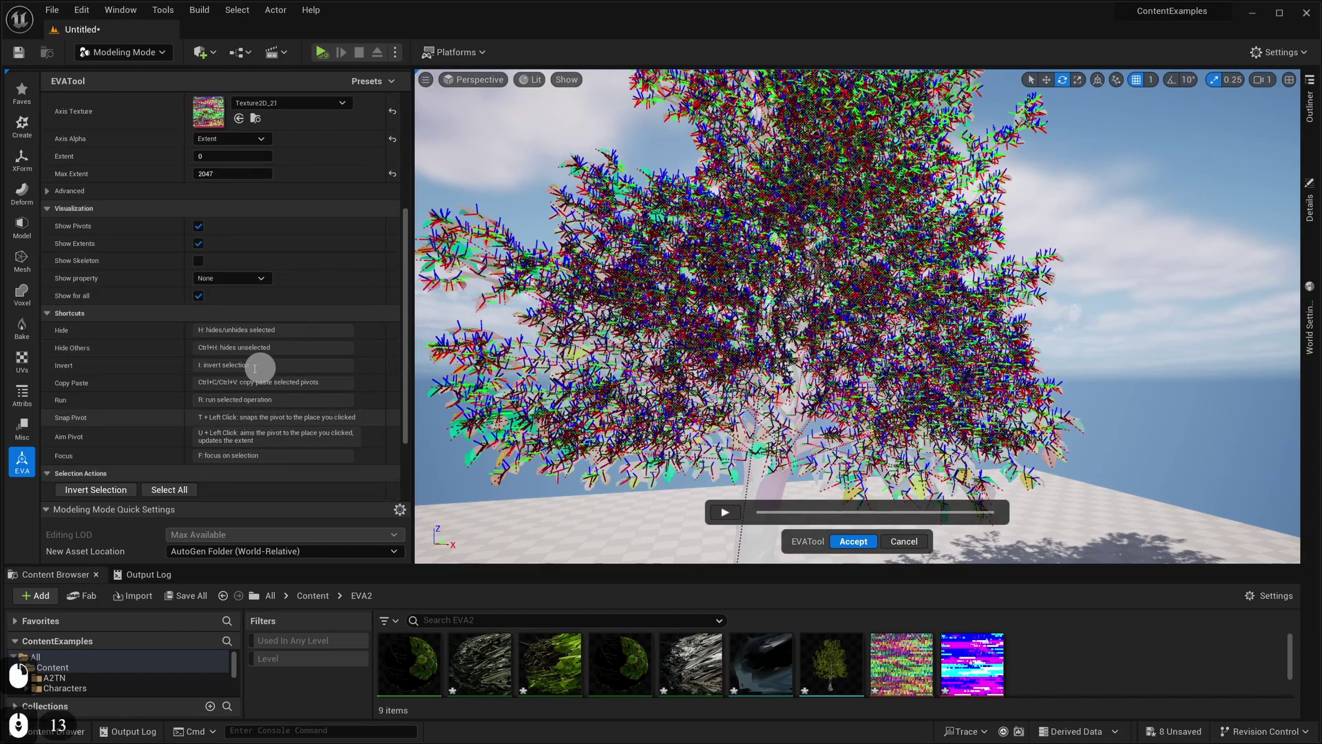
pyautogui.click(198, 226)
pyautogui.click(199, 243)
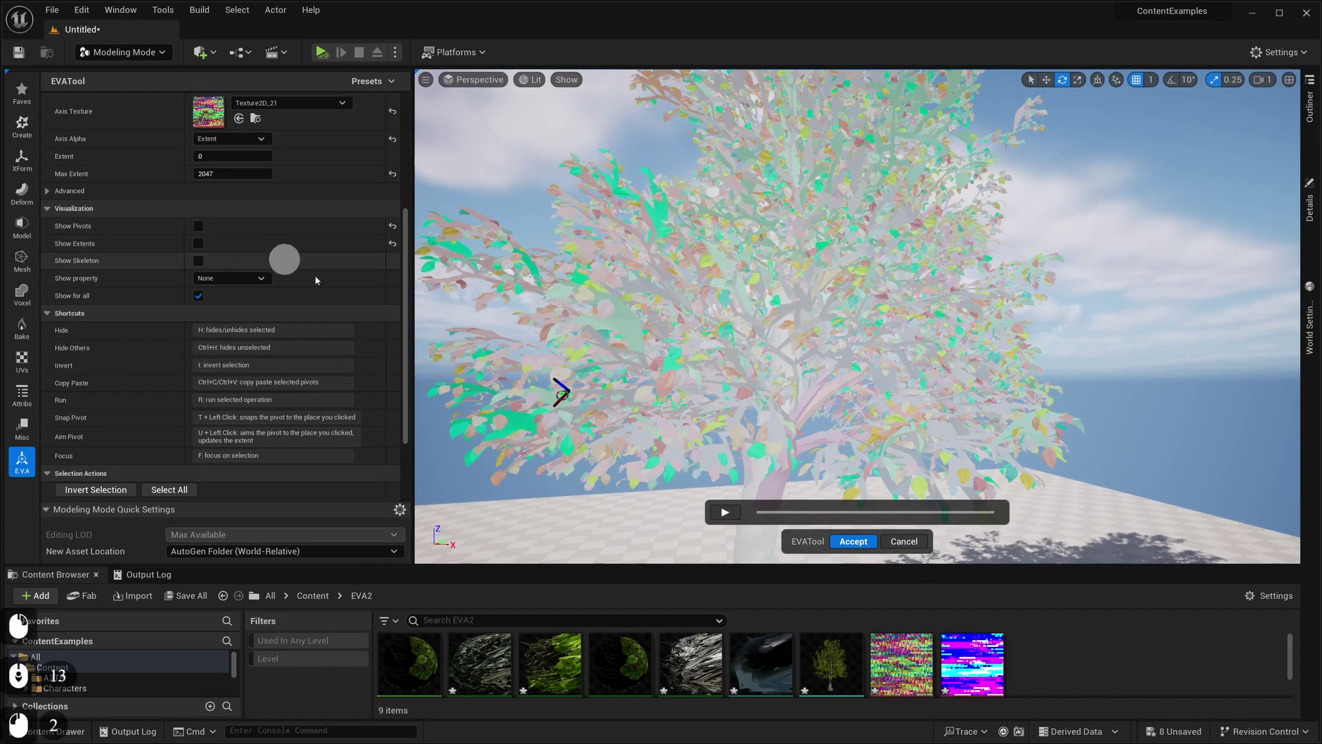
pyautogui.moveTo(579, 310); pyautogui.dragTo(587, 341, button='right')
pyautogui.press('s')
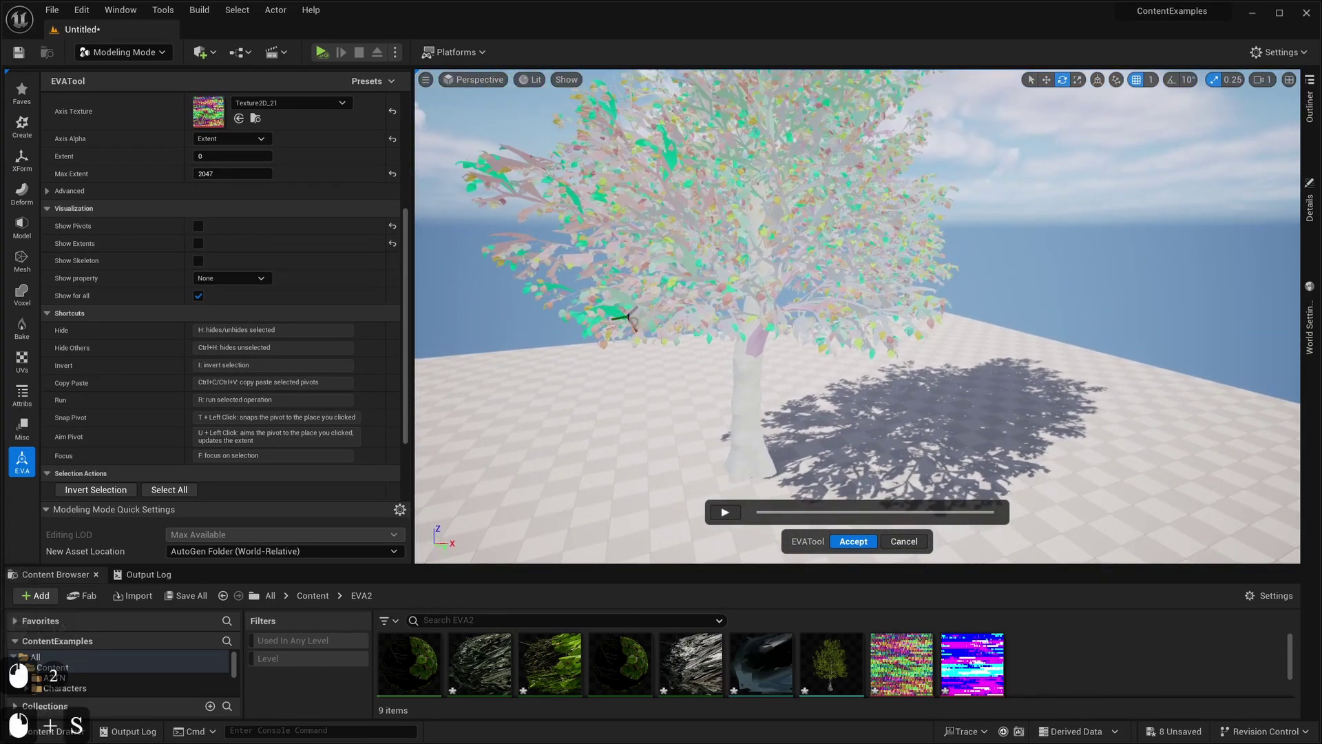
# Step: Show the UV layout, select all the trunk and main branch elements in it, and hide everything unselected
pyautogui.moveTo(1077, 247)
pyautogui.mouseDown(button='right')
pyautogui.moveTo(1033, 240)
pyautogui.moveTo(1076, 258)
pyautogui.mouseUp(button='right')
pyautogui.press('e')
pyautogui.press('w')
pyautogui.press('q')
pyautogui.press('s')
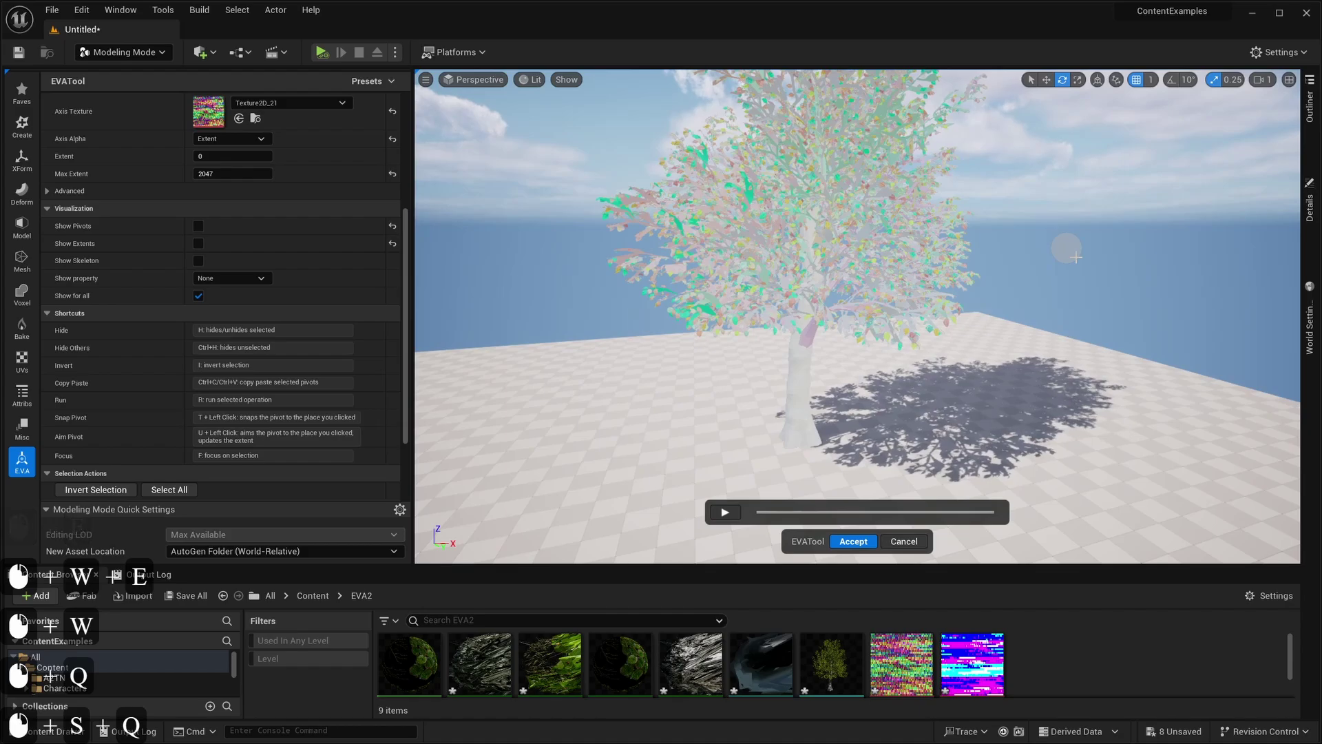
pyautogui.press('F12')
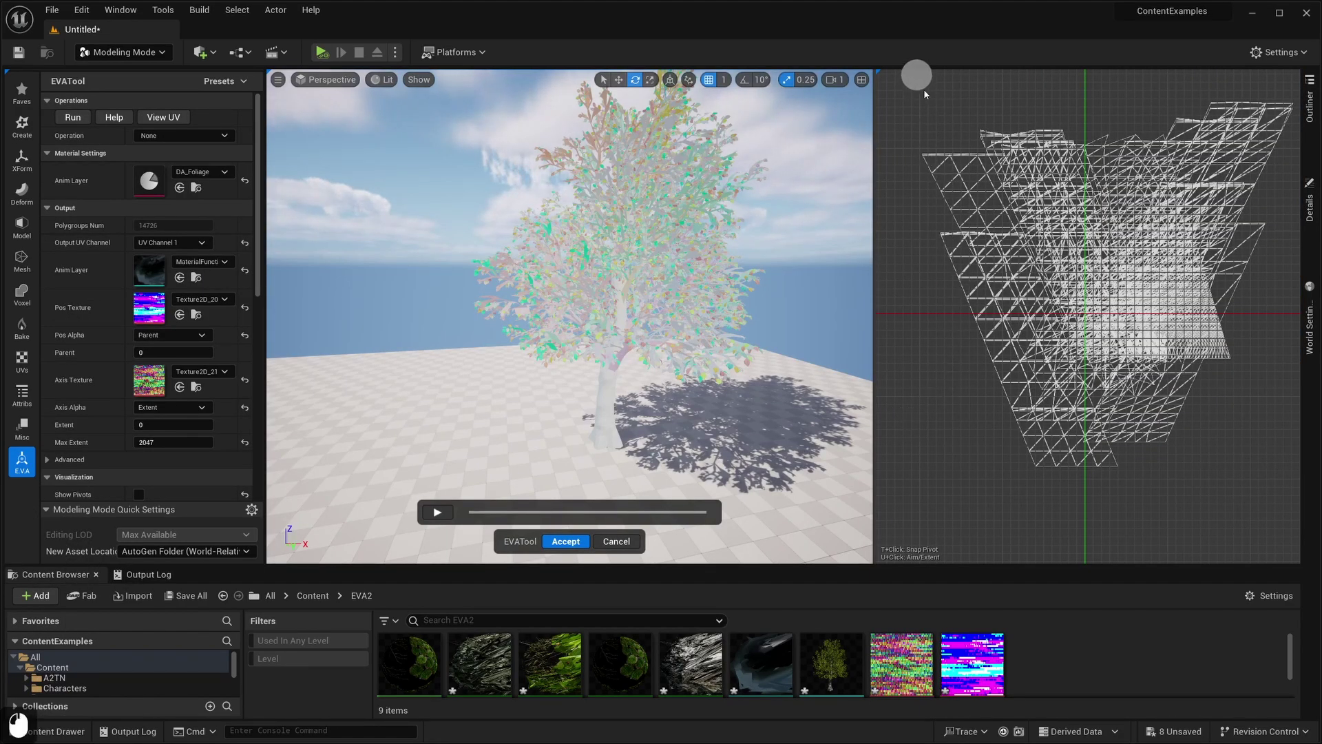
pyautogui.moveTo(916, 84); pyautogui.dragTo(1257, 274)
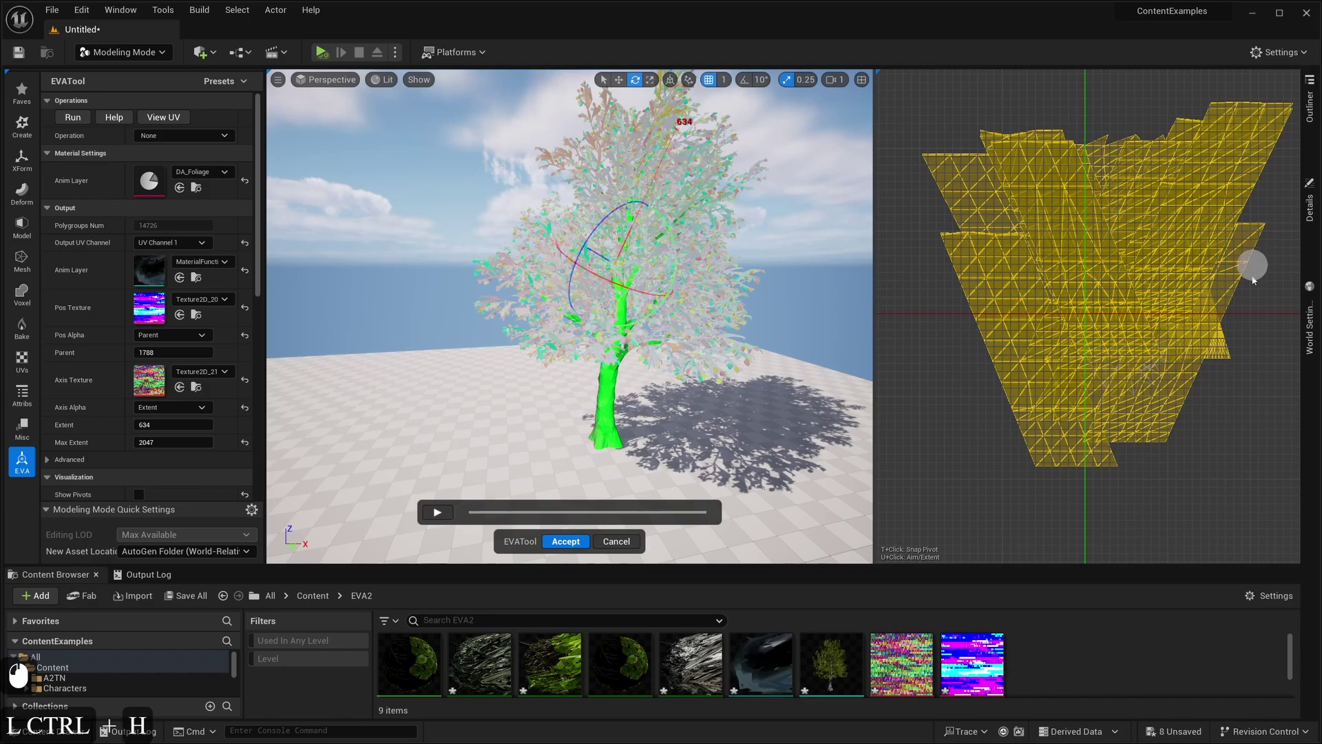
pyautogui.hotkey('ctrl', 'h')
# Step: Select the trunk and set the operation to [Pivot]Parent with Parent Op set to Connect
pyautogui.moveTo(555, 419); pyautogui.dragTo(660, 432)
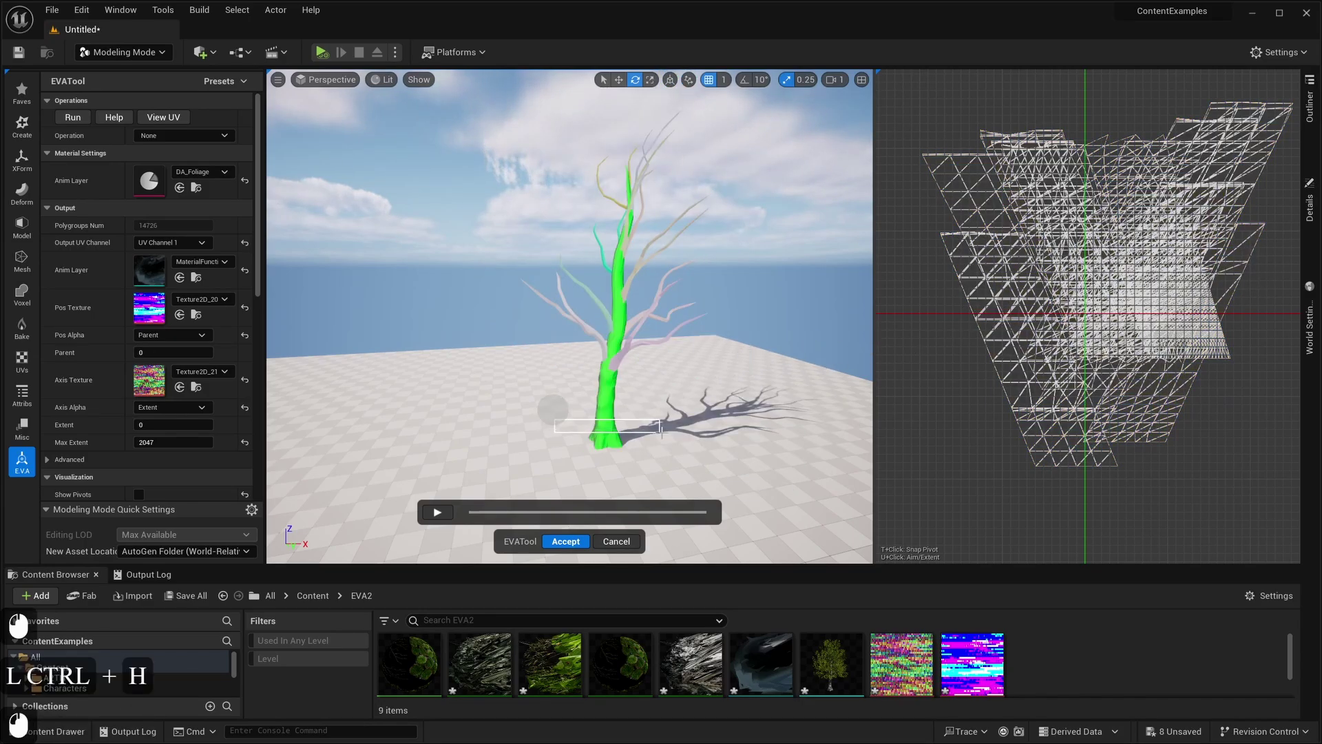
pyautogui.click(665, 425)
pyautogui.click(207, 136)
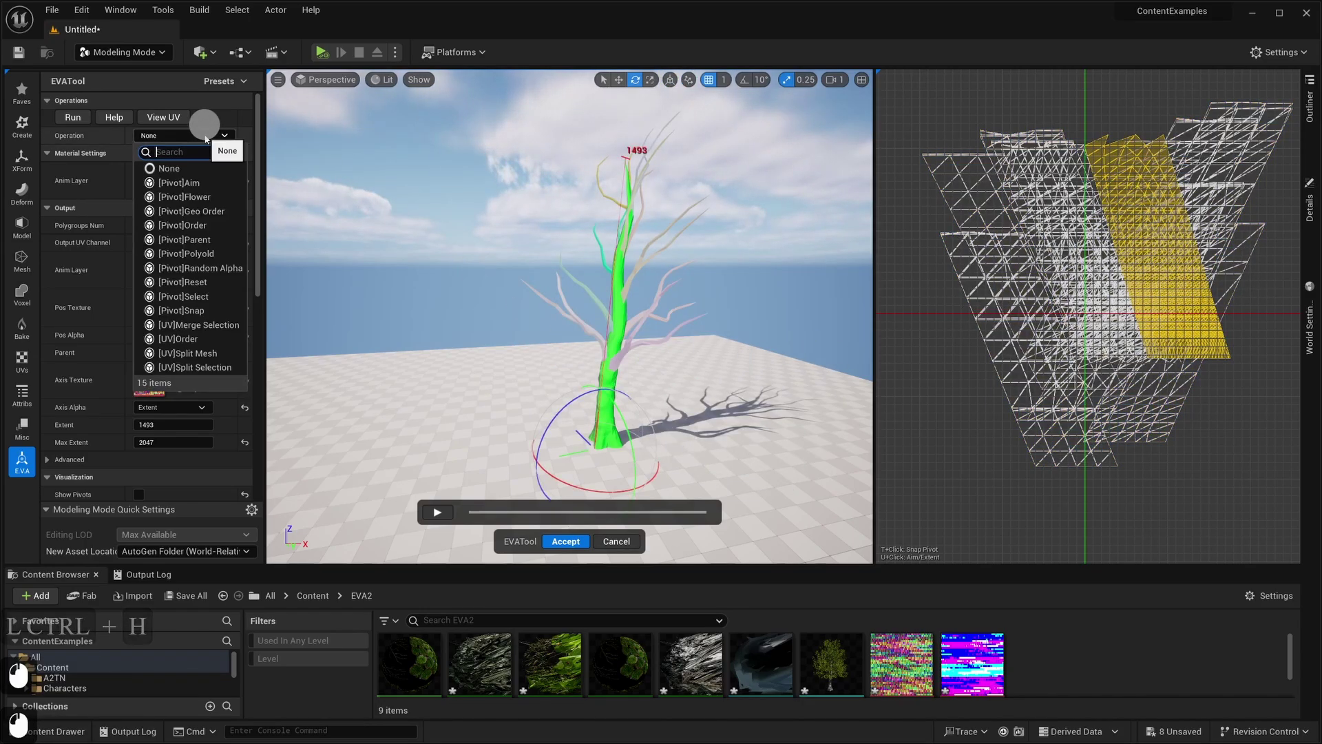
pyautogui.click(193, 240)
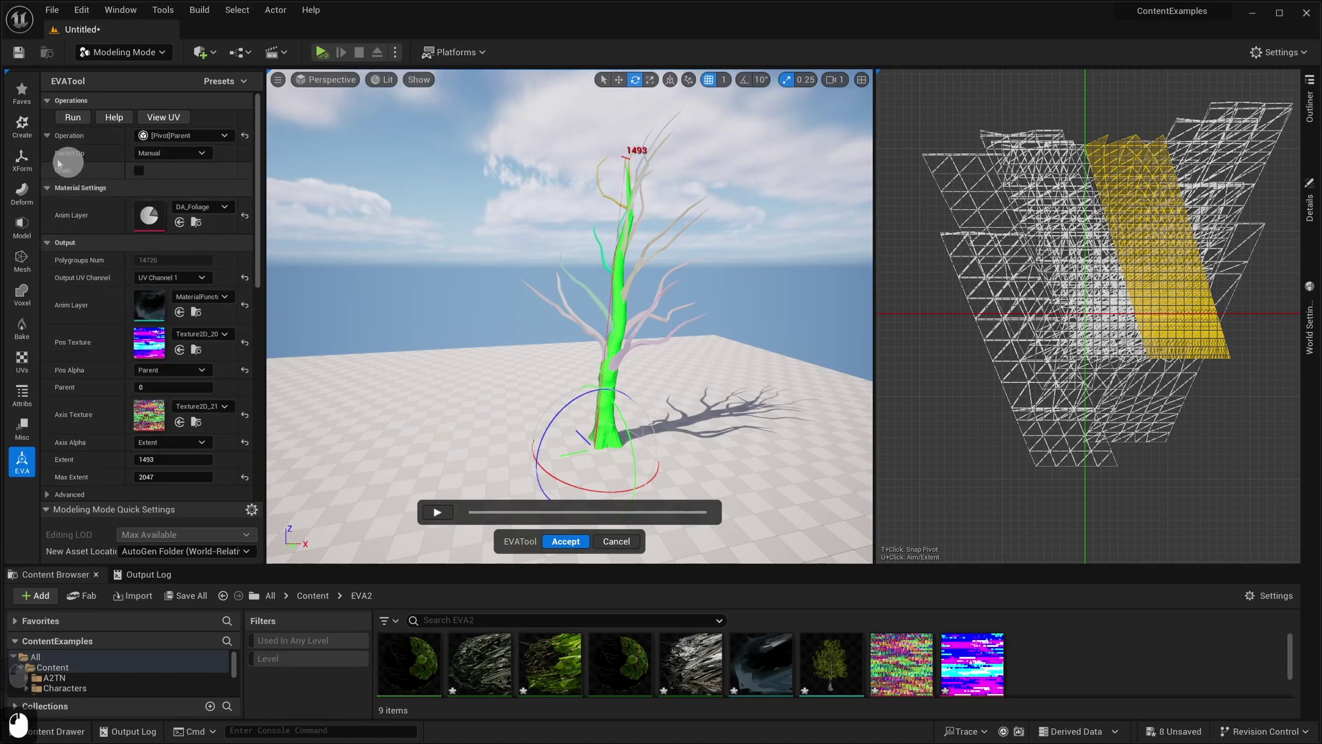
pyautogui.click(160, 154)
pyautogui.click(157, 188)
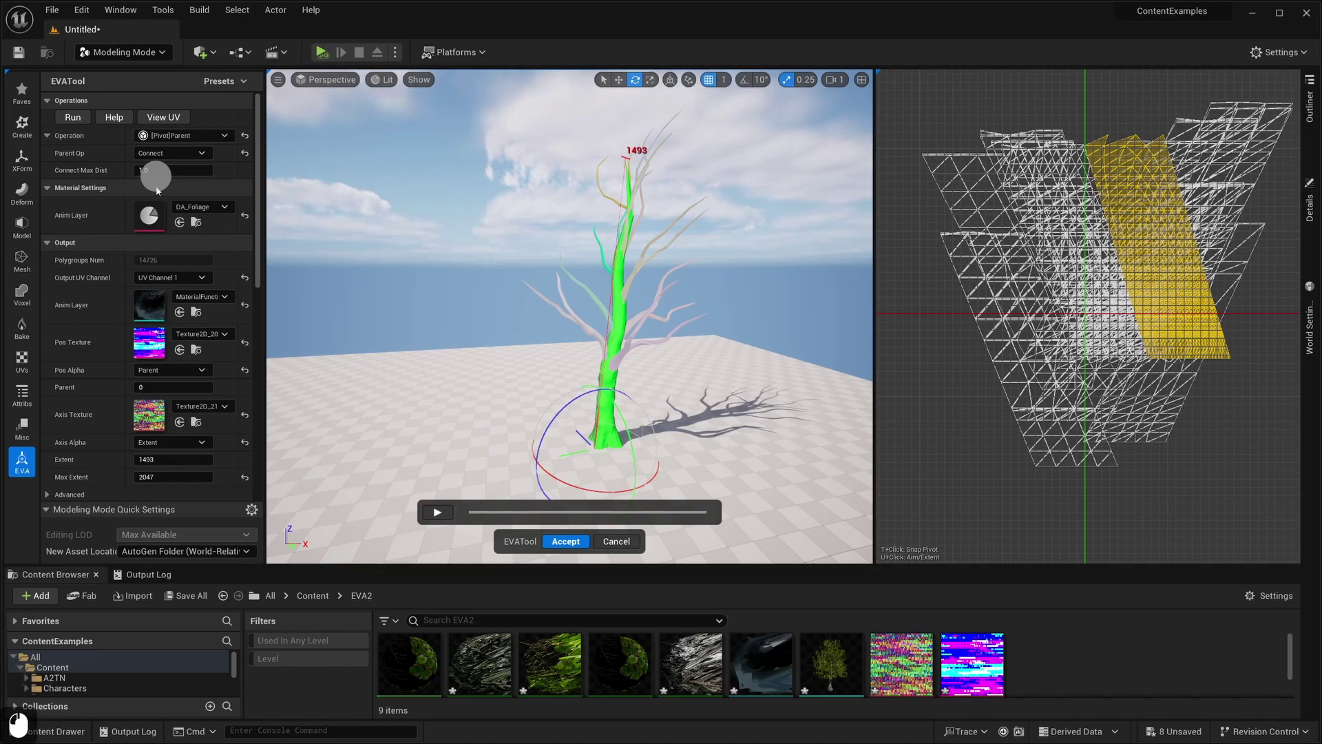
pyautogui.click(361, 258)
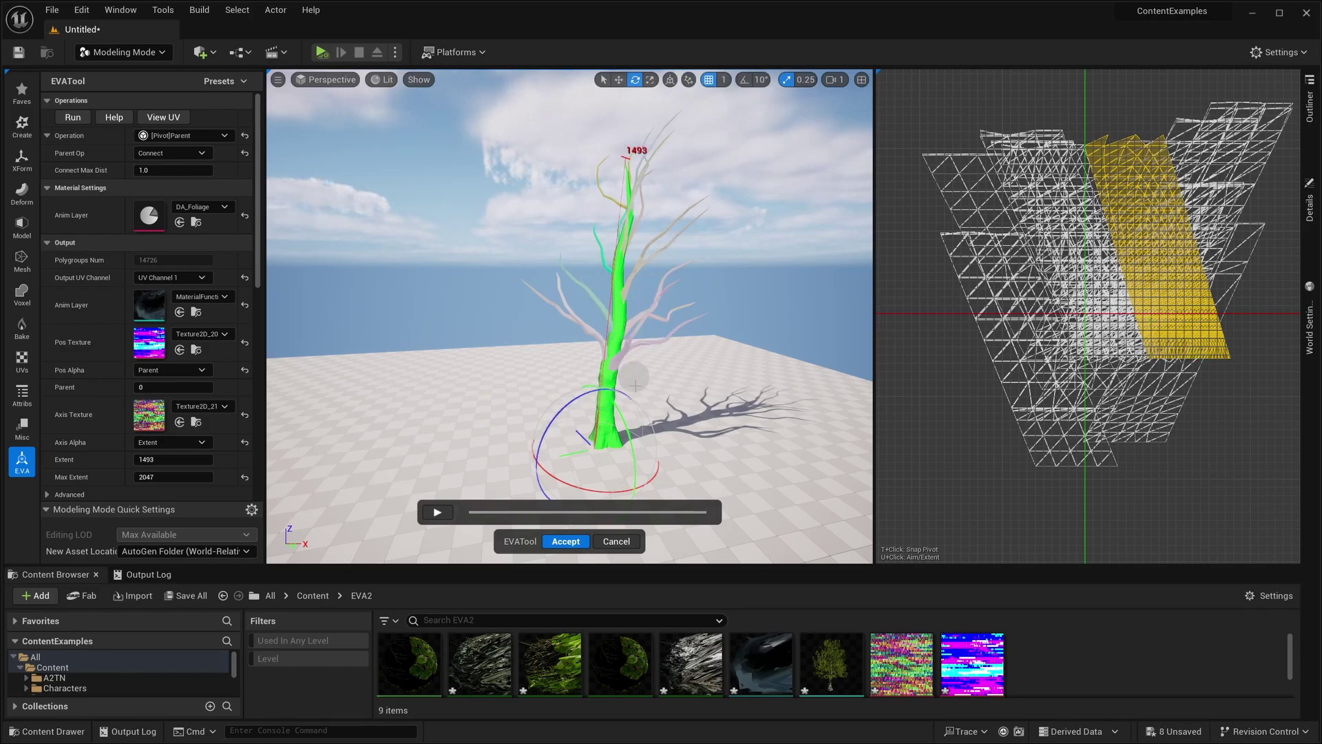
pyautogui.scroll(12, 629, 383)
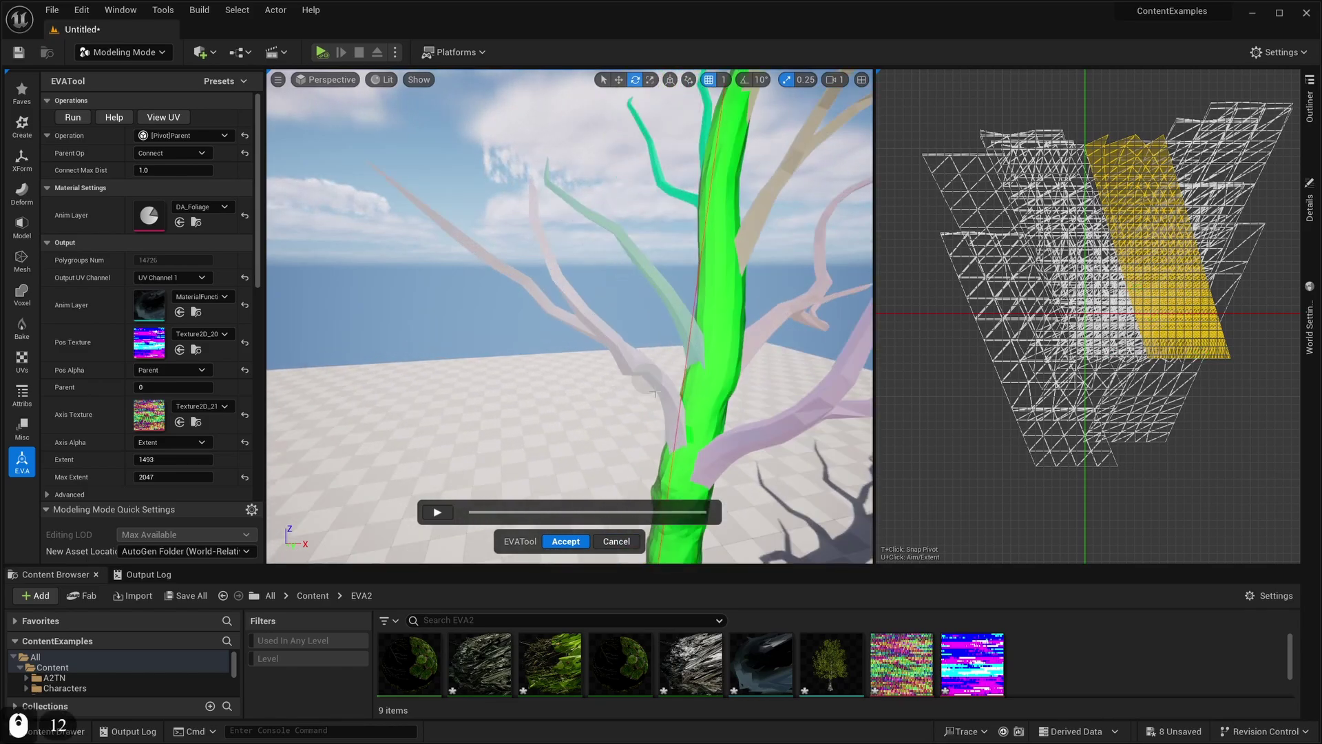
# Step: Compare where the lower branch meets the trunk by selecting the branch and trunk together, and reselect only the trunk
pyautogui.click(681, 406)
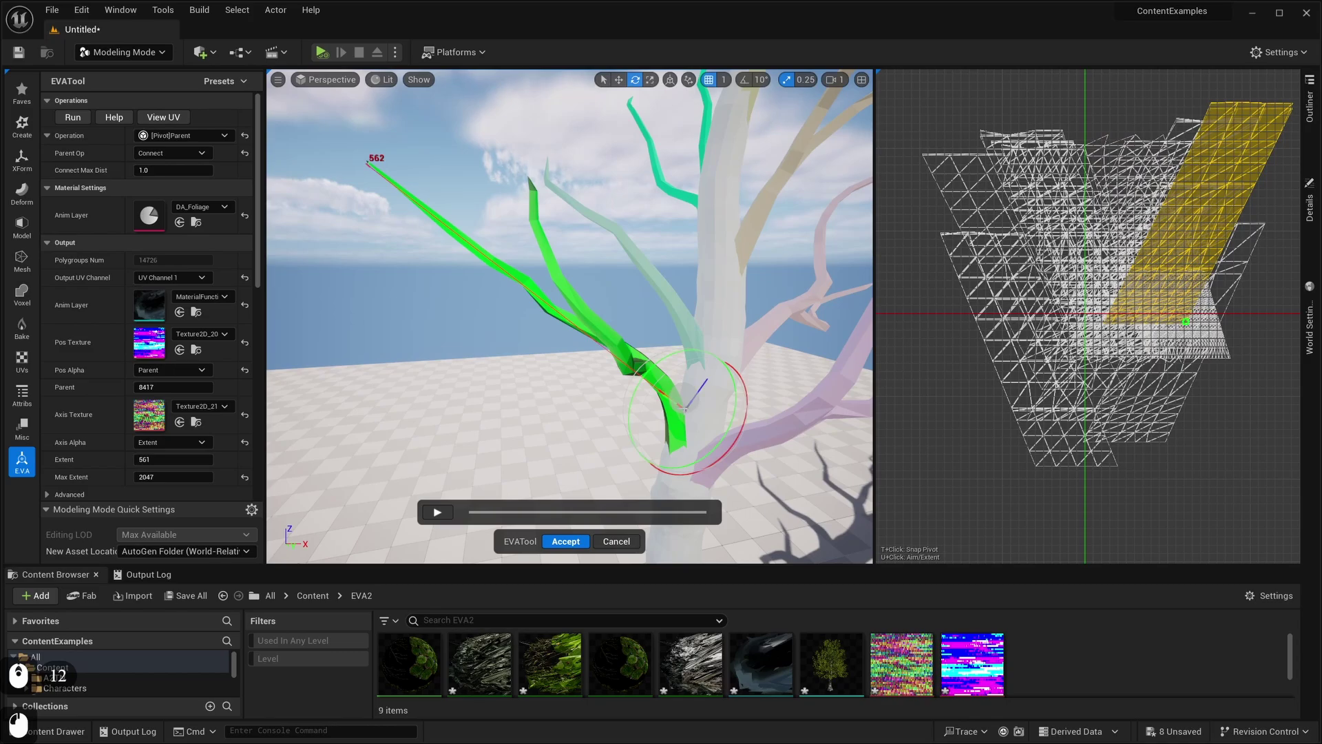
pyautogui.keyDown('shift'); pyautogui.click(719, 405); pyautogui.keyUp('shift')
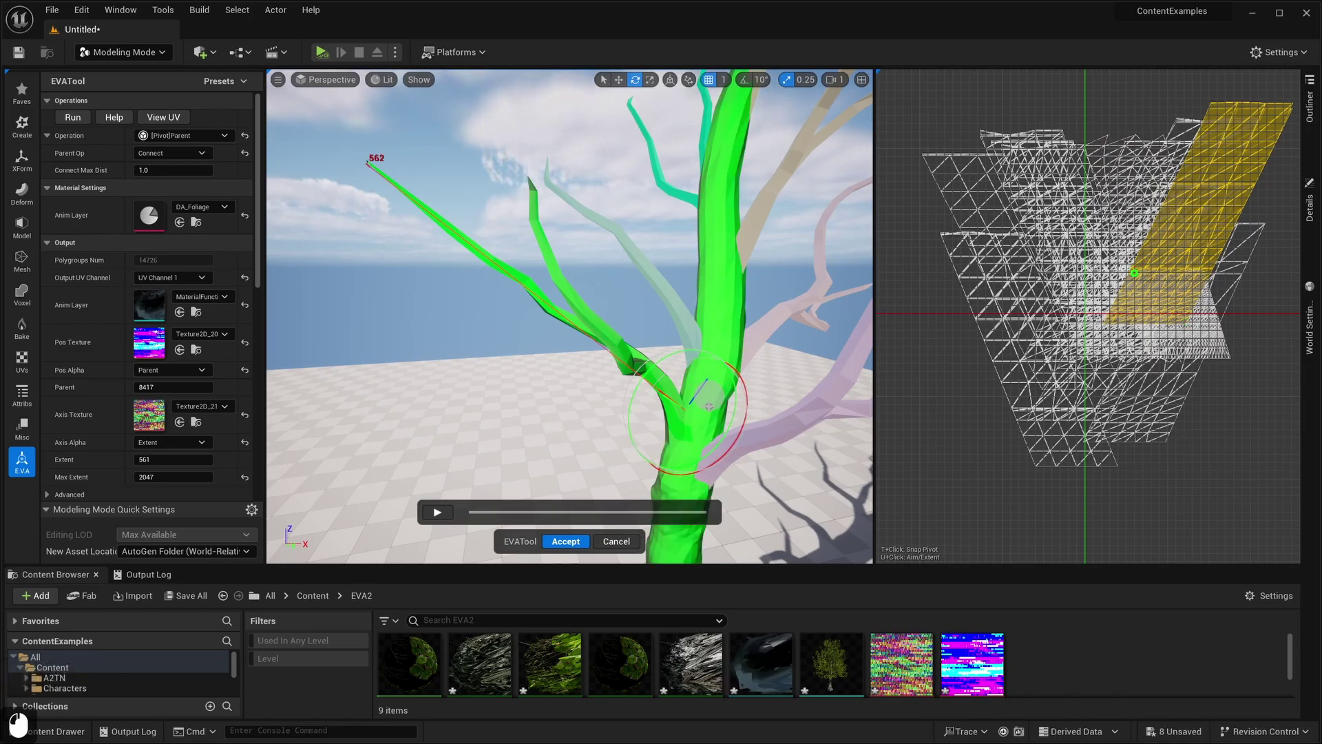
pyautogui.click(710, 406)
pyautogui.scroll(-6, 732, 423)
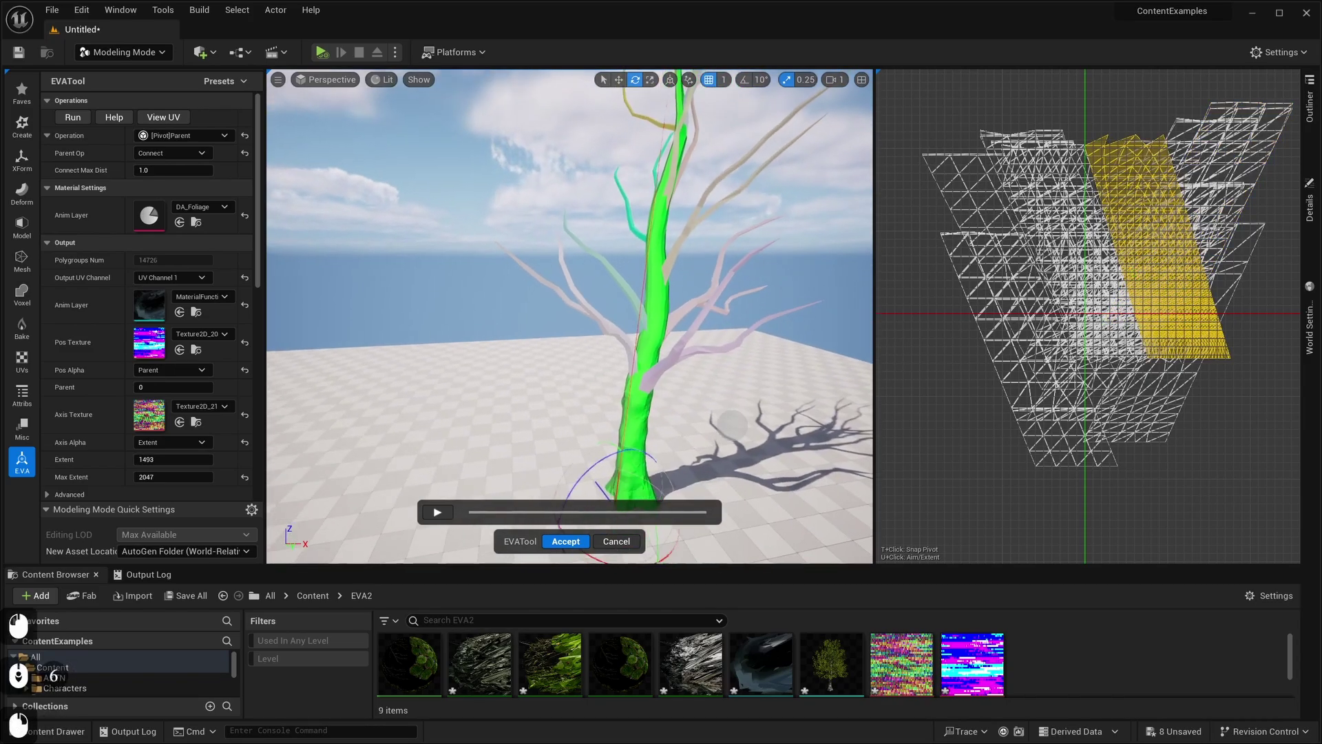
# Step: Read the help description of the [Pivot]Parent operation and its Manual, Unparent and Connect modes
pyautogui.moveTo(732, 425); pyautogui.dragTo(733, 425, button='right')
pyautogui.press('s')
pyautogui.press('q')
pyautogui.press('w')
pyautogui.press('s')
pyautogui.press('e')
pyautogui.press('s')
pyautogui.press('w')
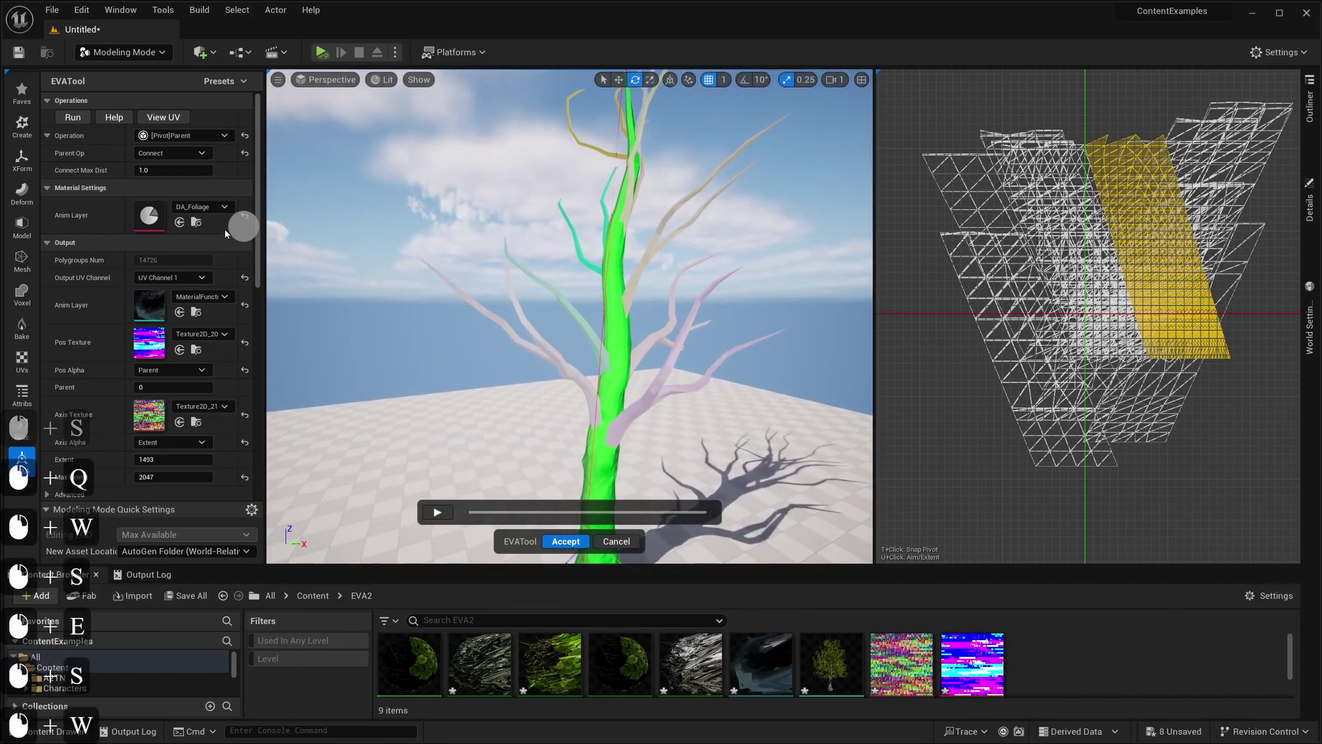
pyautogui.click(114, 118)
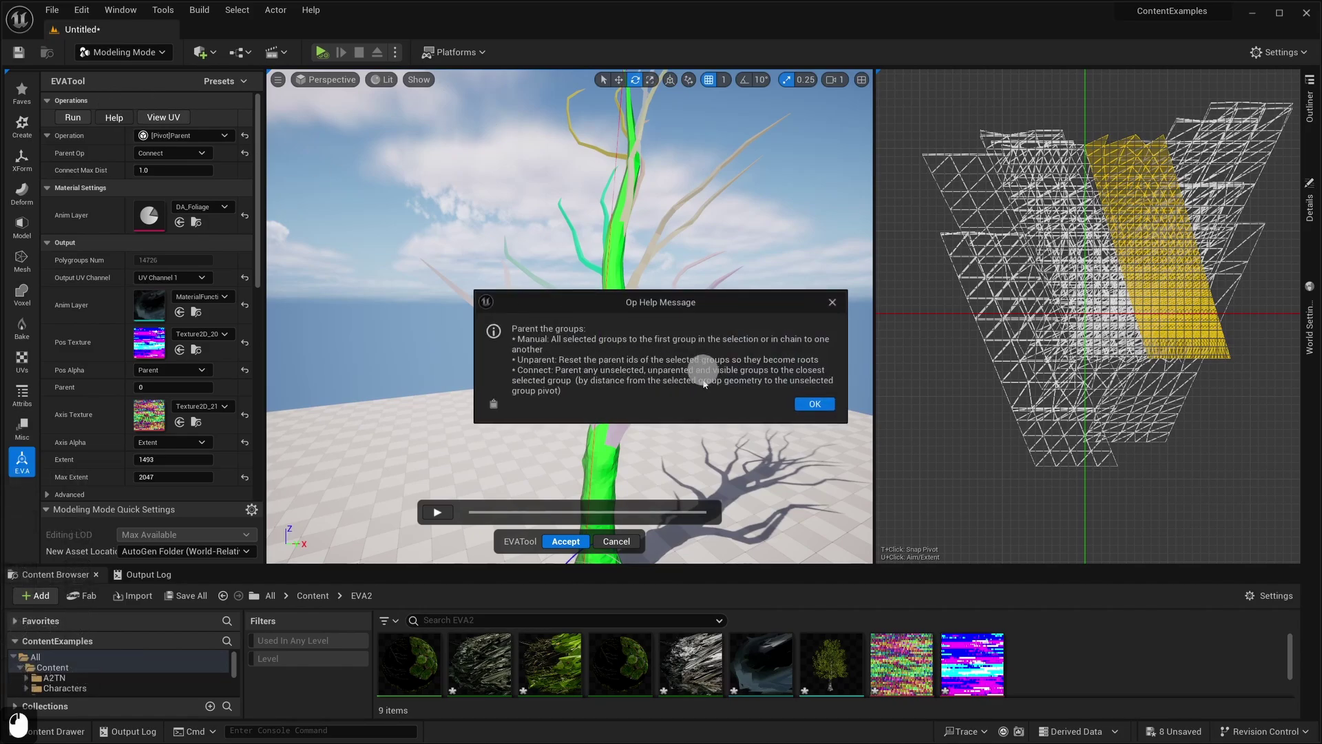
pyautogui.click(832, 304)
# Step: Set Connect Max Dist to 20 and run the [Pivot]Parent operation to connect the main branches to the trunk
pyautogui.moveTo(717, 413); pyautogui.dragTo(679, 412, button='right')
pyautogui.press('a')
pyautogui.press('w')
pyautogui.press('s')
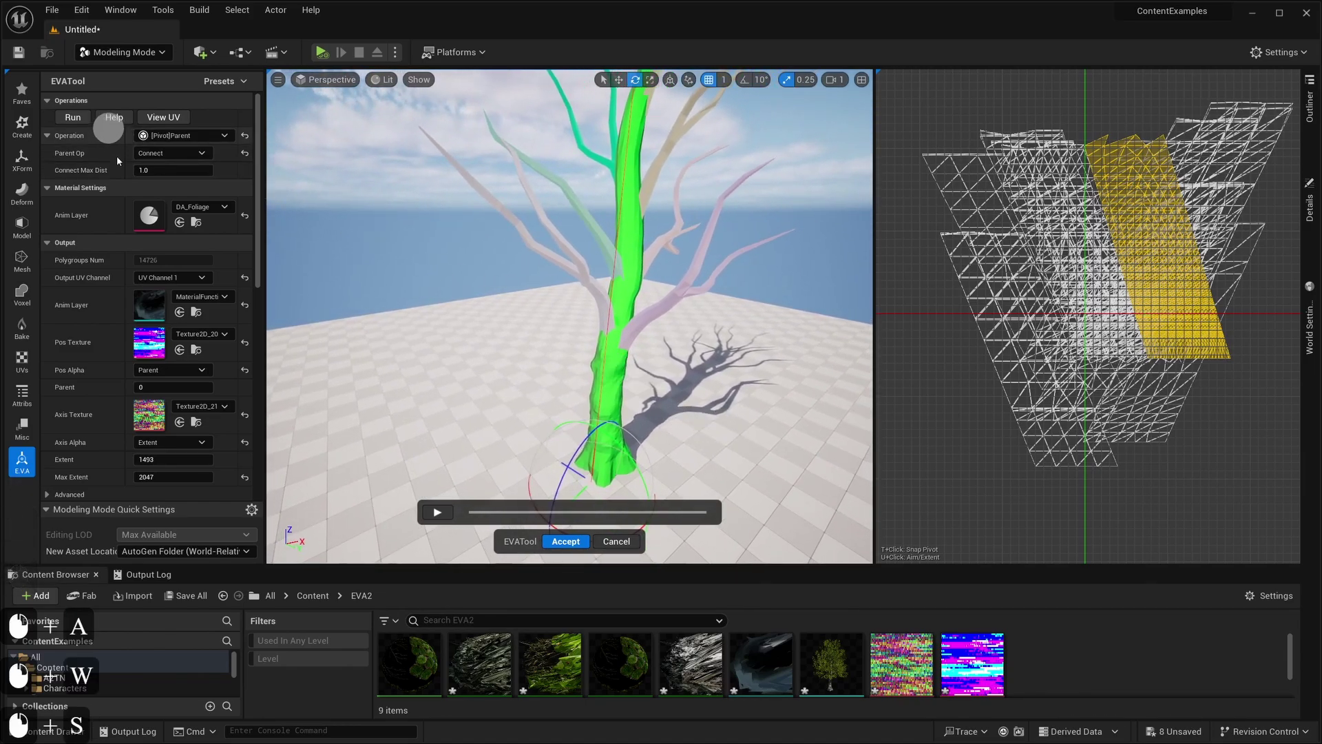
pyautogui.click(167, 170)
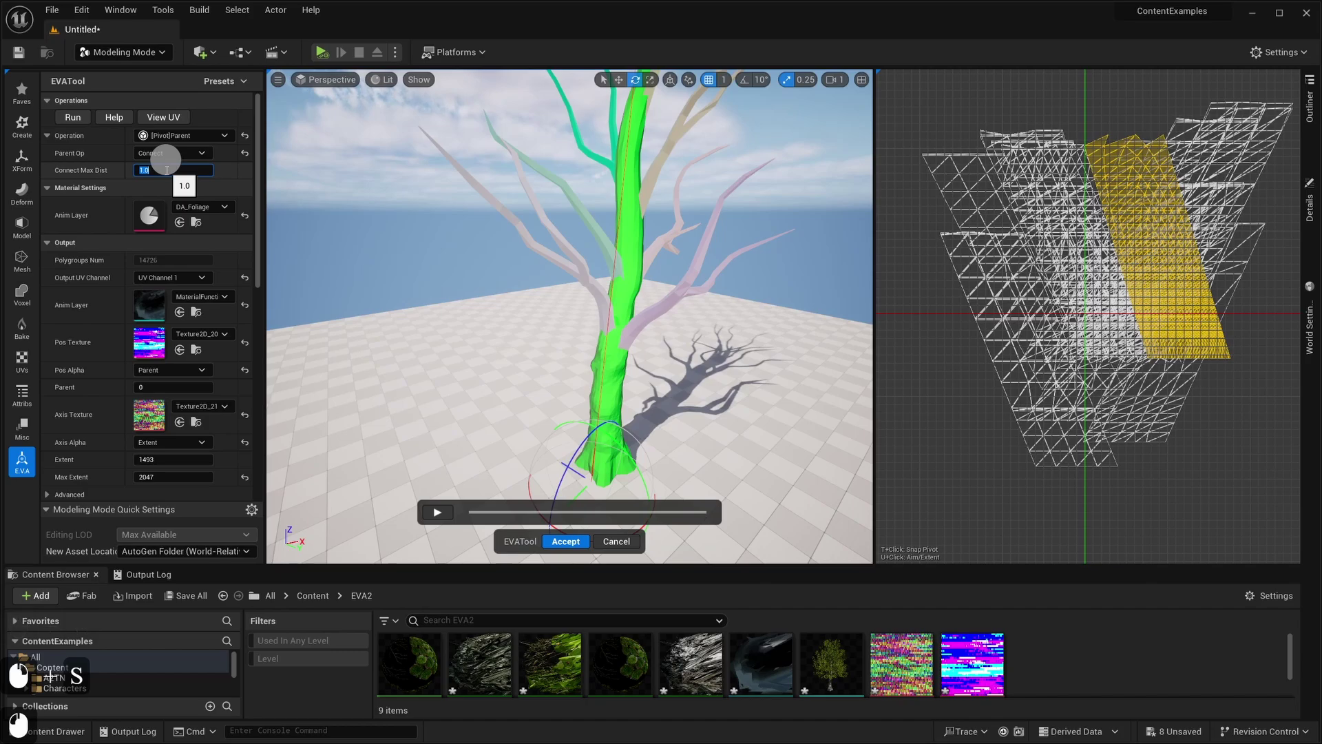
pyautogui.write('20')
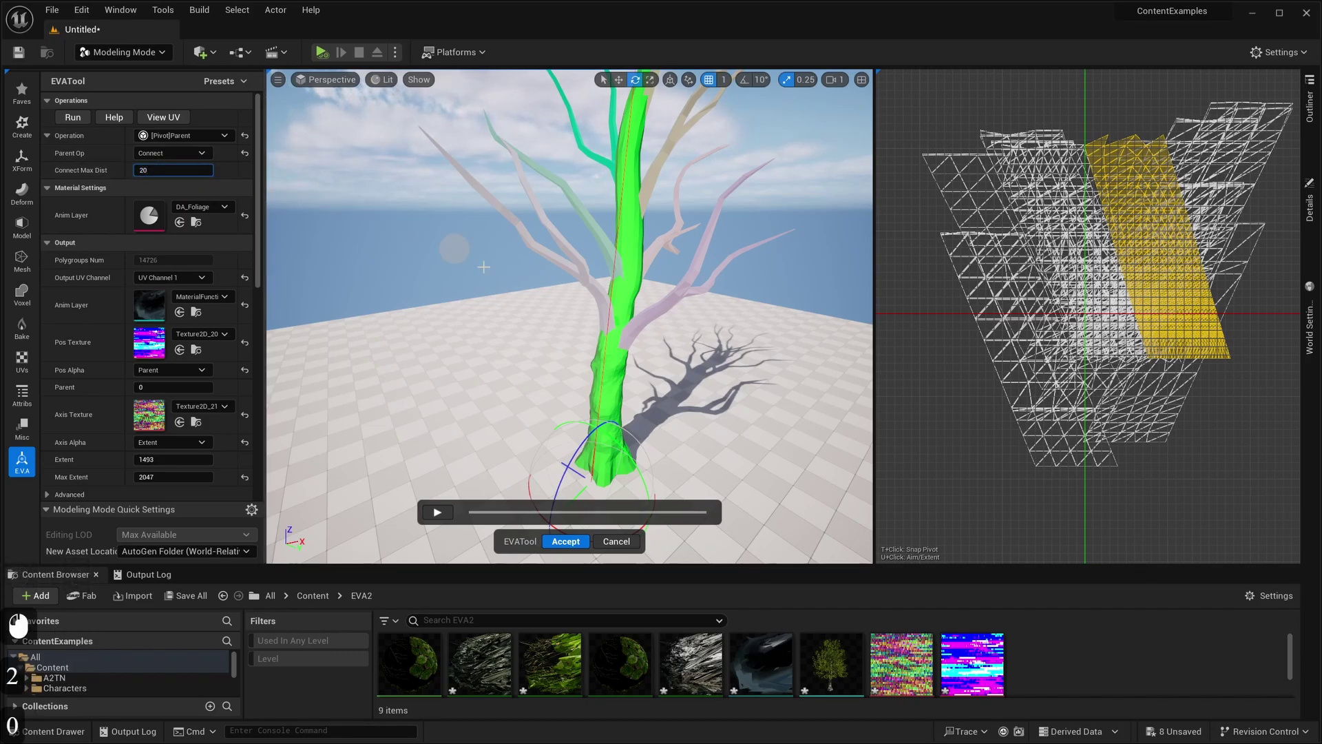
pyautogui.click(73, 118)
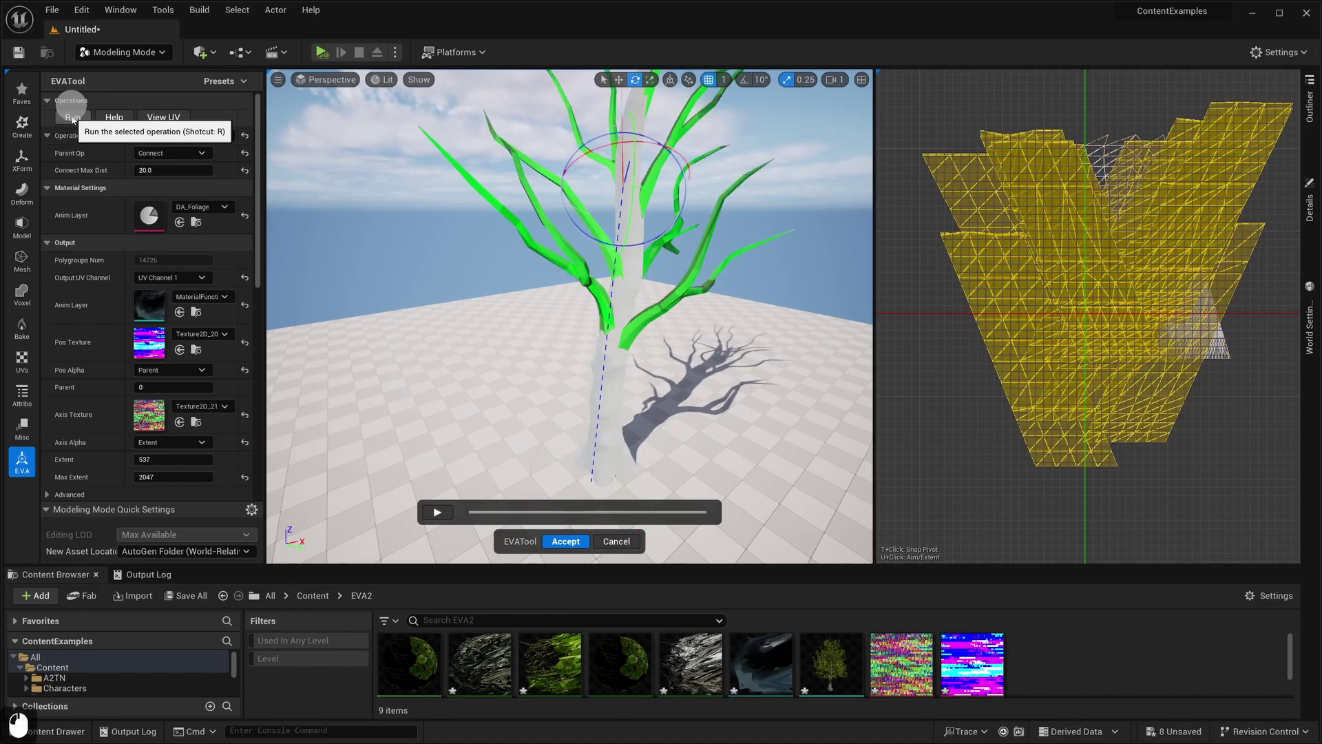
# Step: Examine the branches attached to the trunk from several angles and heights
pyautogui.moveTo(333, 285); pyautogui.dragTo(380, 342, button='right')
pyautogui.press('d')
pyautogui.press('e')
pyautogui.press('w')
pyautogui.press('d')
pyautogui.press('e')
pyautogui.press('w')
pyautogui.press('s')
pyautogui.press('e')
pyautogui.press('a')
pyautogui.press('q')
pyautogui.press('q')
pyautogui.press('s')
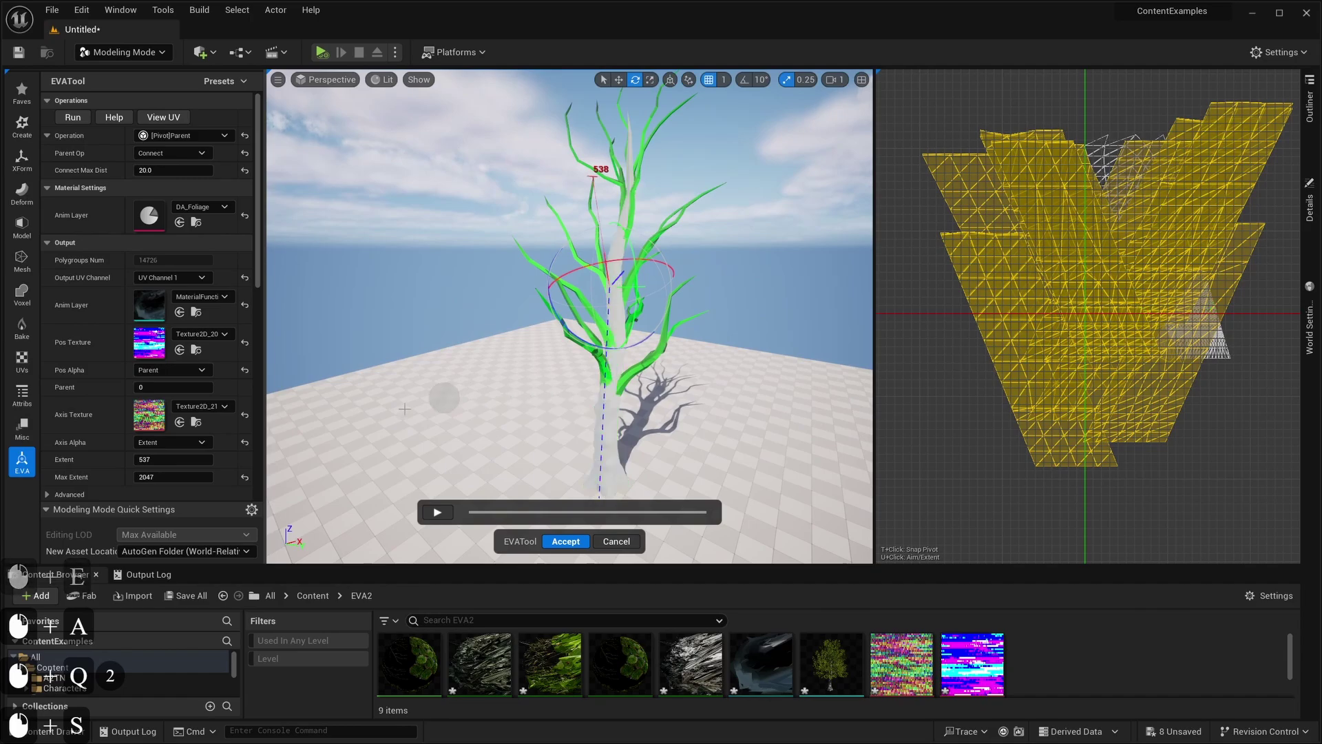
# Step: Turn on Show Skeleton and inspect the parent links running from the branches to the trunk
pyautogui.scroll(-6, 214, 375)
pyautogui.scroll(-4, 215, 375)
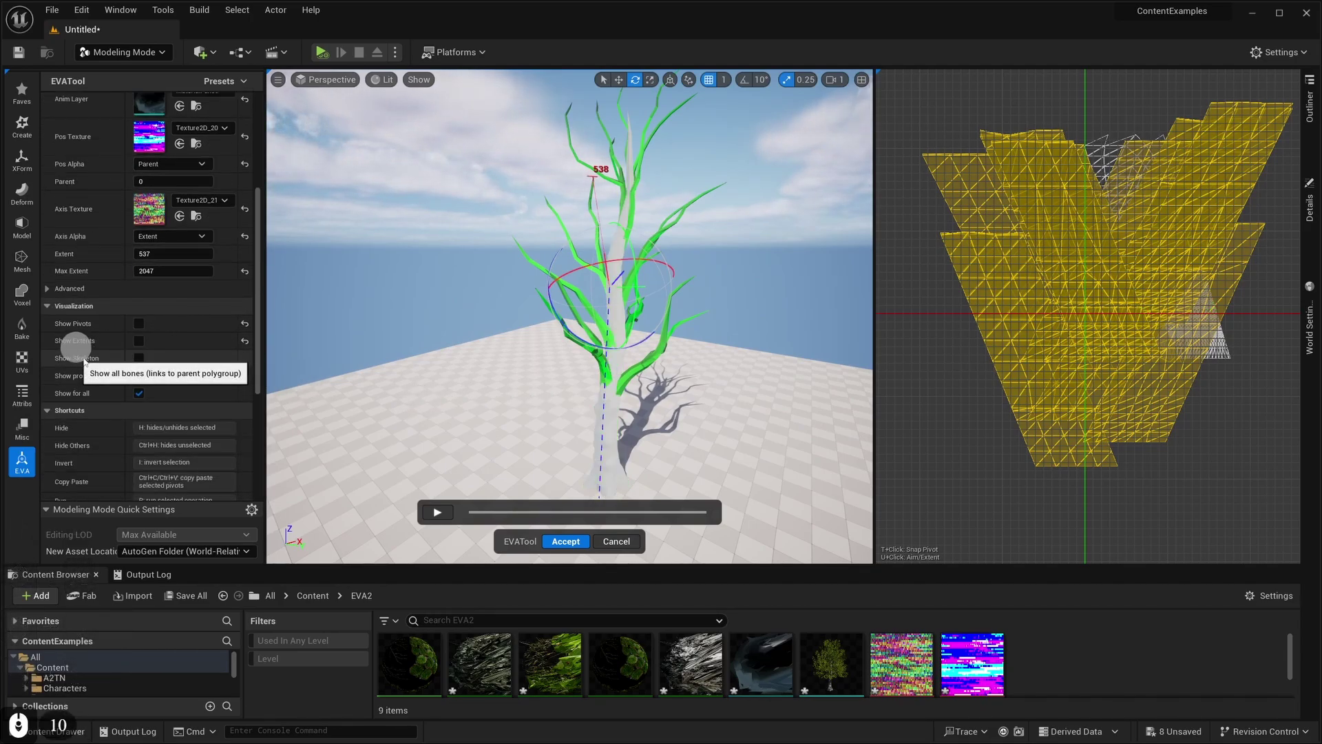
pyautogui.click(138, 358)
pyautogui.press('w')
pyautogui.press('a')
pyautogui.moveTo(396, 357); pyautogui.dragTo(403, 348, button='right')
pyautogui.press('d')
pyautogui.press('a')
pyautogui.press('s')
pyautogui.press('w')
pyautogui.press('a')
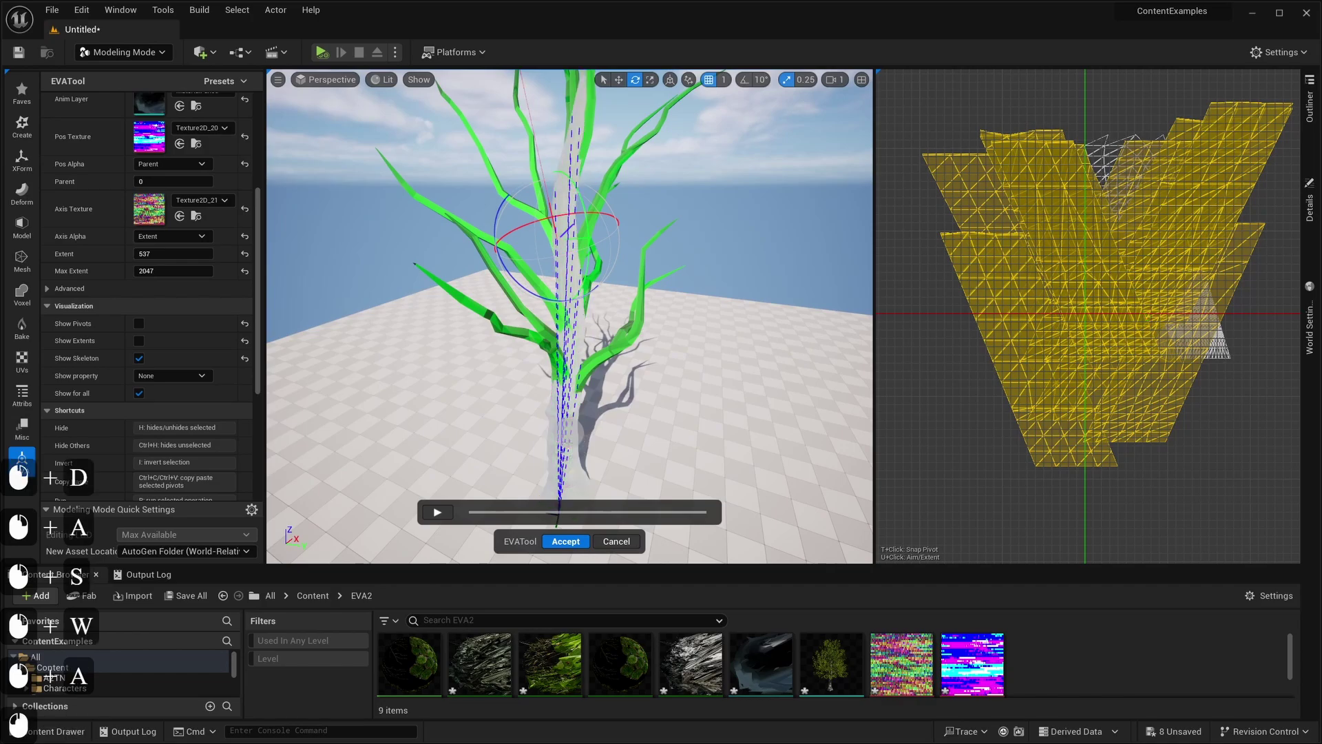
# Step: Select the trunk and run [Pivot]Select with the Children type to pick all branches parented to it
pyautogui.click(568, 434)
pyautogui.moveTo(176, 253); pyautogui.dragTo(193, 270)
pyautogui.scroll(20, 183, 228)
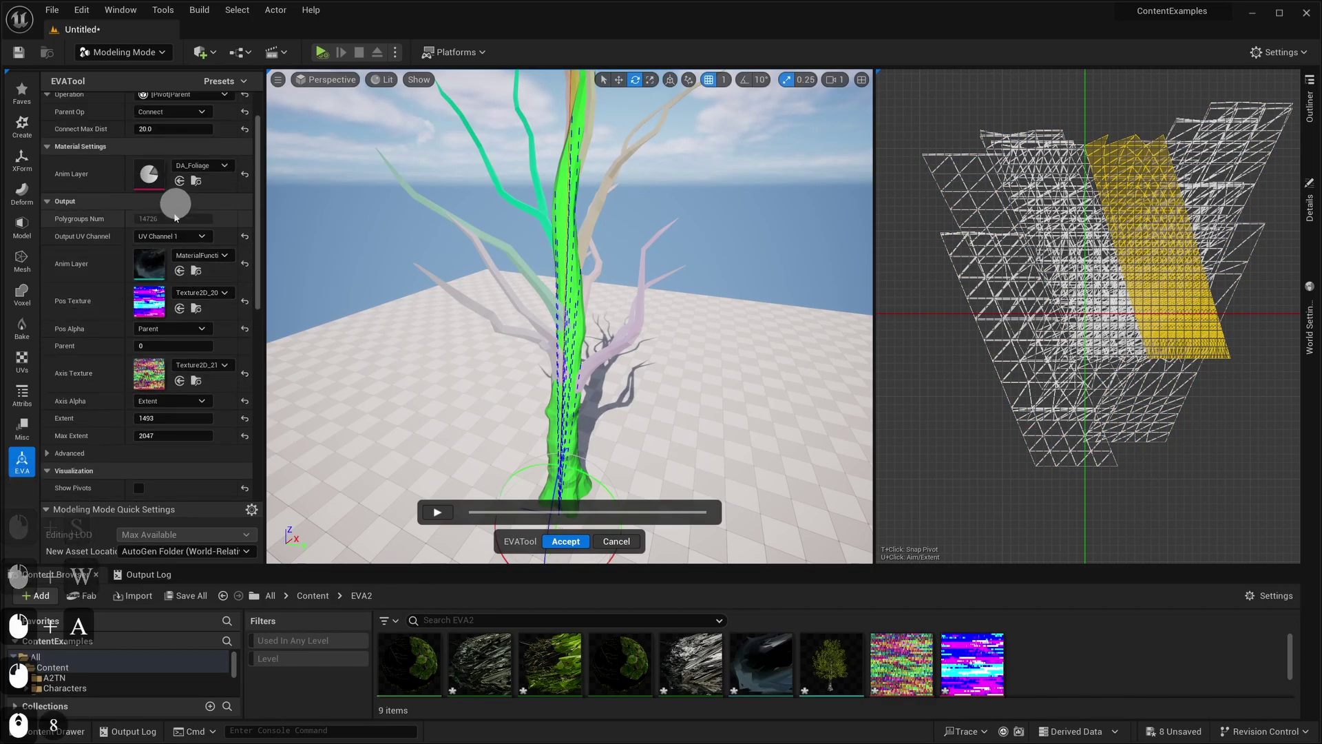
pyautogui.click(199, 136)
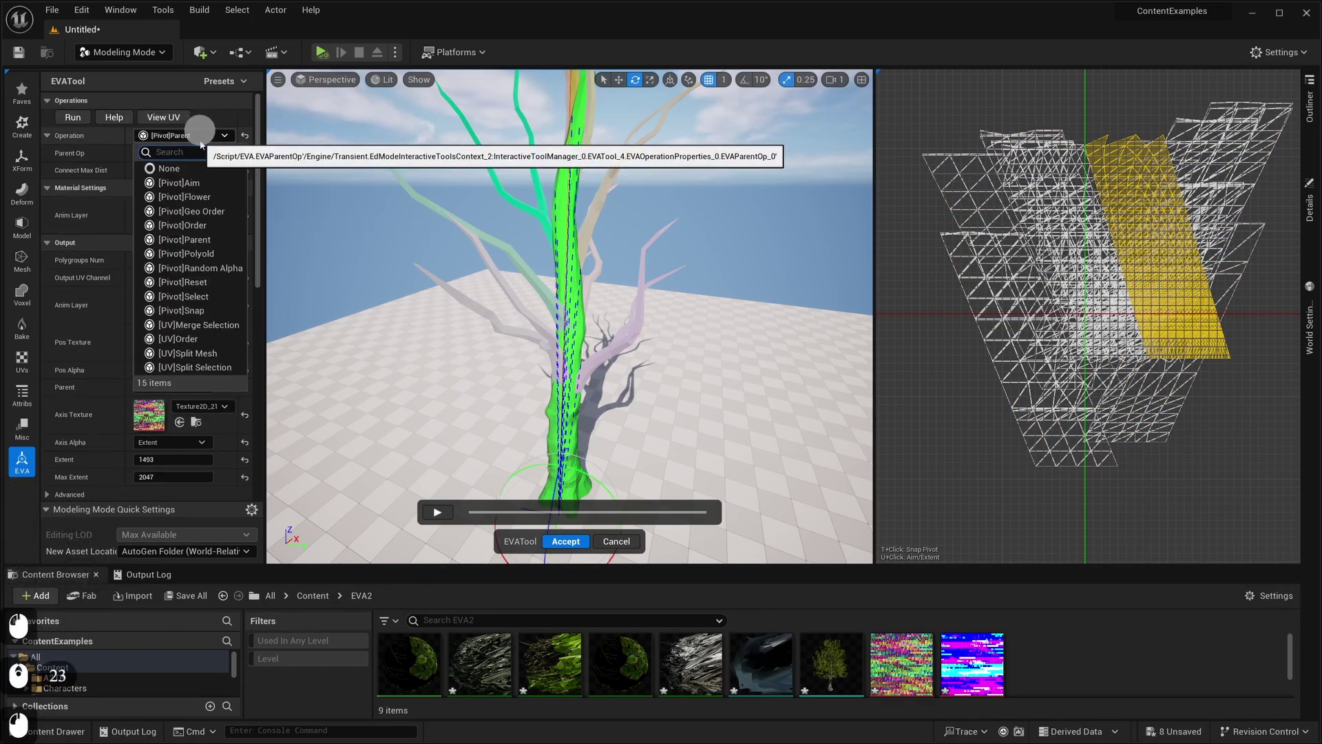
pyautogui.click(183, 296)
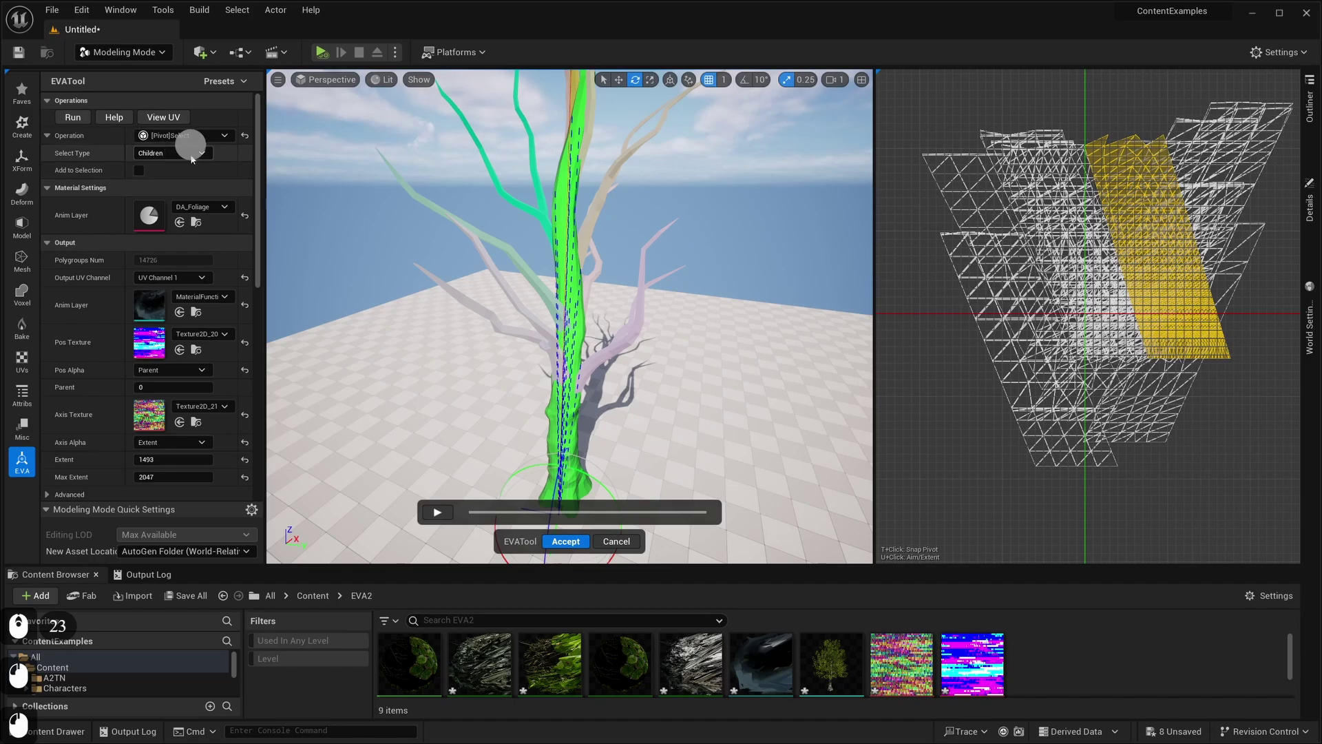
pyautogui.click(75, 117)
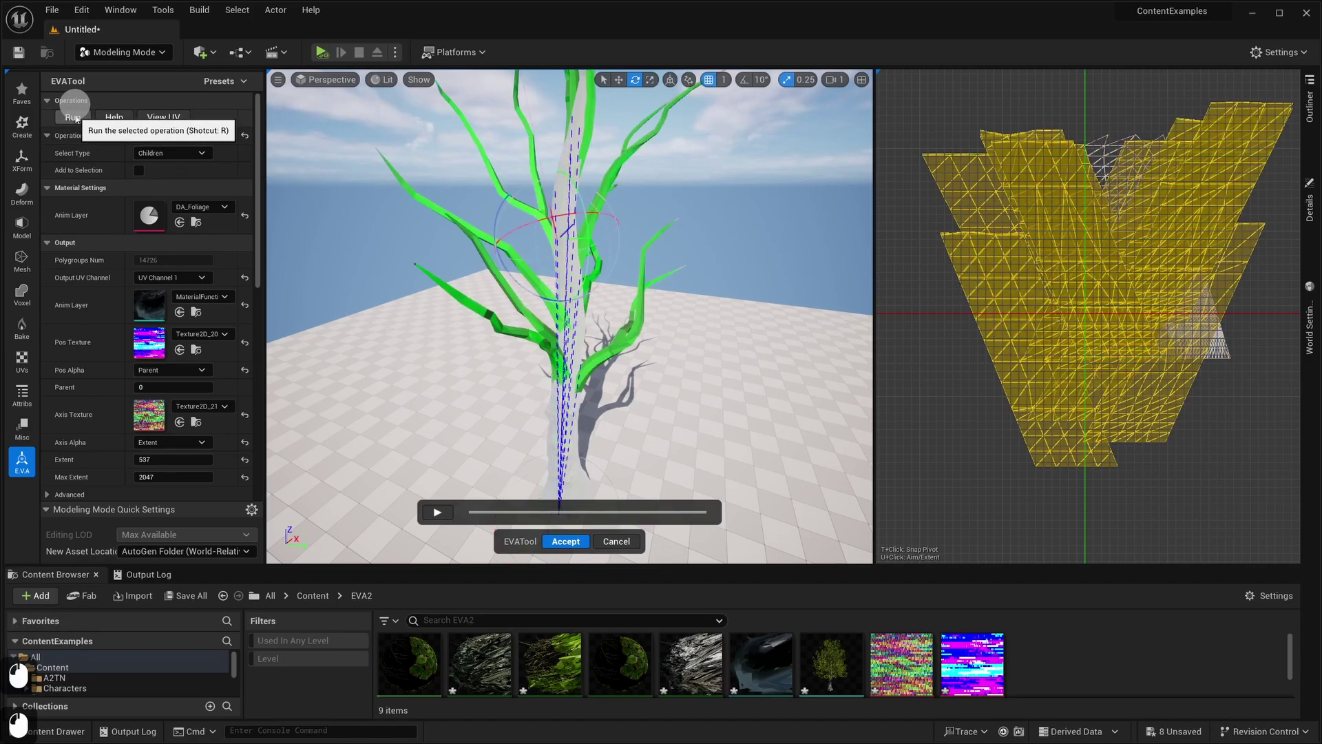
pyautogui.moveTo(356, 283); pyautogui.dragTo(357, 283, button='right')
pyautogui.press('d')
pyautogui.press('d')
pyautogui.press('a')
pyautogui.press('s')
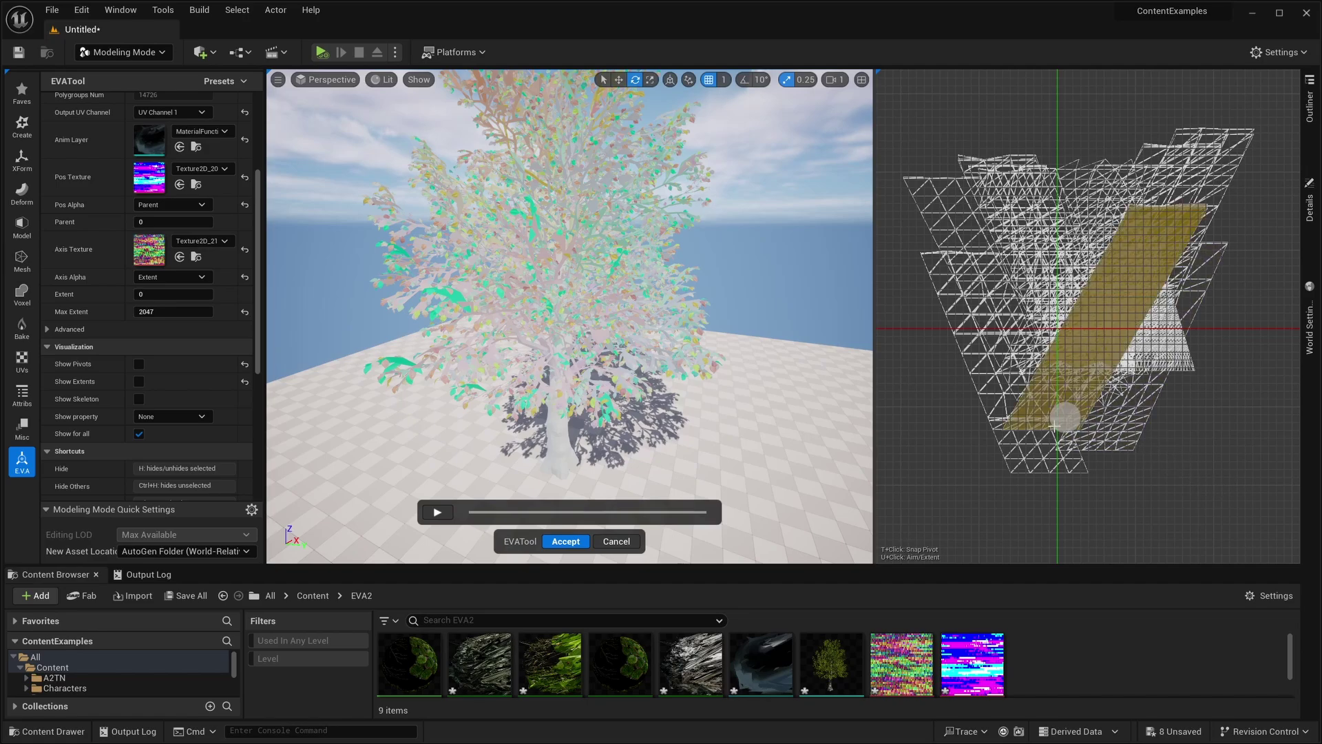
# Step: Select all the leaves by running [Pivot]Select with Select Type Material Id and Material ID 2, checking the tree's material slots in its details
pyautogui.scroll(5, 206, 289)
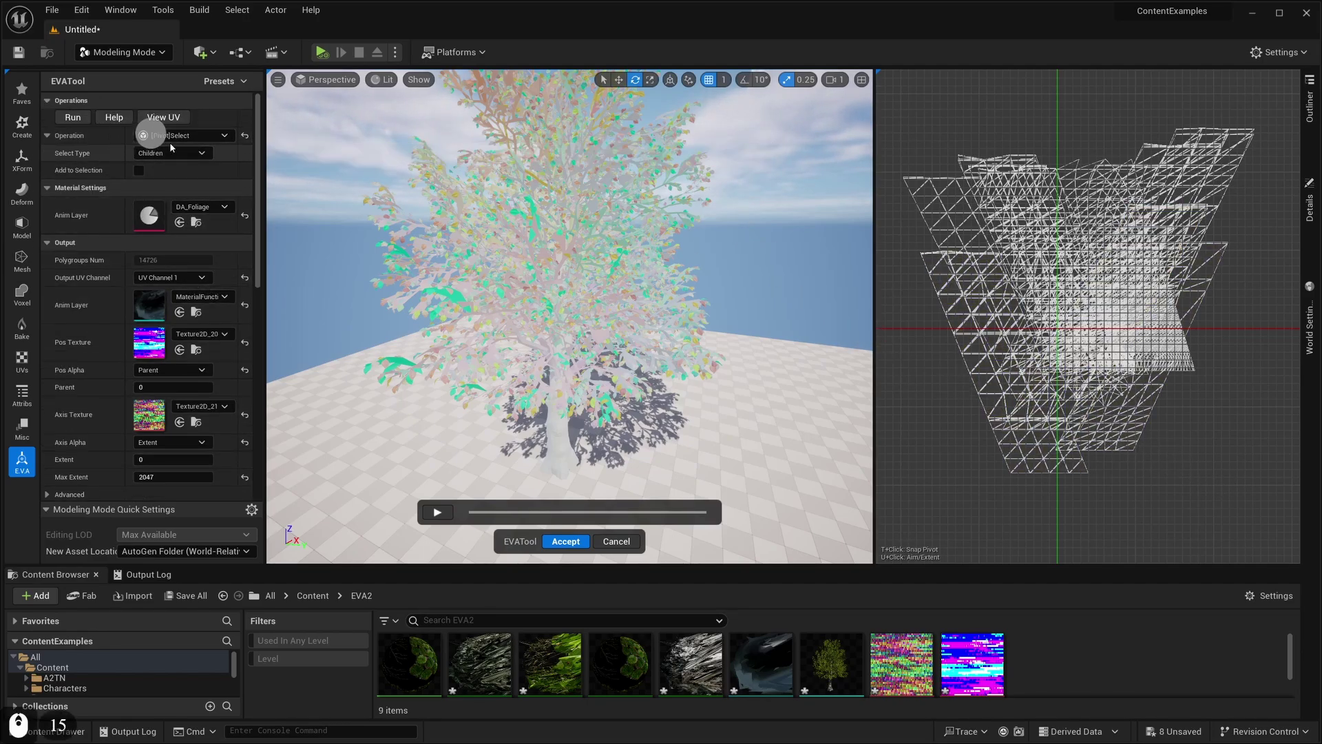
pyautogui.click(165, 153)
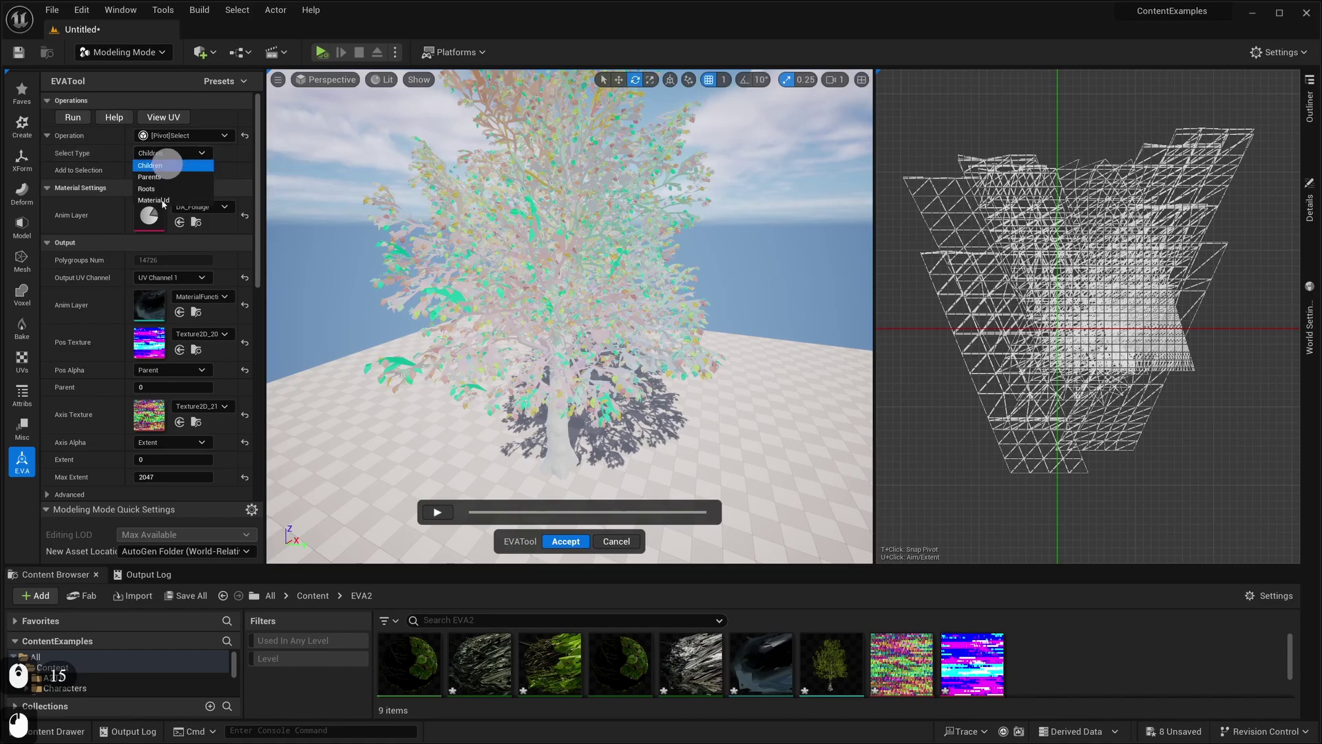
pyautogui.click(163, 200)
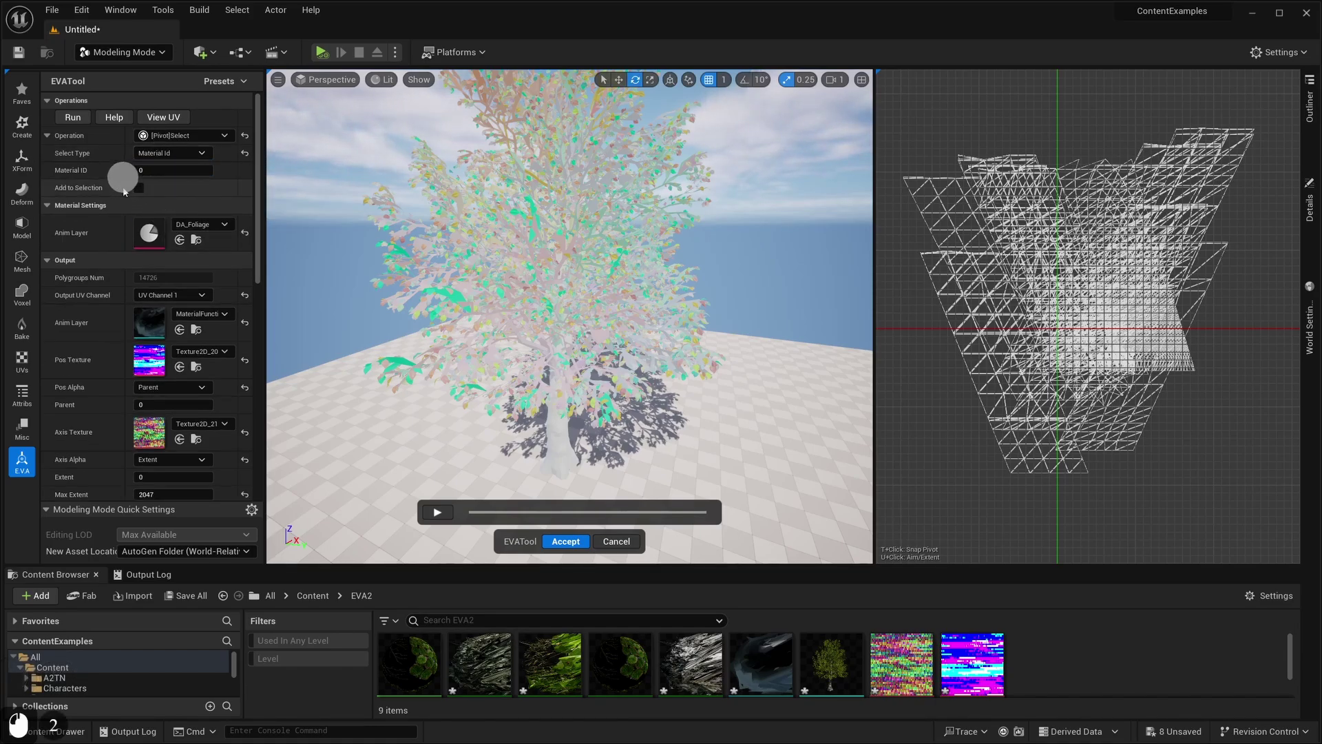
pyautogui.click(1310, 214)
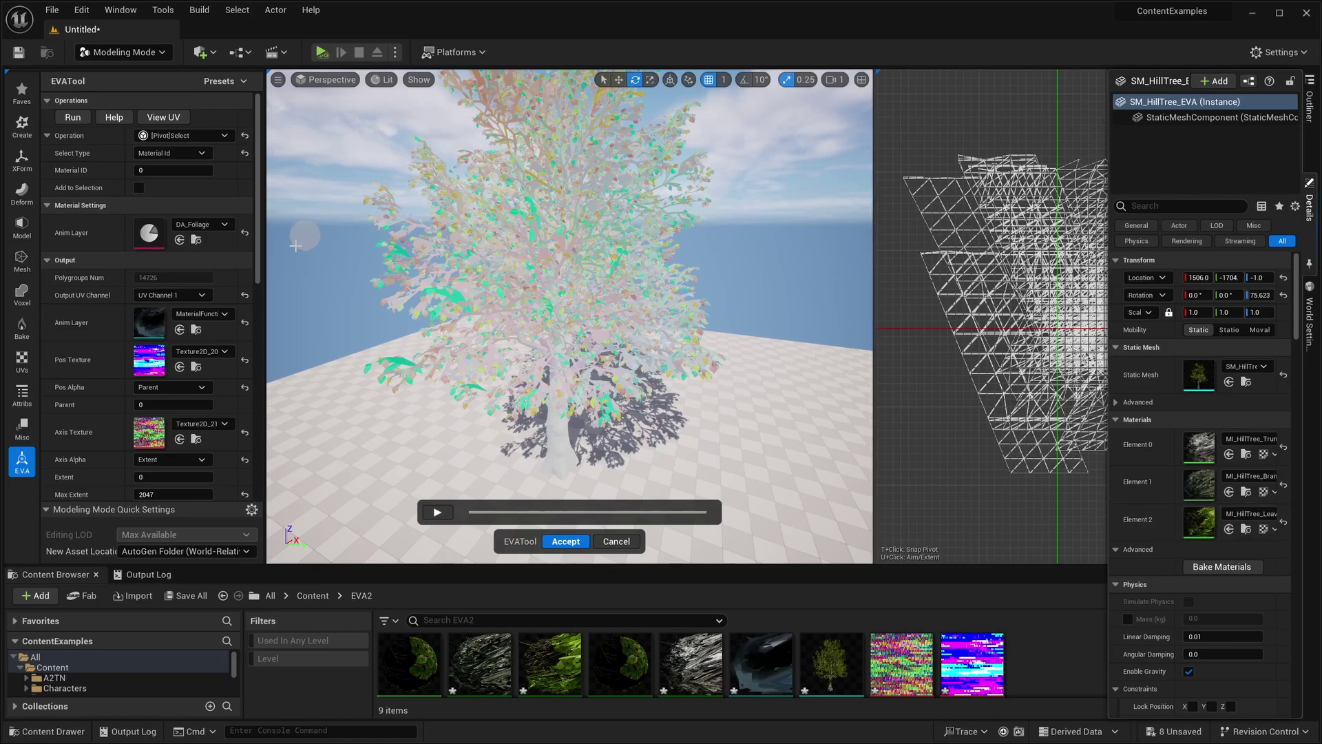
pyautogui.click(180, 168)
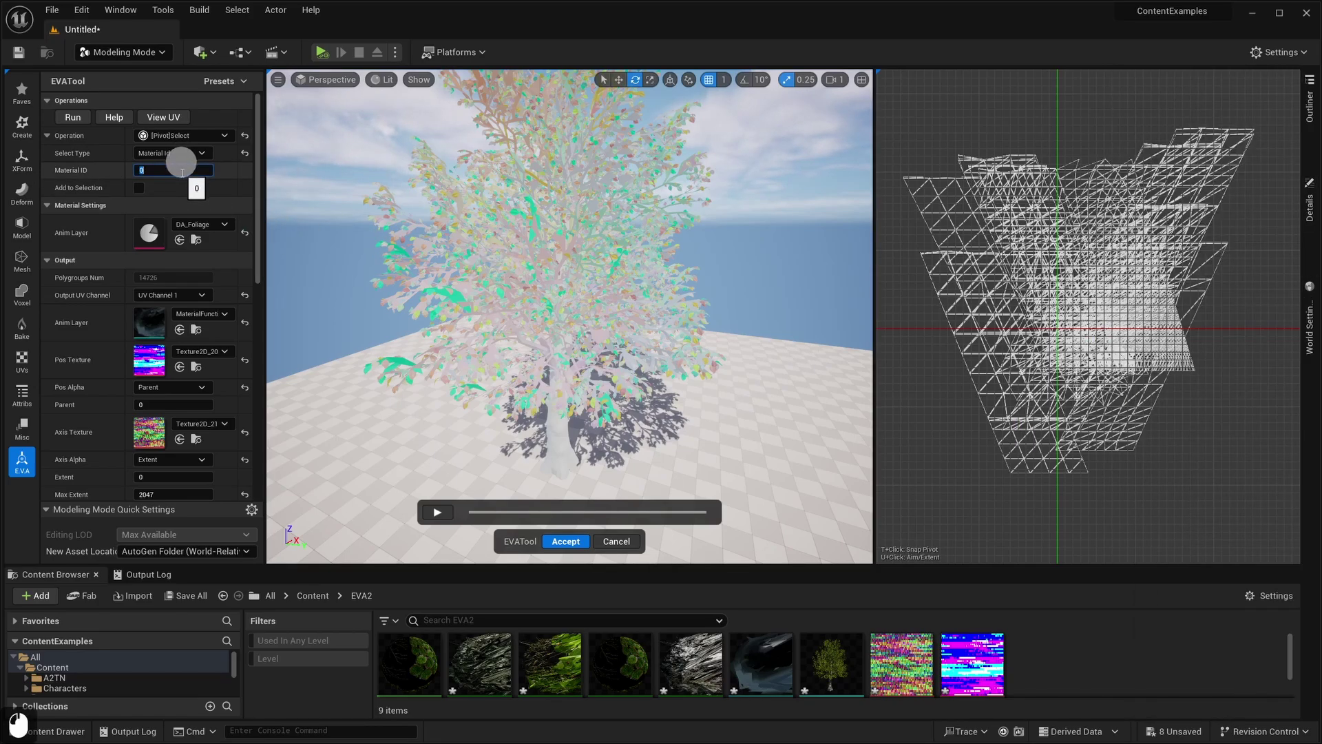
pyautogui.write('2')
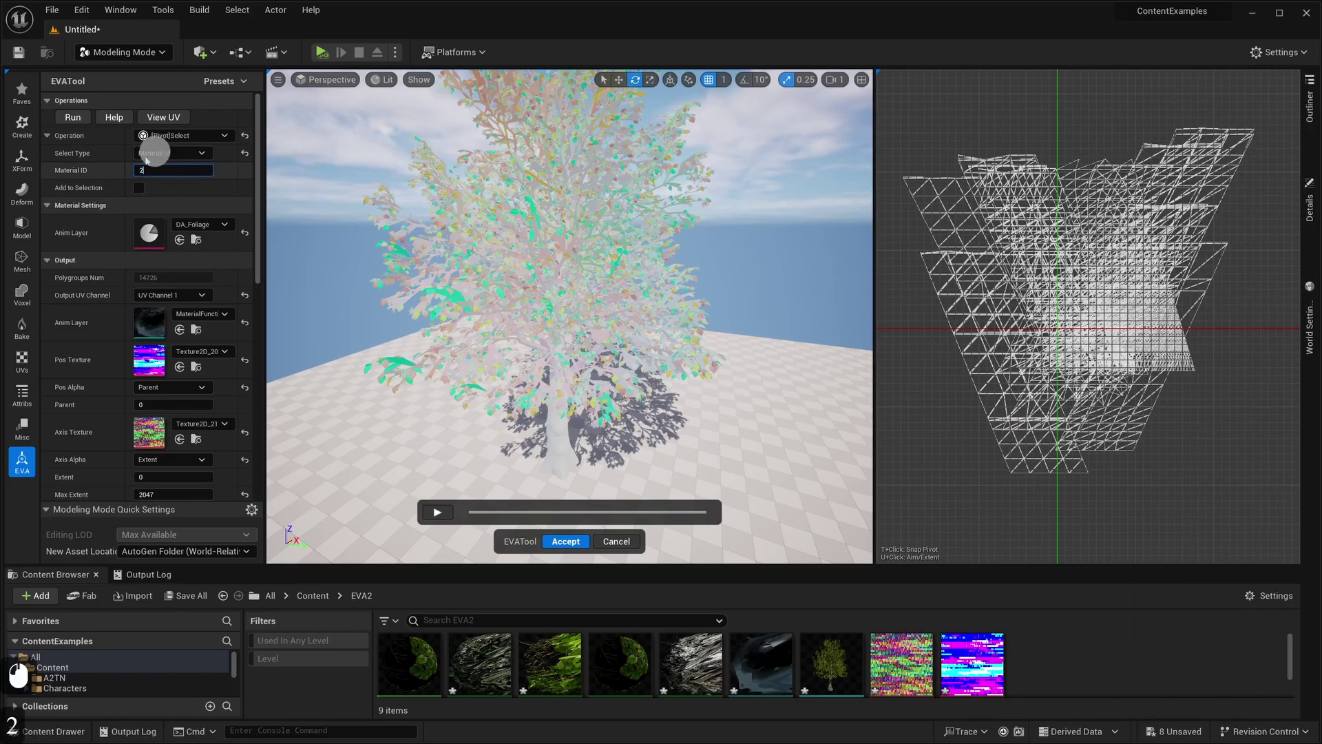
pyautogui.click(72, 117)
# Step: Hide the selected leaves, leaving the rest of the tree displayed
pyautogui.scroll(9, 1172, 348)
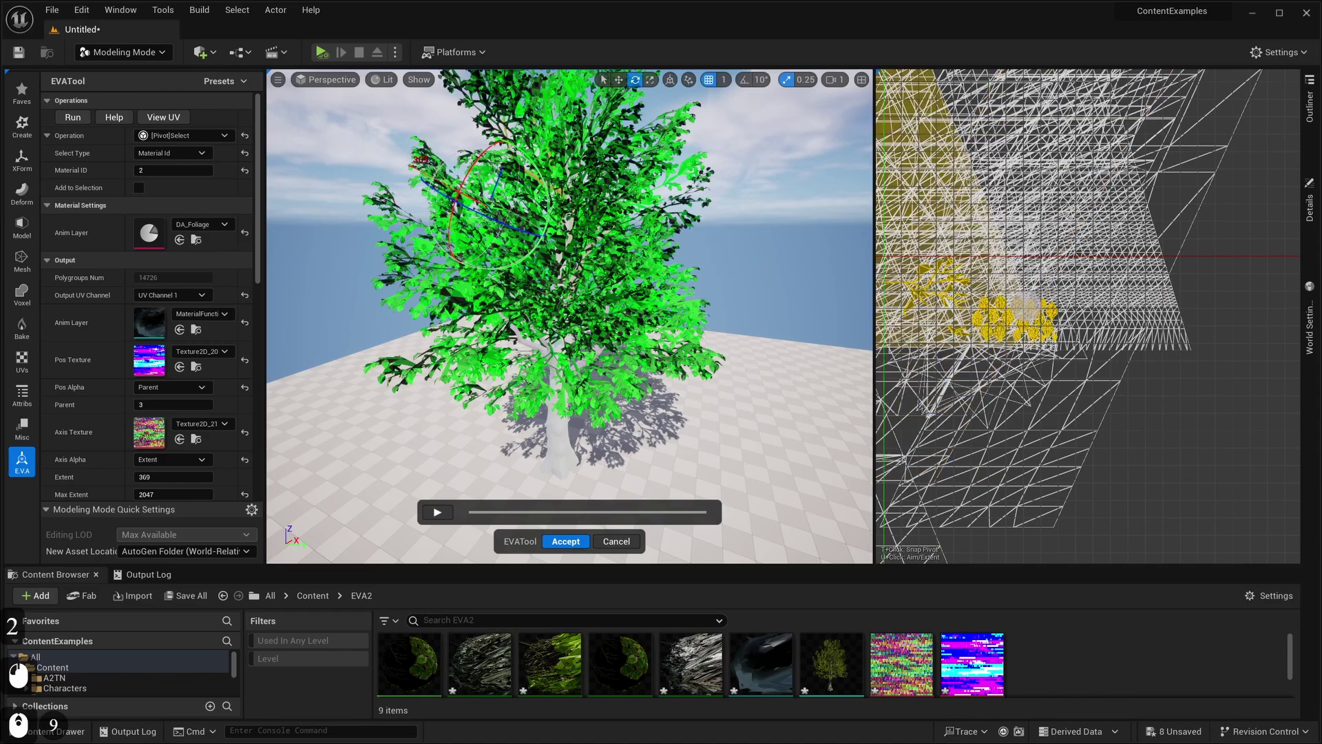
pyautogui.moveTo(1136, 413); pyautogui.dragTo(1251, 435, button='right')
pyautogui.press('h')
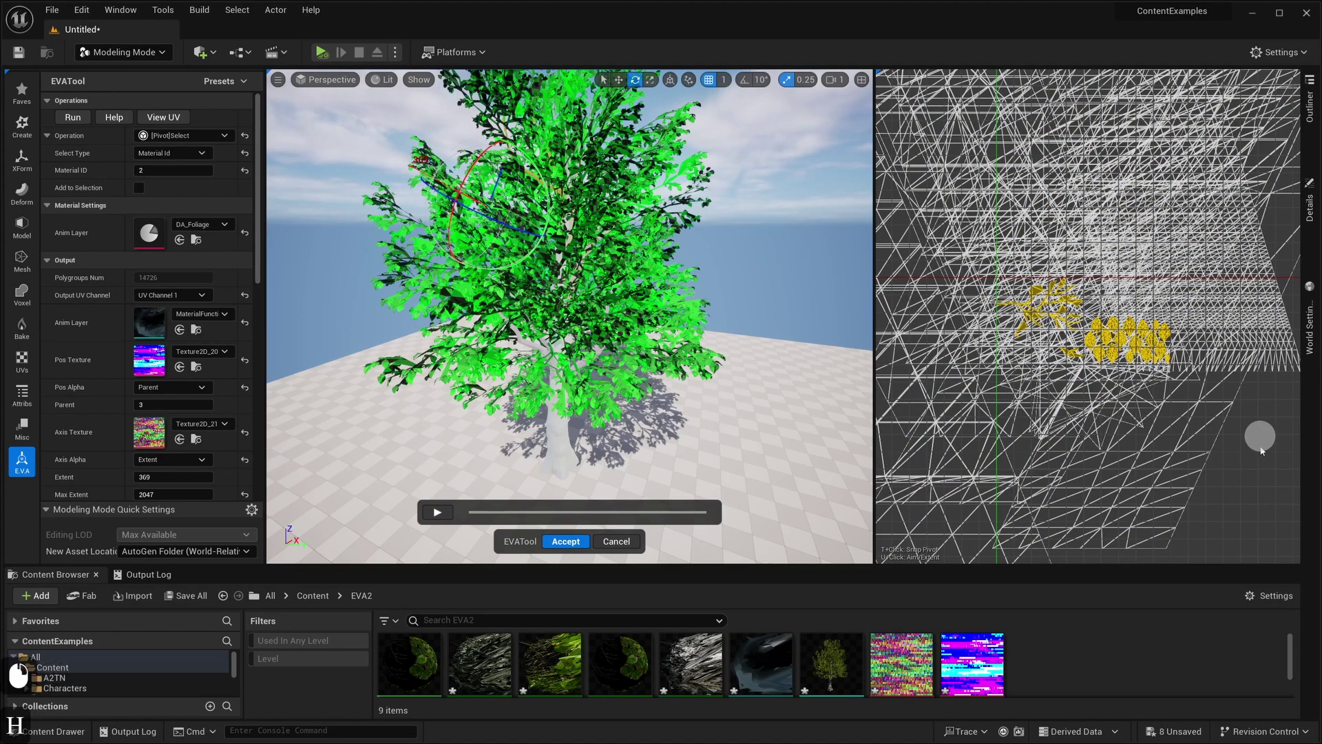
# Step: Select all the trunk and main branch elements in the UV layout, and hide them and undo the hiding
pyautogui.scroll(-6, 1271, 456)
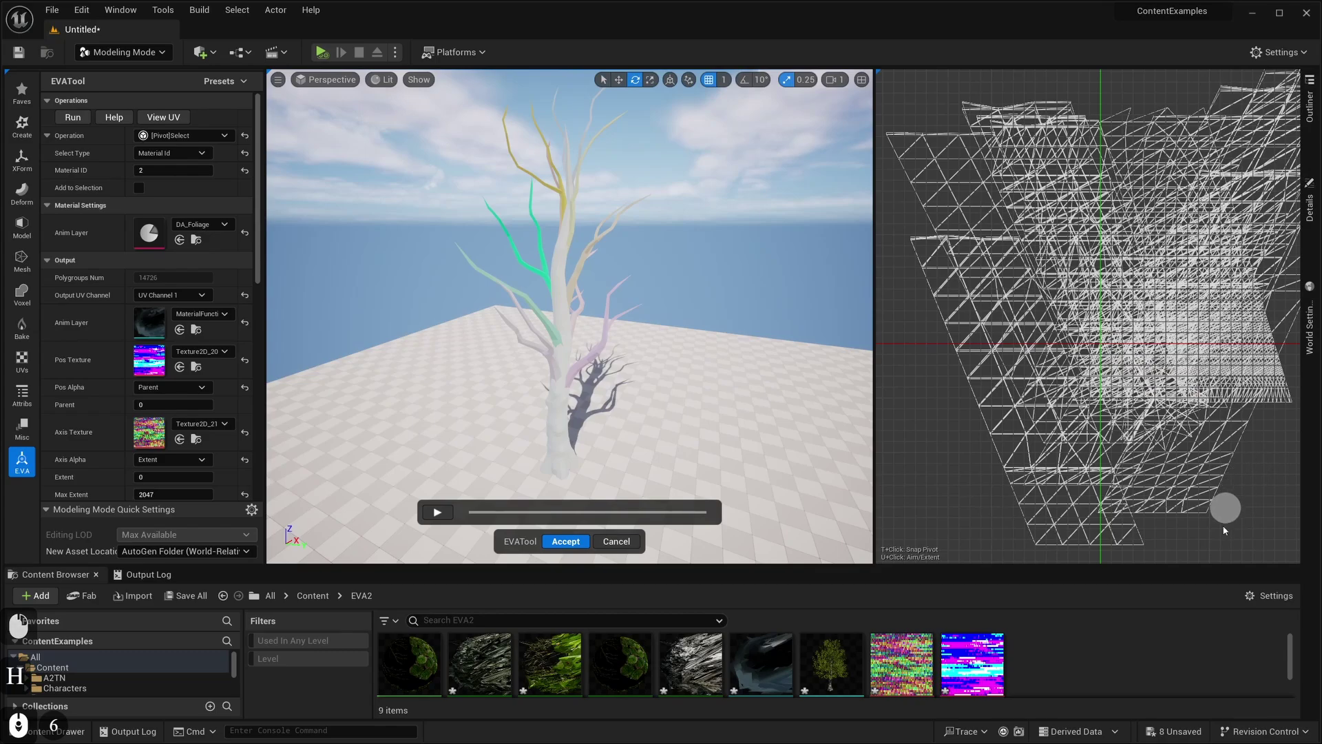
pyautogui.moveTo(1032, 90); pyautogui.dragTo(997, 162, button='right')
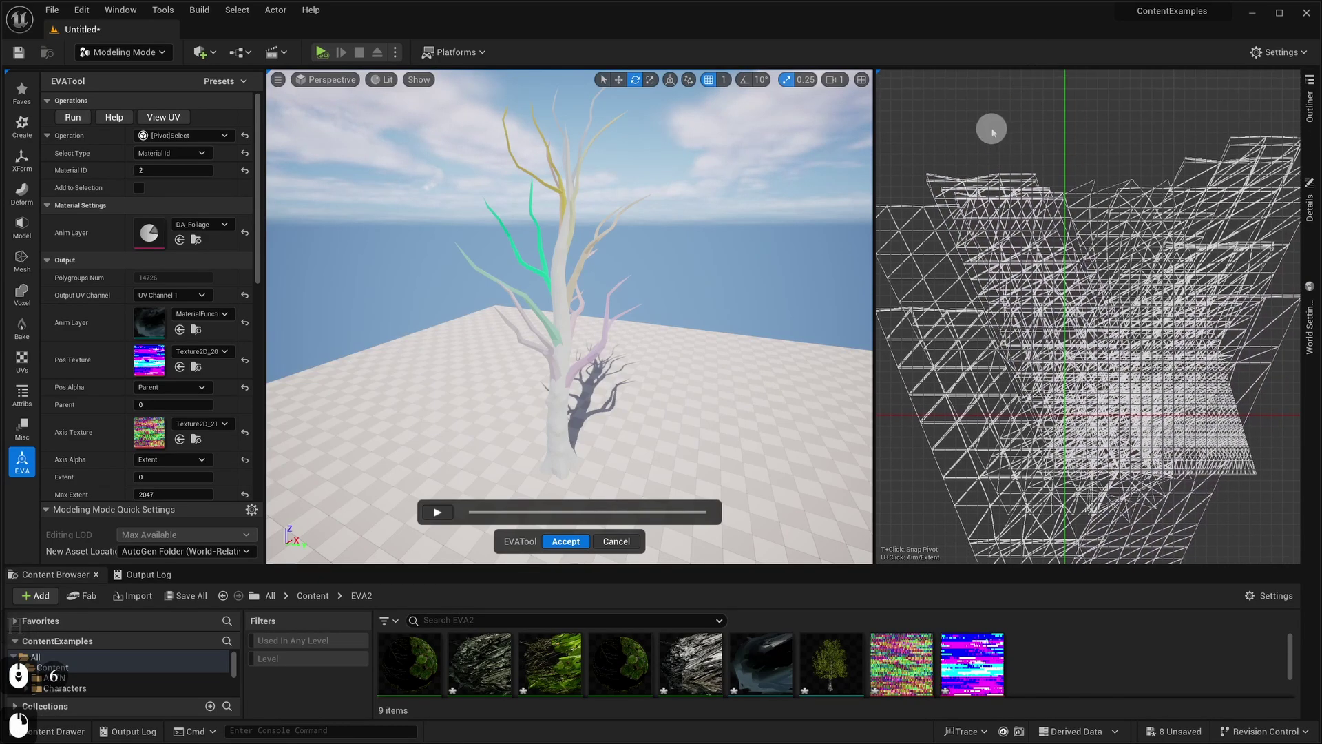
pyautogui.scroll(-4, 994, 110)
pyautogui.moveTo(930, 120); pyautogui.dragTo(1247, 281)
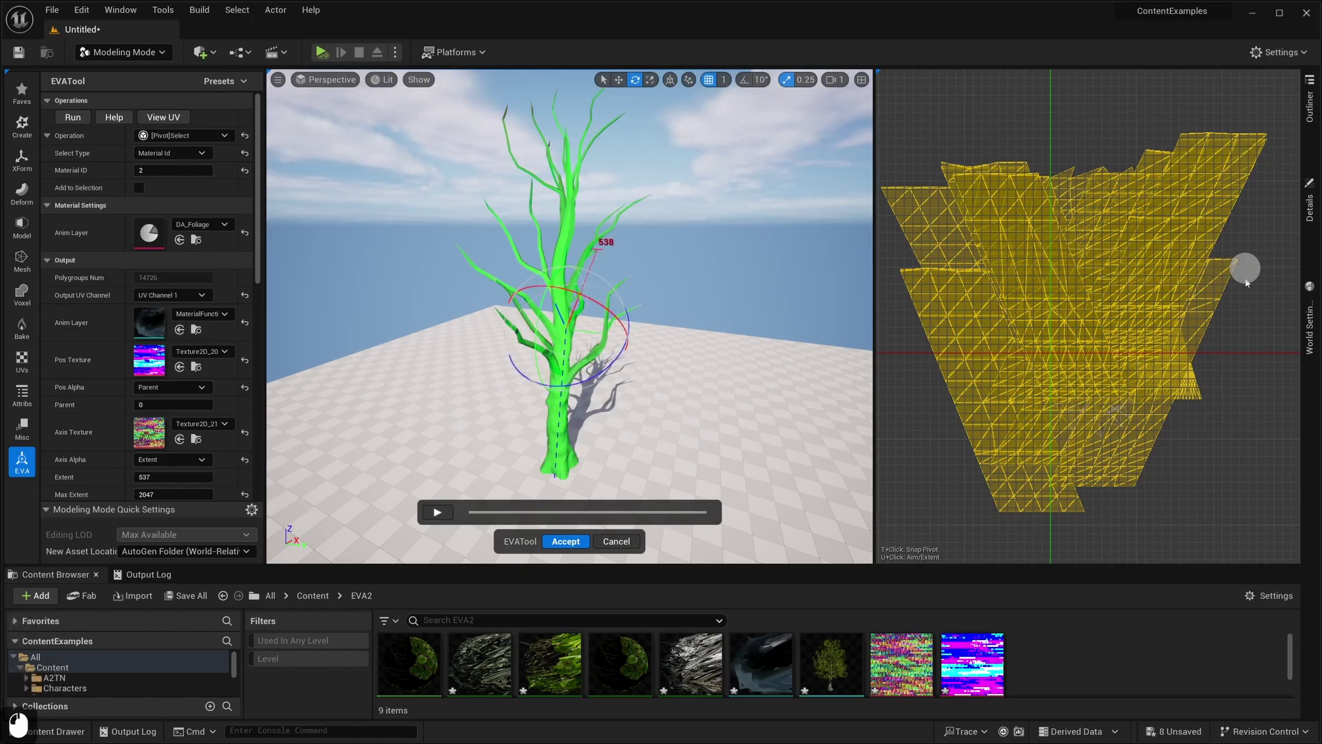
pyautogui.press('h')
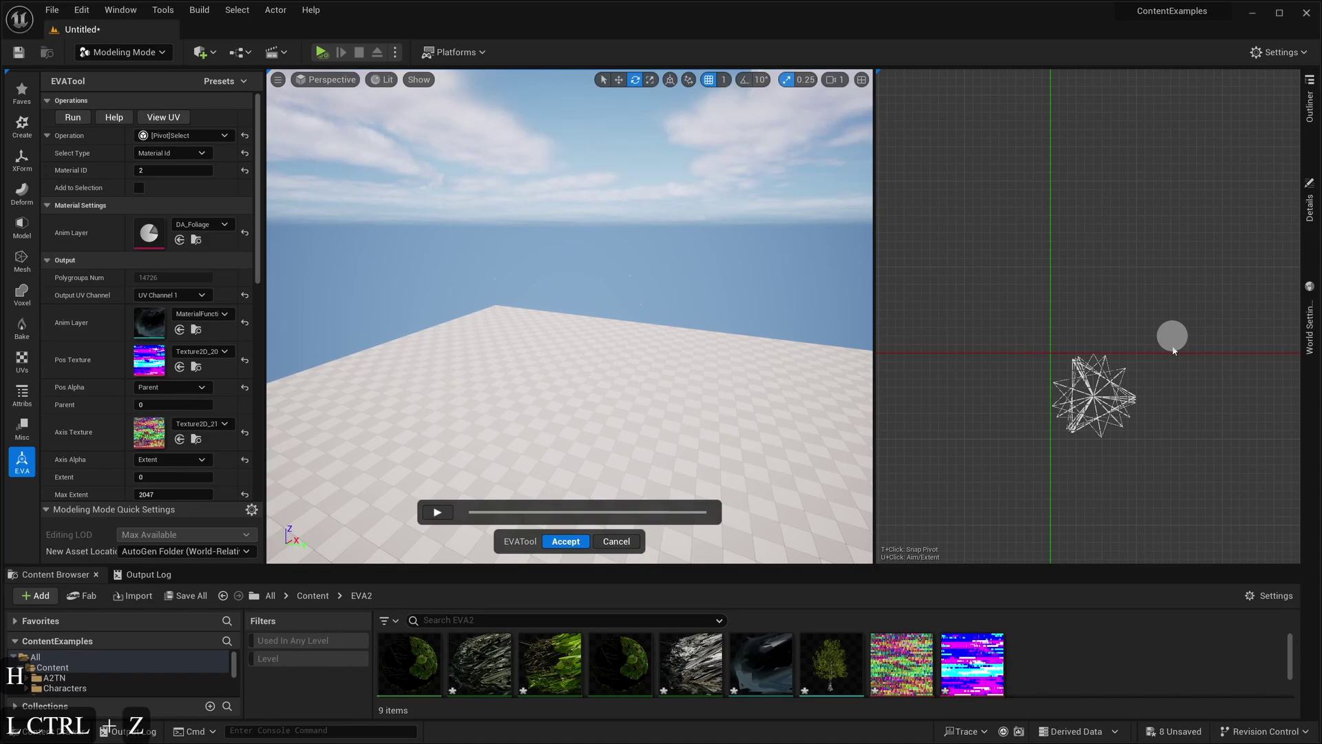
pyautogui.hotkey('ctrl', 'z')
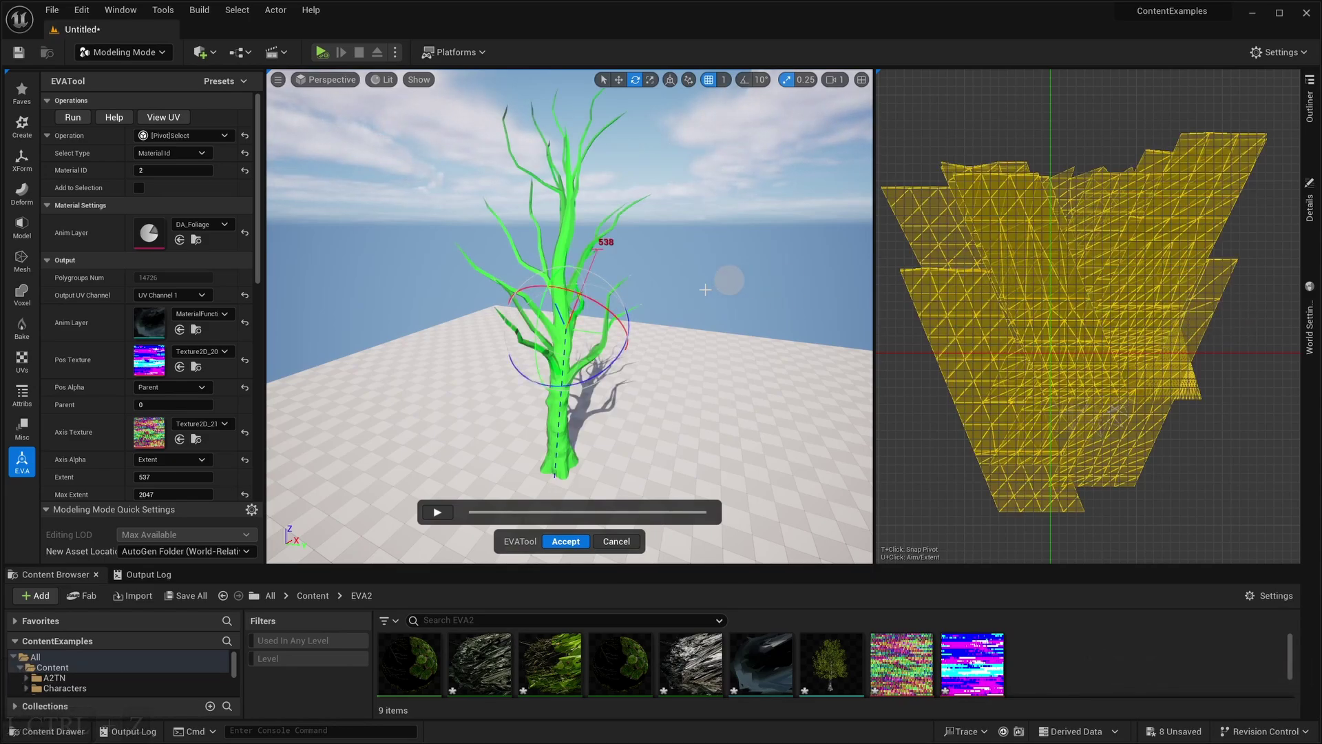
# Step: Parent the selected trunk and main branches by running [Pivot]Parent with Parent Op Connect and Connect Max Dist 5
pyautogui.moveTo(711, 294)
pyautogui.mouseDown(button='right')
pyautogui.moveTo(701, 285)
pyautogui.moveTo(710, 292)
pyautogui.mouseUp(button='right')
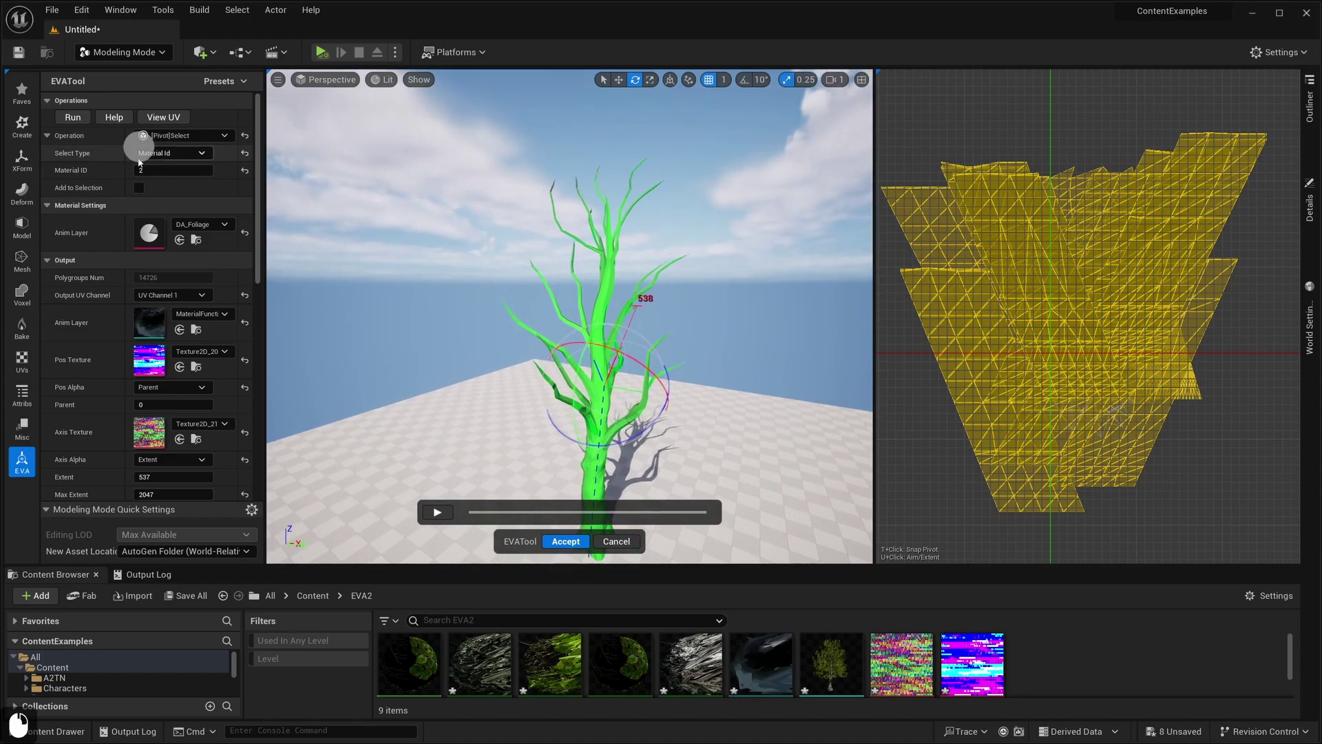
pyautogui.click(184, 135)
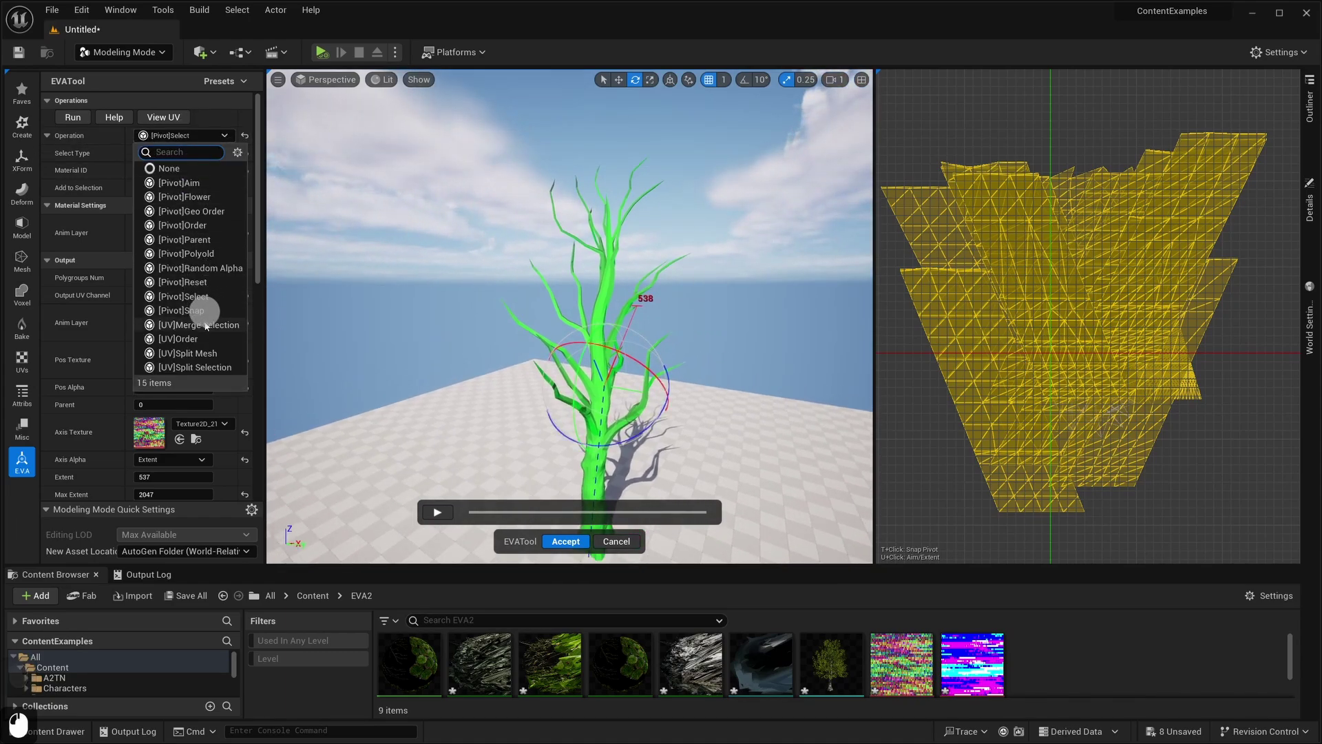
pyautogui.click(201, 240)
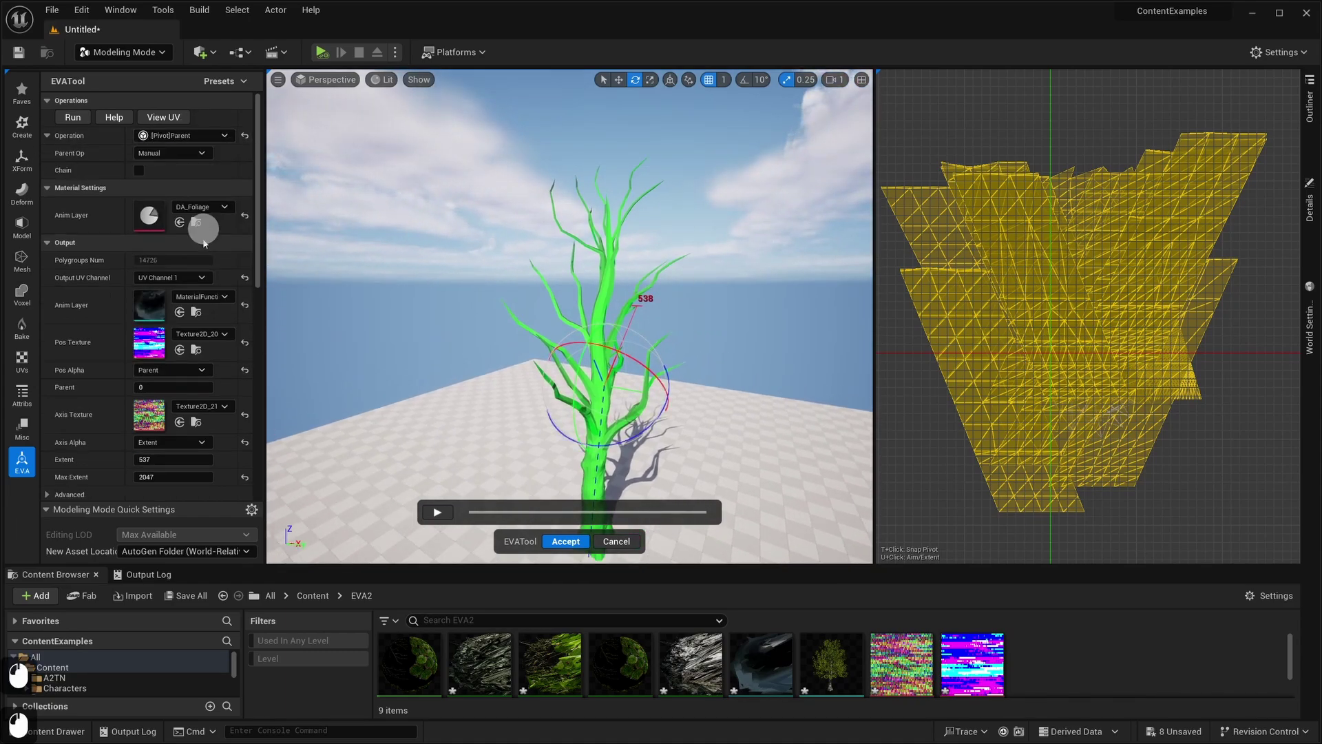
pyautogui.click(155, 153)
pyautogui.click(152, 189)
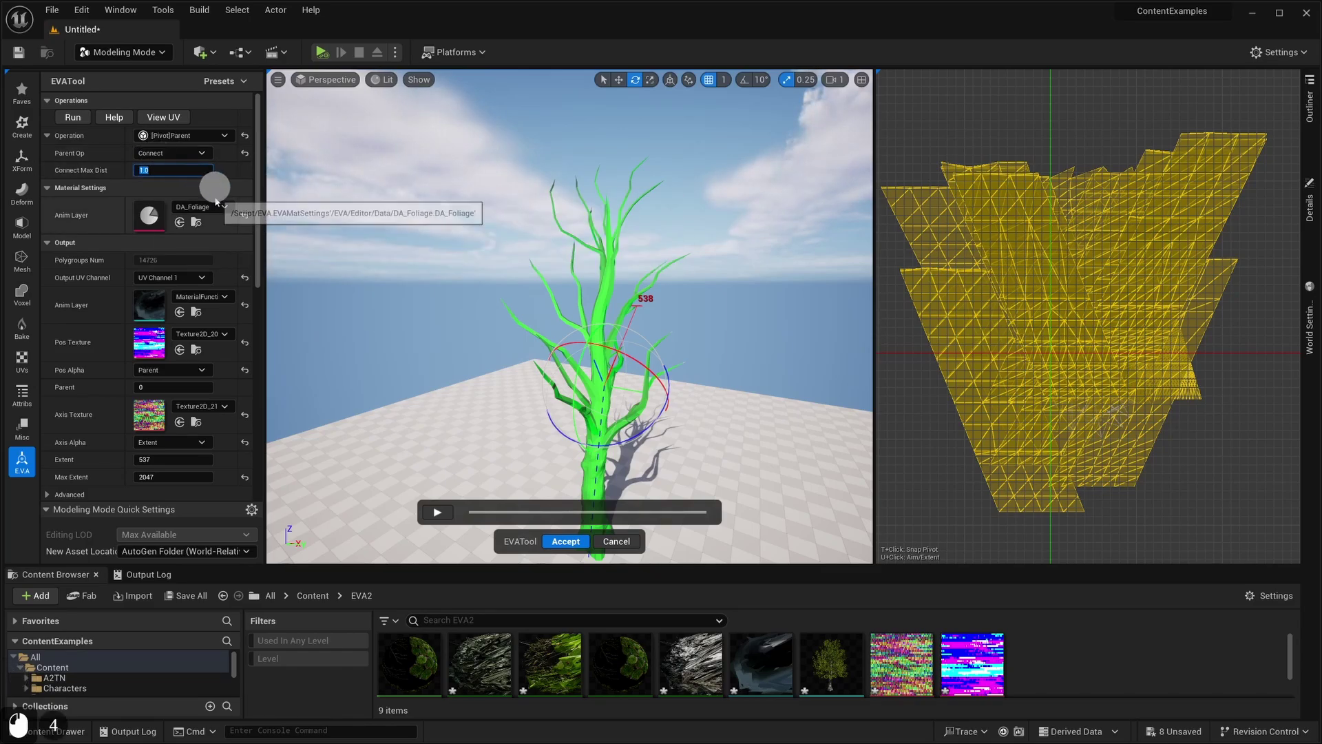
pyautogui.write('5')
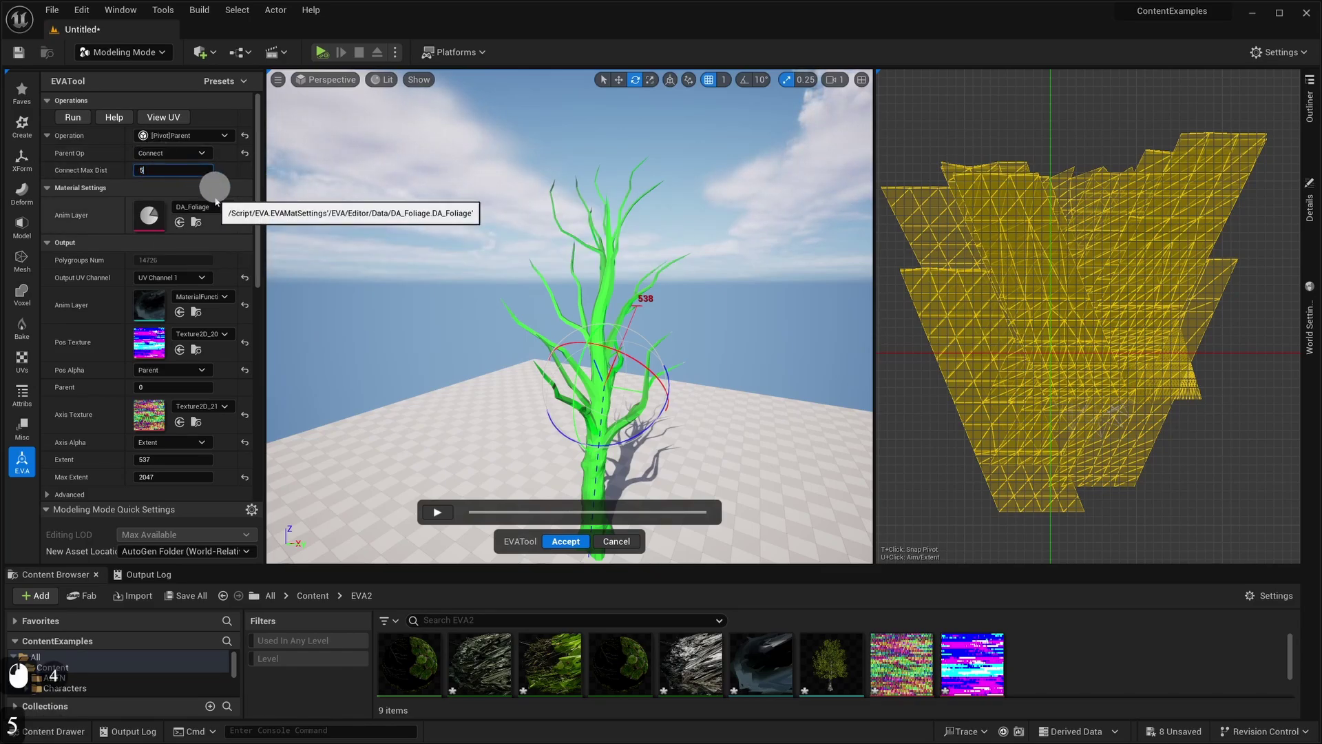
pyautogui.click(73, 117)
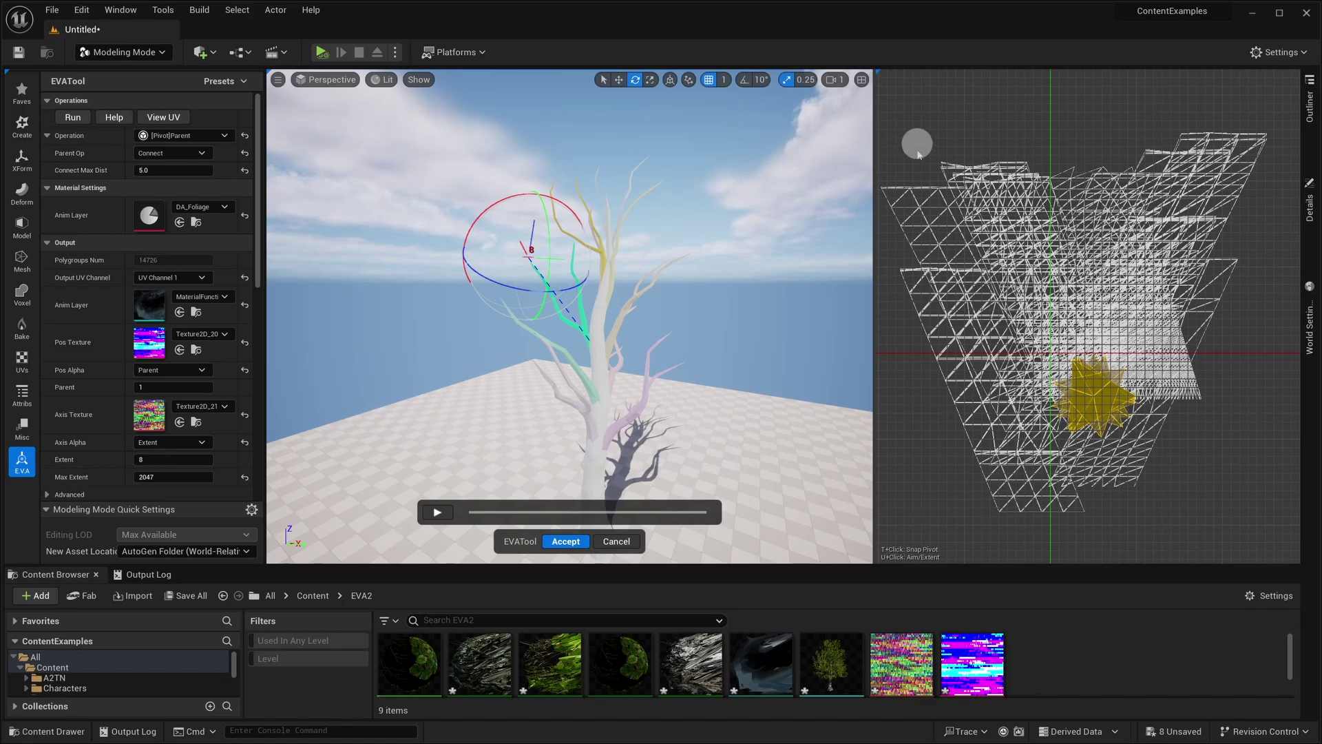
# Step: Select all trunk and branch elements in the UV layout and run [Pivot]Select with type Children and Add to Selection enabled
pyautogui.moveTo(916, 142); pyautogui.dragTo(1239, 308)
pyautogui.press('w')
pyautogui.moveTo(764, 264); pyautogui.dragTo(745, 264, button='right')
pyautogui.press('a')
pyautogui.press('w')
pyautogui.press('d')
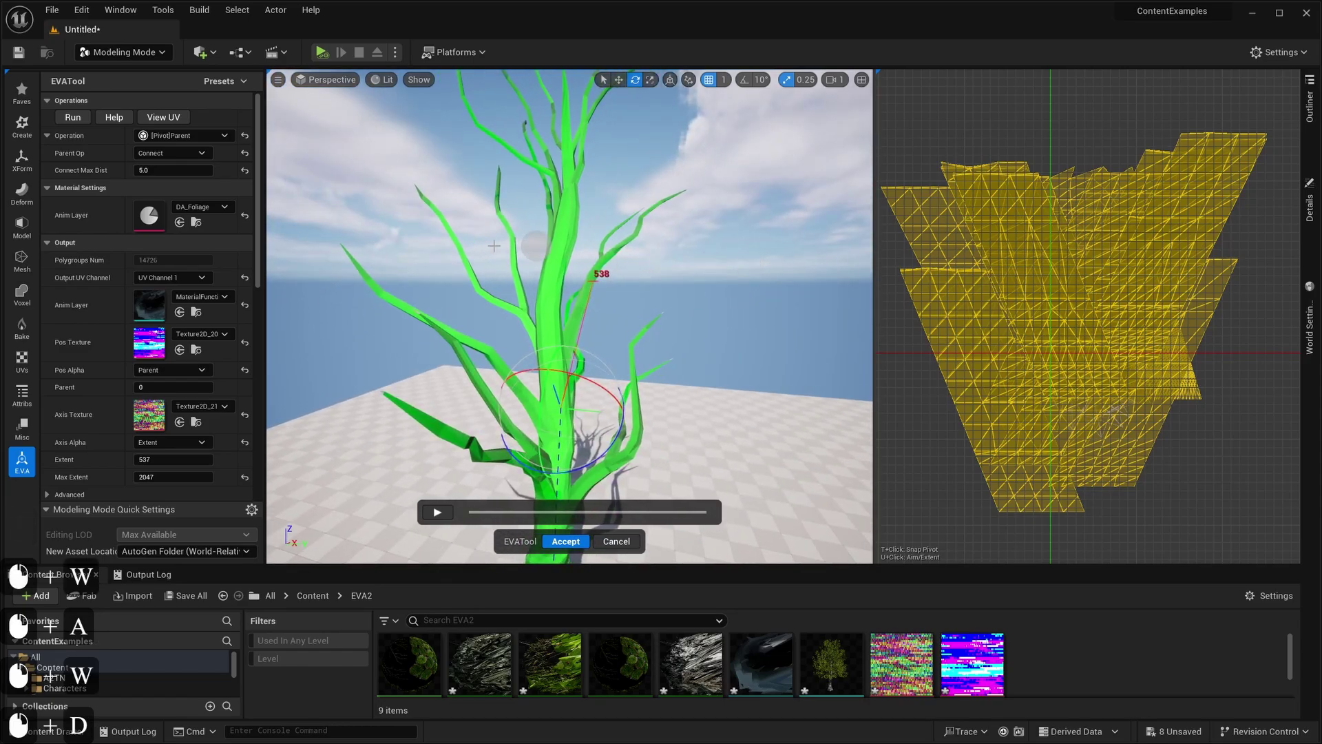
pyautogui.click(188, 136)
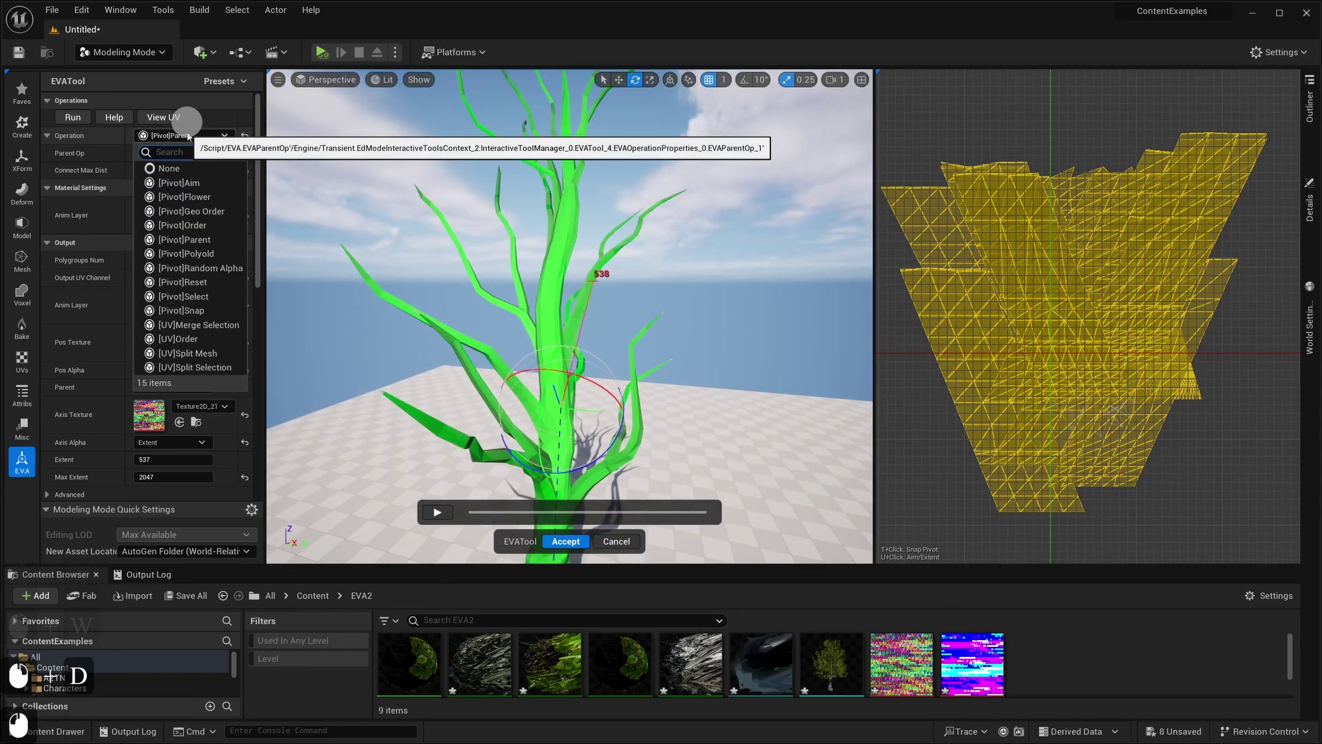
pyautogui.click(200, 297)
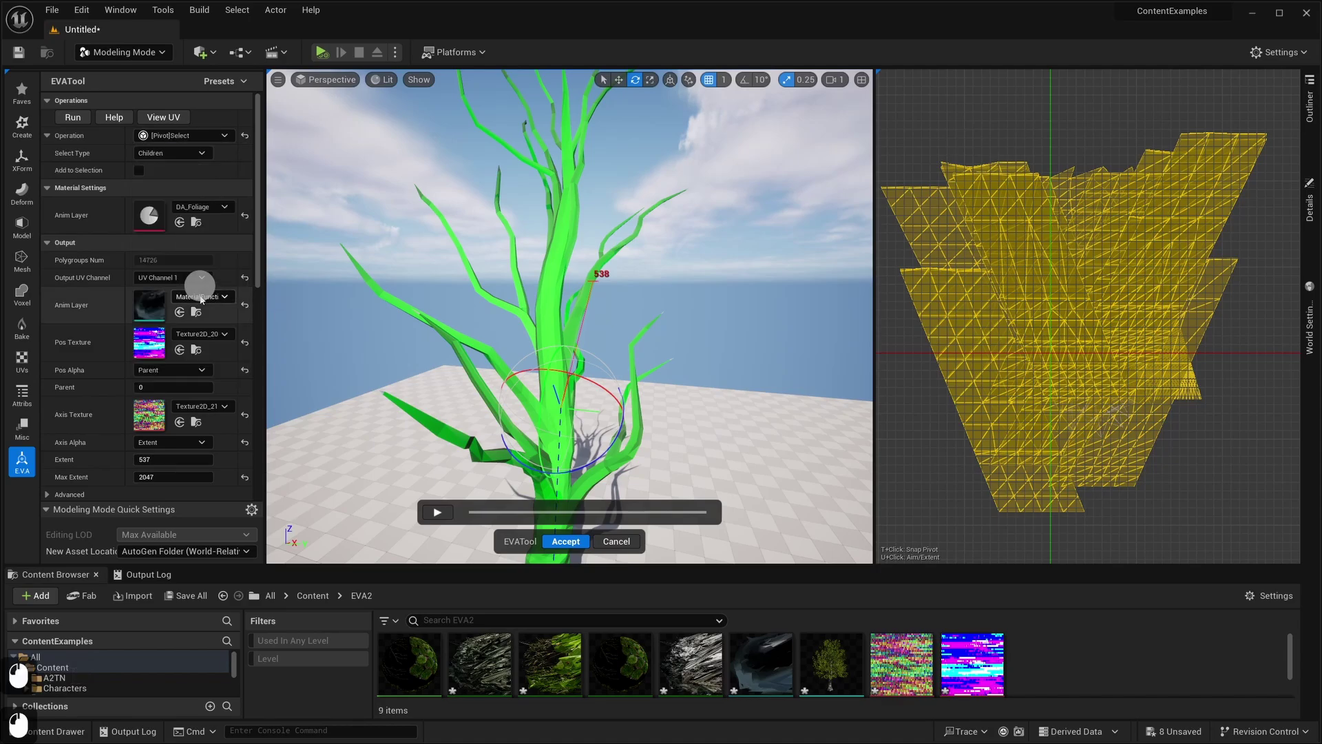
pyautogui.click(139, 171)
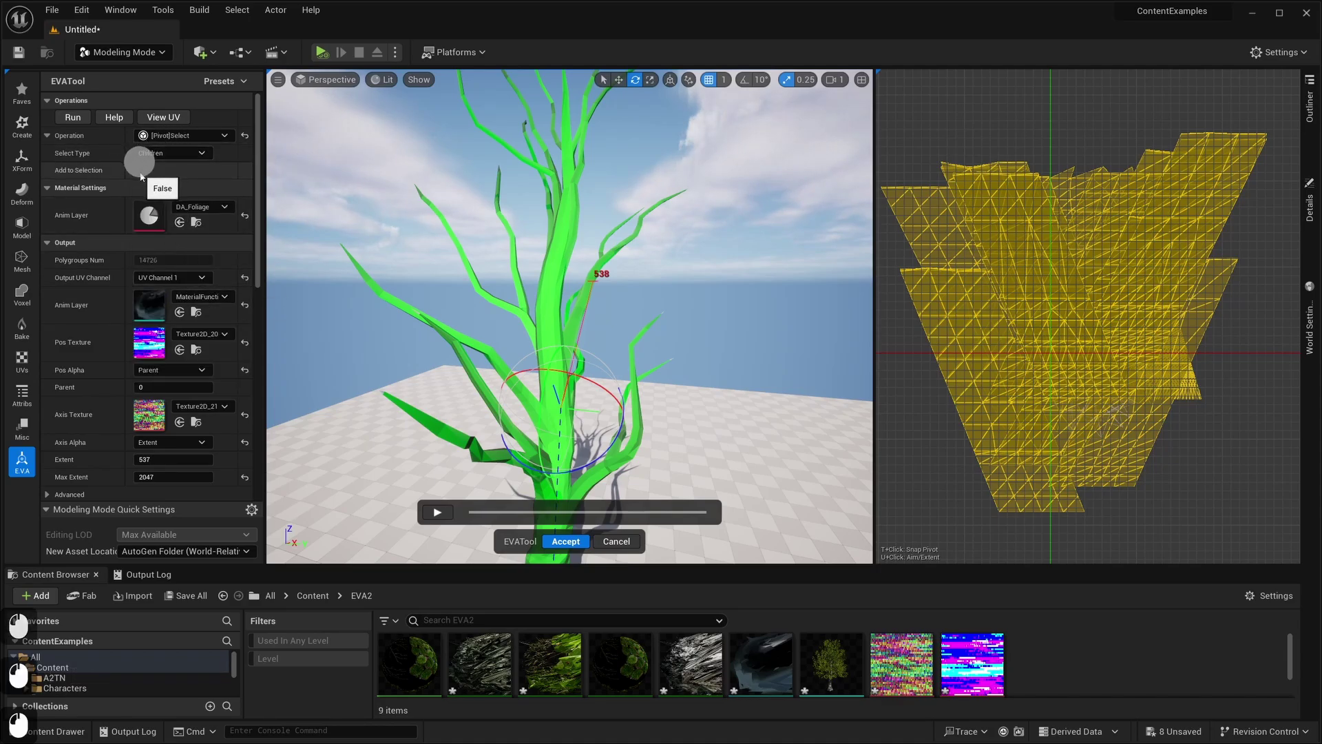
pyautogui.click(72, 119)
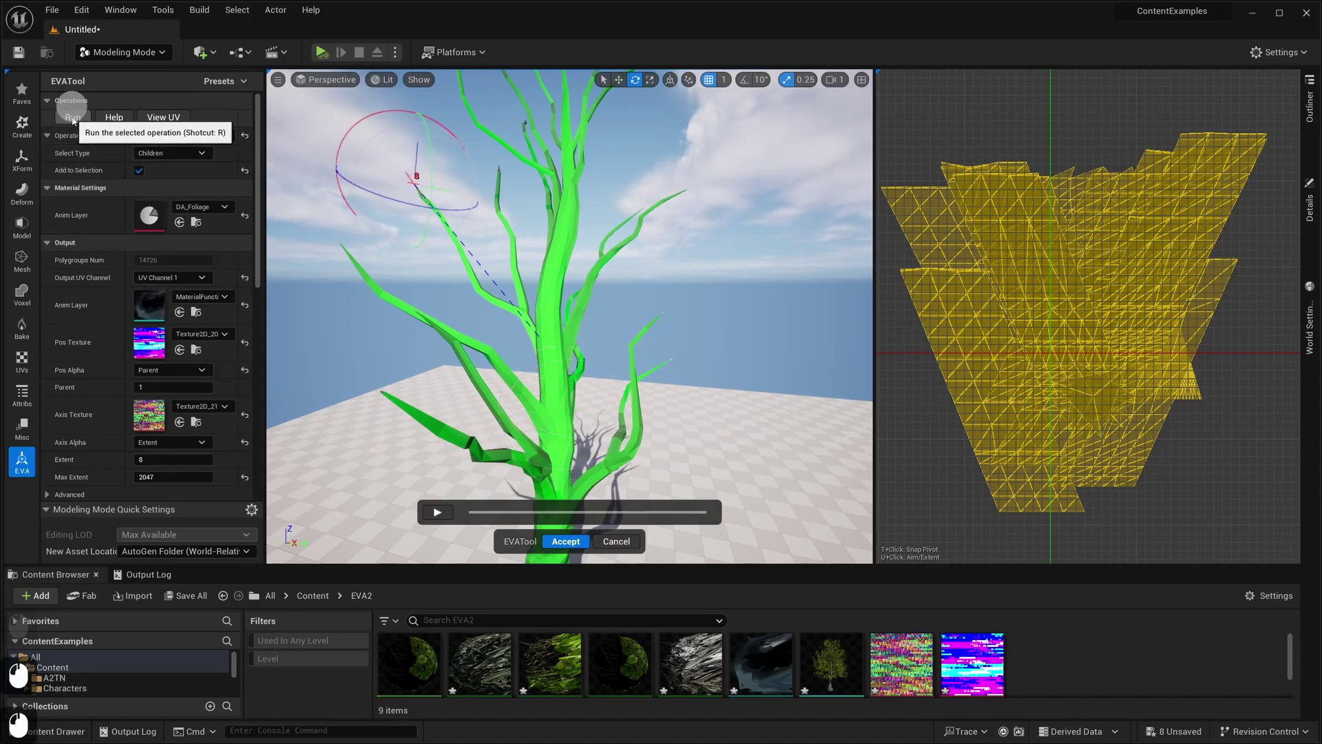
# Step: Hide the selected trunk and branches, and display the hidden foliage in their place
pyautogui.moveTo(646, 287); pyautogui.dragTo(649, 289, button='right')
pyautogui.press('d')
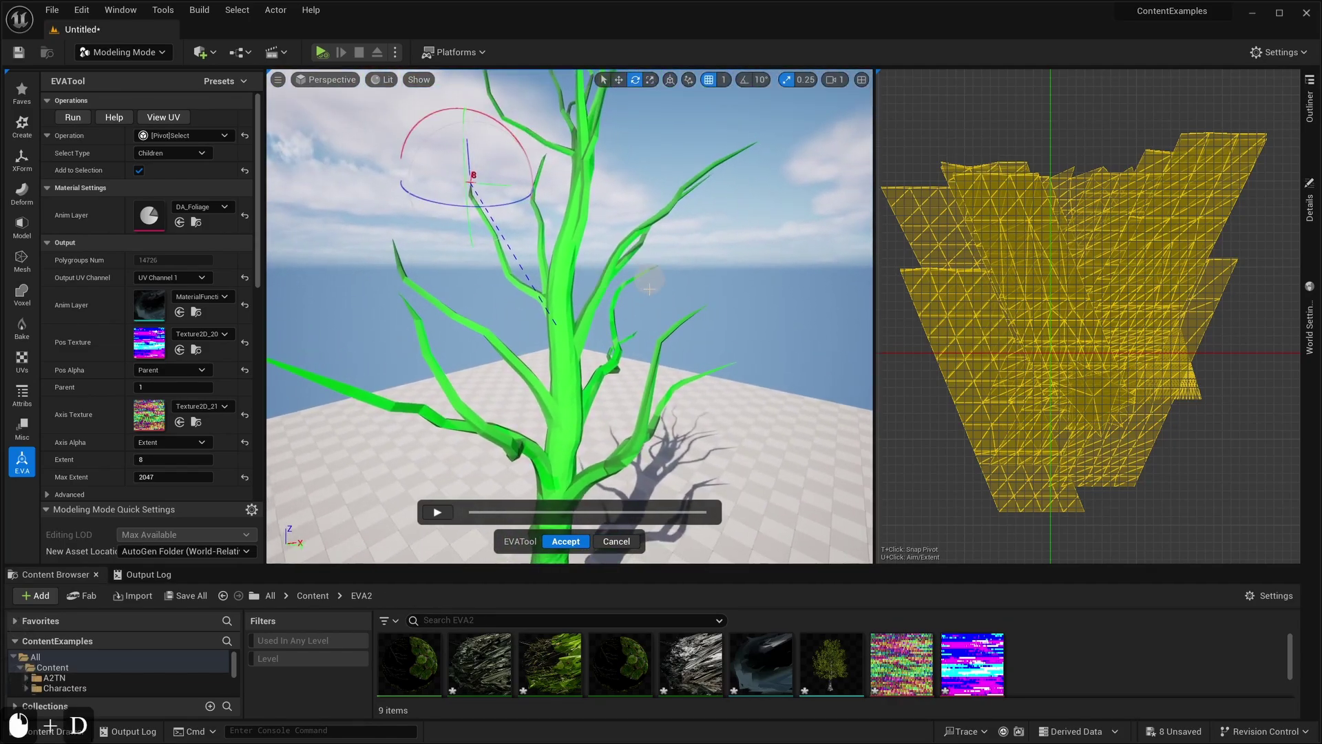
pyautogui.press('h')
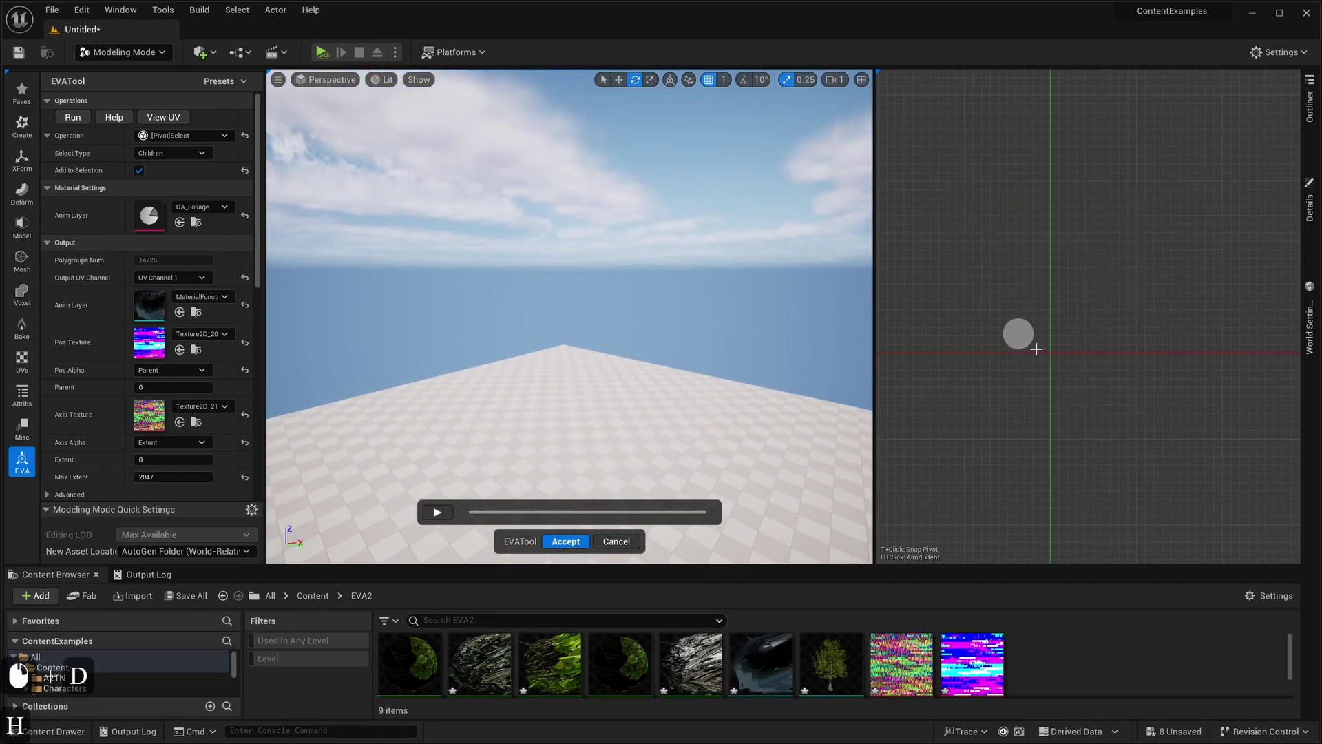
pyautogui.moveTo(689, 312); pyautogui.dragTo(693, 316, button='right')
pyautogui.moveTo(1178, 393); pyautogui.dragTo(1111, 279, button='right')
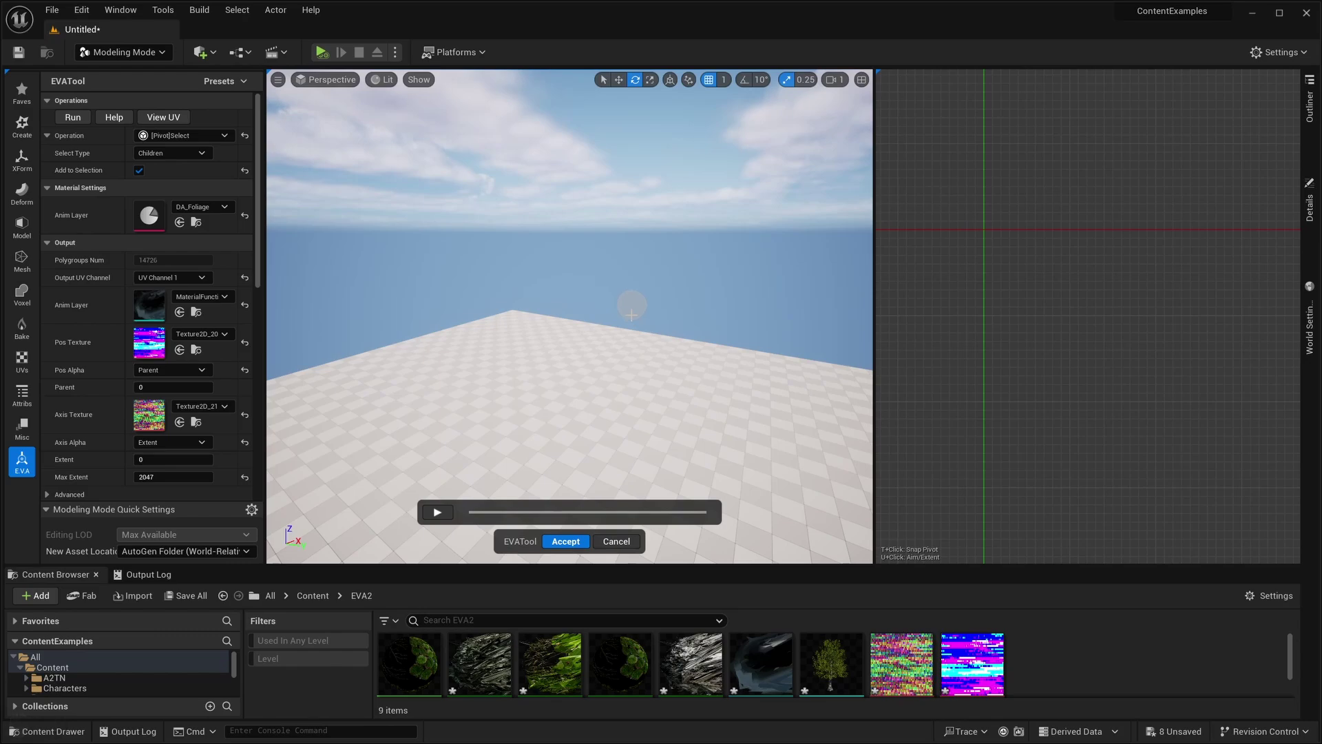
pyautogui.press('F12')
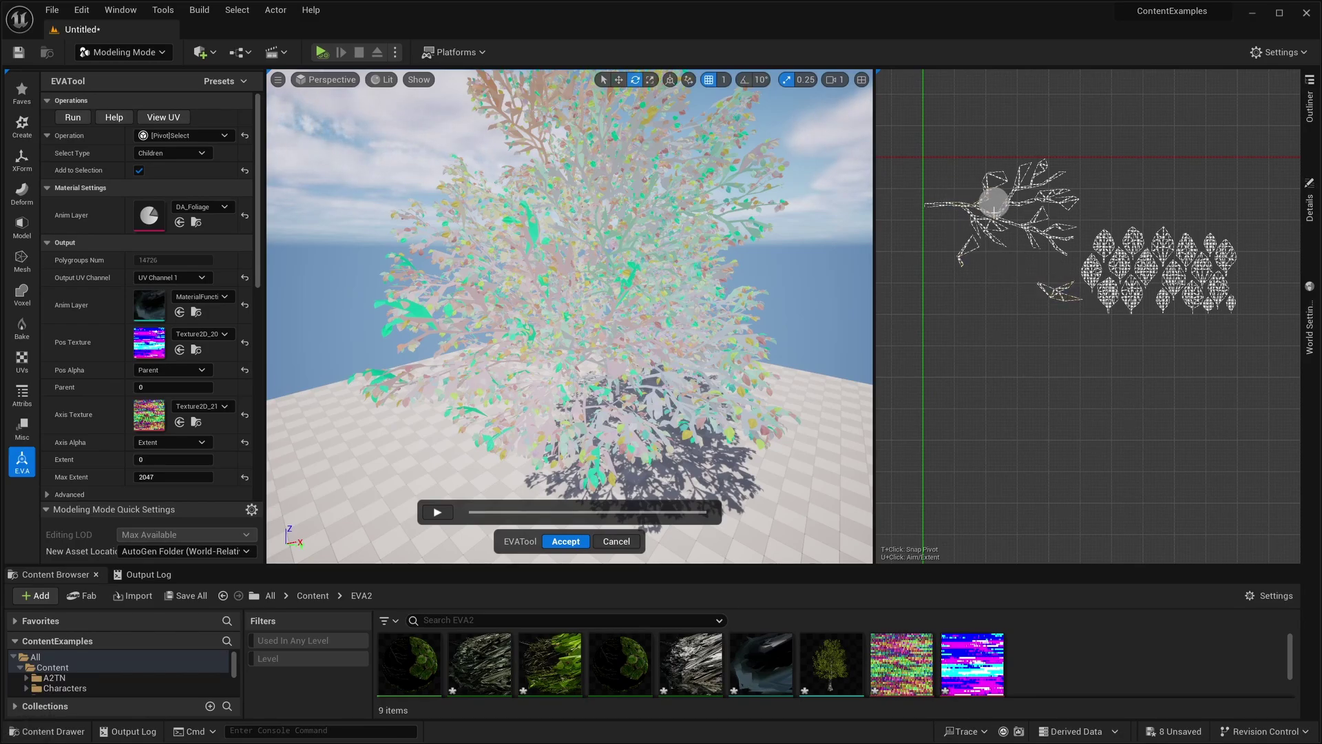
# Step: Select and hide the leaf elements in the UV layout, and select the large twig elements
pyautogui.moveTo(1279, 336); pyautogui.dragTo(1094, 228)
pyautogui.press('h')
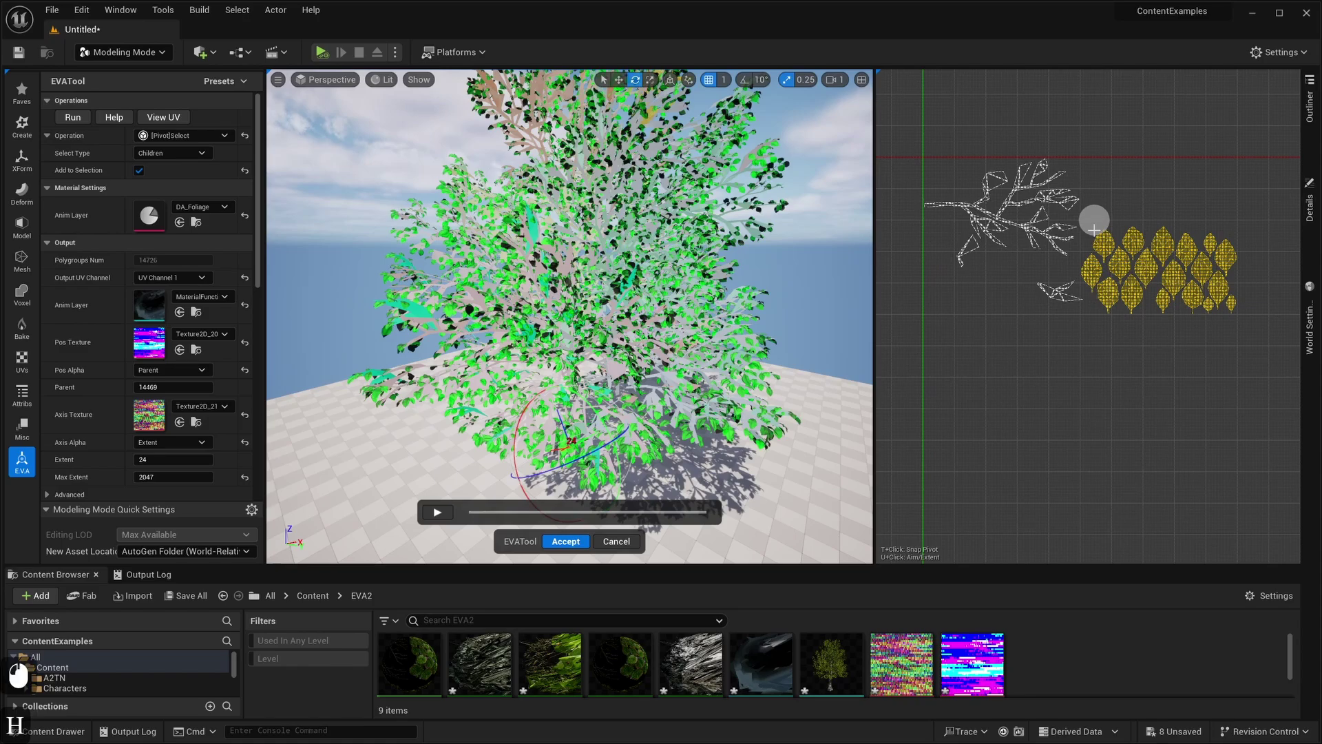
pyautogui.moveTo(942, 177); pyautogui.dragTo(943, 217)
pyautogui.click(935, 208)
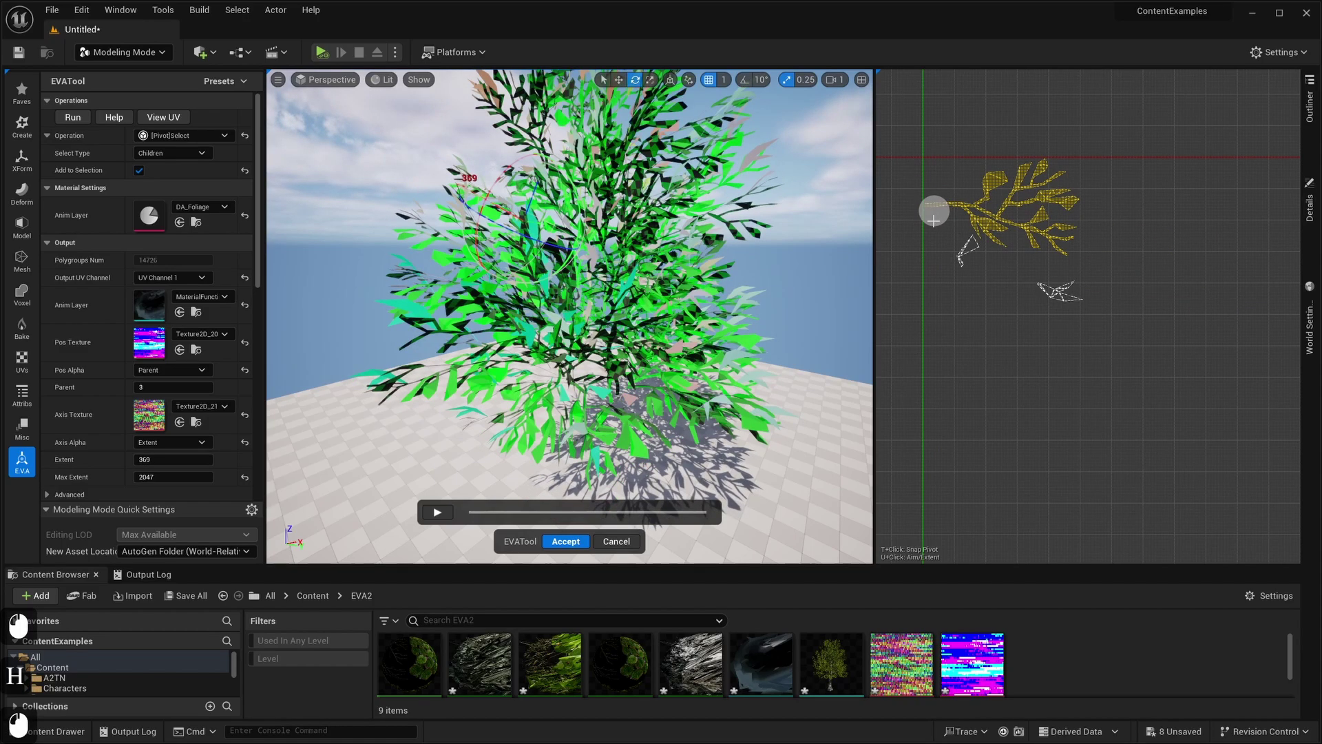
# Step: Parent the selected twigs by running [Pivot]Parent with Parent Op Connect and Connect Max Dist 5
pyautogui.click(196, 135)
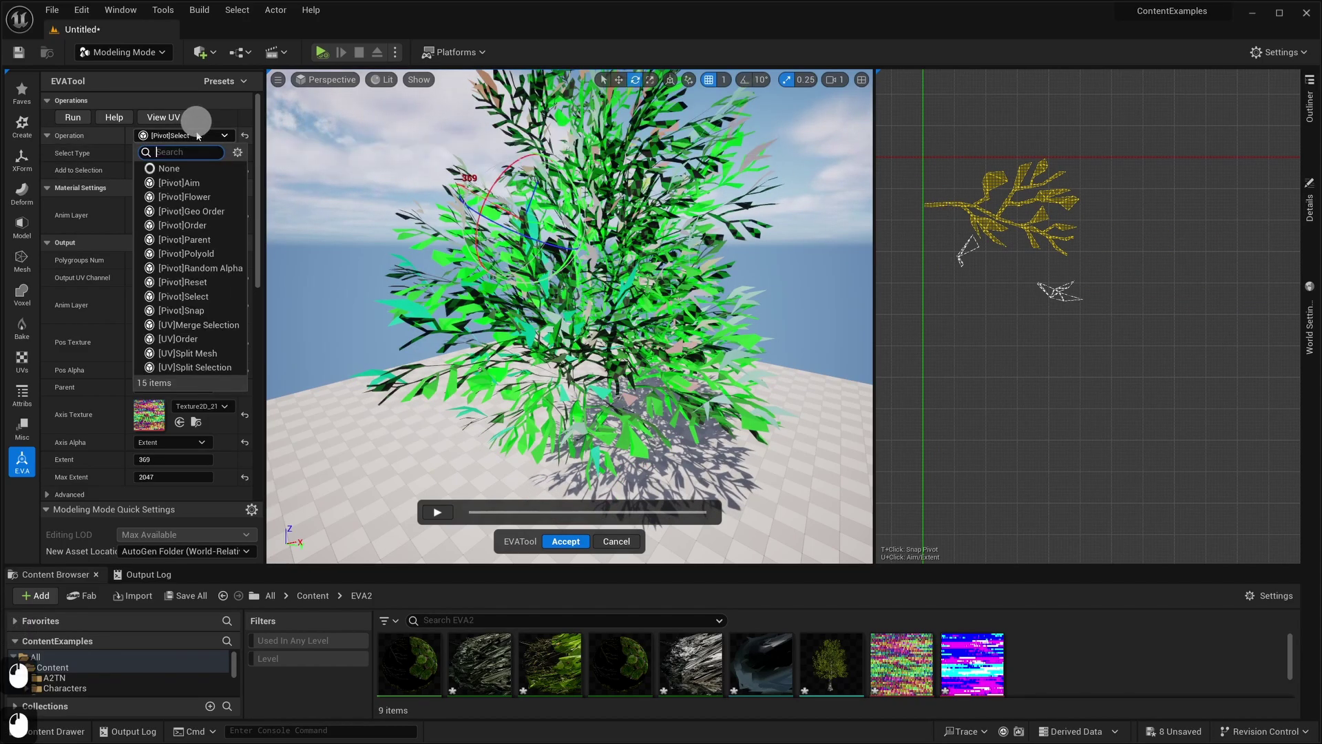
pyautogui.click(196, 240)
pyautogui.click(172, 153)
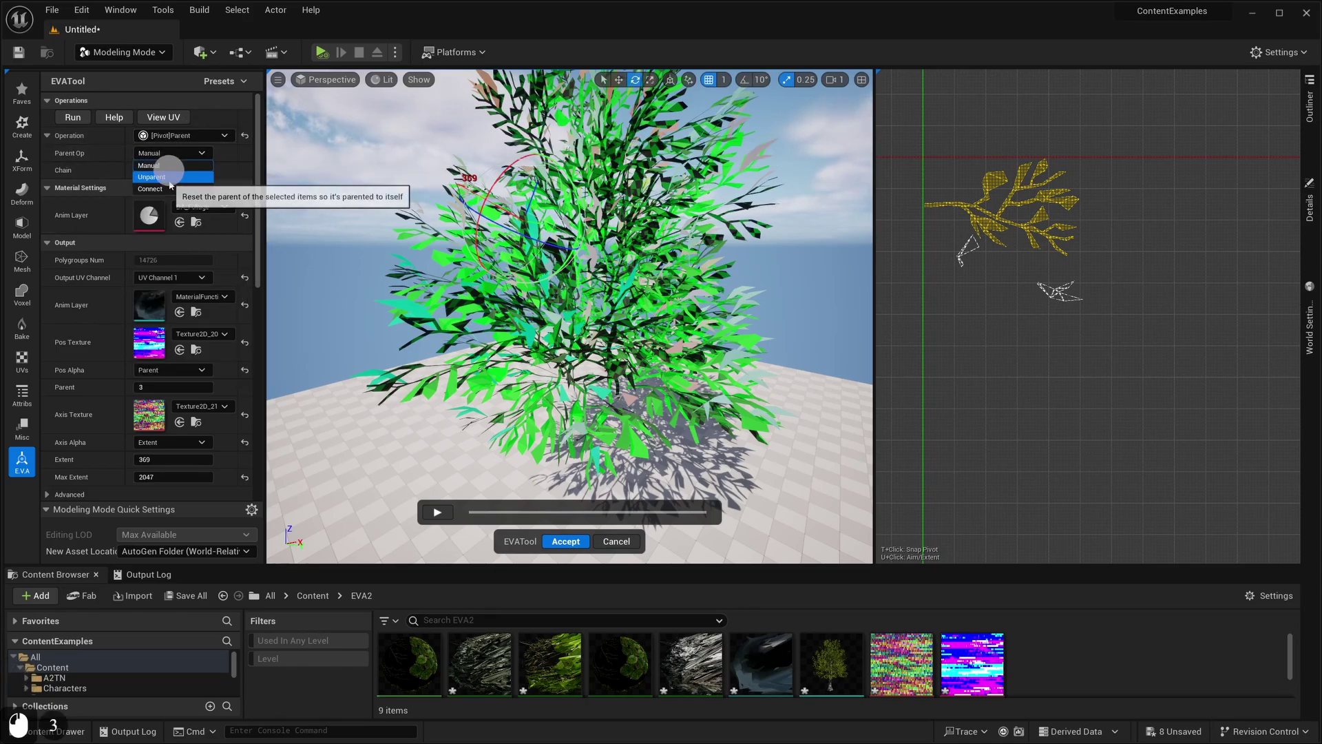
pyautogui.click(152, 188)
pyautogui.click(180, 170)
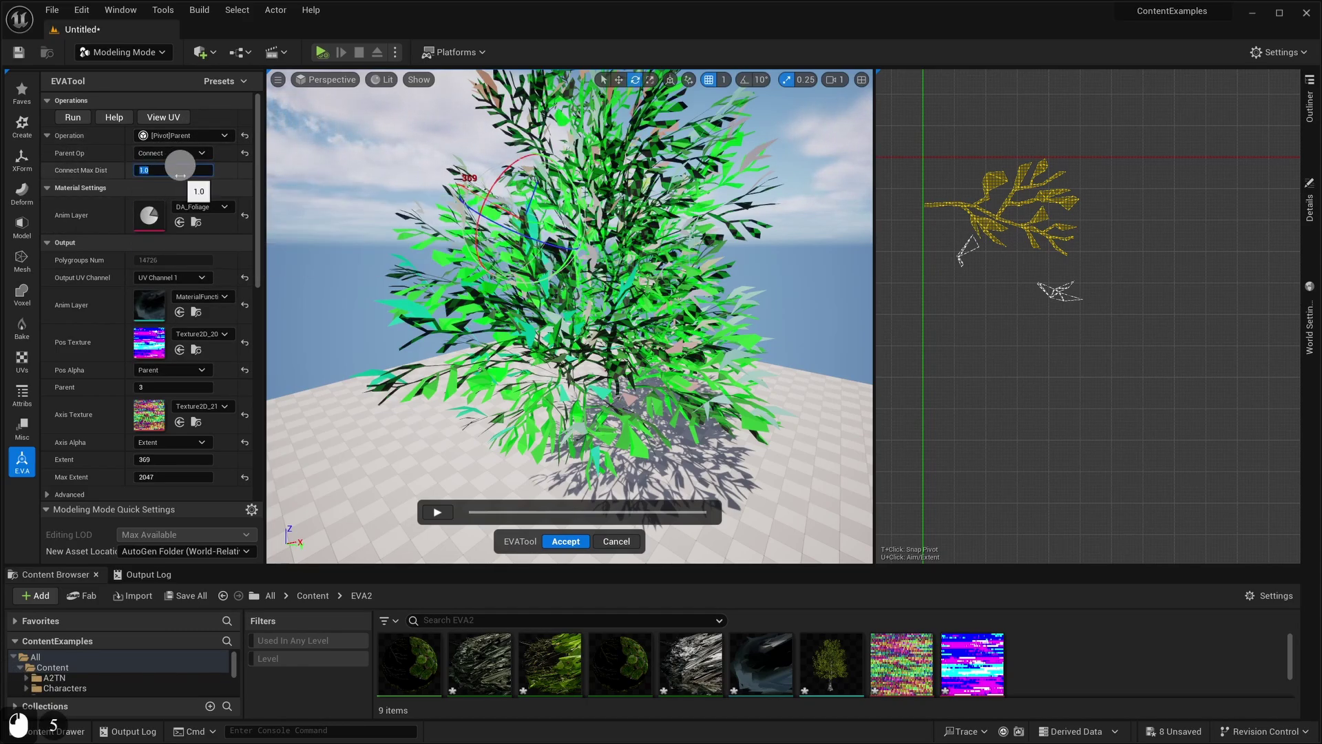
pyautogui.write('5')
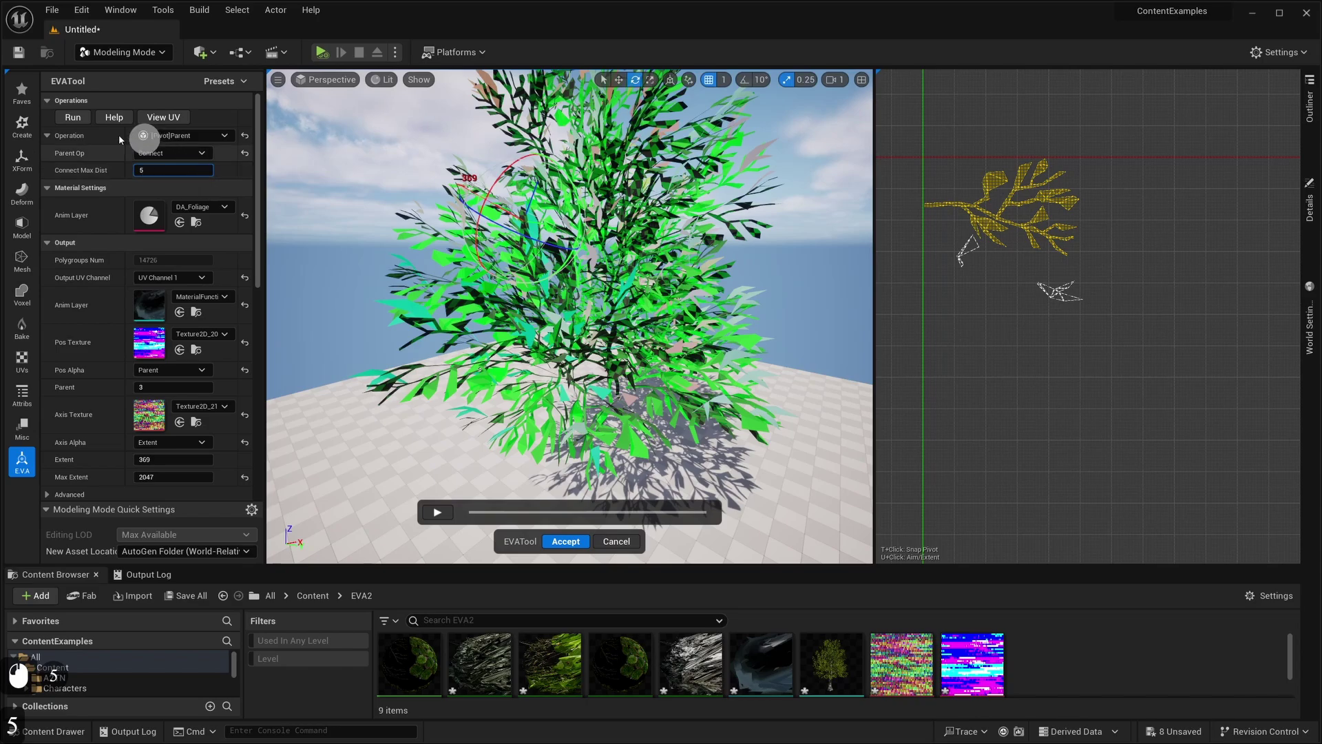
pyautogui.click(70, 119)
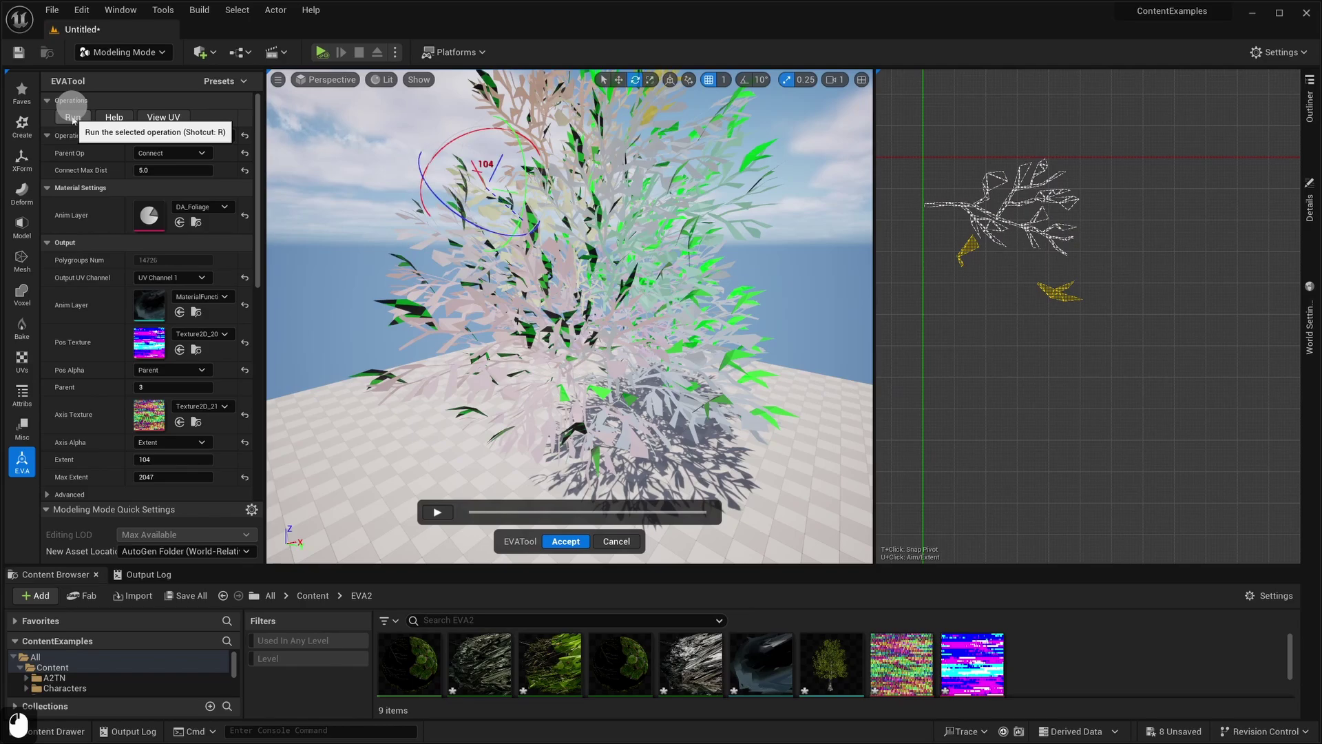
# Step: Hide the small twig elements and examine the hierarchy colours of the large twigs around the tree
pyautogui.click(1029, 378)
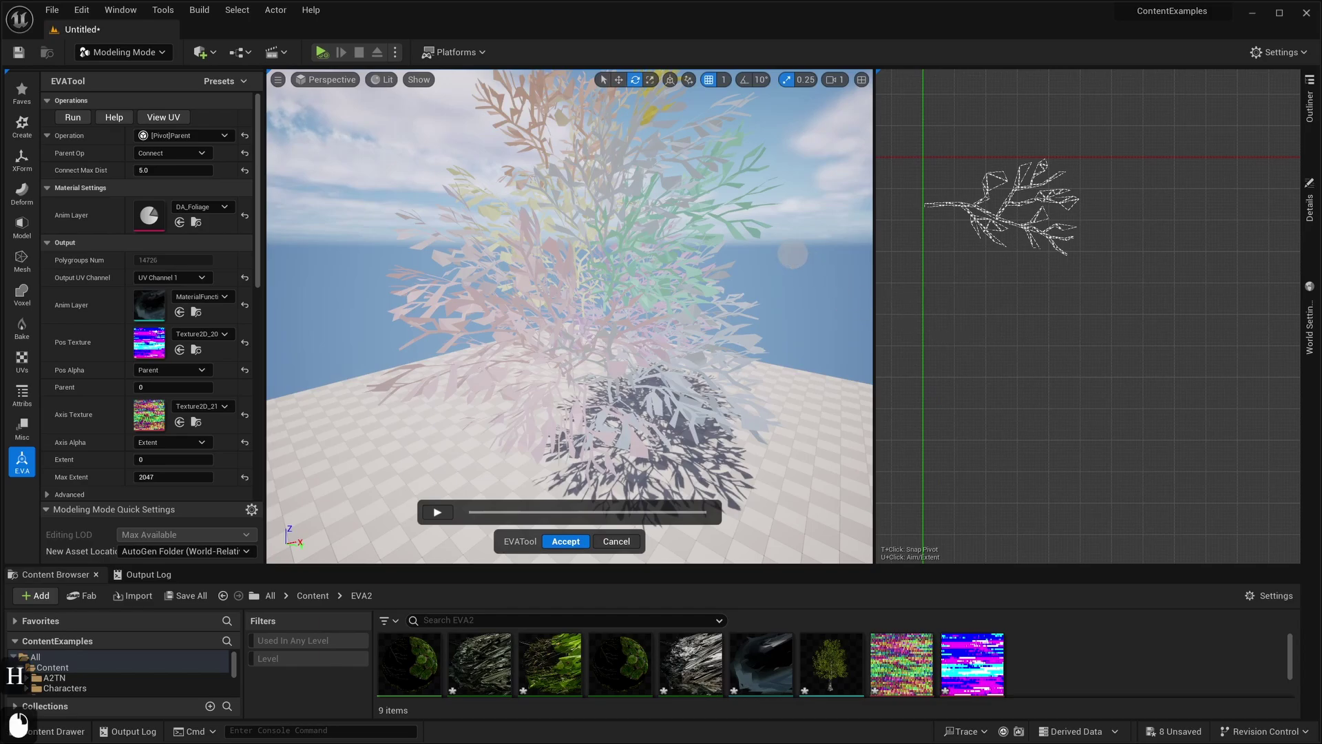
pyautogui.moveTo(793, 255); pyautogui.dragTo(792, 254, button='right')
pyautogui.press('a')
pyautogui.press('w')
pyautogui.press('e')
pyautogui.press('w')
pyautogui.press('e')
pyautogui.press('s')
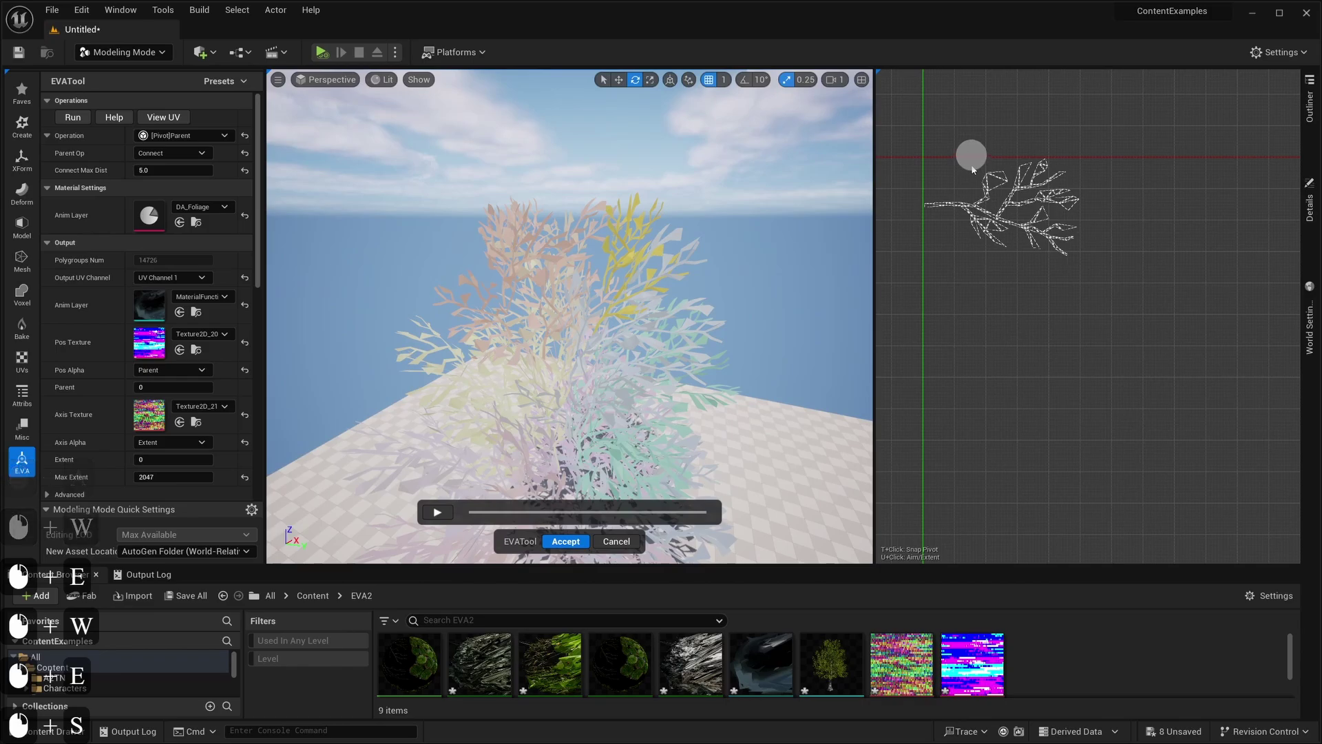
# Step: Redisplay the whole tree, run [Pivot]Select with Material ID 2, and leave only the selected foliage displayed
pyautogui.press('ctrl')
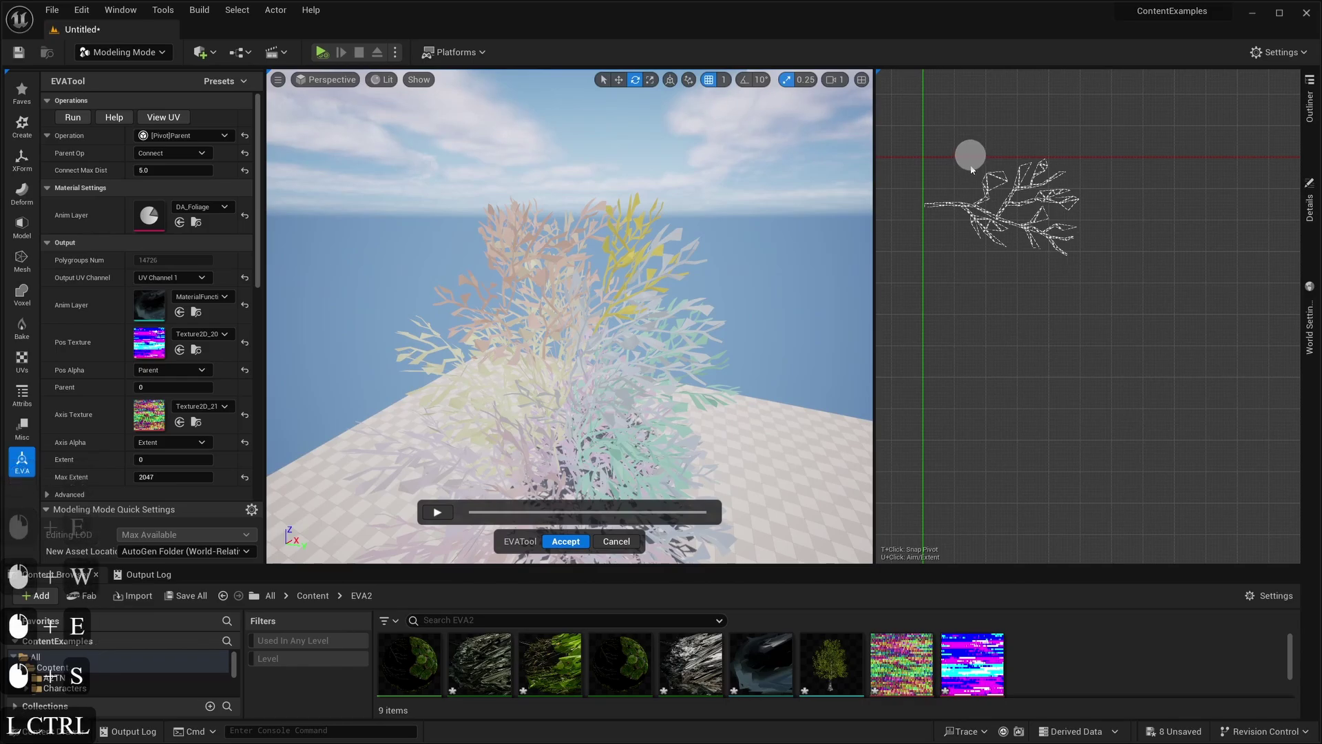
pyautogui.click(215, 136)
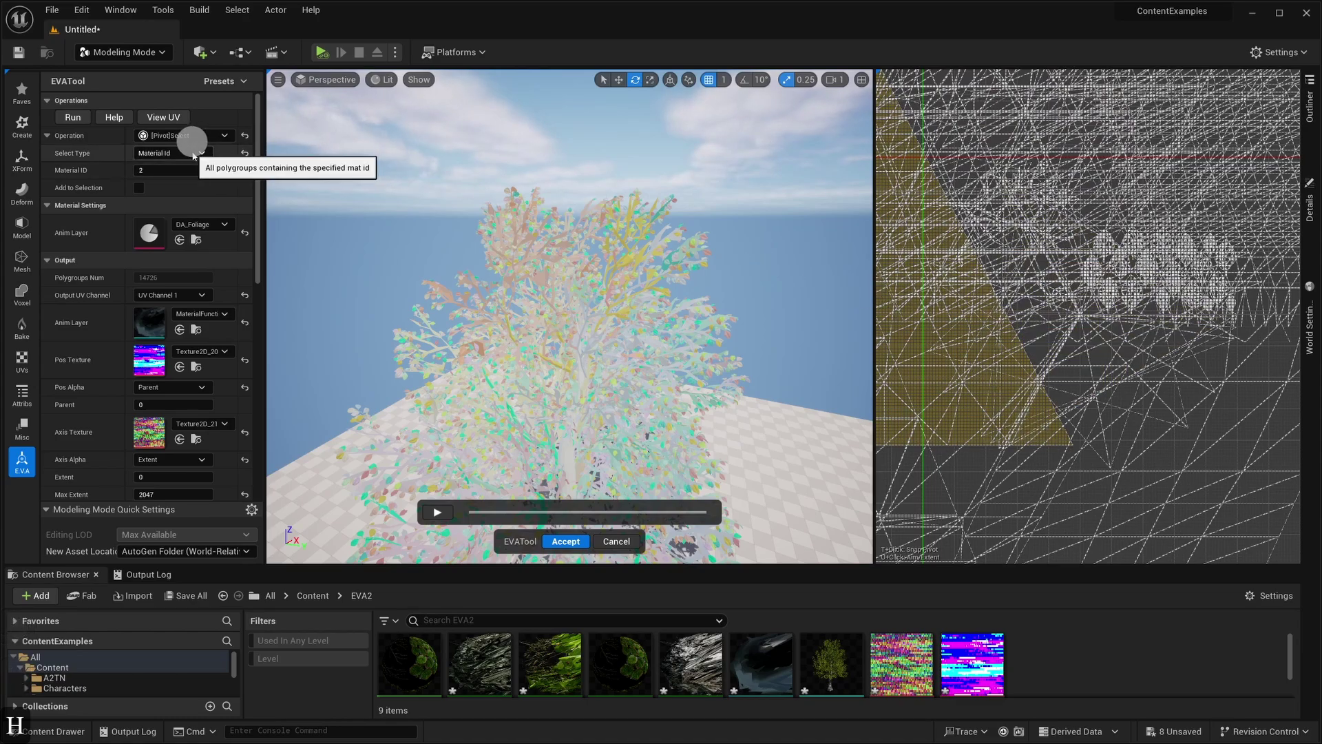
pyautogui.click(74, 121)
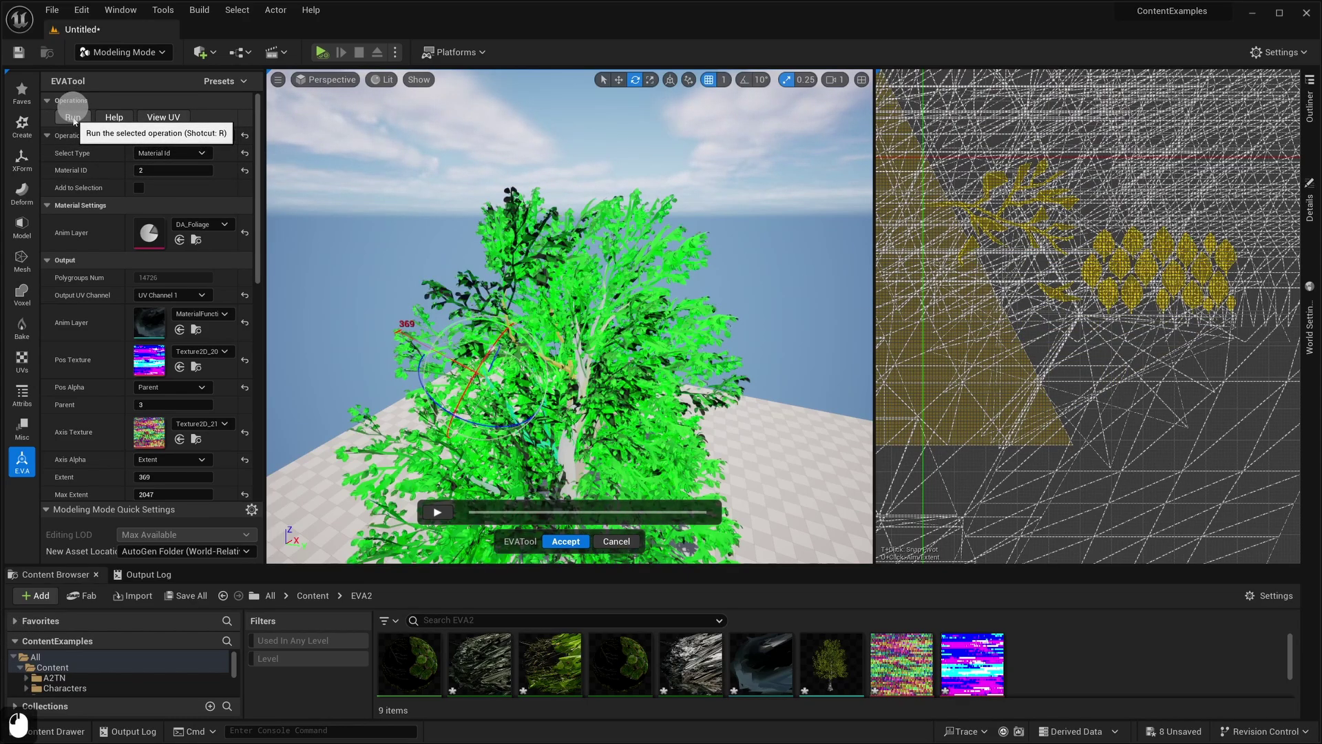
pyautogui.hotkey('ctrl', 'h')
pyautogui.click(375, 117)
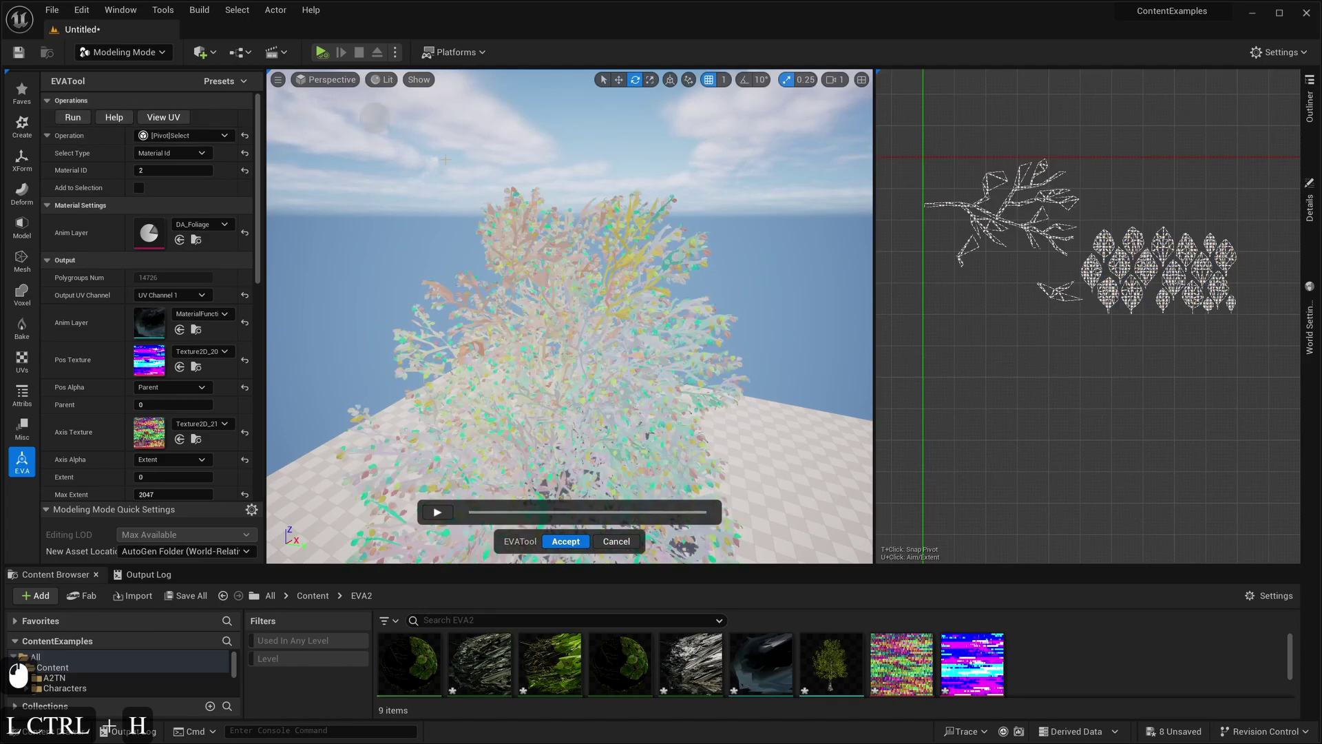
# Step: Select all the large and small twig elements in the UV layout, leaving the leaves unselected
pyautogui.moveTo(941, 120); pyautogui.dragTo(983, 239)
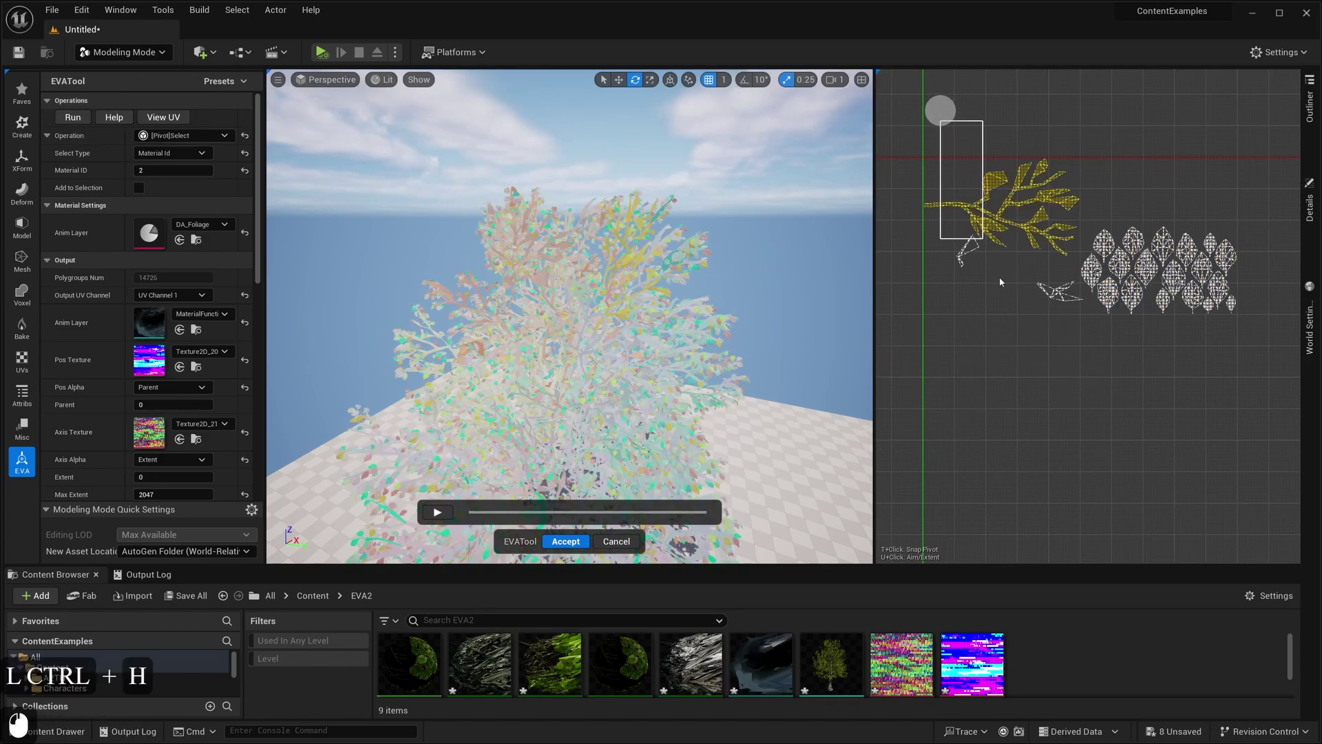
pyautogui.moveTo(1061, 335); pyautogui.dragTo(1058, 330)
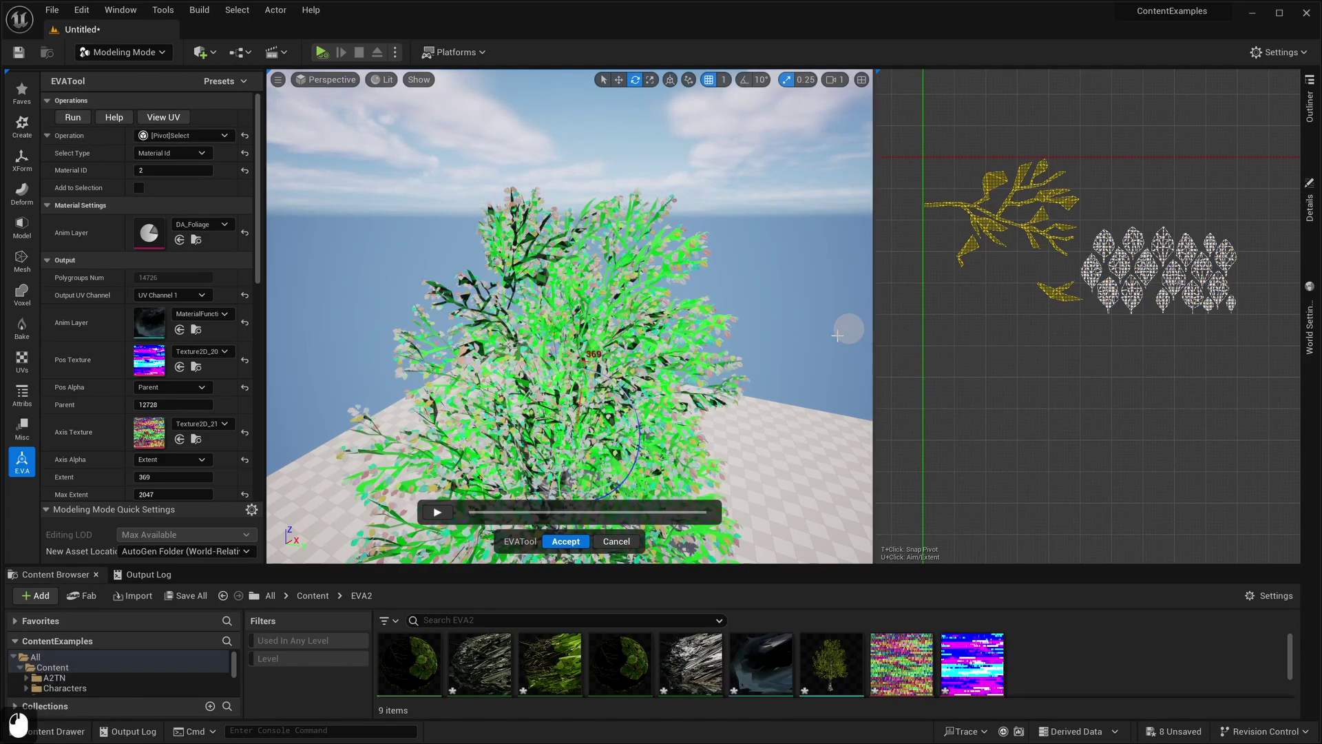
pyautogui.moveTo(792, 311); pyautogui.dragTo(823, 276, button='right')
pyautogui.press('w')
pyautogui.press('e')
pyautogui.press('w')
pyautogui.press('s')
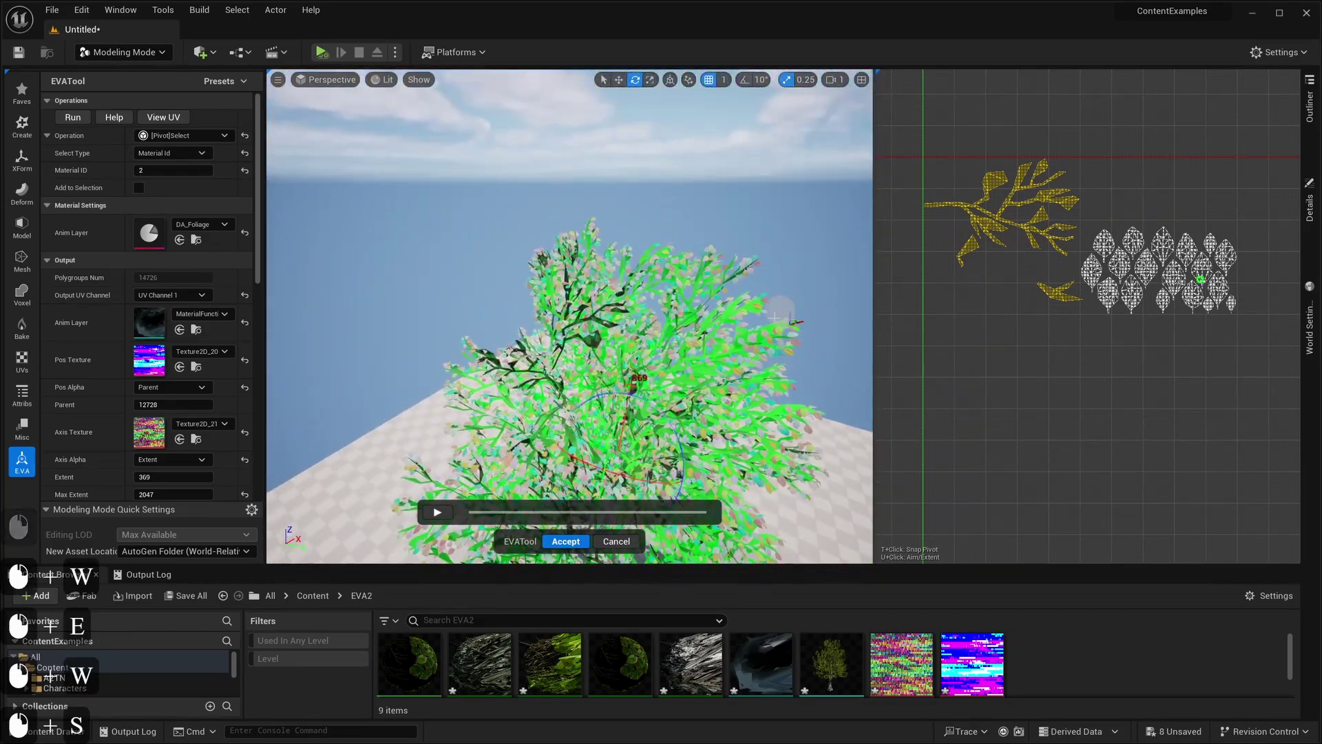
# Step: Parent the leaves to the selected twigs by running [Pivot]Parent with Parent Op Connect and Connect Max Dist 5
pyautogui.click(186, 135)
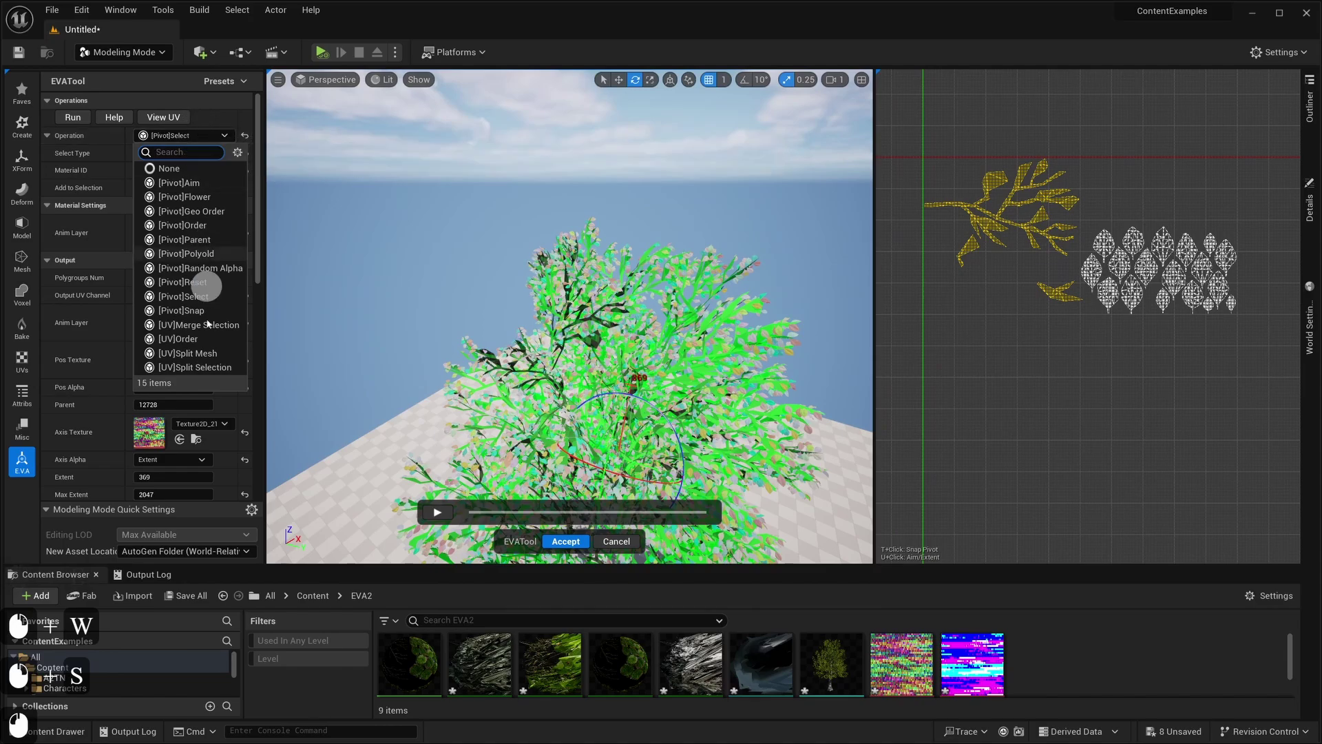
pyautogui.click(193, 239)
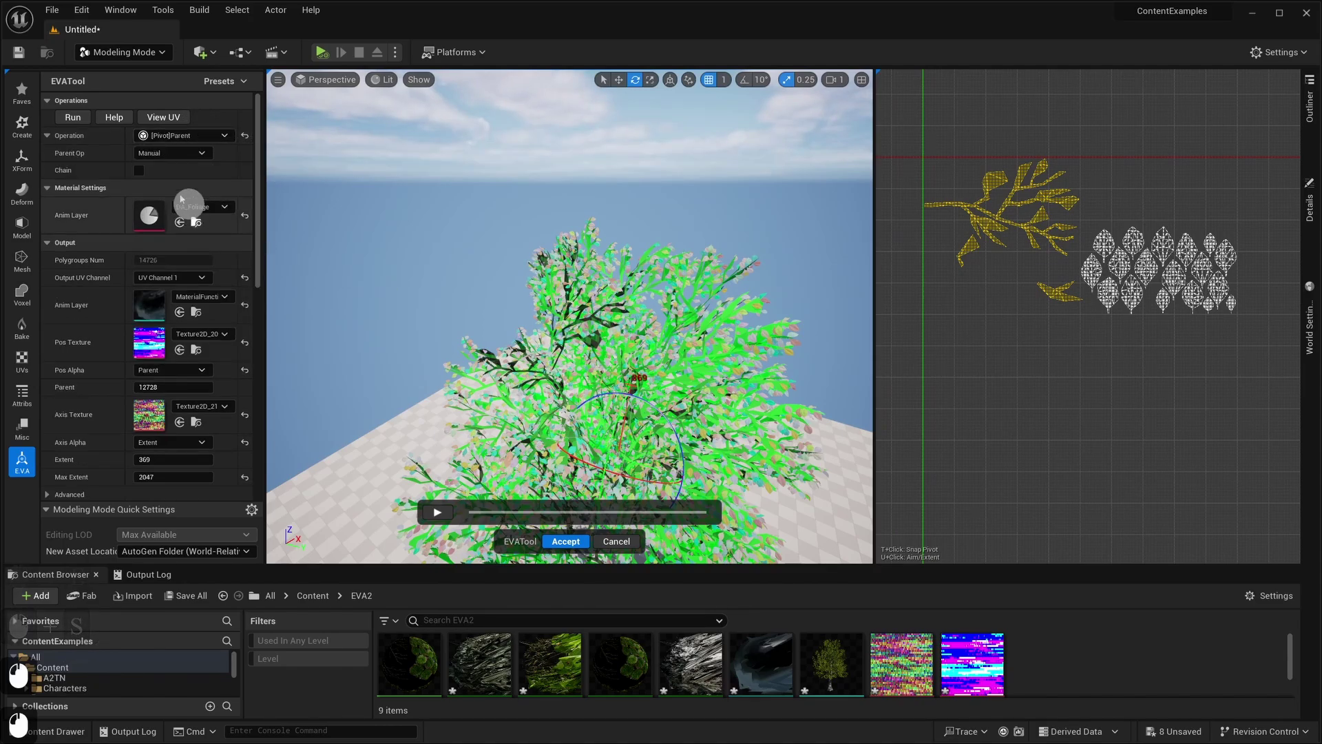
pyautogui.click(170, 153)
pyautogui.click(164, 178)
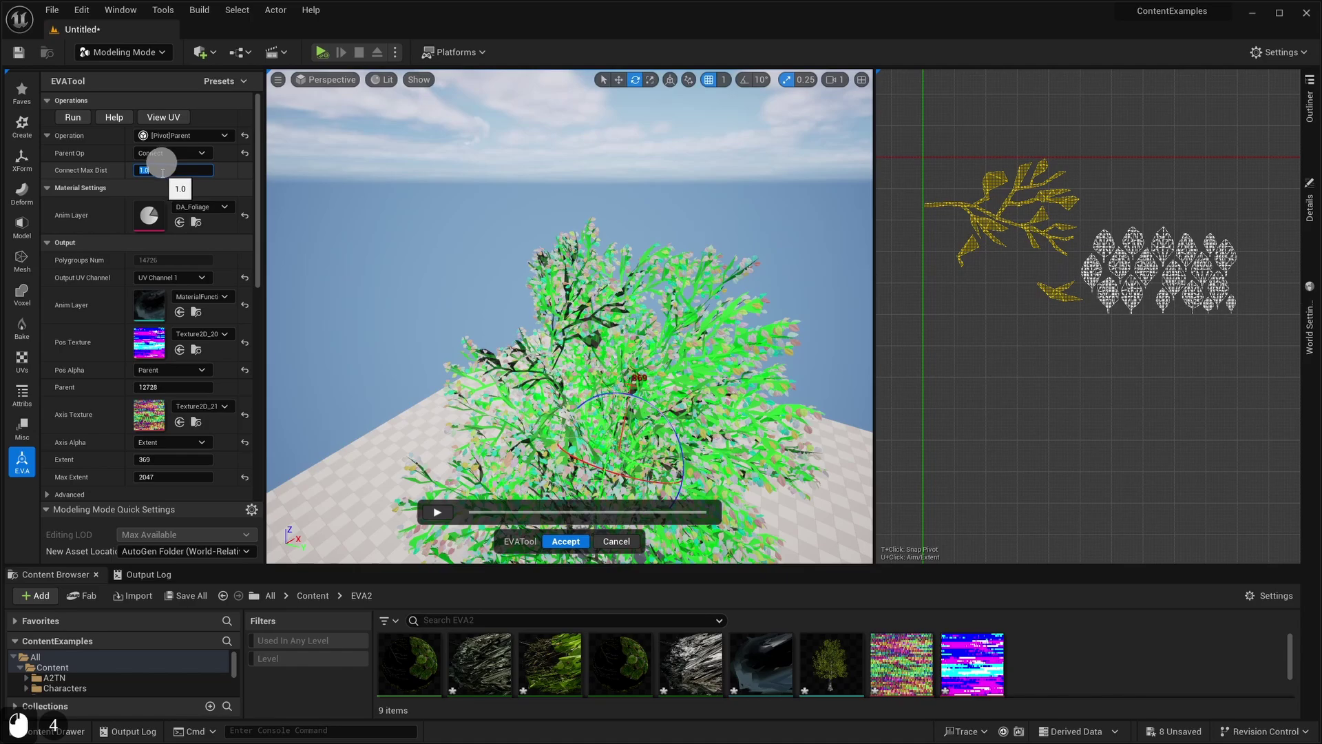
pyautogui.write('5')
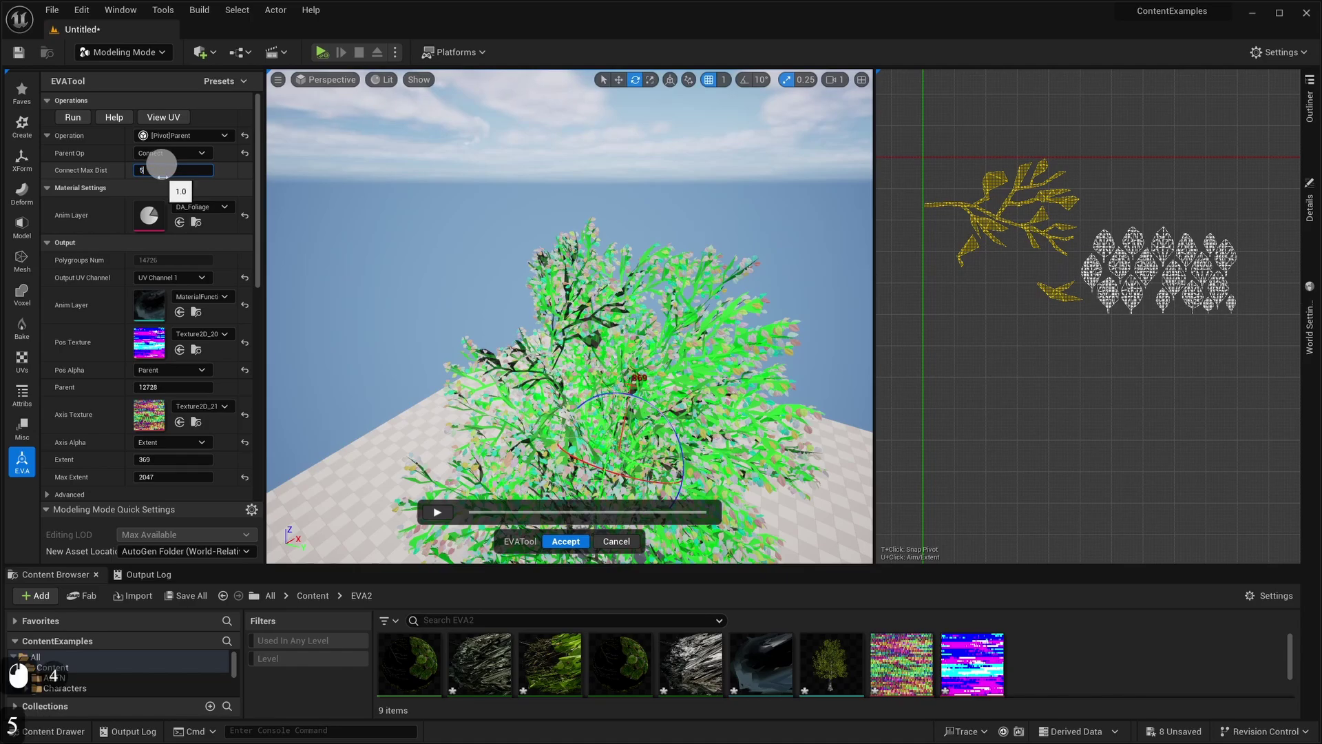
pyautogui.click(73, 118)
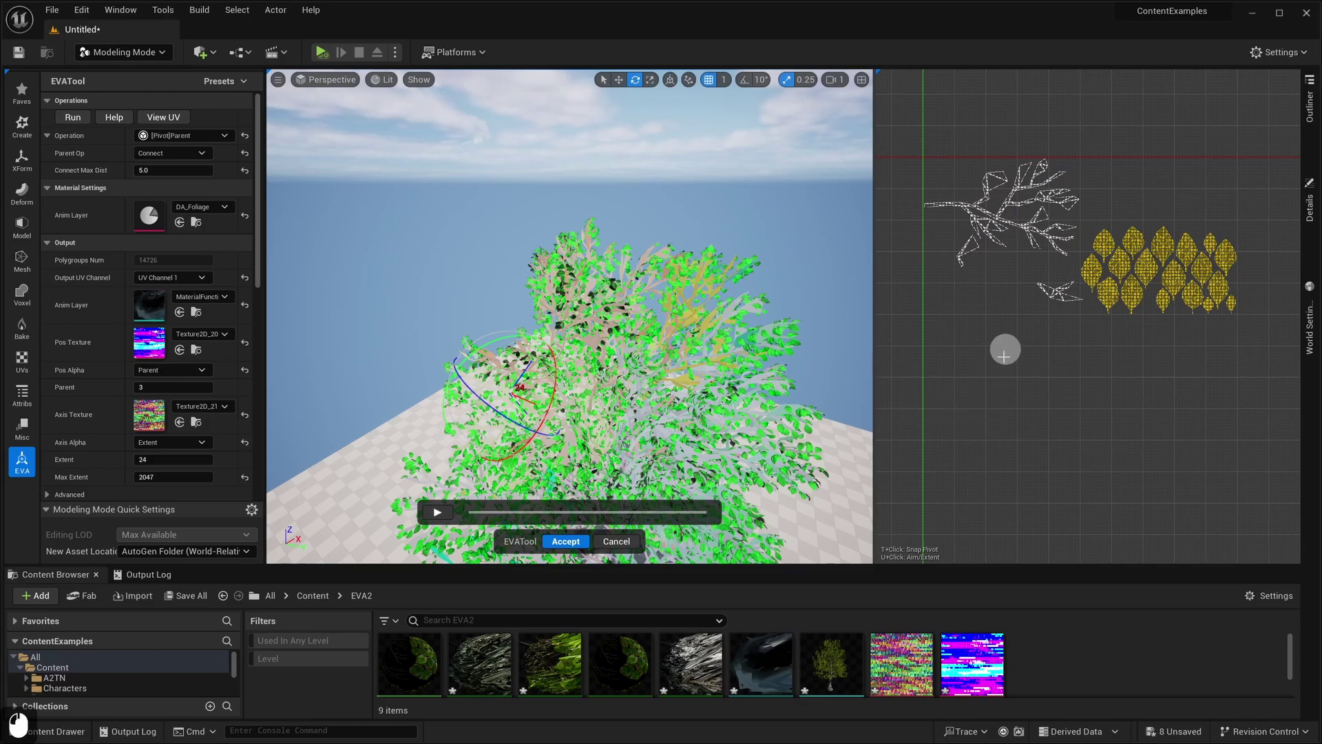
# Step: Open the [Pivot]Parent help message, read how the Manual, Unparent and Connect options work, and close it
pyautogui.moveTo(1011, 365); pyautogui.dragTo(1032, 369, button='right')
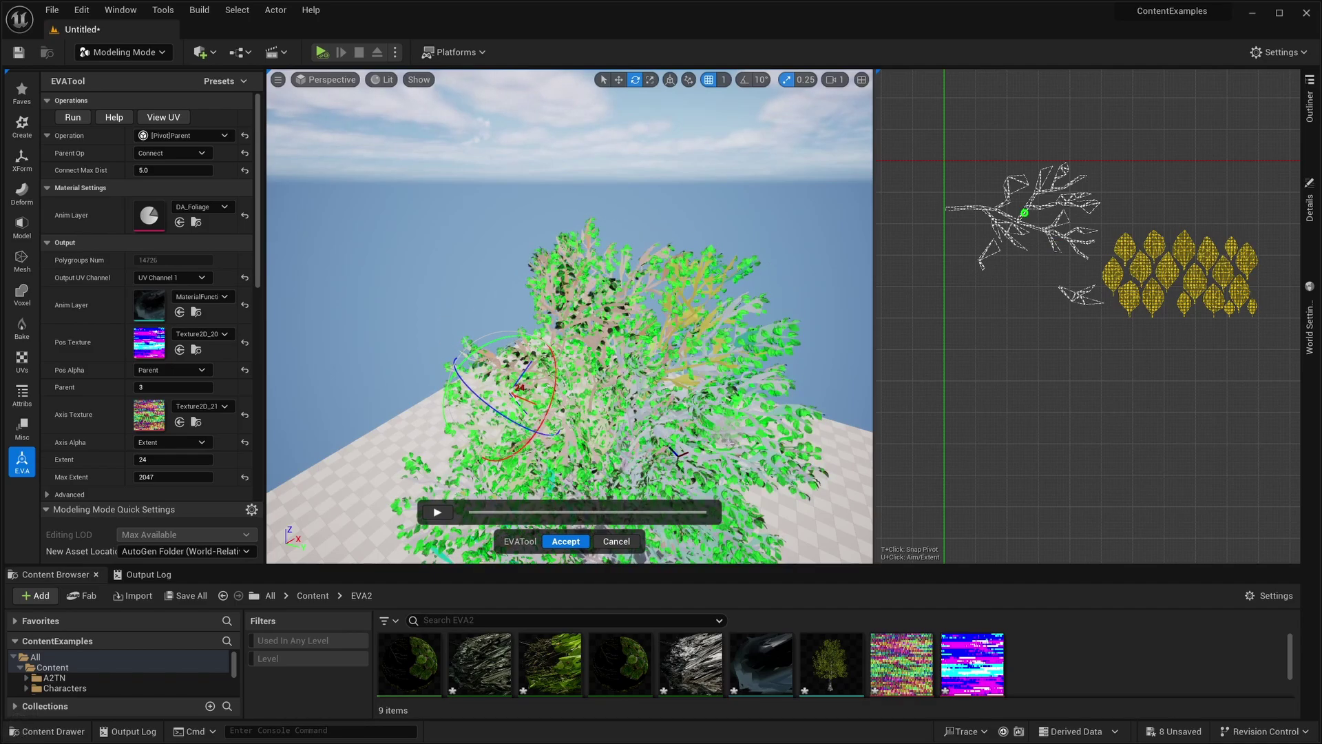
pyautogui.click(793, 312)
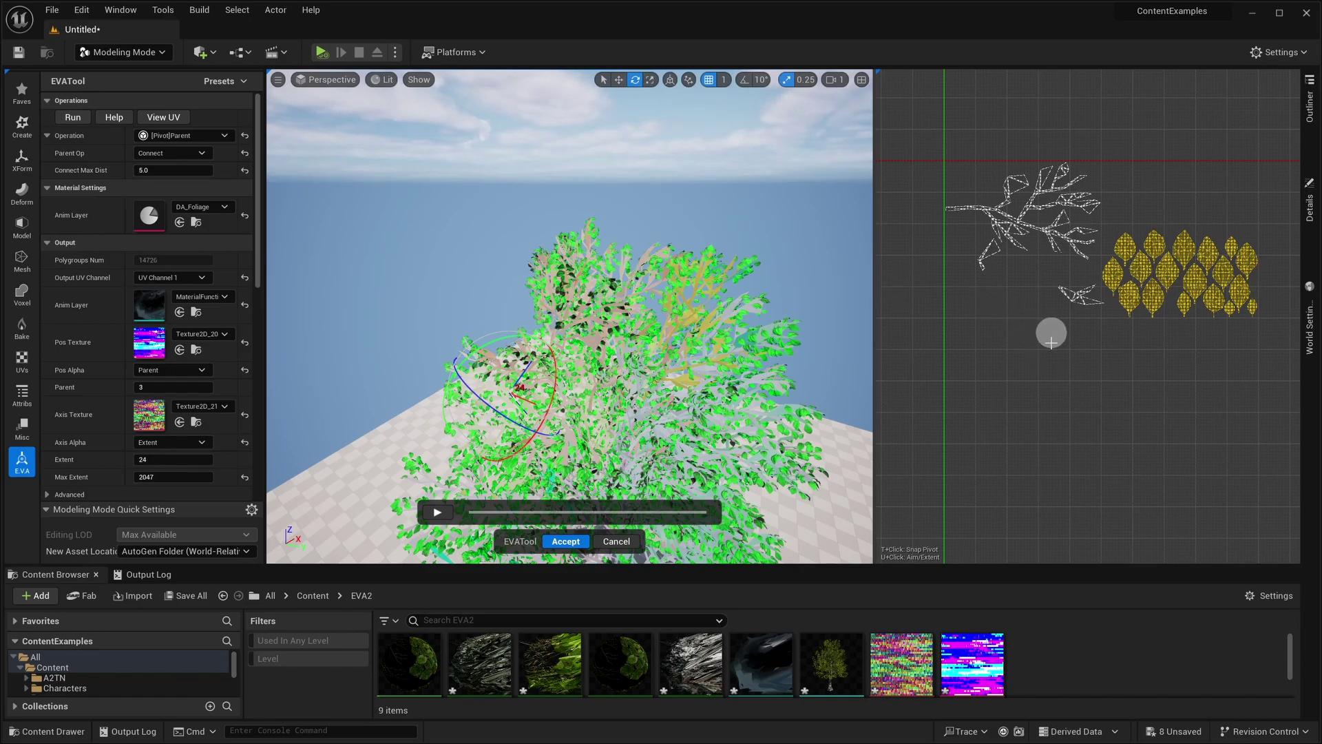
pyautogui.click(113, 117)
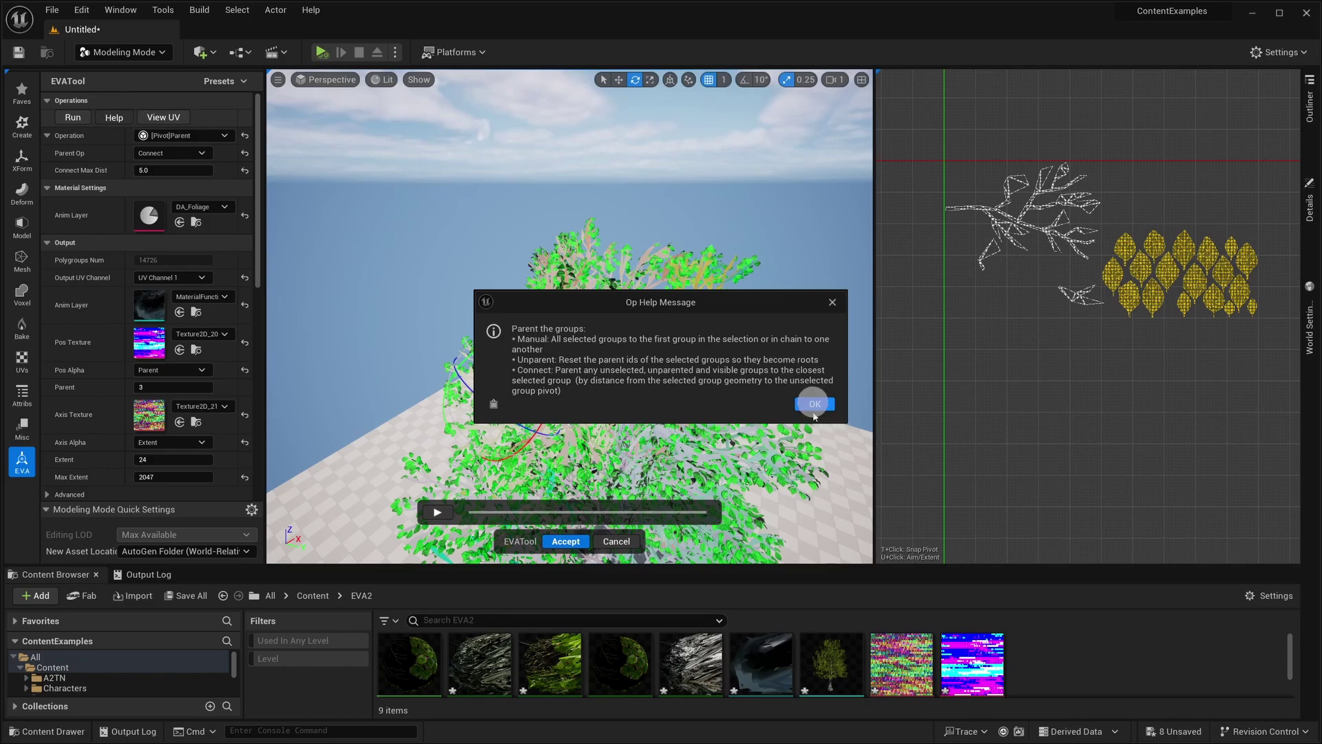
pyautogui.press('Delete')
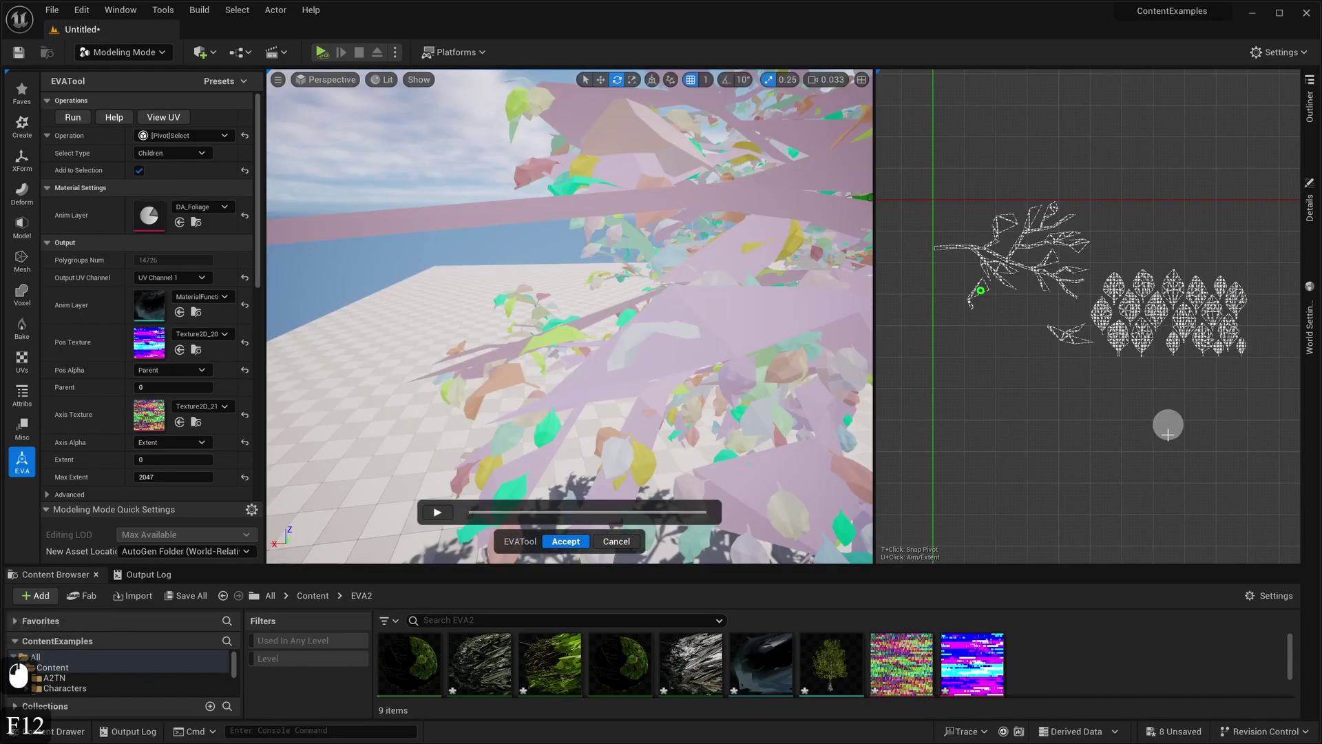
# Step: Select the large twigs in the UV layout, extend the selection by repeatedly running [Pivot]Select with Children and Add to Selection, and hide it
pyautogui.moveTo(907, 184); pyautogui.dragTo(1016, 252)
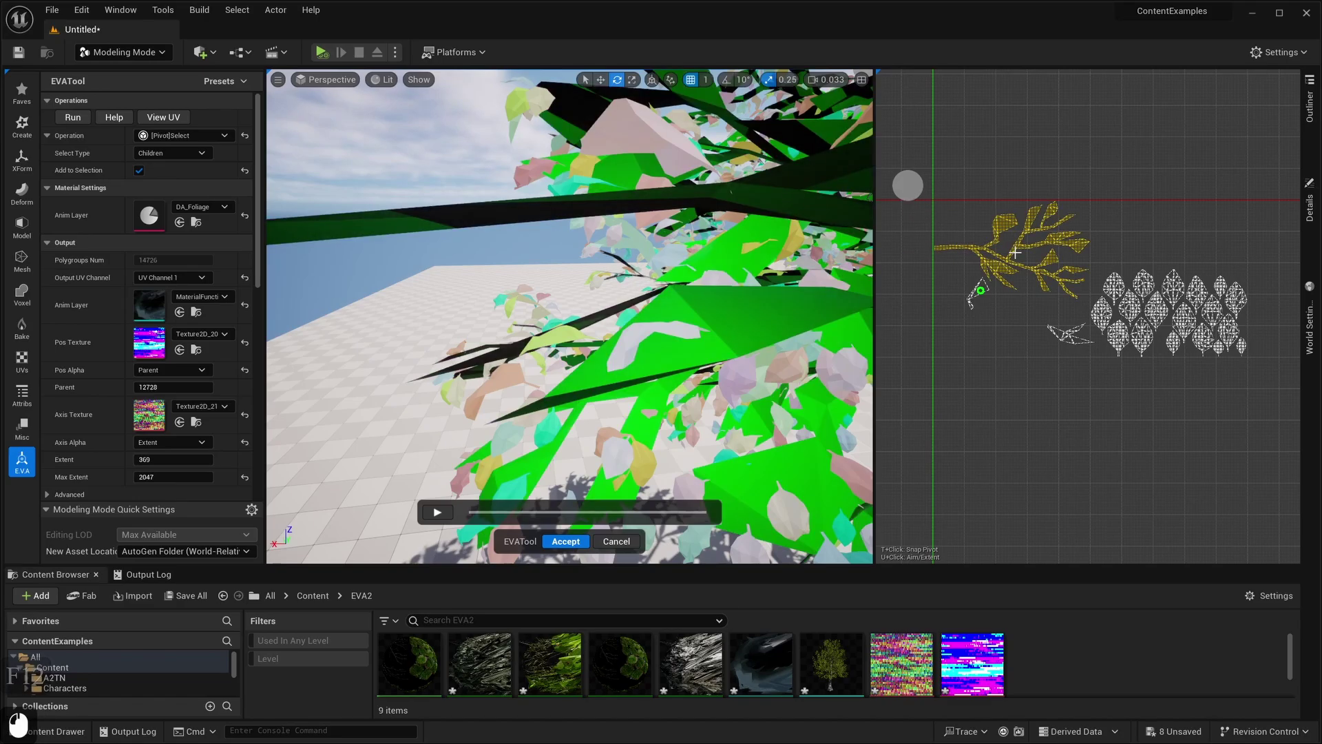
pyautogui.click(73, 116)
pyautogui.click(74, 117)
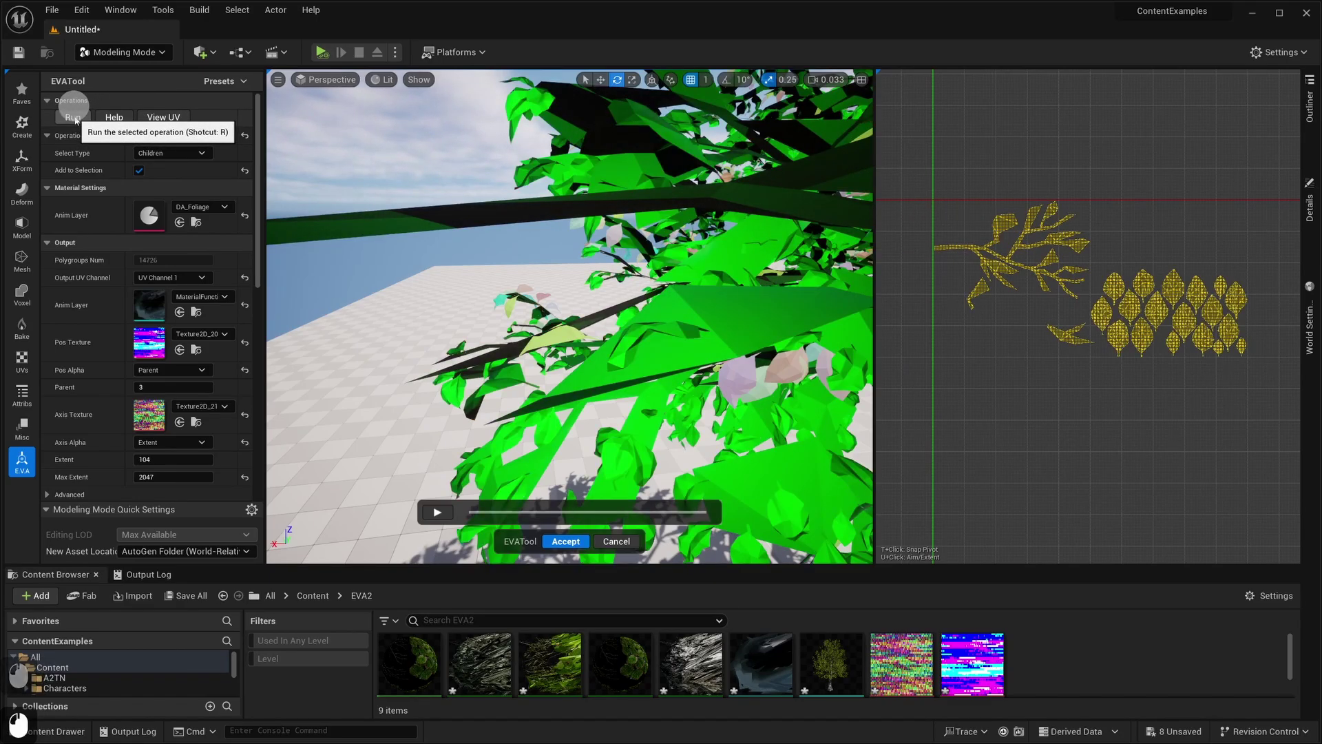
pyautogui.click(76, 119)
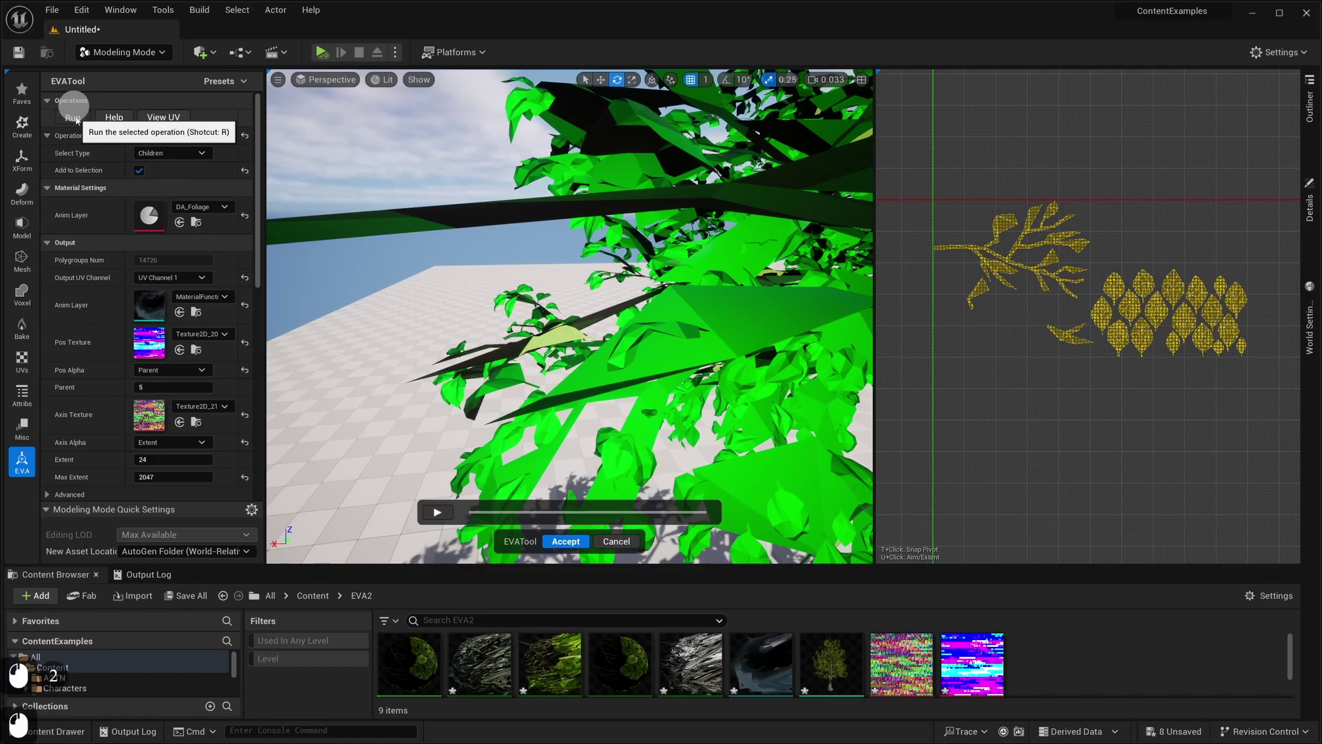
pyautogui.moveTo(1018, 120); pyautogui.dragTo(1015, 127, button='right')
pyautogui.press('h')
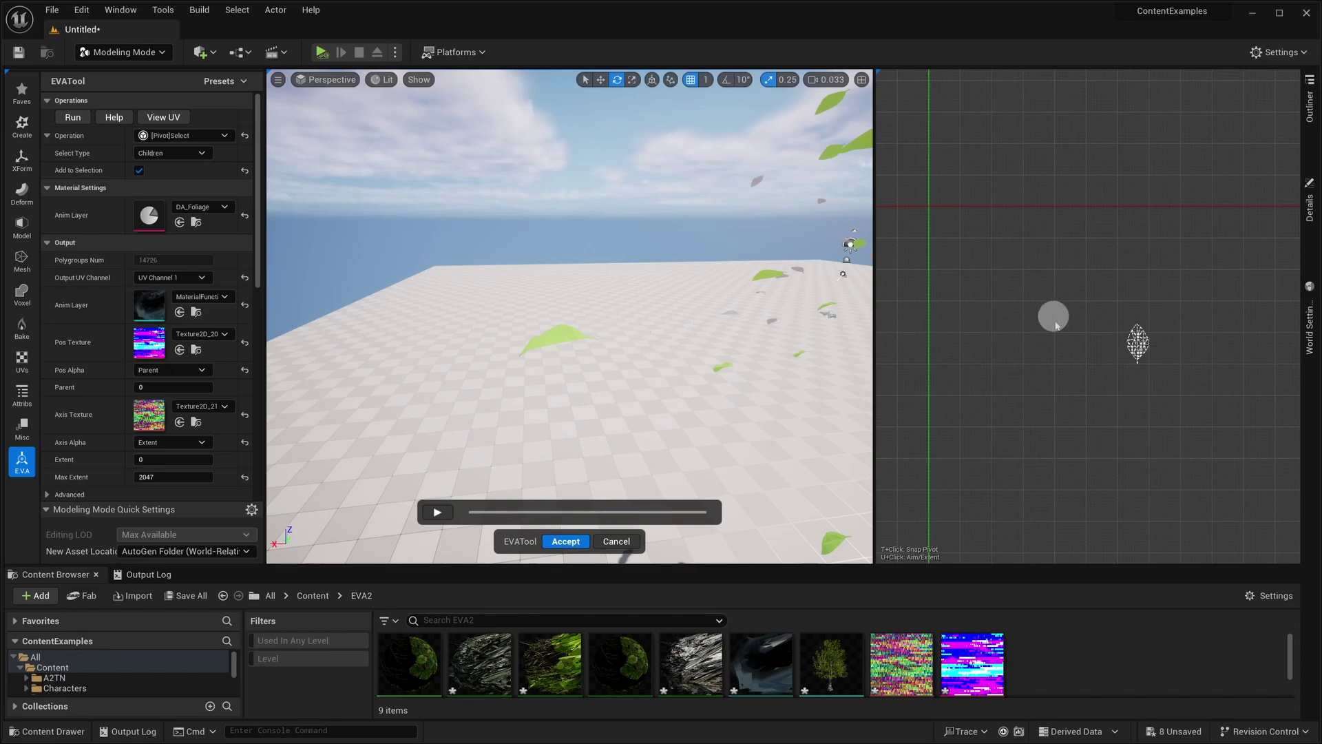
# Step: Undo the last hiding and select all the large and small twig elements in the UV layout
pyautogui.hotkey('ctrl', 'z')
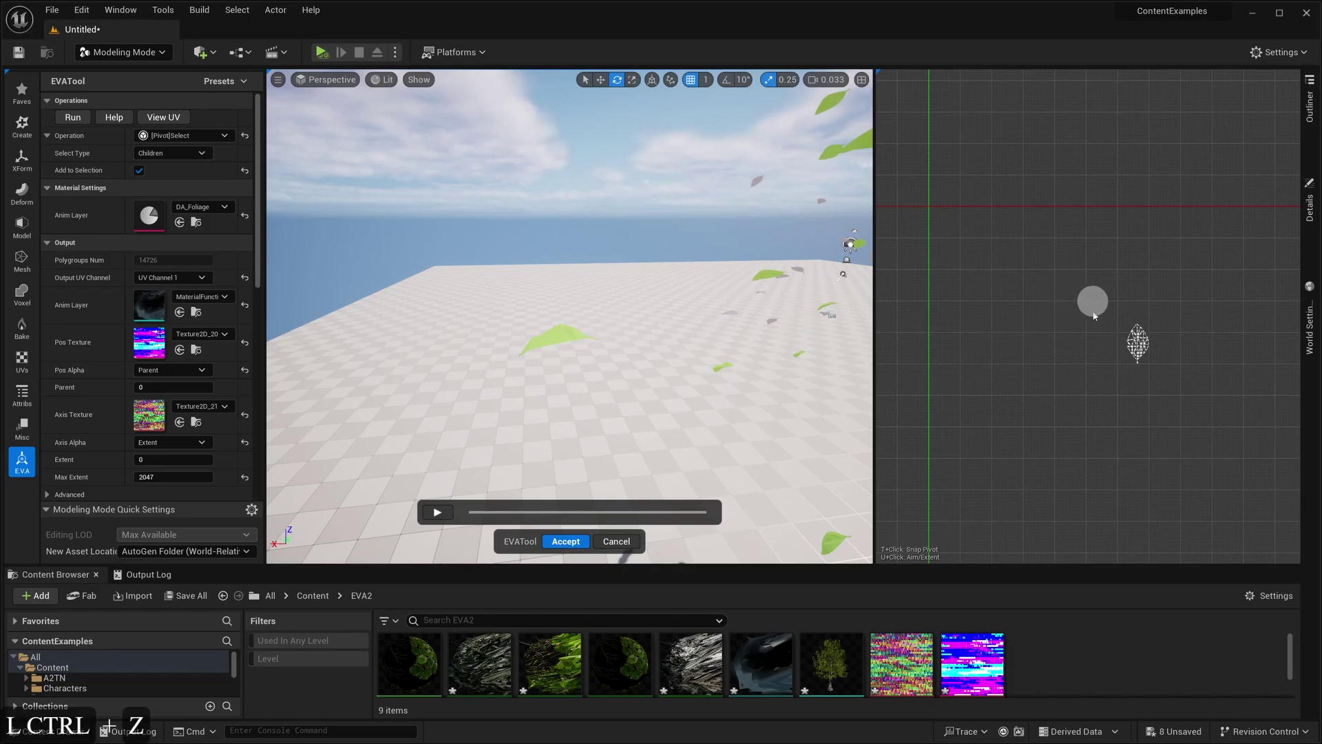
pyautogui.click(1103, 216)
pyautogui.moveTo(947, 214); pyautogui.dragTo(1066, 361)
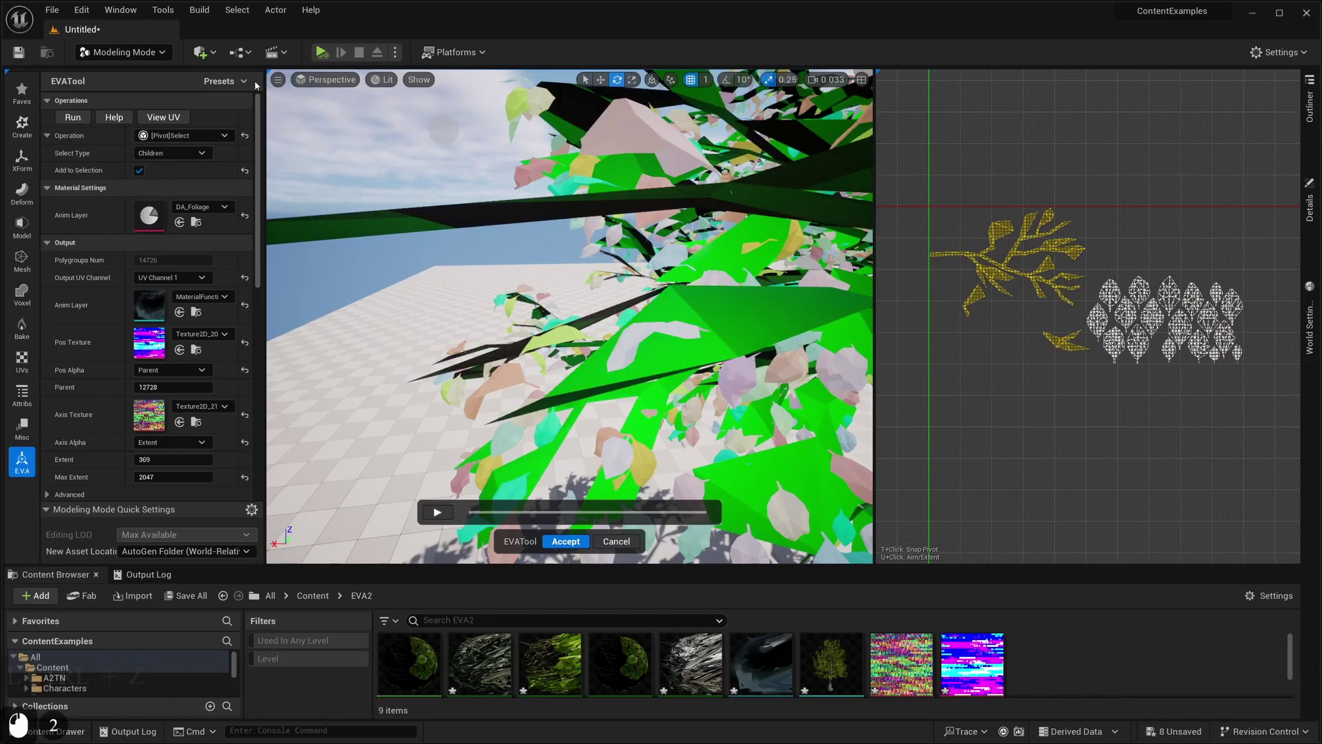
# Step: Parent the leftover leaves to the selected twigs by running [Pivot]Parent with Parent Op Connect and Connect Max Dist 10
pyautogui.click(183, 135)
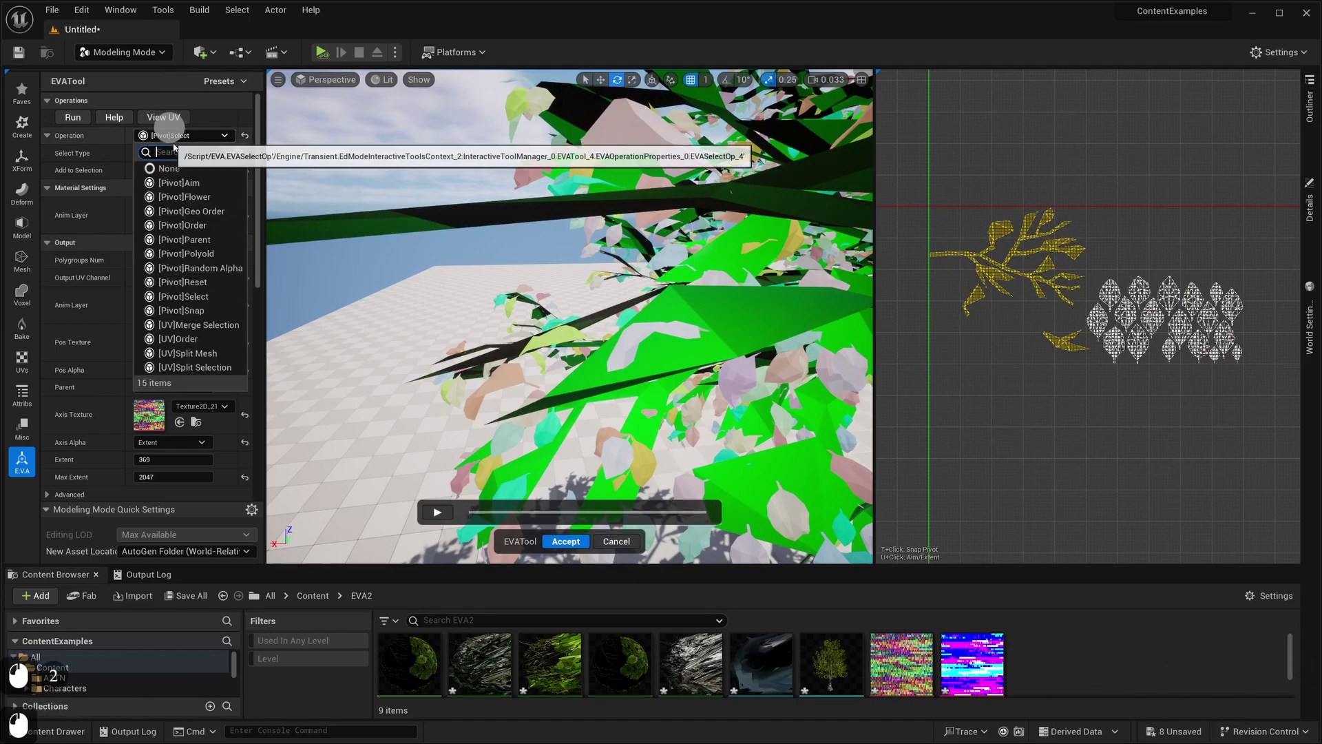
pyautogui.click(207, 239)
pyautogui.click(172, 153)
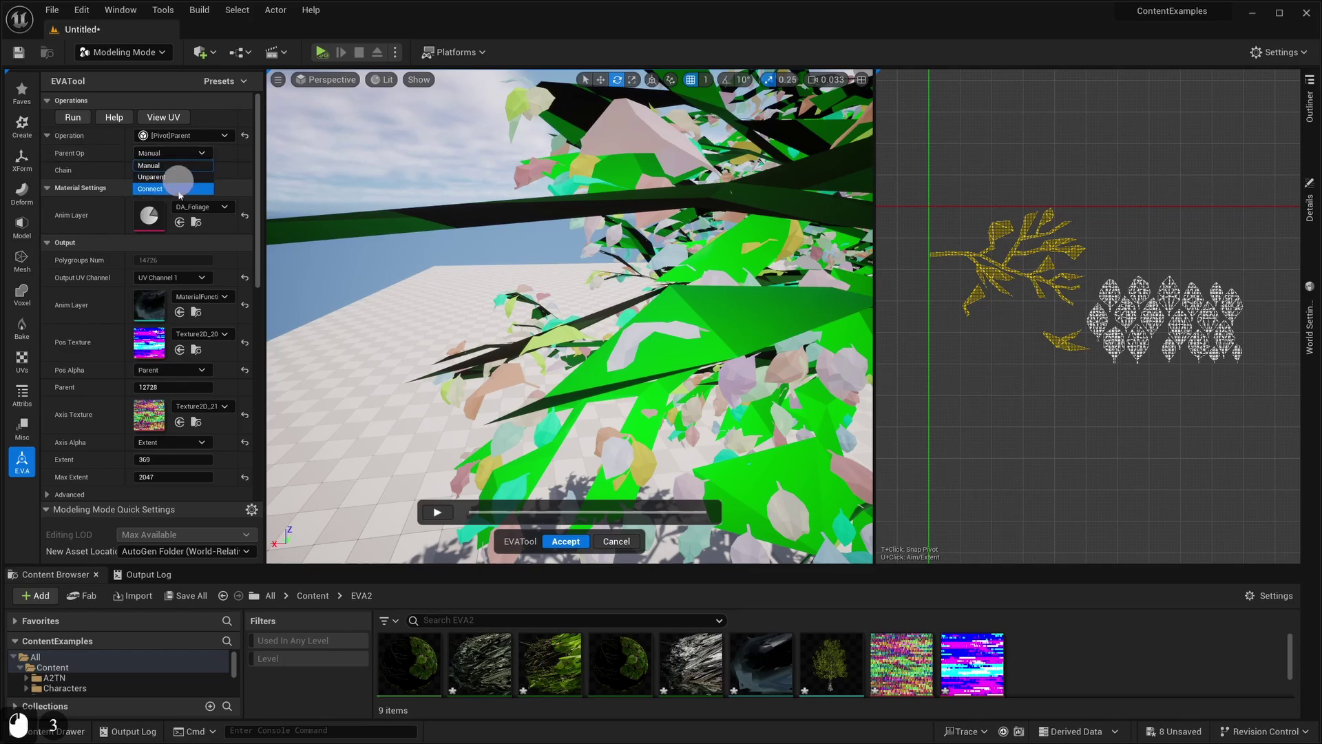
pyautogui.click(179, 190)
pyautogui.click(164, 170)
pyautogui.write('10.0')
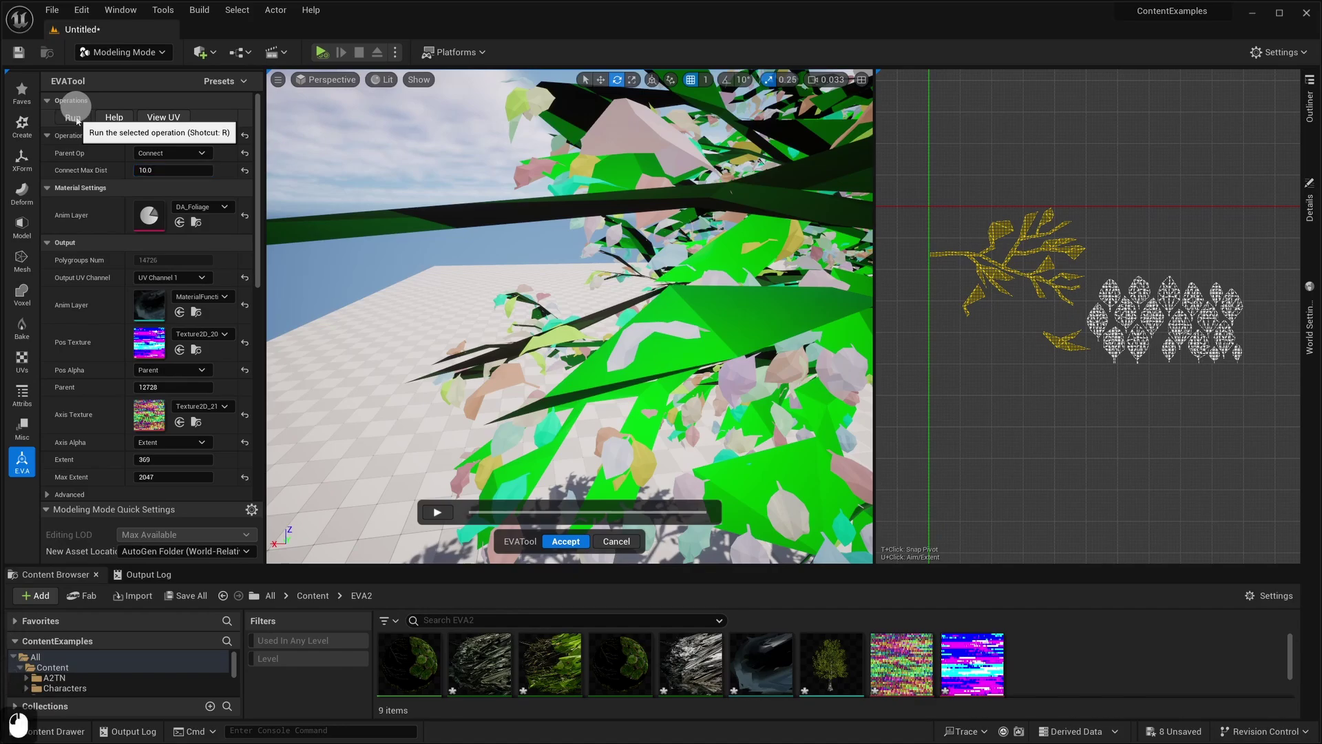
pyautogui.click(75, 117)
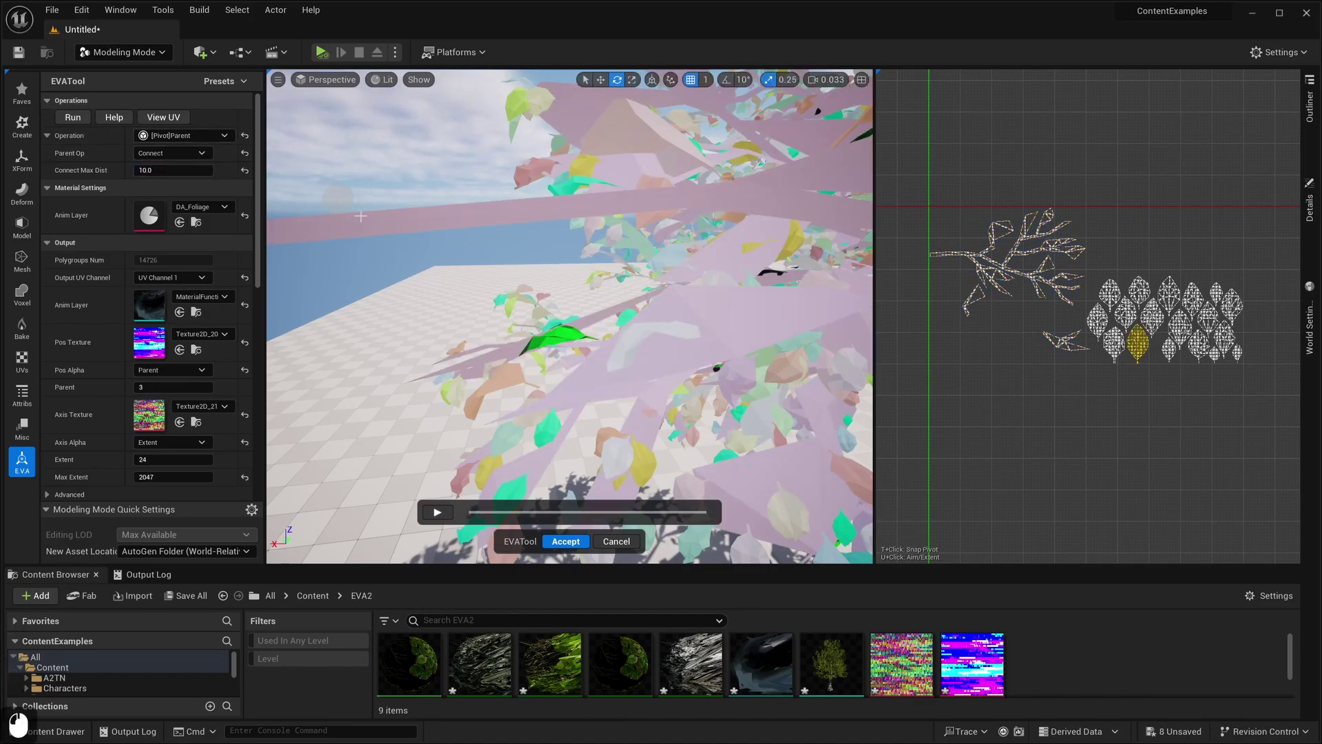
# Step: Recheck the leaf connections by selecting the large twigs, adding their children through repeated [Pivot]Select runs, and hiding the selection
pyautogui.click(953, 250)
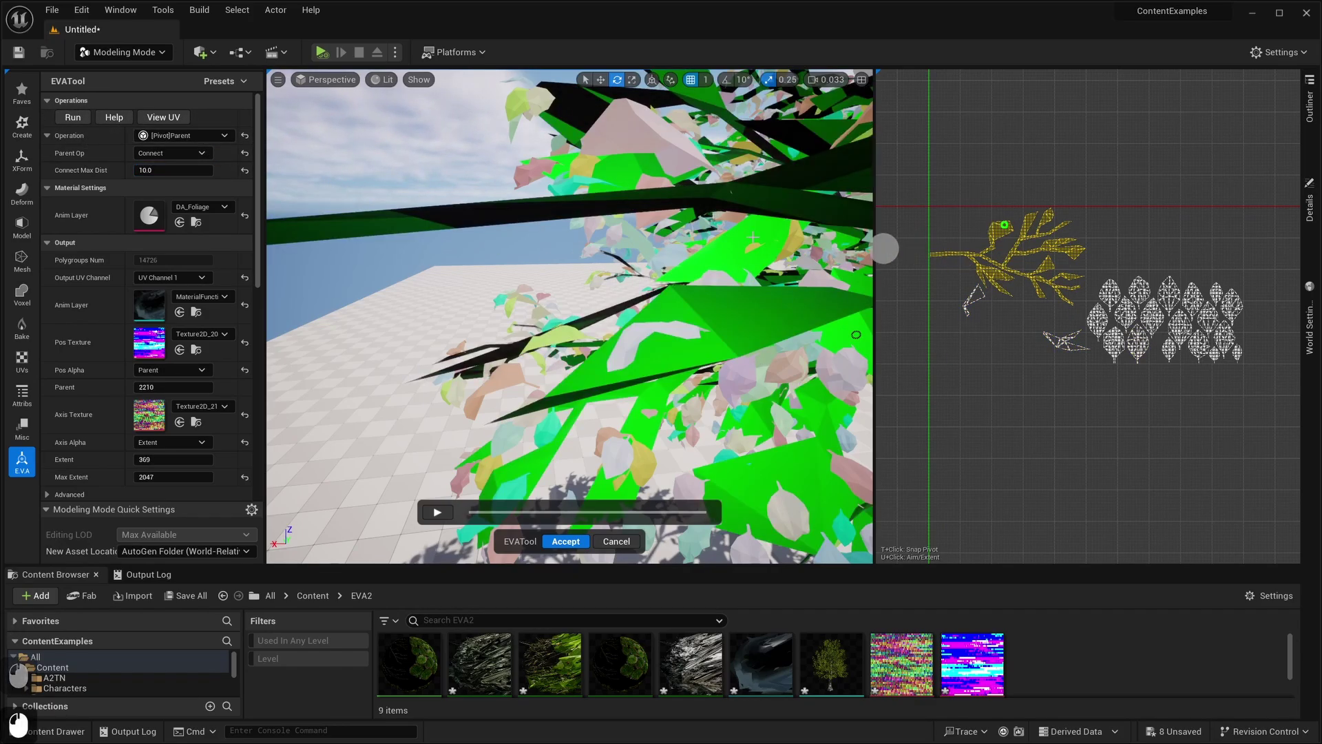
pyautogui.click(206, 135)
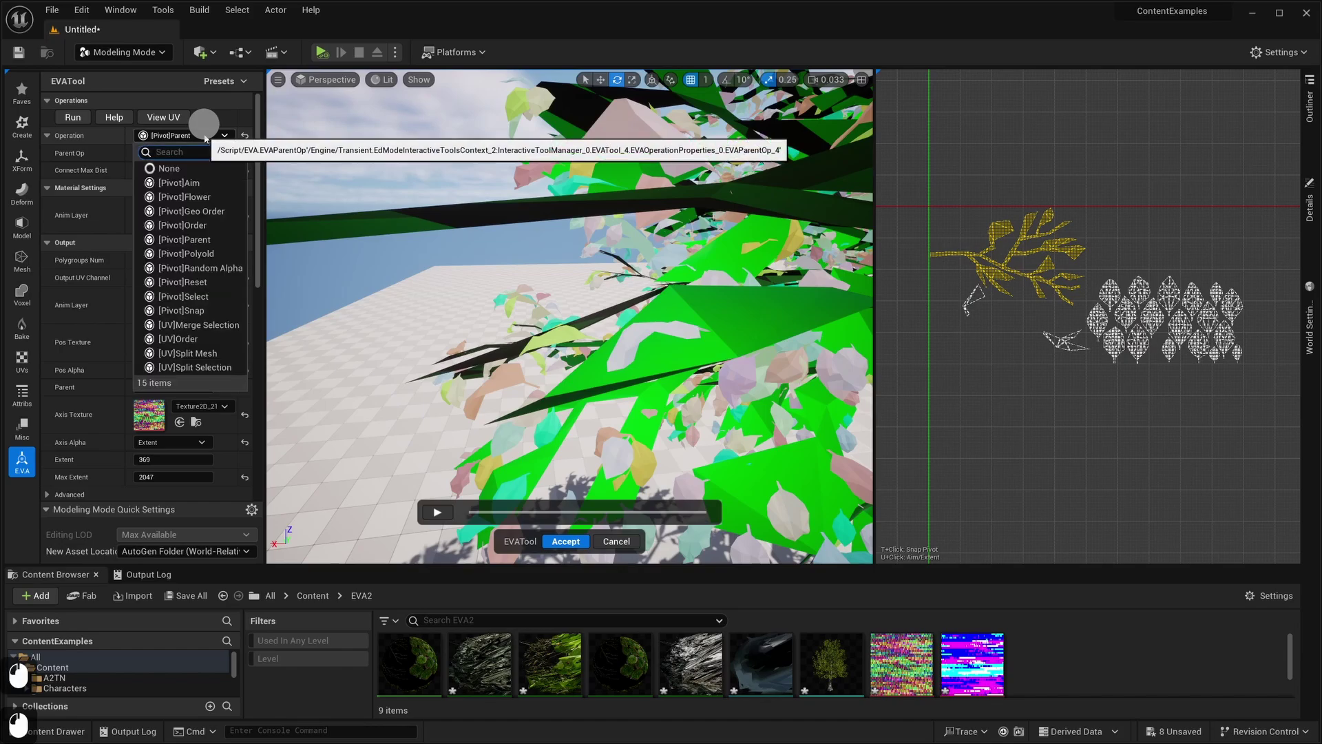
pyautogui.click(207, 296)
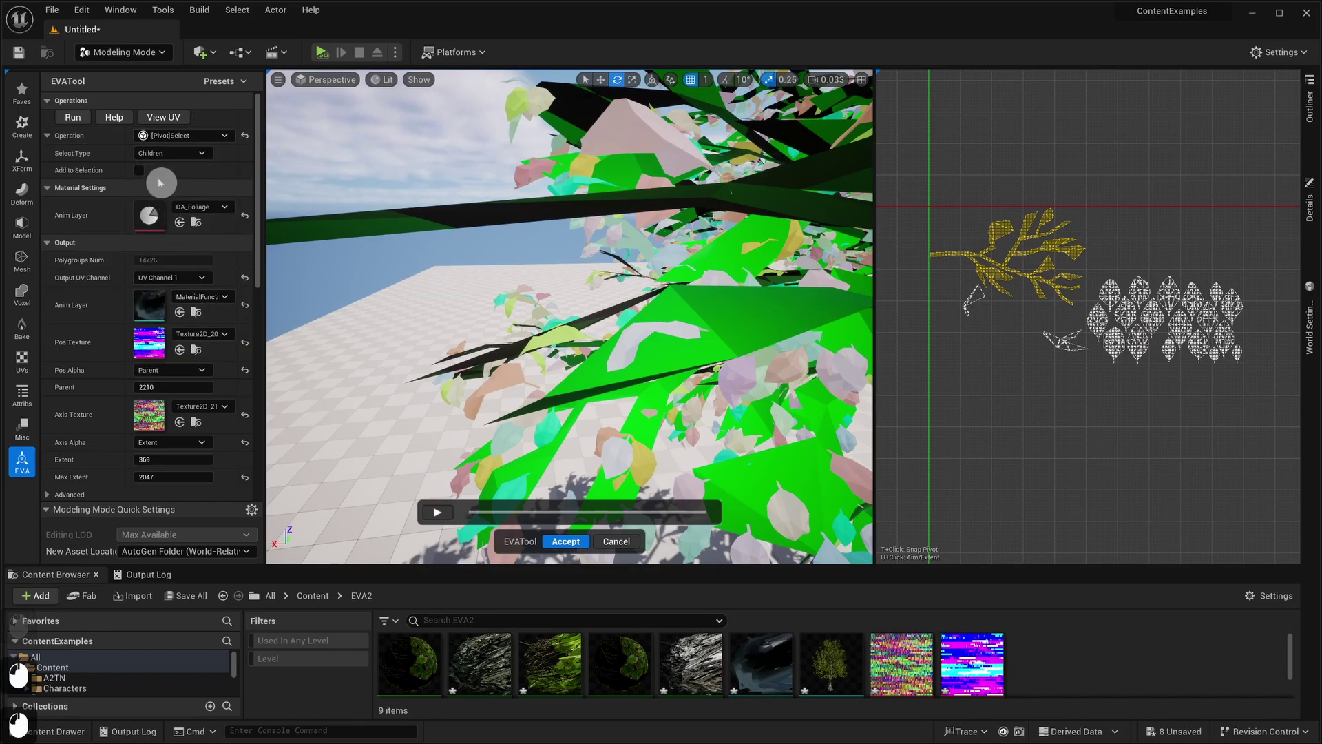
pyautogui.click(79, 120)
pyautogui.click(73, 119)
pyautogui.click(73, 120)
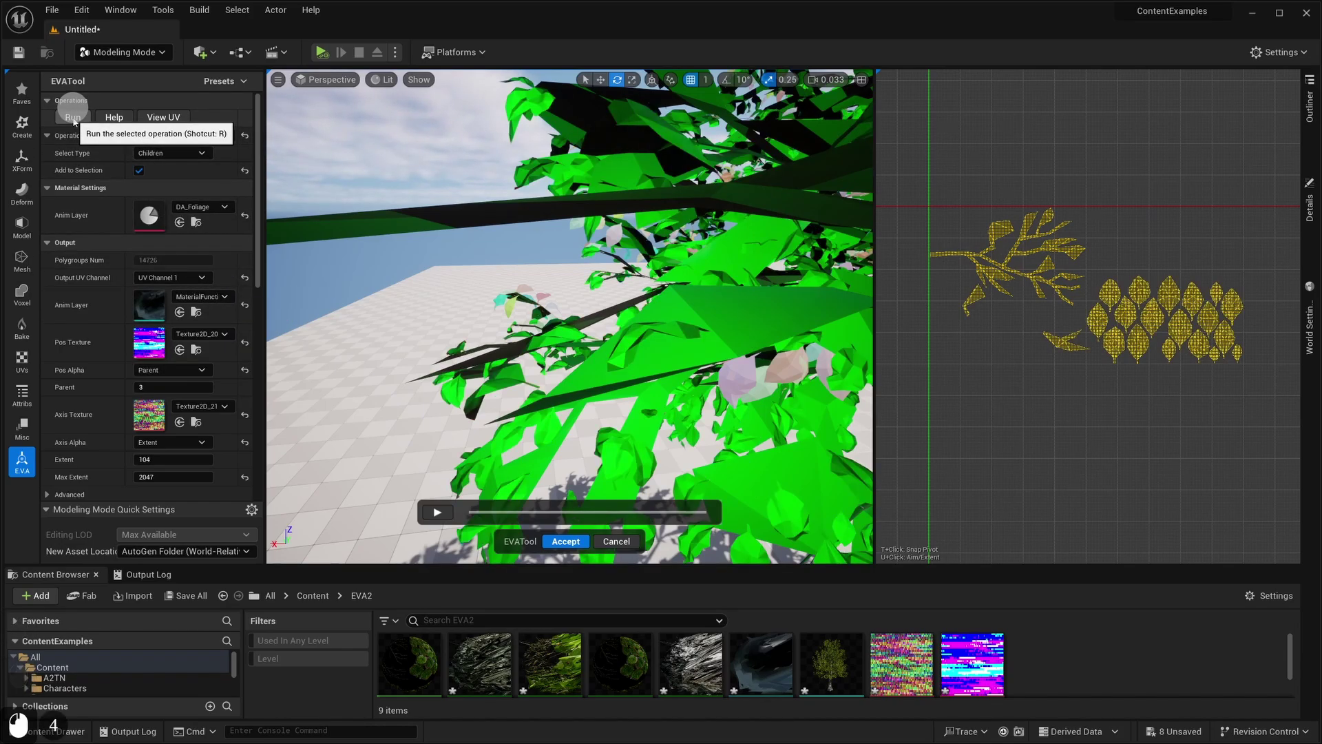
pyautogui.press('h')
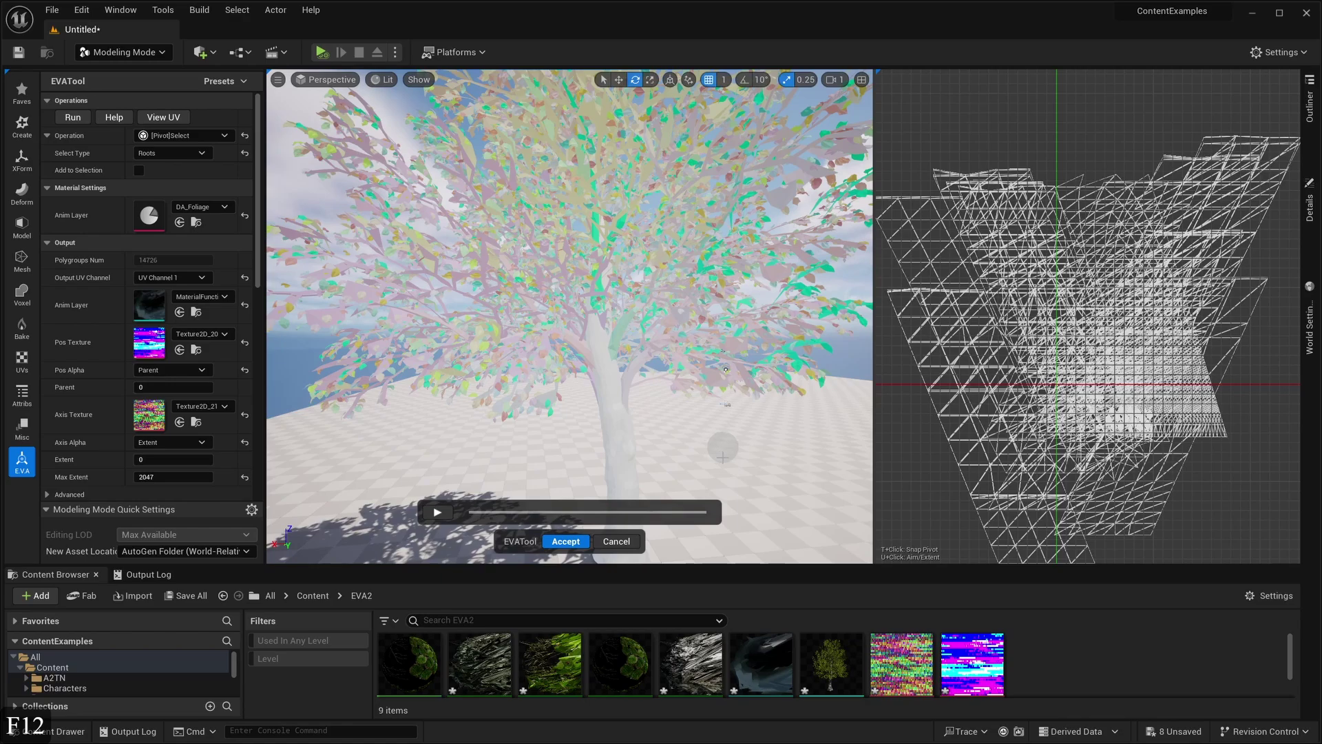
# Step: Examine the hierarchy colours of the whole tree from the trunk and crown up close
pyautogui.moveTo(723, 456); pyautogui.dragTo(723, 448, button='right')
pyautogui.press('w')
pyautogui.press('s')
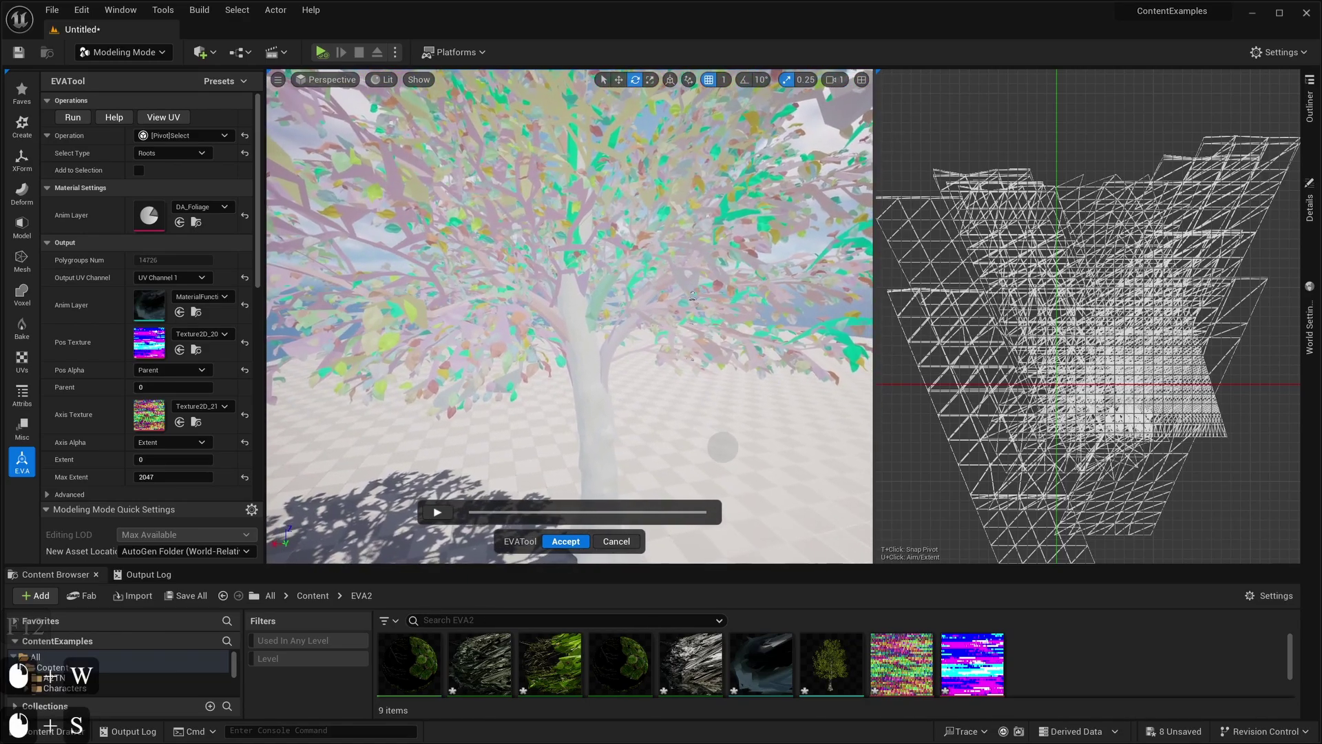
pyautogui.moveTo(692, 296); pyautogui.dragTo(690, 296, button='right')
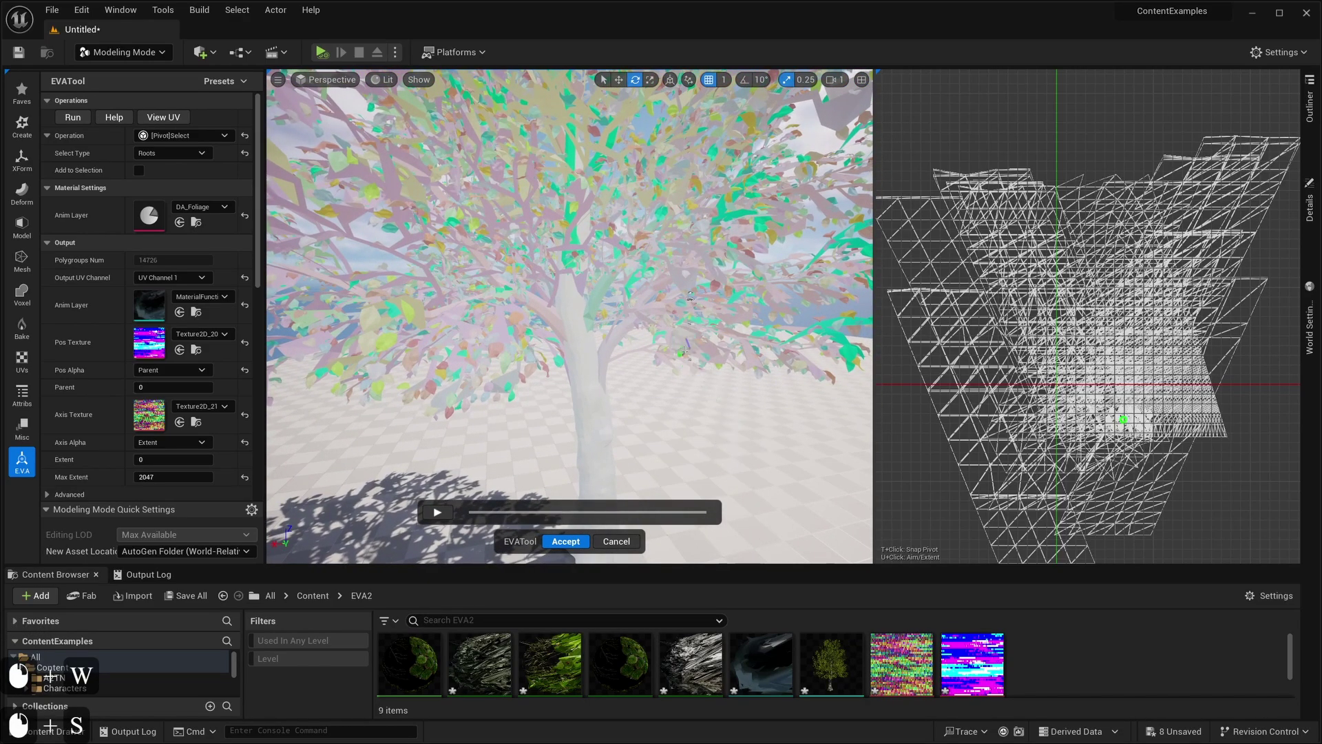
pyautogui.click(690, 296)
pyautogui.moveTo(682, 407)
pyautogui.mouseDown(button='right')
pyautogui.moveTo(671, 432)
pyautogui.moveTo(684, 408)
pyautogui.mouseUp(button='right')
pyautogui.press('d')
pyautogui.press('a')
pyautogui.press('w')
pyautogui.press('s')
pyautogui.press('q')
# Step: Run [Pivot]Select with Select Type Roots and leave only the selected root elements displayed
pyautogui.click(185, 129)
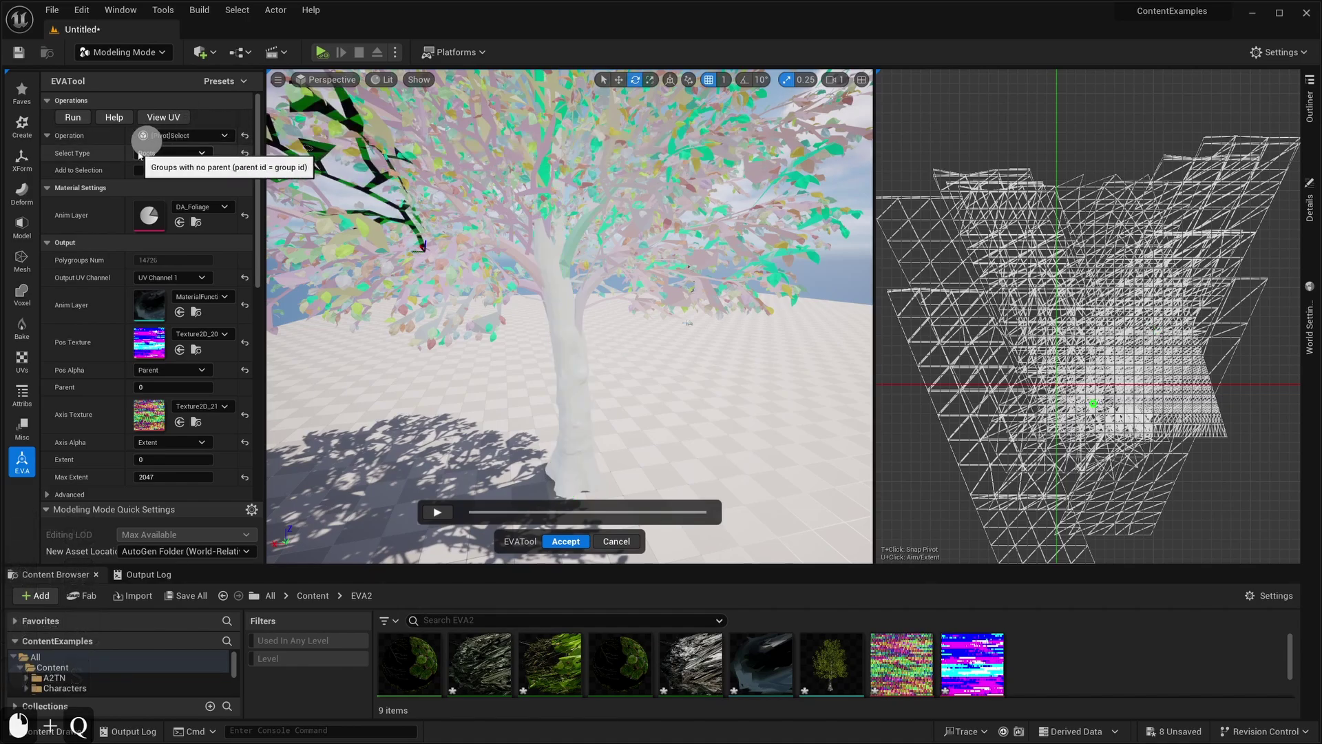
pyautogui.moveTo(732, 369); pyautogui.dragTo(794, 406, button='right')
pyautogui.press('s')
pyautogui.press('w')
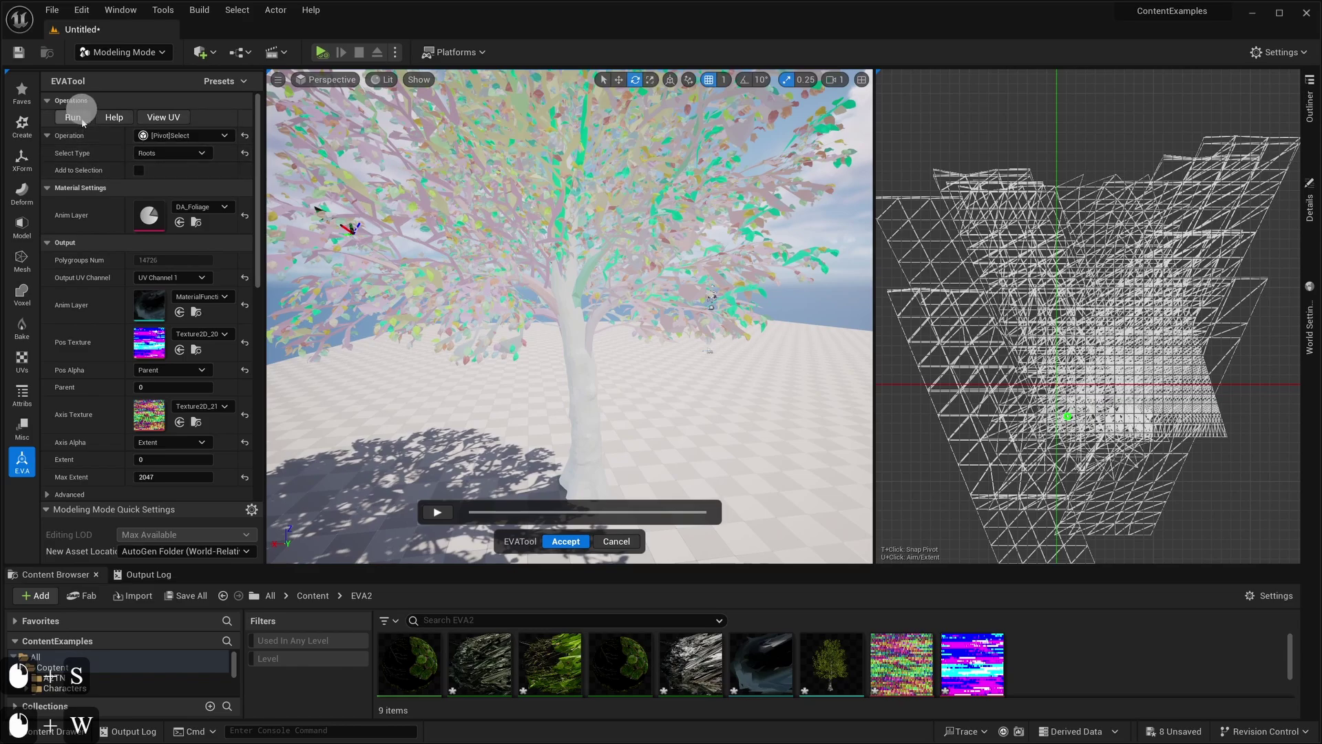
pyautogui.click(73, 118)
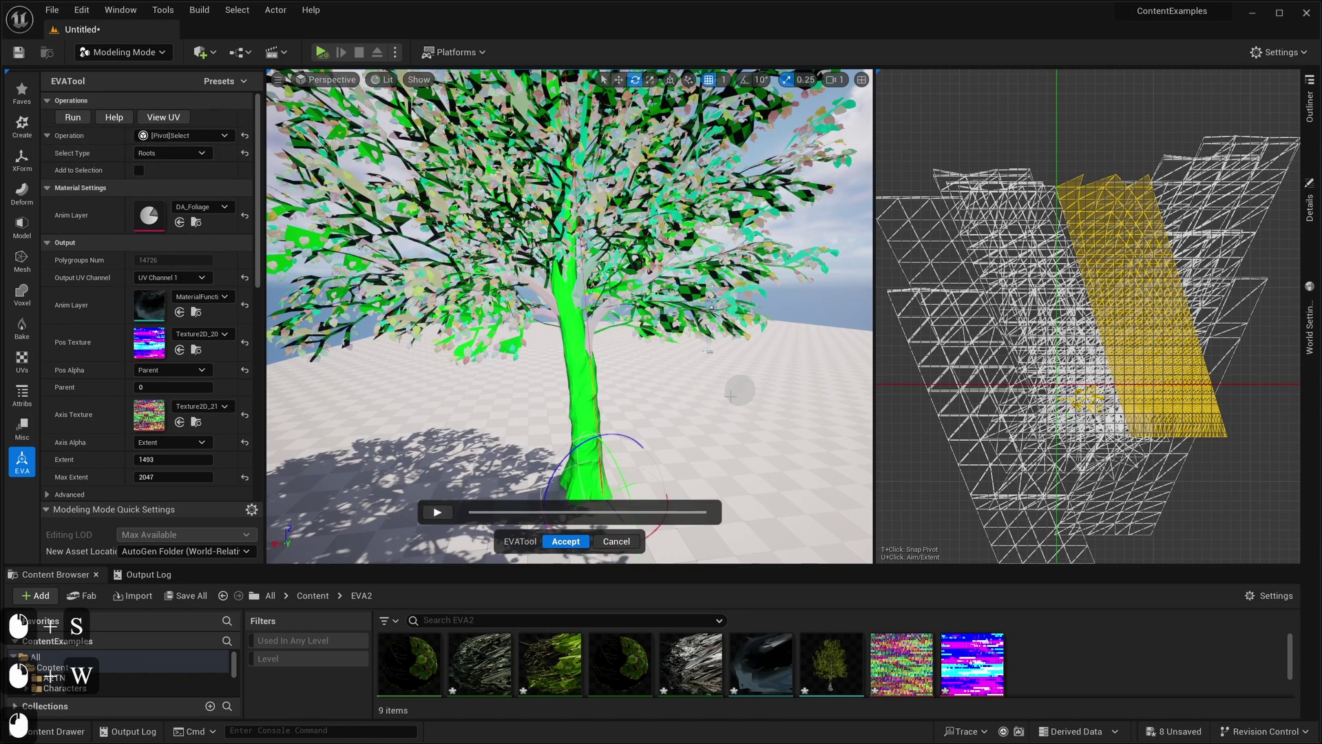
pyautogui.hotkey('ctrl', 'h')
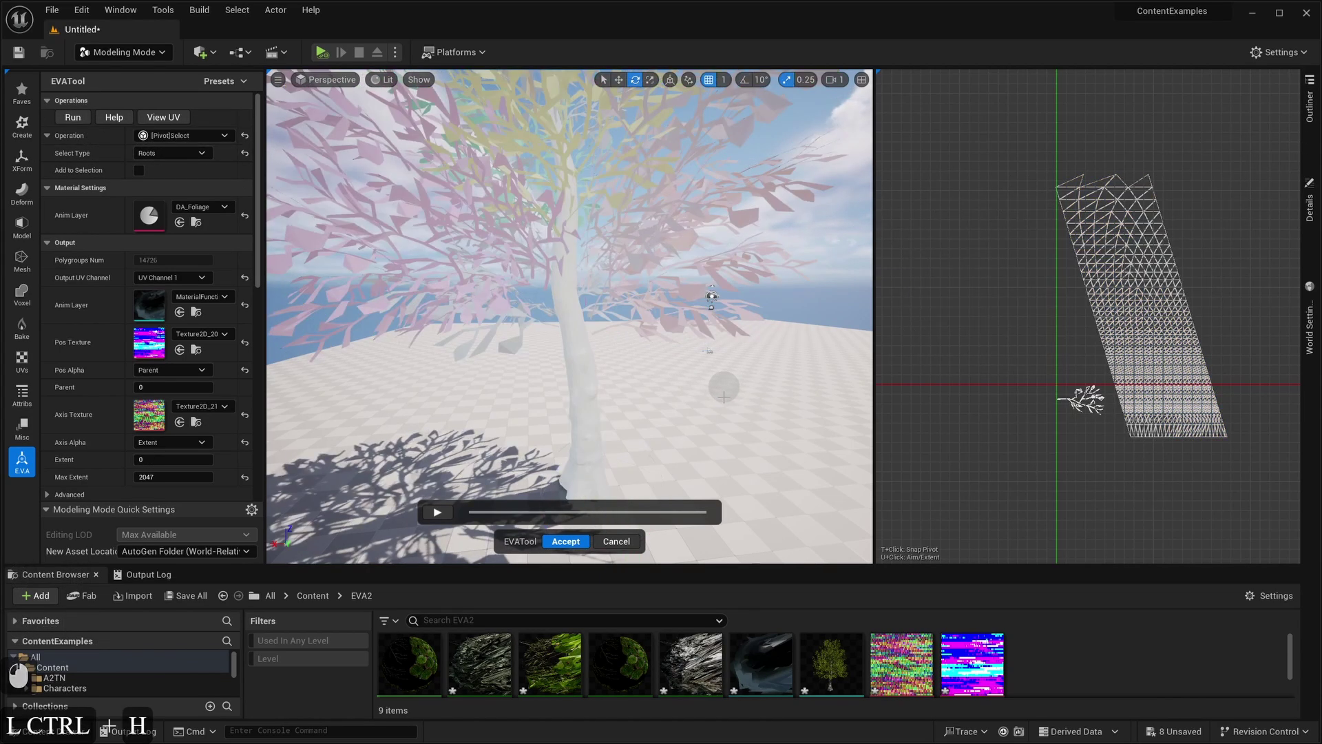
# Step: Select the unparented twig elements in the UV layout, leaving the trunk unselected
pyautogui.moveTo(724, 397); pyautogui.dragTo(690, 406, button='right')
pyautogui.scroll(5, 1090, 400)
pyautogui.moveTo(1002, 345); pyautogui.dragTo(1100, 437)
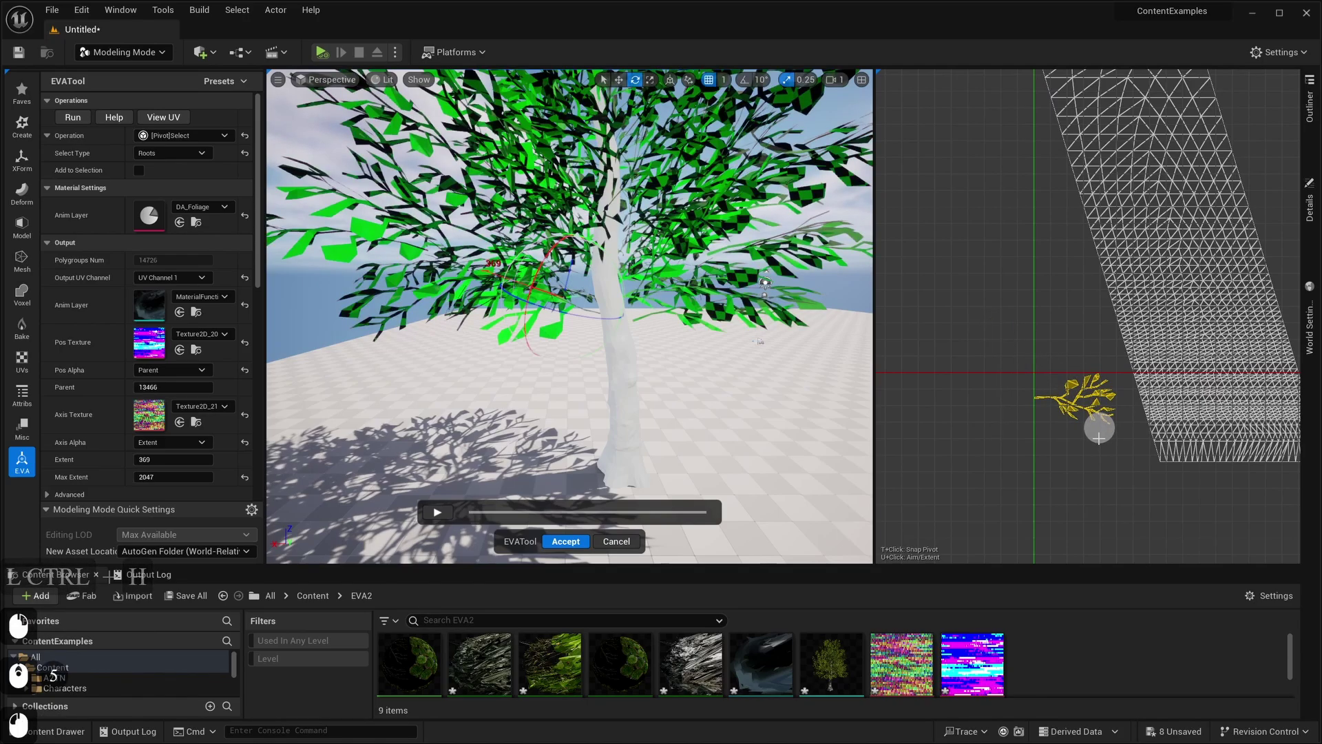
pyautogui.click(1186, 215)
# Step: Redisplay the whole tree and hide only the trunk element
pyautogui.hotkey('q', 'F12')
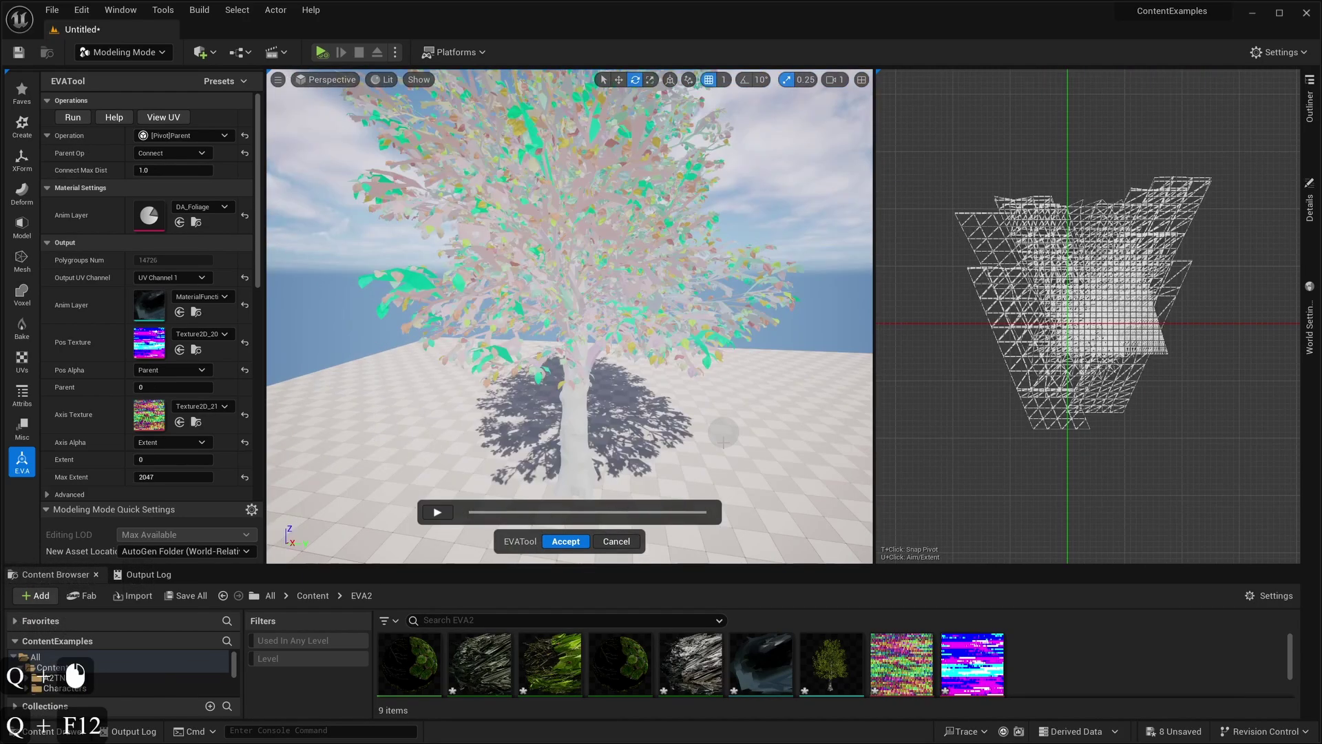
pyautogui.click(596, 448)
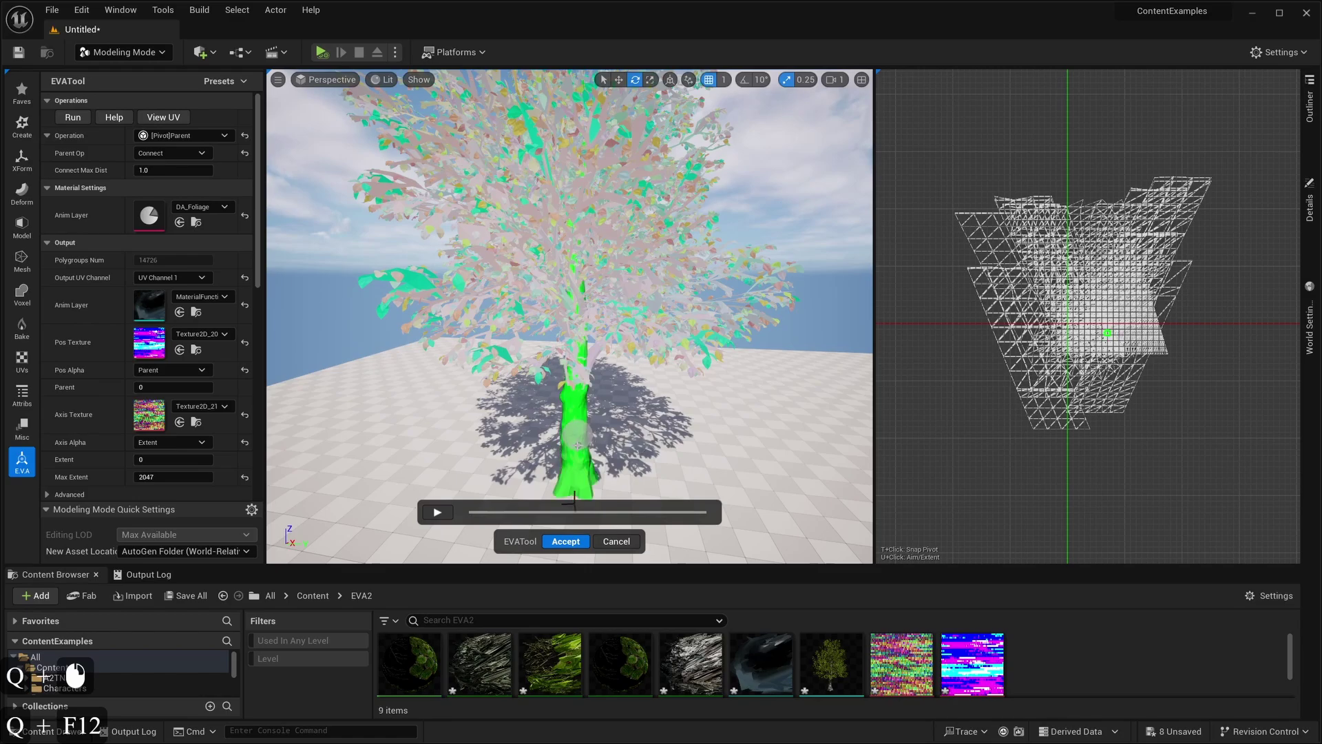
pyautogui.hotkey('q', 'h')
pyautogui.click(1035, 163)
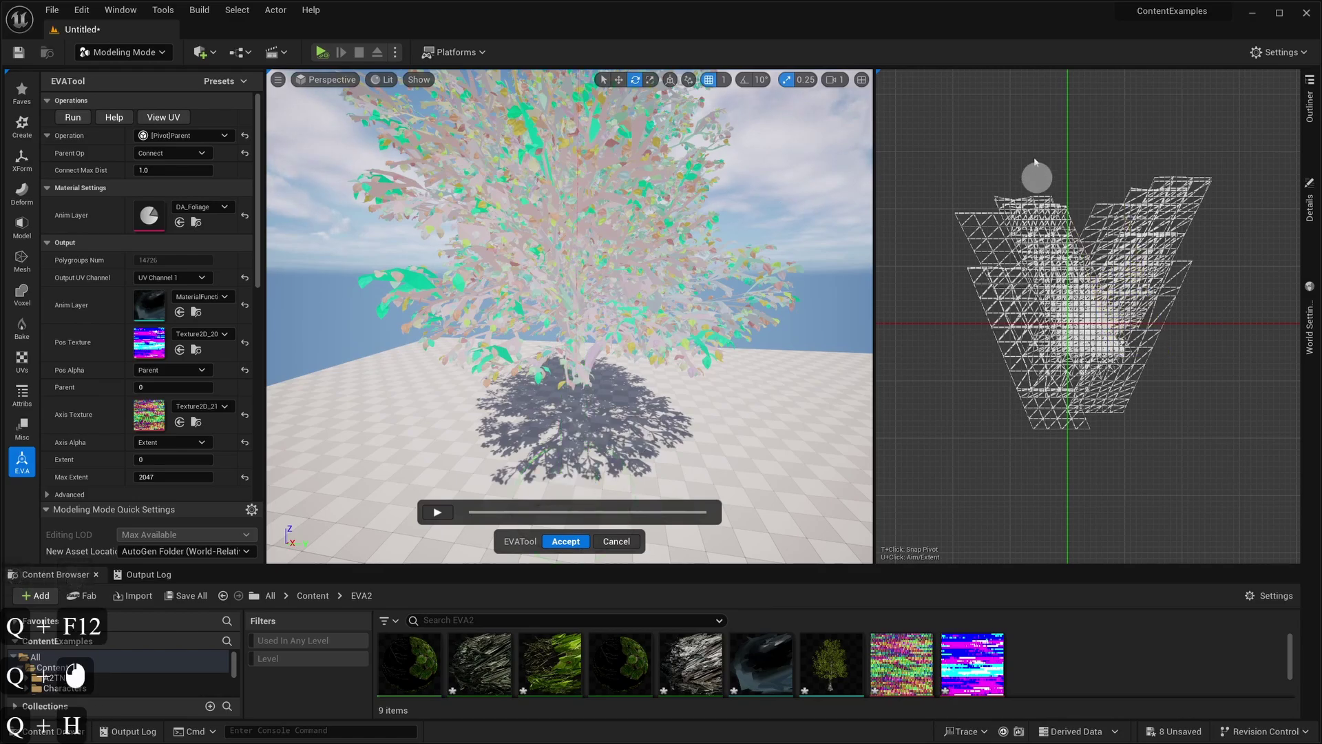
# Step: Select all displayed tree elements in the UV layout and set Connect Max Dist to 30 for the [Pivot]Parent operation
pyautogui.moveTo(932, 138); pyautogui.dragTo(1236, 362)
pyautogui.press('d')
pyautogui.moveTo(778, 439); pyautogui.dragTo(777, 439, button='right')
pyautogui.press('w')
pyautogui.press('s')
pyautogui.click(173, 162)
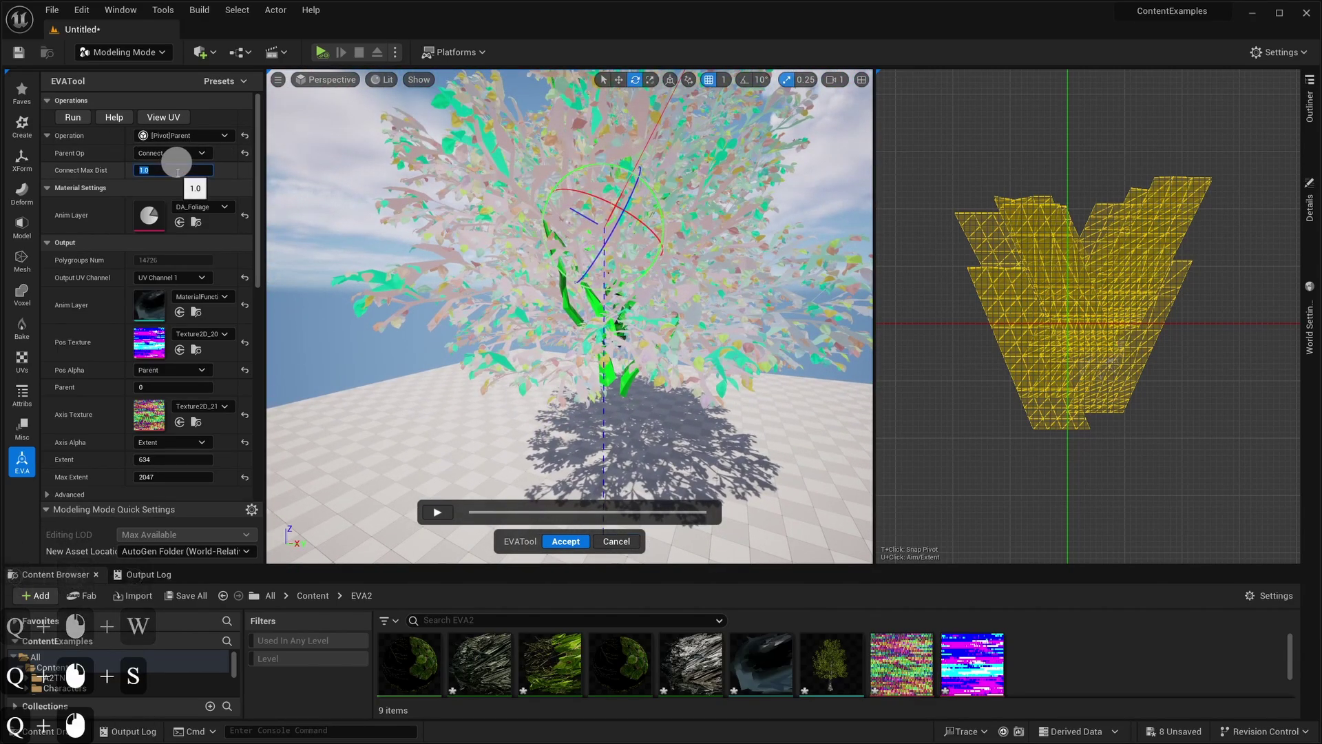
pyautogui.click(177, 169)
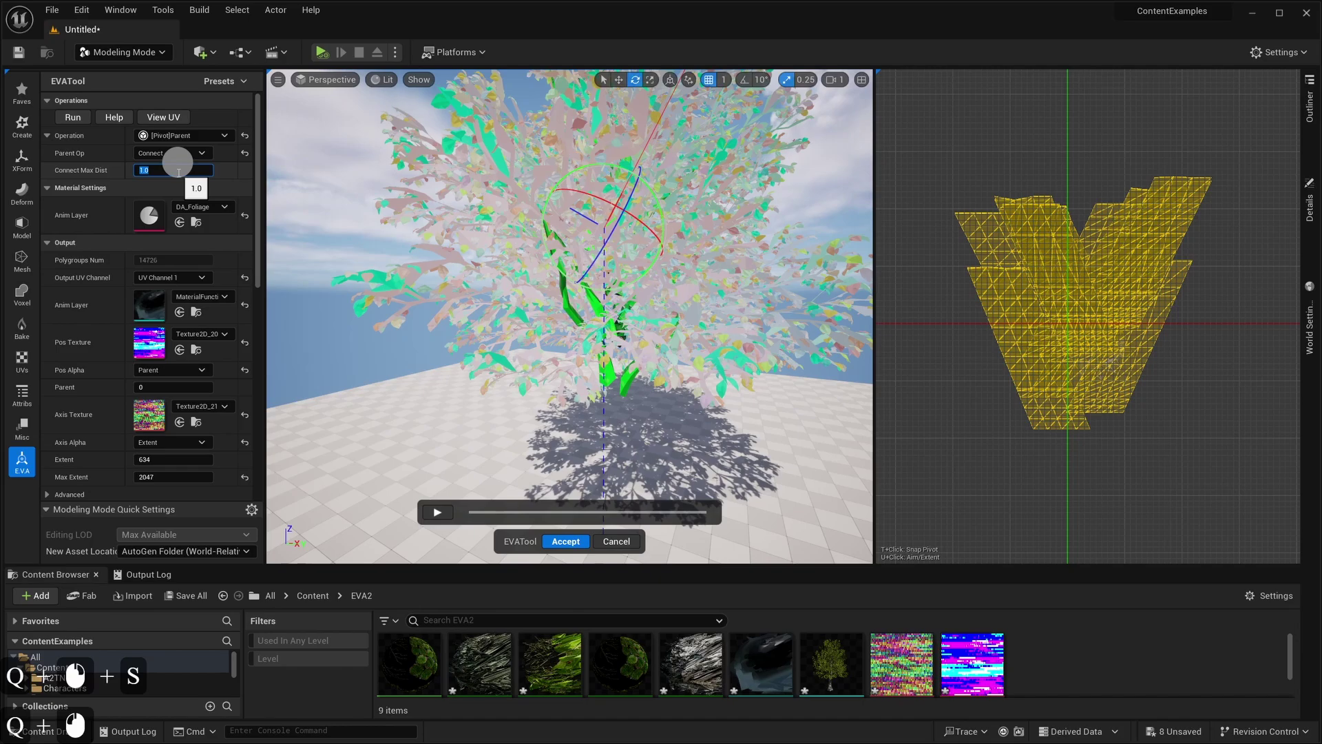
pyautogui.write('30')
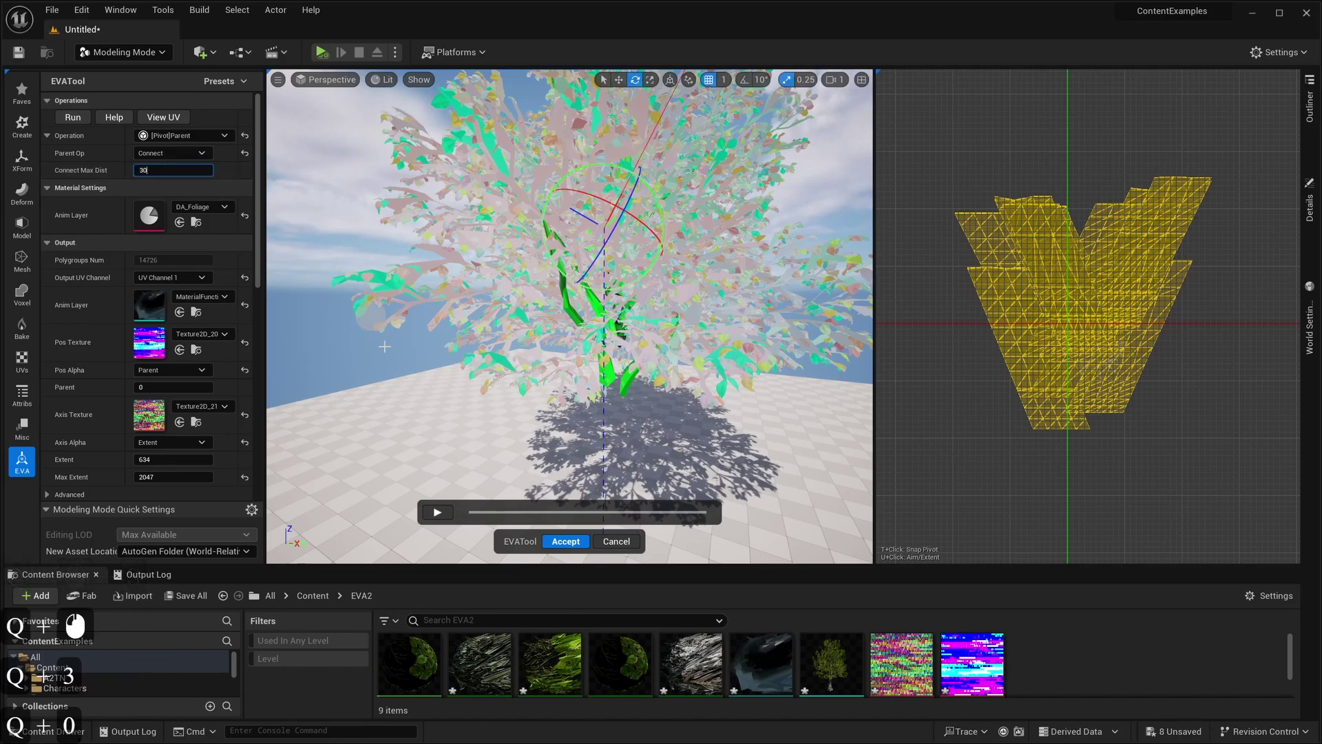
# Step: Examine the selected unparented branches inside the crown up close and from a distance
pyautogui.moveTo(398, 374); pyautogui.dragTo(403, 381, button='right')
pyautogui.press('w')
pyautogui.press('a')
pyautogui.press('d')
pyautogui.press('w')
pyautogui.press('e')
pyautogui.press('s')
pyautogui.press('a')
pyautogui.press('s')
pyautogui.press('w')
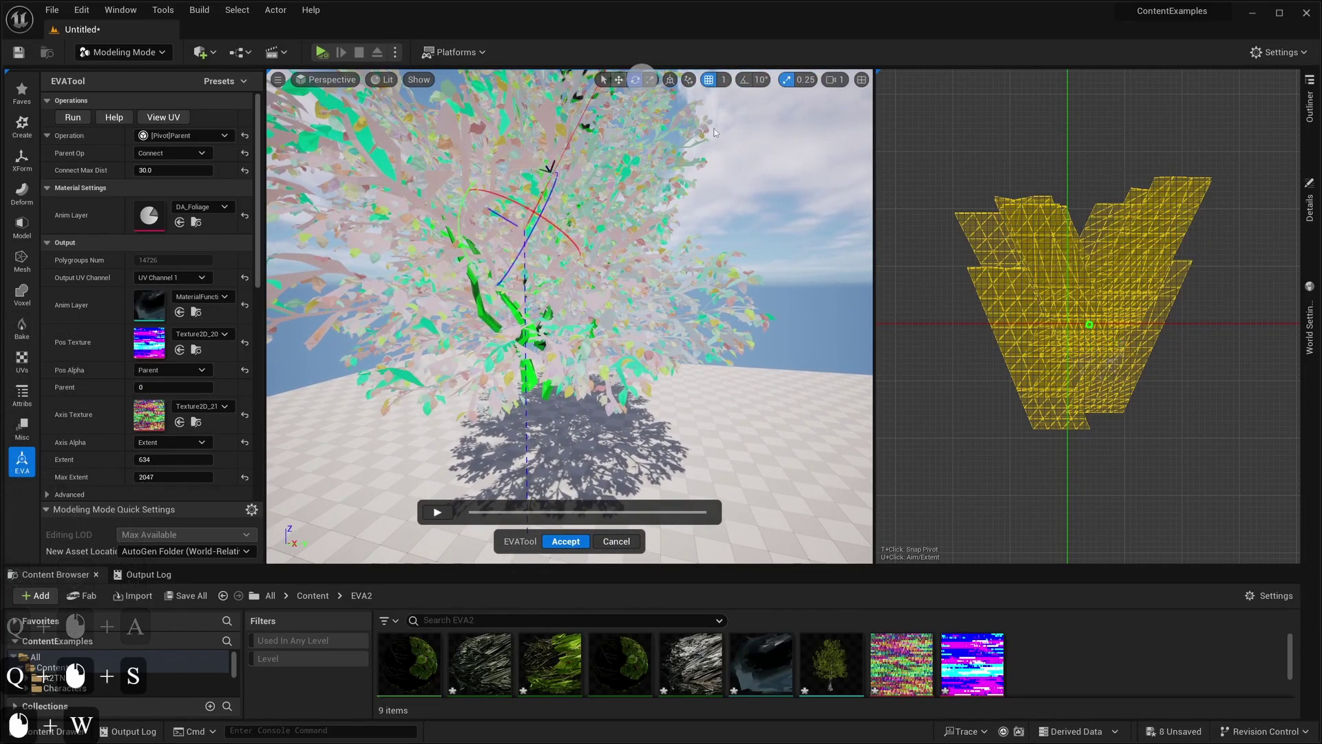
pyautogui.moveTo(590, 452); pyautogui.dragTo(591, 452, button='right')
pyautogui.press('s')
pyautogui.press('d')
pyautogui.press('w')
pyautogui.press('a')
pyautogui.press('e')
pyautogui.press('s')
pyautogui.press('q')
pyautogui.press('w')
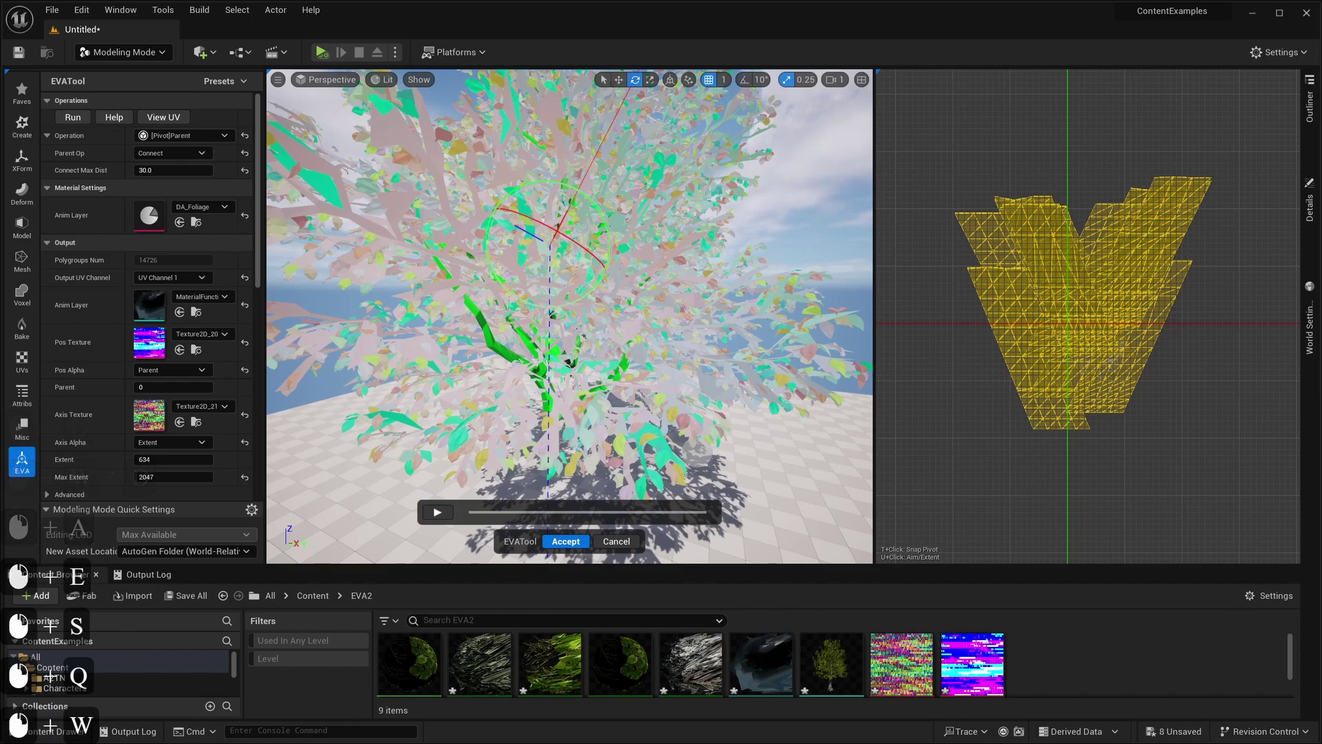
pyautogui.moveTo(701, 458); pyautogui.dragTo(700, 458, button='right')
pyautogui.press('s')
pyautogui.press('q')
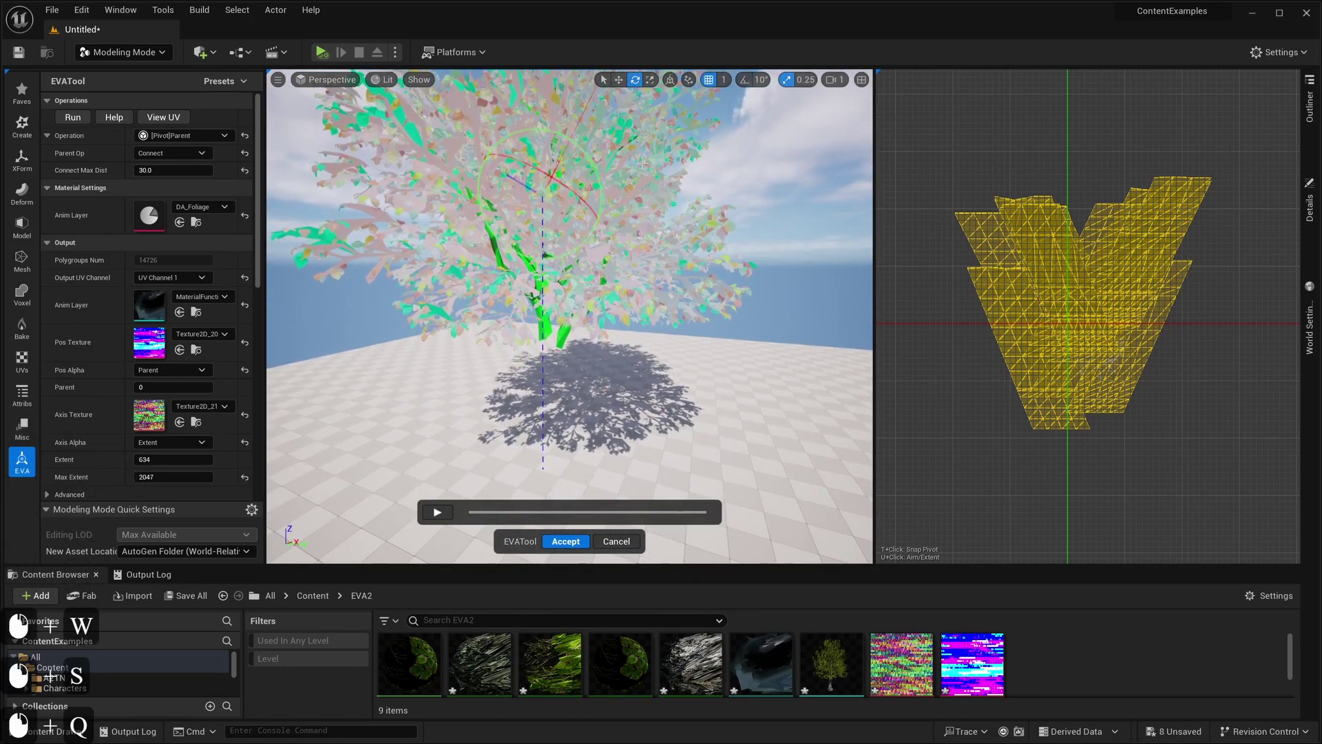
pyautogui.moveTo(685, 358); pyautogui.dragTo(678, 397, button='right')
pyautogui.press('e')
pyautogui.press('s')
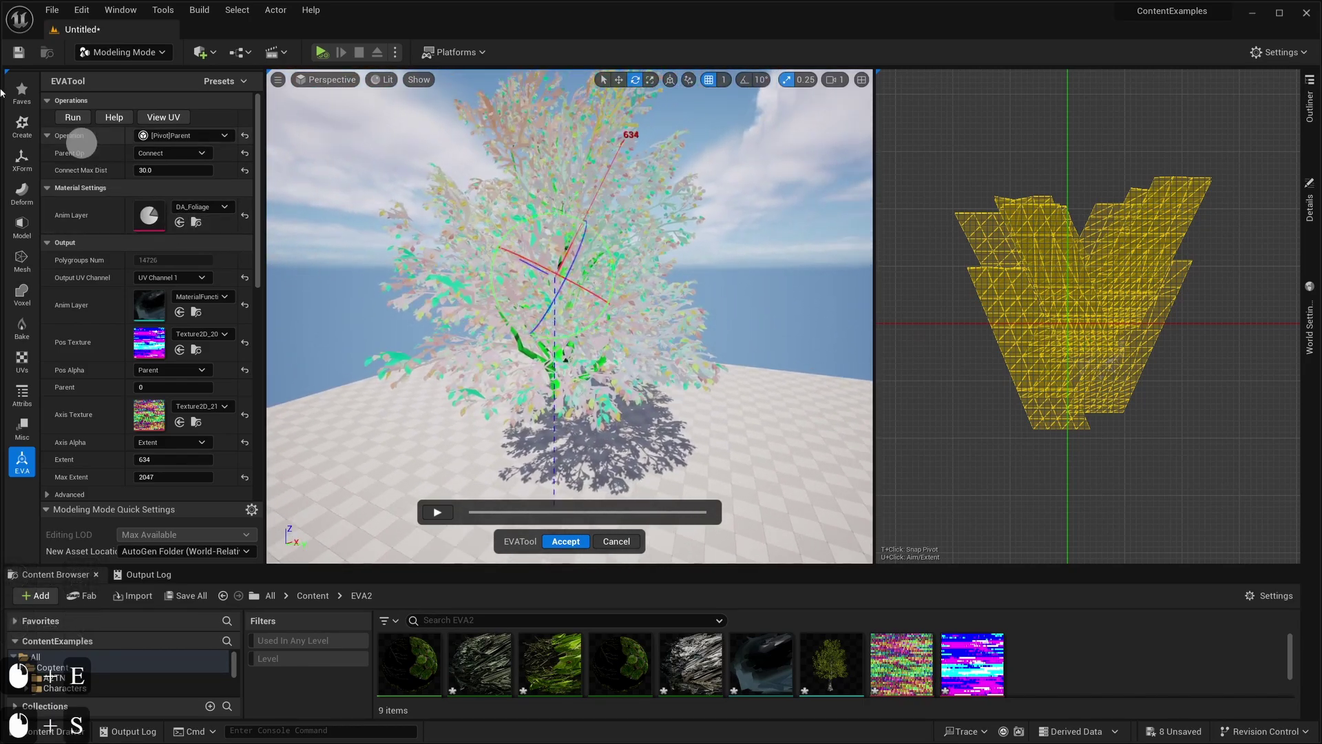
# Step: Run [Pivot]Parent with Connect on the selected branches and clear the selection
pyautogui.click(74, 117)
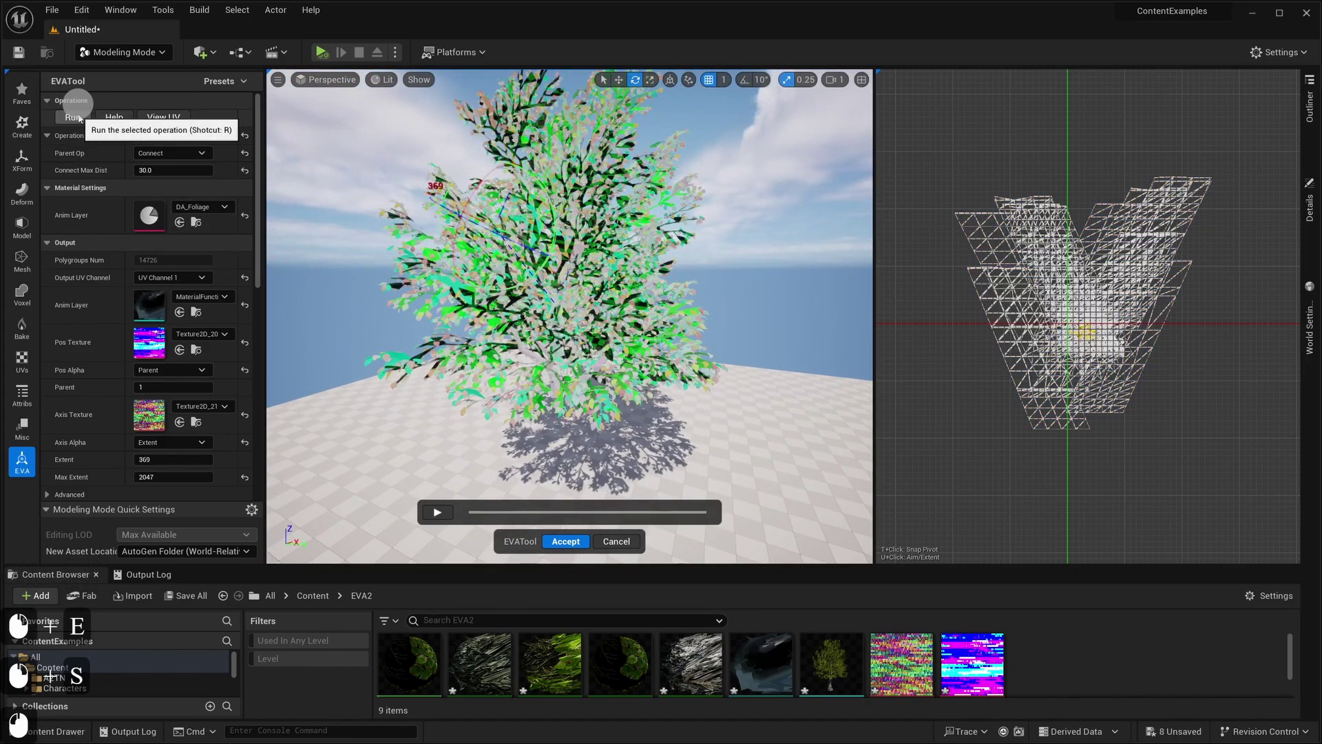
pyautogui.click(930, 444)
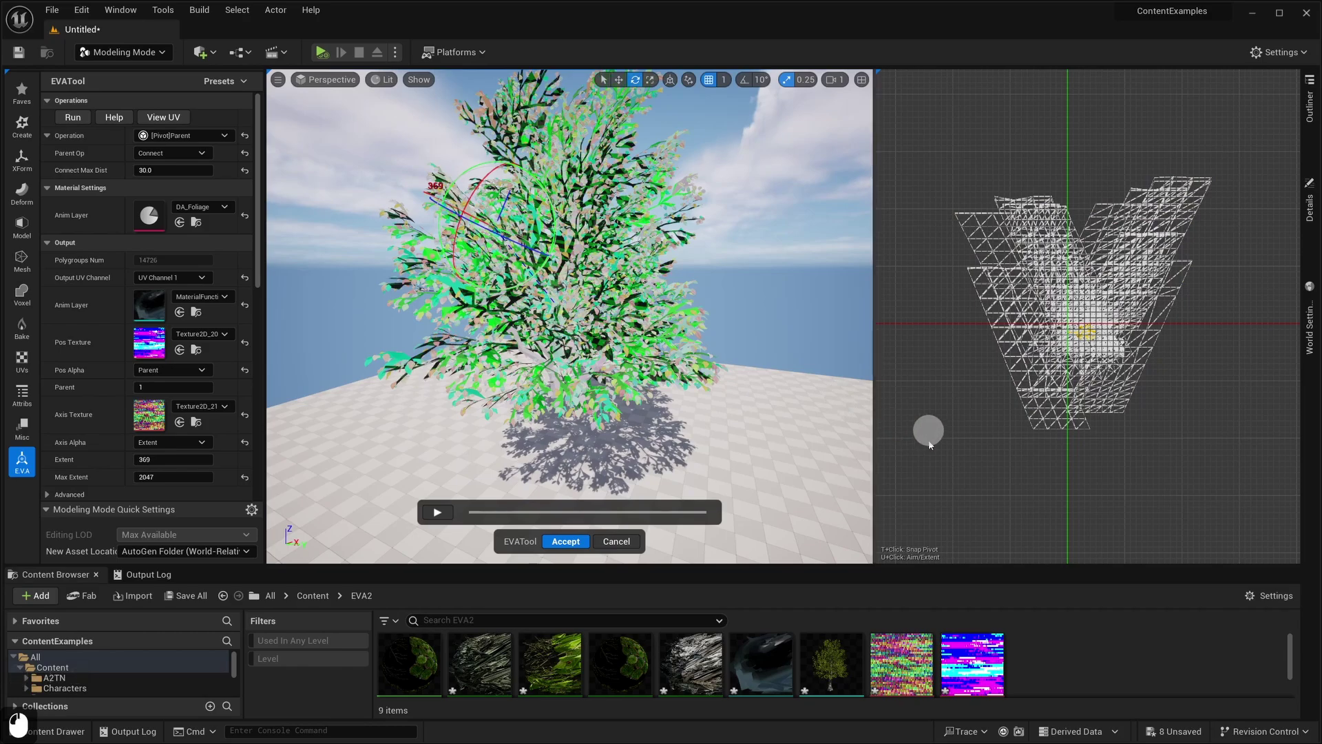
pyautogui.click(930, 444)
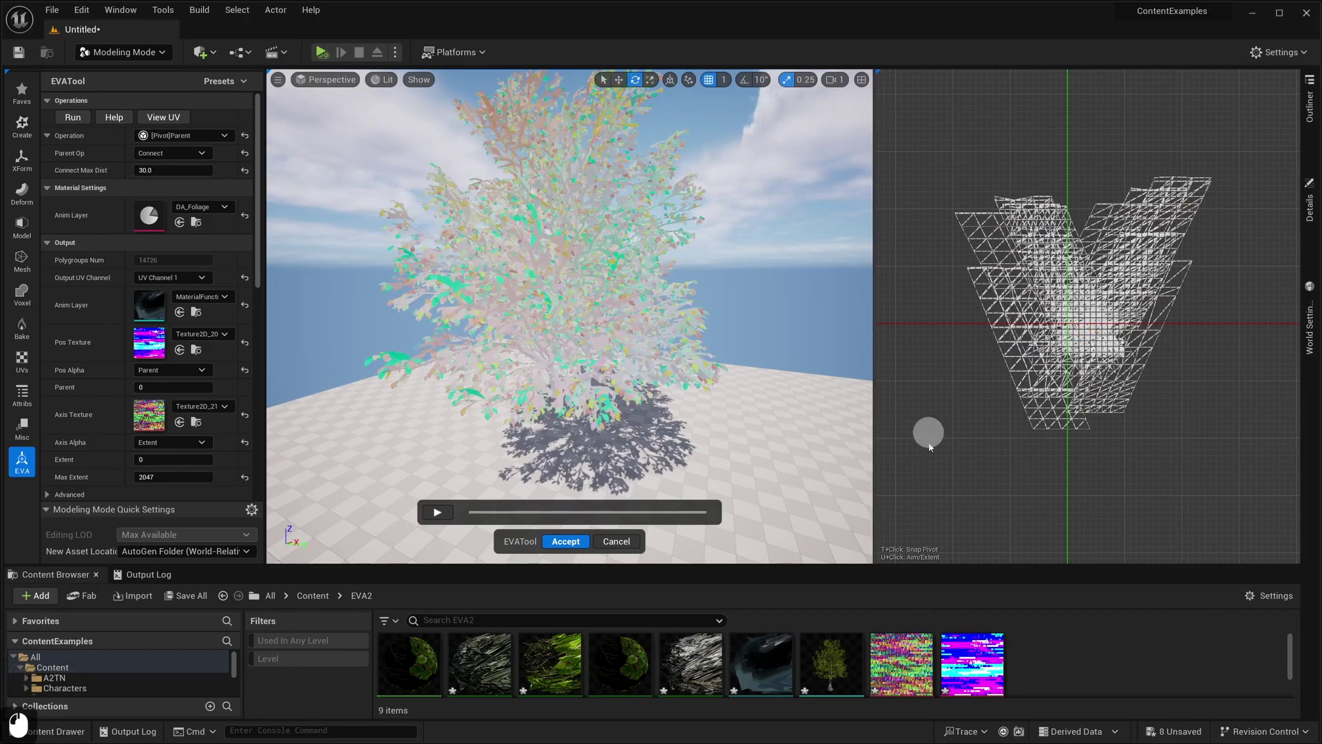
# Step: Redisplay the hidden trunk and select it in the 3D view
pyautogui.press('h')
pyautogui.press('w')
pyautogui.moveTo(744, 409); pyautogui.dragTo(673, 397, button='right')
pyautogui.press('q')
pyautogui.click(588, 424)
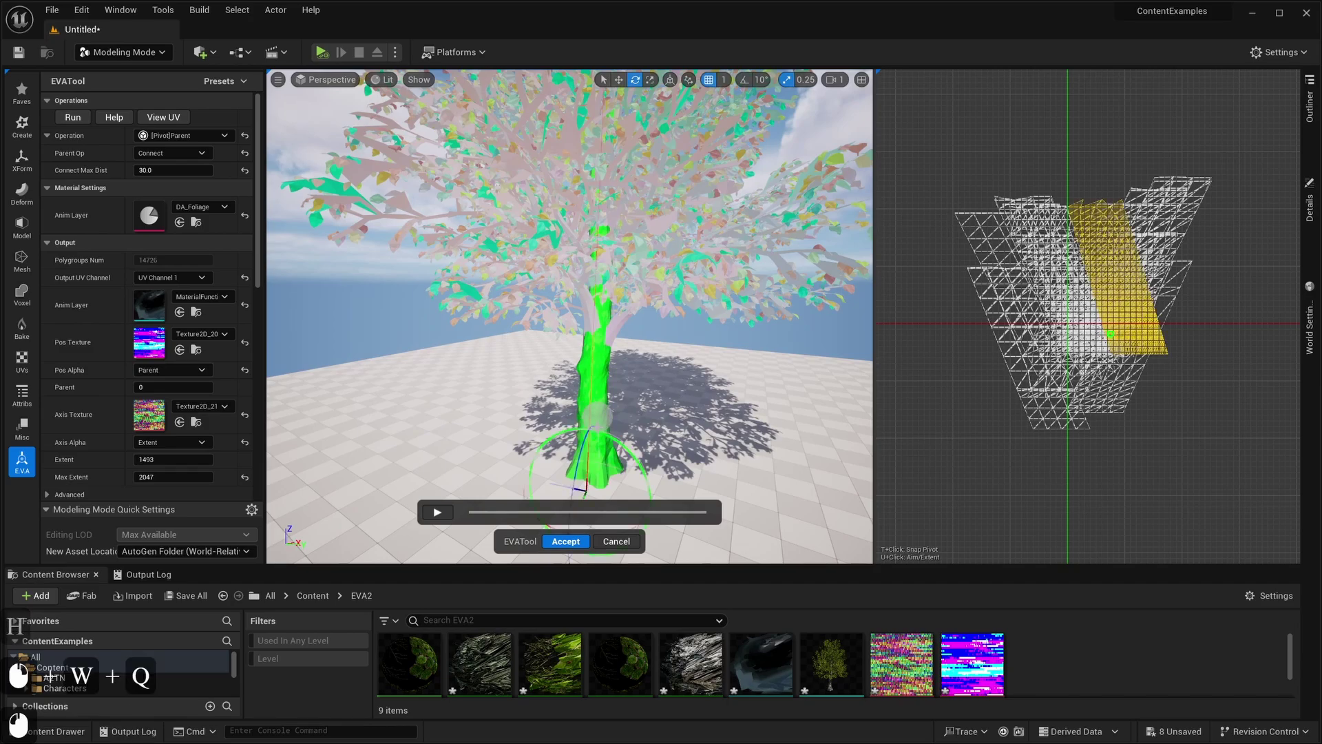
# Step: Run [Pivot]Select repeatedly with Select Type Children and Add to Selection enabled to extend the trunk selection through the hierarchy
pyautogui.click(224, 137)
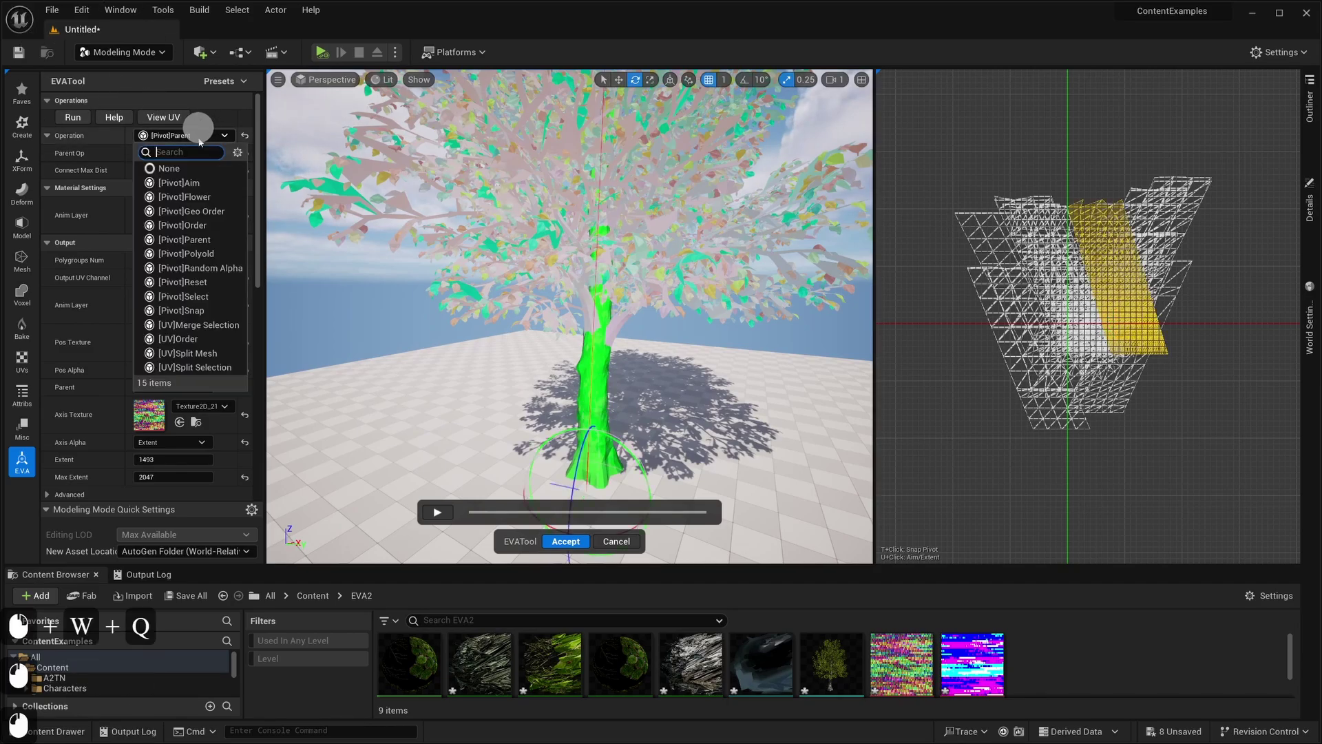
pyautogui.click(199, 282)
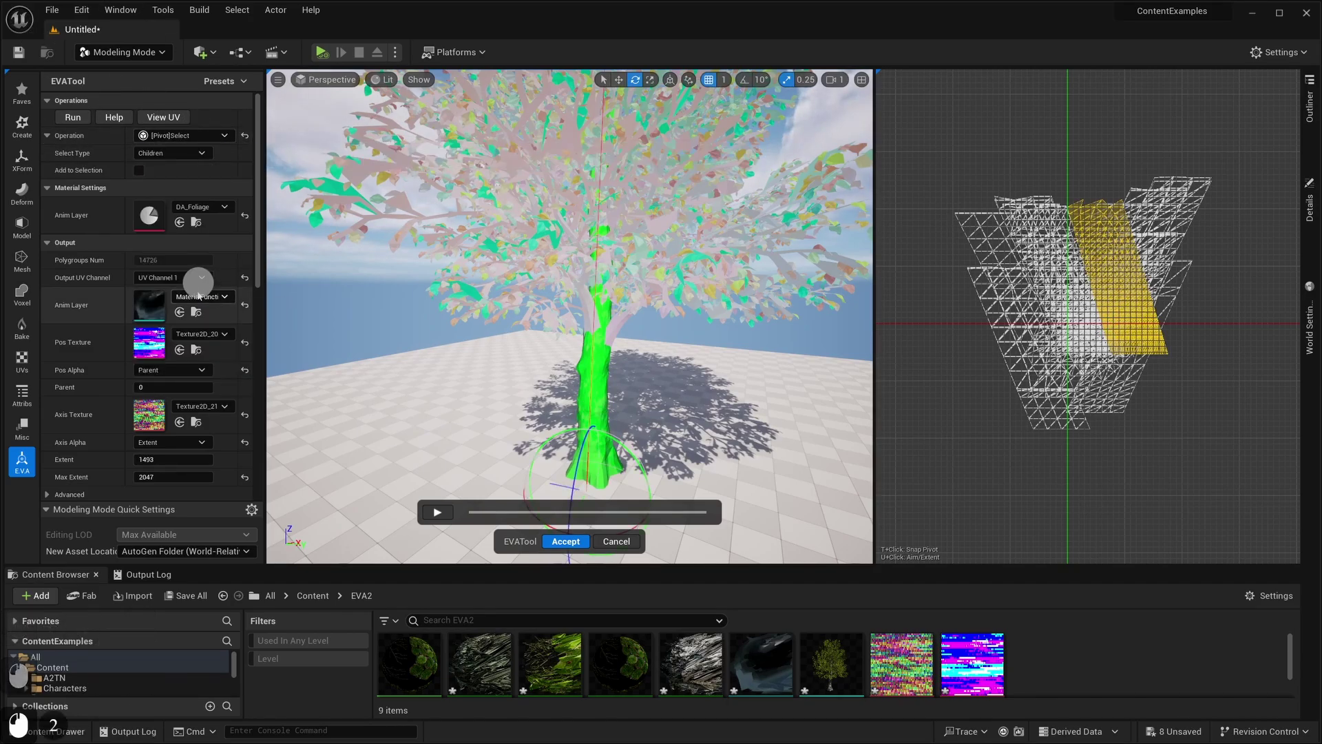
pyautogui.click(139, 170)
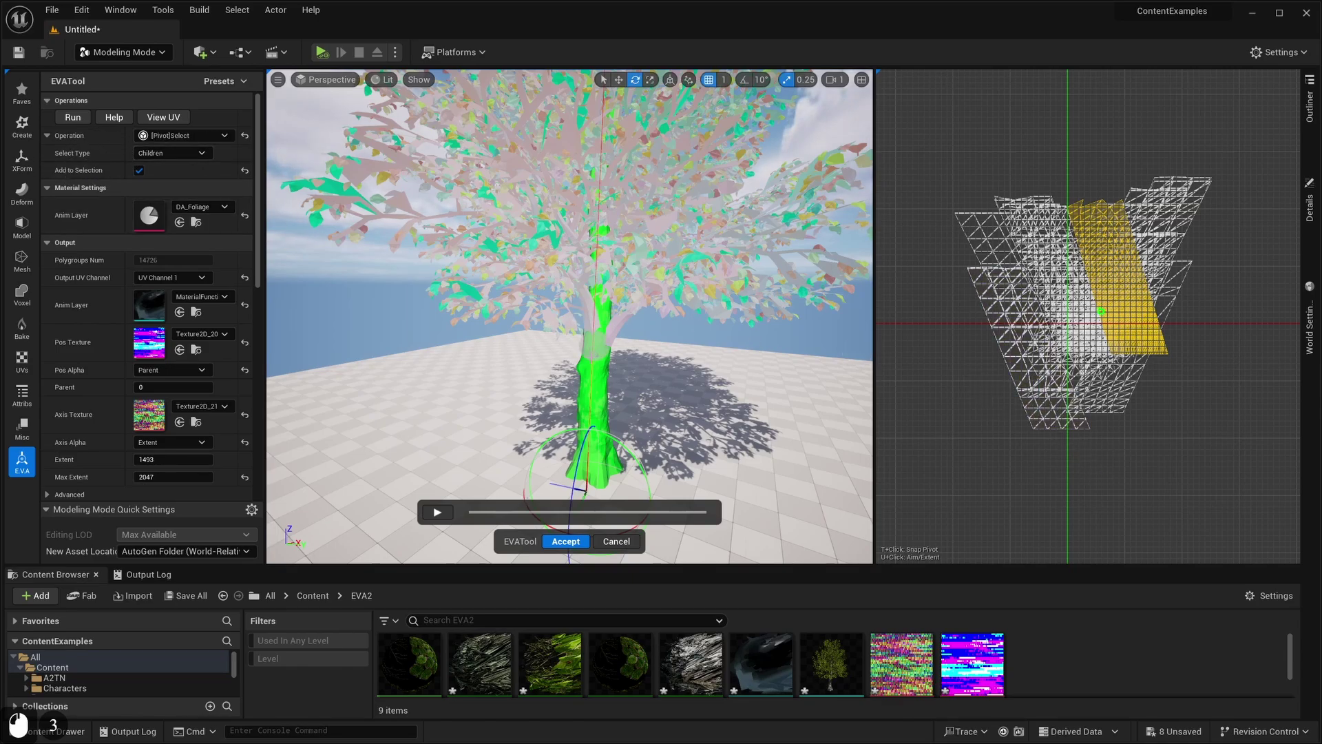
pyautogui.click(80, 122)
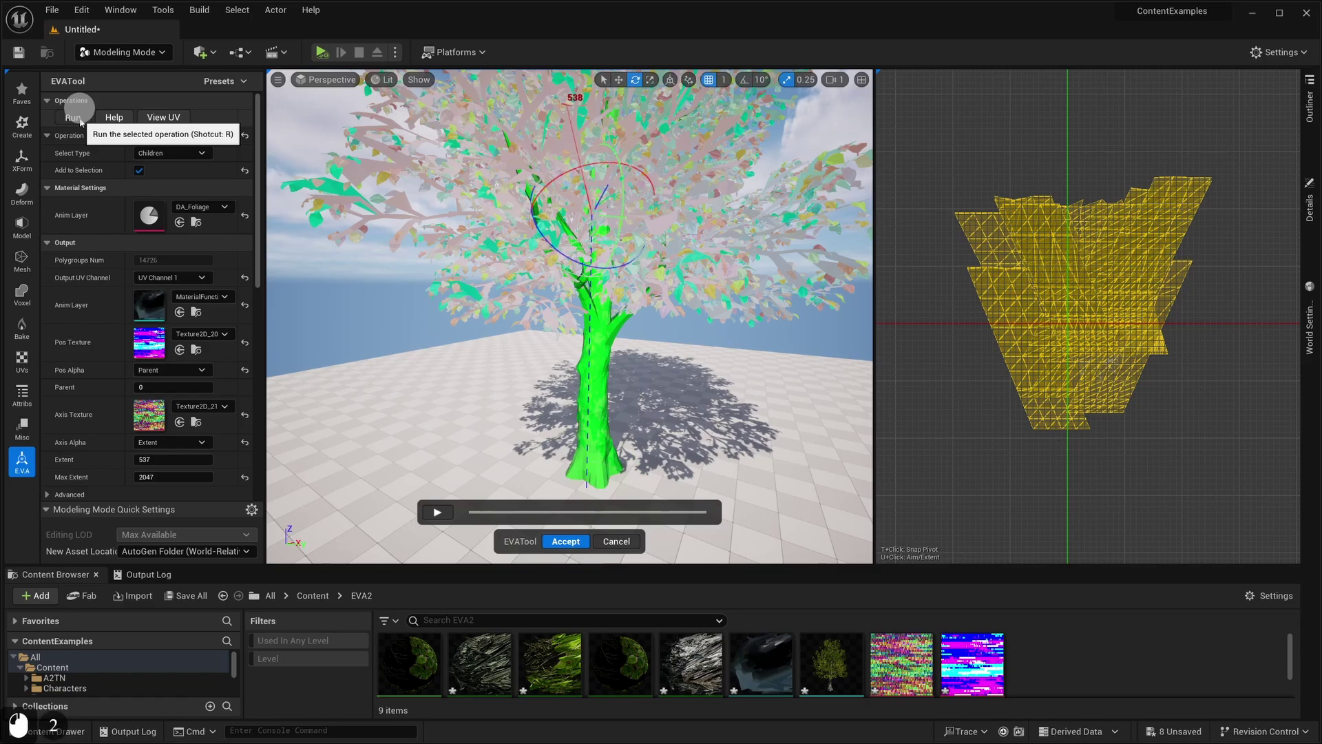
pyautogui.click(80, 122)
pyautogui.click(80, 122)
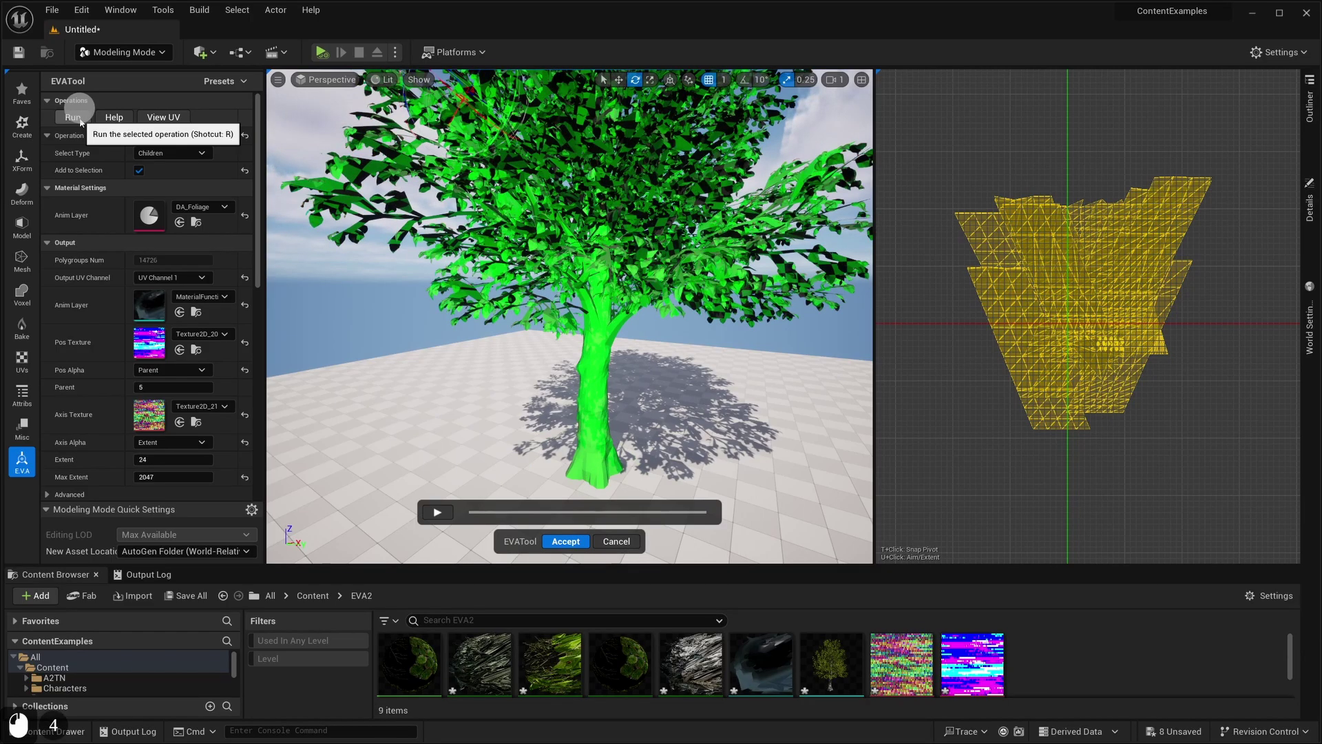
# Step: Hide the selected hierarchy to check for unconnected leftover elements, and redisplay the whole tree
pyautogui.moveTo(395, 390)
pyautogui.mouseDown(button='right')
pyautogui.moveTo(394, 269)
pyautogui.moveTo(395, 391)
pyautogui.mouseUp(button='right')
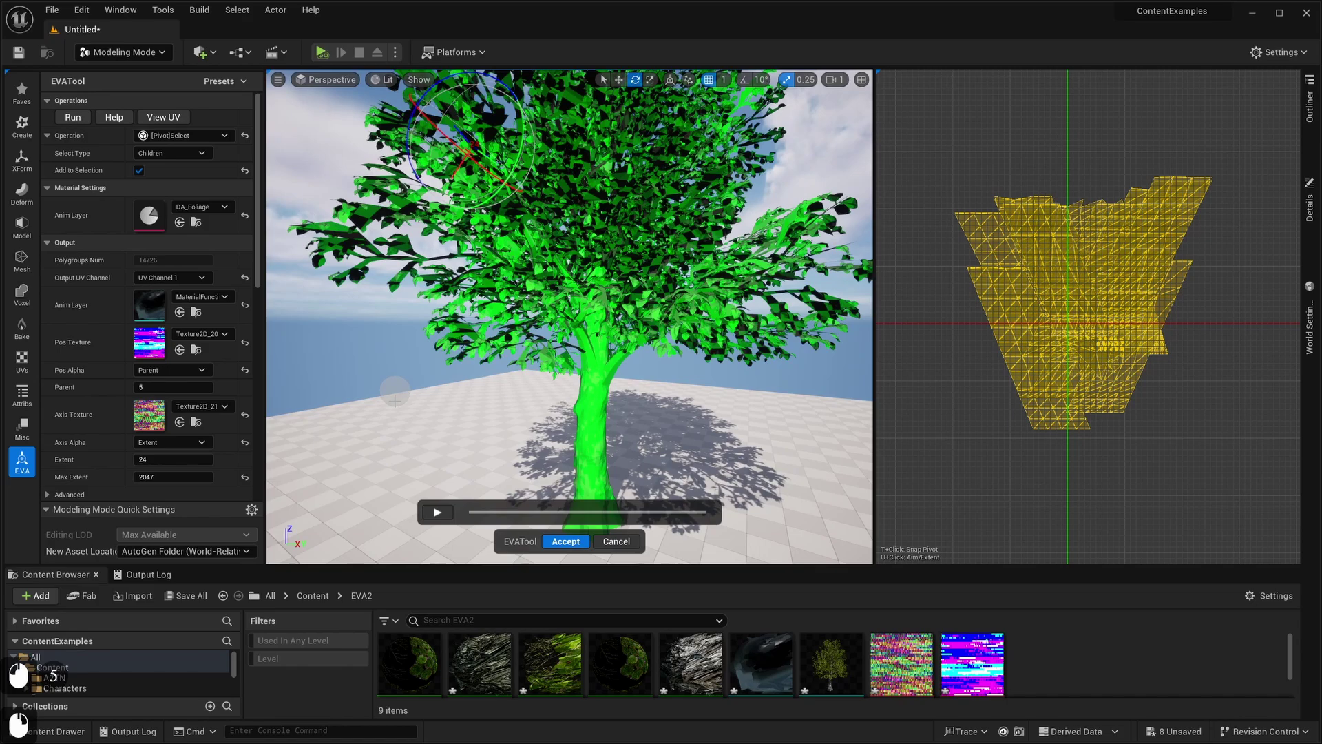
pyautogui.press('h')
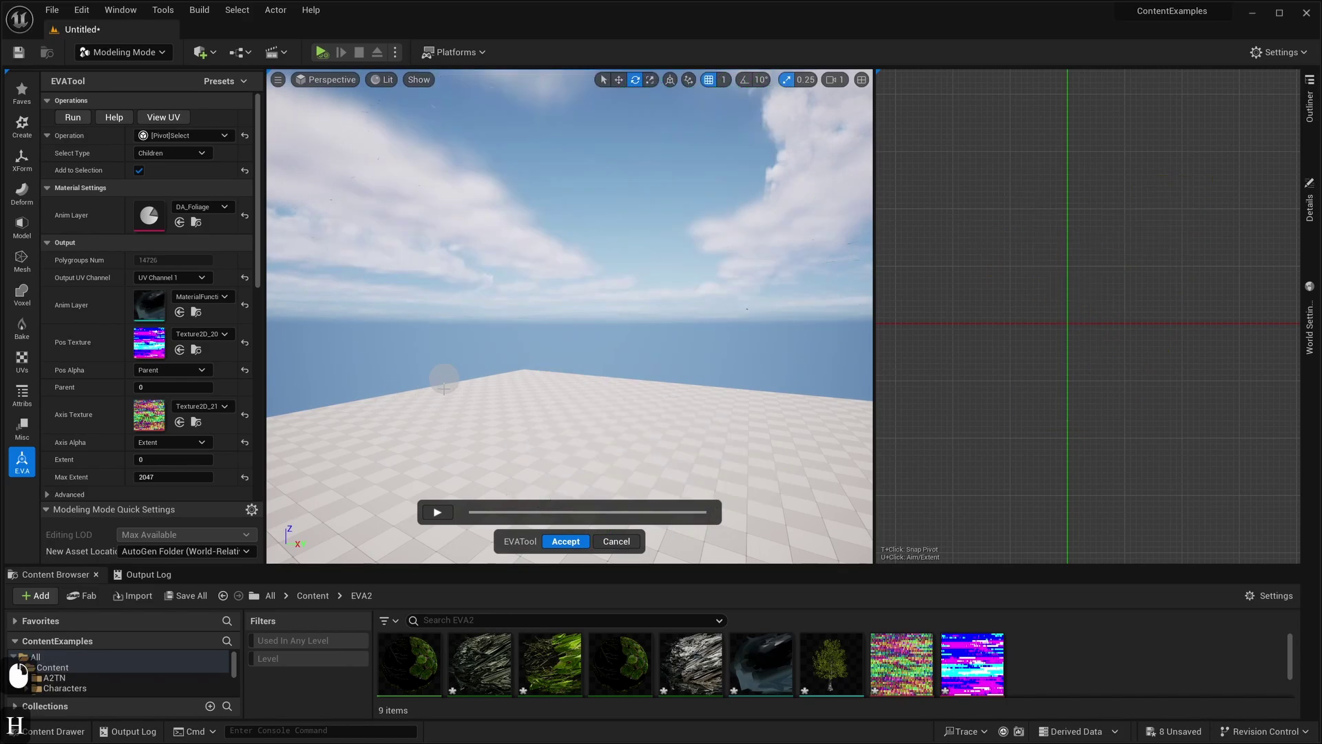
pyautogui.moveTo(444, 387)
pyautogui.mouseDown(button='right')
pyautogui.moveTo(445, 189)
pyautogui.moveTo(452, 448)
pyautogui.moveTo(428, 318)
pyautogui.moveTo(438, 383)
pyautogui.mouseUp(button='right')
pyautogui.press('s')
pyautogui.press('q')
pyautogui.press('w')
pyautogui.press('a')
pyautogui.press('d')
pyautogui.press('d')
pyautogui.press('a')
pyautogui.press('h')
# Step: Select the large trunk and branch elements in the UV layout and hide them
pyautogui.press('w')
pyautogui.press('w')
pyautogui.press('e')
pyautogui.press('w')
pyautogui.press('d')
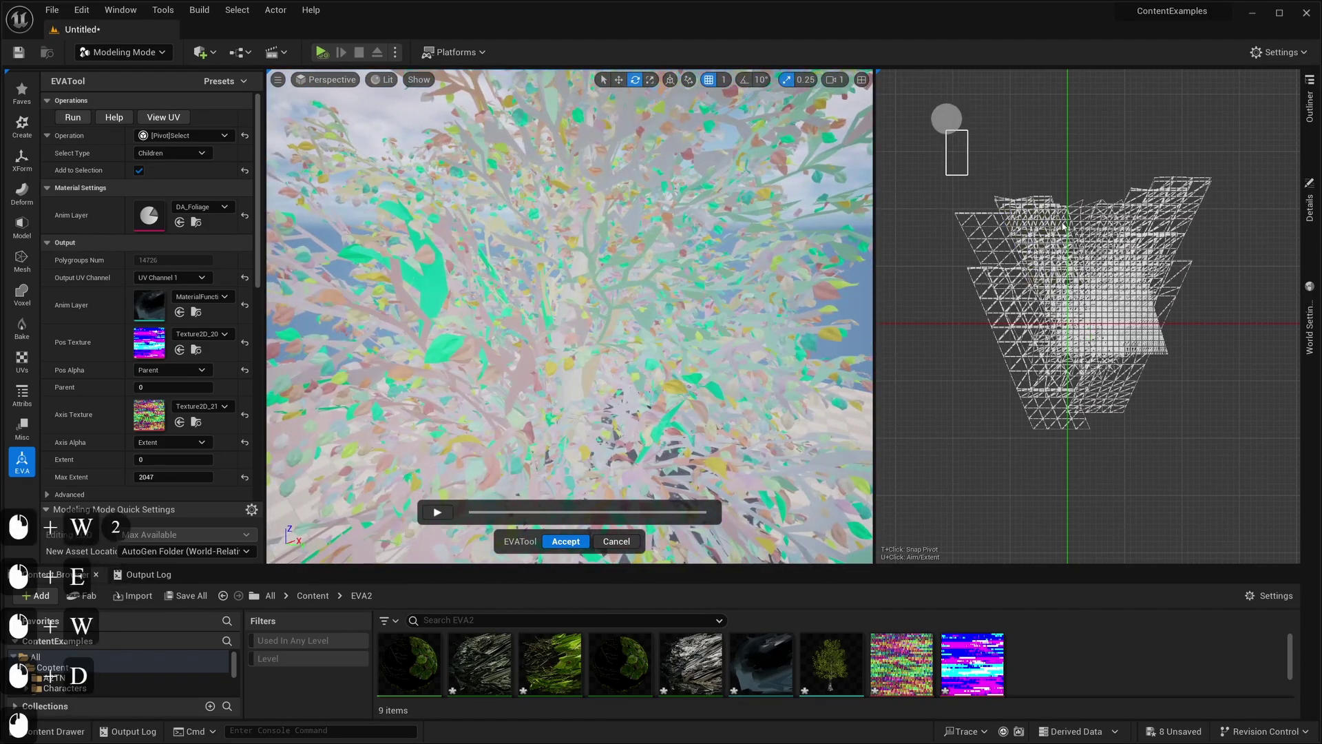
pyautogui.moveTo(948, 117); pyautogui.dragTo(1266, 298)
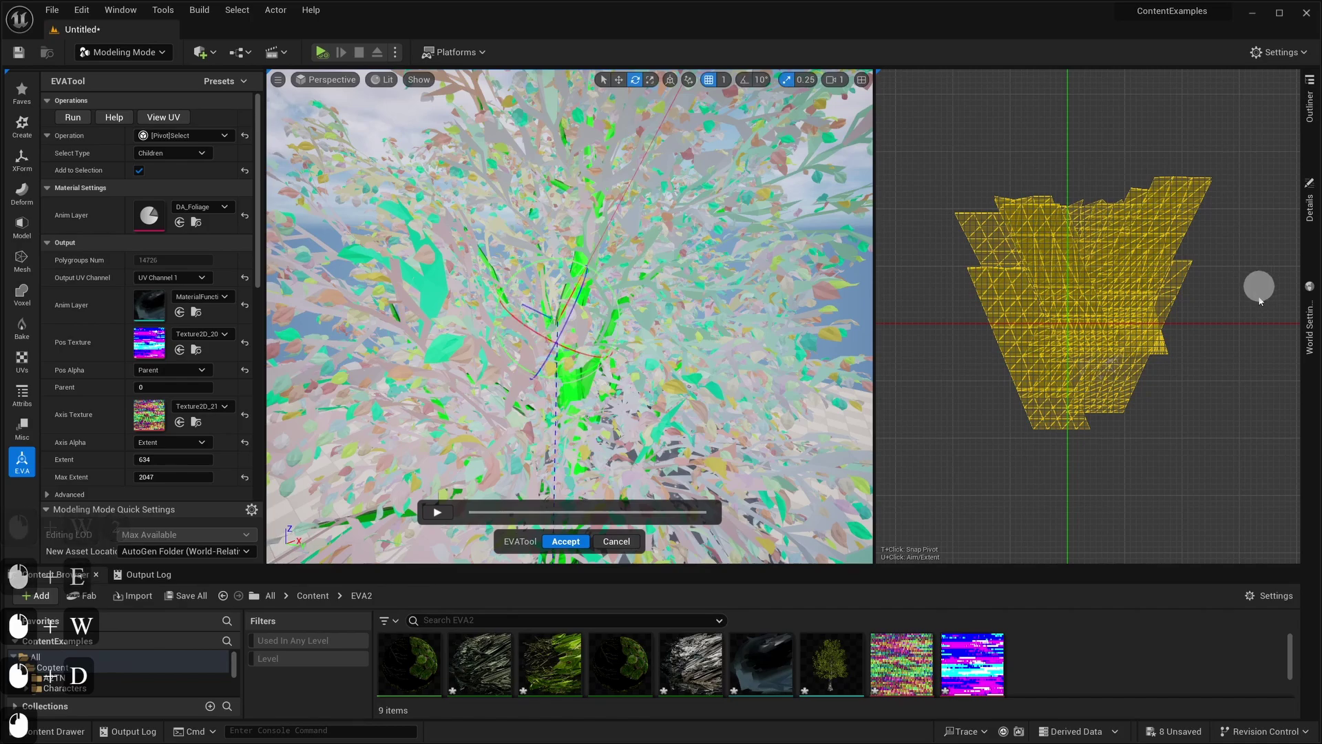
pyautogui.press('h')
# Step: Select the small twig and the overlapping star-shaped group of twig elements in the UV layout, leaving the leaf group unselected
pyautogui.scroll(6, 1186, 388)
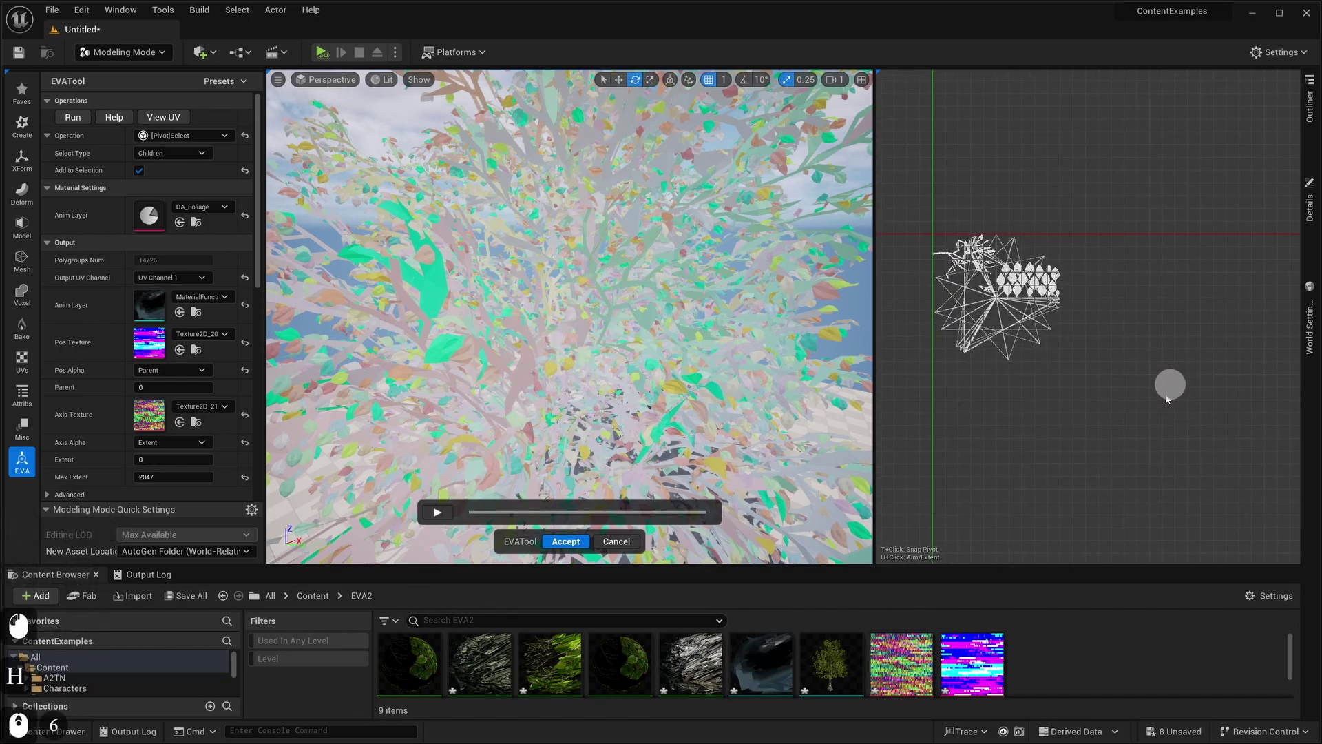
pyautogui.moveTo(948, 330); pyautogui.dragTo(1122, 363)
pyautogui.scroll(5, 1006, 371)
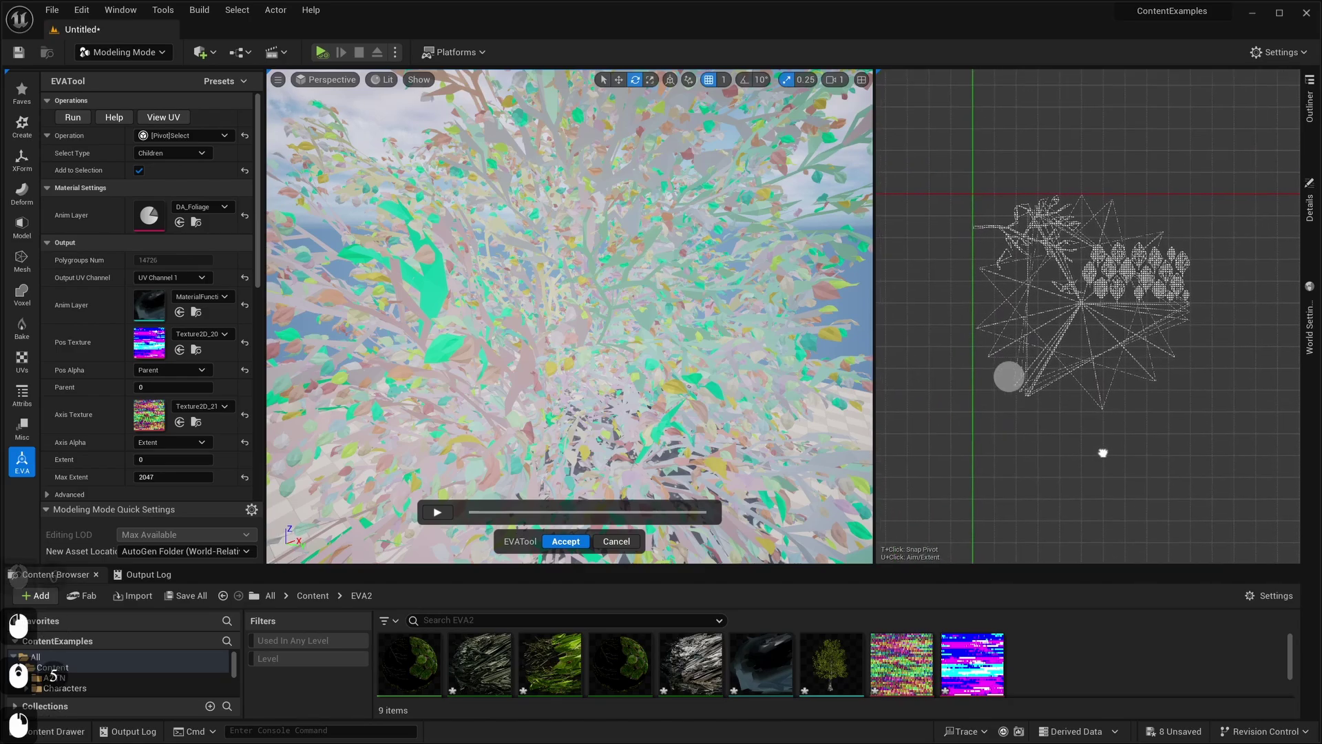
pyautogui.scroll(4, 1101, 448)
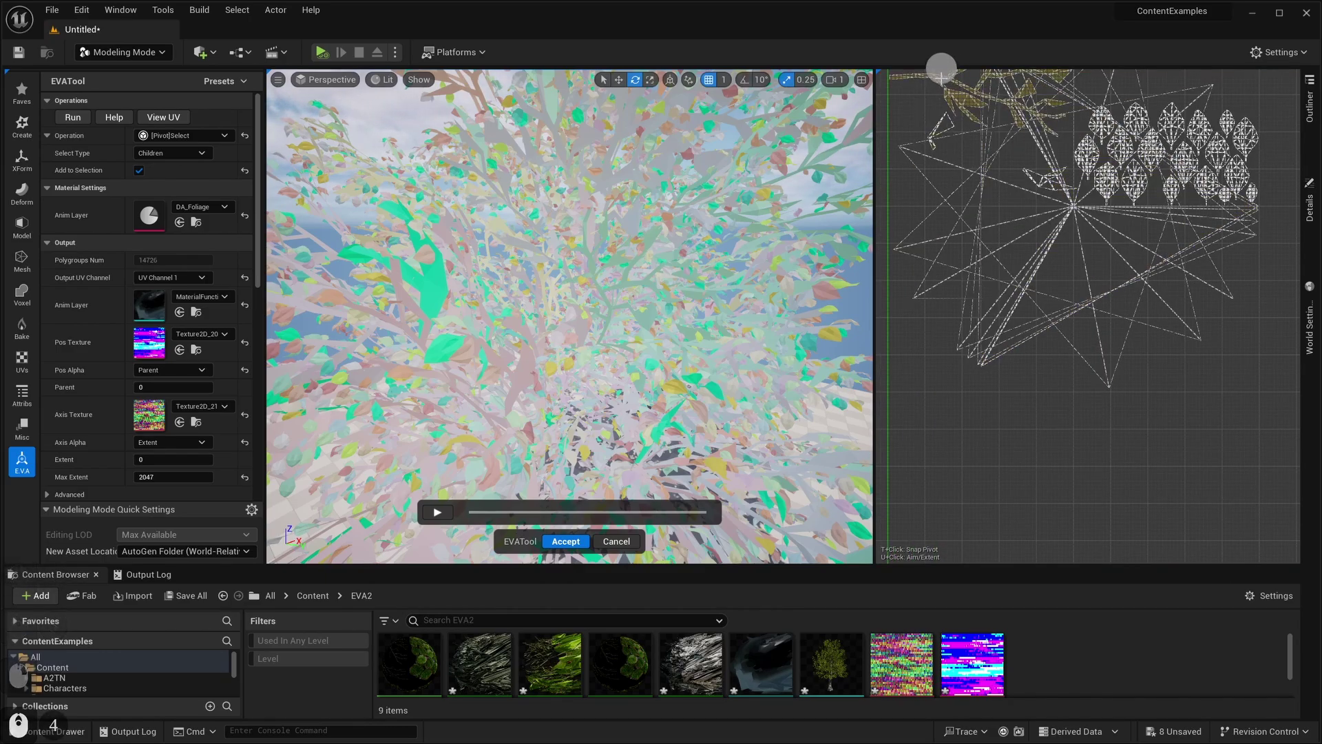
pyautogui.moveTo(910, 108); pyautogui.dragTo(950, 204, button='right')
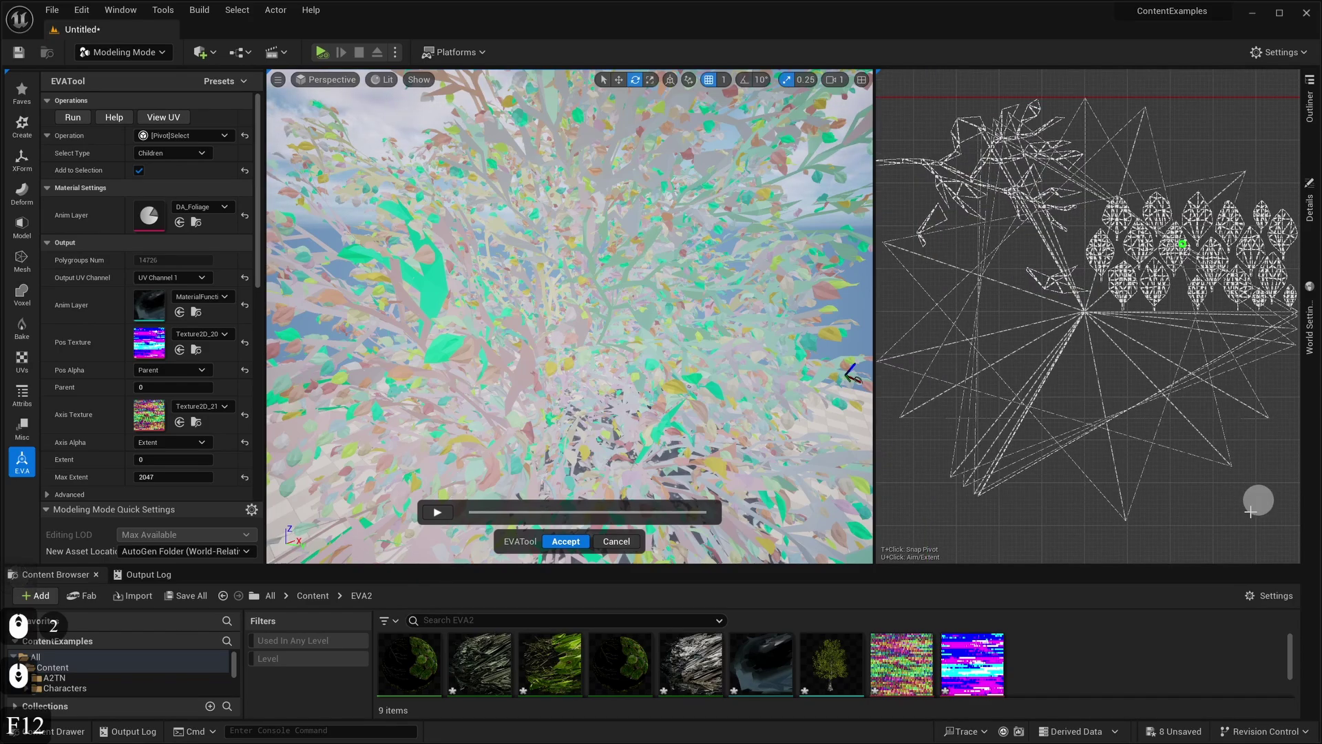
pyautogui.click(903, 216)
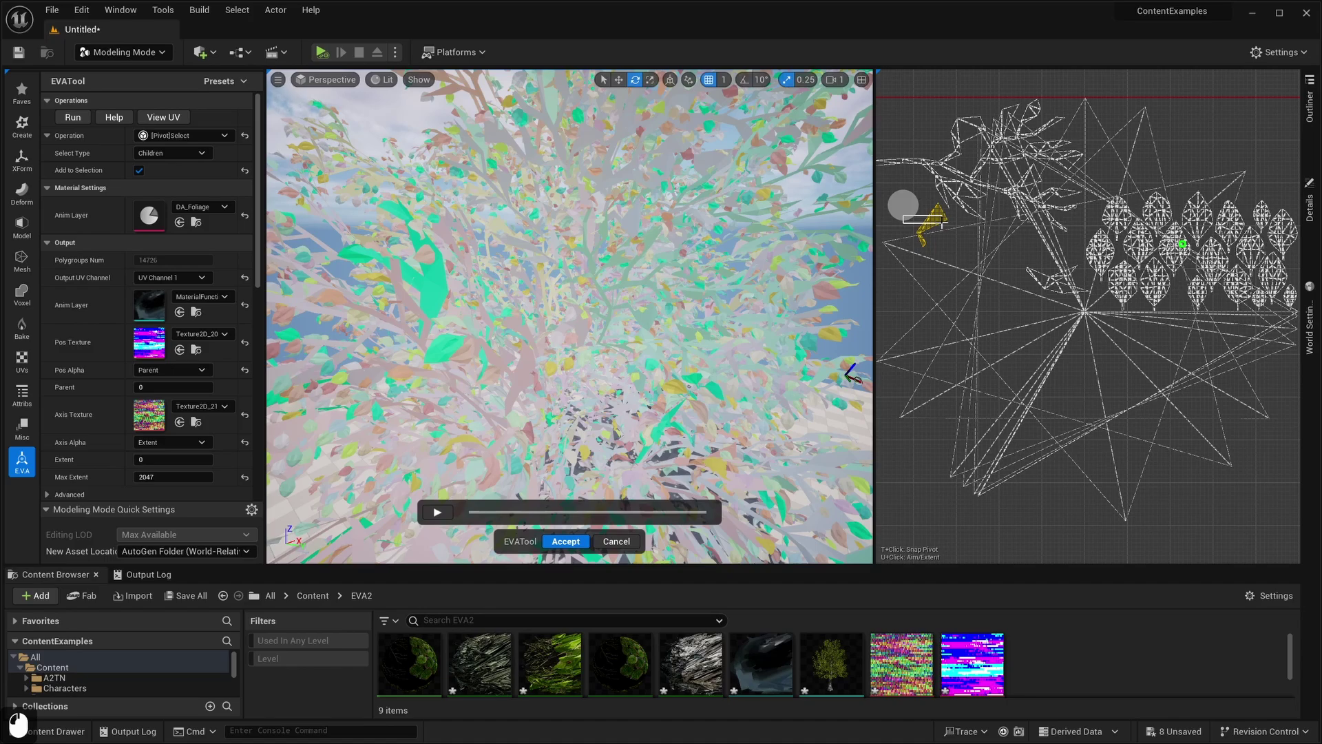
pyautogui.moveTo(942, 222); pyautogui.dragTo(939, 215)
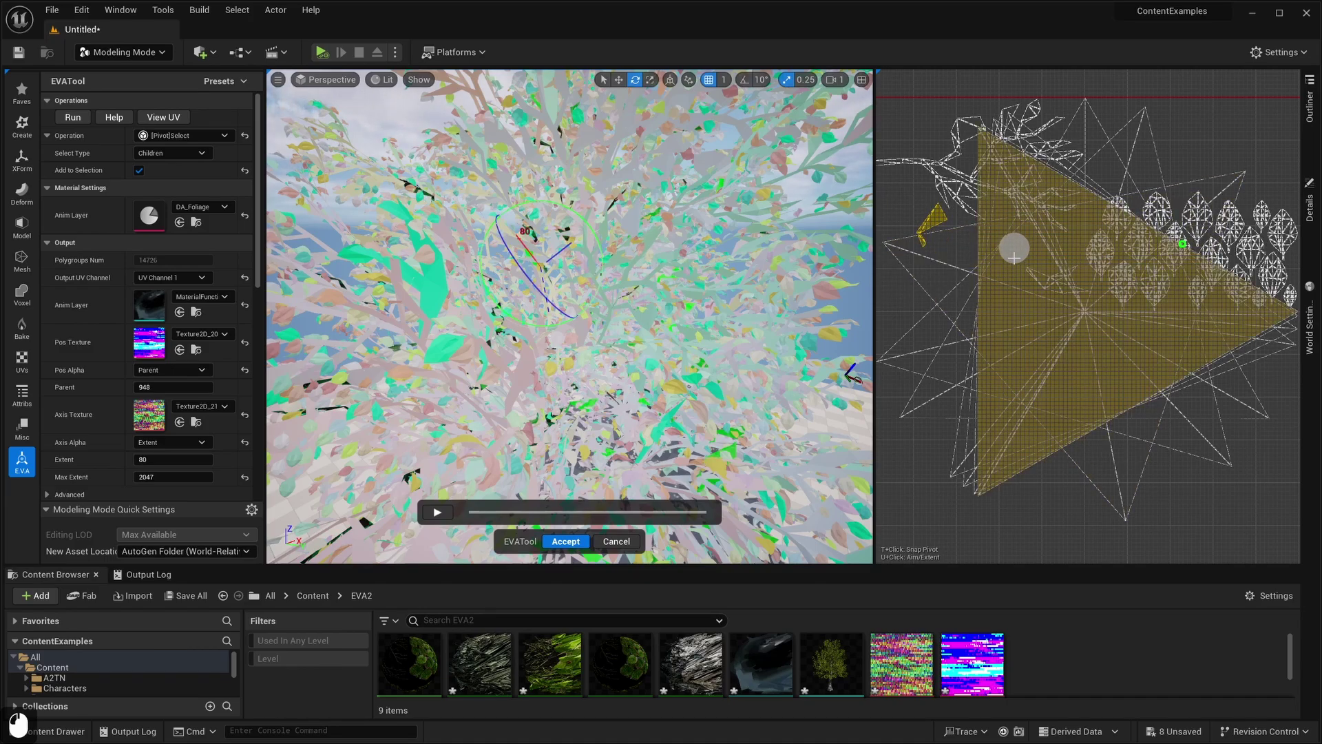
pyautogui.keyDown('shift'); pyautogui.moveTo(1015, 259); pyautogui.dragTo(1033, 279); pyautogui.keyUp('shift')
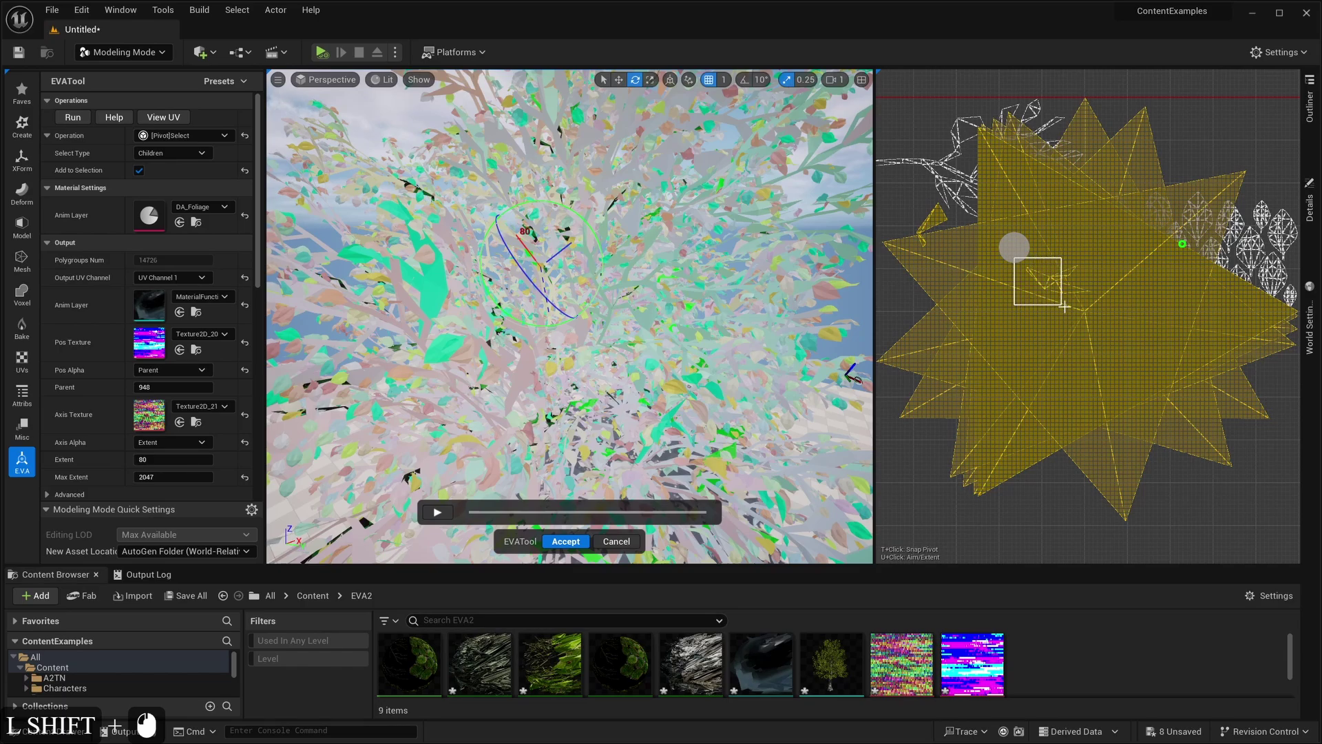
pyautogui.keyDown('shift'); pyautogui.moveTo(1075, 318); pyautogui.dragTo(1072, 322); pyautogui.keyUp('shift')
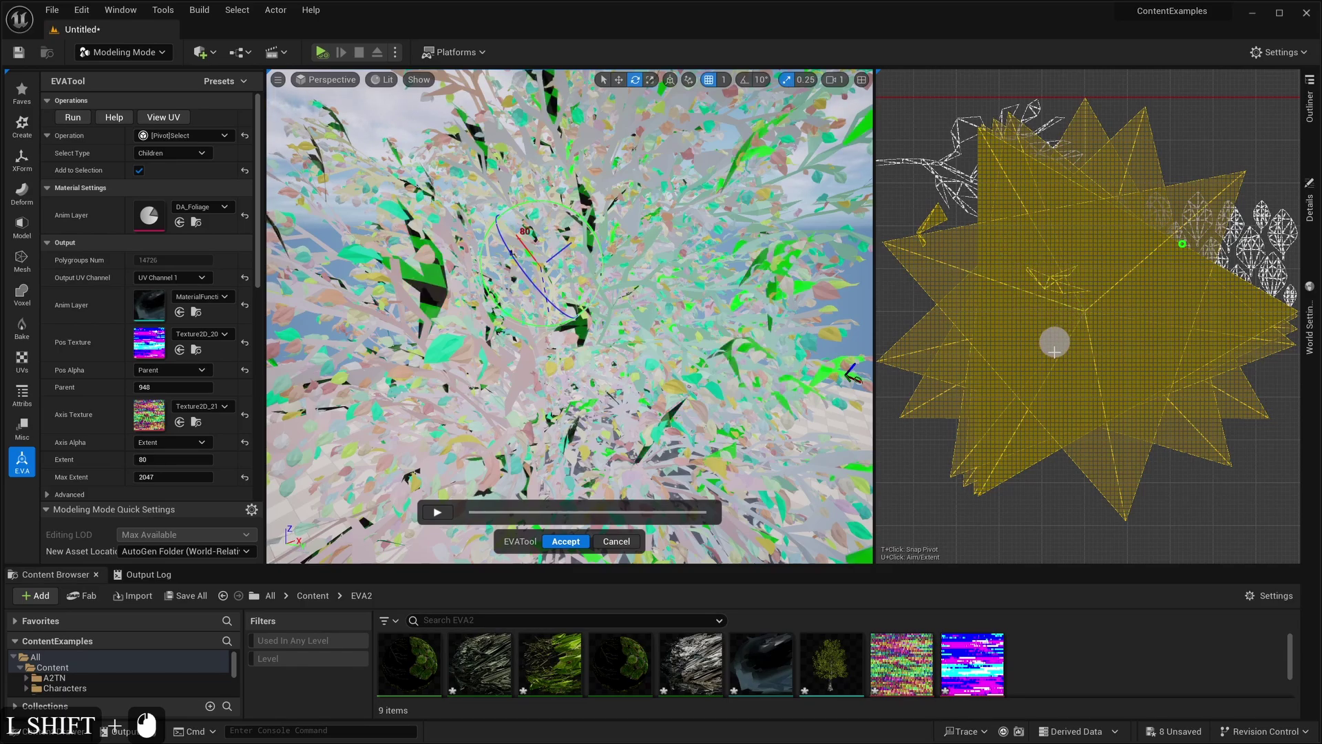
# Step: Examine how the selected twig elements are distributed over the whole tree
pyautogui.scroll(-4, 1052, 341)
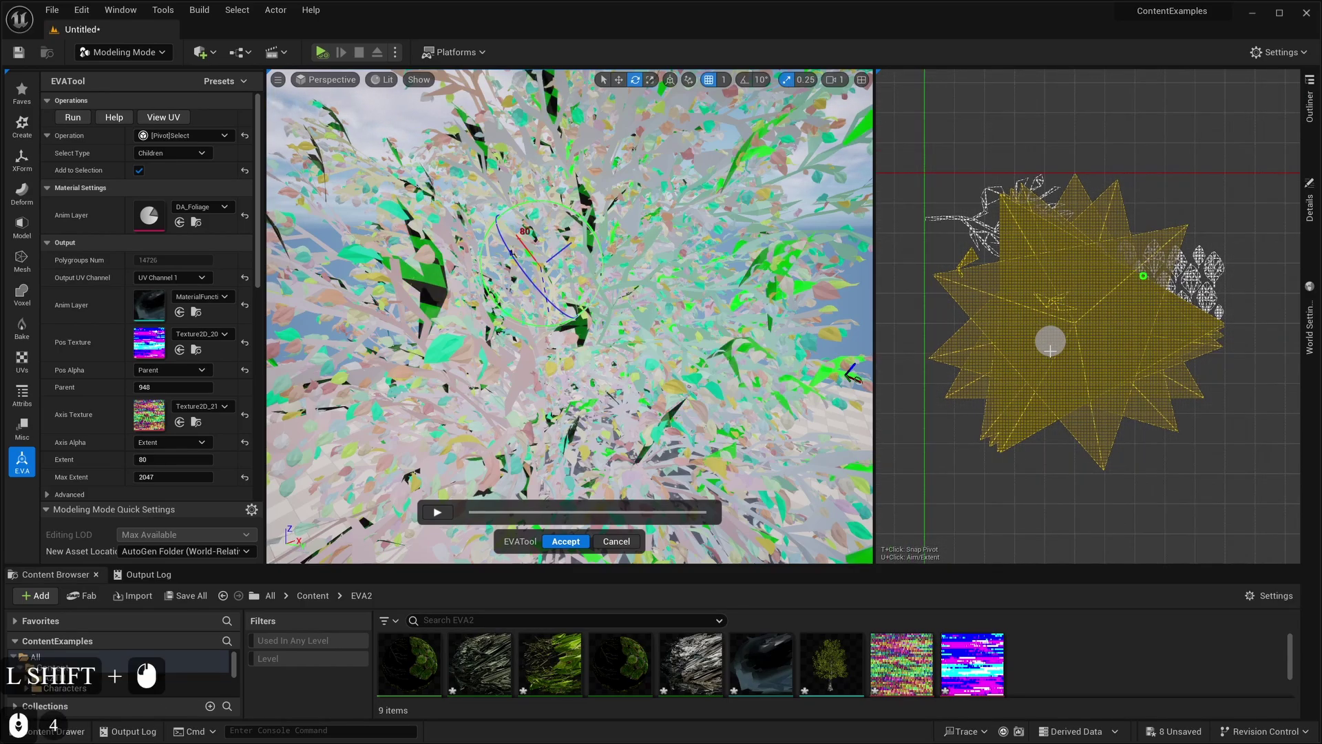
pyautogui.scroll(-8, 768, 359)
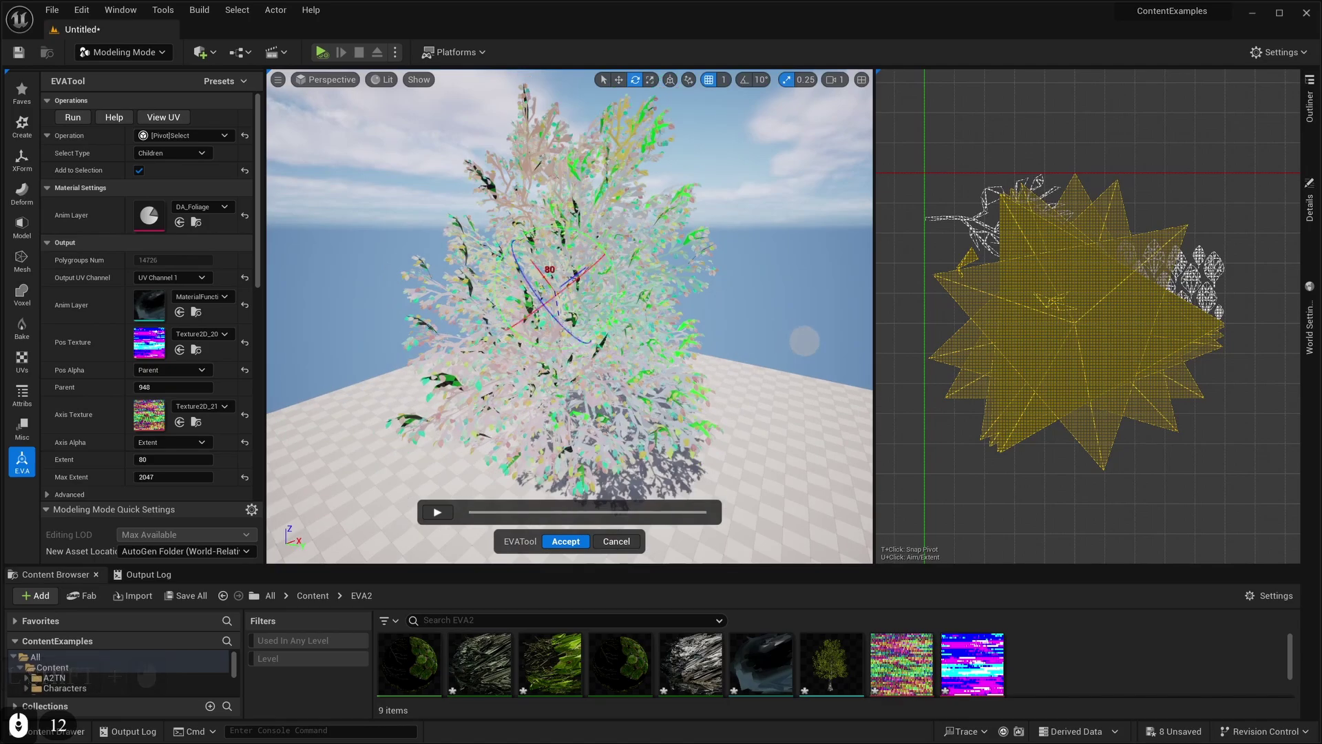
pyautogui.press('d')
pyautogui.moveTo(804, 340)
pyautogui.mouseDown(button='right')
pyautogui.moveTo(716, 340)
pyautogui.moveTo(804, 348)
pyautogui.moveTo(771, 289)
pyautogui.moveTo(804, 341)
pyautogui.mouseUp(button='right')
pyautogui.press('w')
pyautogui.press('a')
pyautogui.press('s')
pyautogui.press('a')
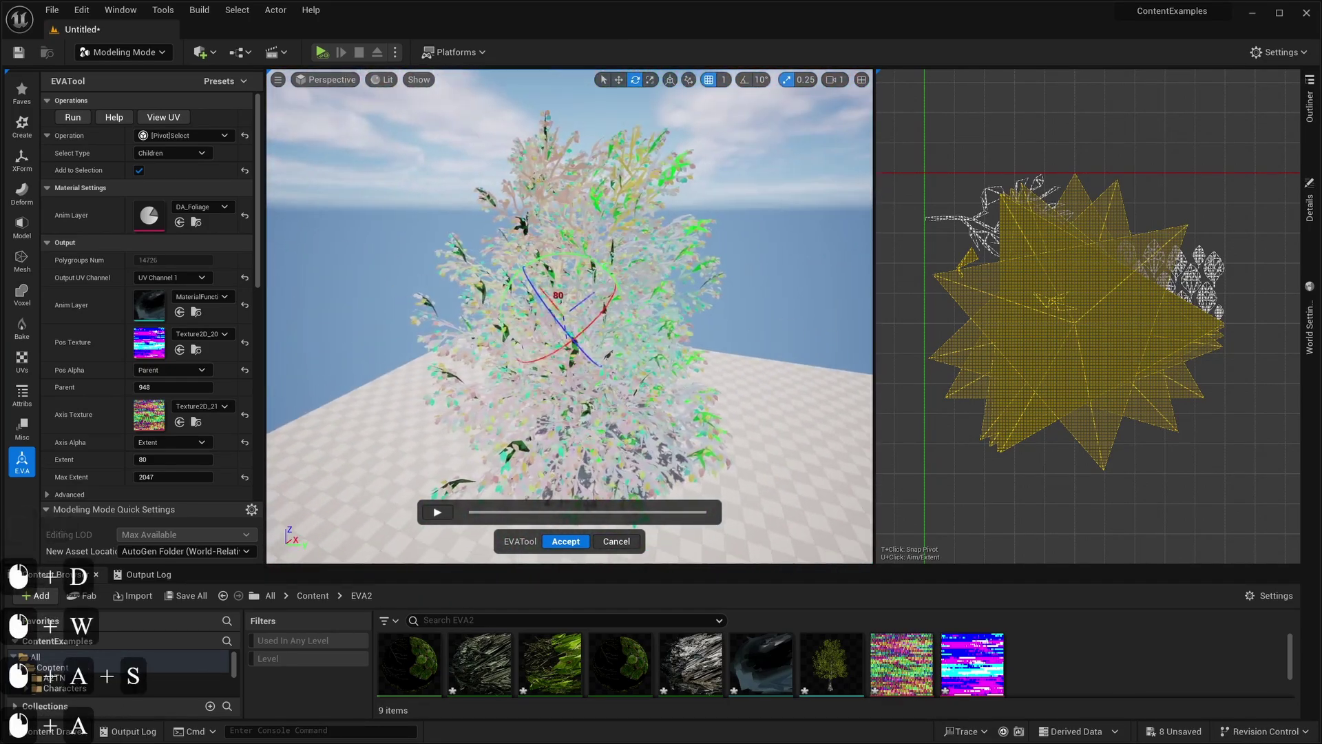
# Step: Switch the operation to [UV]Merge Selection and set its Merge Method to To Parent
pyautogui.click(217, 135)
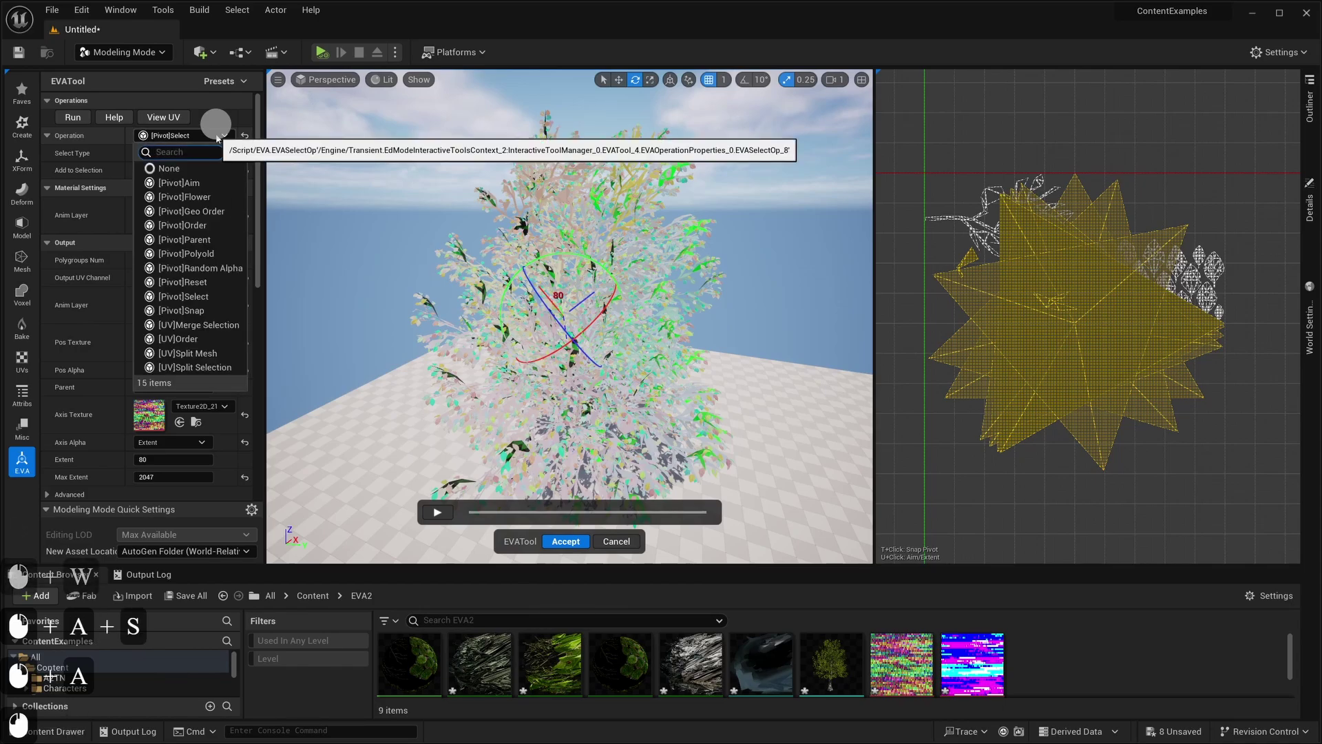
pyautogui.click(215, 325)
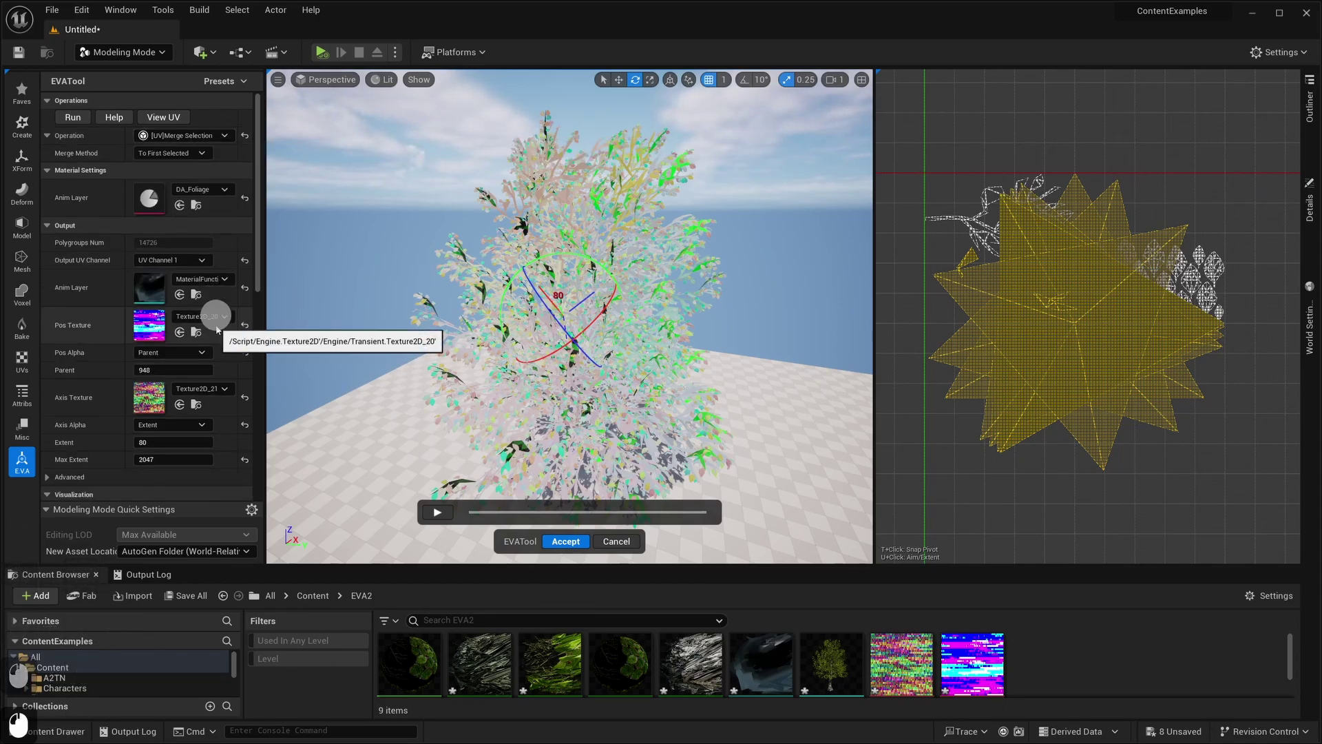
pyautogui.click(172, 153)
pyautogui.click(168, 180)
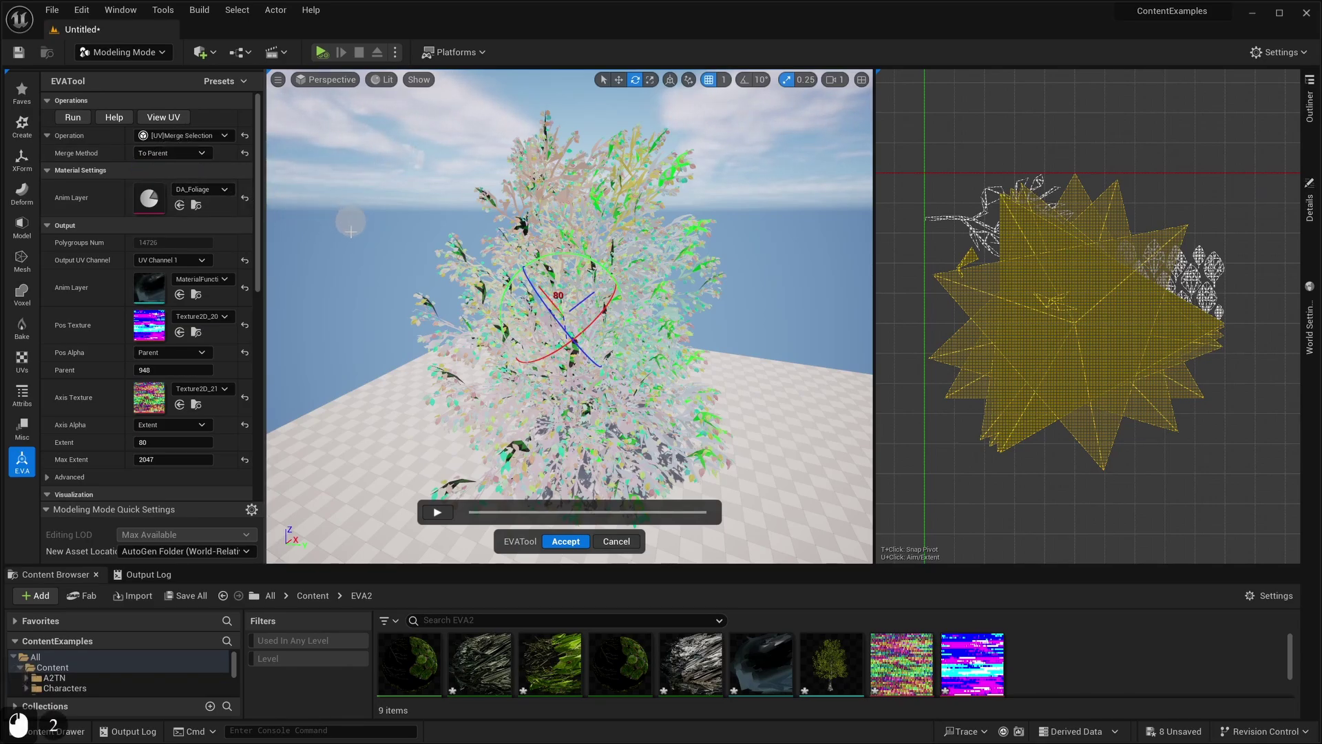
pyautogui.click(924, 221)
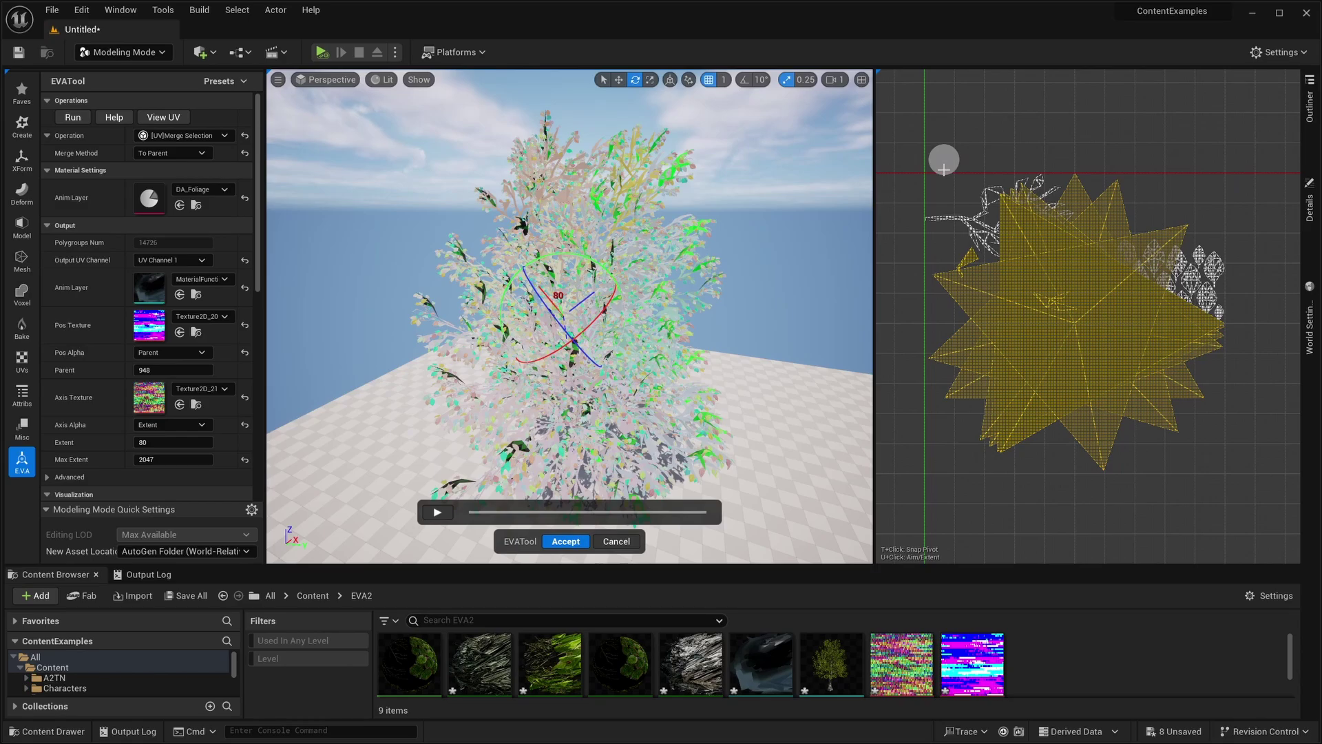
# Step: Merge the selected twig elements into their parents and inspect the merged branches around the tree
pyautogui.click(72, 119)
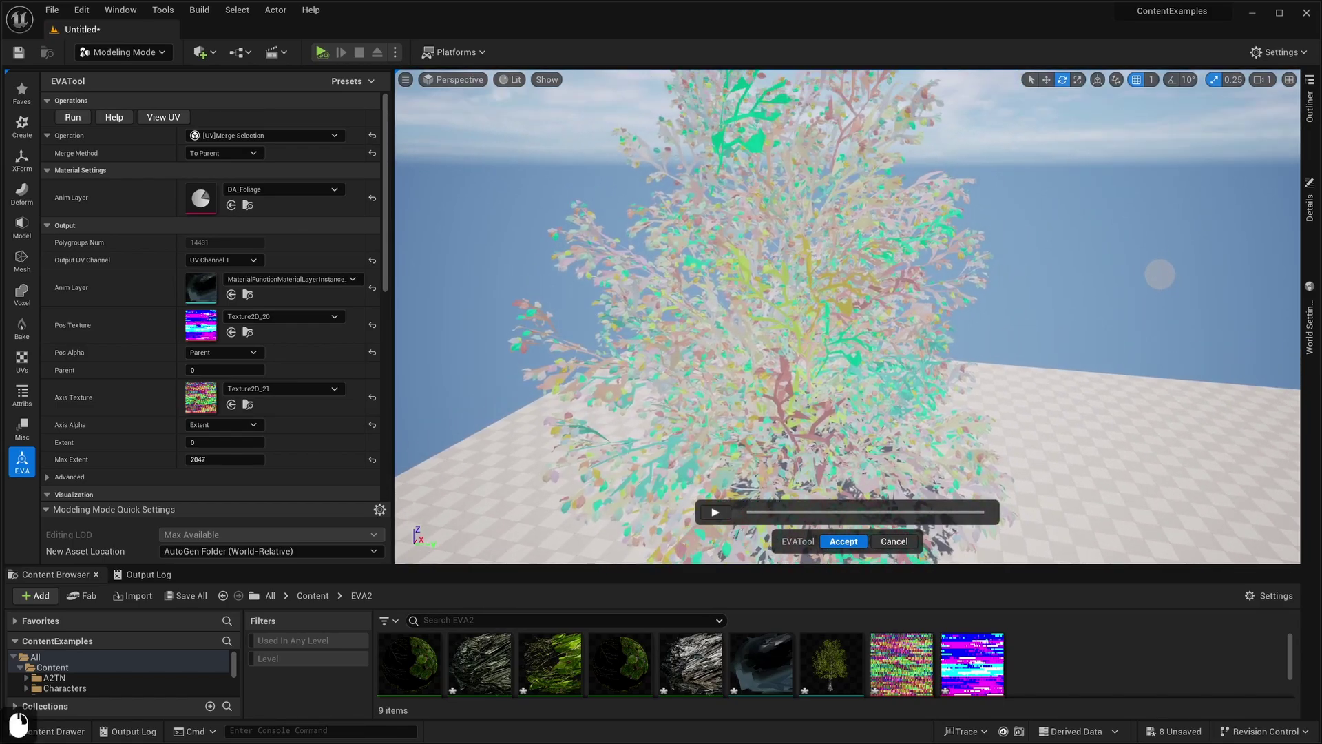
pyautogui.press('w')
pyautogui.moveTo(1160, 274); pyautogui.dragTo(1159, 276, button='right')
pyautogui.press('e')
pyautogui.press('d')
pyautogui.press('w')
pyautogui.press('w')
pyautogui.press('a')
pyautogui.press('s')
pyautogui.press('s')
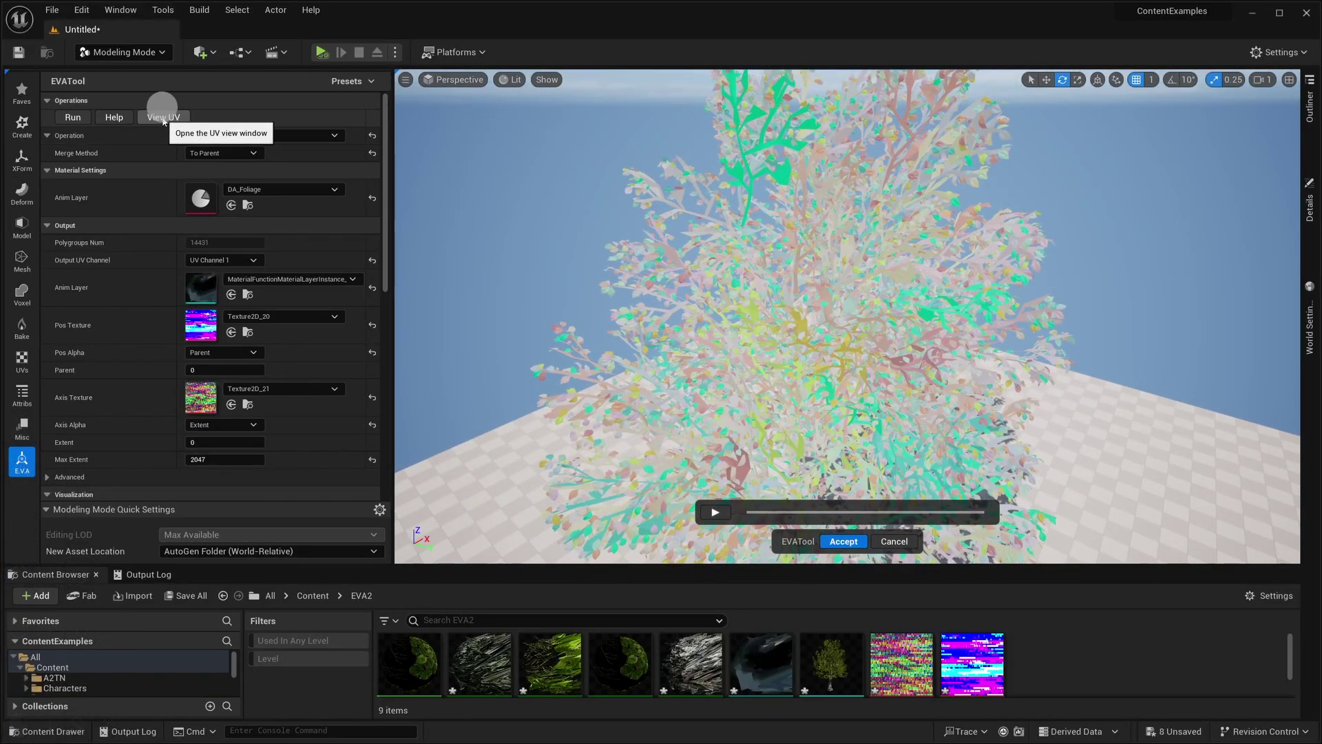
# Step: Select a merged branch near the crown and a neighbouring one with the UV view open to compare their UVs
pyautogui.press('w')
pyautogui.moveTo(479, 155); pyautogui.dragTo(479, 155, button='right')
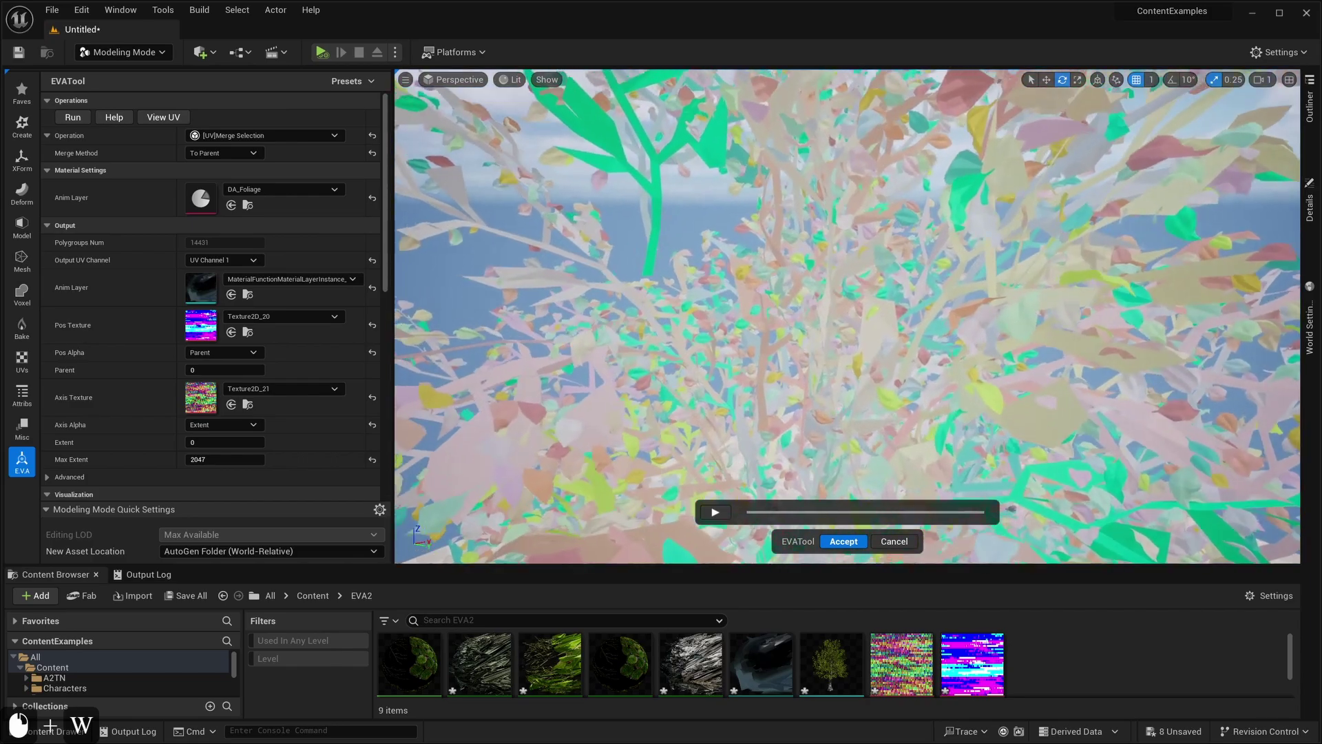
pyautogui.moveTo(668, 145); pyautogui.dragTo(641, 132, button='right')
pyautogui.click(683, 167)
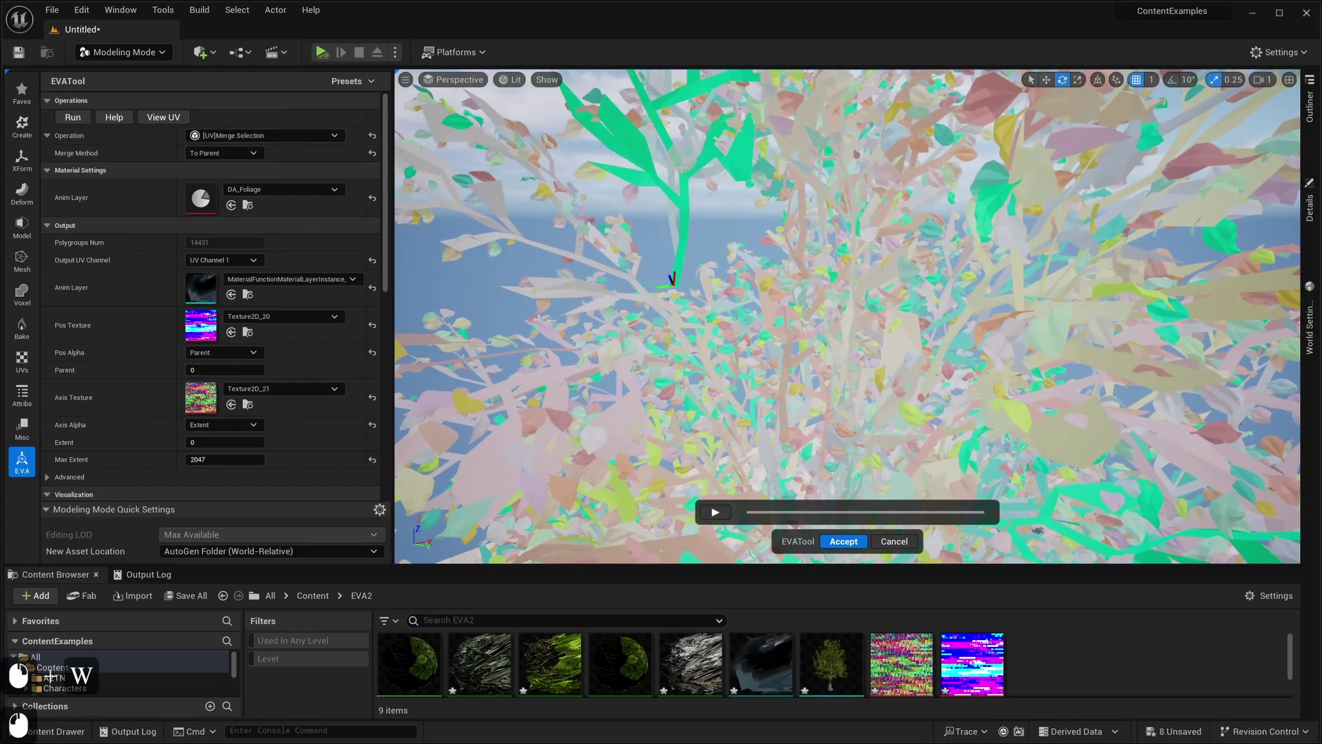
pyautogui.click(165, 121)
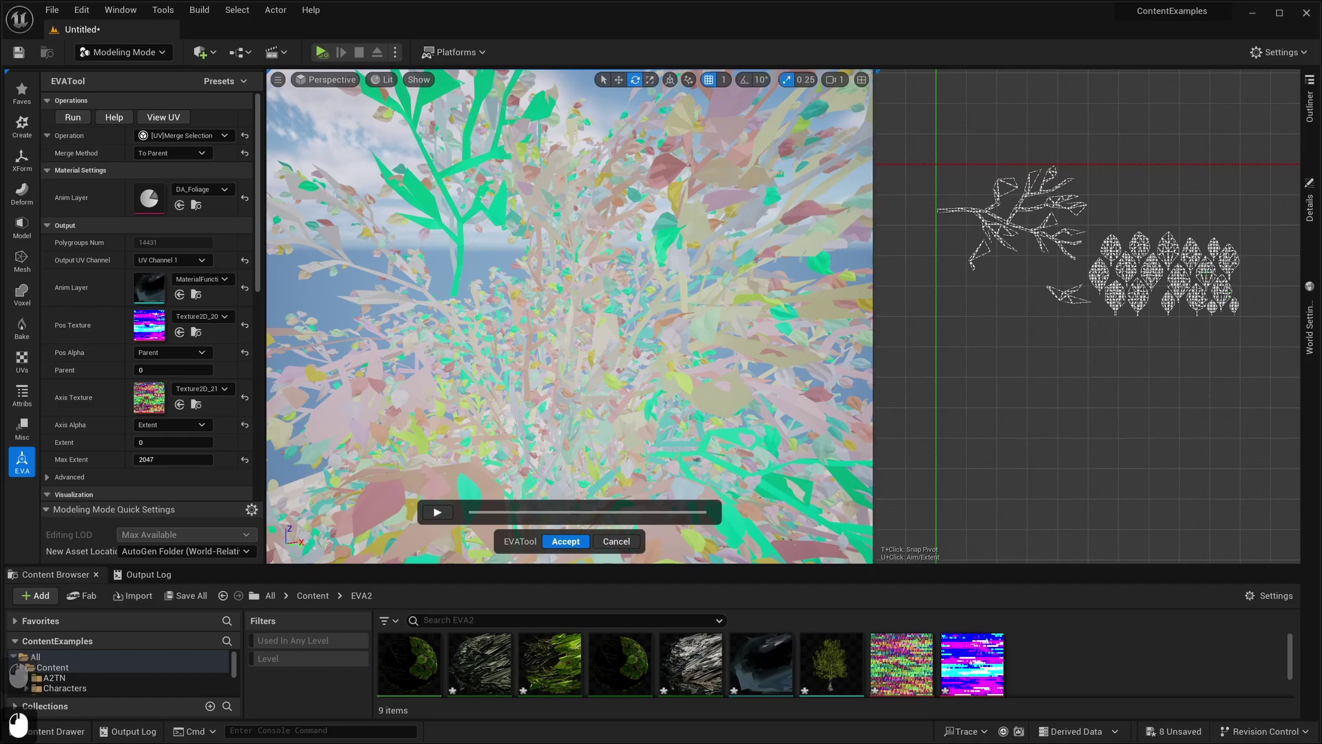
pyautogui.click(410, 163)
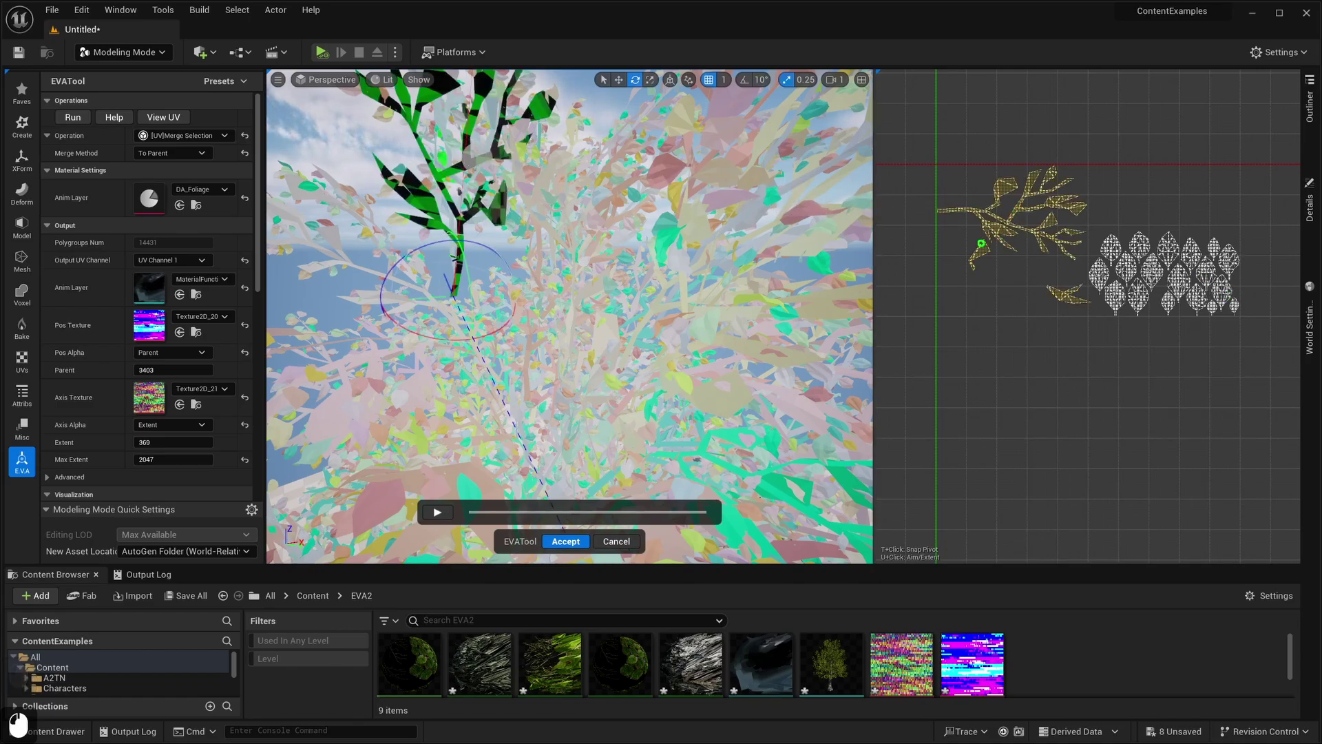
pyautogui.keyDown('shift'); pyautogui.click(717, 391); pyautogui.keyUp('shift')
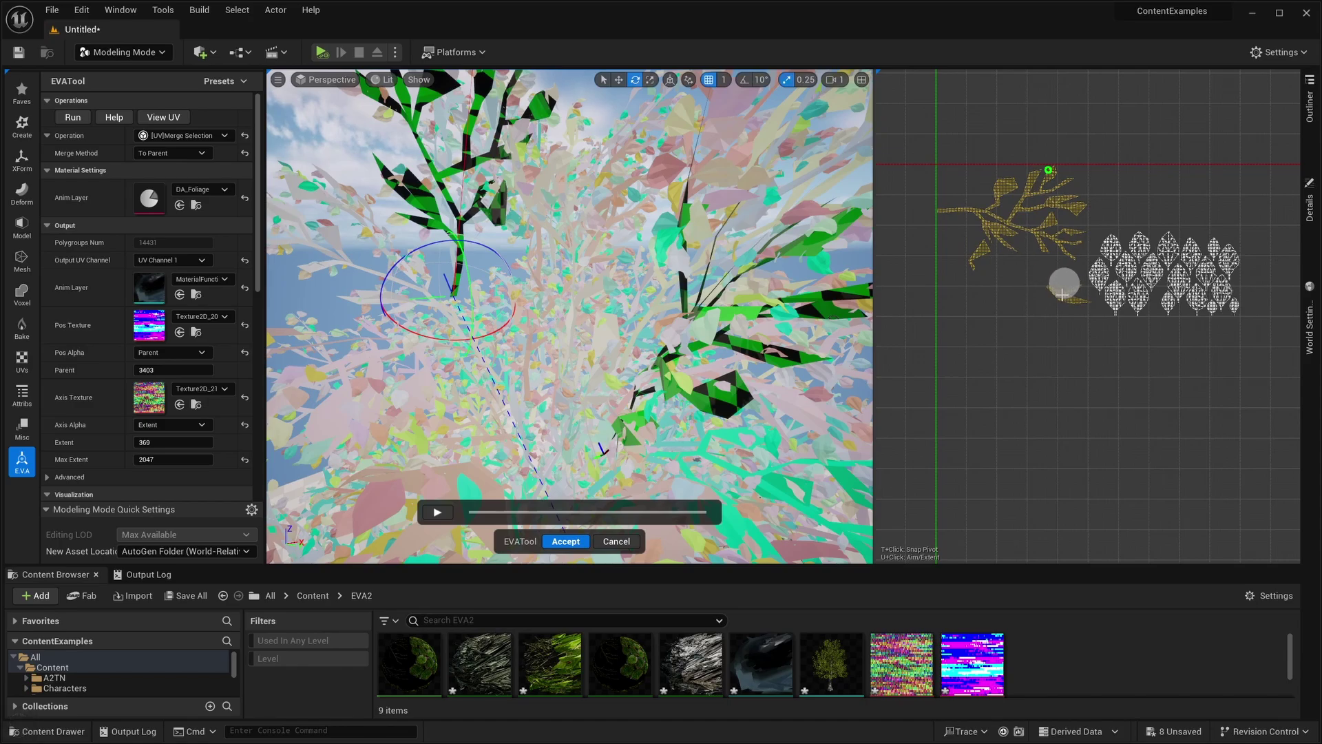
# Step: Select all overlapping small branch elements in the UV layout and hide them, leaving only the leaf elements
pyautogui.moveTo(951, 167); pyautogui.dragTo(965, 231)
pyautogui.click(969, 281)
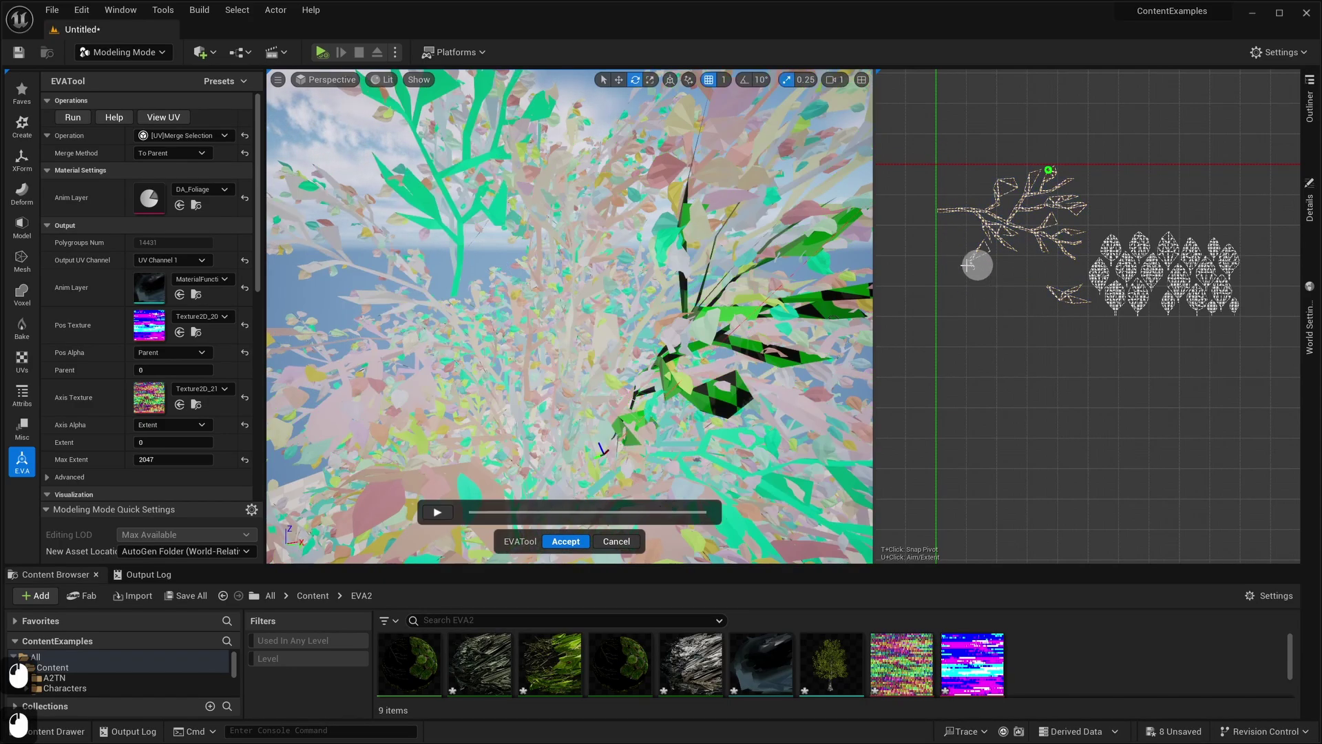
pyautogui.click(987, 297)
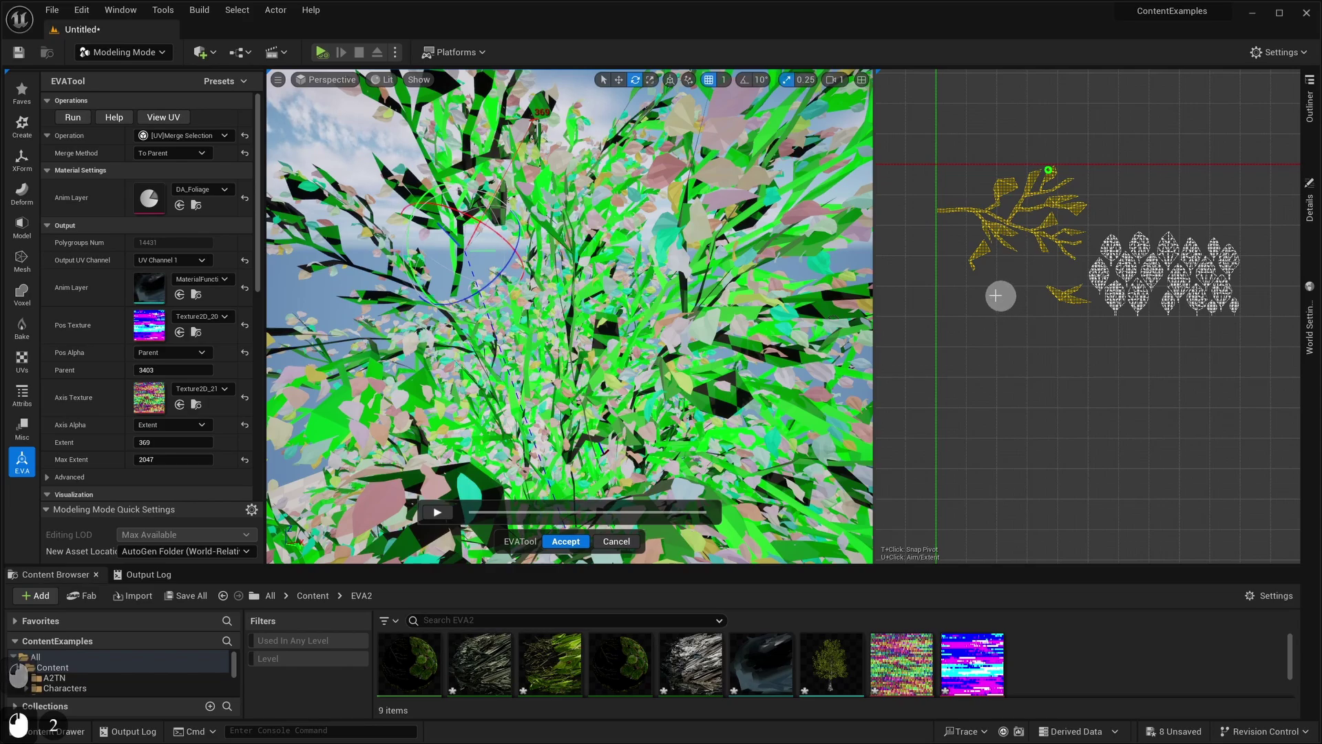
pyautogui.press('h')
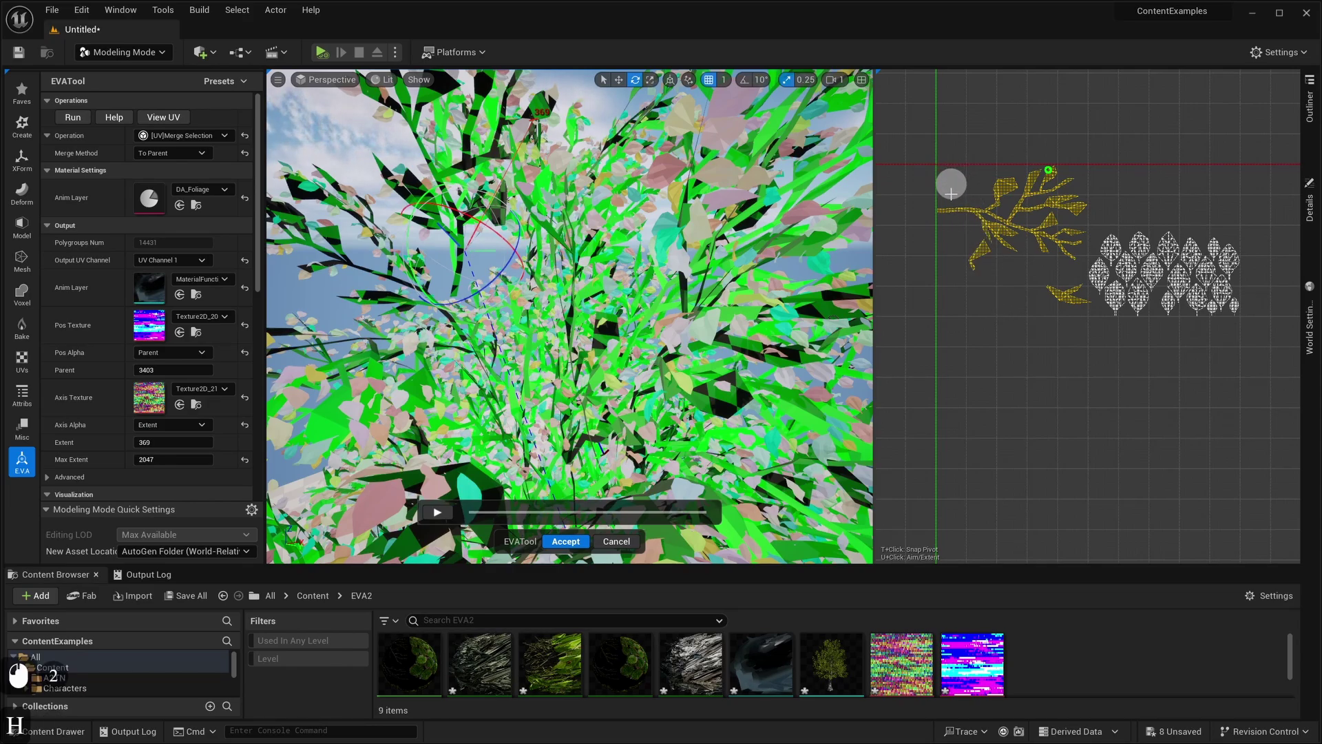
pyautogui.click(951, 189)
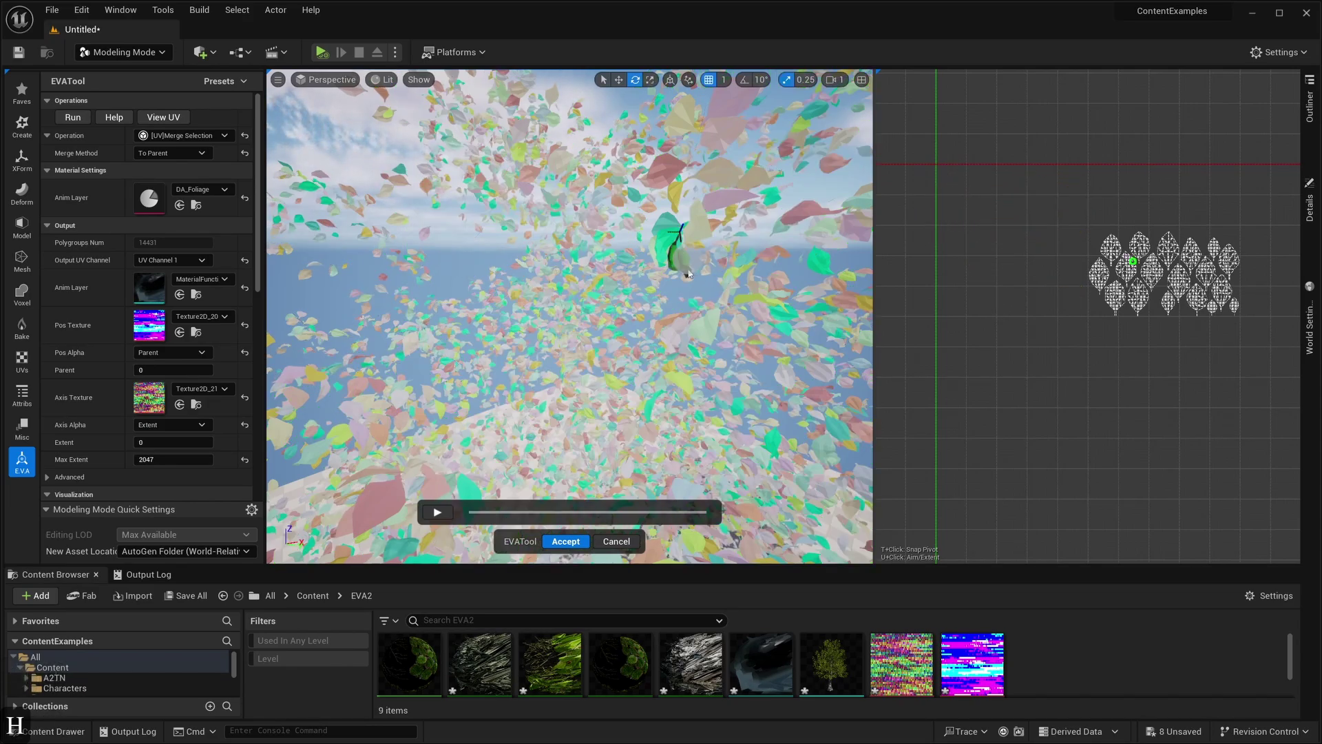
pyautogui.click(982, 254)
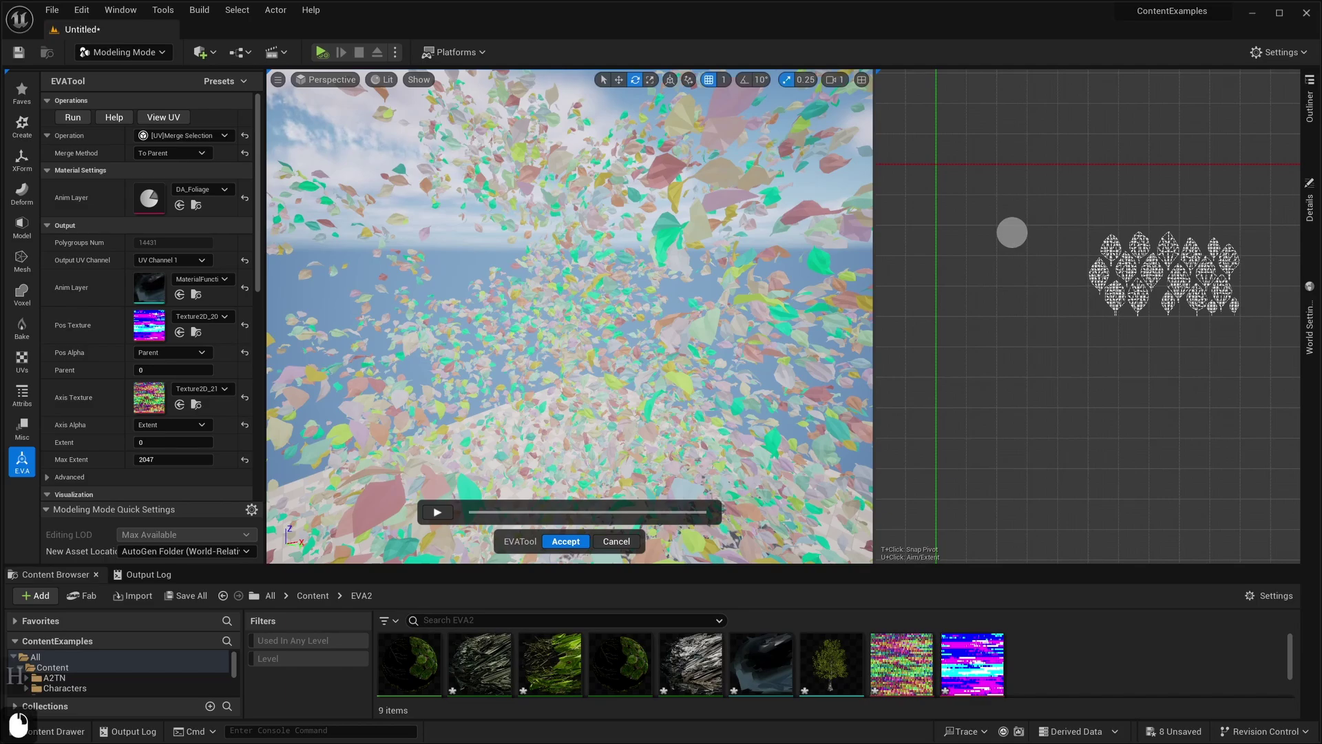
# Step: Unhide all elements, select a long slanted branch strip in the UV layout, and isolate the selection
pyautogui.moveTo(1013, 232)
pyautogui.mouseDown(button='right')
pyautogui.moveTo(1015, 266)
pyautogui.moveTo(1017, 235)
pyautogui.mouseUp(button='right')
pyautogui.press('h')
pyautogui.click(1022, 242)
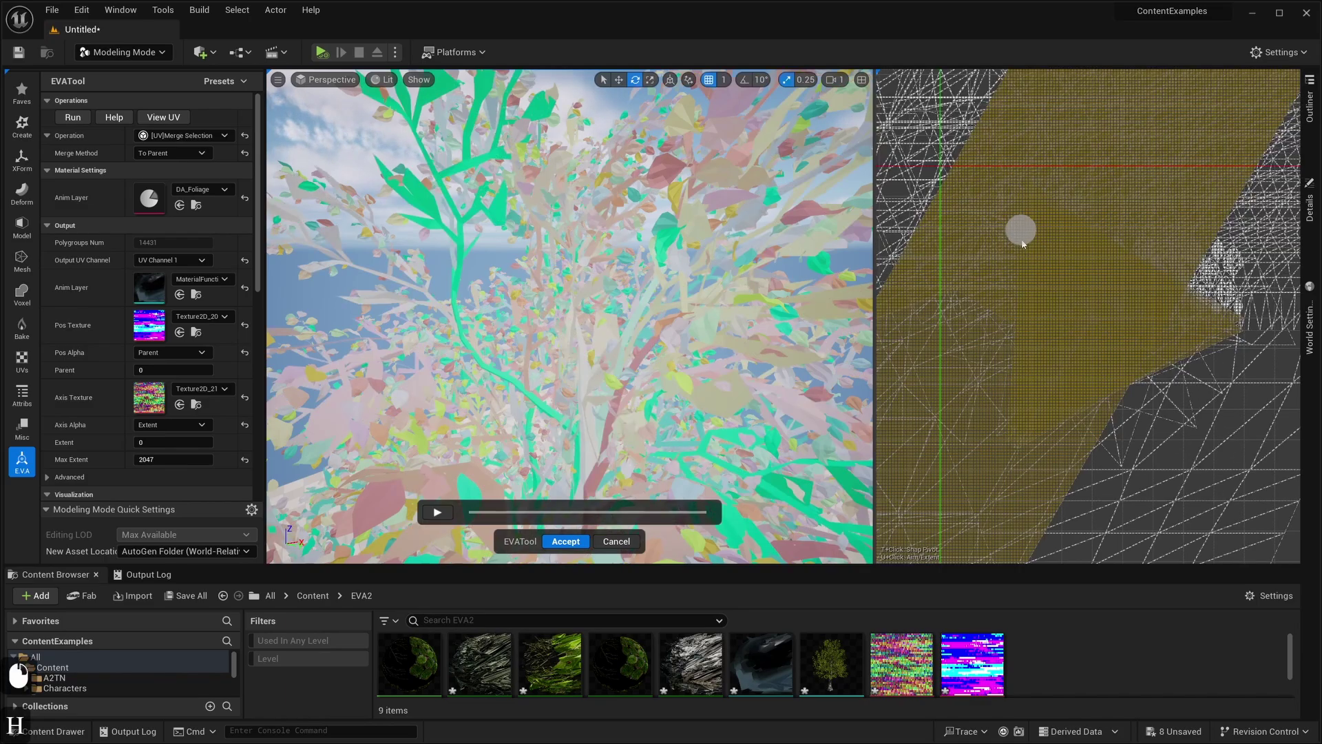
pyautogui.scroll(-16, 1028, 249)
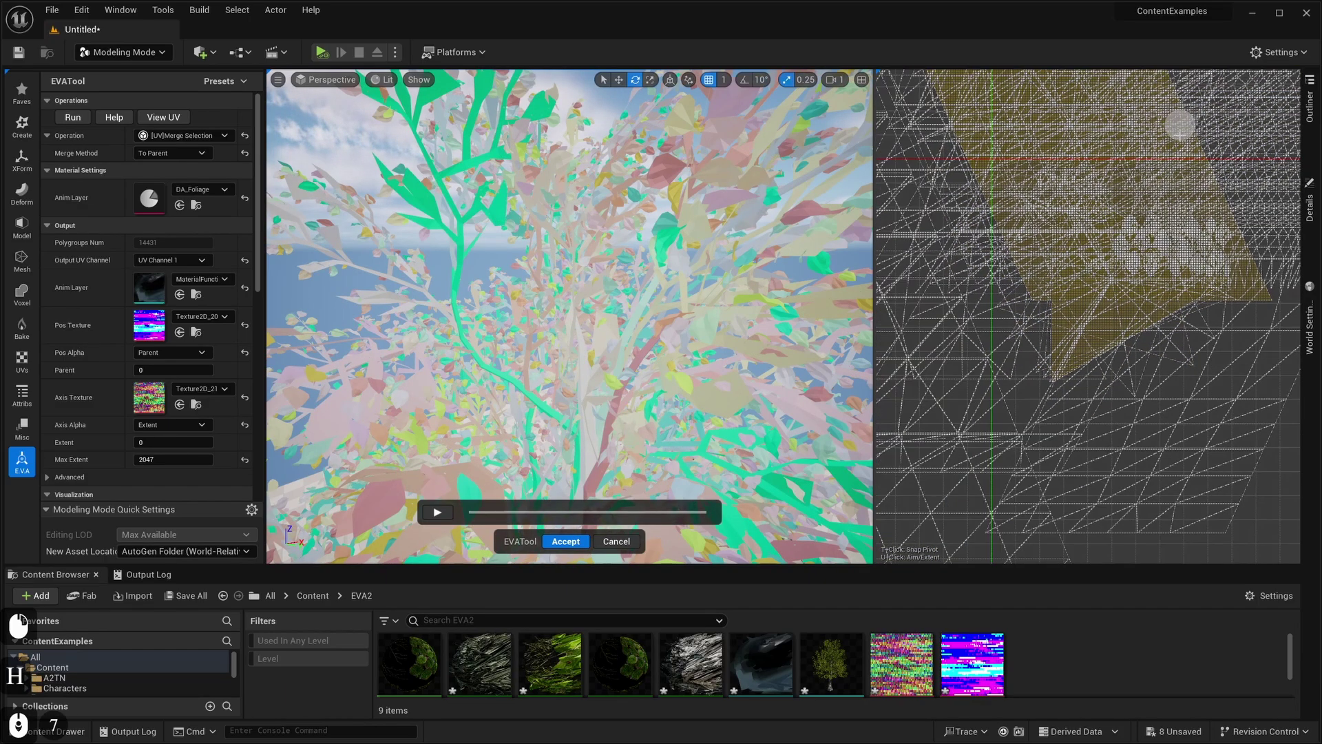
pyautogui.moveTo(1258, 227); pyautogui.dragTo(1193, 577, button='right')
pyautogui.scroll(-6, 1187, 560)
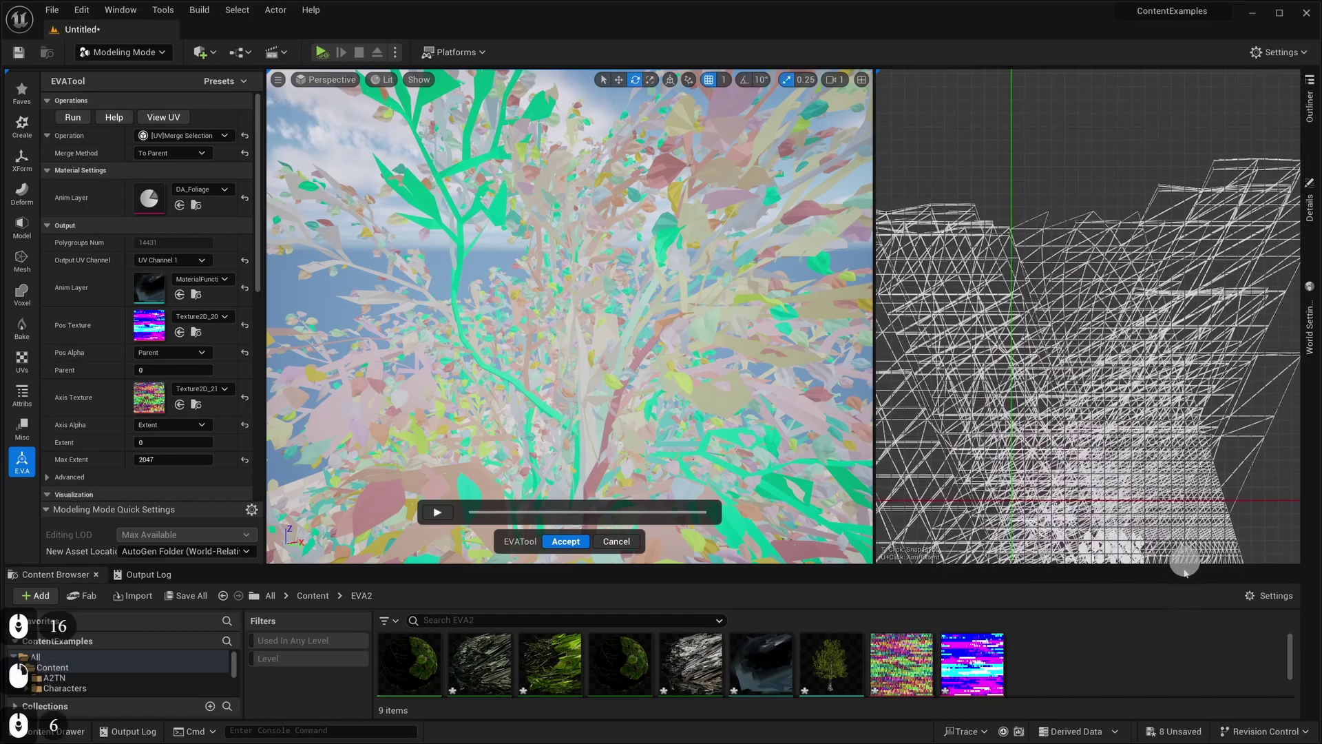
pyautogui.moveTo(1046, 257); pyautogui.dragTo(965, 252)
pyautogui.click(965, 255)
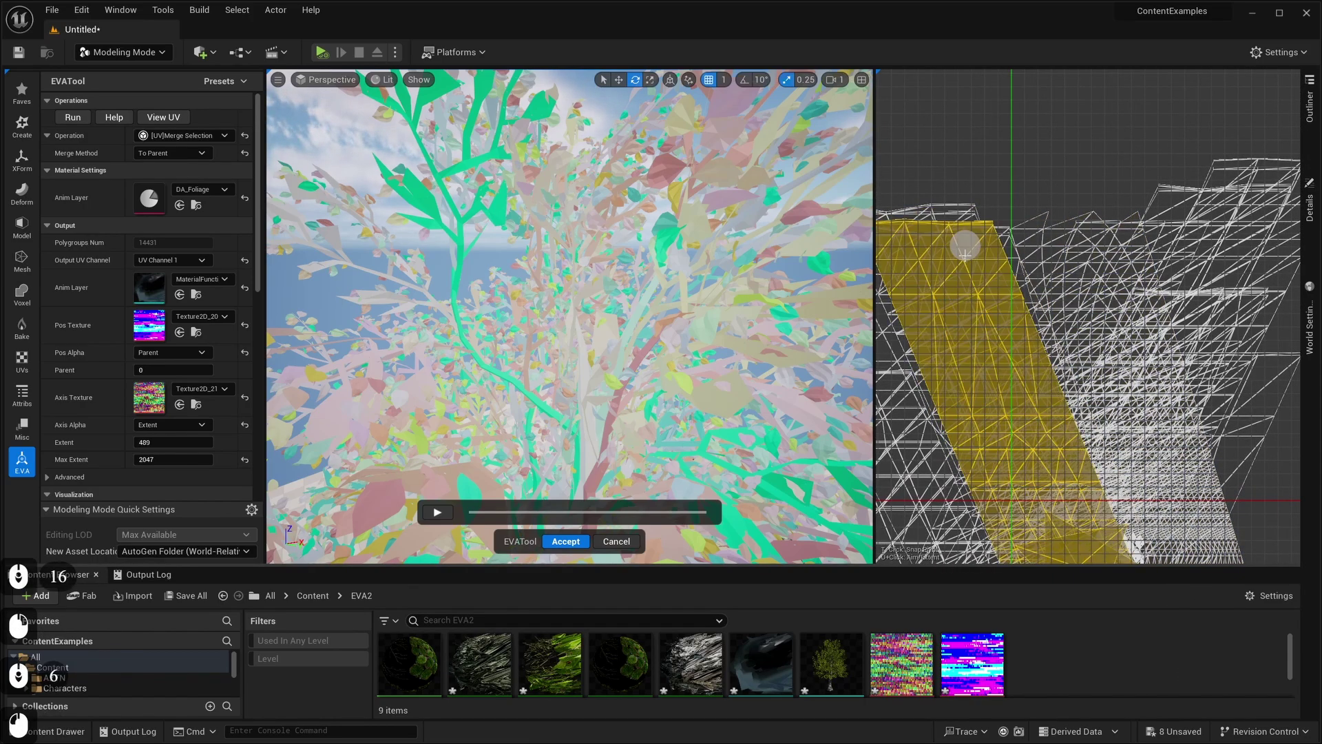
pyautogui.moveTo(1053, 162)
pyautogui.mouseDown(button='right')
pyautogui.moveTo(1055, 71)
pyautogui.moveTo(1062, 177)
pyautogui.mouseUp(button='right')
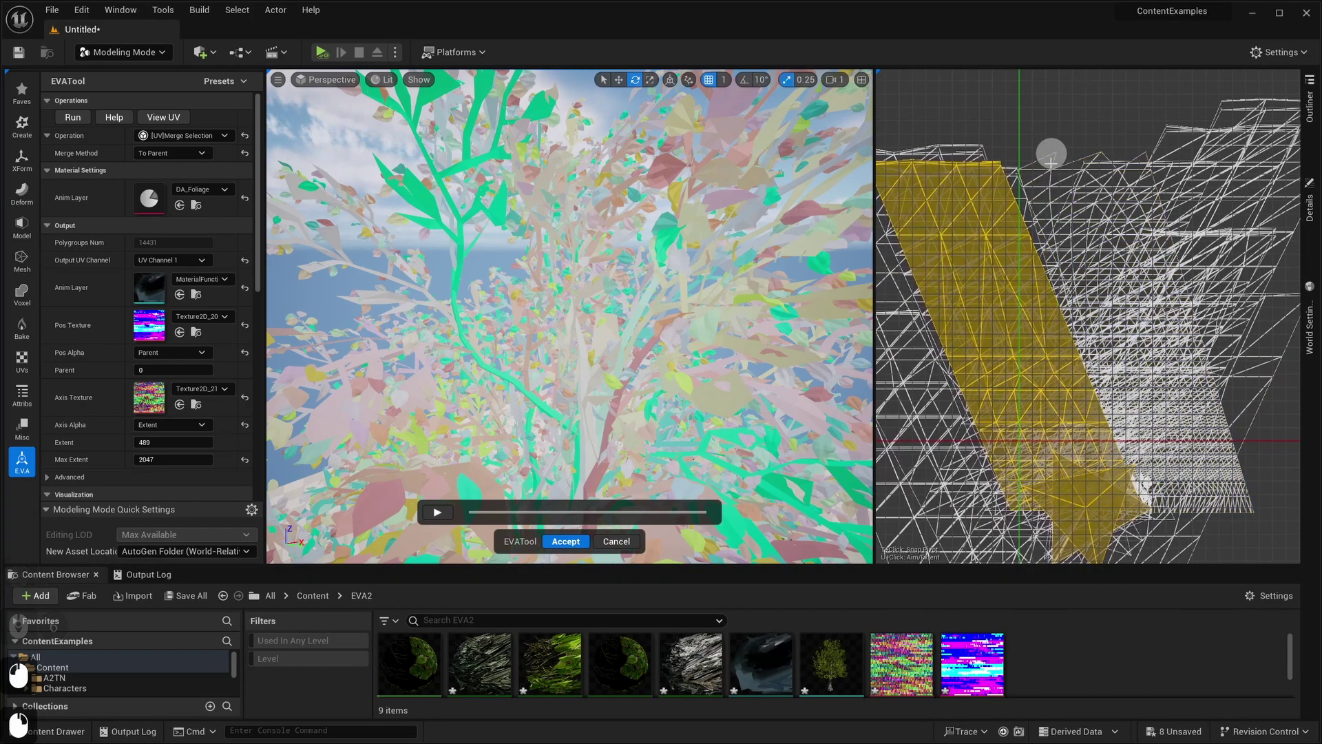
pyautogui.hotkey('ctrl', 'h')
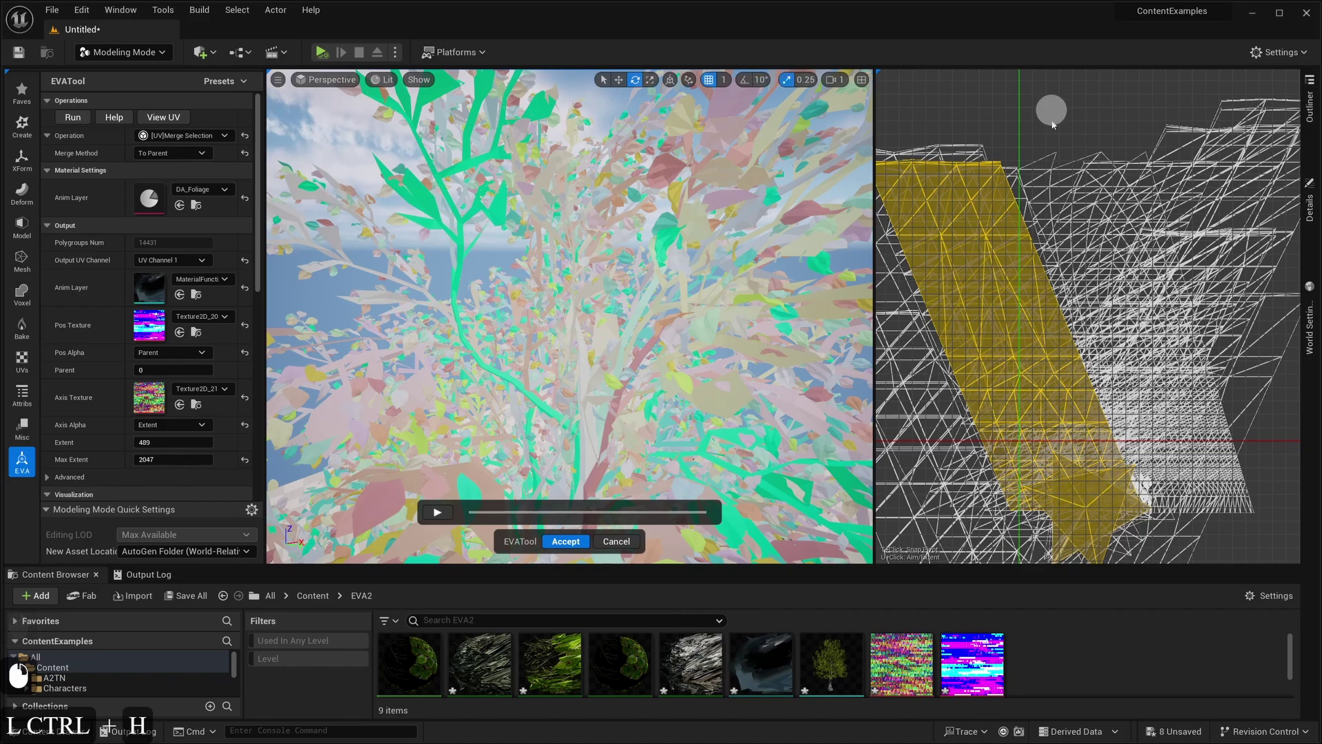
pyautogui.click(973, 295)
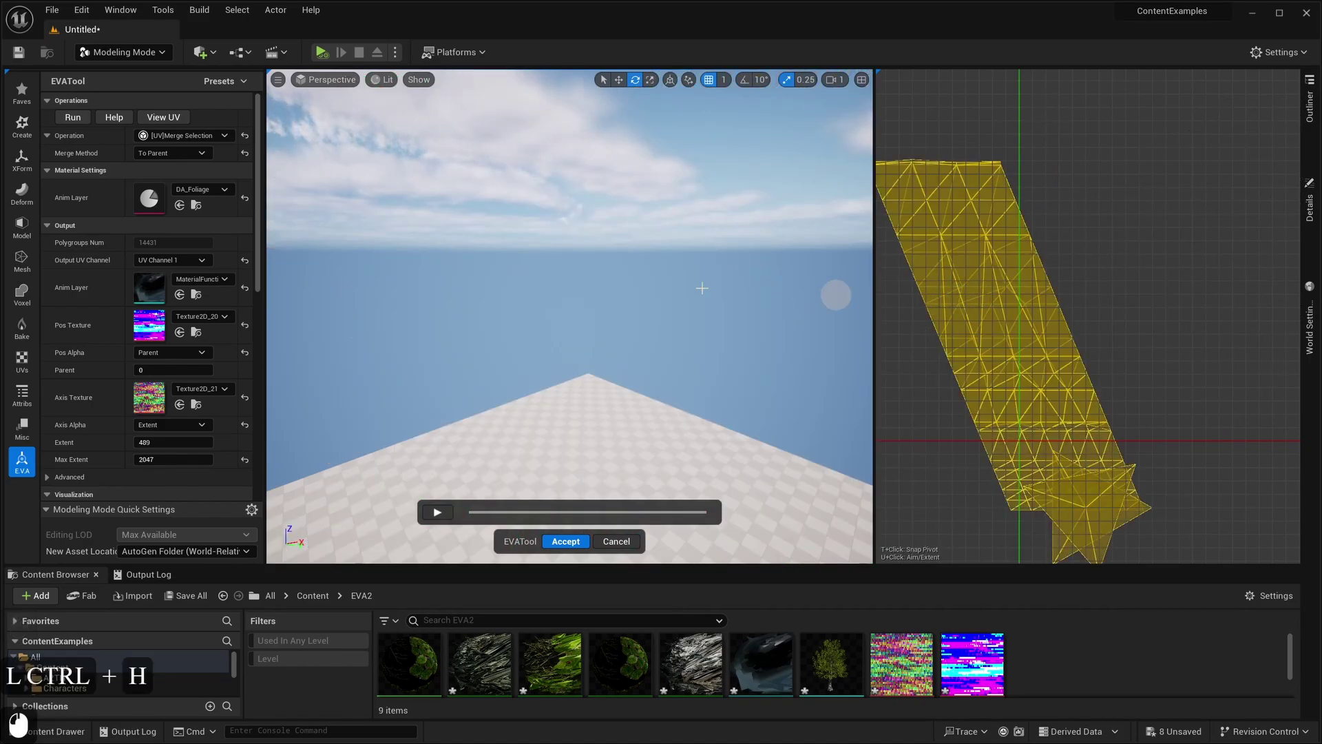
# Step: Examine the isolated forked branch in the viewport, including its pivot, extent and the start of its parent link
pyautogui.moveTo(702, 286)
pyautogui.mouseDown(button='right')
pyautogui.moveTo(687, 274)
pyautogui.moveTo(703, 284)
pyautogui.mouseUp(button='right')
pyautogui.press('a')
pyautogui.press('w')
pyautogui.press('w')
pyautogui.press('a')
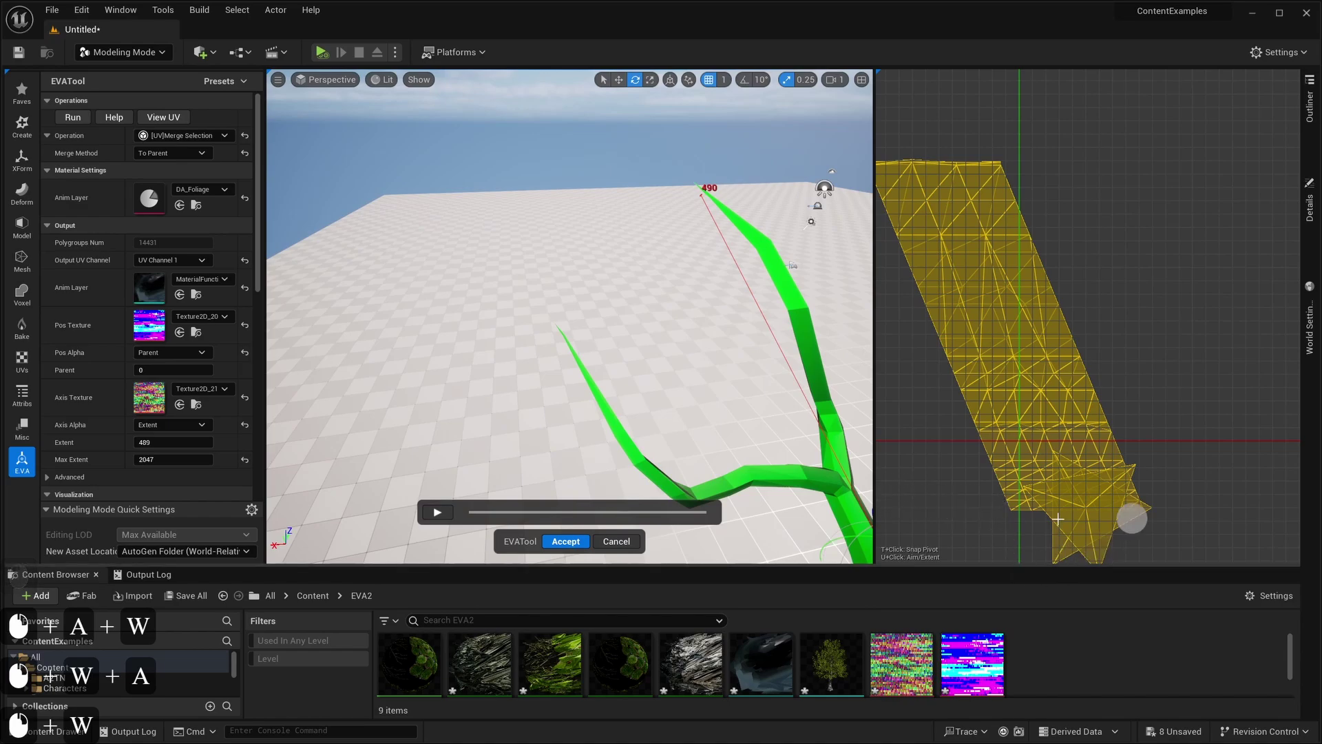
pyautogui.moveTo(1208, 502); pyautogui.dragTo(1215, 352, button='right')
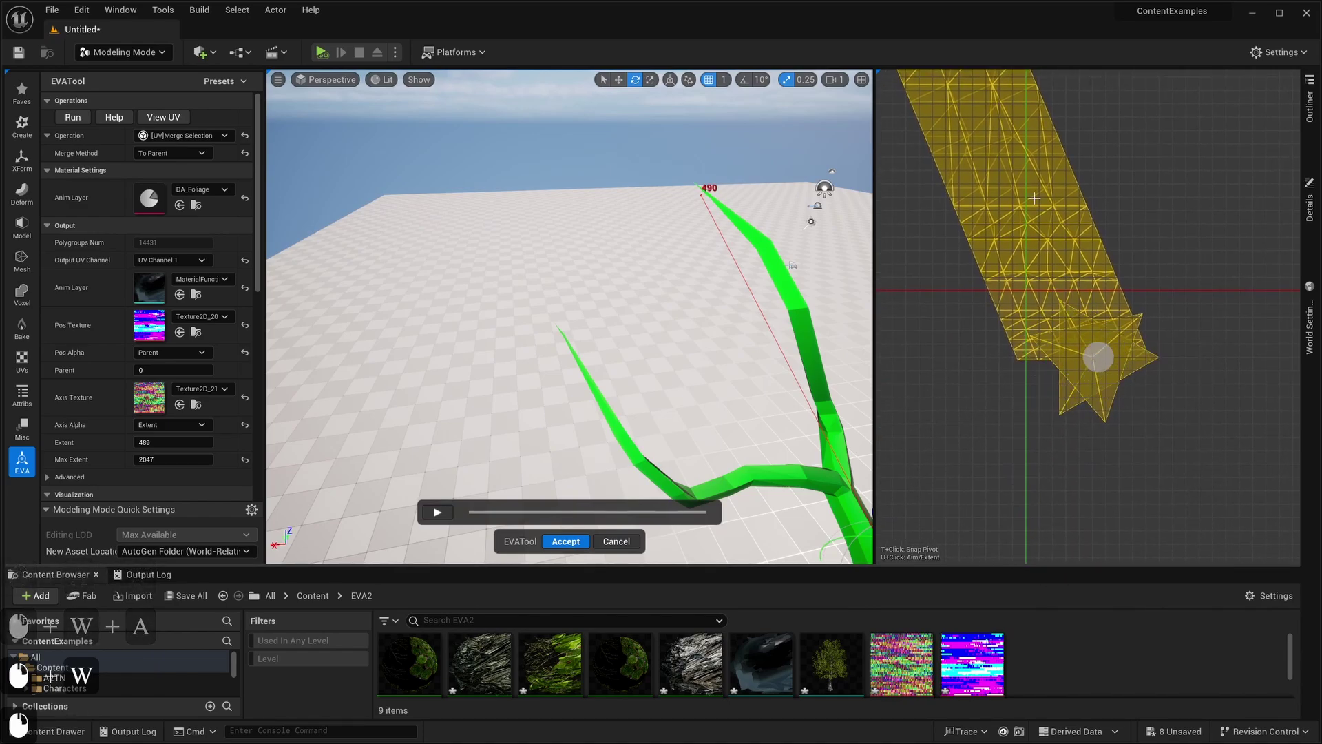
pyautogui.press('a')
pyautogui.moveTo(669, 331); pyautogui.dragTo(661, 329, button='right')
pyautogui.hotkey('s', 'd')
pyautogui.press('w')
pyautogui.press('s')
pyautogui.press('q')
pyautogui.press('w')
pyautogui.press('a')
pyautogui.press('d')
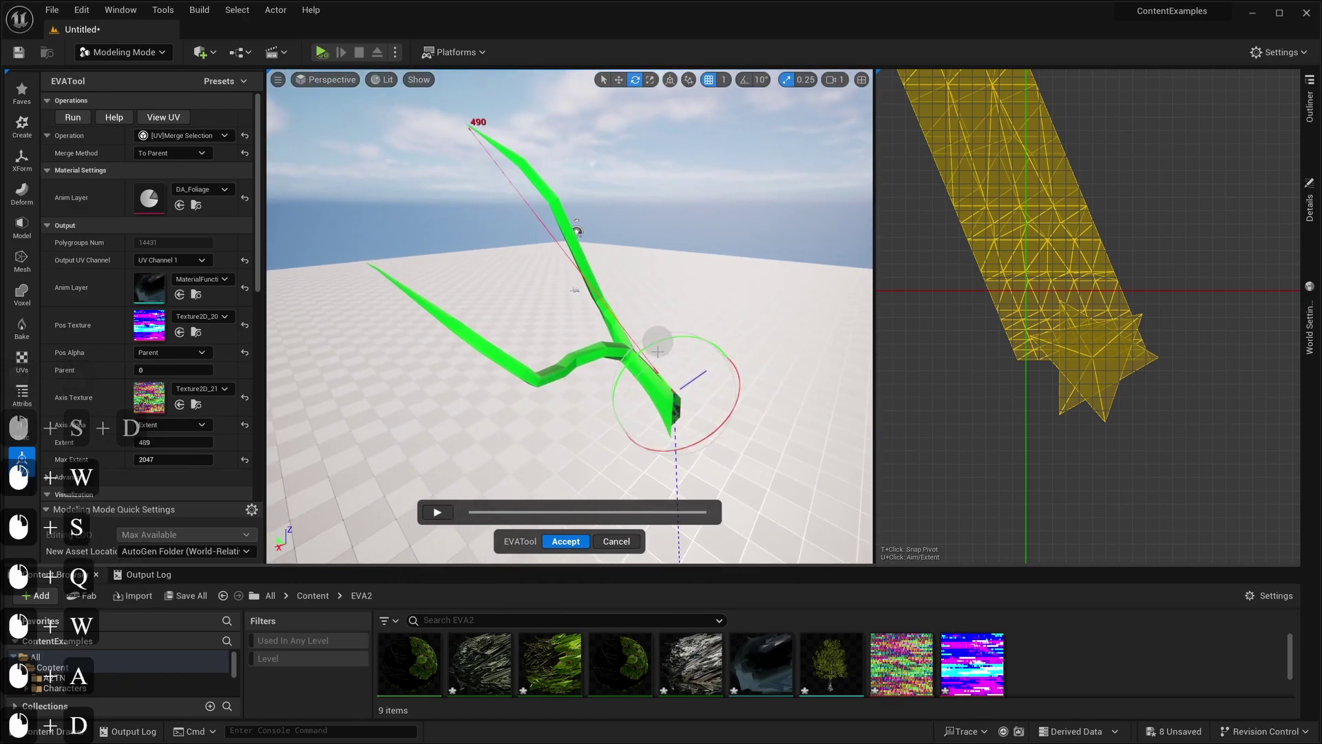
# Step: Unhide the whole tree and select the trunk element
pyautogui.press('h')
pyautogui.press('h')
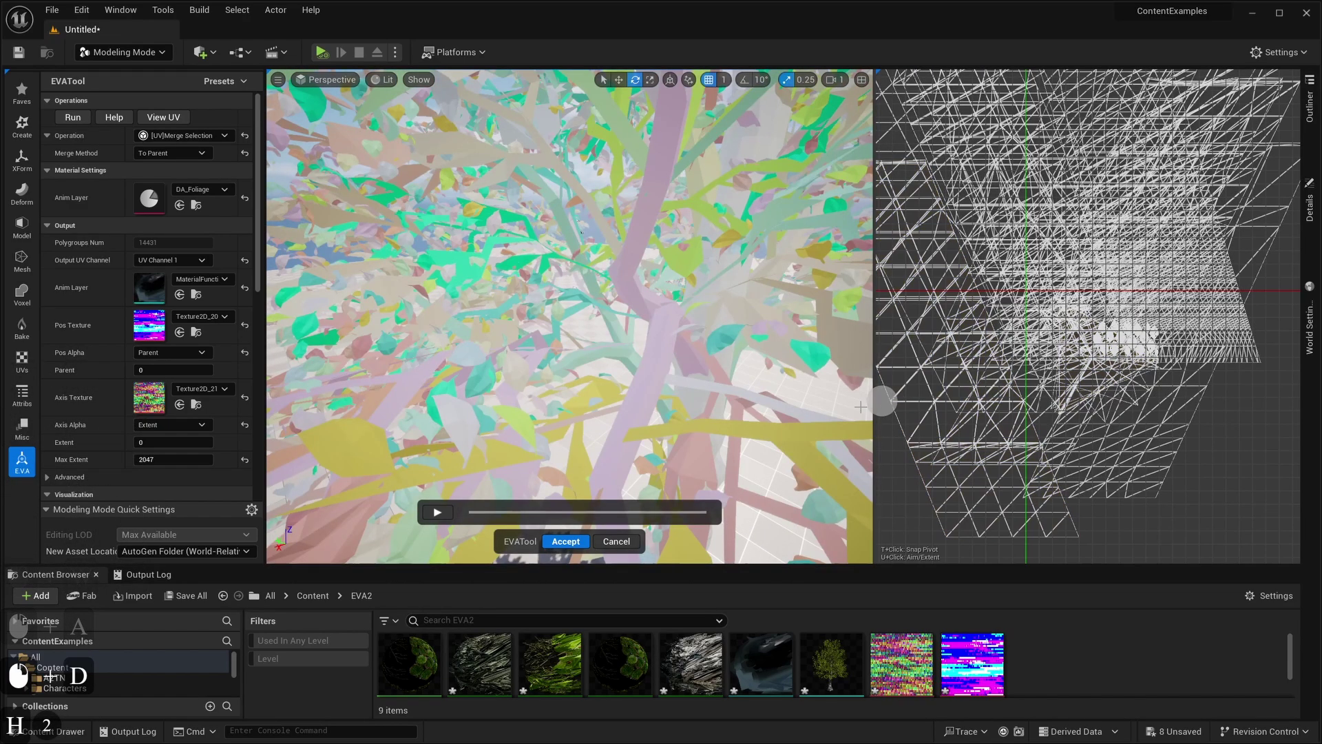
pyautogui.press('s')
pyautogui.press('q')
pyautogui.moveTo(750, 367); pyautogui.dragTo(751, 367, button='right')
pyautogui.press('w')
pyautogui.press('w')
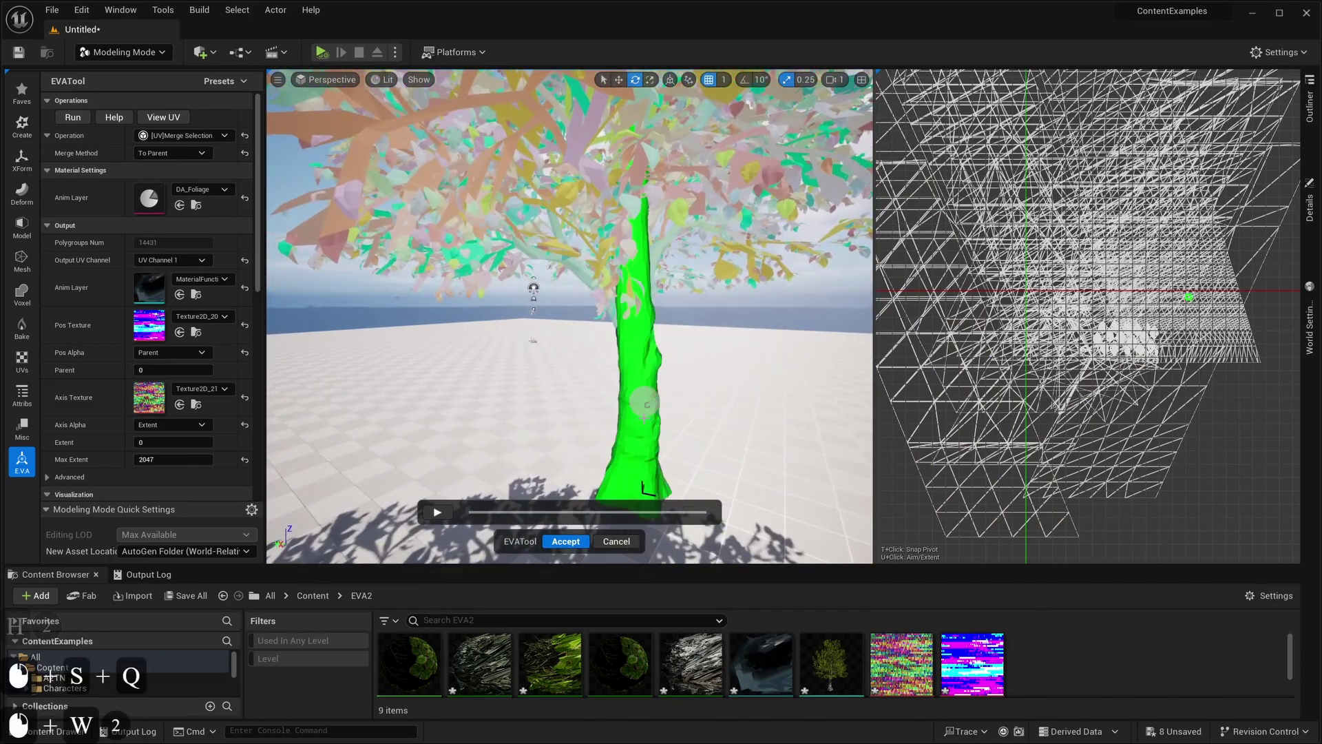
pyautogui.click(640, 416)
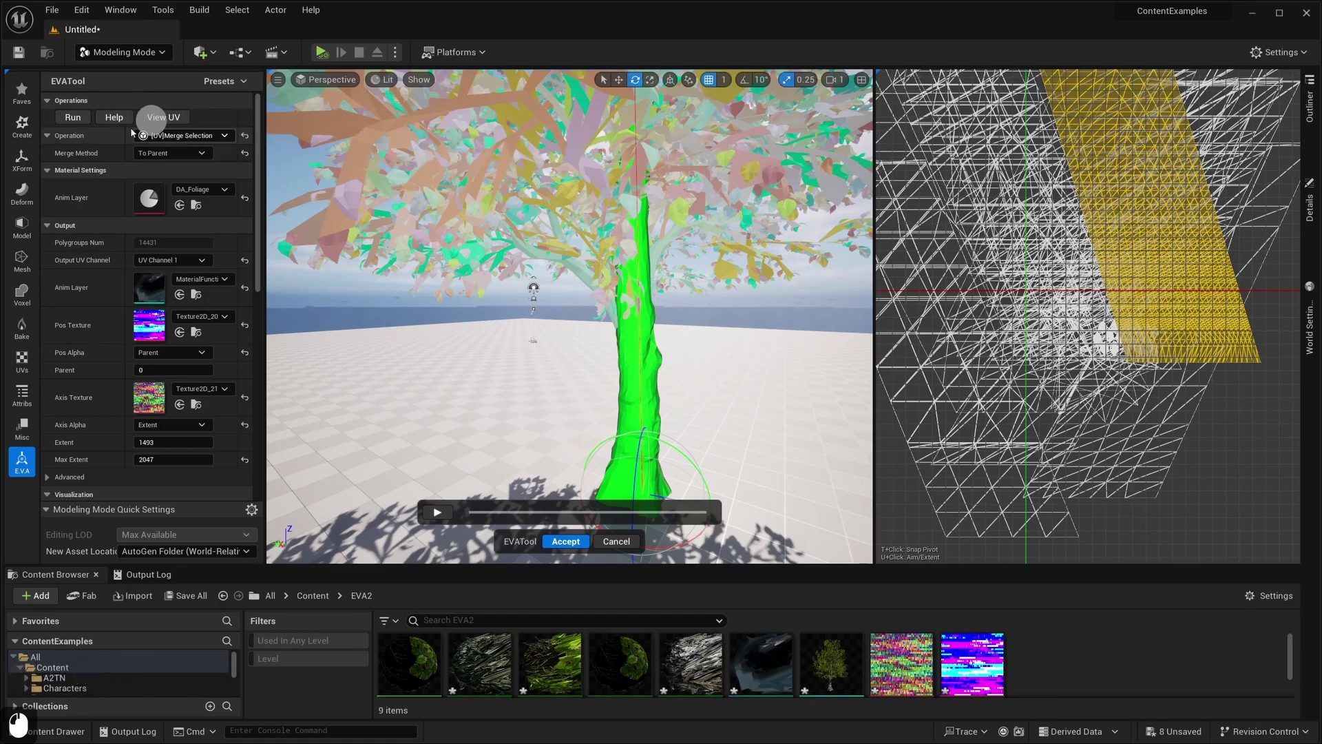
# Step: Switch the operation to [Pivot]Select and enable Add to Selection for selecting children
pyautogui.click(201, 136)
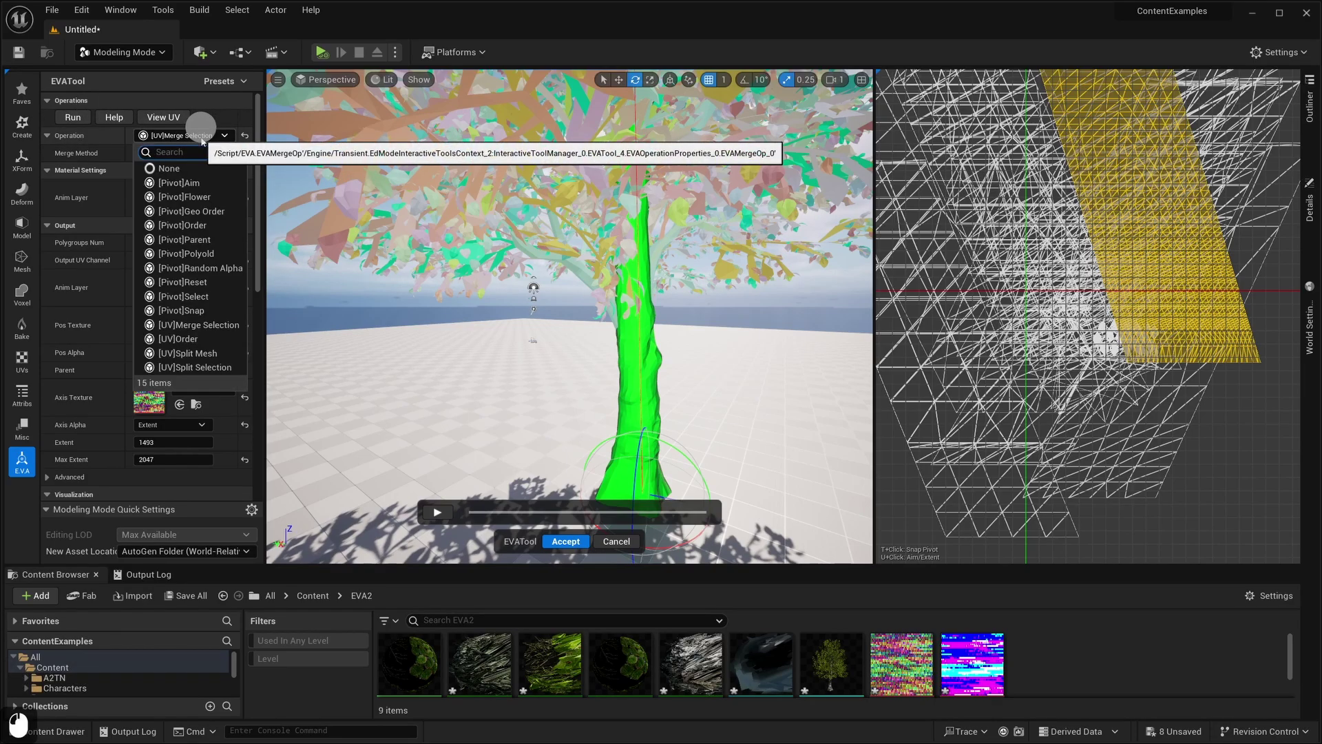
pyautogui.click(202, 138)
pyautogui.click(202, 138)
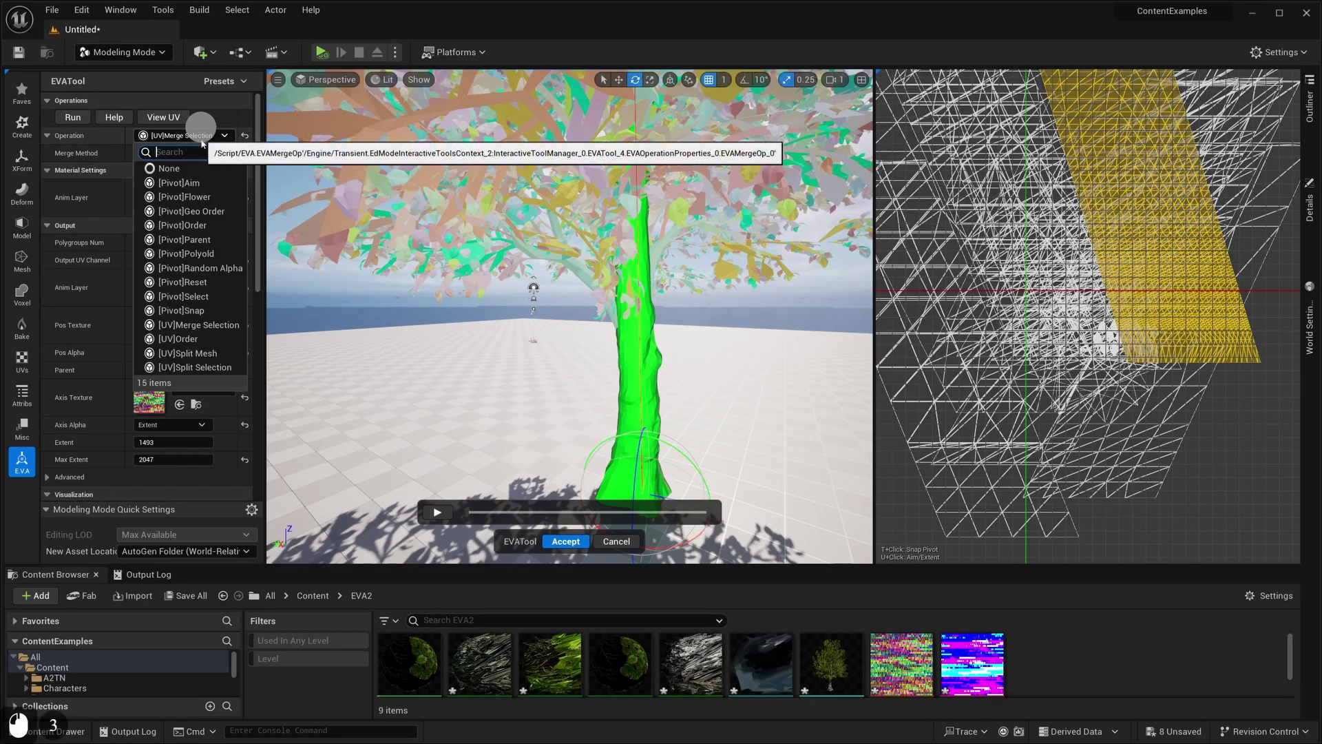
pyautogui.click(204, 298)
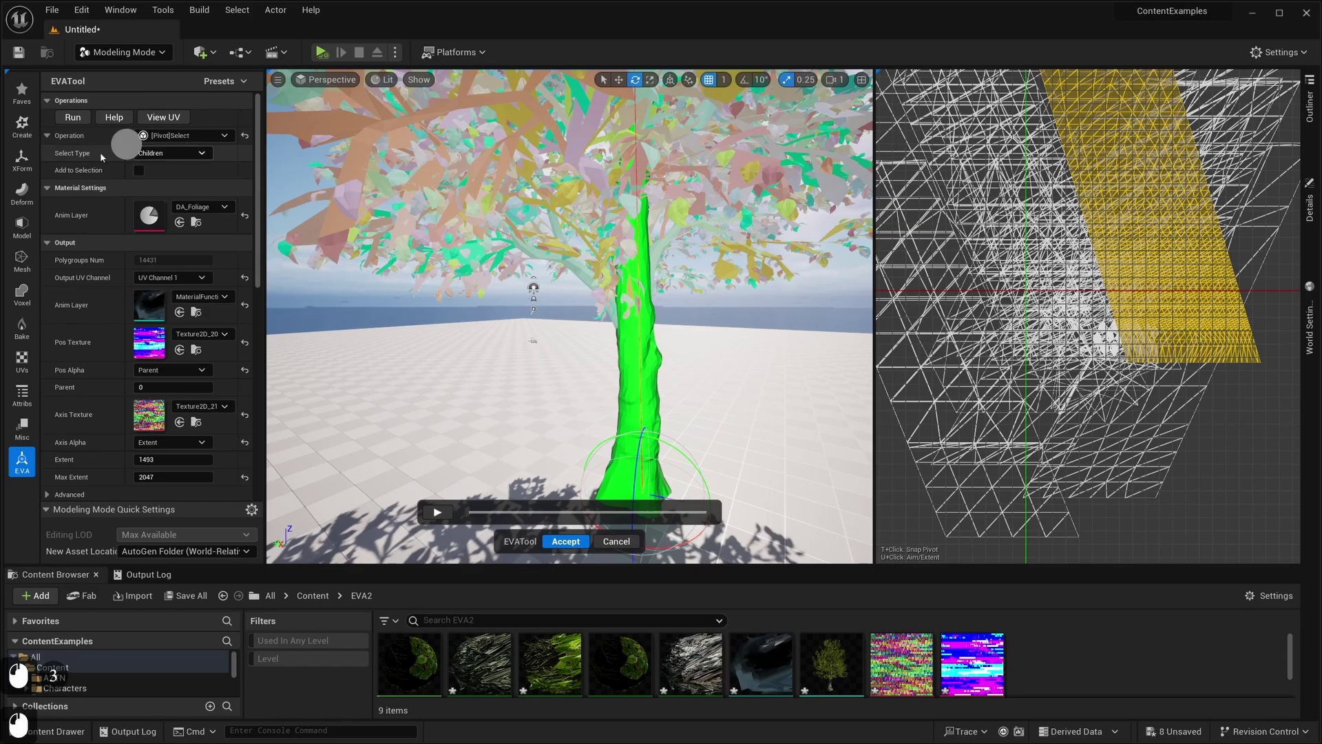
pyautogui.click(73, 118)
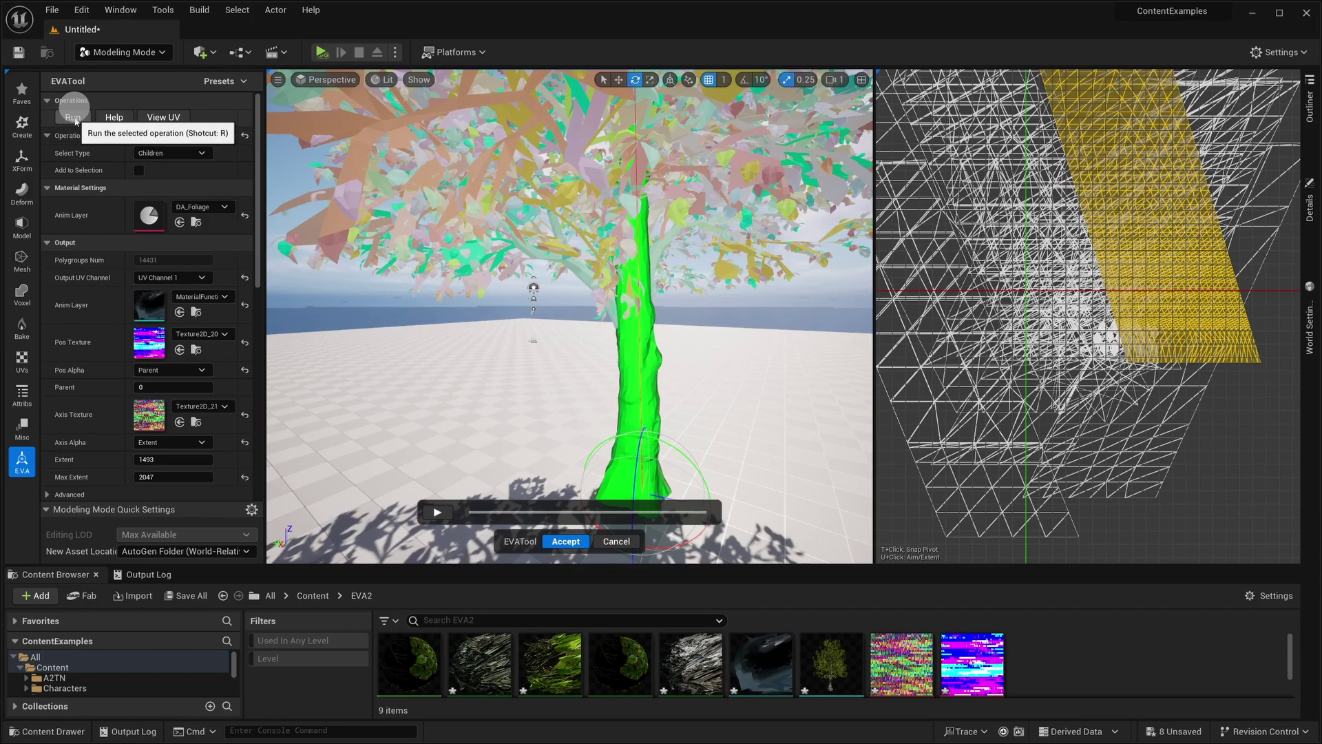
pyautogui.click(140, 170)
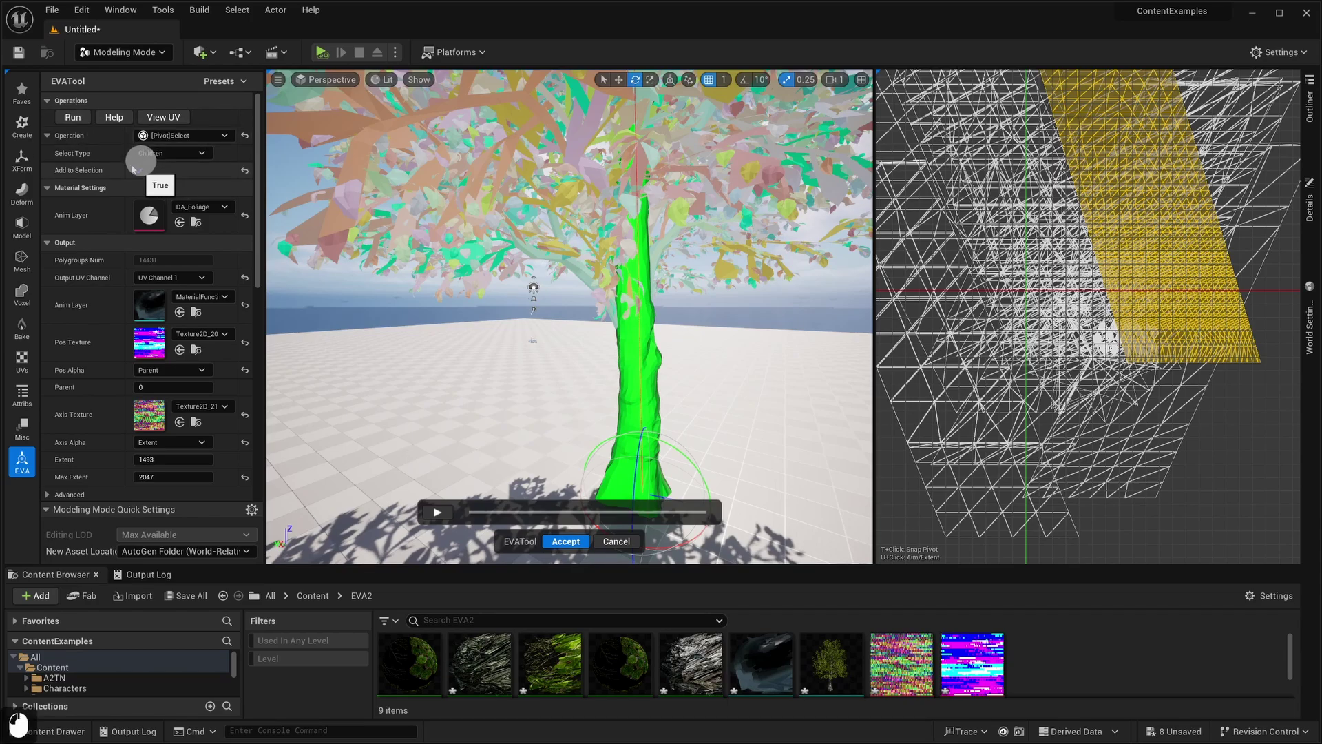
# Step: Run the children selection three times from the trunk to extend it through branches, twigs and leaves
pyautogui.click(73, 118)
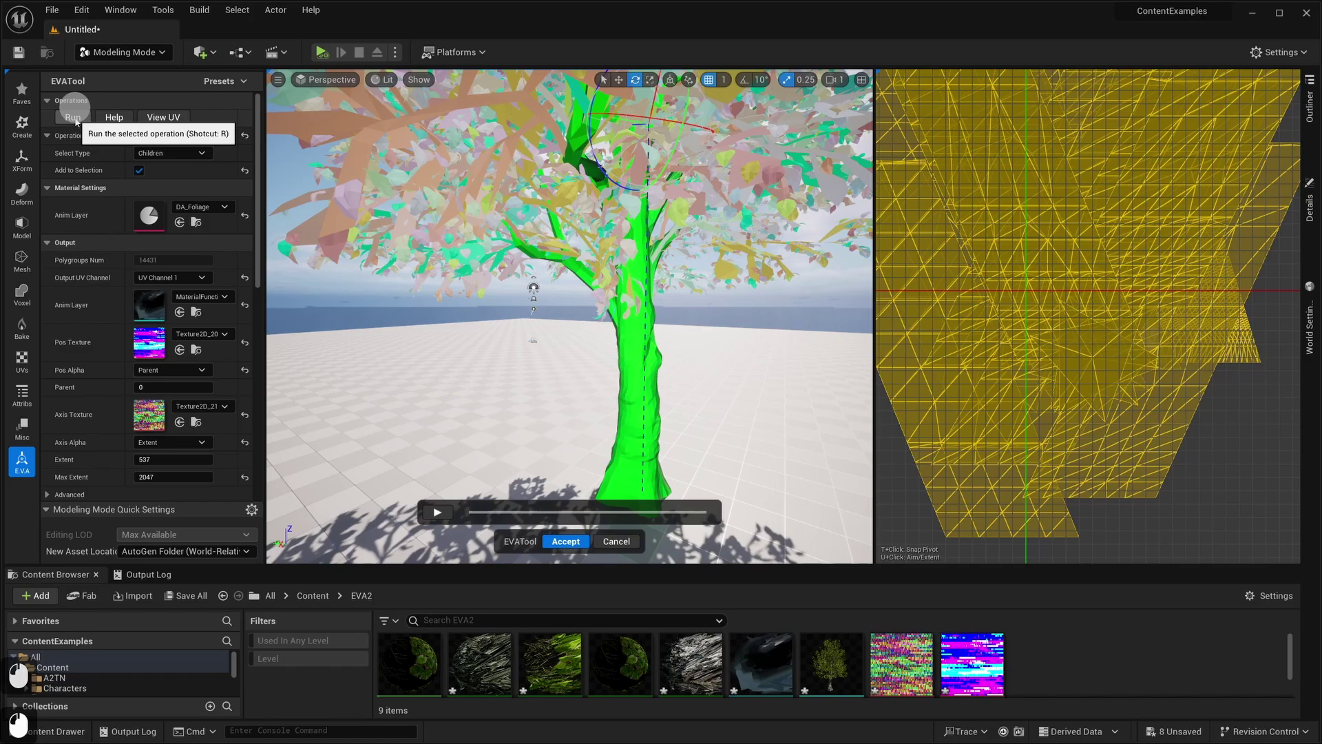
pyautogui.click(73, 119)
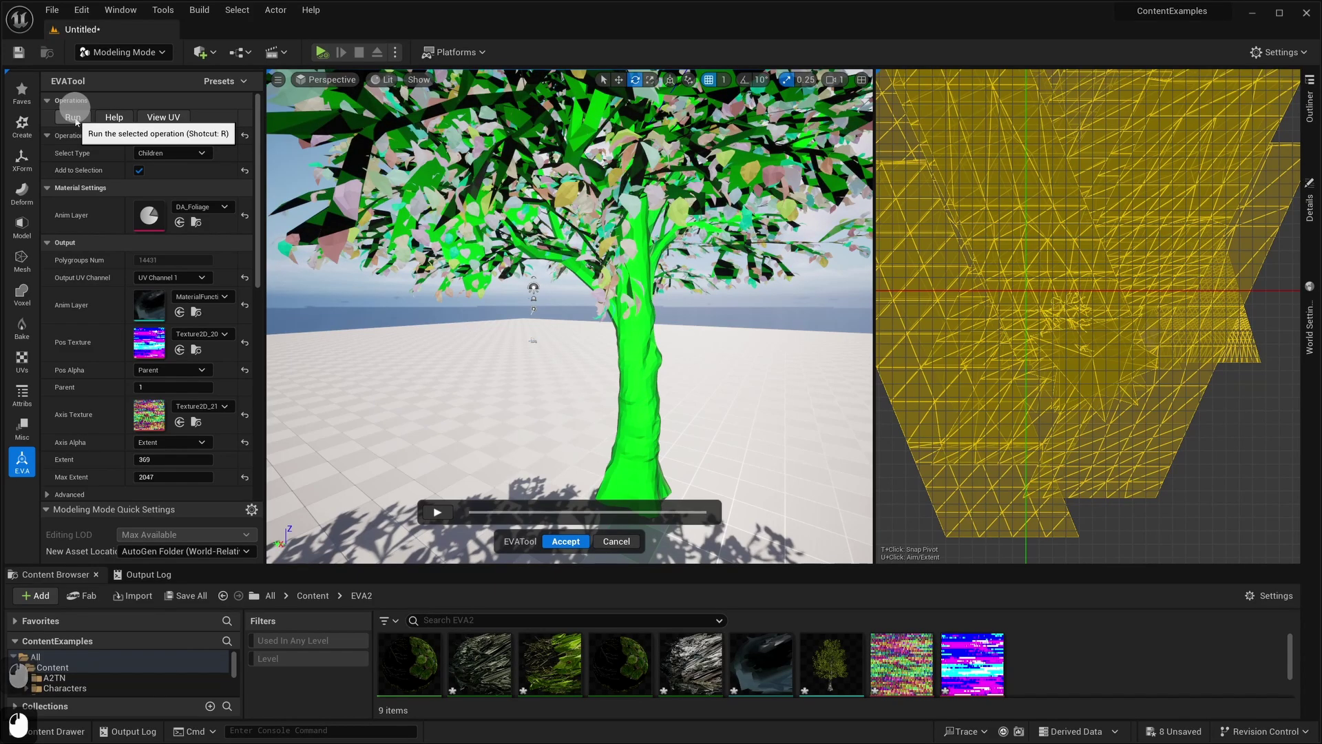
pyautogui.click(73, 119)
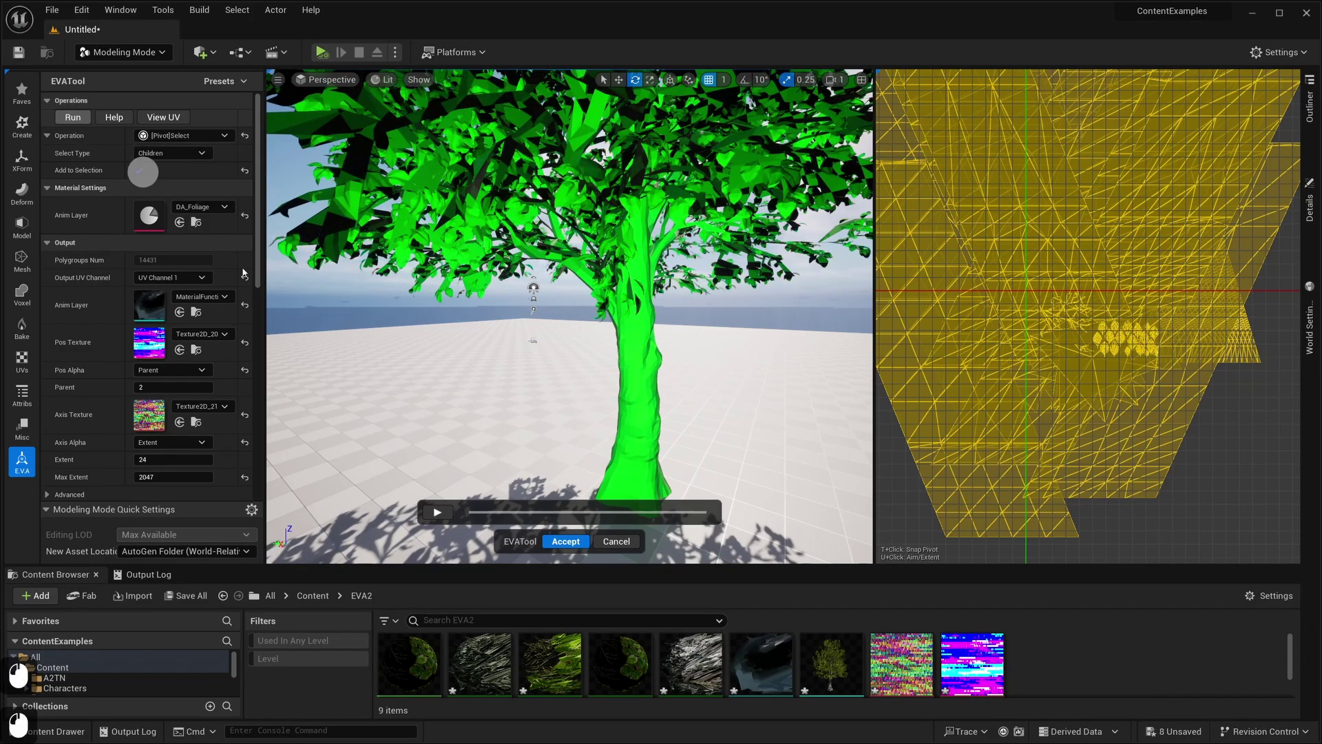
pyautogui.moveTo(455, 364); pyautogui.dragTo(454, 375, button='right')
pyautogui.press('s')
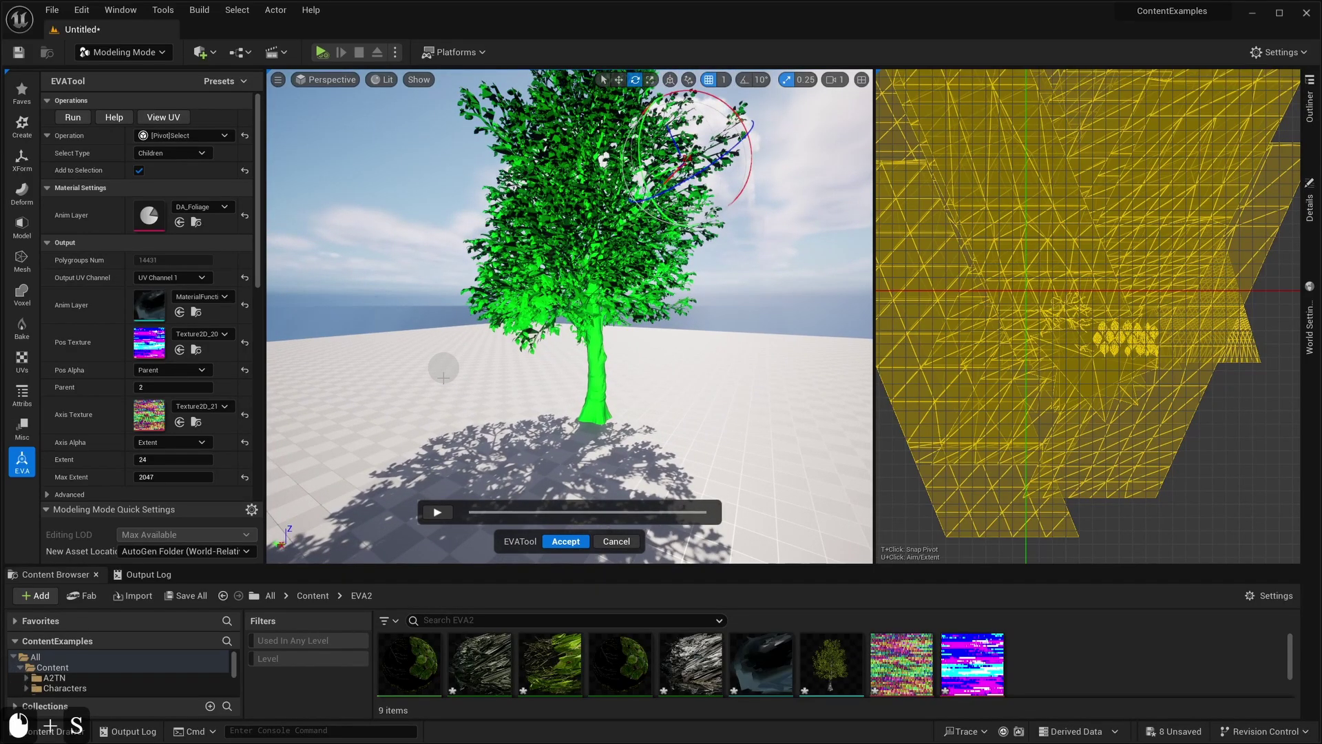
# Step: Hide the selected hierarchy and check the viewport for any elements left unconnected
pyautogui.press('h')
pyautogui.press('w')
pyautogui.press('e')
pyautogui.moveTo(442, 379); pyautogui.dragTo(431, 404, button='right')
pyautogui.press('s')
pyautogui.press('w')
pyautogui.moveTo(442, 358); pyautogui.dragTo(443, 355, button='right')
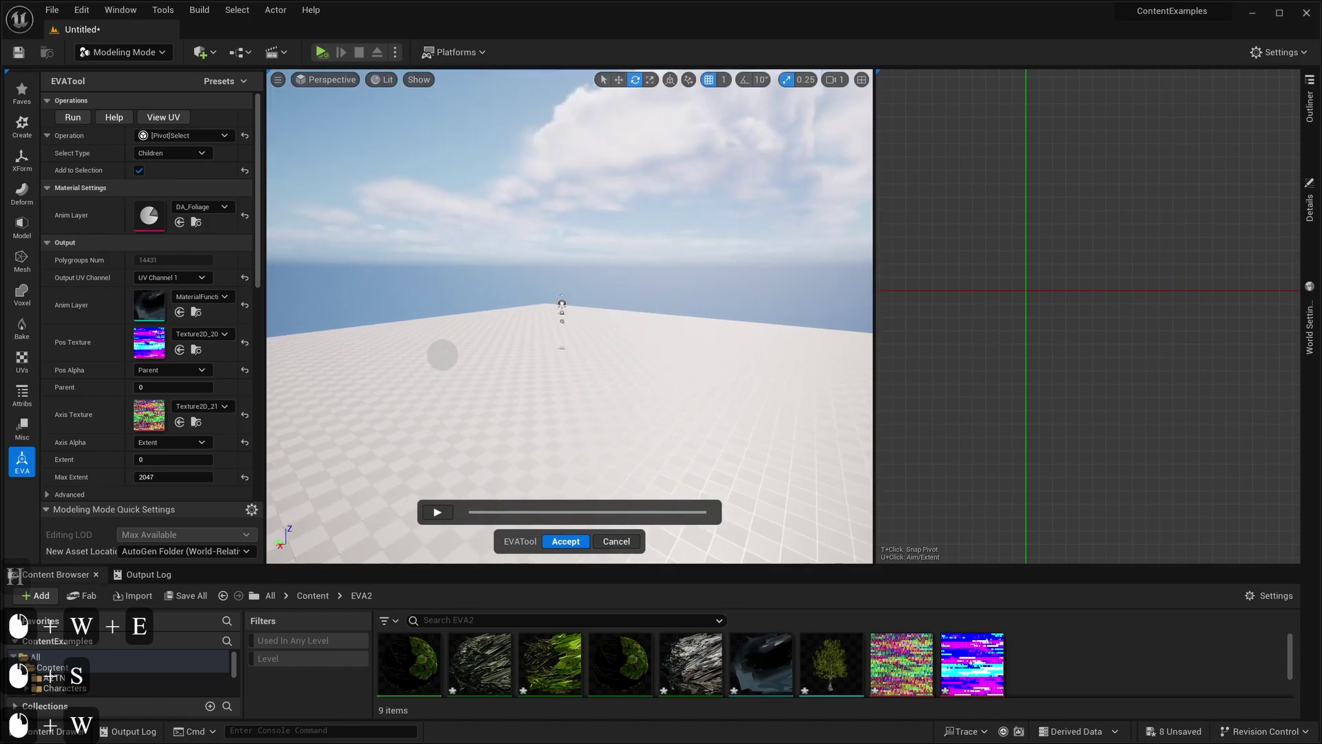
# Step: Unhide the whole tree, bring its full UV layout into view and widen the tool settings area
pyautogui.press('h')
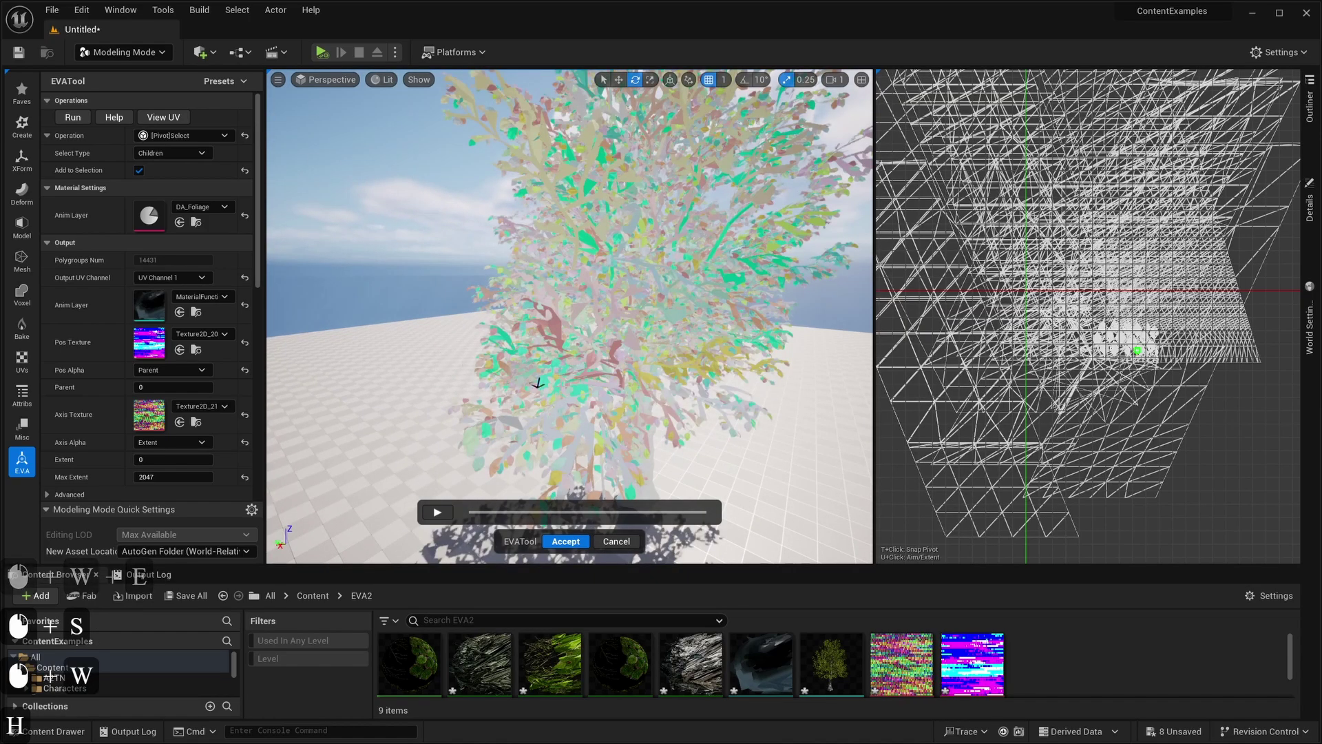
pyautogui.moveTo(1246, 521)
pyautogui.mouseDown(button='right')
pyautogui.moveTo(1244, 496)
pyautogui.moveTo(1240, 518)
pyautogui.mouseUp(button='right')
pyautogui.scroll(-6, 1240, 518)
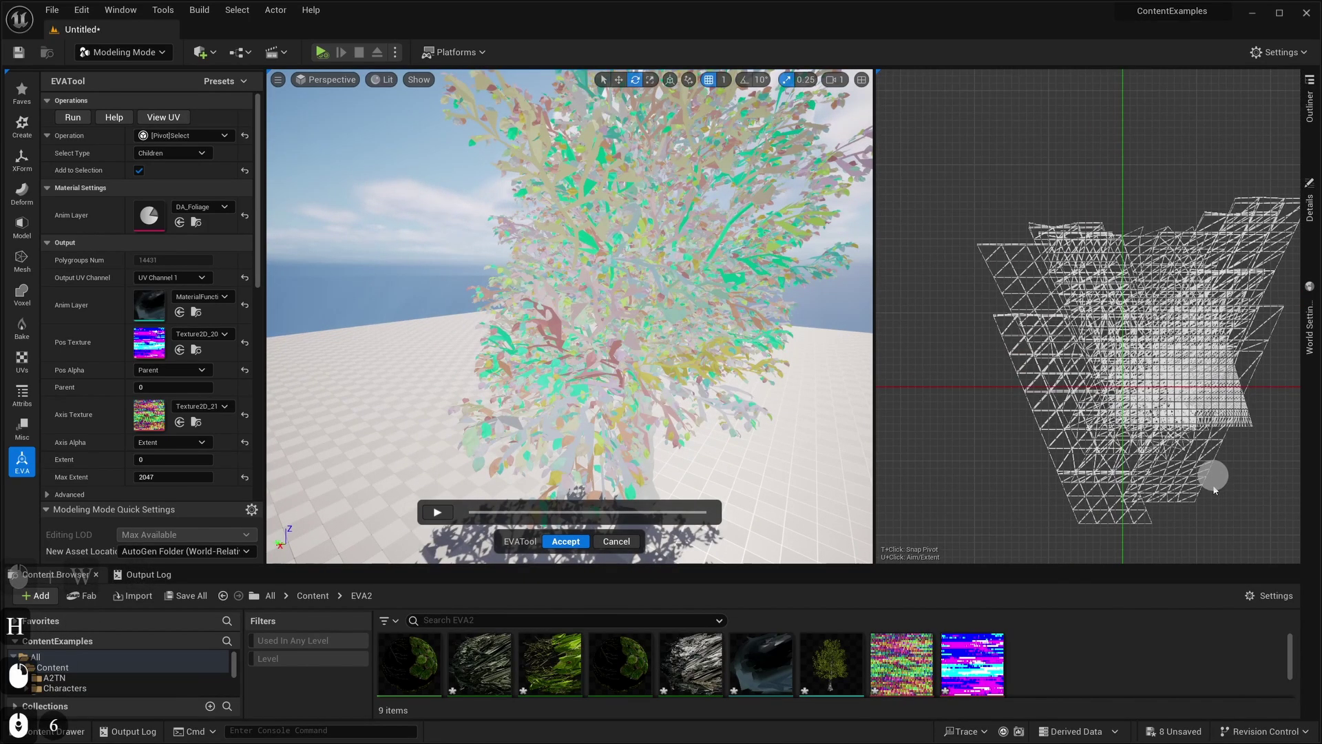
pyautogui.moveTo(1171, 478)
pyautogui.mouseDown(button='right')
pyautogui.moveTo(1166, 448)
pyautogui.moveTo(1182, 460)
pyautogui.mouseUp(button='right')
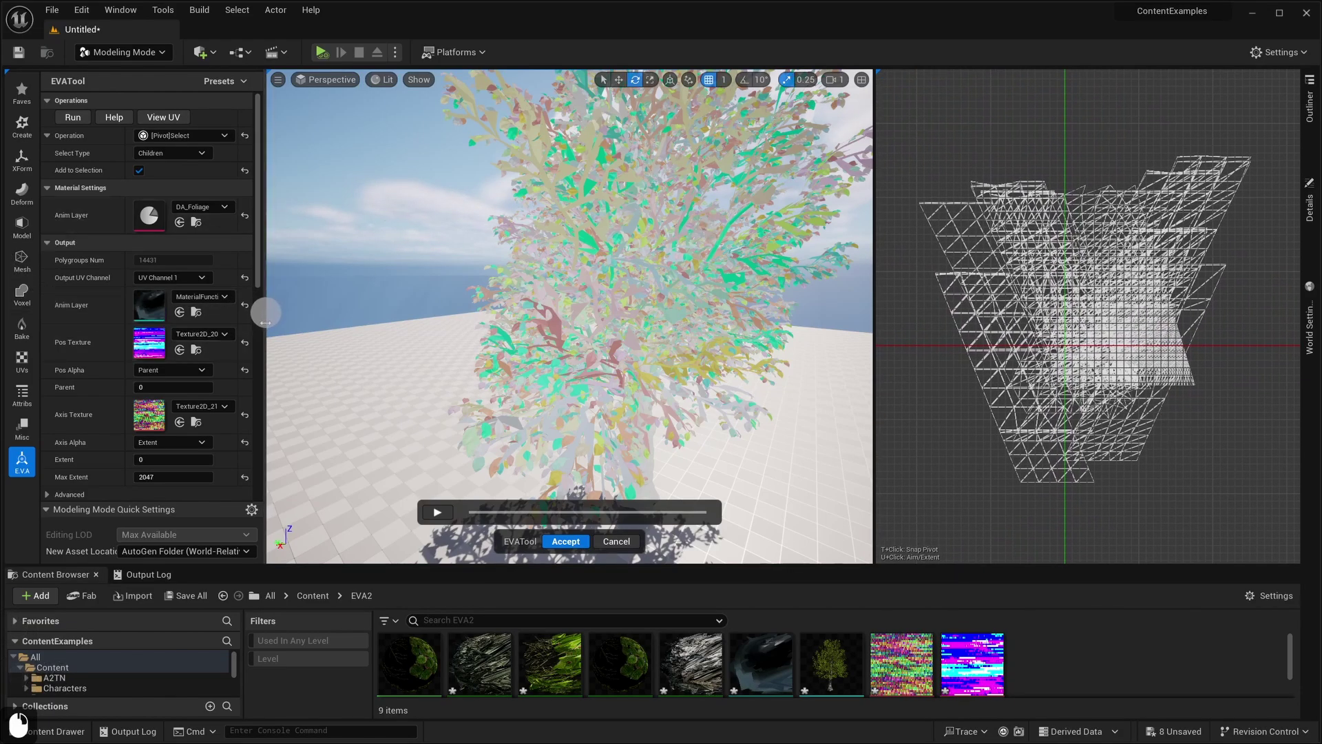
pyautogui.moveTo(264, 314); pyautogui.dragTo(328, 317)
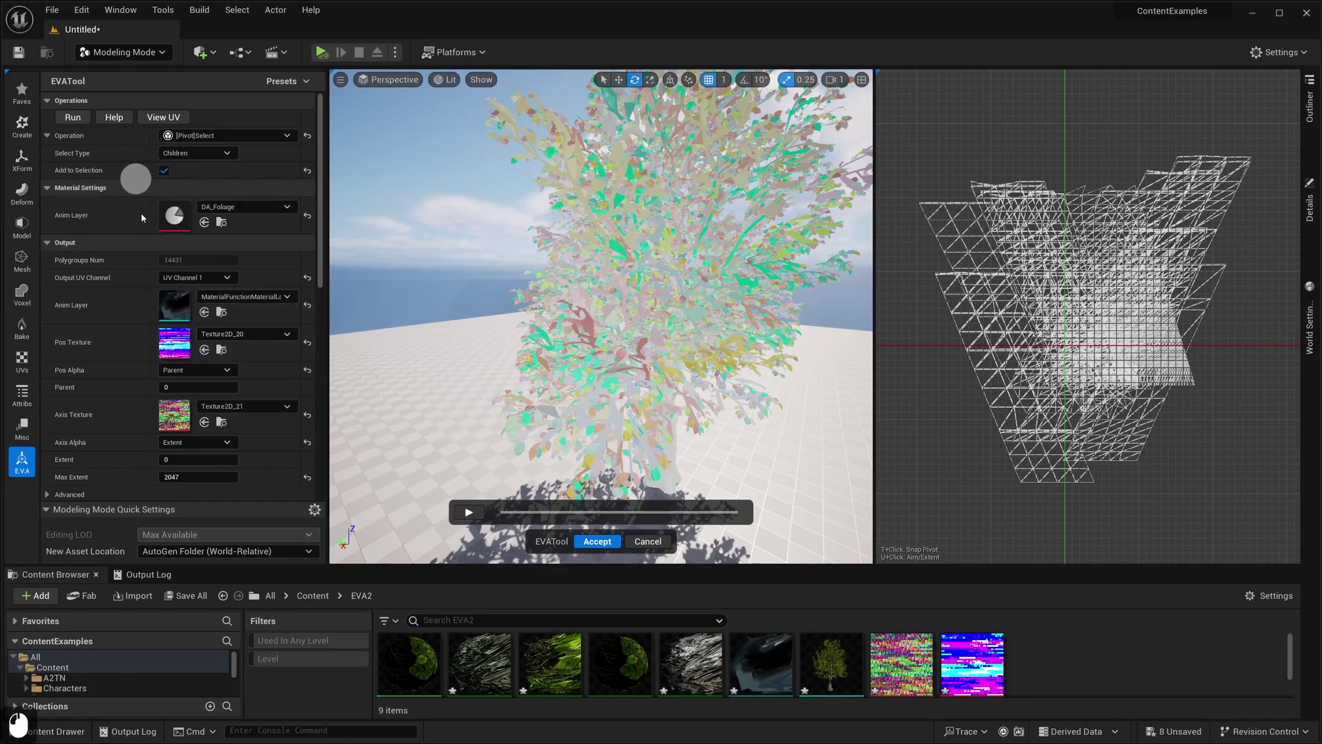
pyautogui.tripleClick(192, 266)
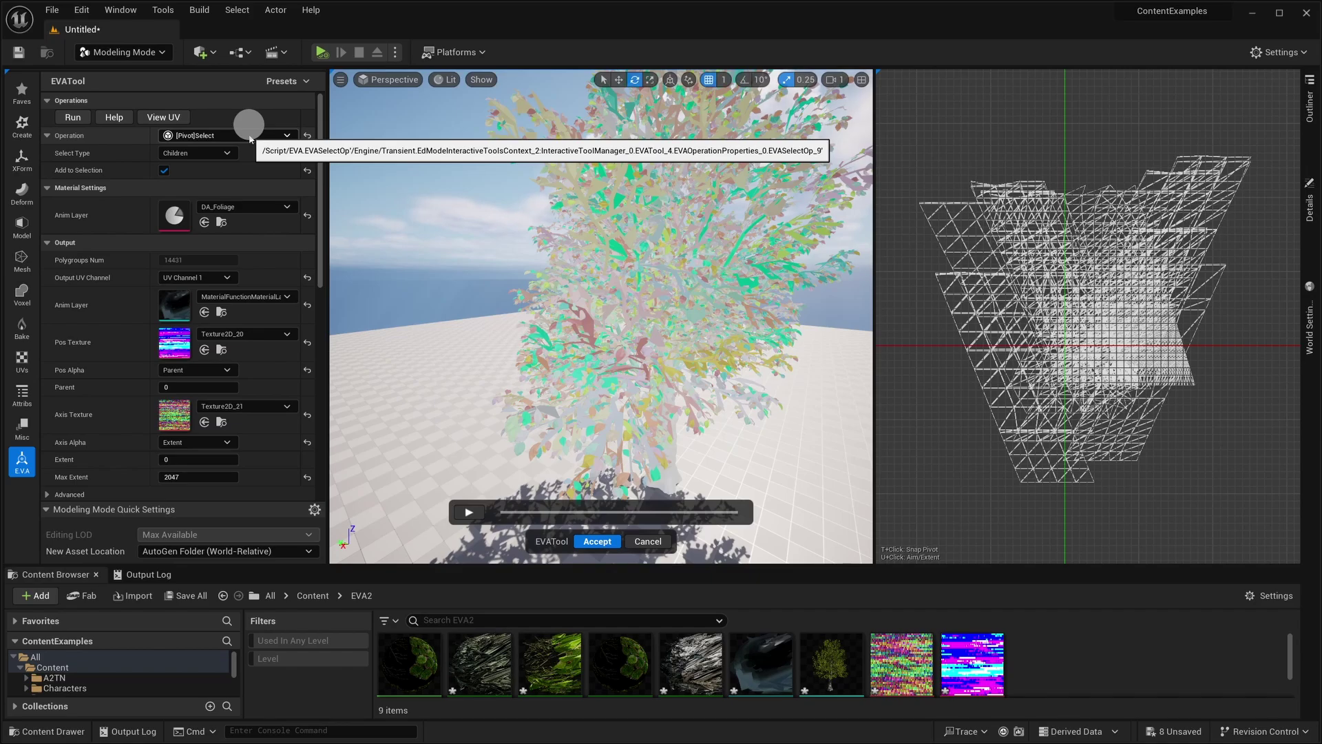
# Step: Switch the operation to [UV]Order, read its help message and run it on the tree
pyautogui.click(249, 138)
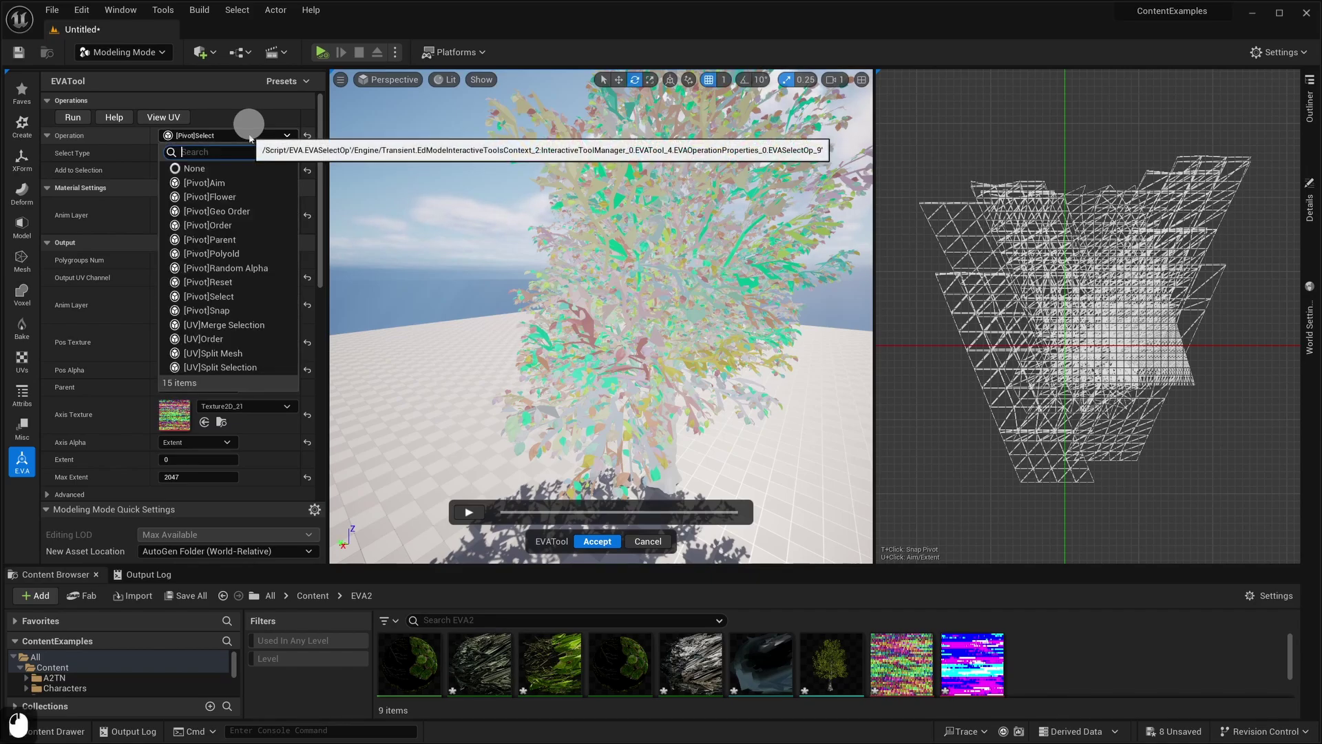
pyautogui.click(226, 340)
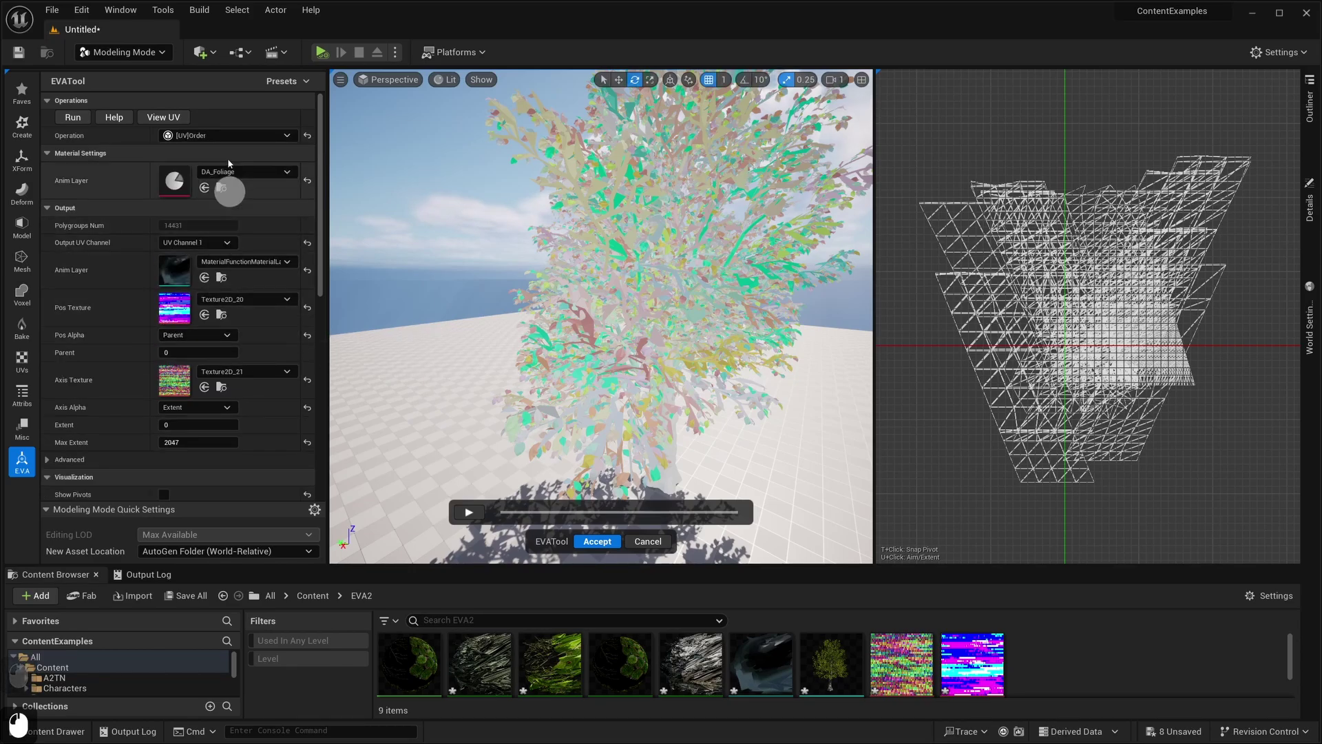
pyautogui.click(220, 135)
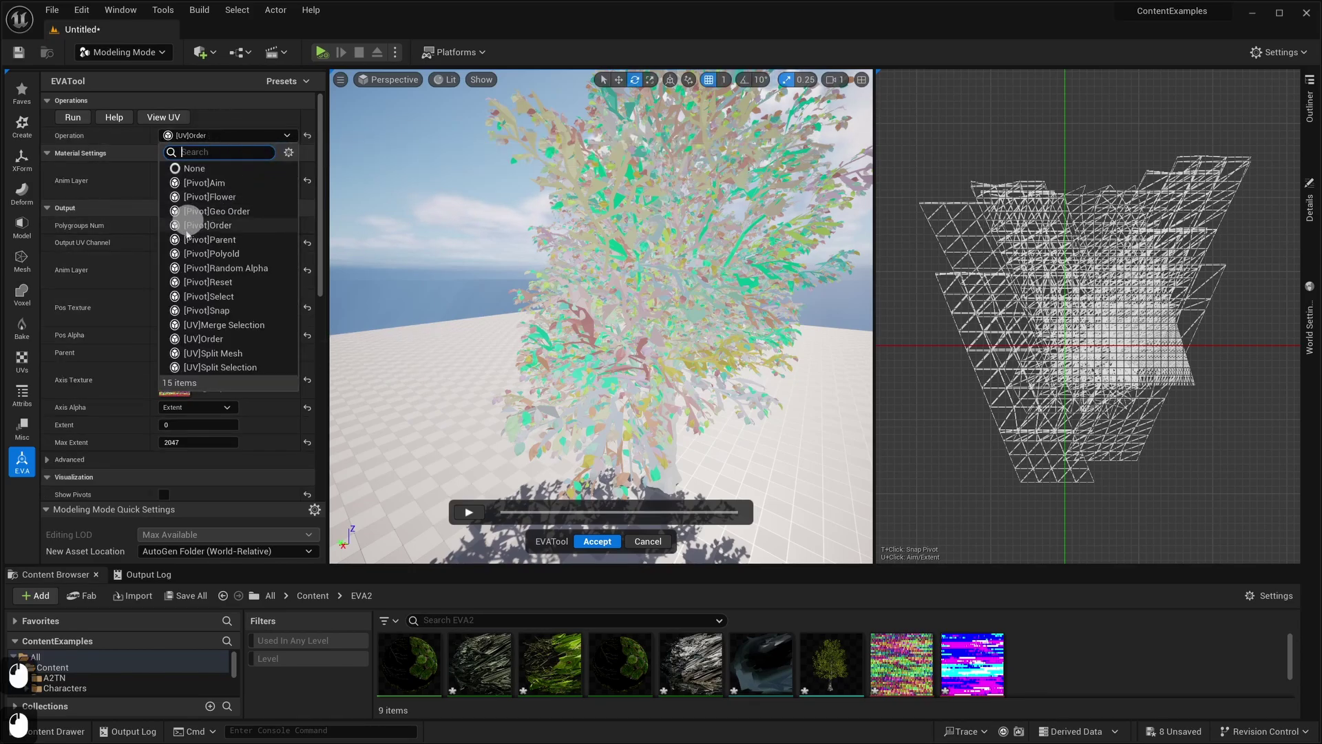
pyautogui.click(234, 153)
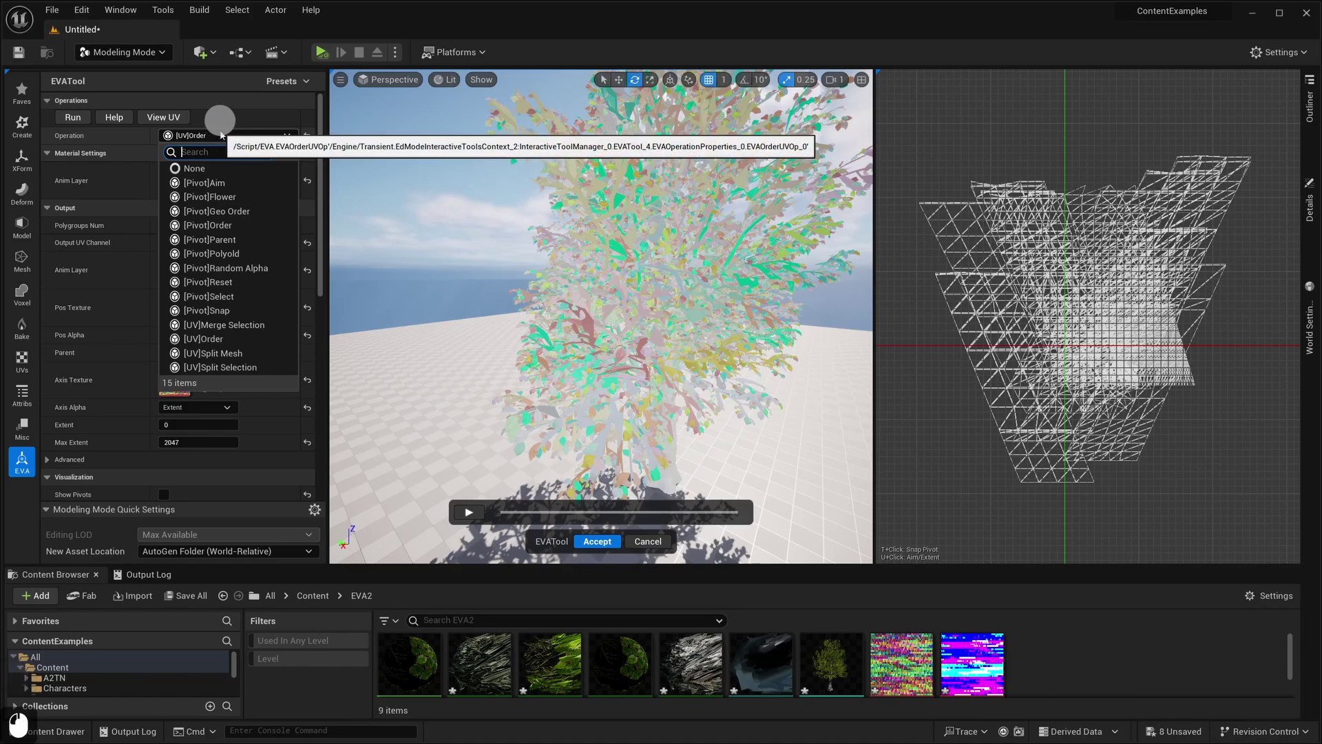
pyautogui.click(206, 339)
pyautogui.doubleClick(114, 118)
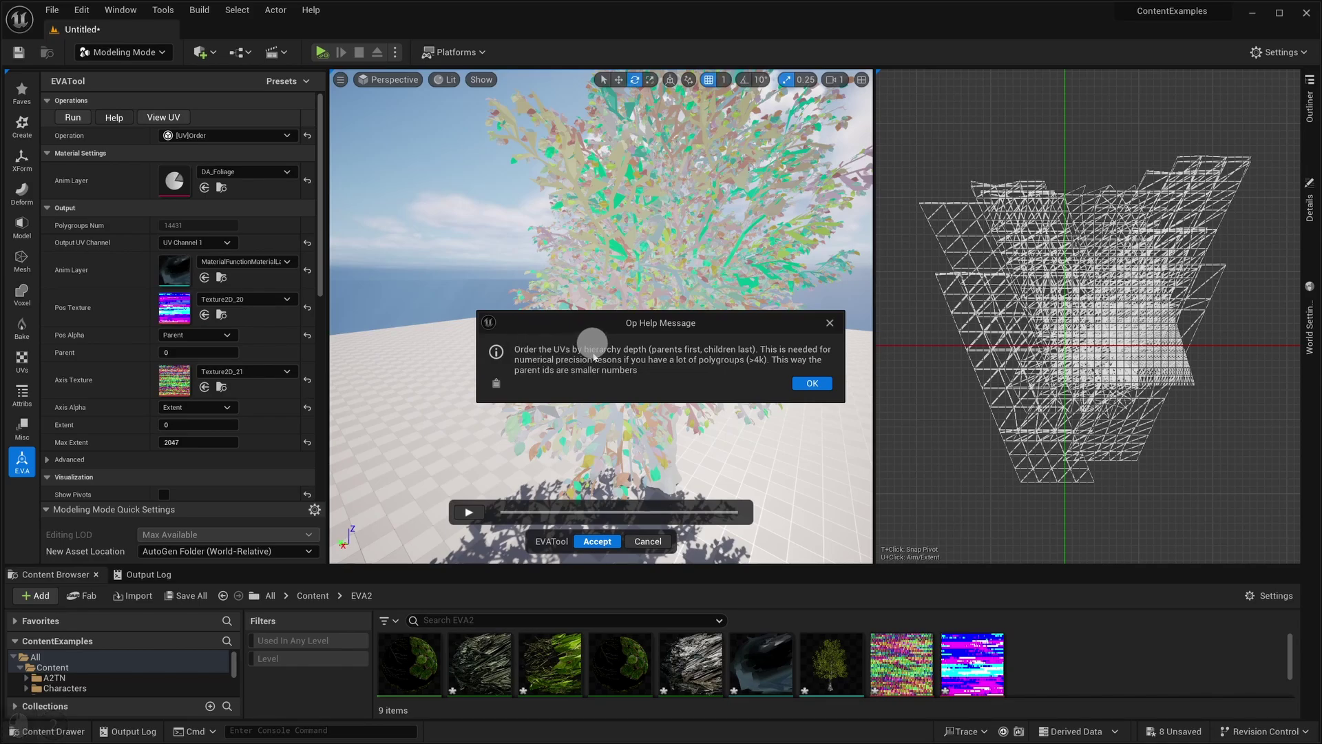
pyautogui.click(813, 384)
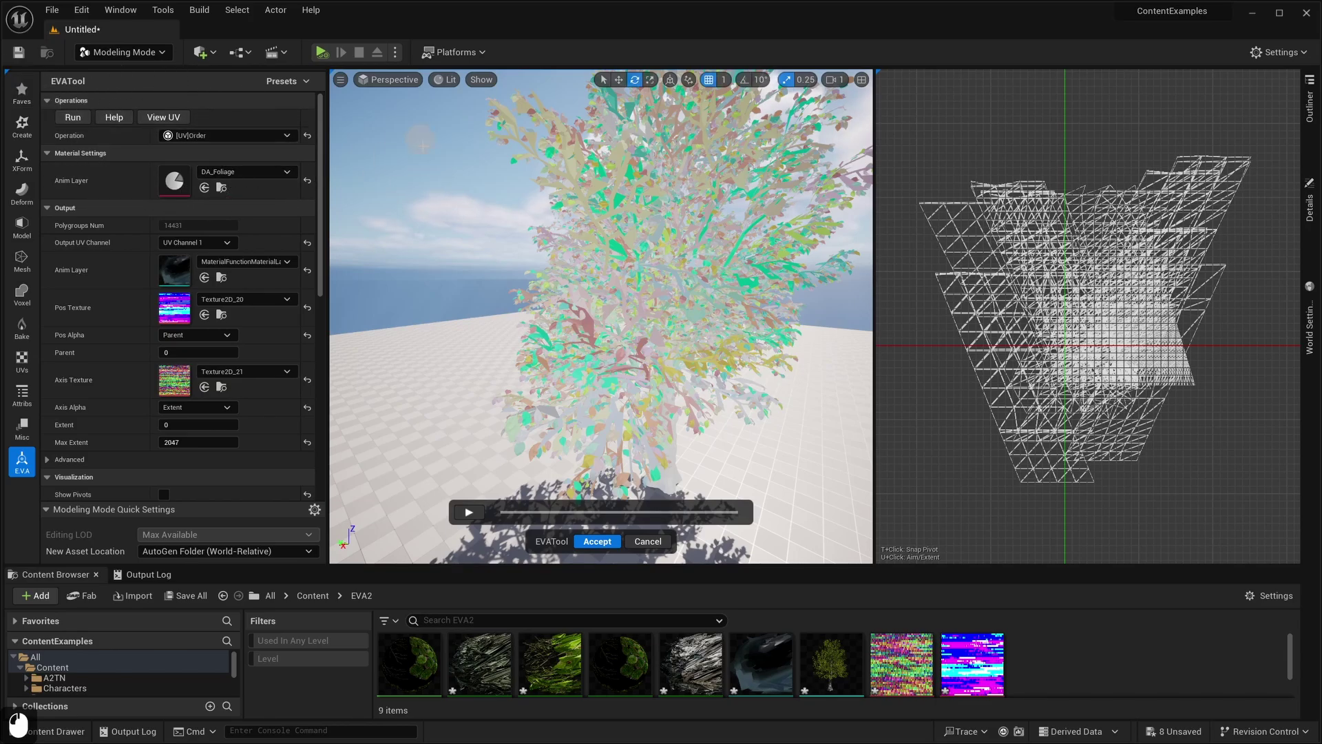
pyautogui.click(78, 119)
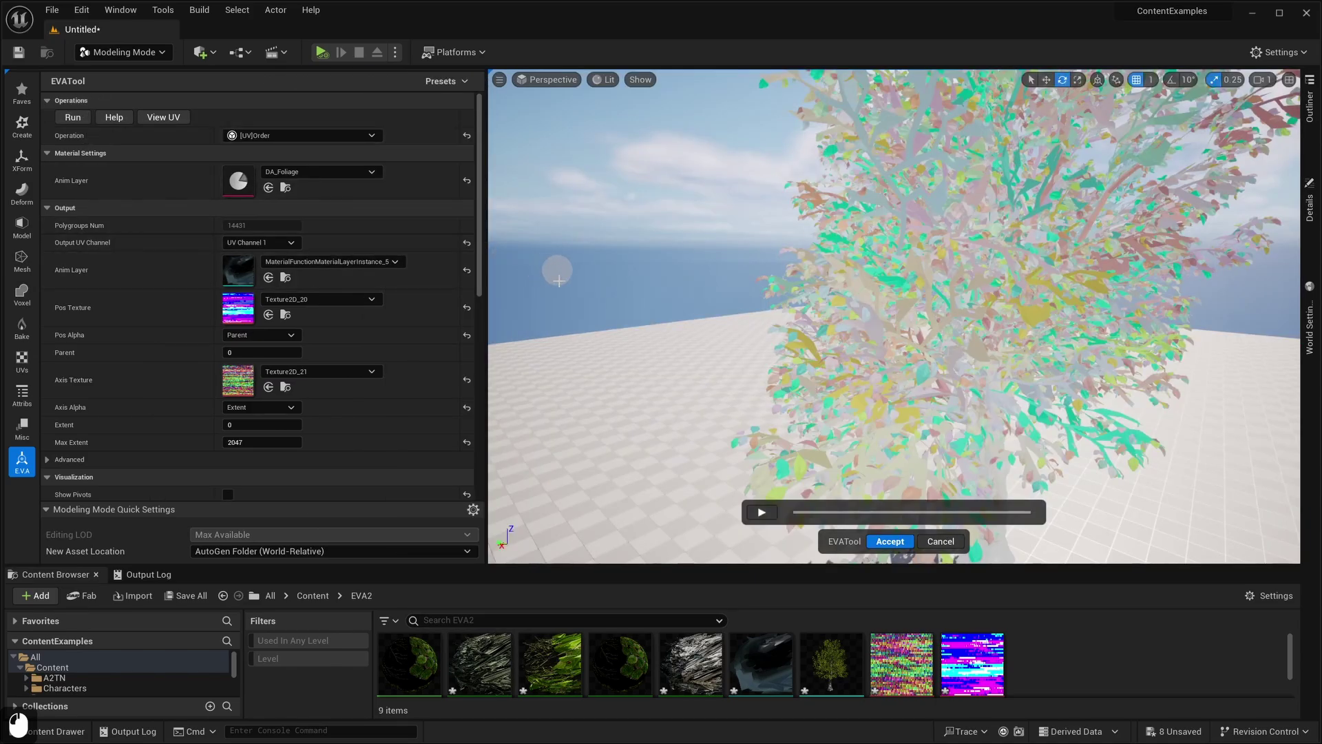
# Step: Frame the whole tree in the viewport and start the animation preview
pyautogui.moveTo(558, 270); pyautogui.dragTo(598, 283, button='right')
pyautogui.press('s')
pyautogui.press('q')
pyautogui.press('d')
pyautogui.press('d')
pyautogui.press('d')
pyautogui.press('w')
pyautogui.press('s')
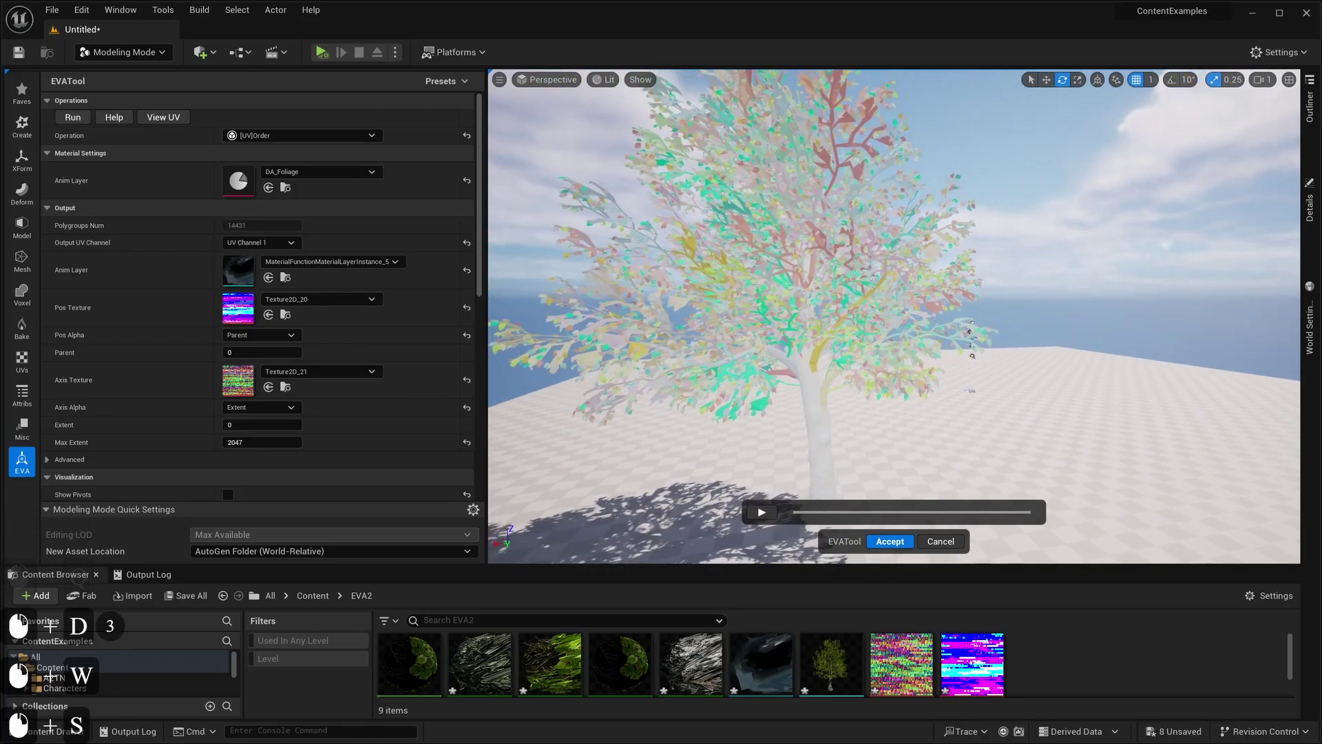
pyautogui.moveTo(595, 439); pyautogui.dragTo(635, 456, button='right')
pyautogui.press('s')
pyautogui.press('d')
pyautogui.press('w')
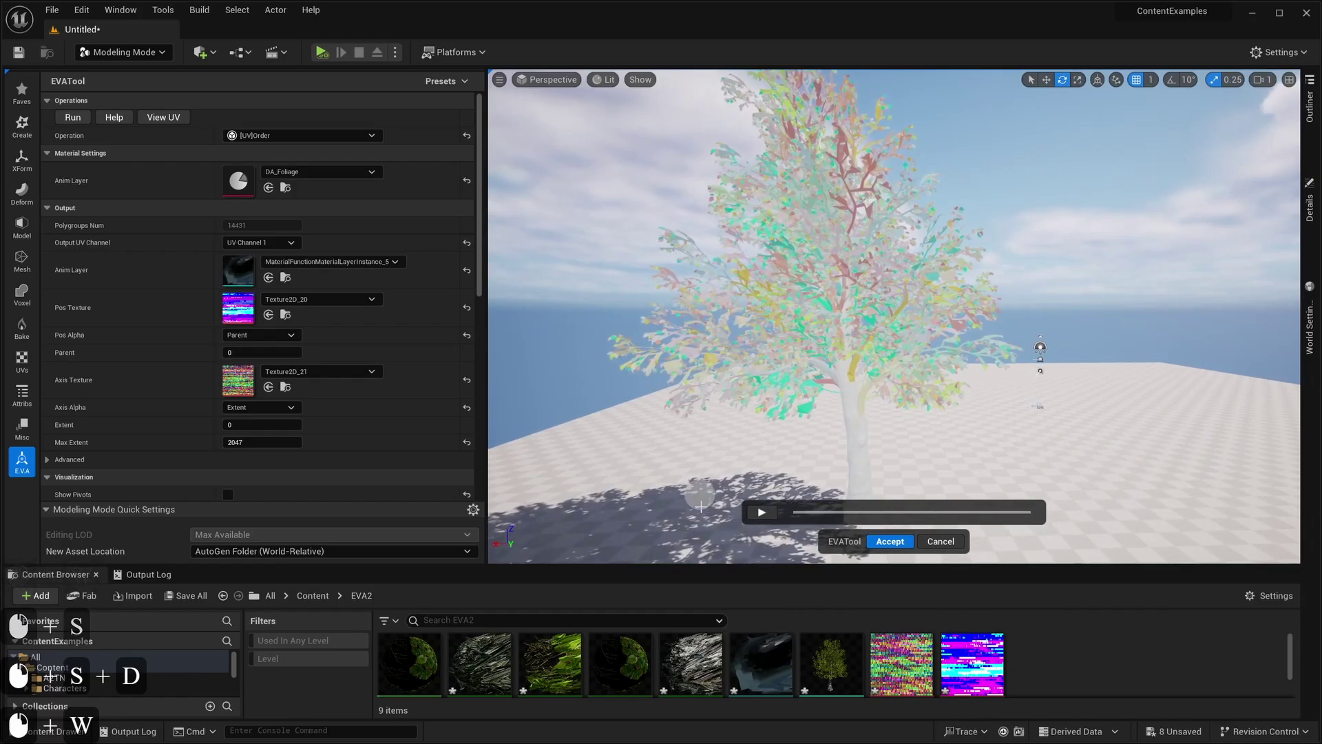
pyautogui.click(762, 512)
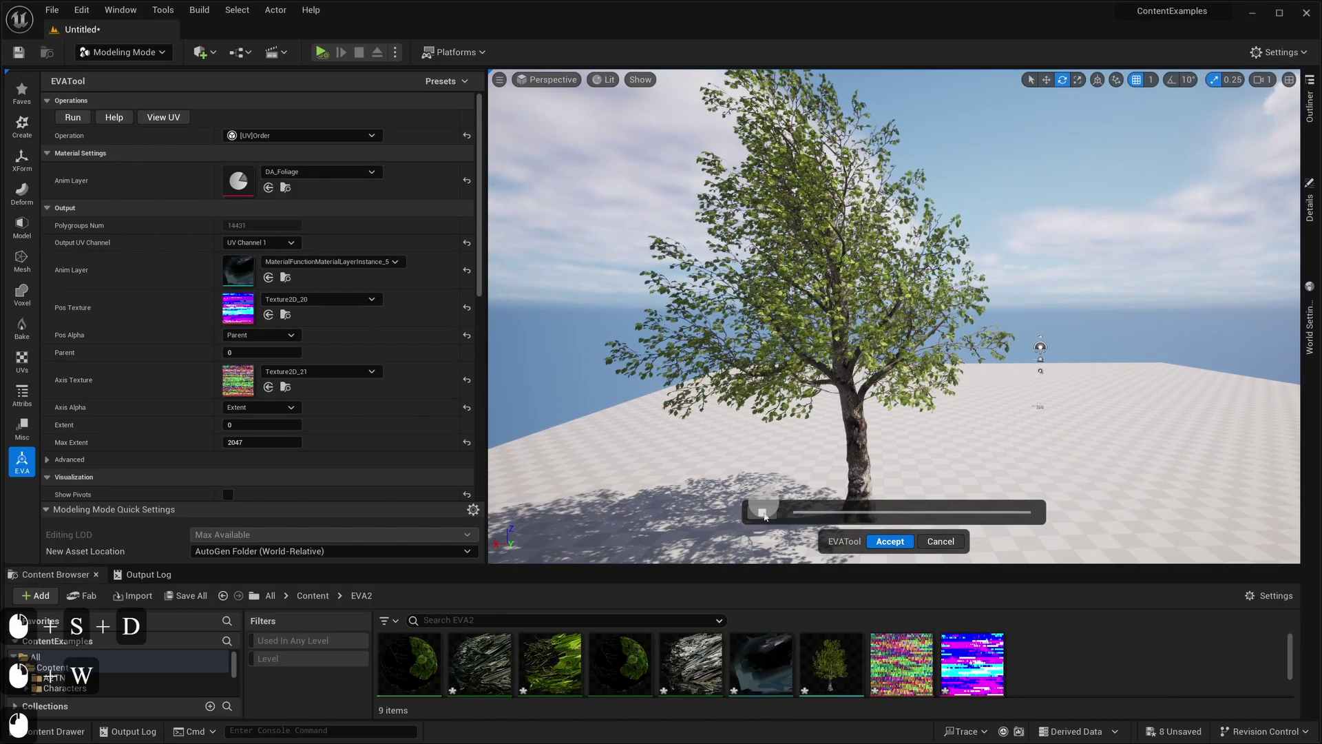
# Step: Inspect the animated tree's branches and leaves from several sides, and stop the preview
pyautogui.press('d')
pyautogui.press('w')
pyautogui.moveTo(785, 442); pyautogui.dragTo(787, 457, button='right')
pyautogui.press('w')
pyautogui.press('e')
pyautogui.press('w')
pyautogui.press('d')
pyautogui.press('d')
pyautogui.press('w')
pyautogui.press('e')
pyautogui.press('w')
pyautogui.press('d')
pyautogui.press('d')
pyautogui.press('w')
pyautogui.press('w')
pyautogui.press('d')
pyautogui.press('s')
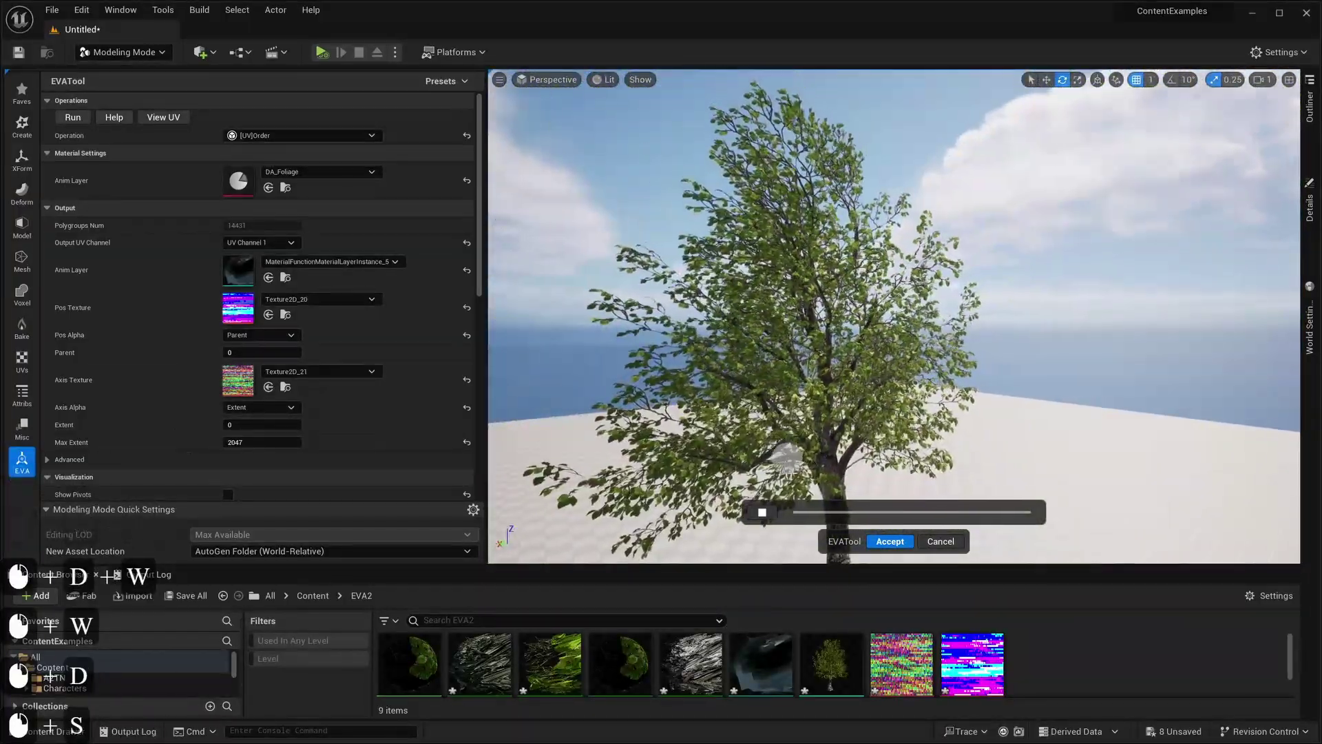
pyautogui.click(762, 512)
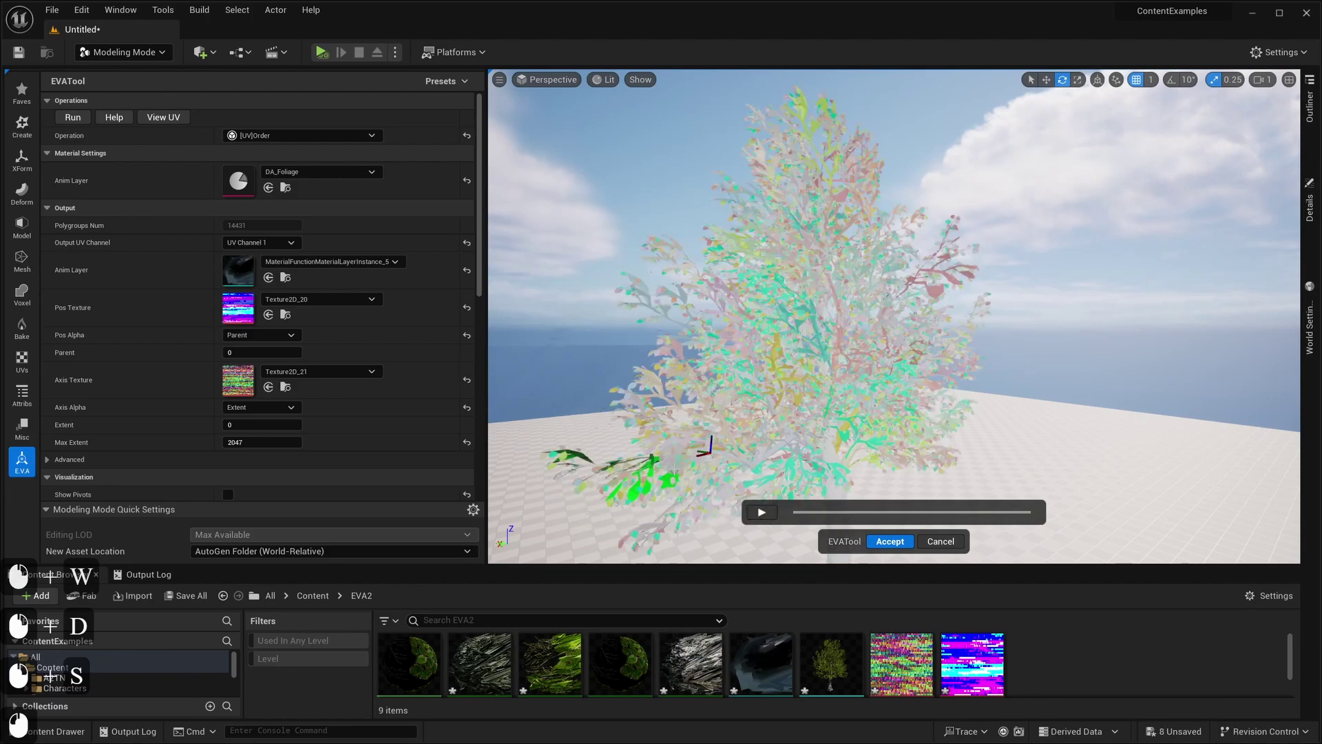
# Step: Accept the EVATool results to commit them to the tree mesh
pyautogui.click(897, 543)
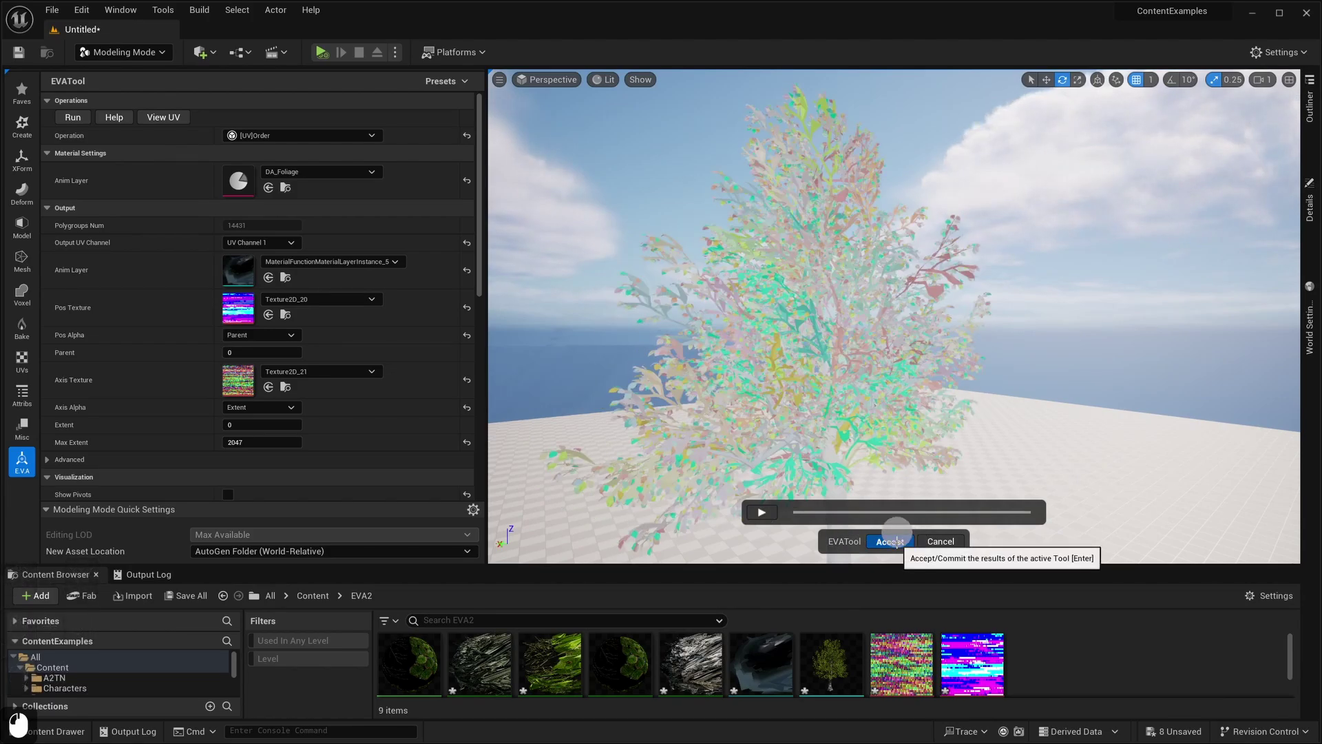
pyautogui.click(895, 541)
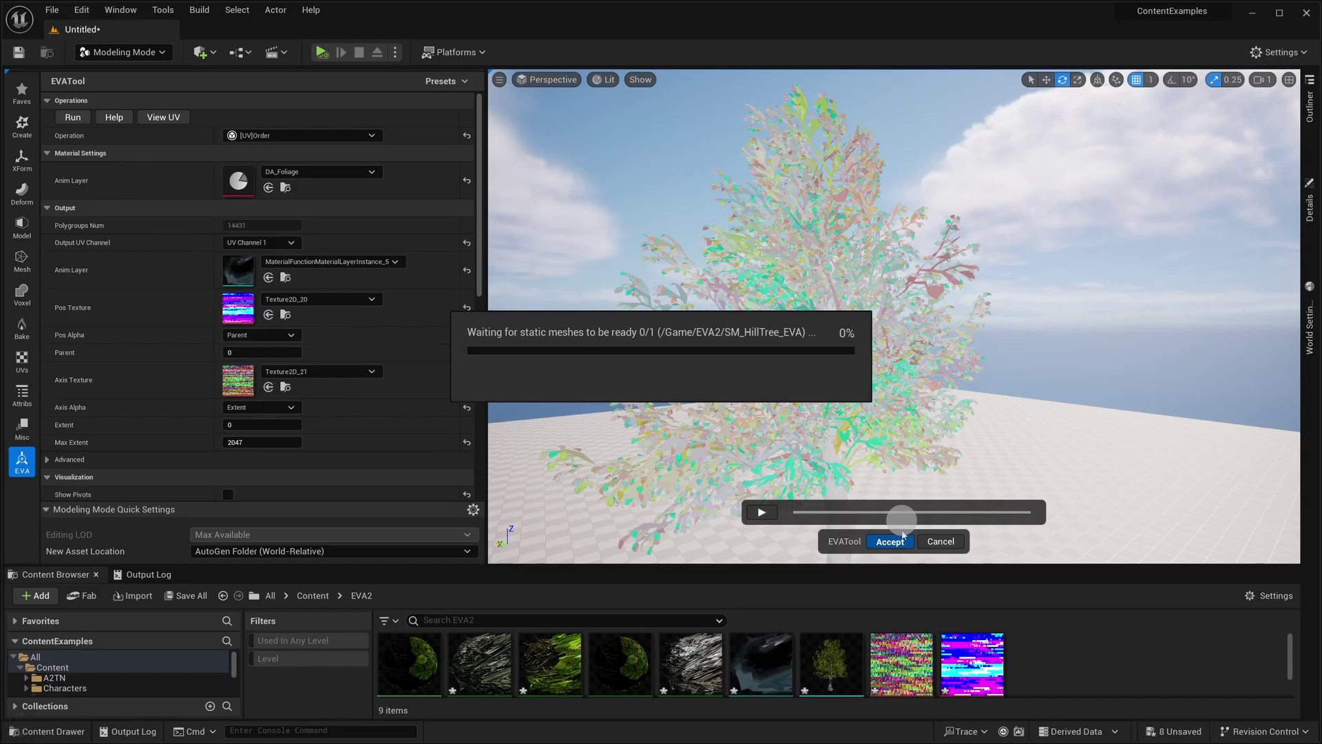
pyautogui.click(896, 541)
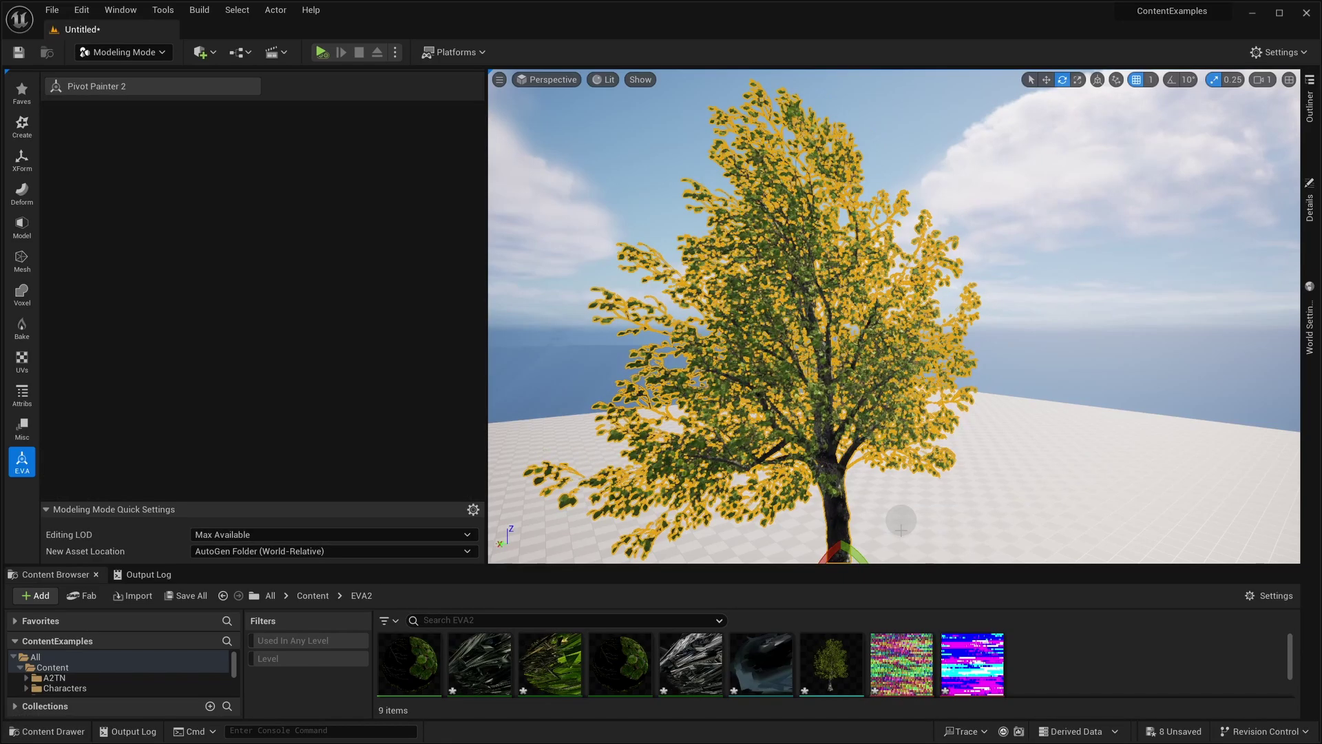
# Step: Place a second copy of the tree mesh from the EVA2 folder on the floor beside the original, and view both trees
pyautogui.moveTo(961, 497); pyautogui.dragTo(992, 493, button='right')
pyautogui.press('d')
pyautogui.press('w')
pyautogui.press('a')
pyautogui.press('s')
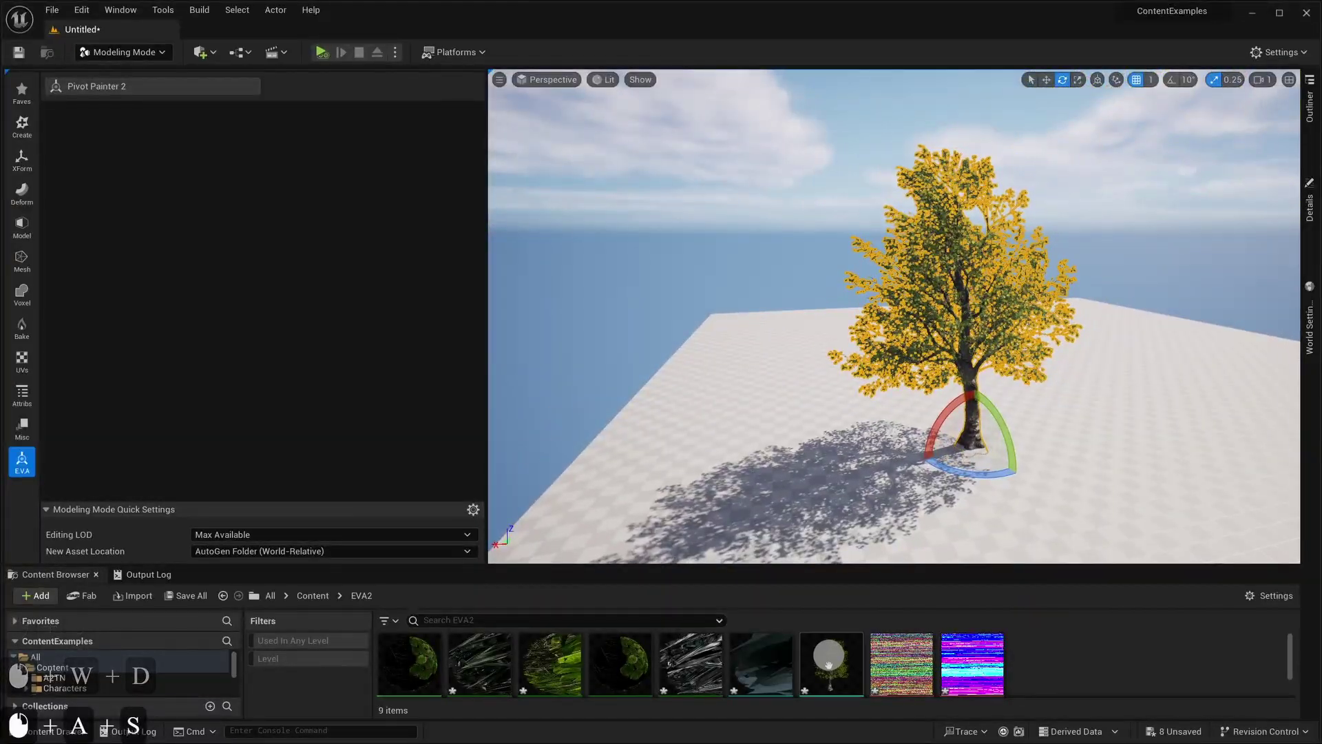
pyautogui.moveTo(831, 665); pyautogui.dragTo(775, 412)
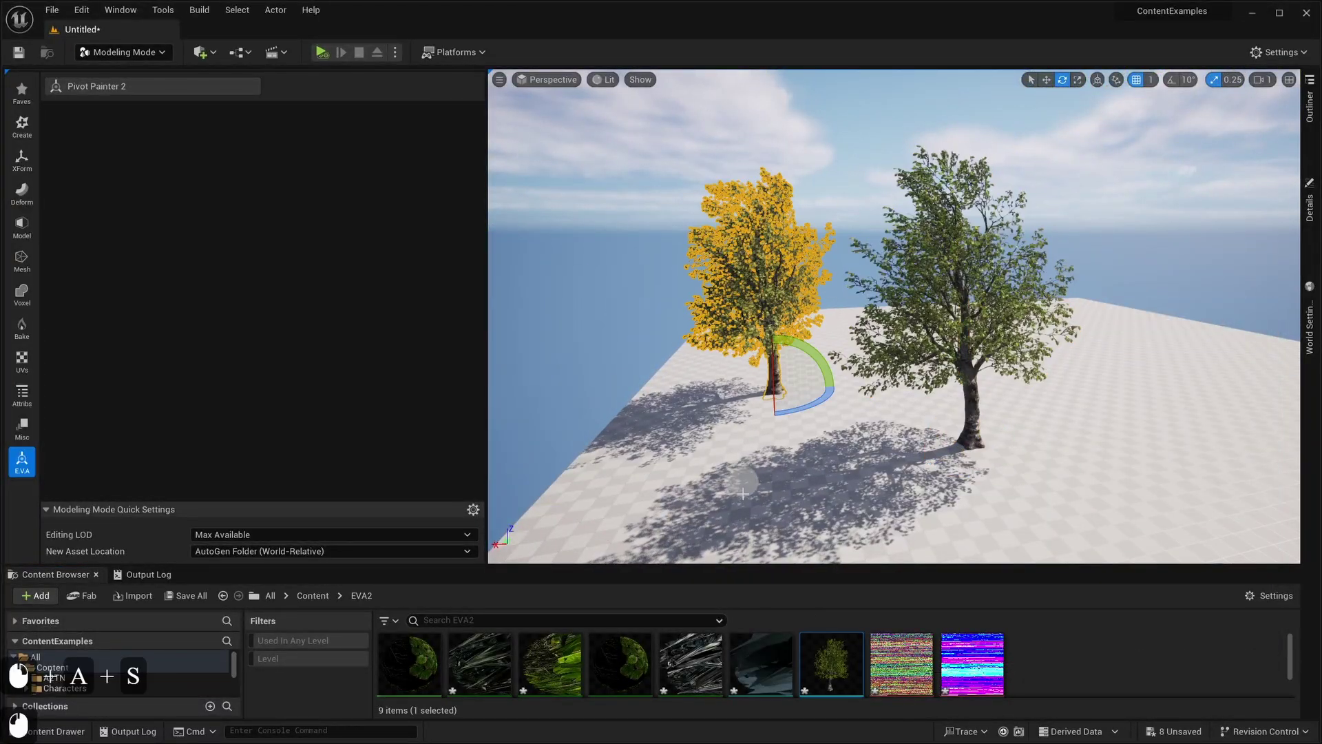
pyautogui.moveTo(747, 487); pyautogui.dragTo(747, 488, button='right')
pyautogui.press('d')
pyautogui.press('w')
pyautogui.press('s')
pyautogui.press('a')
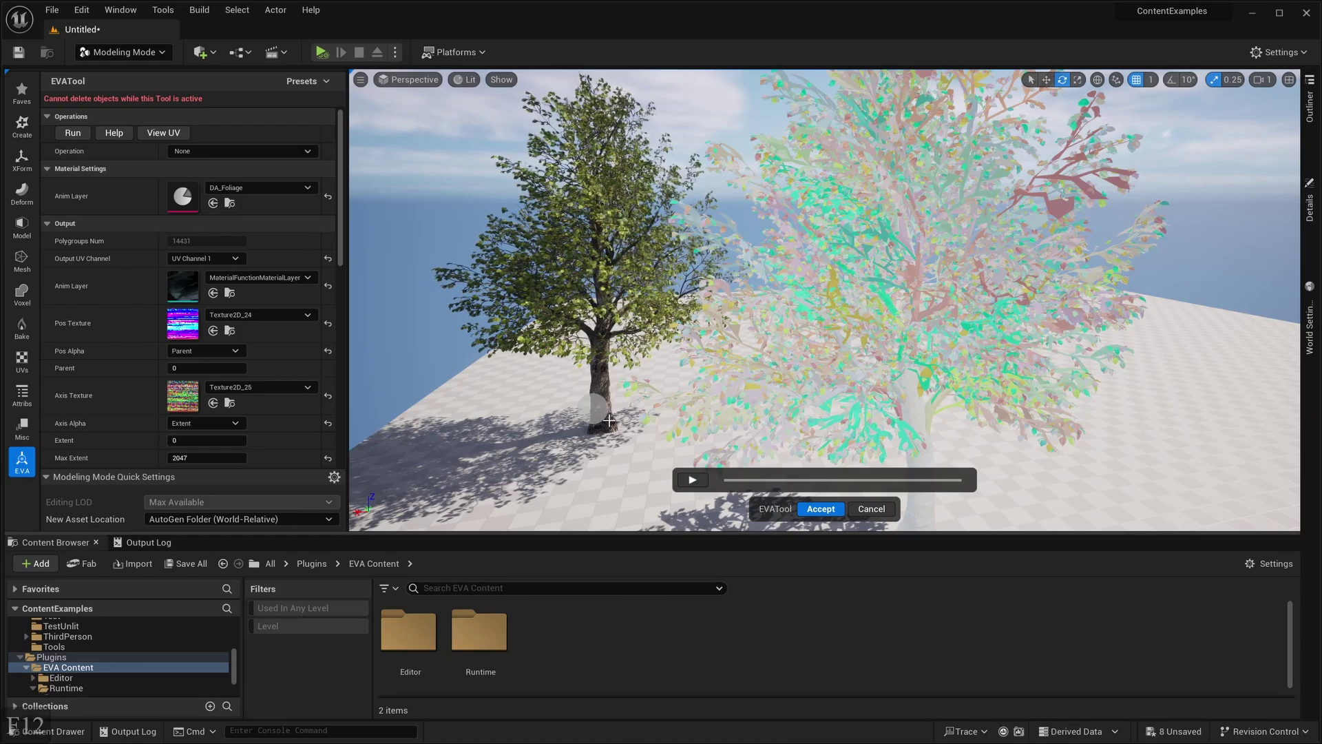
# Step: Open the output anim layer's material instance and examine its shared wind settings and Wind Setting groups 1 to 4
pyautogui.press('w')
pyautogui.moveTo(635, 398); pyautogui.dragTo(636, 399, button='right')
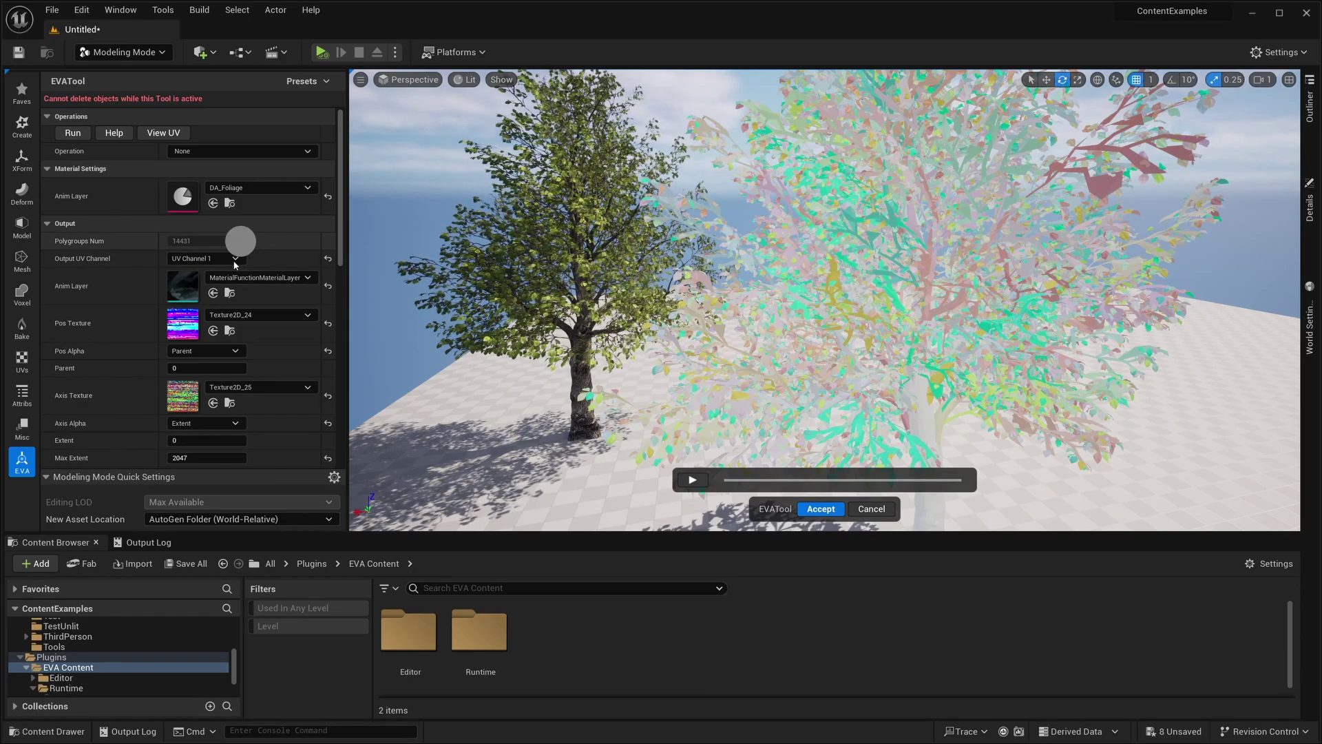
pyautogui.doubleClick(183, 286)
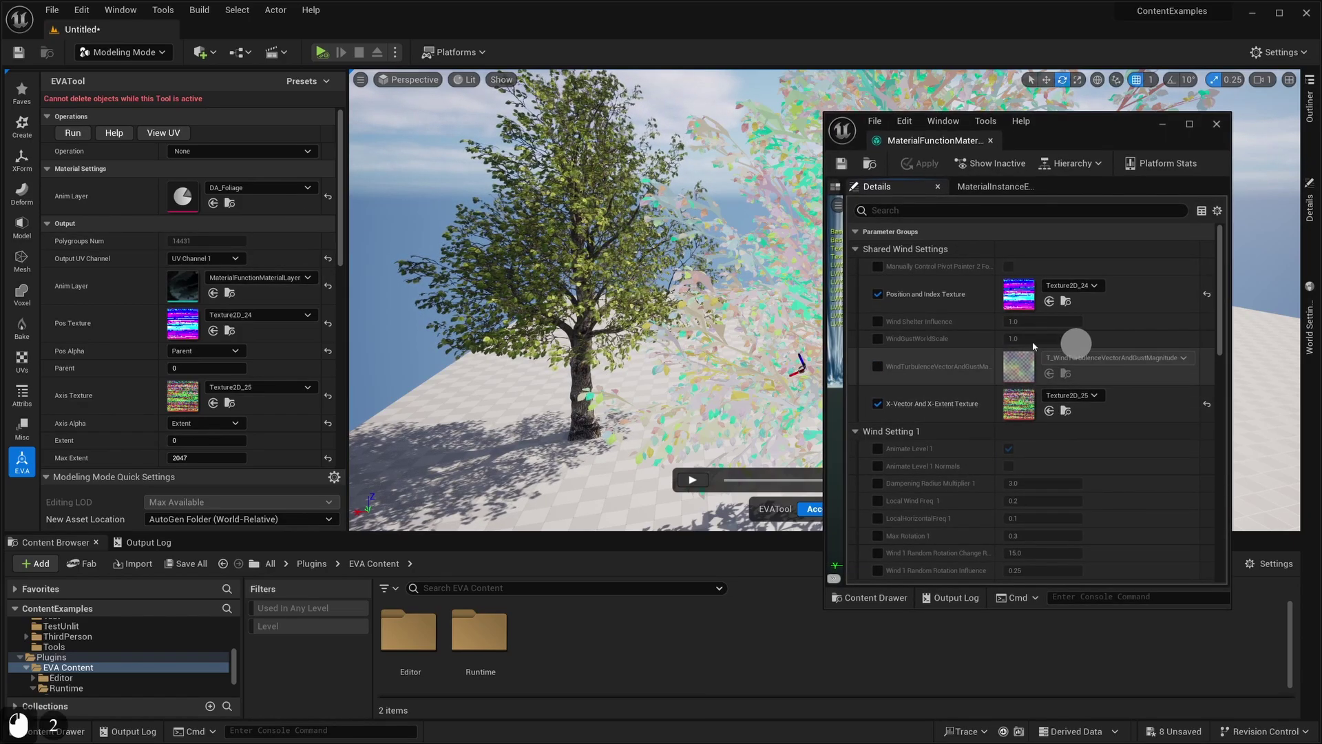
pyautogui.scroll(-7, 927, 348)
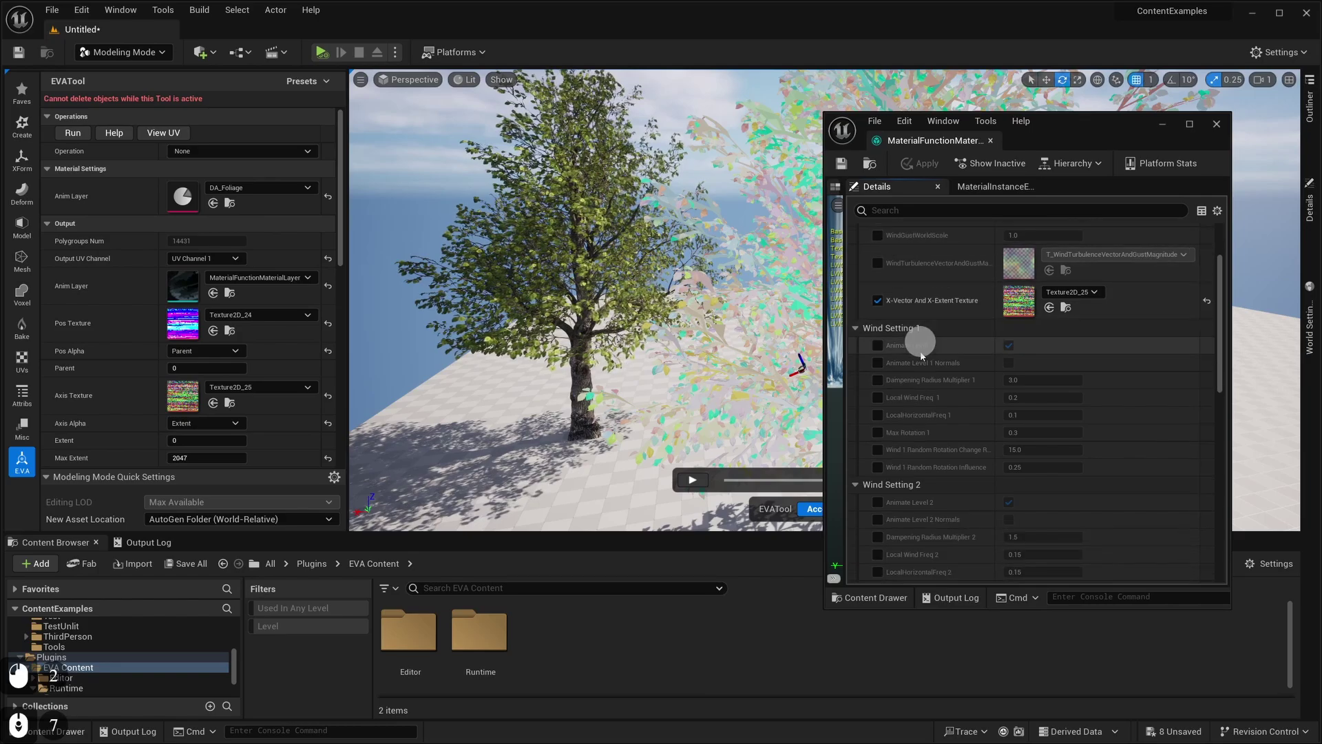
pyautogui.scroll(-4, 923, 351)
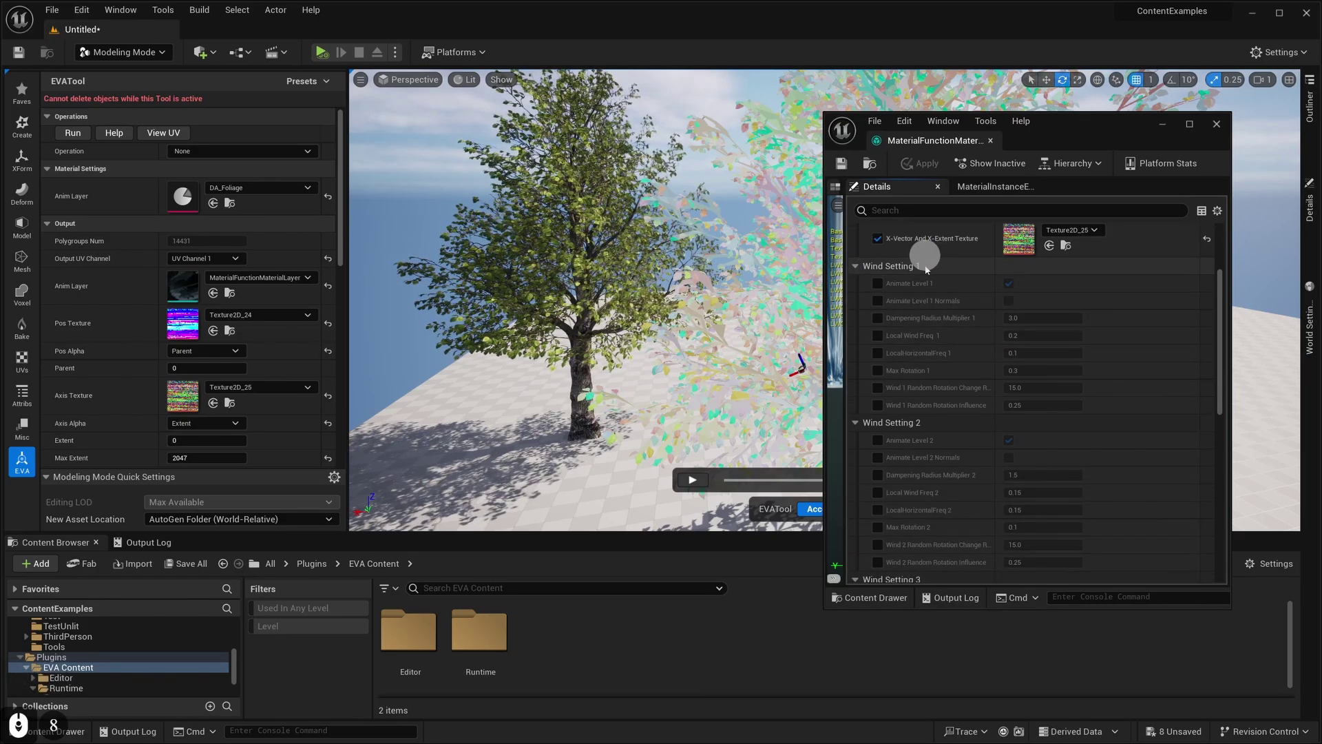
pyautogui.scroll(-12, 964, 351)
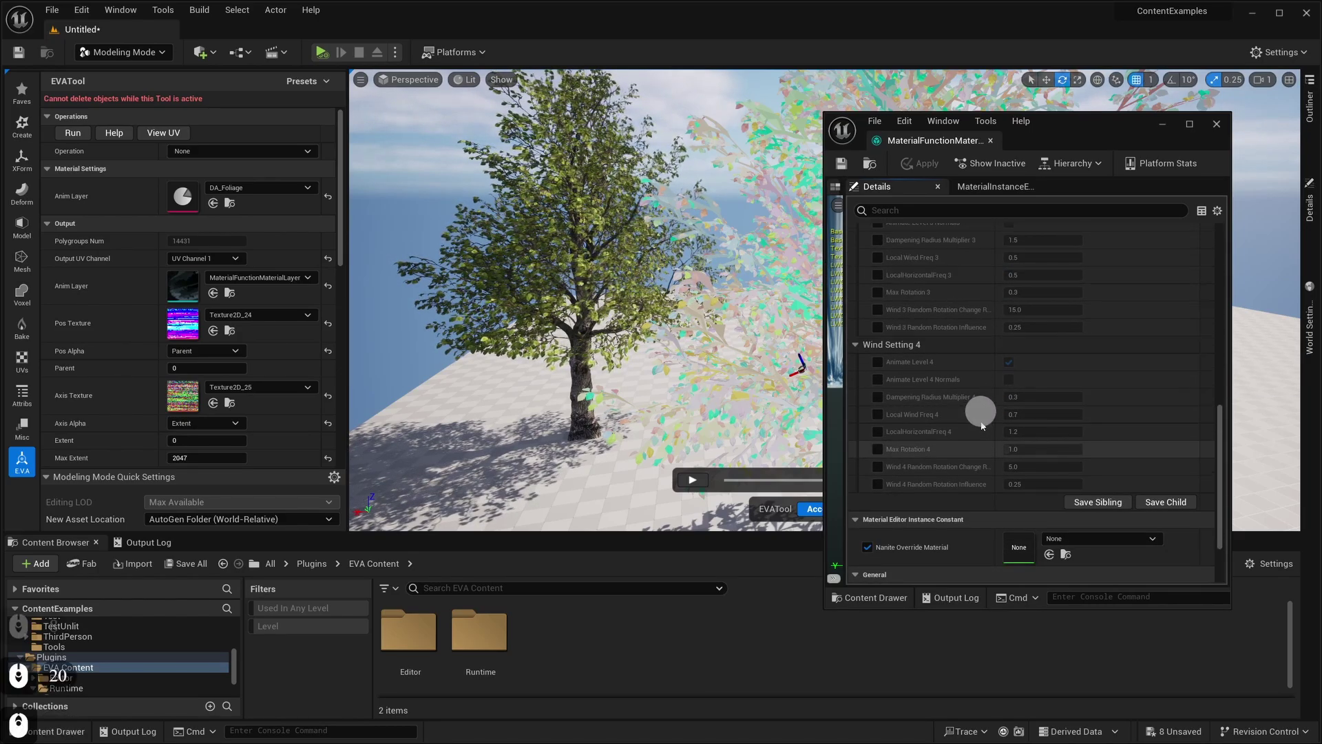
pyautogui.scroll(12, 981, 425)
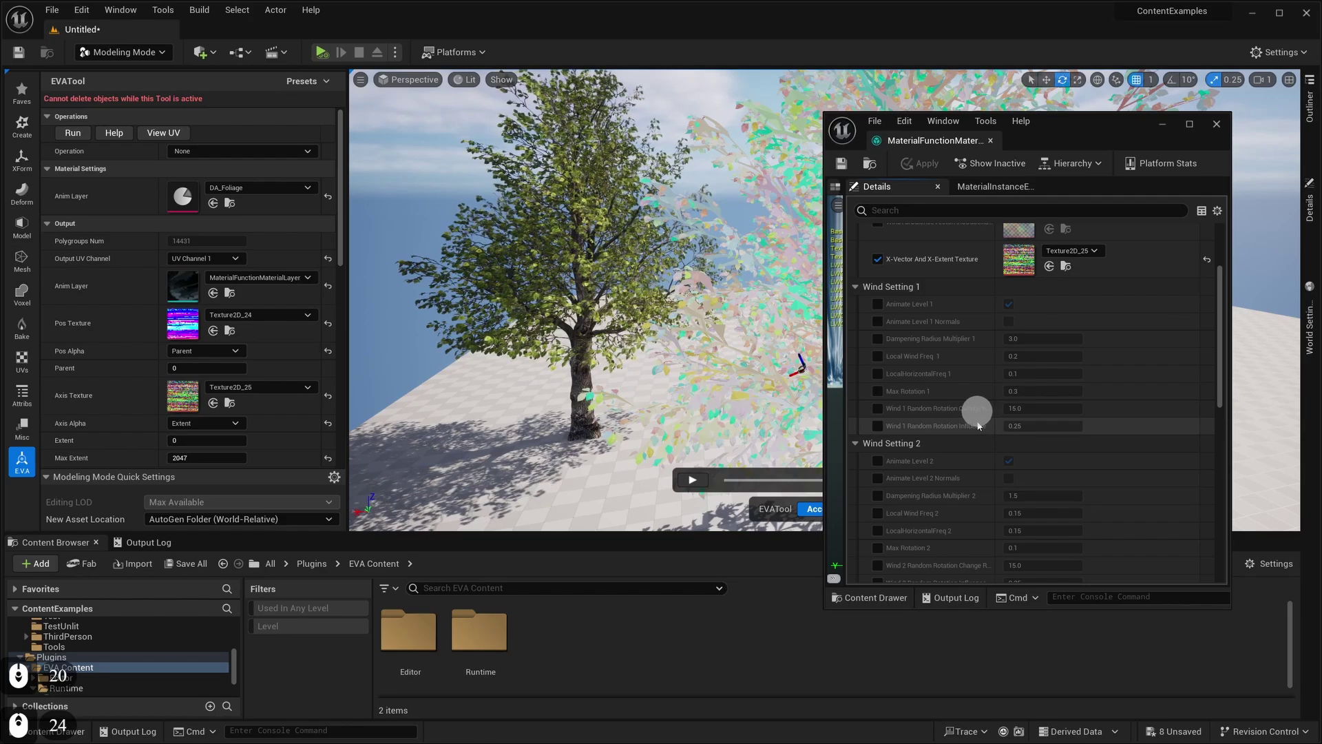
pyautogui.scroll(5, 979, 425)
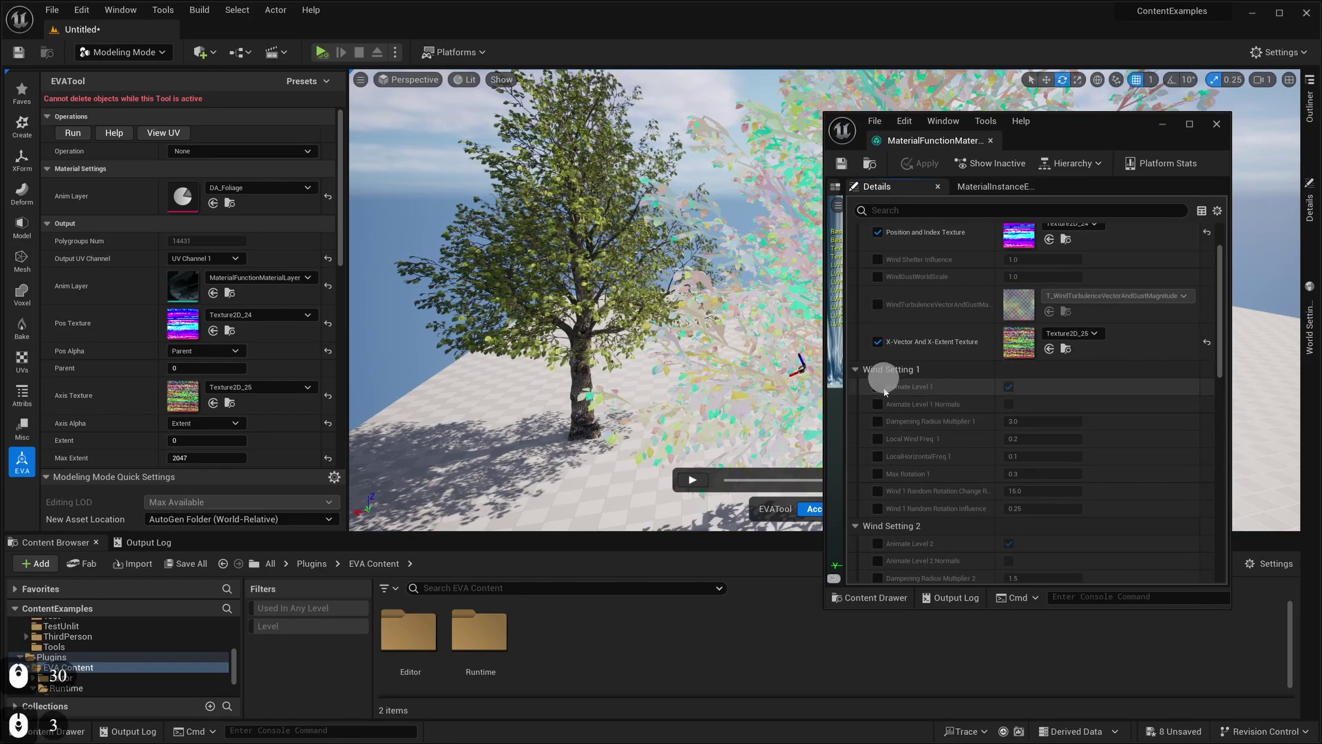
pyautogui.scroll(-3, 974, 463)
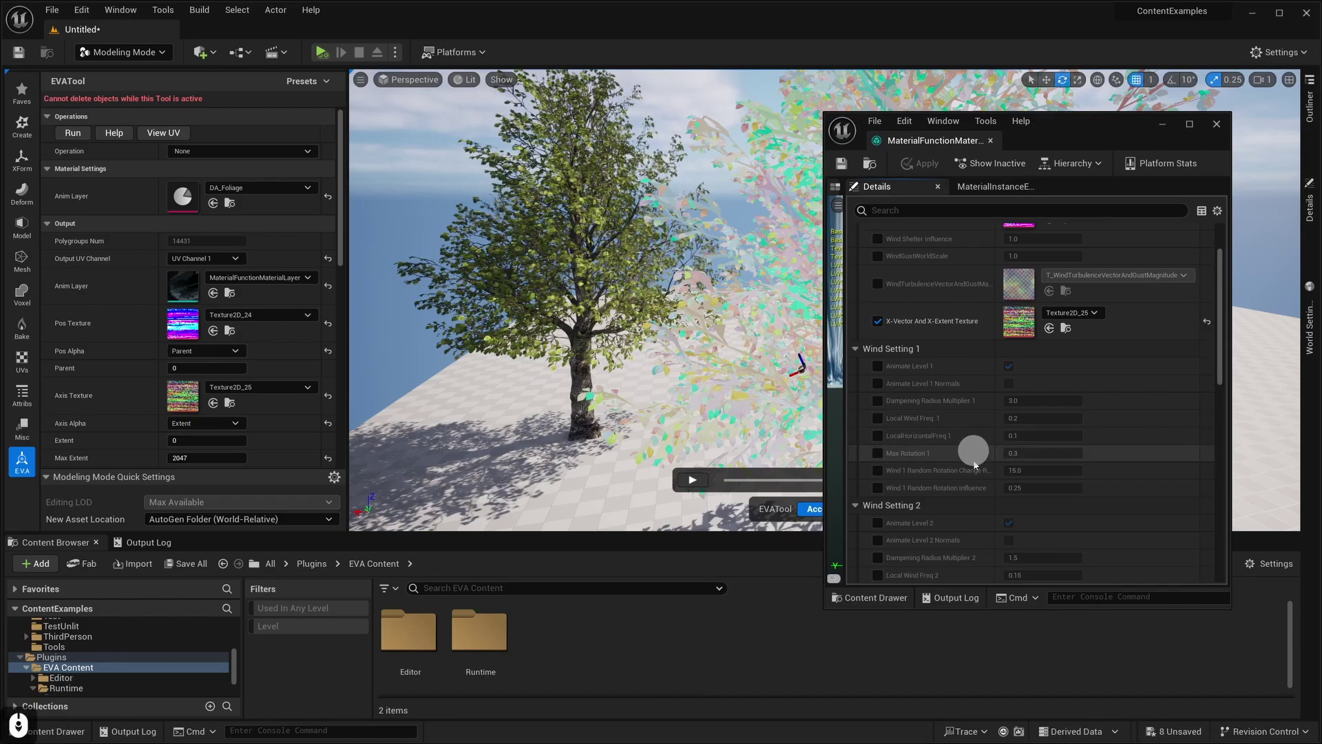
pyautogui.scroll(-1, 974, 465)
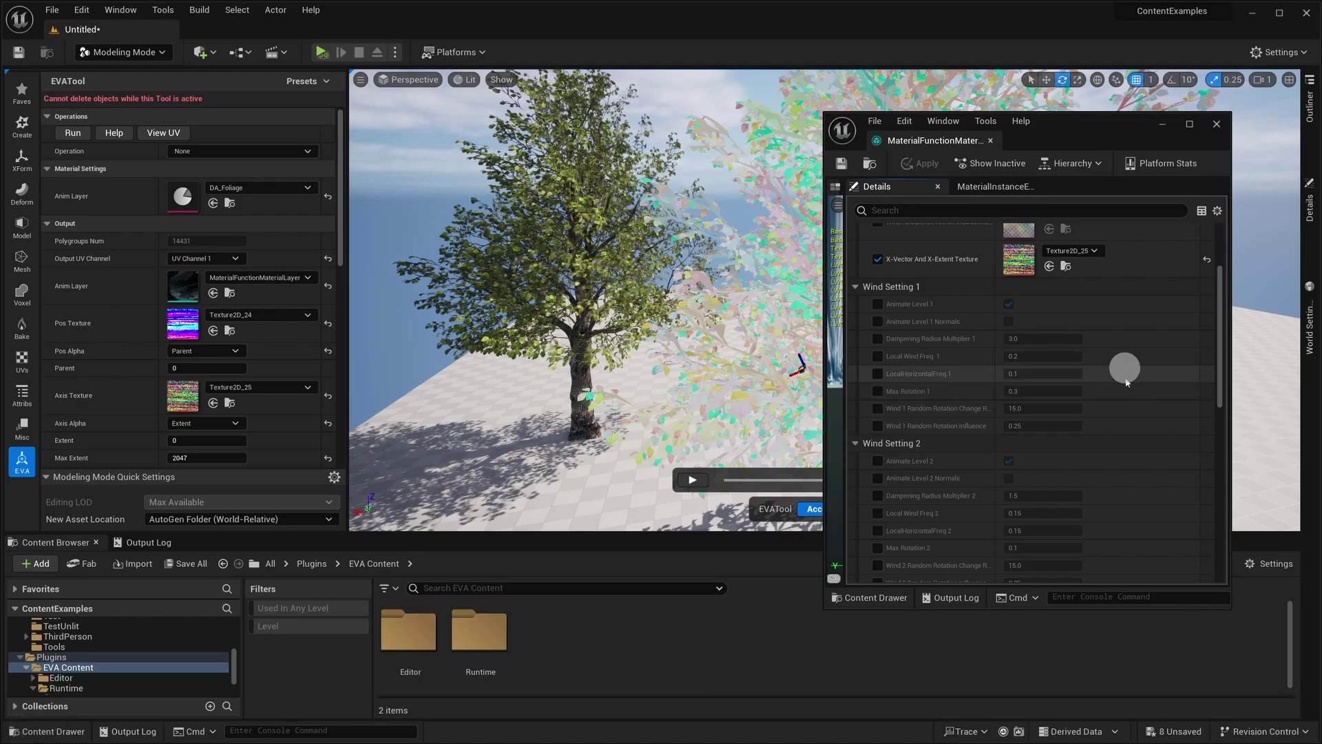
pyautogui.scroll(-3, 1118, 372)
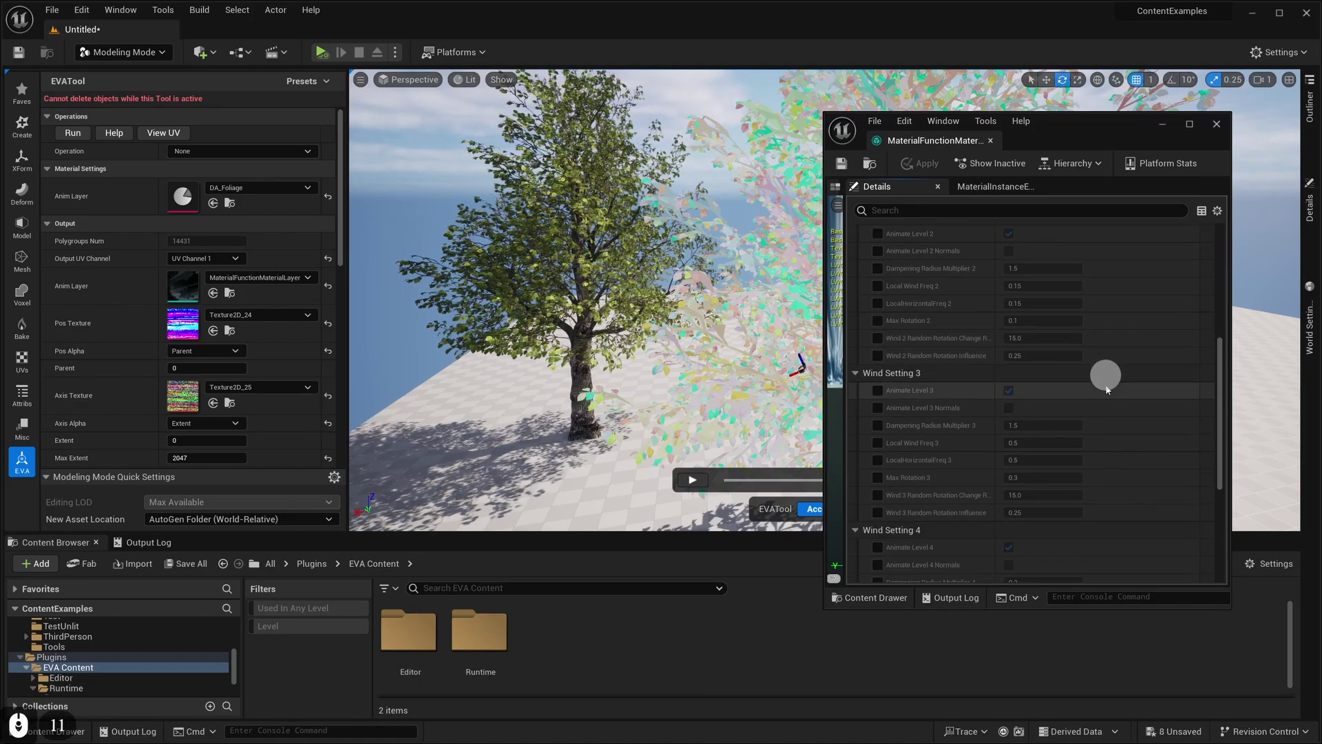
pyautogui.scroll(10, 1102, 375)
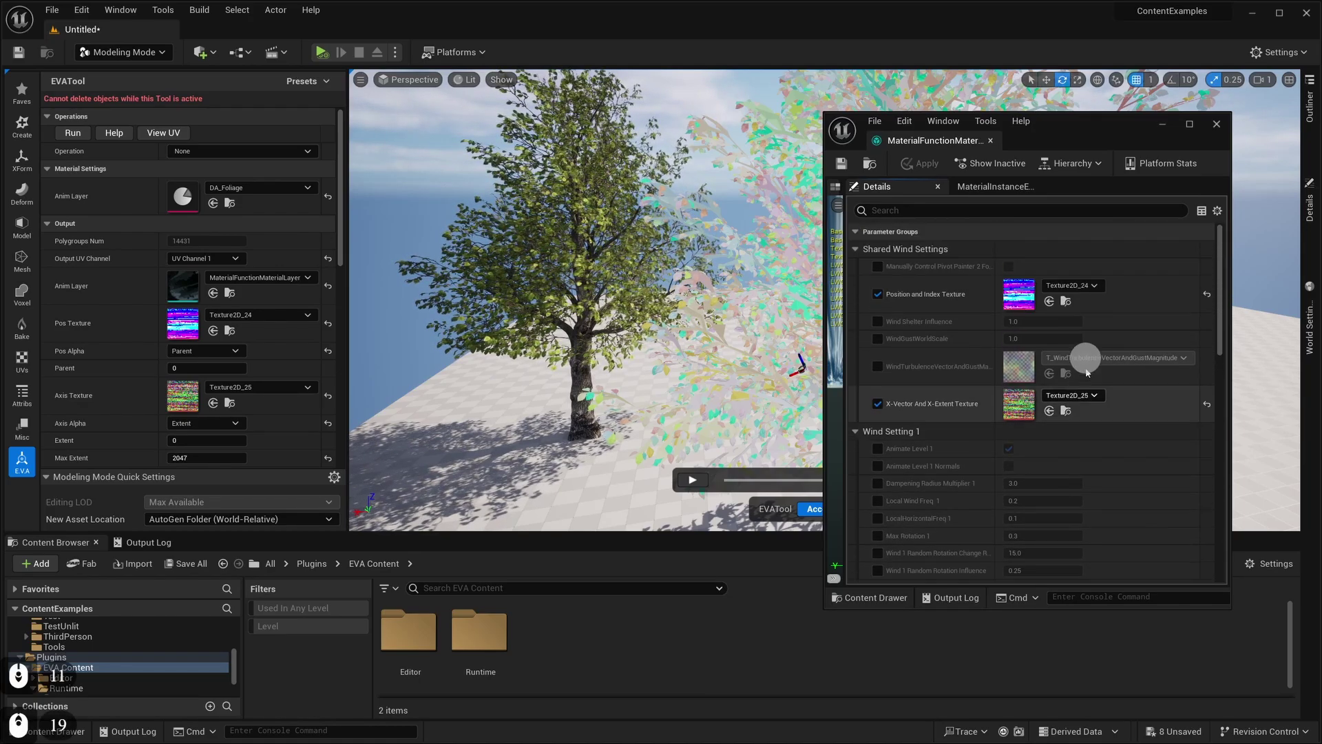
# Step: Close the anim layer's material instance and accept the EVATool session
pyautogui.click(1219, 126)
pyautogui.click(820, 508)
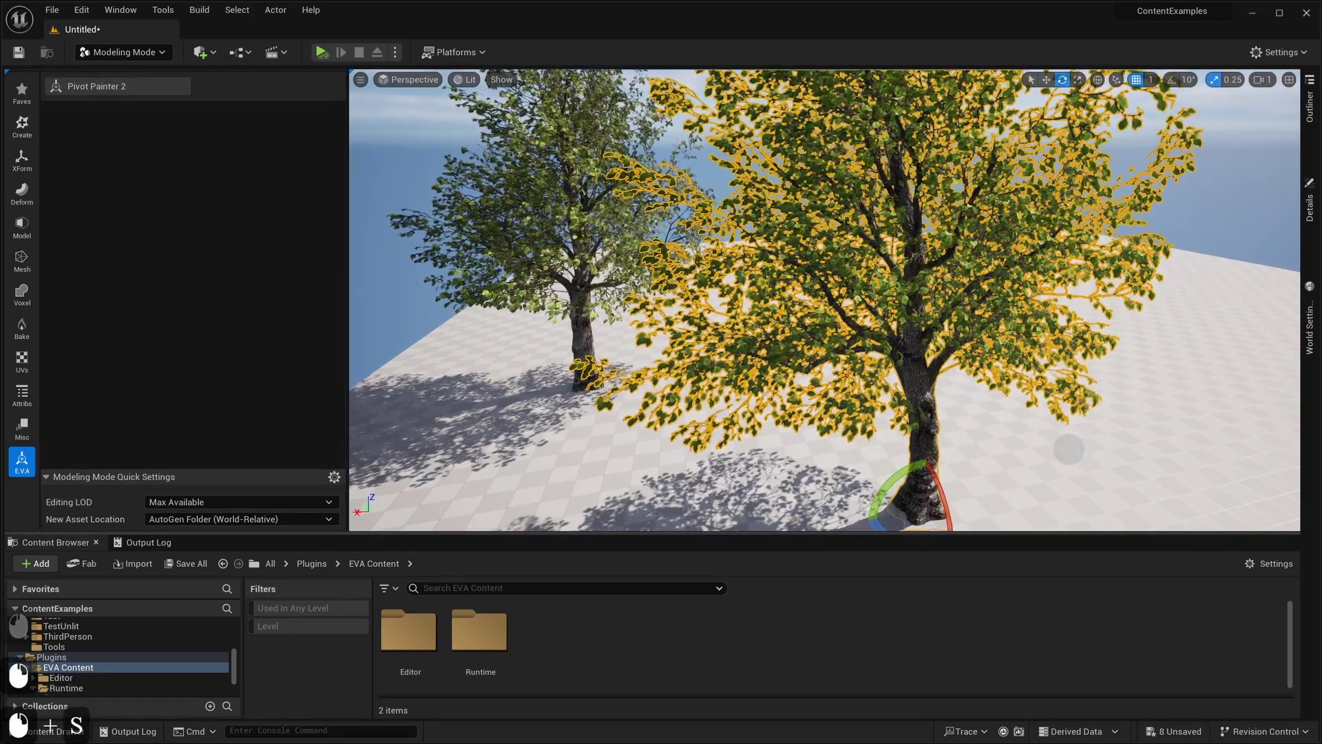
# Step: Place the BP_EVA_Wind actor from the EVA plugin's Runtime/WindActor folder on the floor beside the nearer tree
pyautogui.press('s')
pyautogui.moveTo(1069, 449)
pyautogui.mouseDown(button='right')
pyautogui.moveTo(1151, 449)
pyautogui.moveTo(1069, 449)
pyautogui.mouseUp(button='right')
pyautogui.press('w')
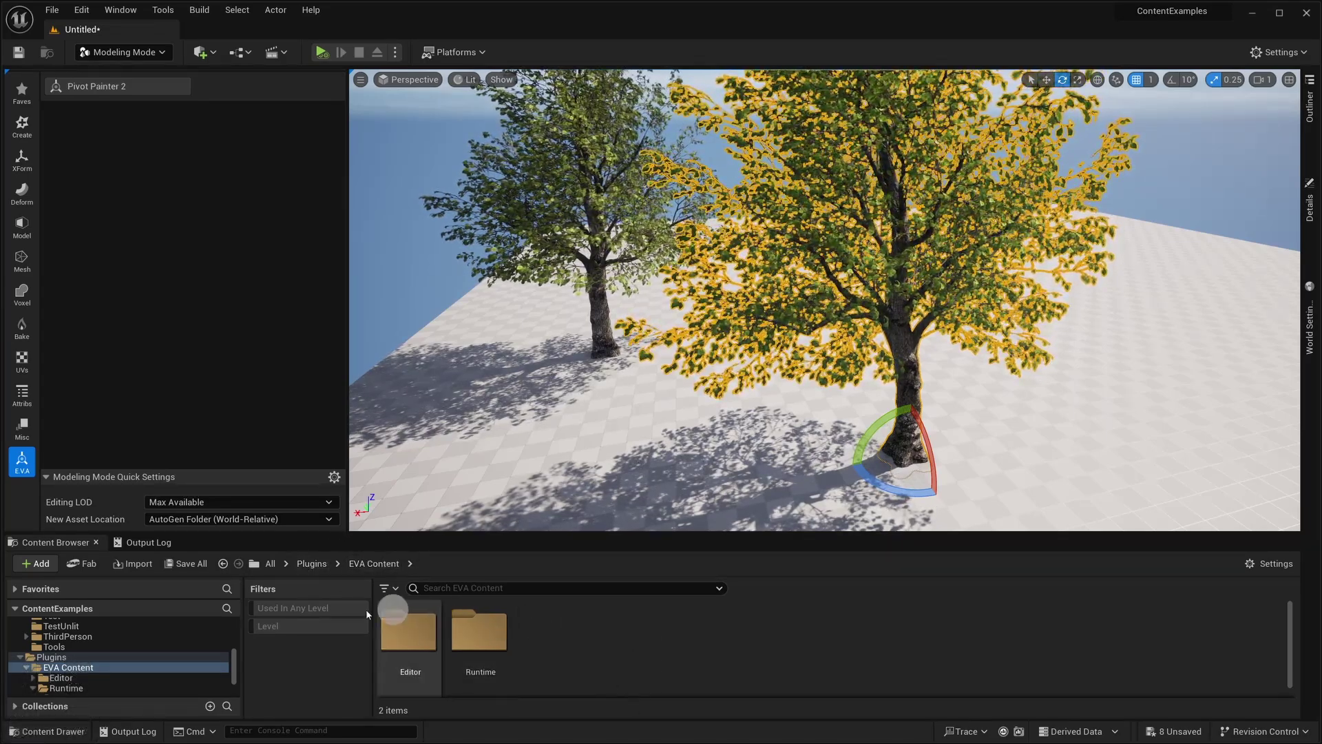
pyautogui.doubleClick(490, 638)
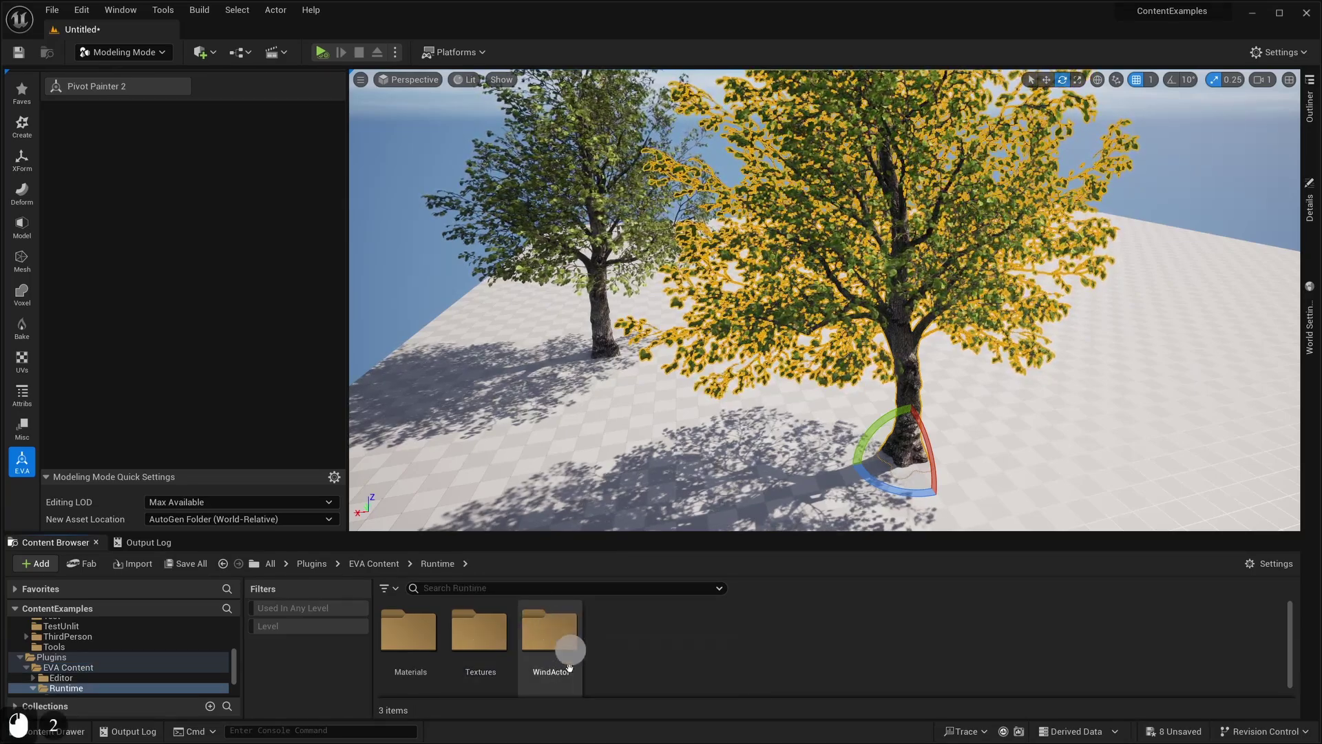
pyautogui.doubleClick(543, 679)
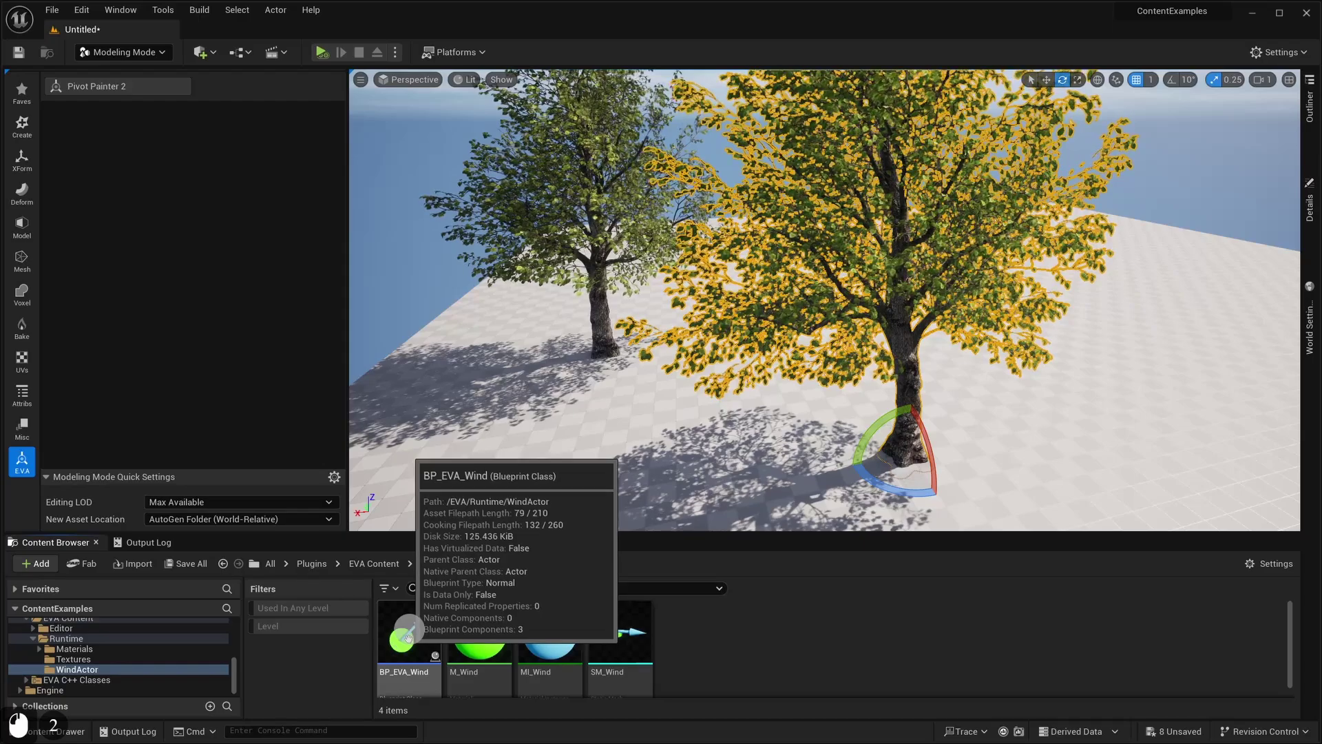
pyautogui.moveTo(409, 638); pyautogui.dragTo(634, 479)
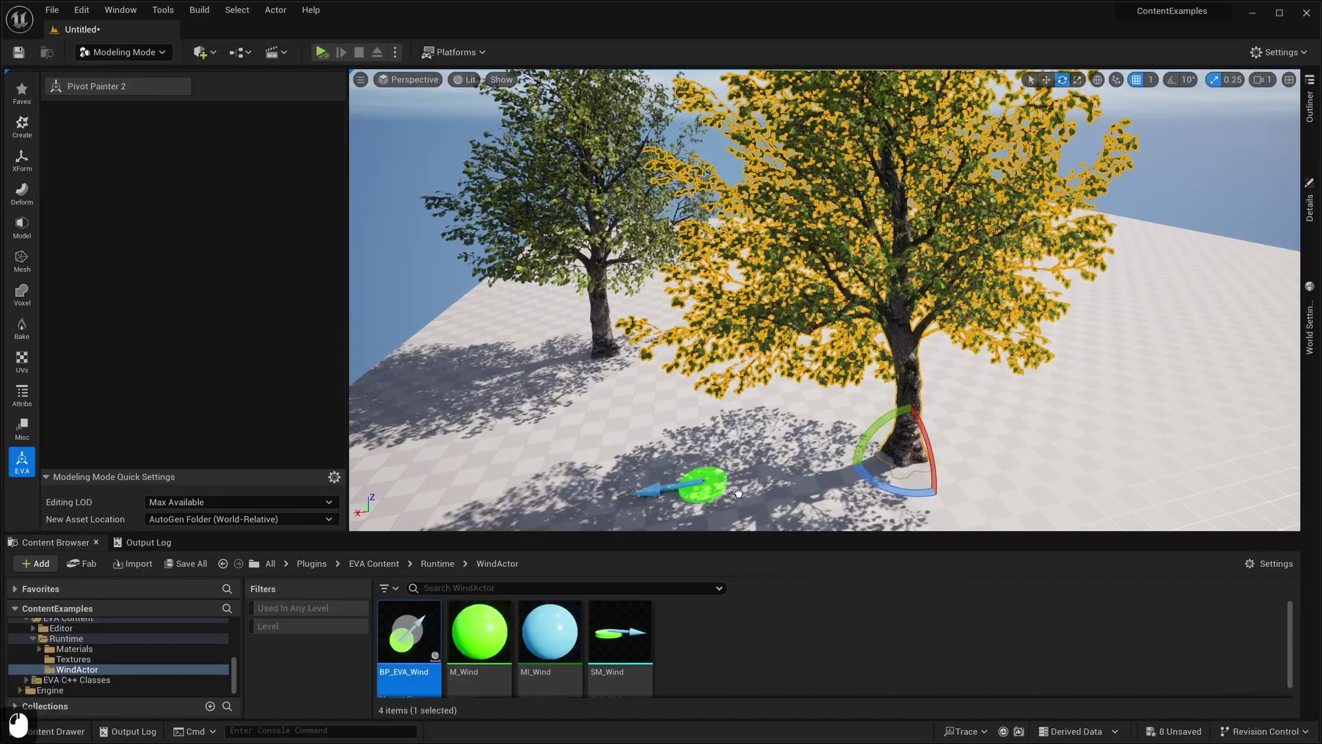
pyautogui.click(1028, 450)
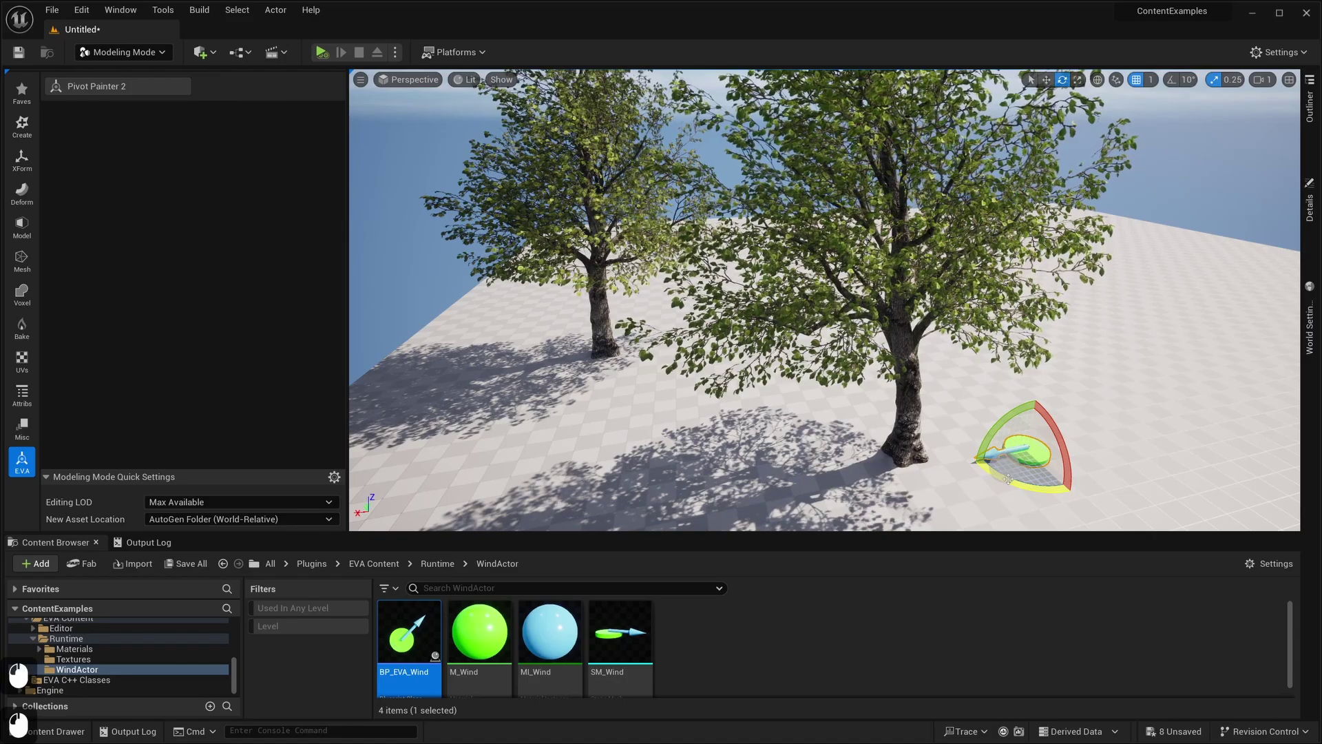
# Step: Rotate the wind actor to about 20.6° around Z and raise its Wind Speed to about 7.76
pyautogui.moveTo(1008, 480); pyautogui.dragTo(1122, 412)
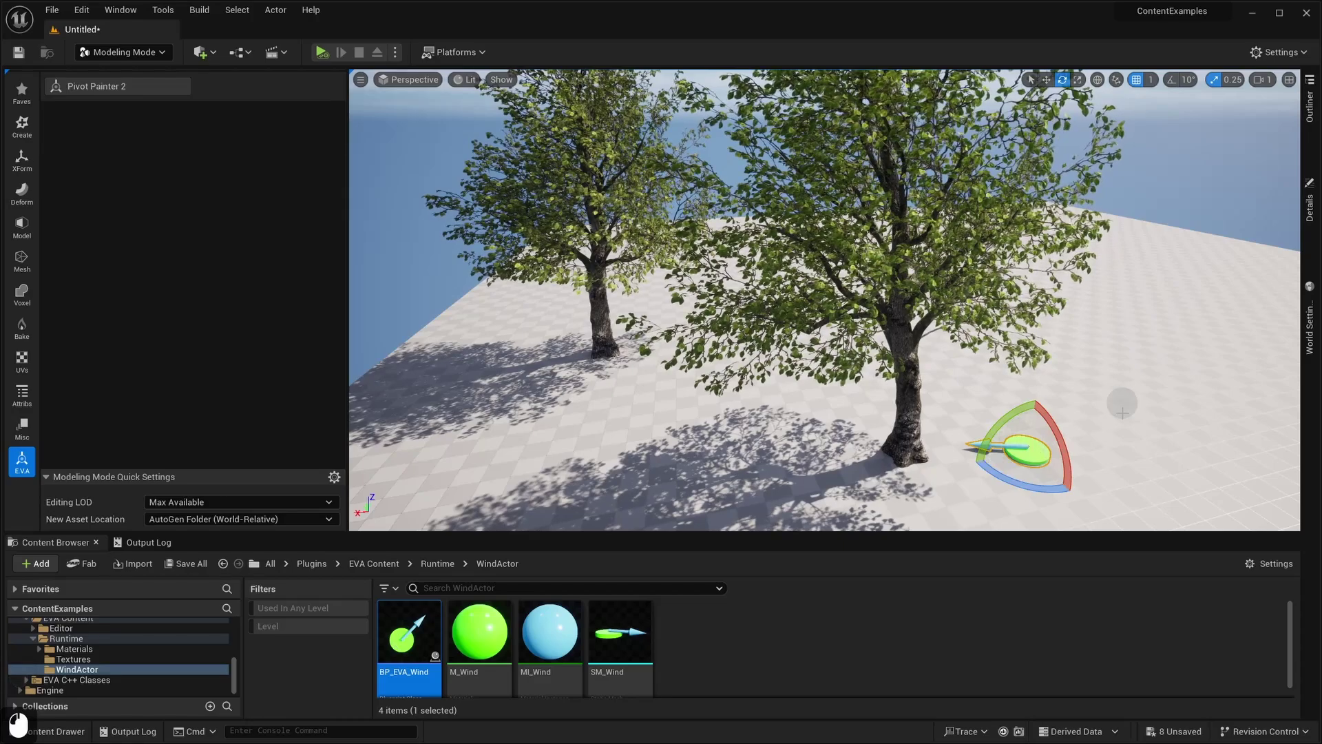
pyautogui.click(1312, 218)
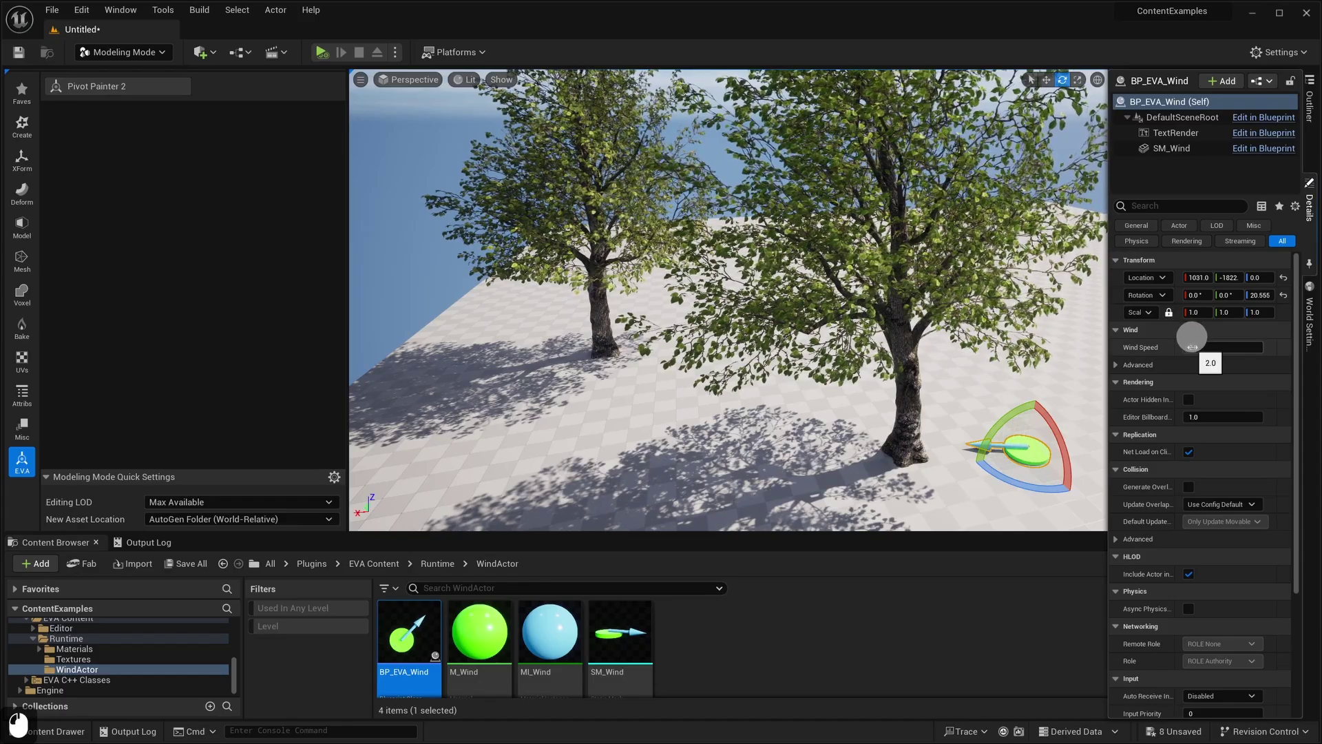
pyautogui.moveTo(1195, 347); pyautogui.dragTo(1210, 347)
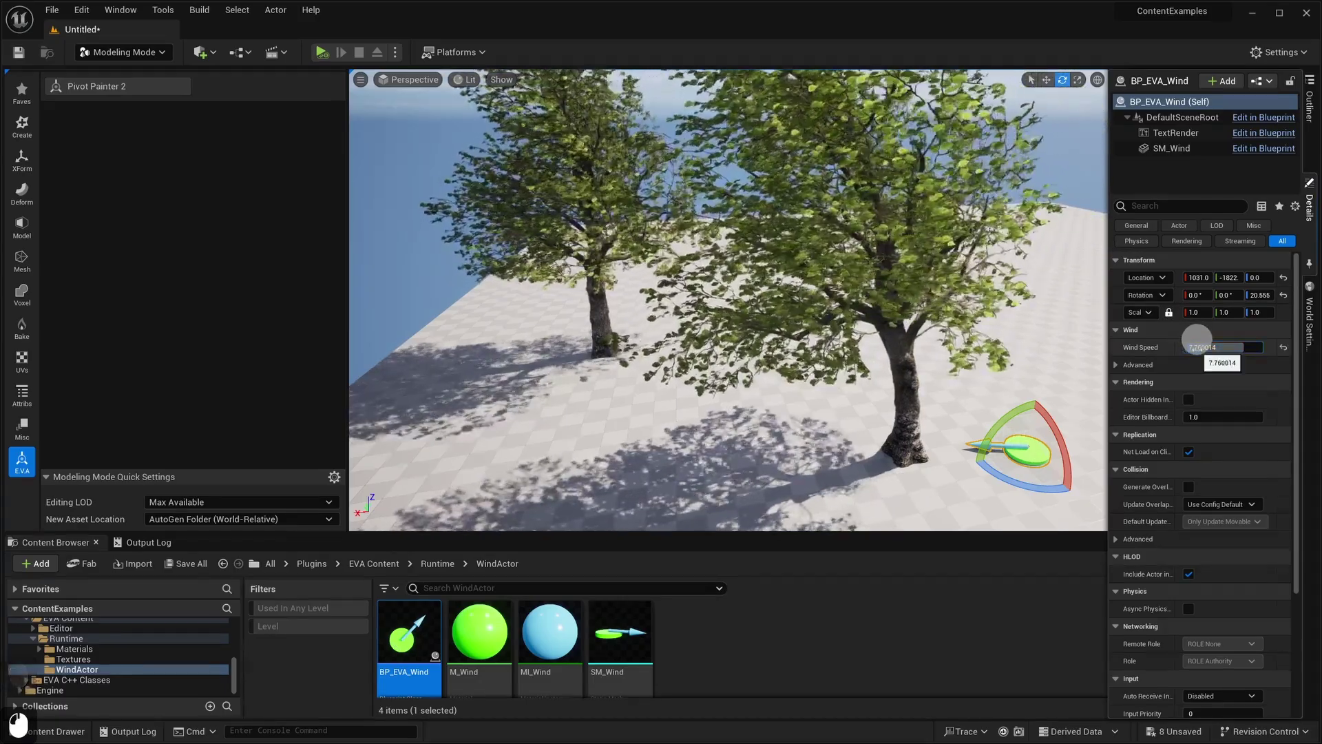
# Step: Rotate the wind actor around its vertical axis until its arrow points away from the nearer tree
pyautogui.moveTo(1072, 350); pyautogui.dragTo(1088, 386, button='right')
pyautogui.press('s')
pyautogui.press('d')
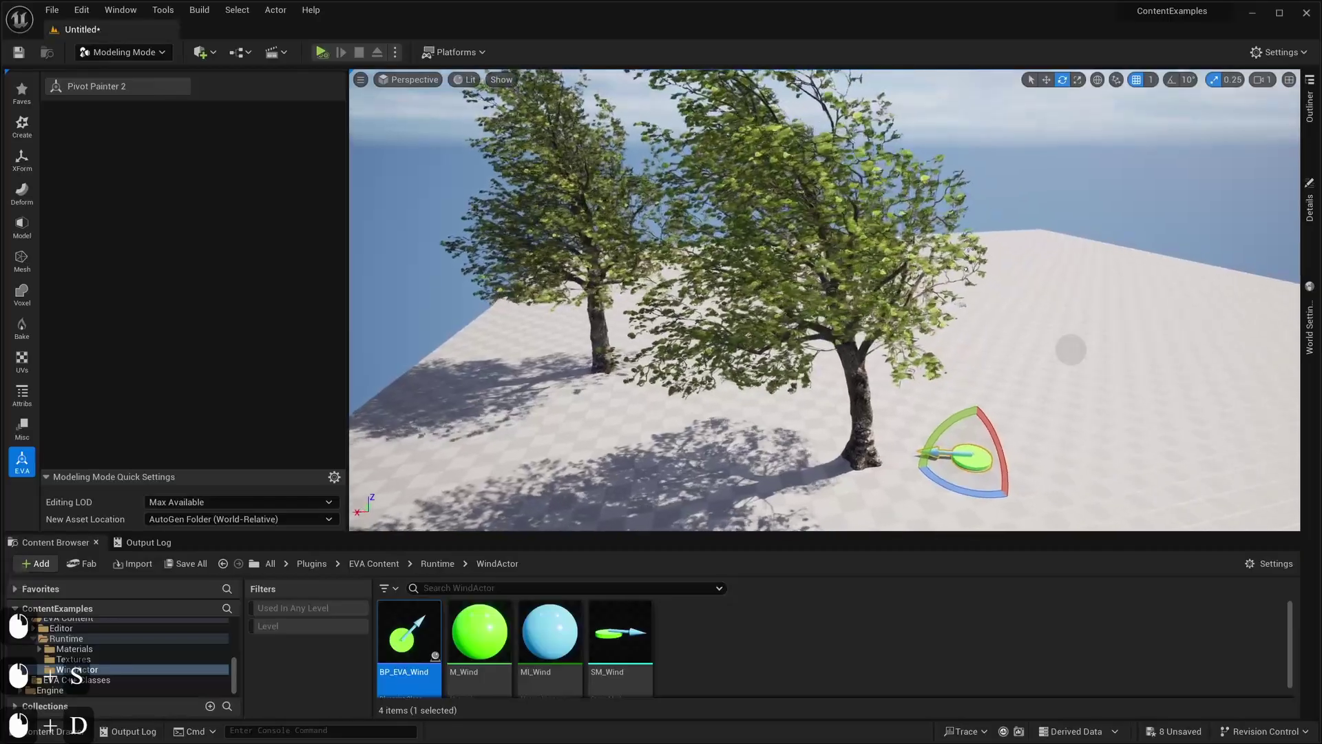
pyautogui.moveTo(962, 491); pyautogui.dragTo(1030, 475)
pyautogui.moveTo(927, 466); pyautogui.dragTo(928, 466)
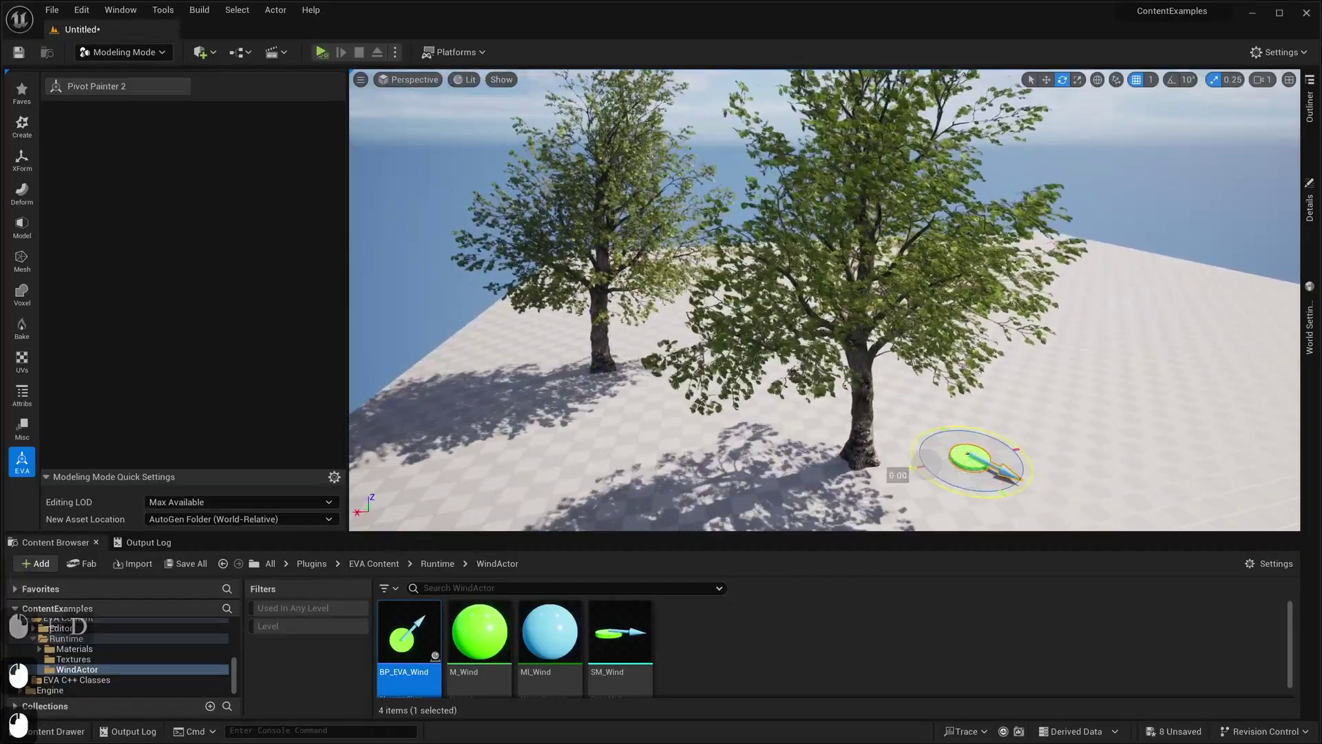
pyautogui.moveTo(1020, 476); pyautogui.dragTo(974, 517)
pyautogui.moveTo(927, 466); pyautogui.dragTo(927, 466)
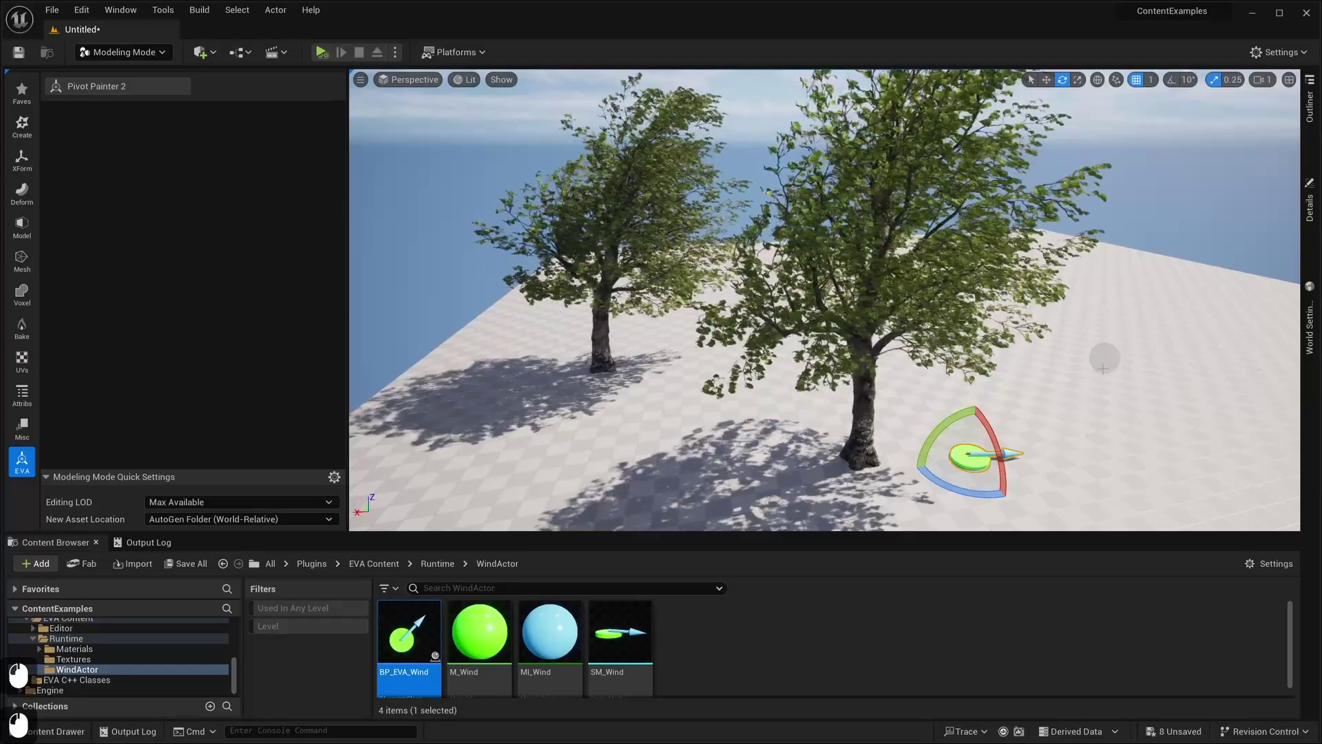
# Step: Examine how both trees bend and sway in the wind from several viewpoints
pyautogui.press('d')
pyautogui.press('w')
pyautogui.moveTo(1104, 357); pyautogui.dragTo(1101, 359, button='right')
pyautogui.press('q')
pyautogui.press('s')
pyautogui.press('s')
pyautogui.press('e')
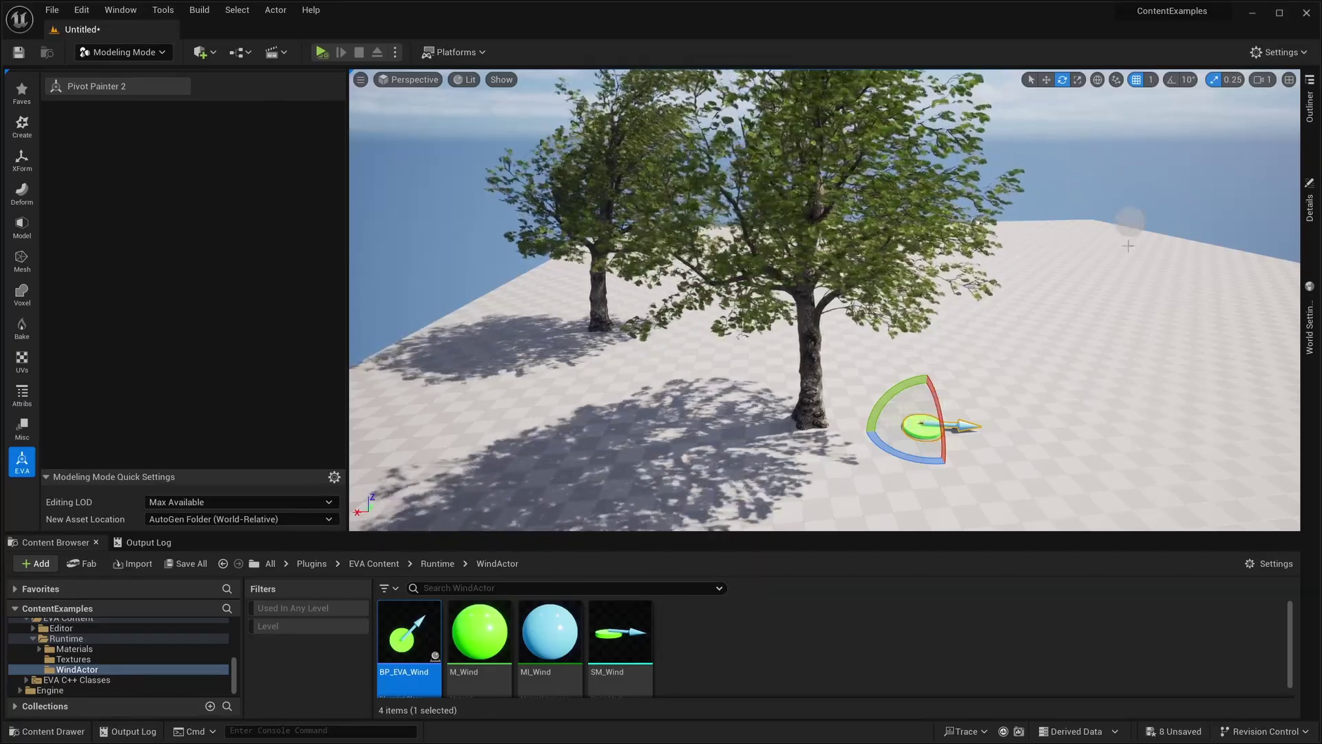
pyautogui.moveTo(1130, 360); pyautogui.dragTo(1122, 361, button='right')
pyautogui.press('s')
pyautogui.press('w')
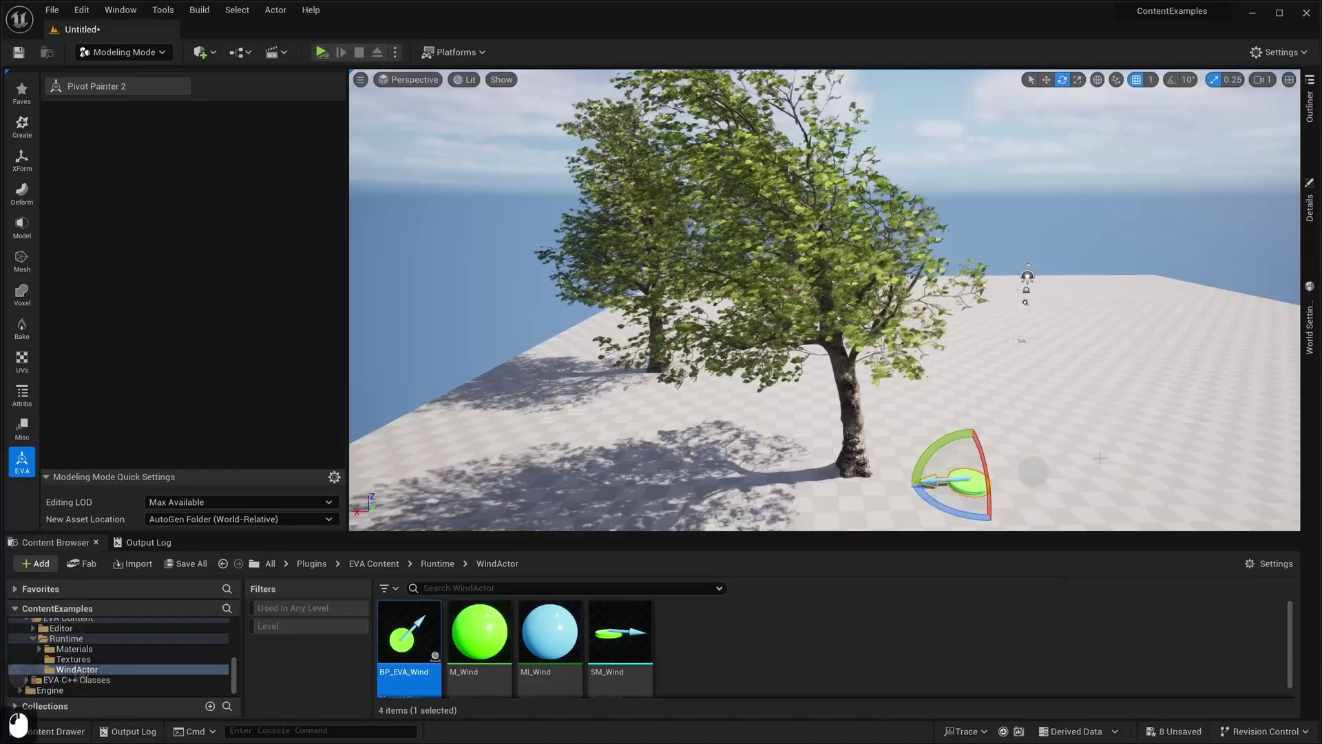
pyautogui.press('a')
pyautogui.moveTo(1142, 397); pyautogui.dragTo(1120, 435, button='right')
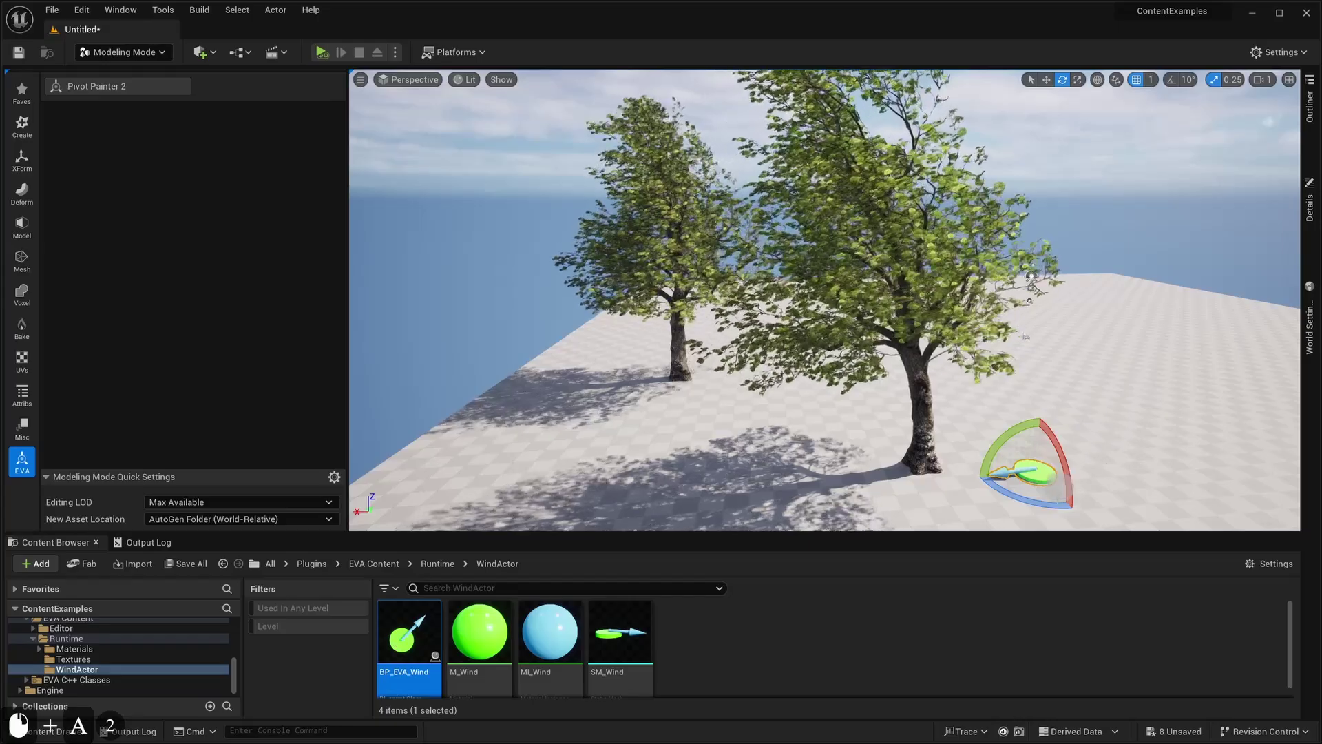
# Step: Turn the wind actor's arrow from the trees to the opposite direction and review the sway of both trees from several distances
pyautogui.moveTo(1051, 494); pyautogui.dragTo(1139, 431)
pyautogui.press('d')
pyautogui.moveTo(1190, 403); pyautogui.dragTo(1189, 403, button='right')
pyautogui.press('w')
pyautogui.press('a')
pyautogui.press('w')
pyautogui.press('s')
pyautogui.press('d')
pyautogui.press('a')
pyautogui.press('s')
pyautogui.press('s')
pyautogui.press('w')
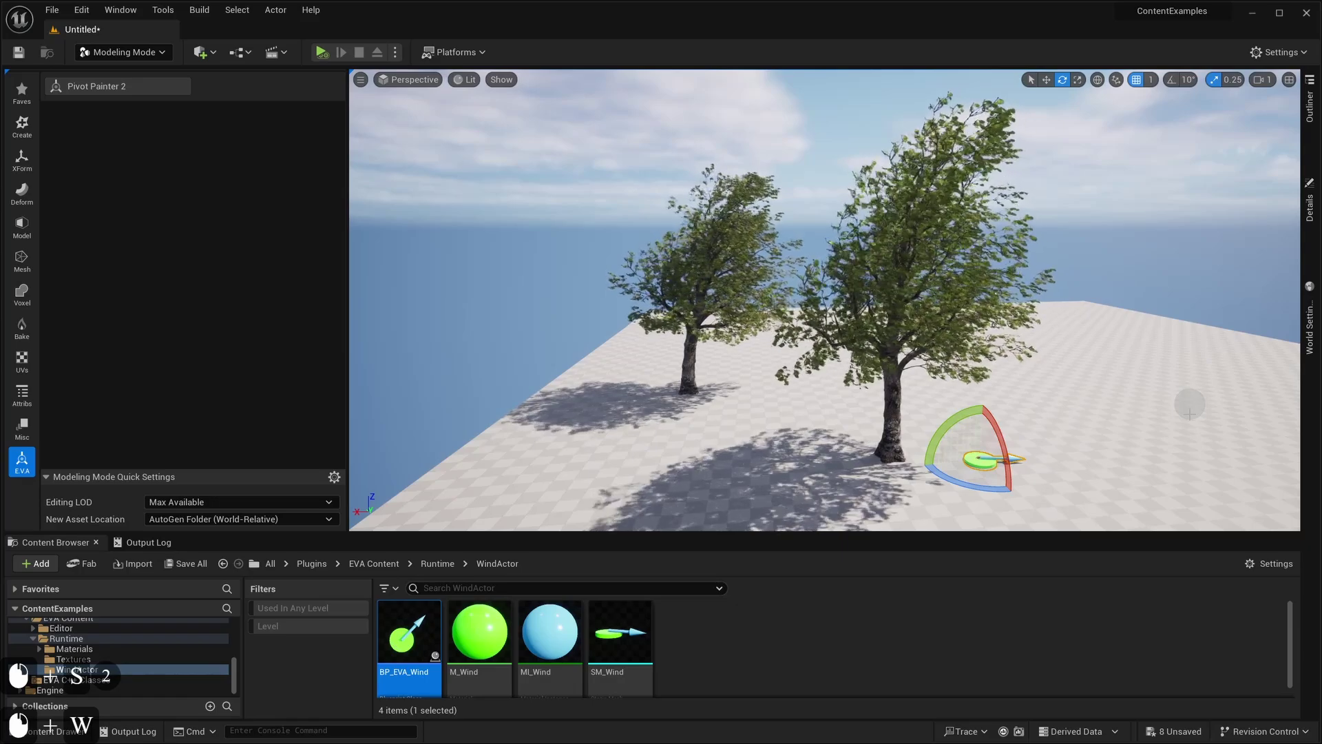